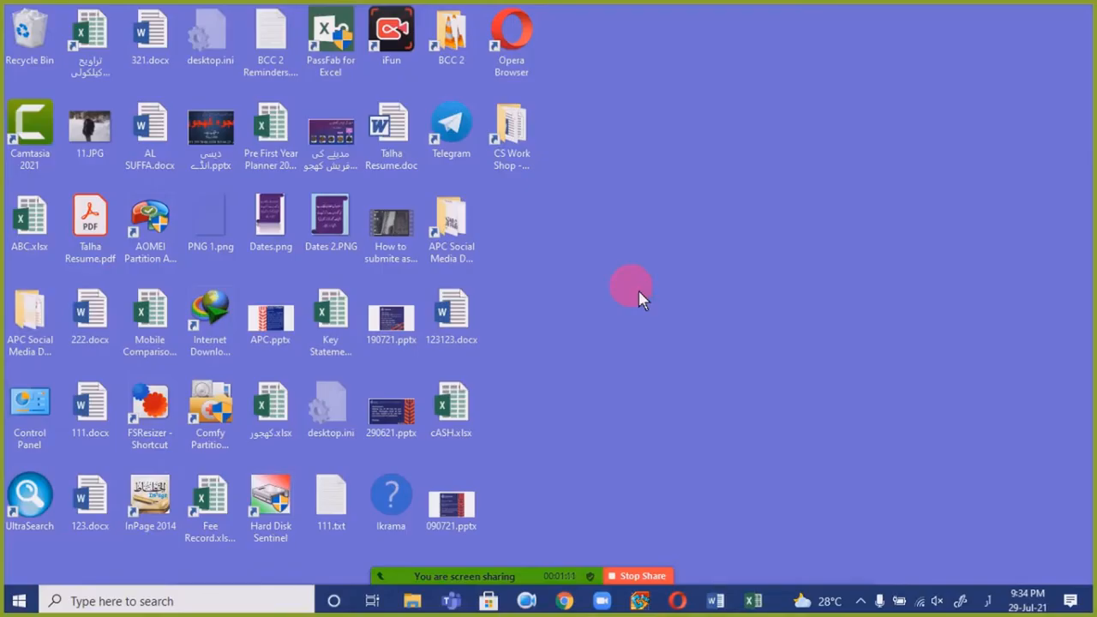
key(ctrl+a)
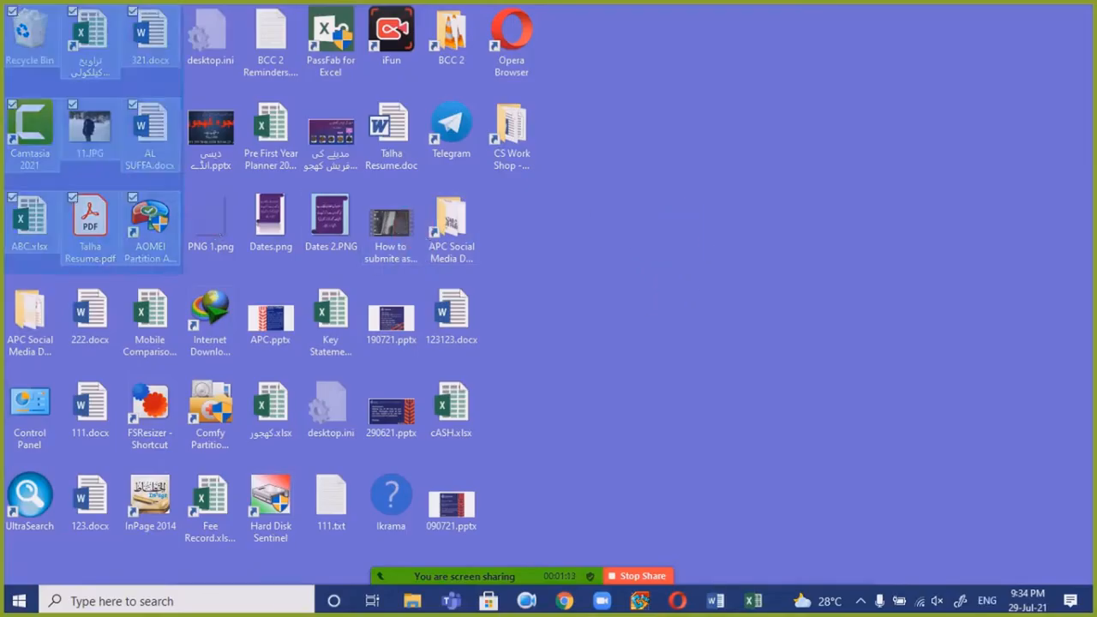
click(893, 217)
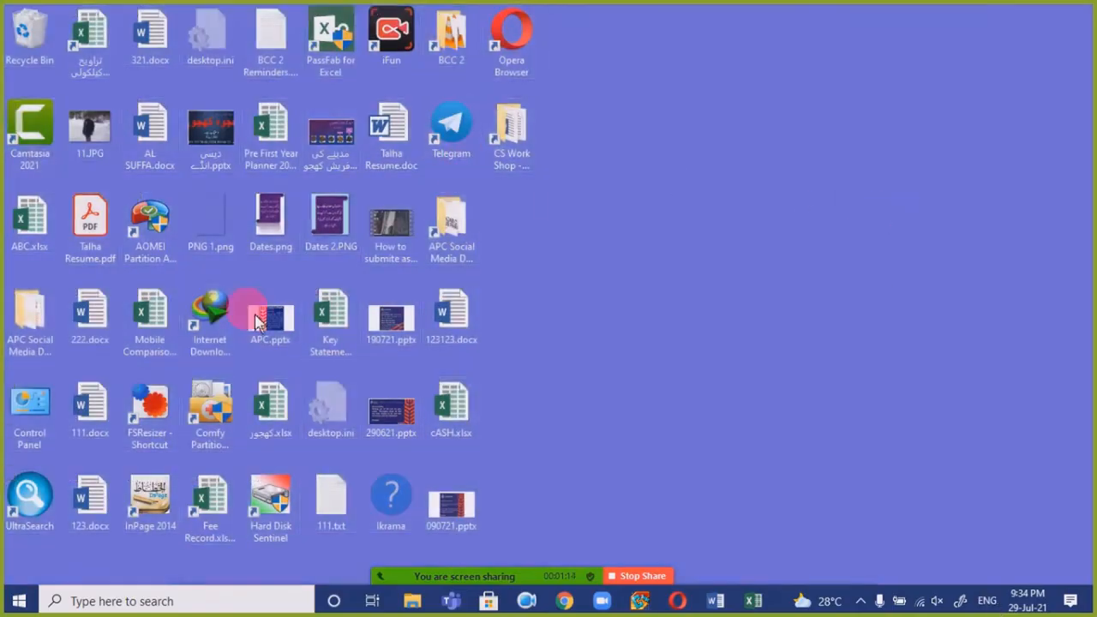
click(13, 604)
click(40, 452)
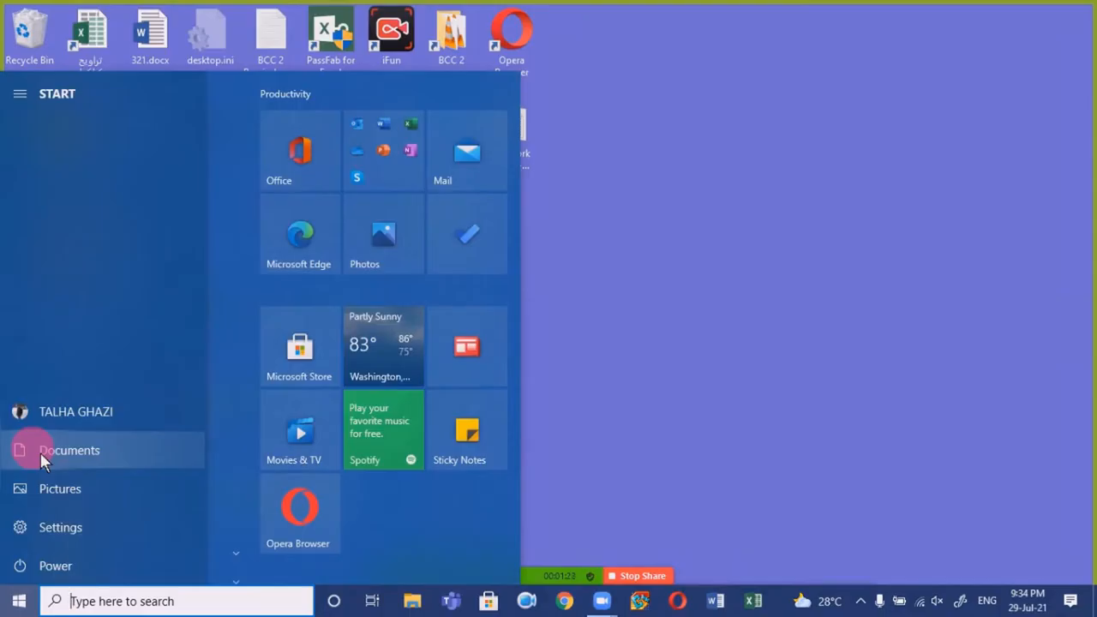
click(798, 315)
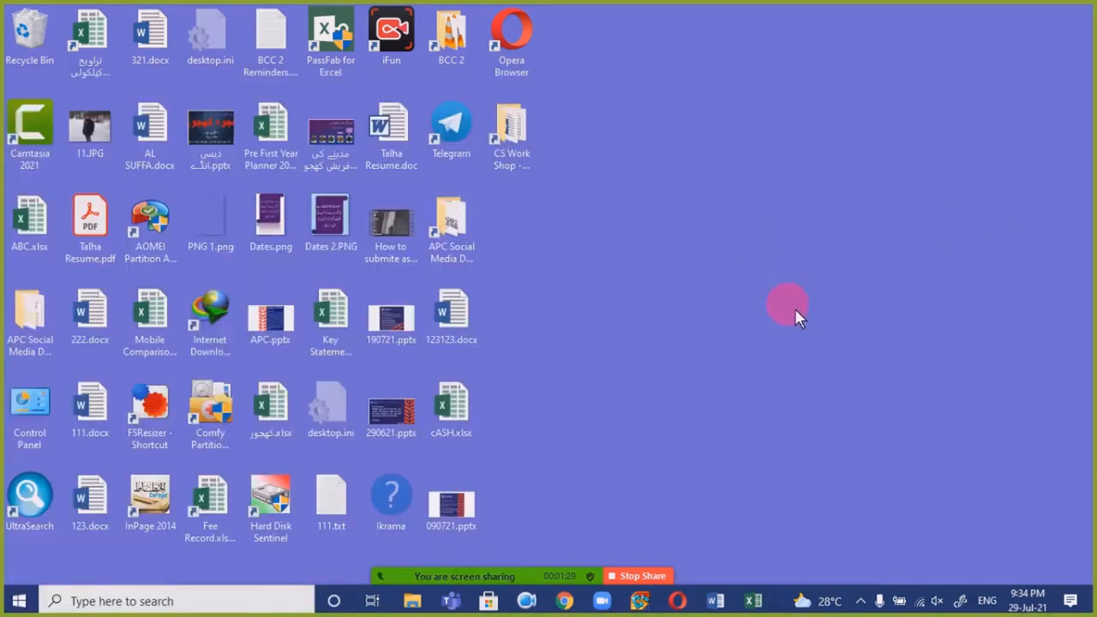
key(super)
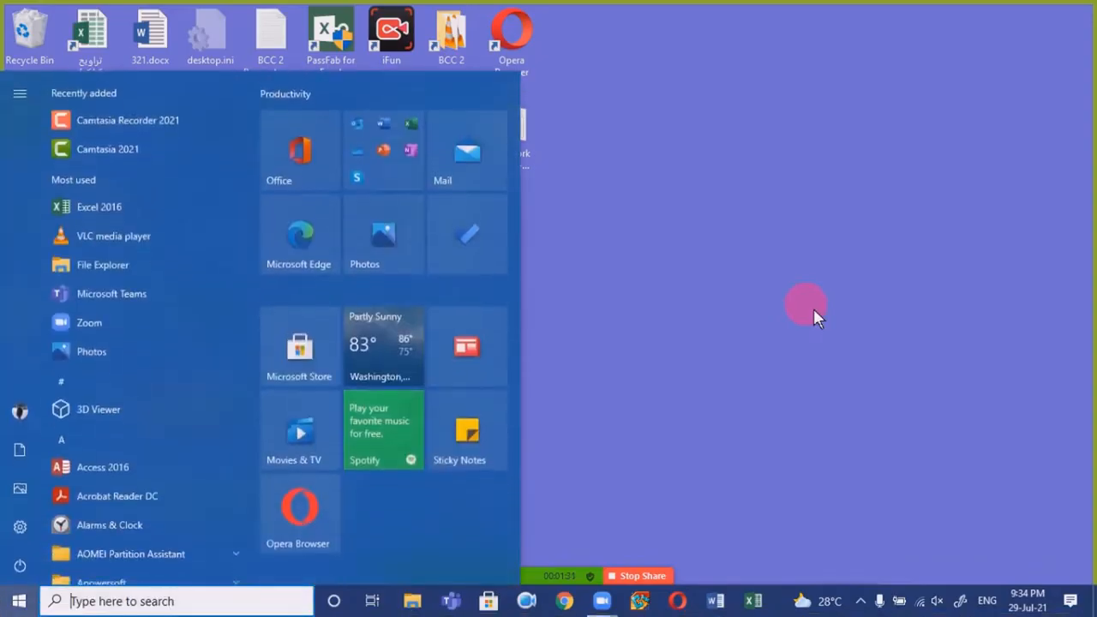
key(super)
- Search Windows for "lang", open Language settings and select Urdu (Pakistan) among the preferred languages
key(super)
text(lang)
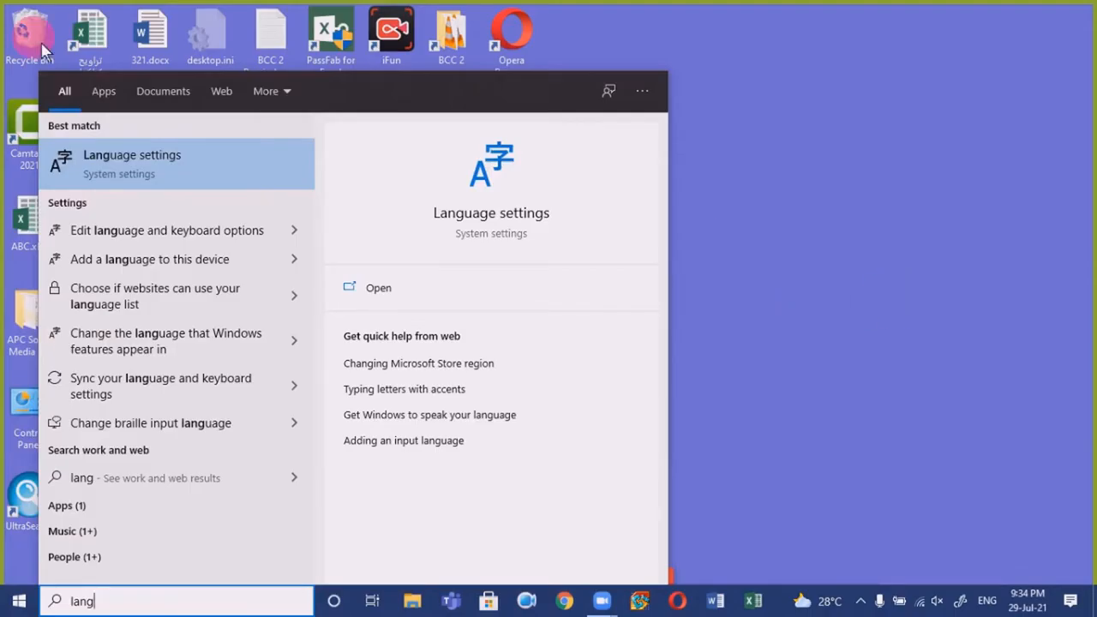
click(168, 180)
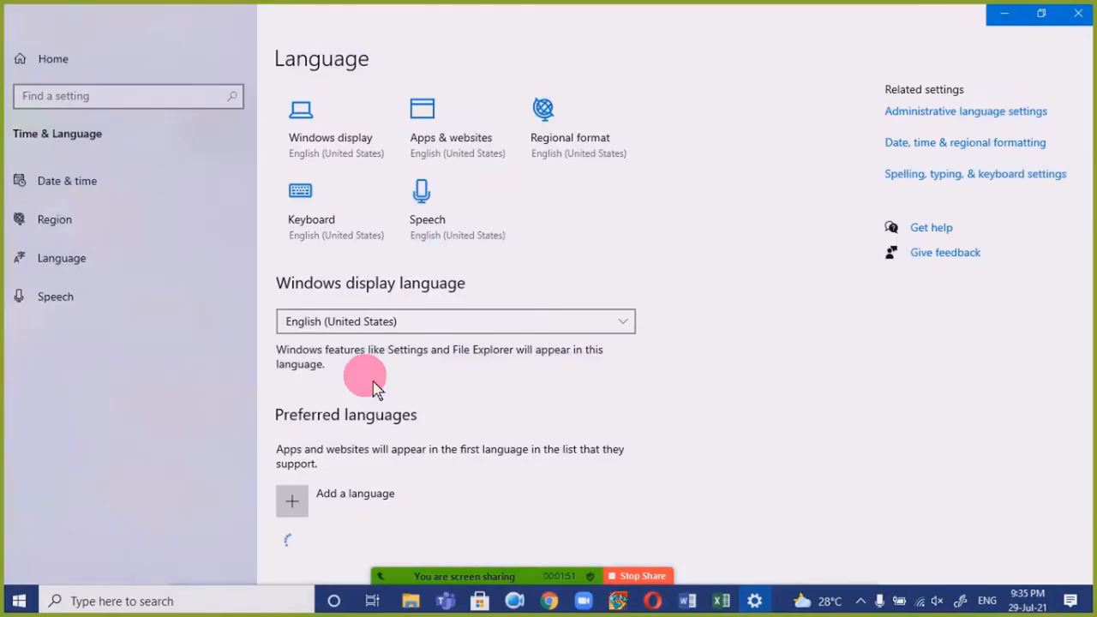
scroll(373, 388, down, 2)
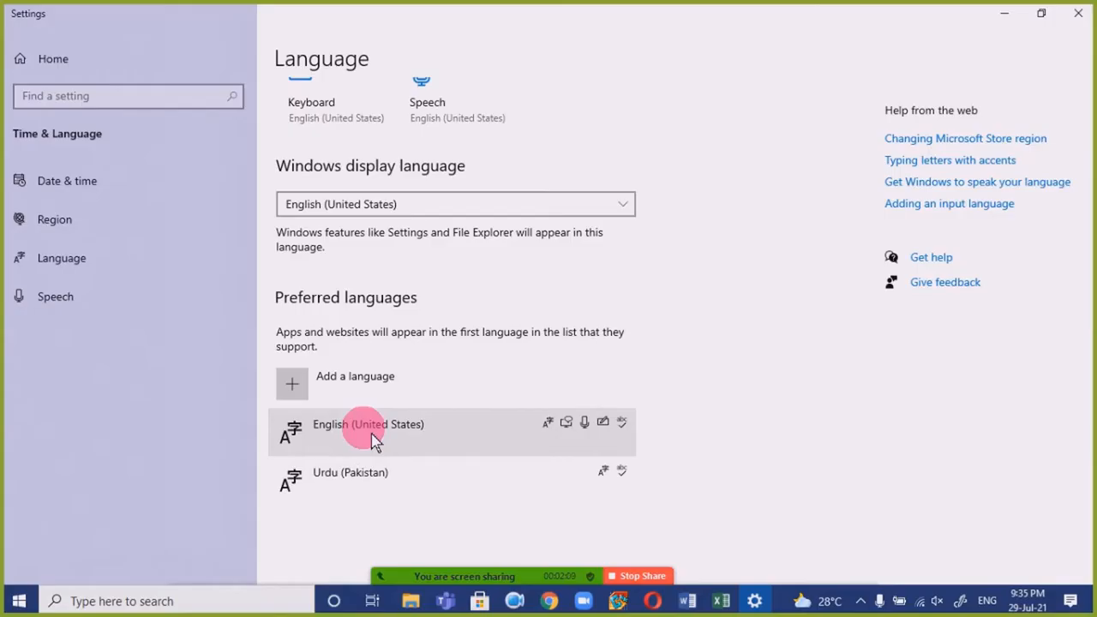
click(363, 478)
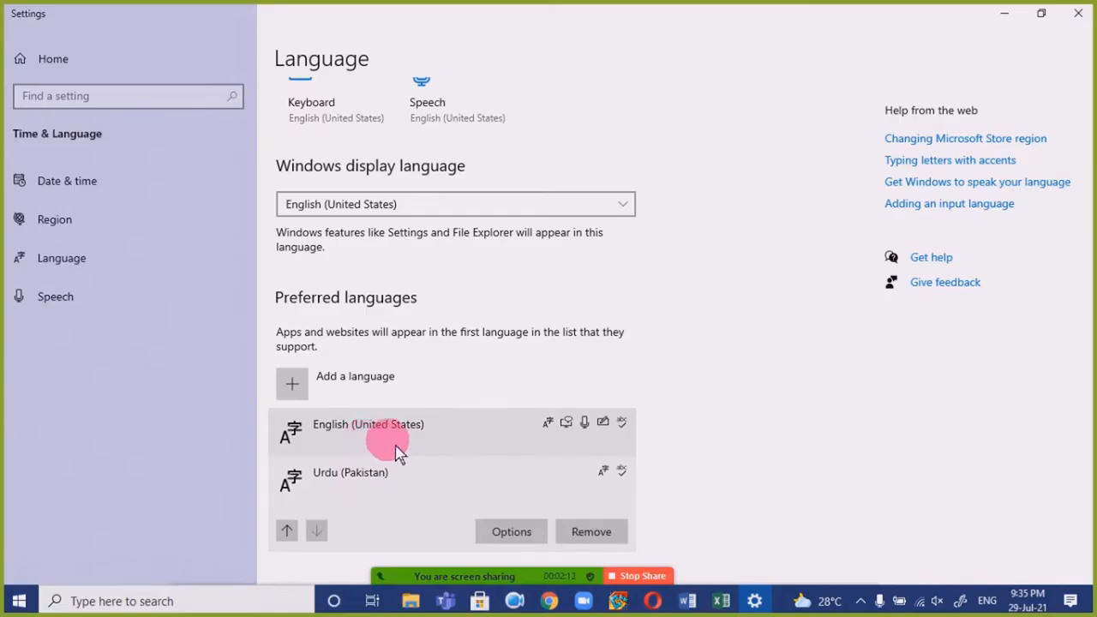
- Find "urdu" among the installable languages and install Urdu (India) with its language pack, keeping the Windows display language unchanged
click(335, 392)
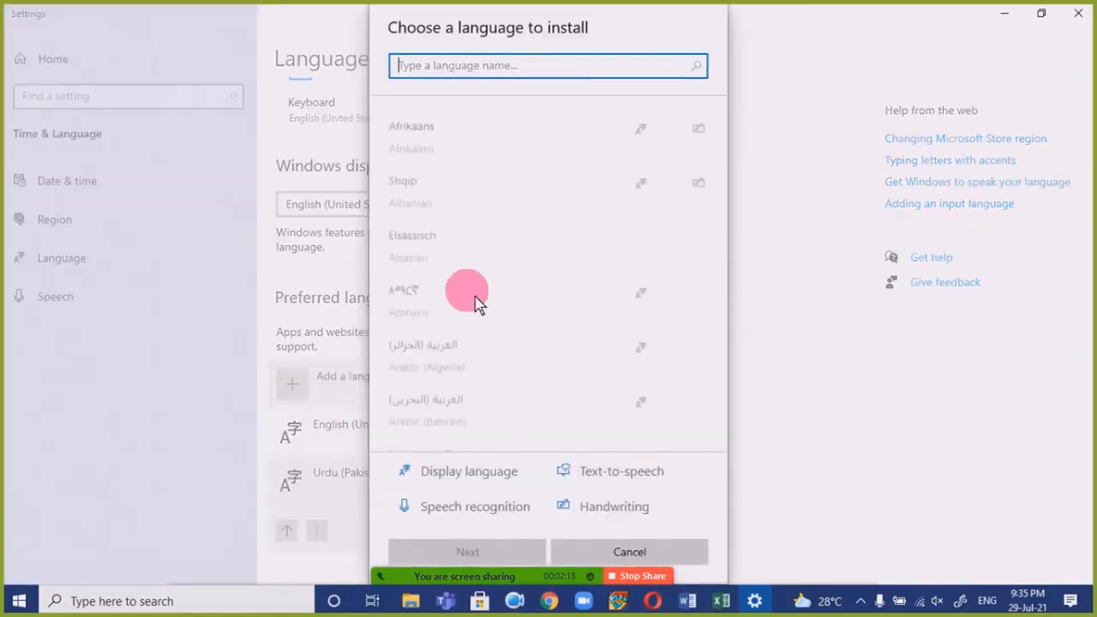
scroll(600, 300, down, 10)
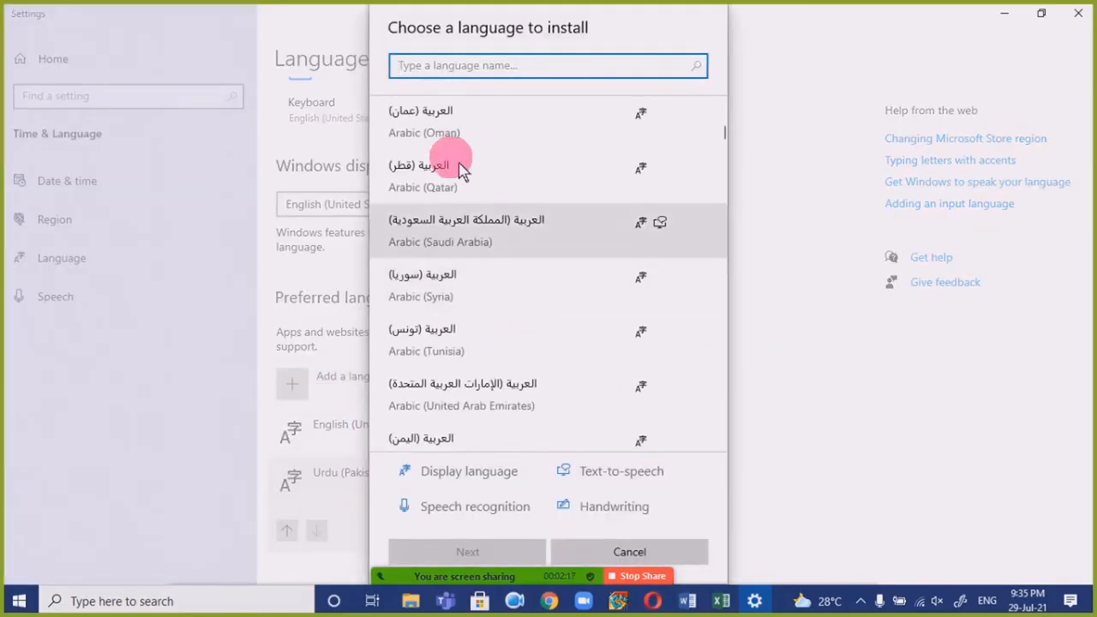
click(474, 74)
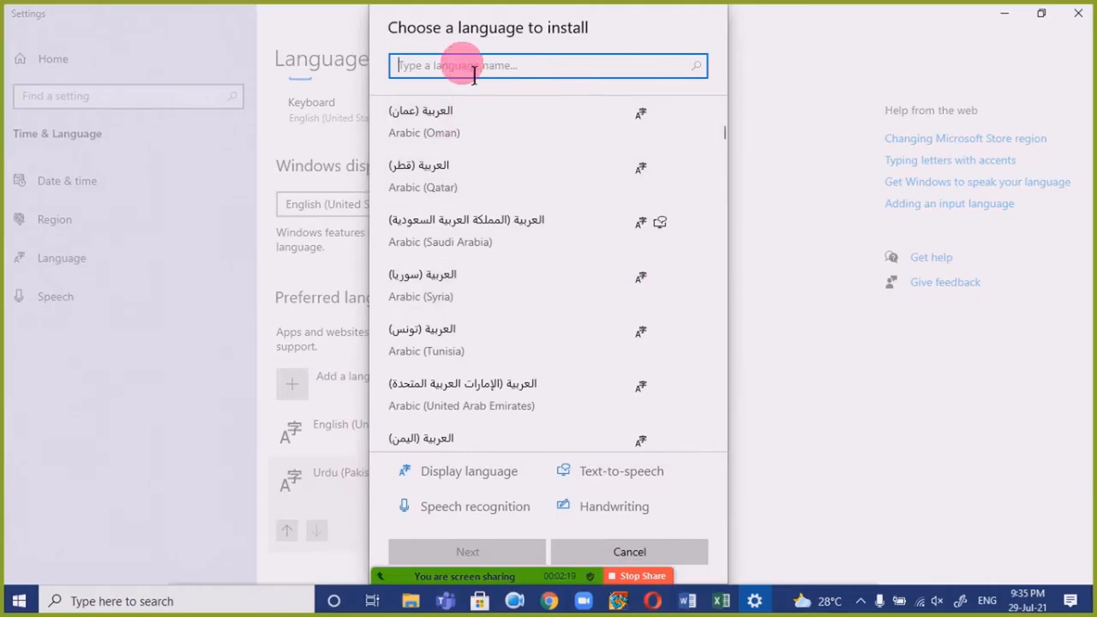
text(urdu)
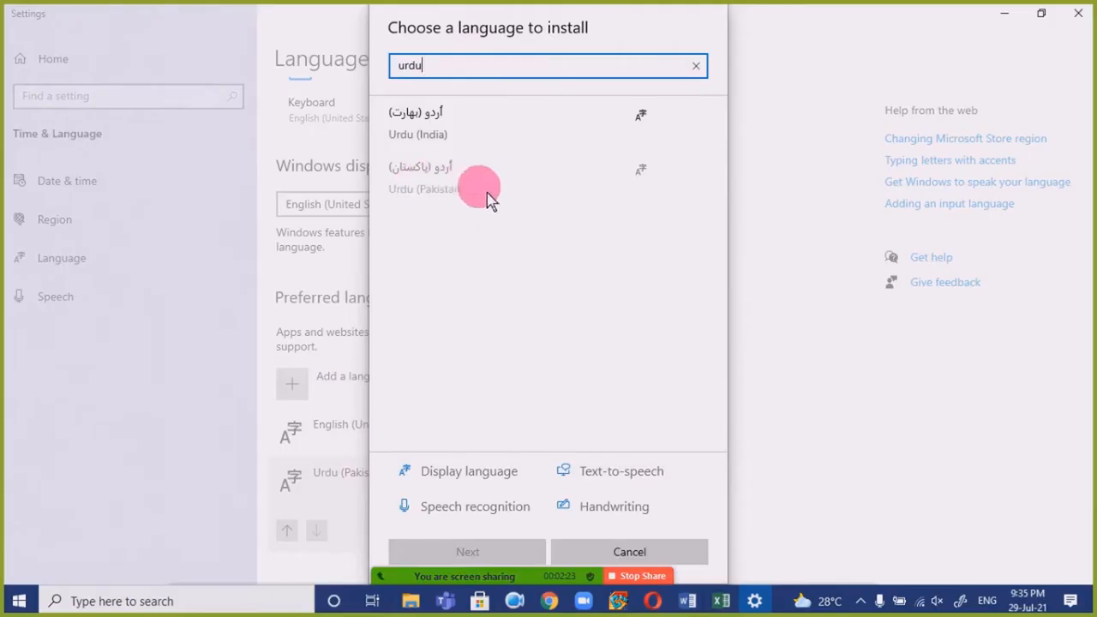
click(461, 137)
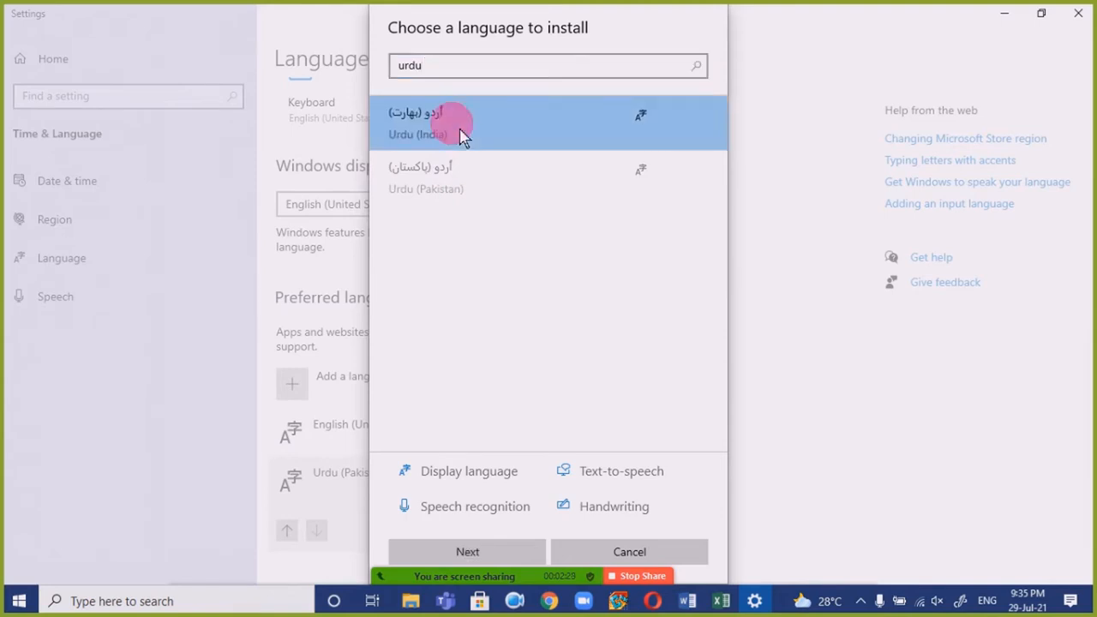
click(521, 556)
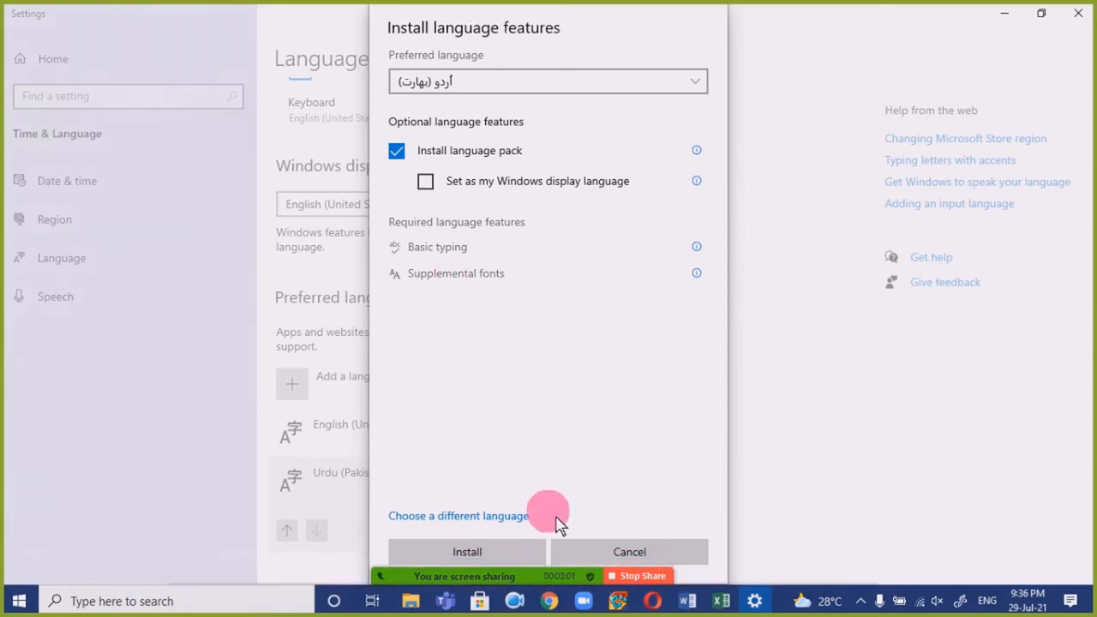
click(500, 556)
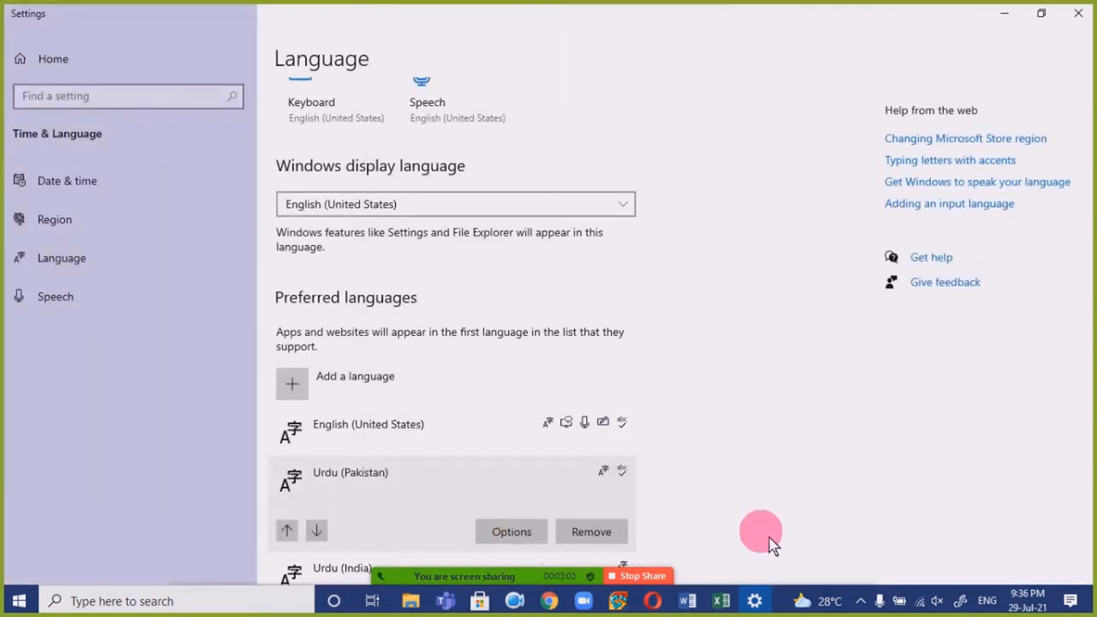
- Examine the preferred languages and the language options of Urdu (India), including its keyboards, and close Settings
scroll(647, 484, down, 2)
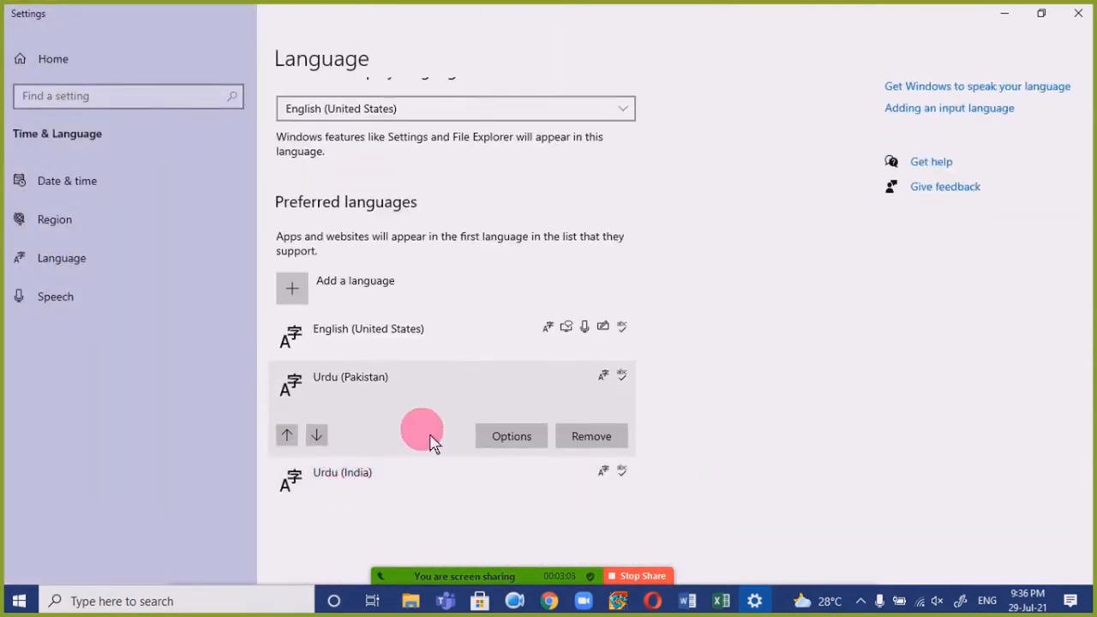
click(399, 497)
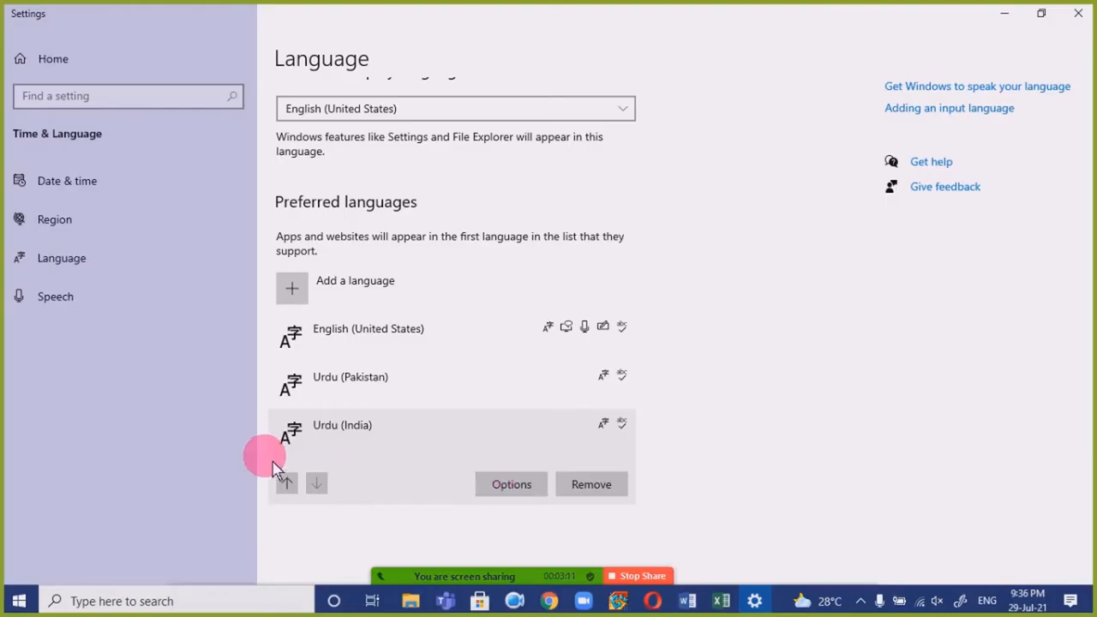
click(426, 399)
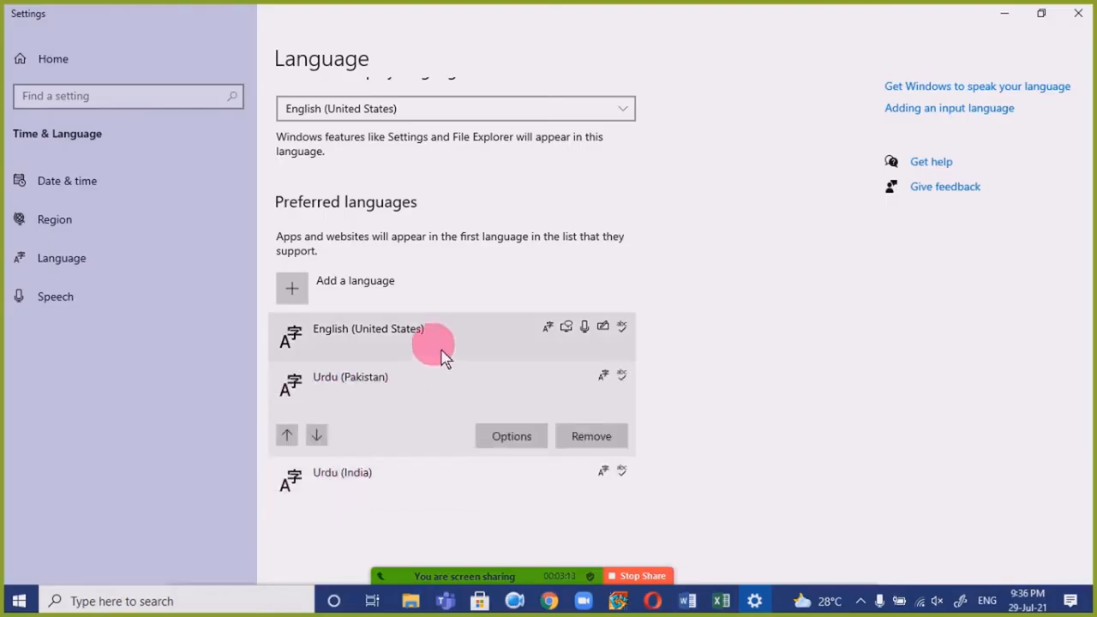
click(440, 356)
click(422, 431)
click(406, 497)
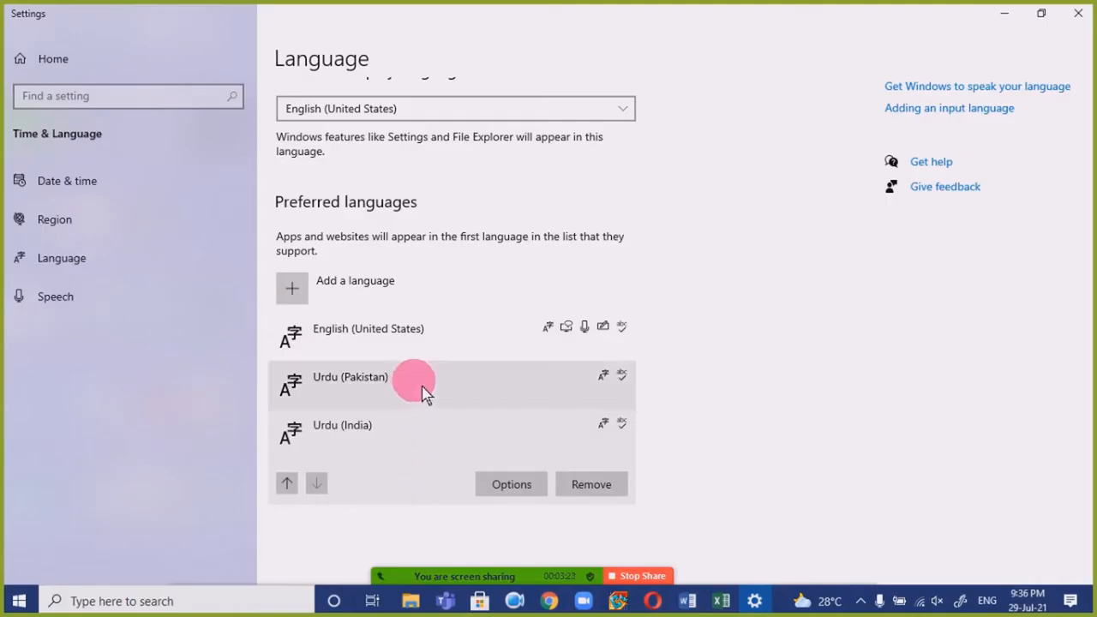
click(507, 485)
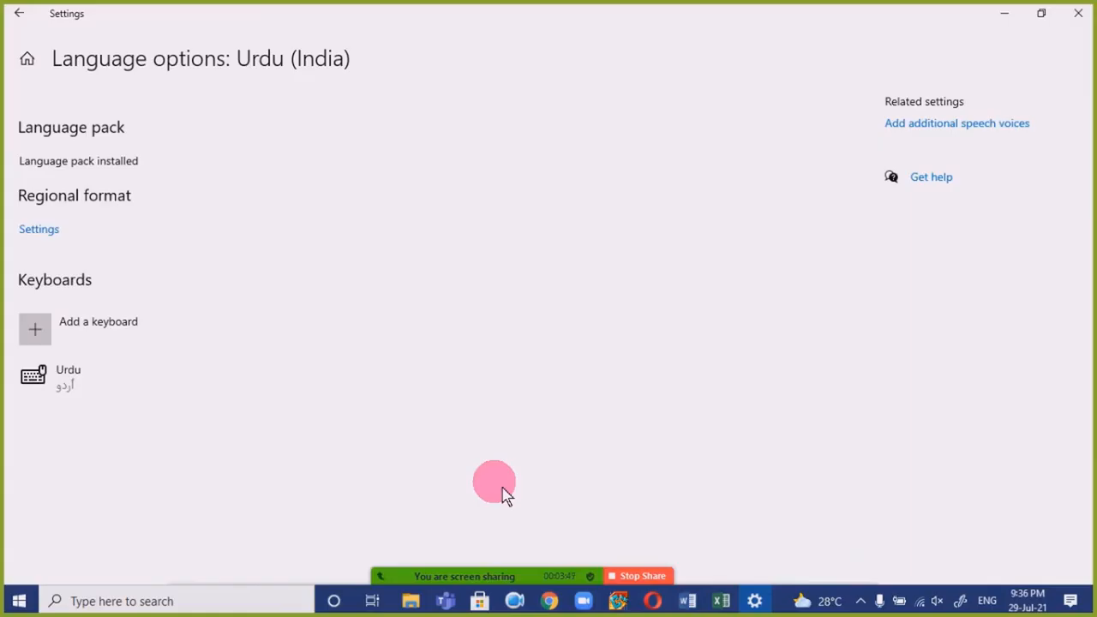
click(1078, 13)
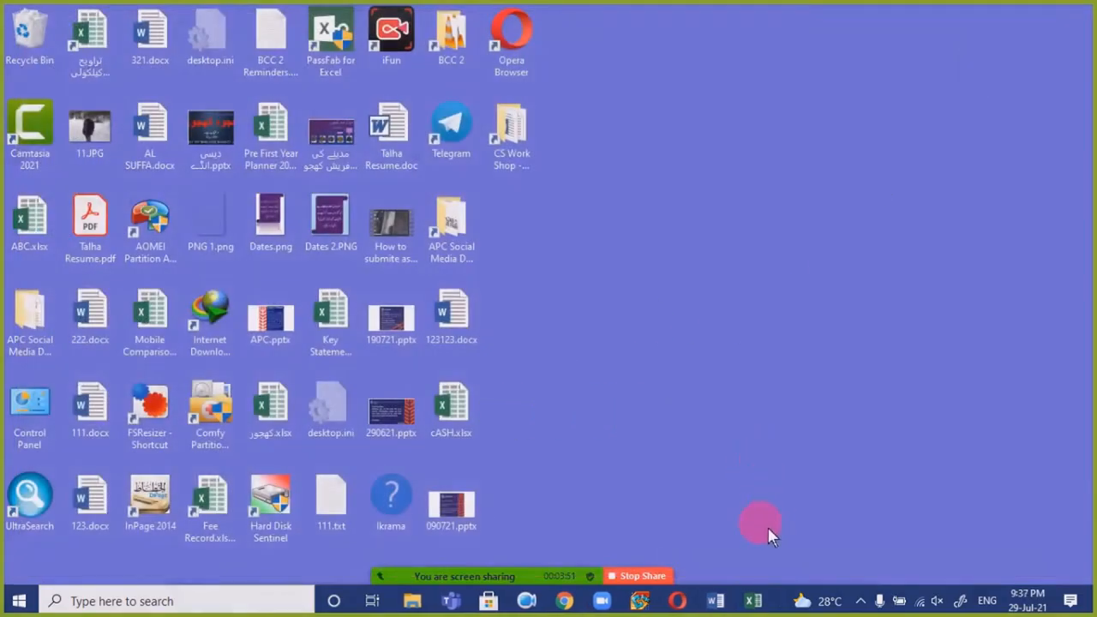
- Switch the input language to Urdu (Pakistan) with the Urdu Phonetic 1.0 keyboard
click(987, 600)
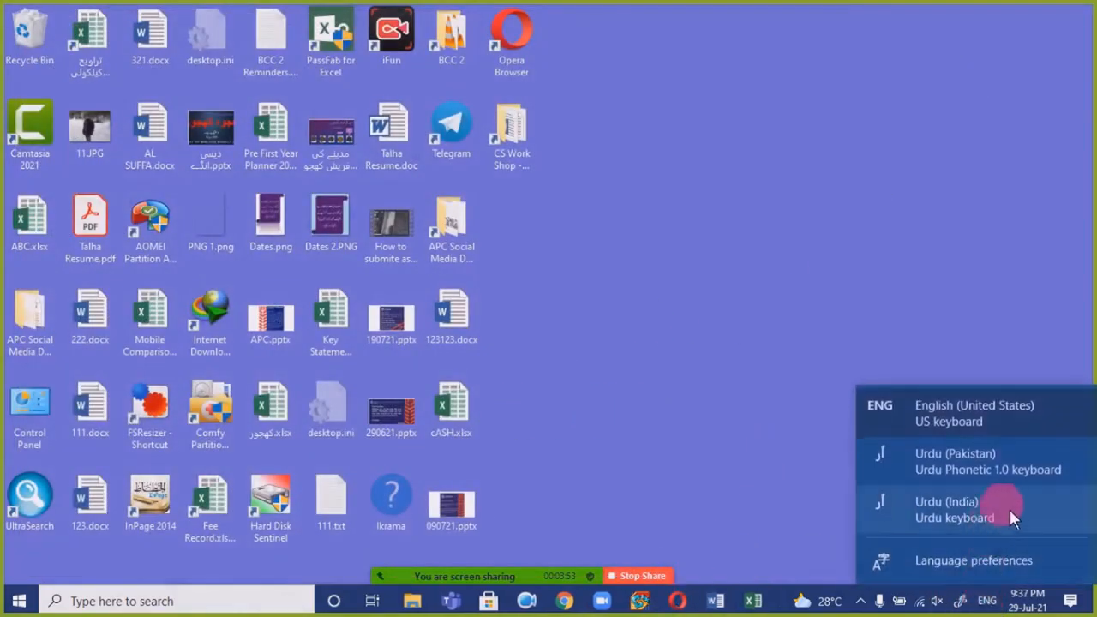
click(1008, 472)
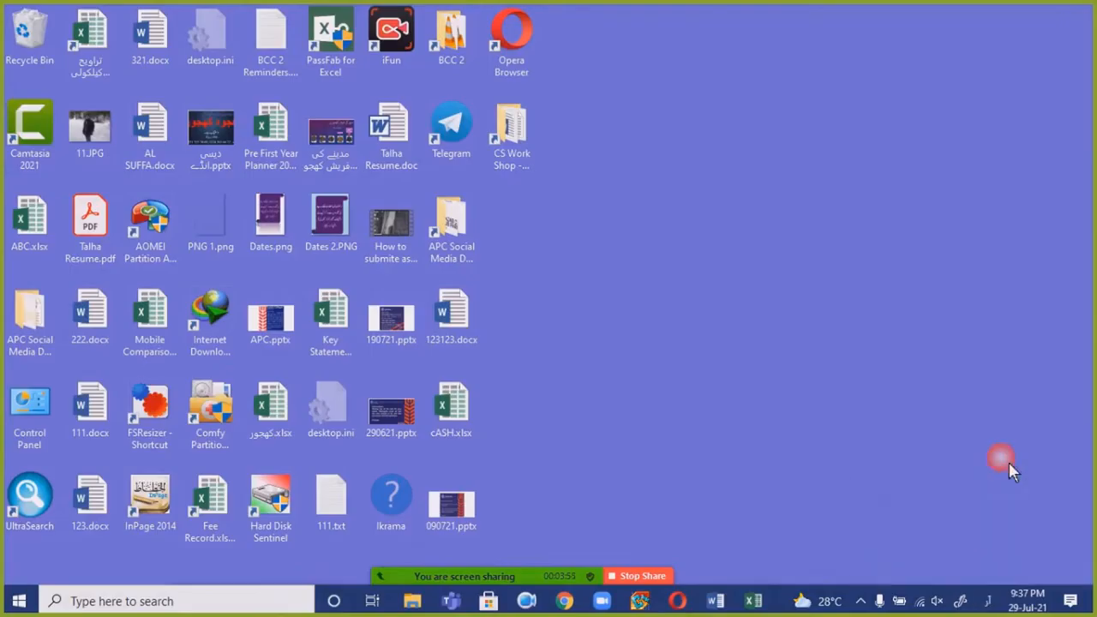
- Add the Urdu keyboard to Urdu (Pakistan) in its language options and close Settings
click(987, 601)
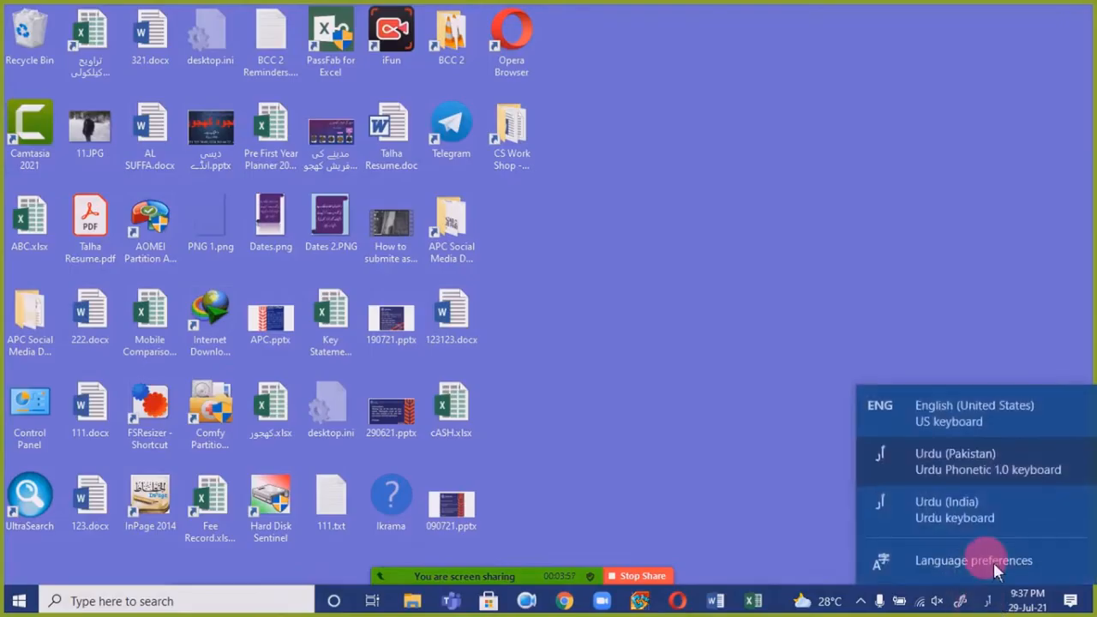
click(992, 568)
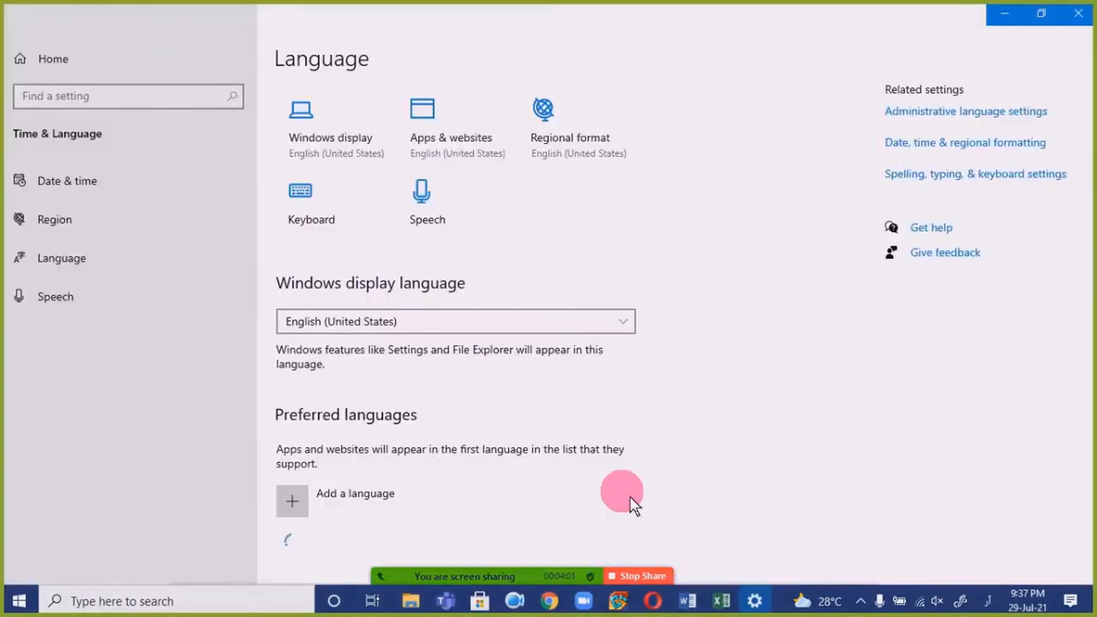
scroll(364, 480, down, 2)
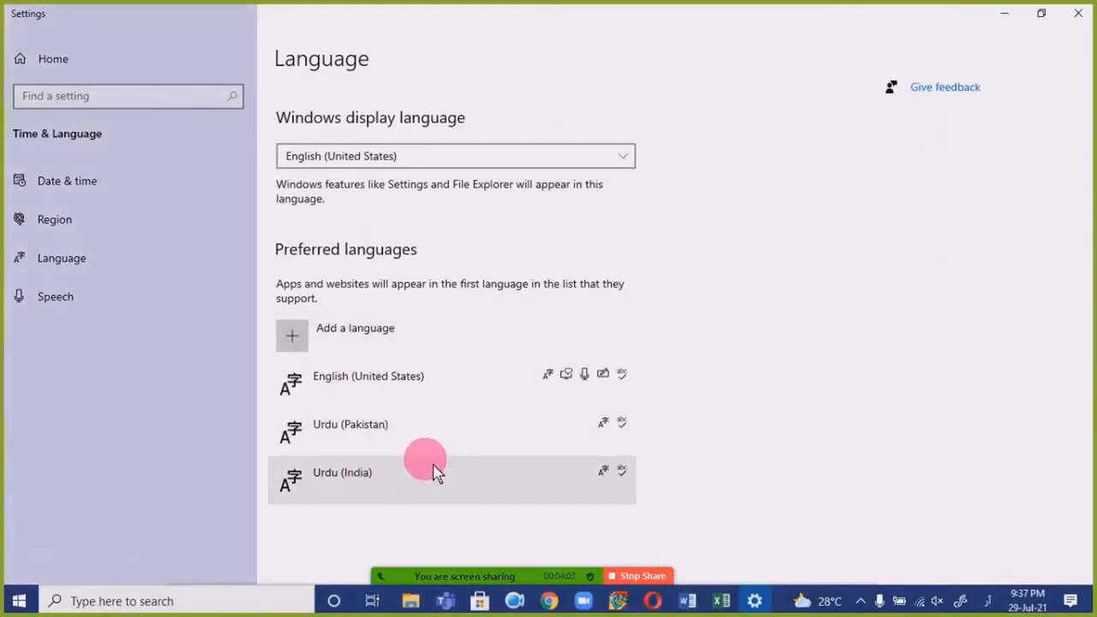
click(438, 442)
click(514, 486)
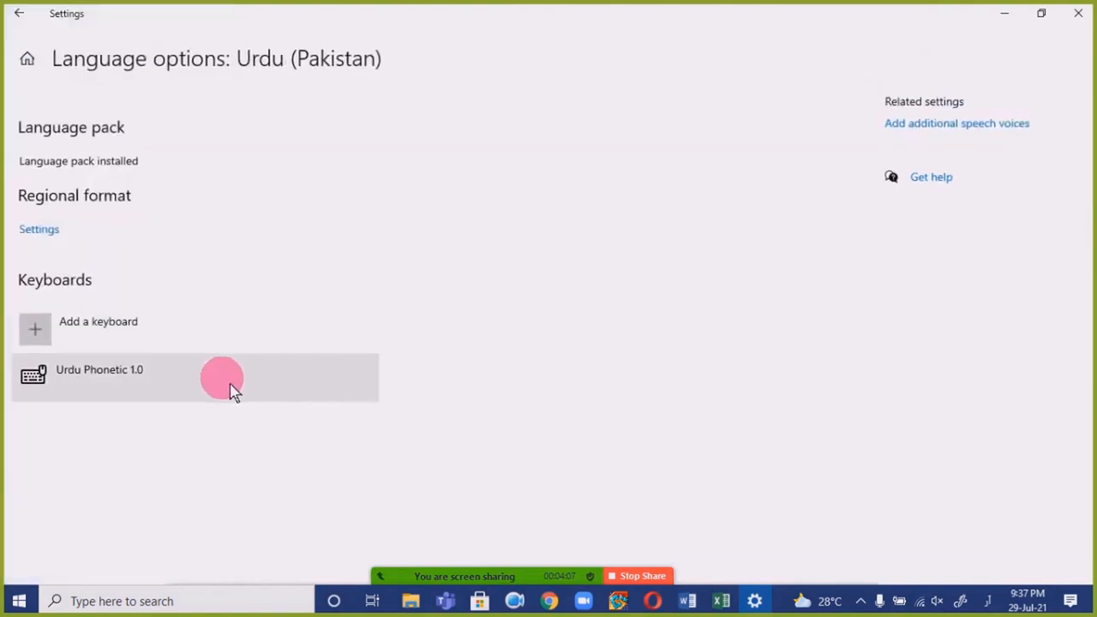
click(124, 330)
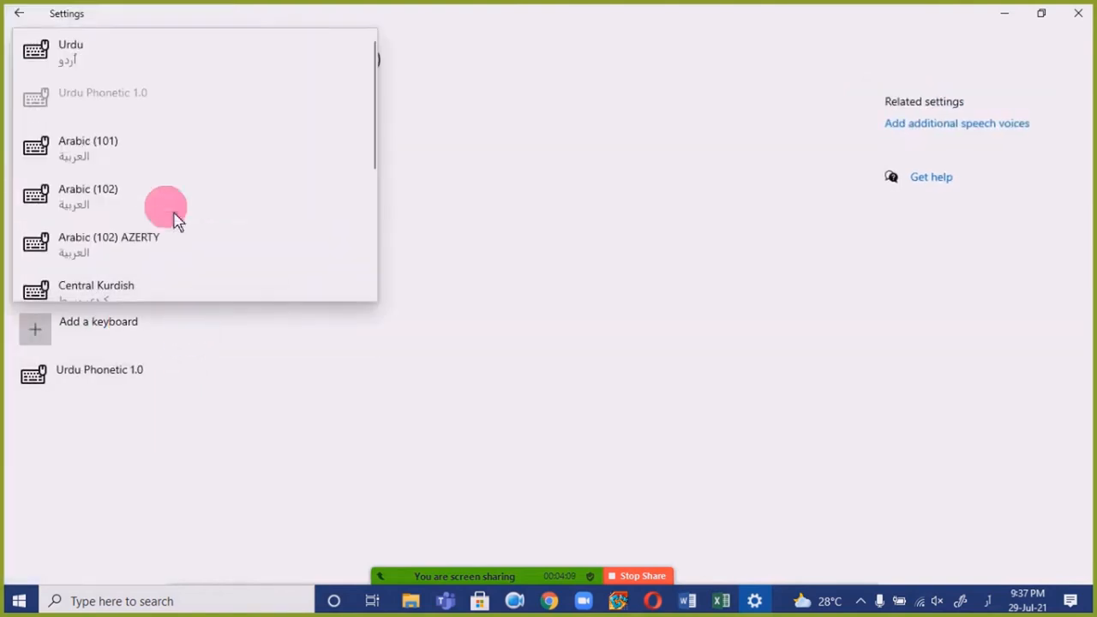
click(250, 65)
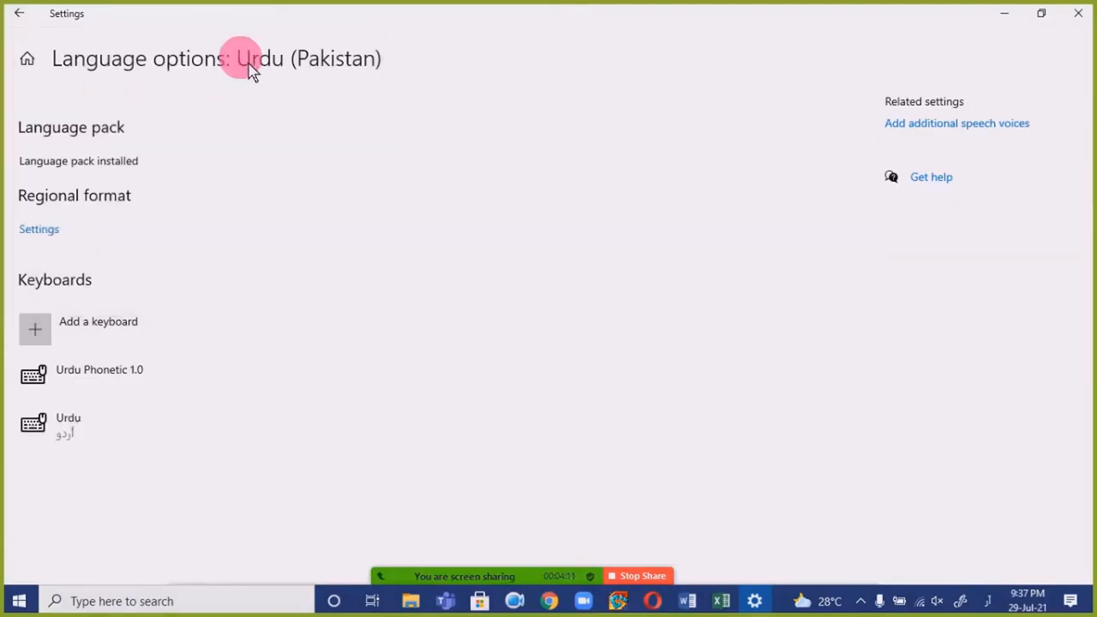
click(169, 446)
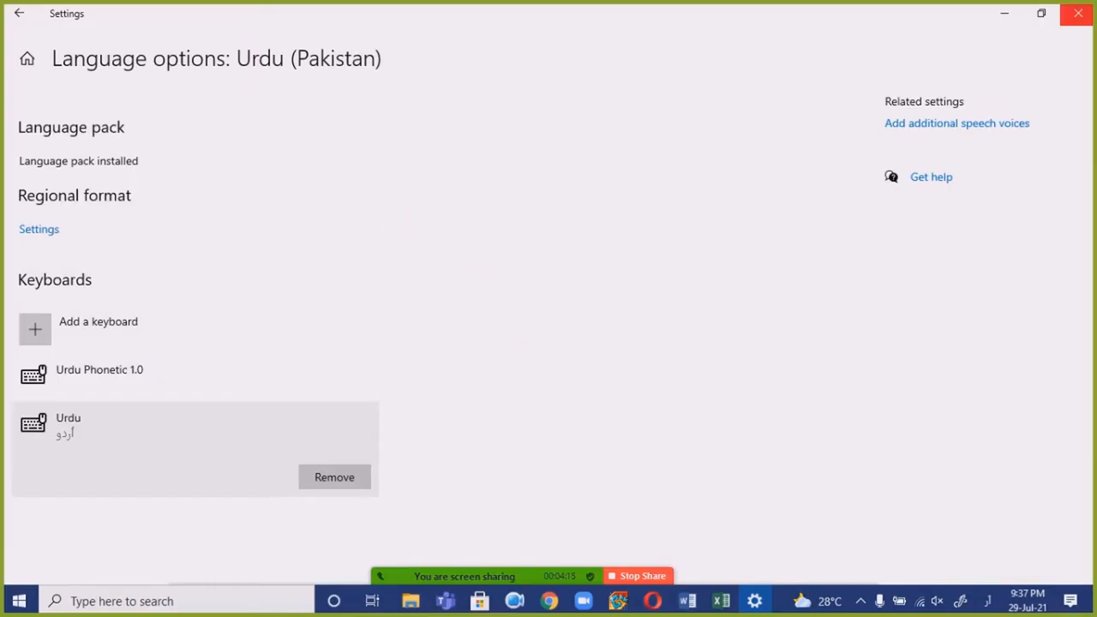
click(1079, 13)
- Switch the input method to Urdu (Pakistan) with the Urdu keyboard and check the selection
click(984, 602)
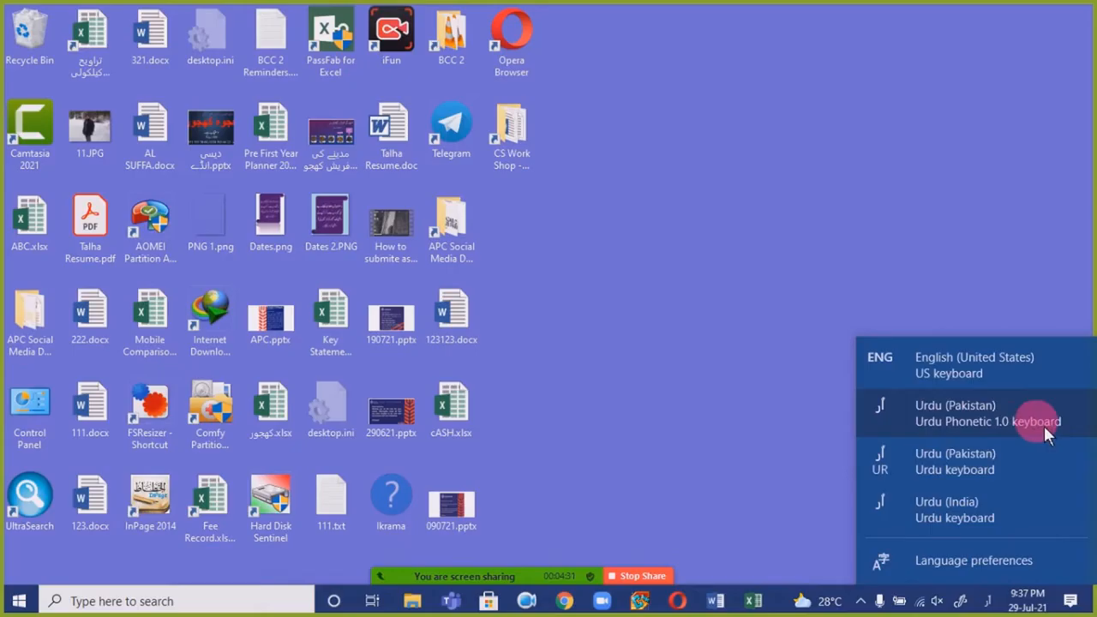
click(946, 468)
click(985, 596)
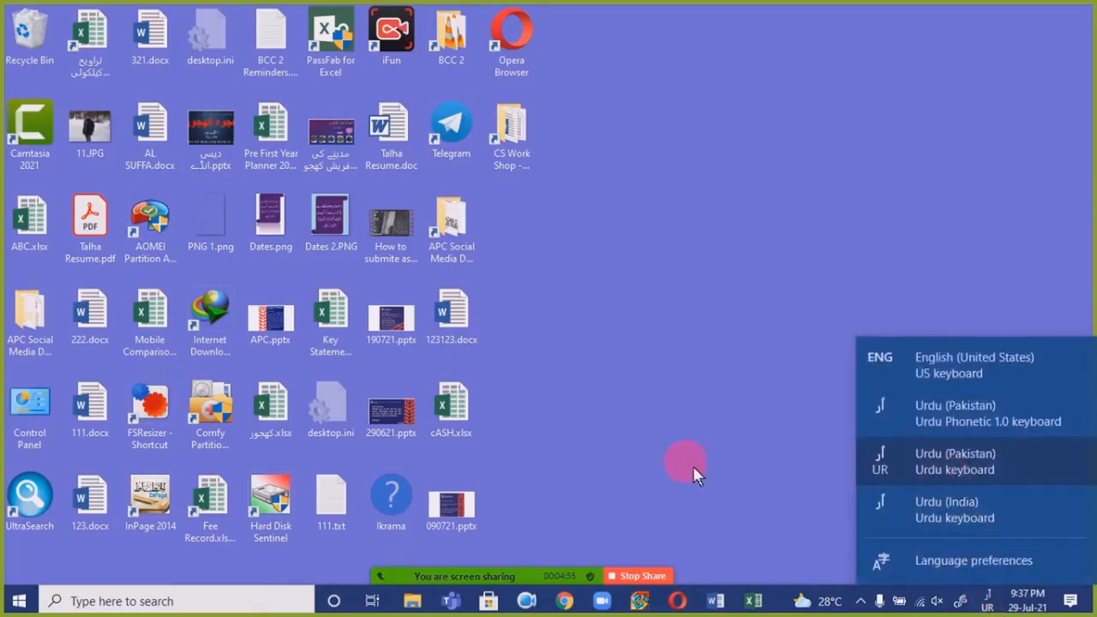
- Launch Word by running the command winword
key(super+r)
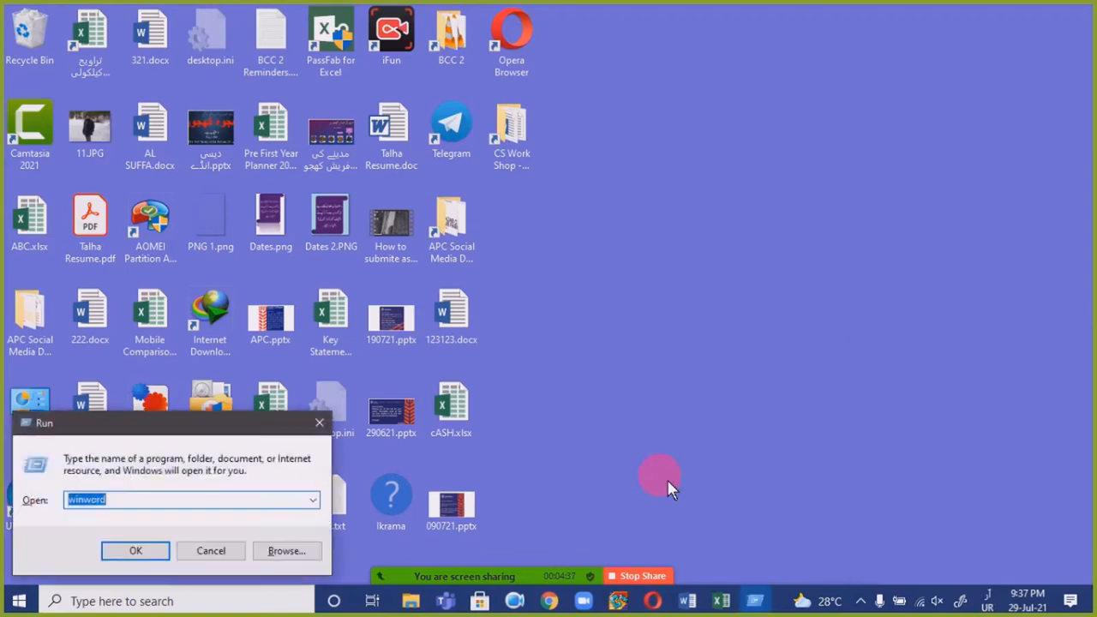
key(Return)
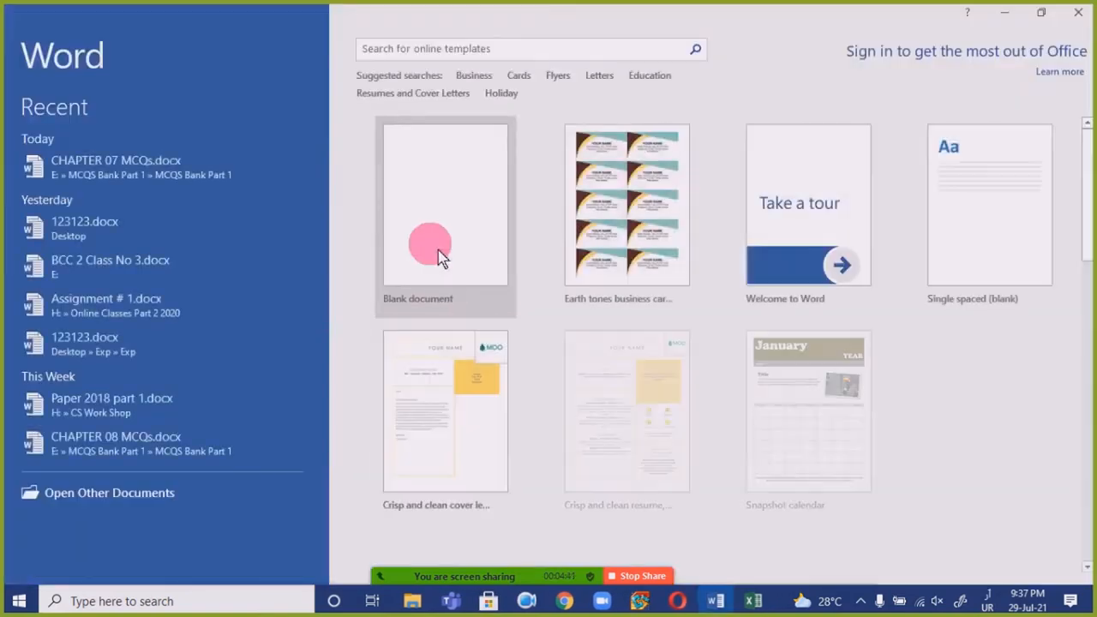
- Create a blank document and open the Windows search
click(434, 264)
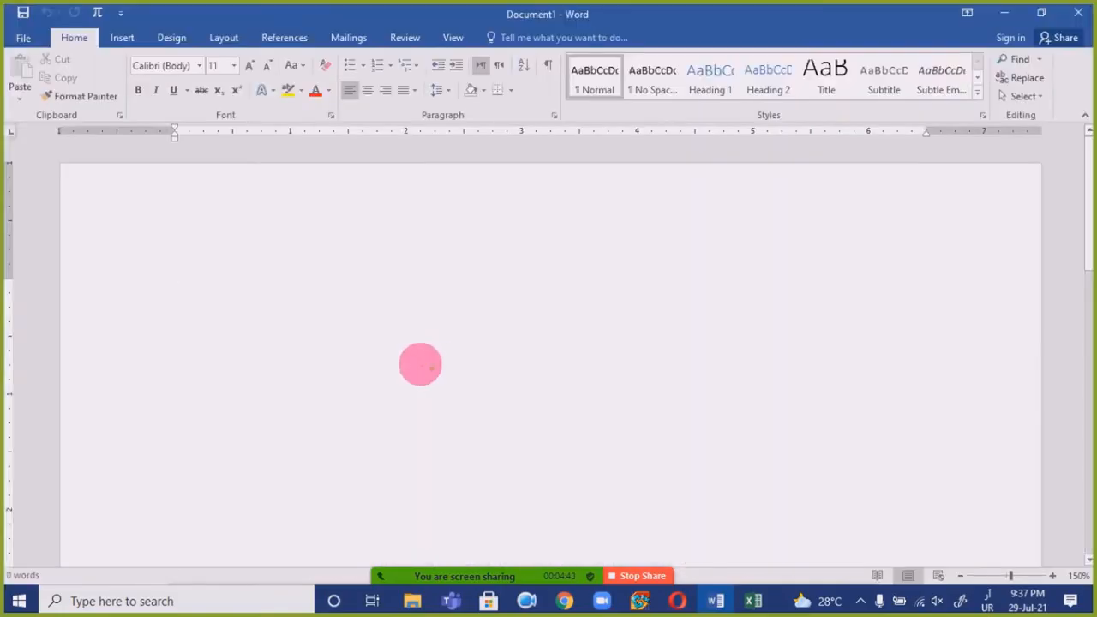
key(super)
text(جغ)
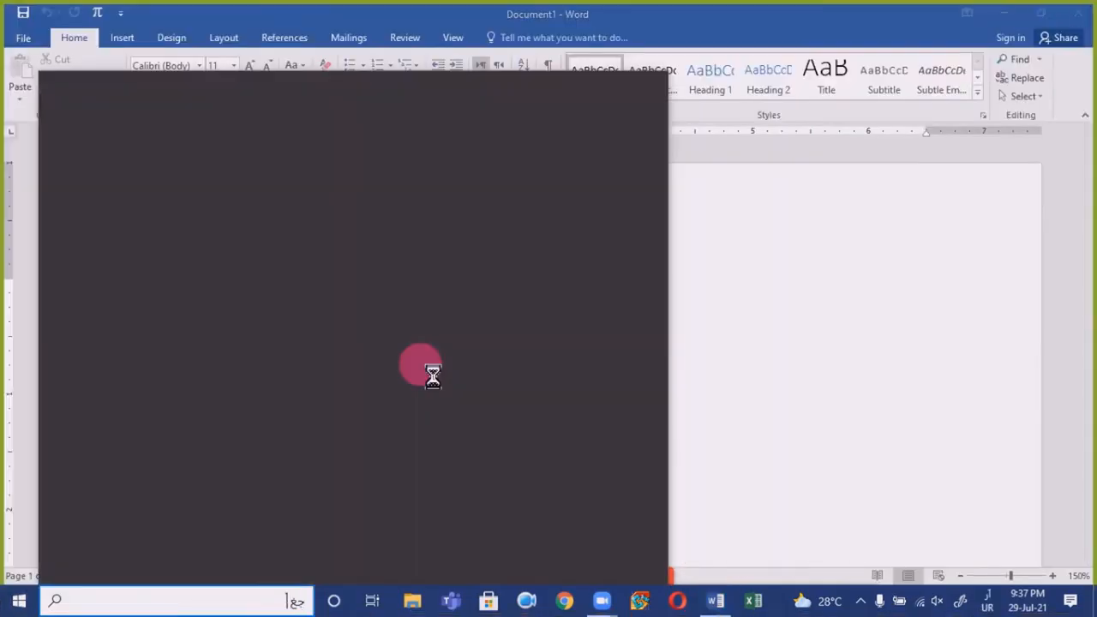
text( وےدھھ)
key(BackSpace)
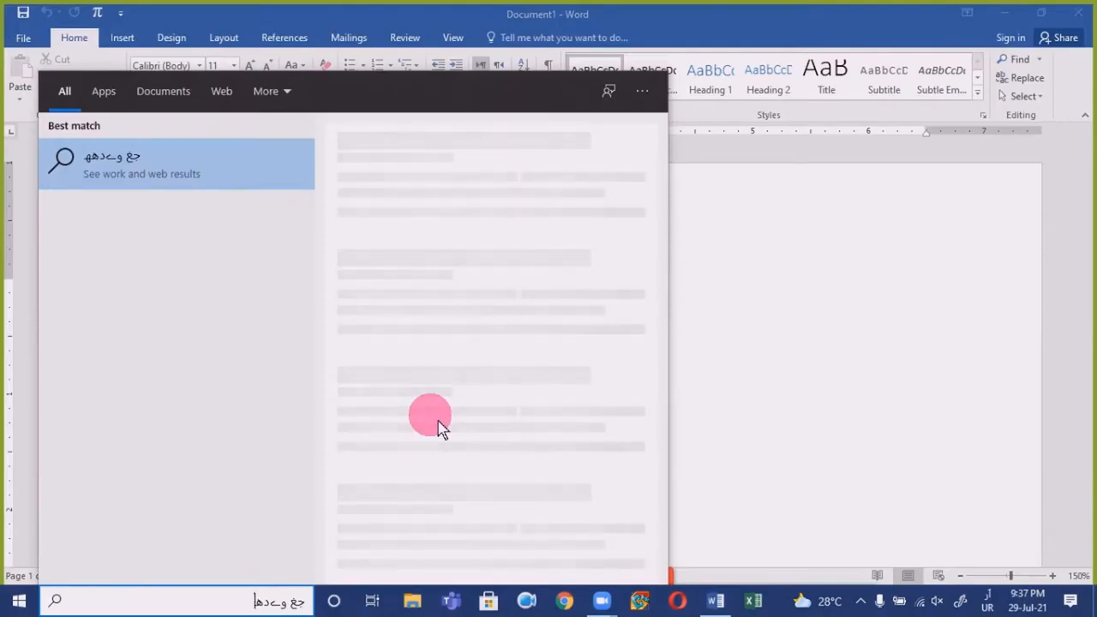
key(BackSpace)
key(BackSpace)
key(BackSpace)
key(BackSpace)
key(BackSpace)
key(BackSpace)
key(BackSpace)
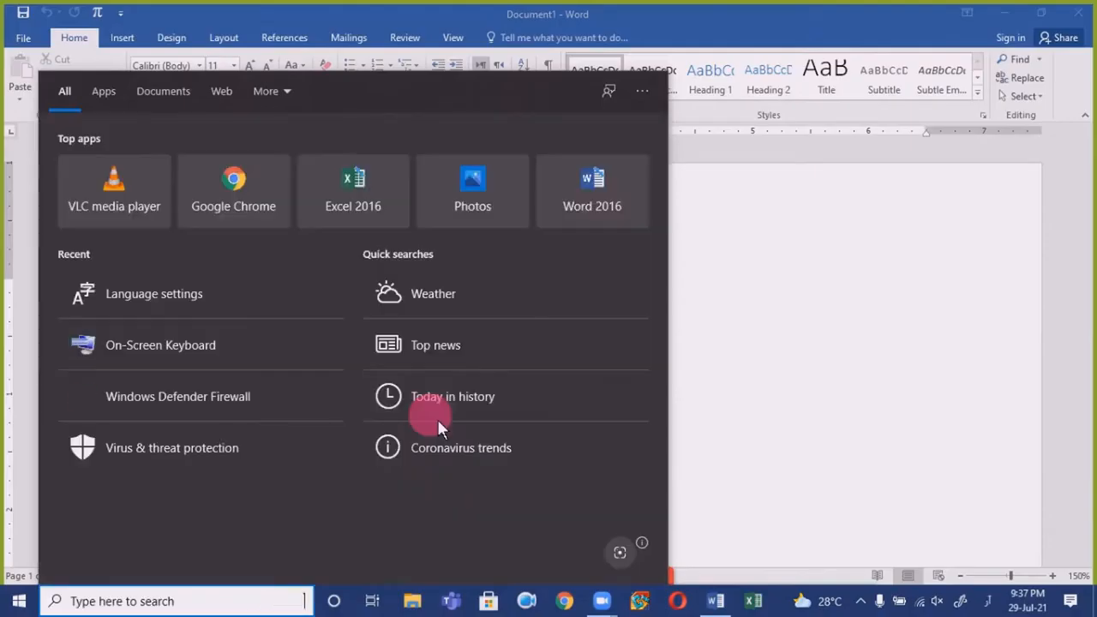
text(جغ)
key(BackSpace)
key(BackSpace)
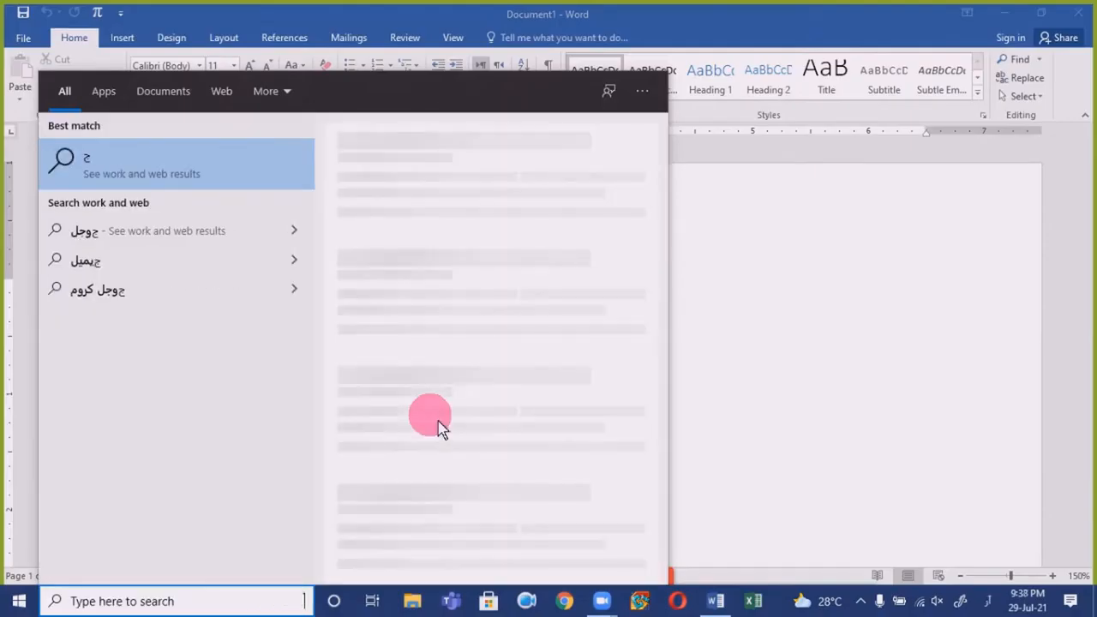
text(ج)
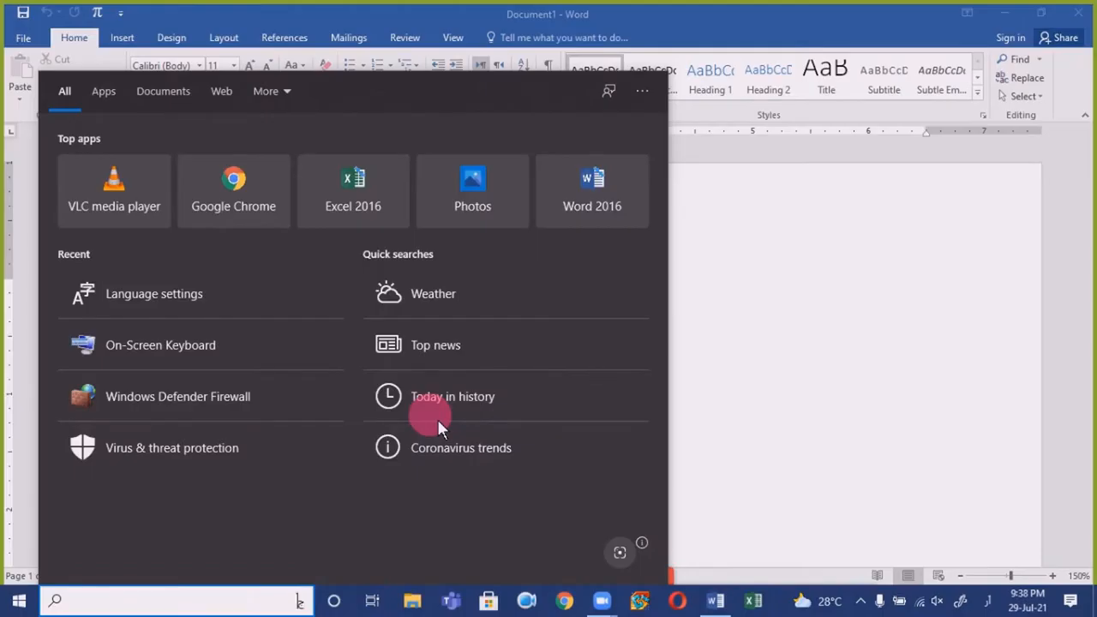
key(BackSpace)
- Search for "on", open the On-Screen Keyboard and move it down the page, clear of the first text line
text(on)
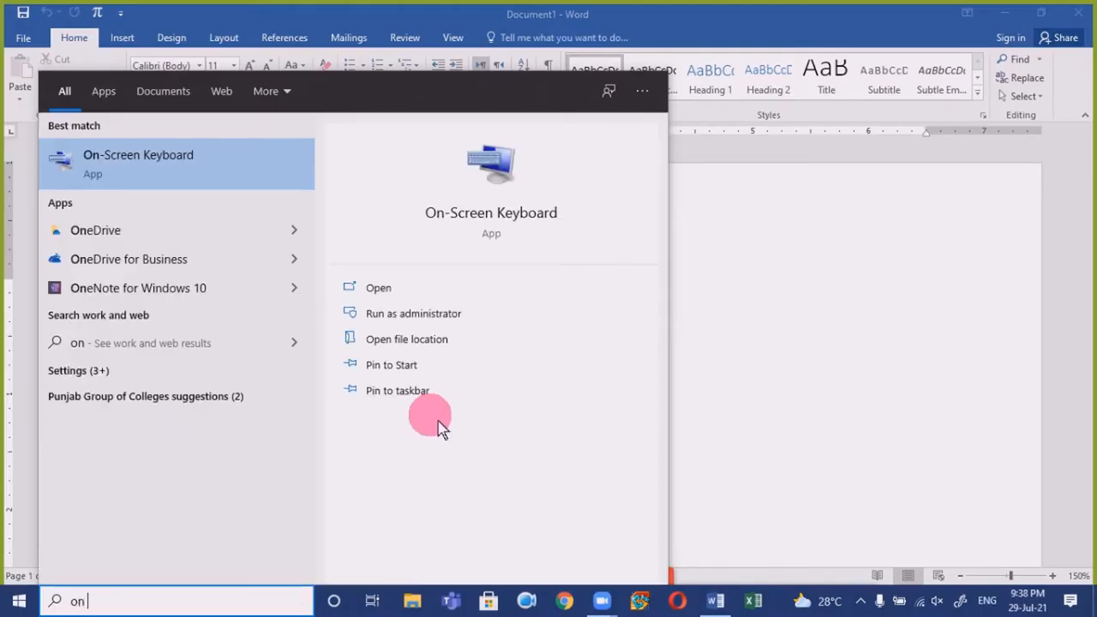
key(Return)
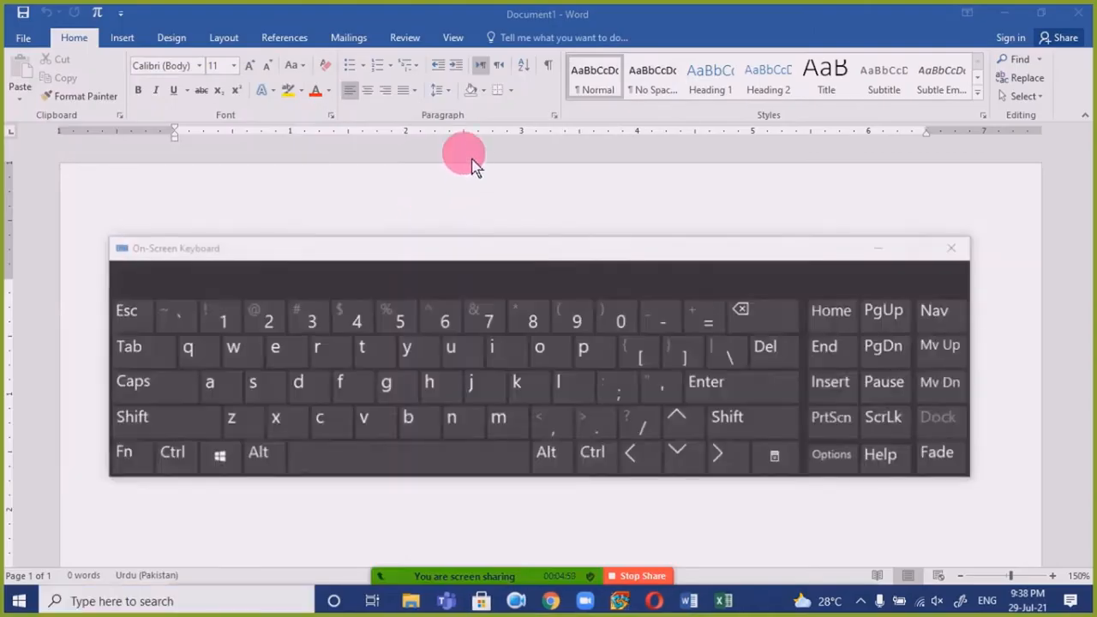
drag(446, 251, 382, 414)
click(240, 480)
click(363, 333)
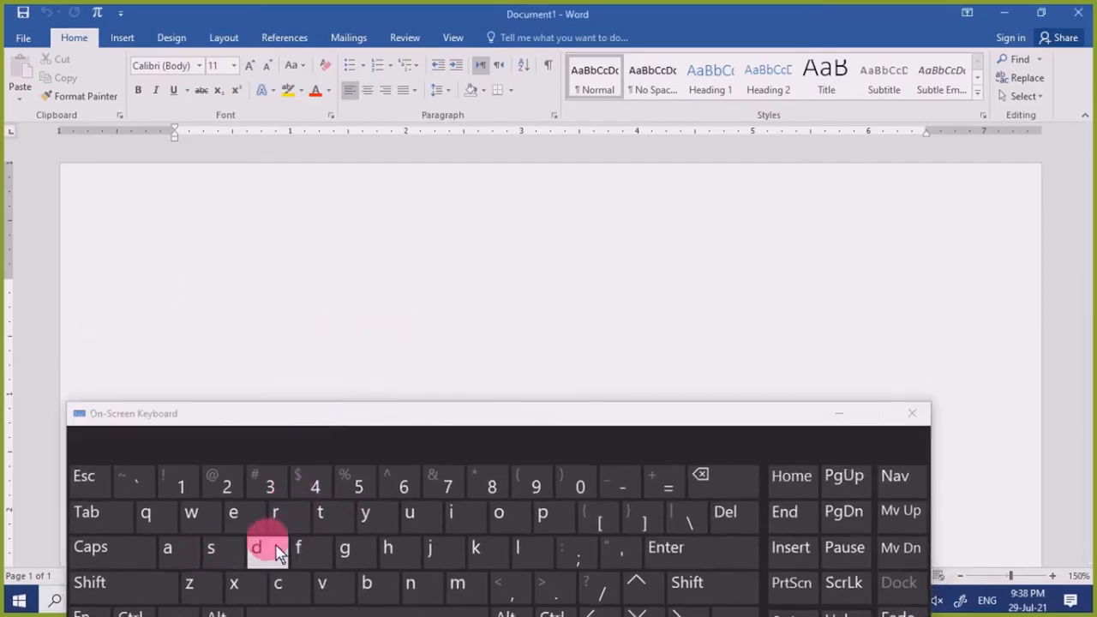
- Enter the letter s with the On-Screen Keyboard and switch the input language to Urdu
click(241, 551)
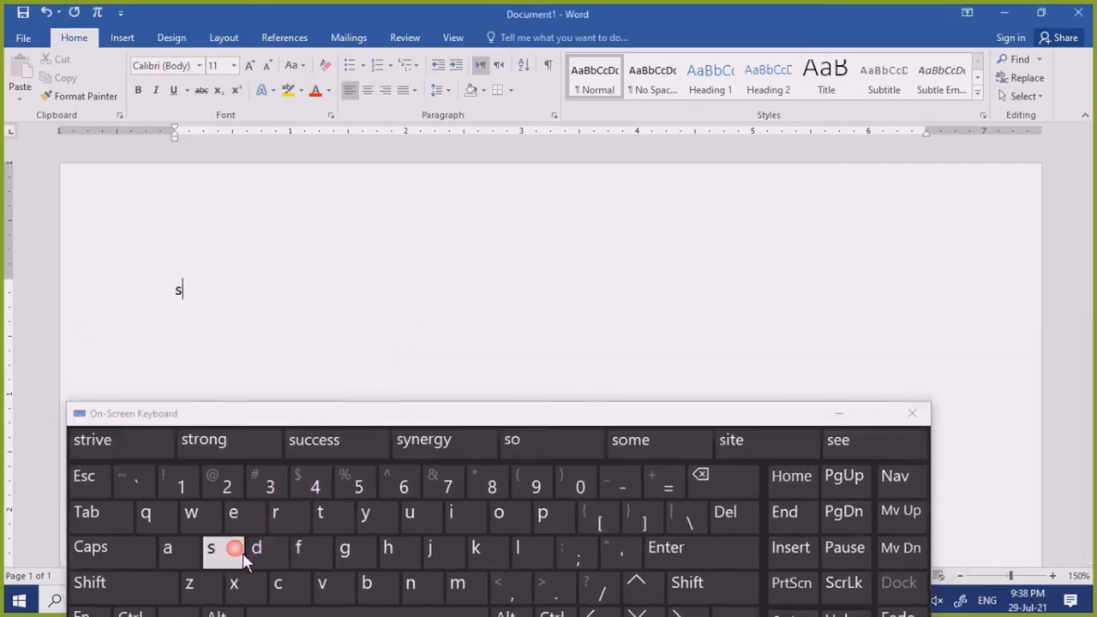
click(368, 456)
key(alt+shift)
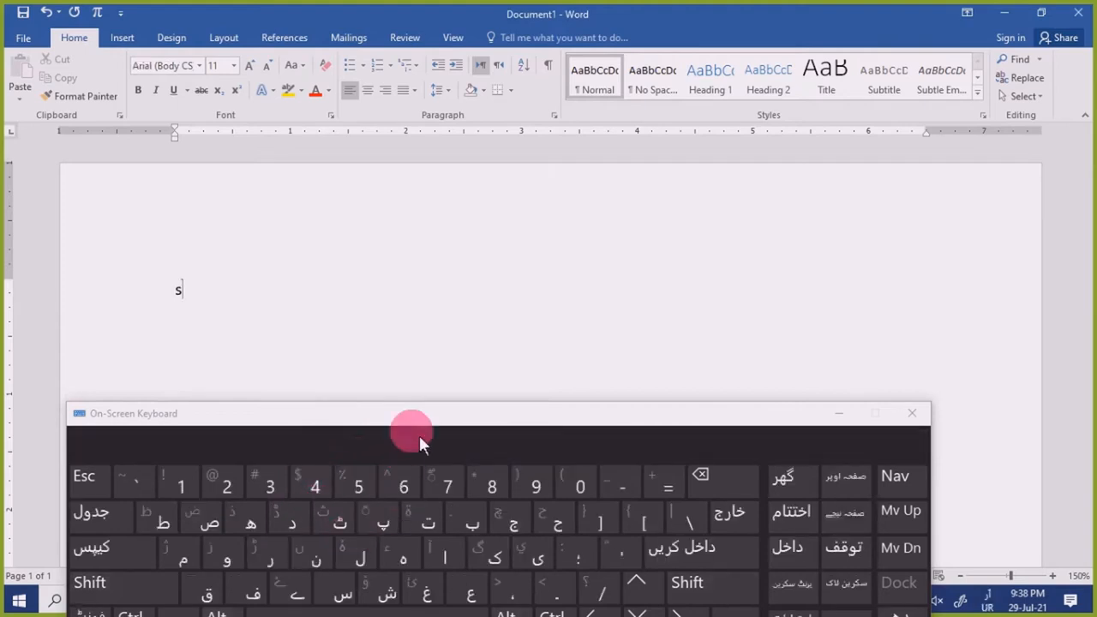
- Move the On-Screen Keyboard up to show all its rows and examine the Urdu keyboard's letter layout
drag(430, 416, 432, 362)
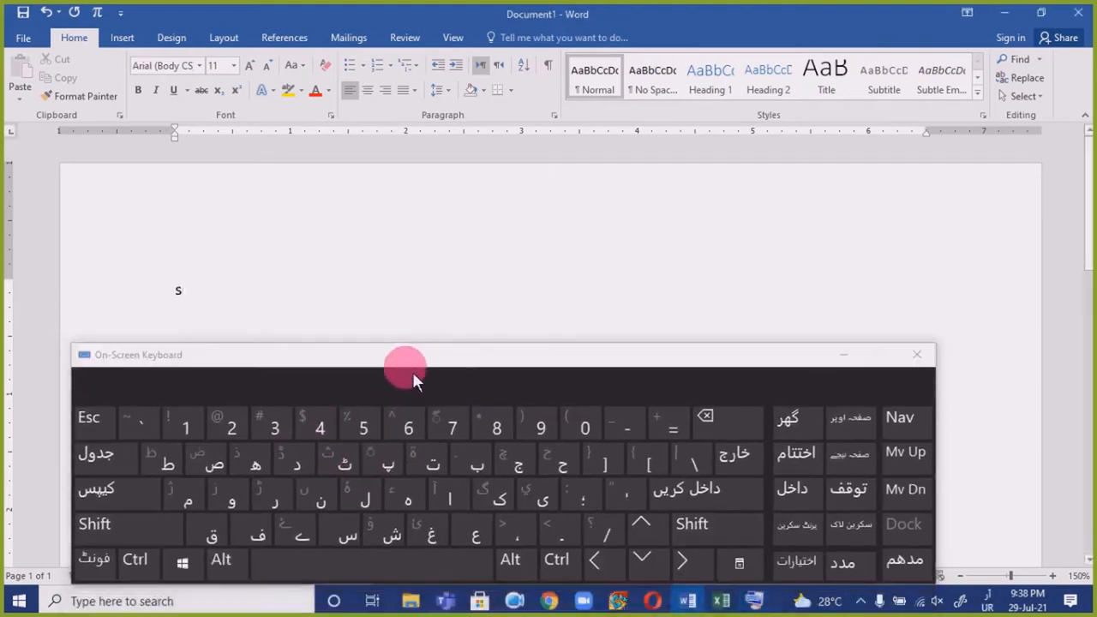
click(320, 429)
click(312, 535)
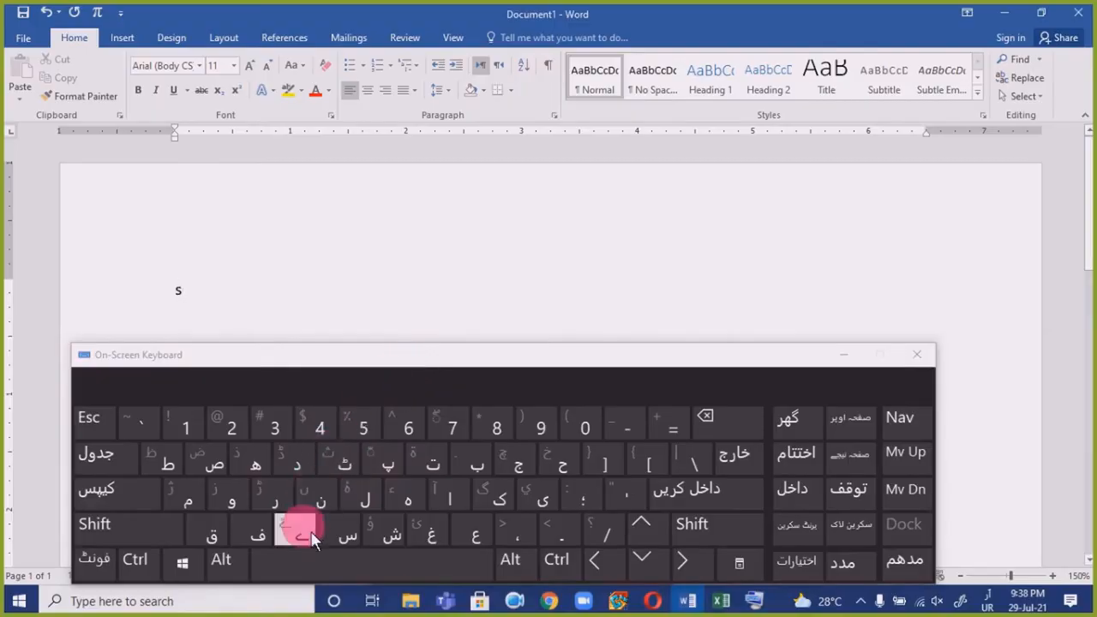
click(222, 509)
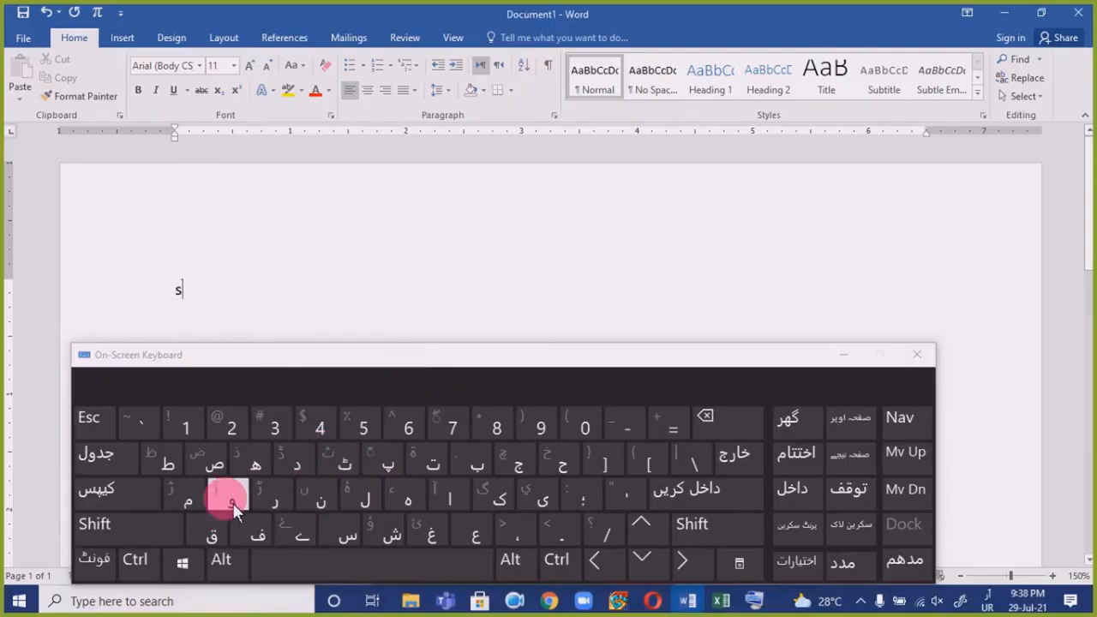
click(193, 504)
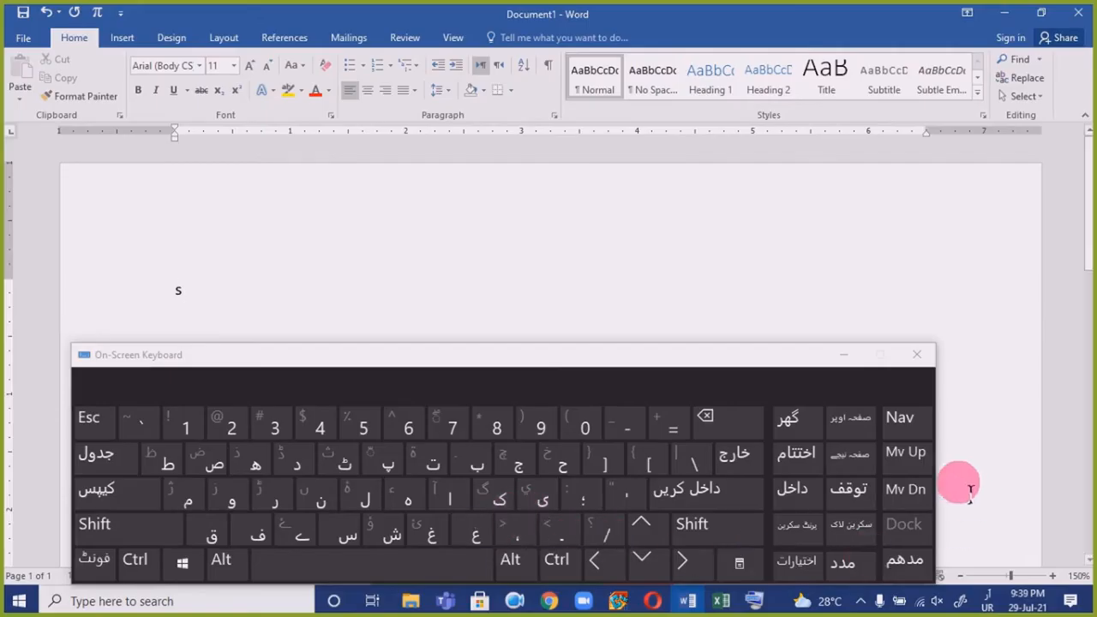
- Close the On-Screen Keyboard and switch the input method to Urdu (Pakistan) with the Urdu Phonetic 1.0 keyboard
click(990, 601)
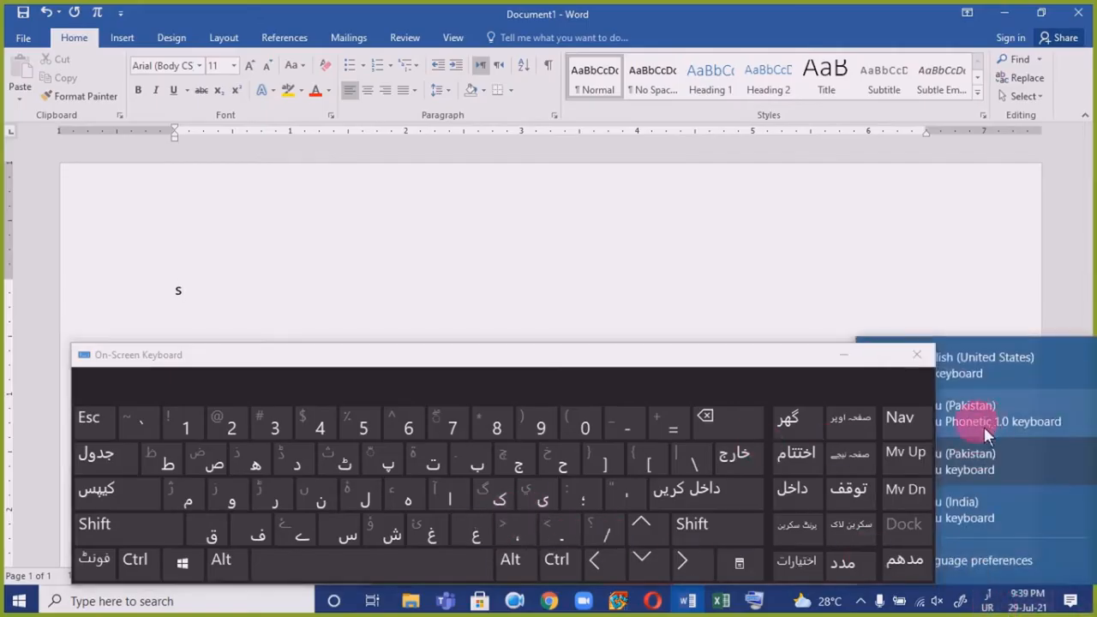
click(916, 354)
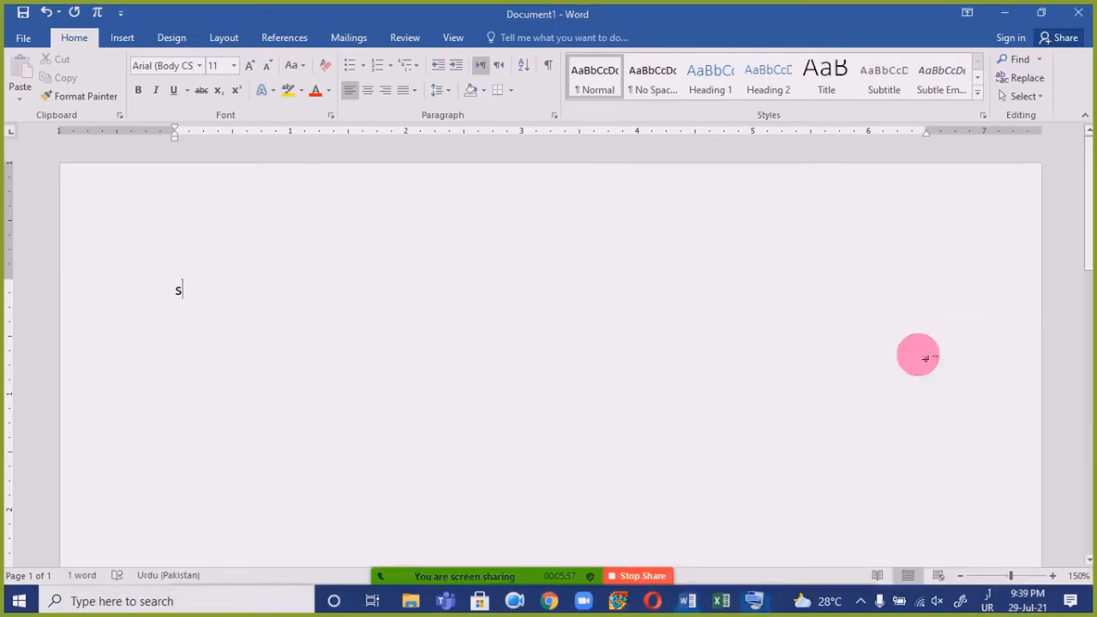
click(988, 601)
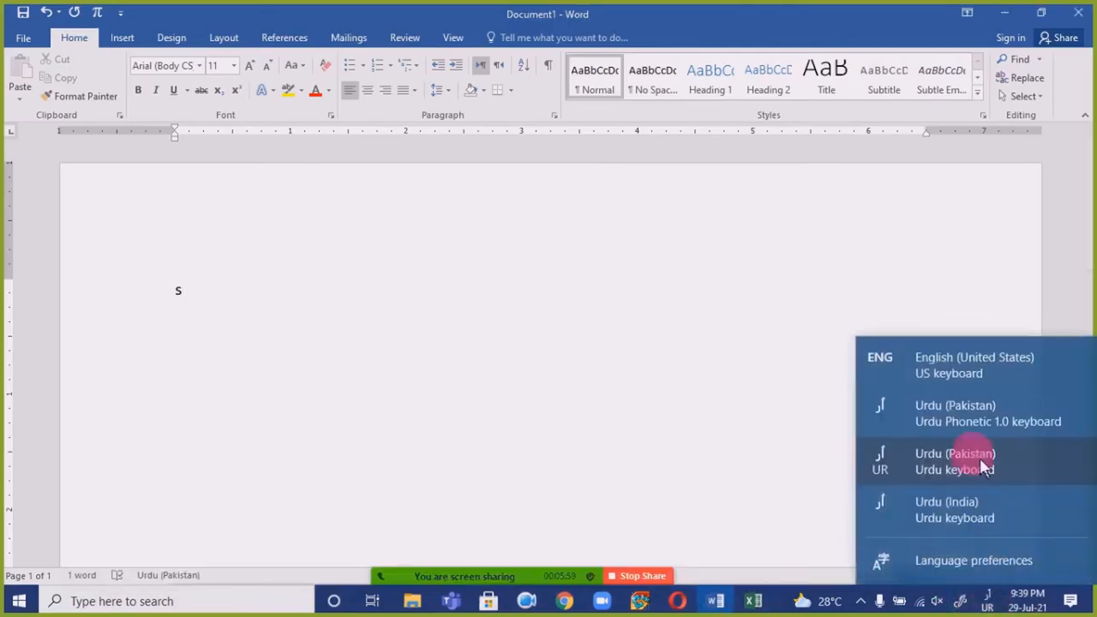
click(1005, 417)
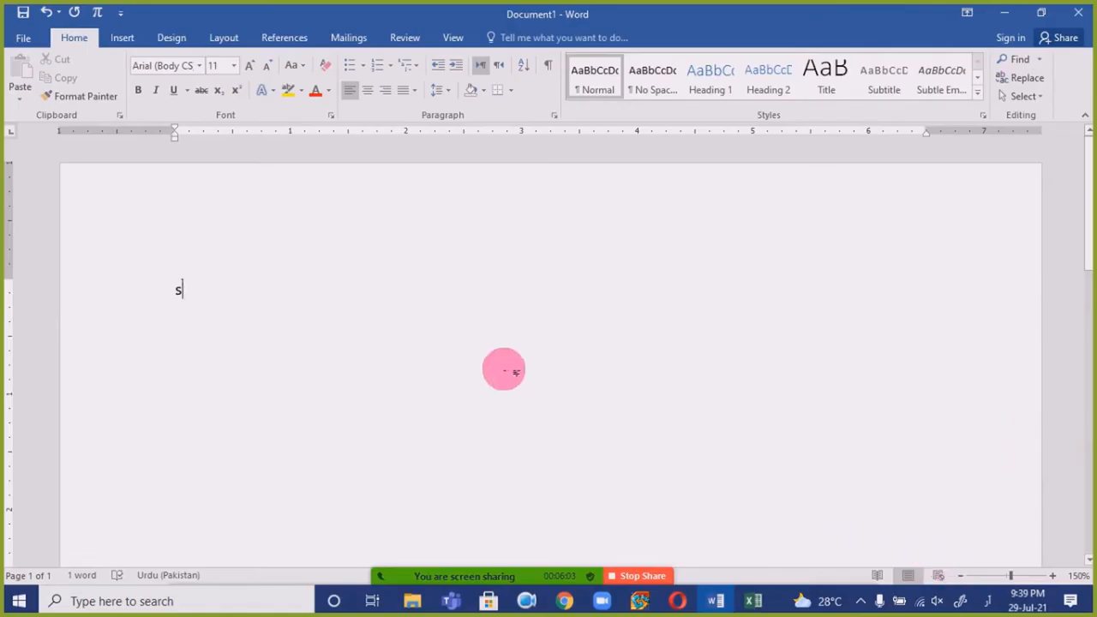
- Delete the letter s from the document and open the Windows search
key(BackSpace)
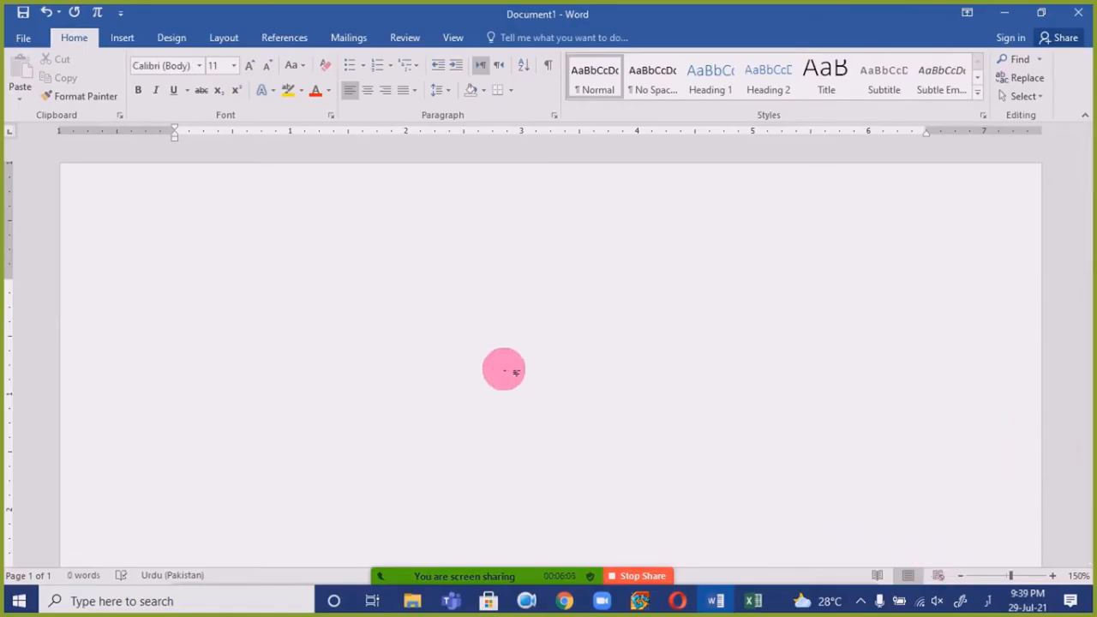
key(super)
text(ہ)
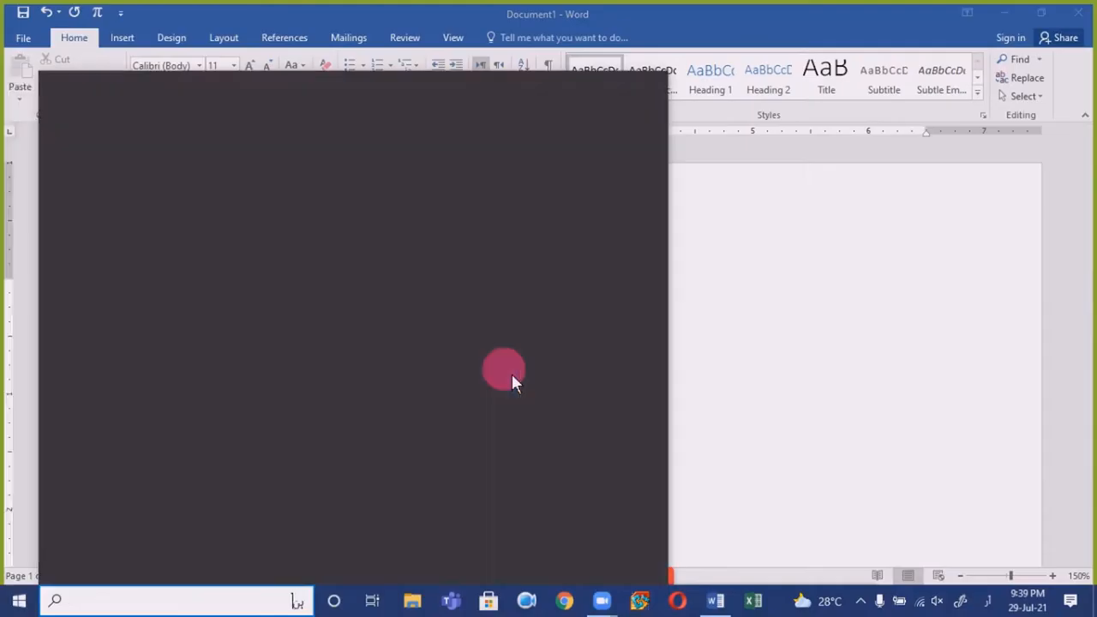
key(BackSpace)
text(جغ)
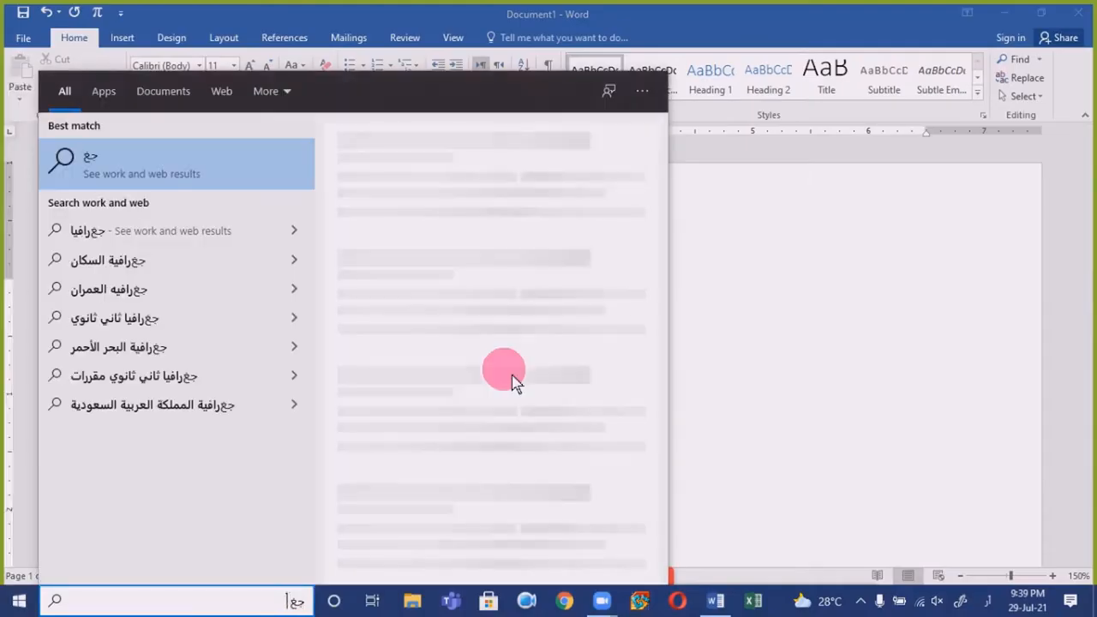
key(BackSpace)
key(BackSpace)
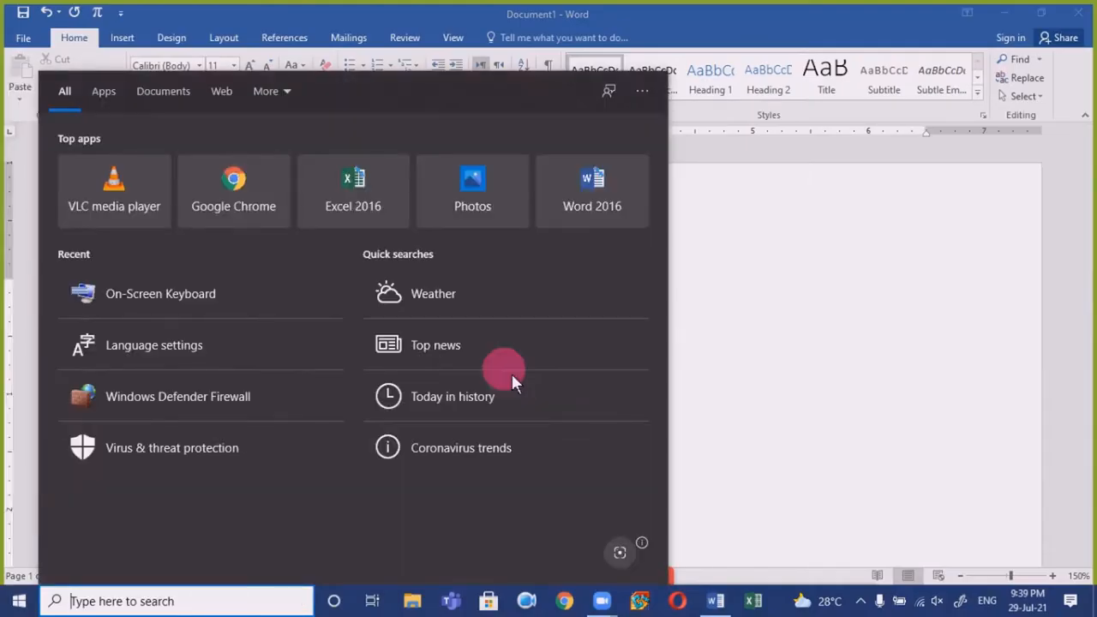
- Open the On-Screen Keyboard by searching for "on", examine its Urdu Phonetic layout after switching to Urdu, and close it
text(on)
key(Return)
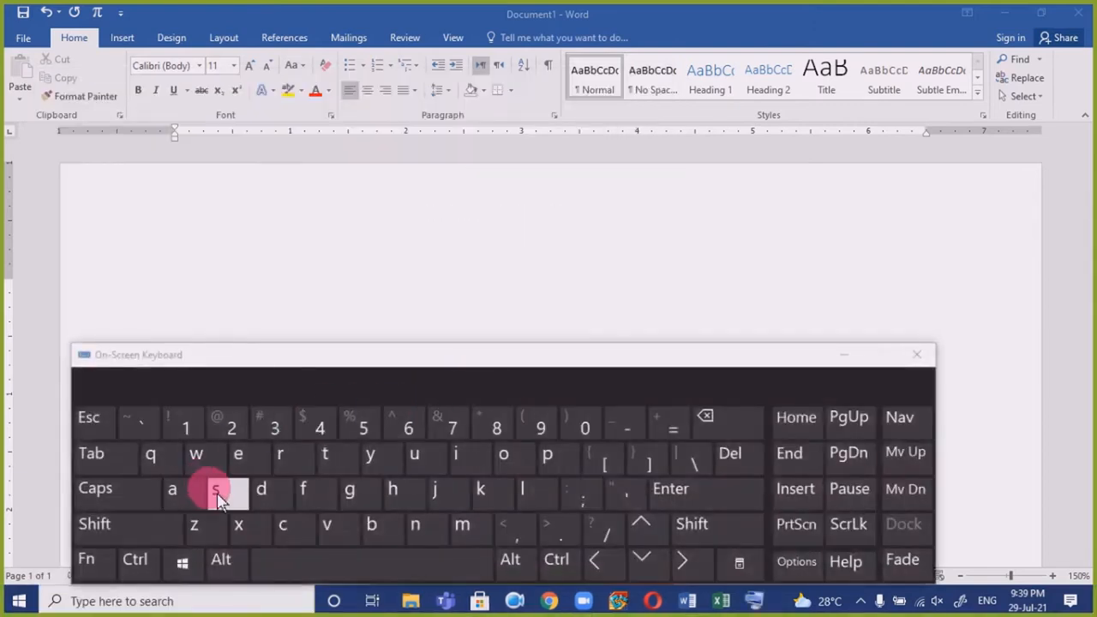
key(alt+shift)
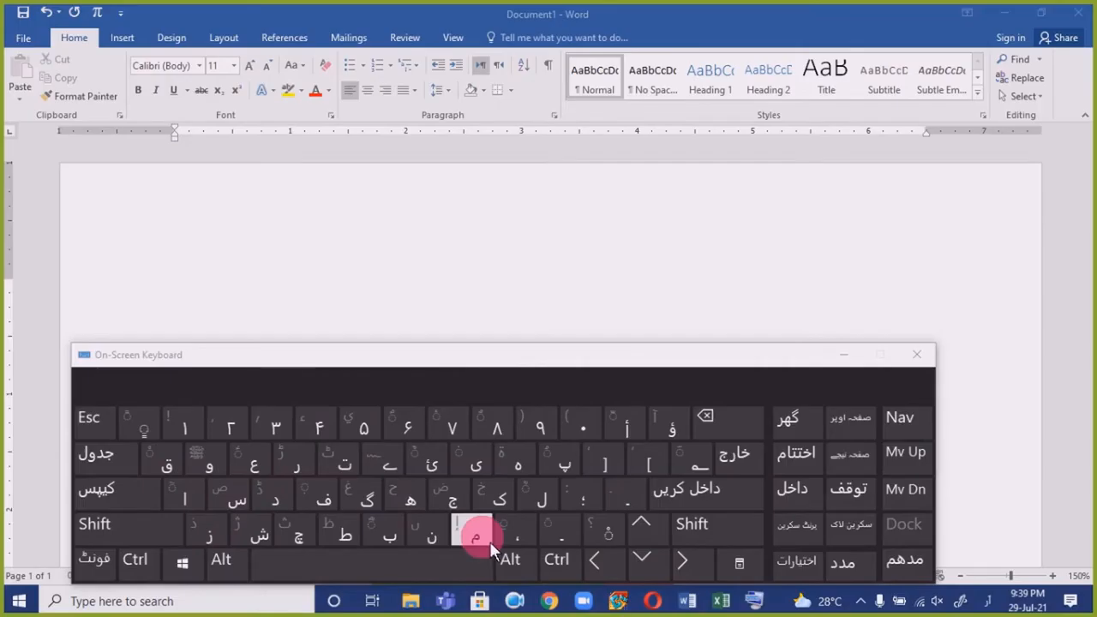
click(916, 355)
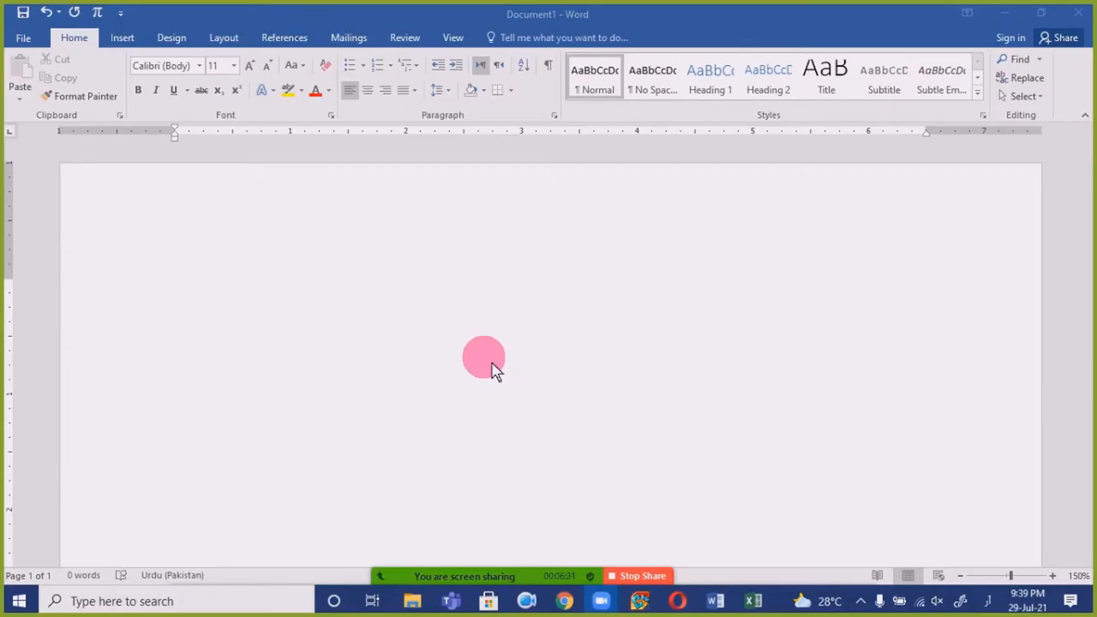
- Close Word without saving the document and open the Start menu
click(1085, 23)
click(557, 333)
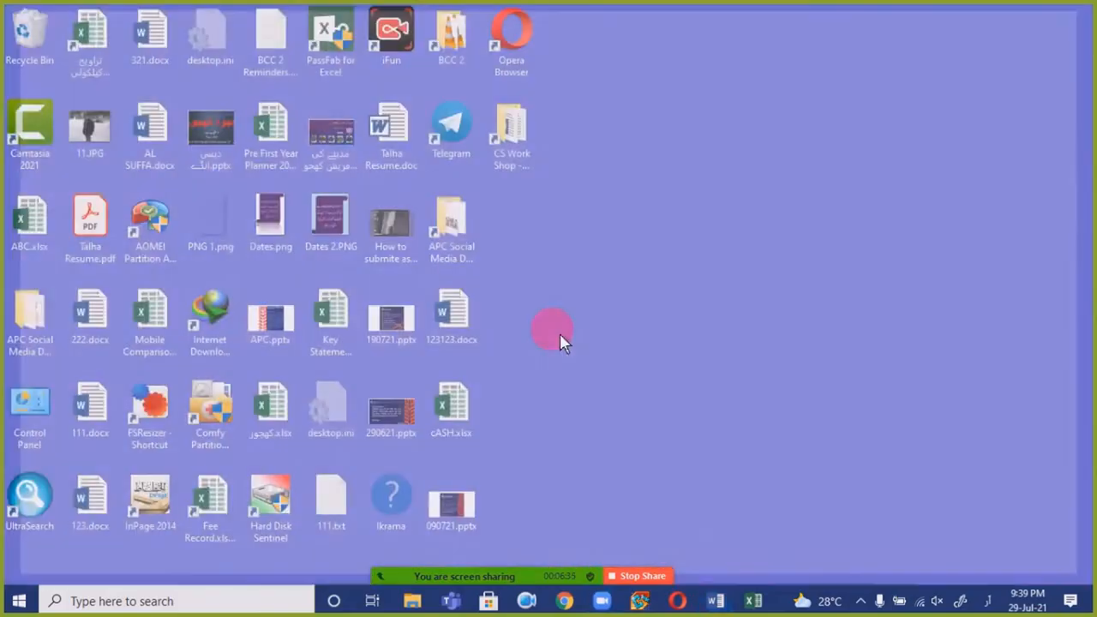
key(super)
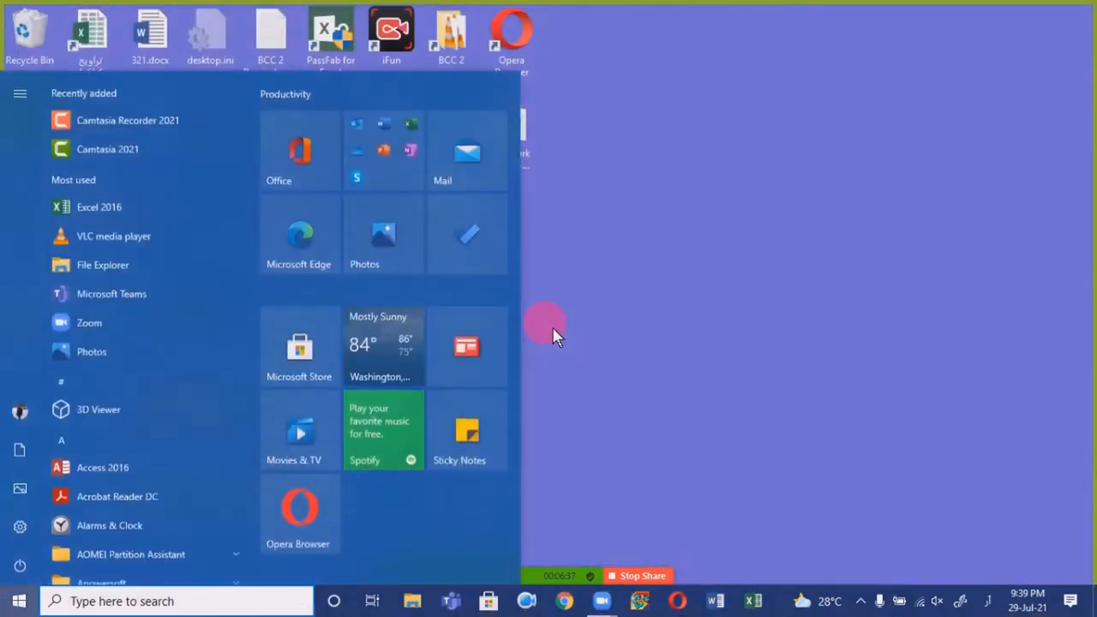
text(لانگ)
key(BackSpace)
key(BackSpace)
key(BackSpace)
key(BackSpace)
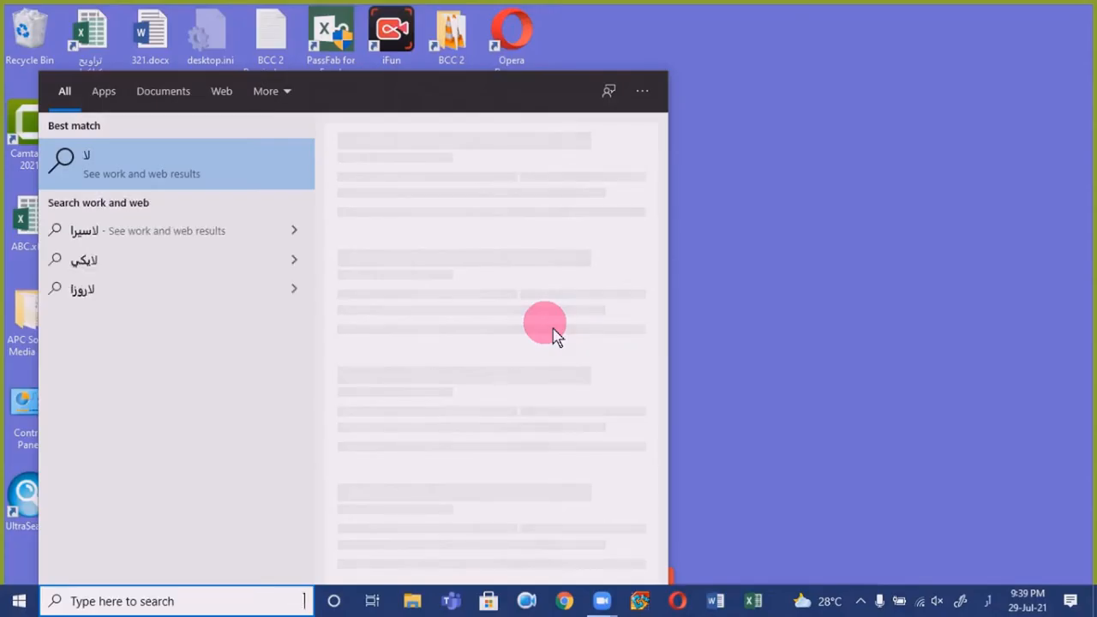
text(یمغل)
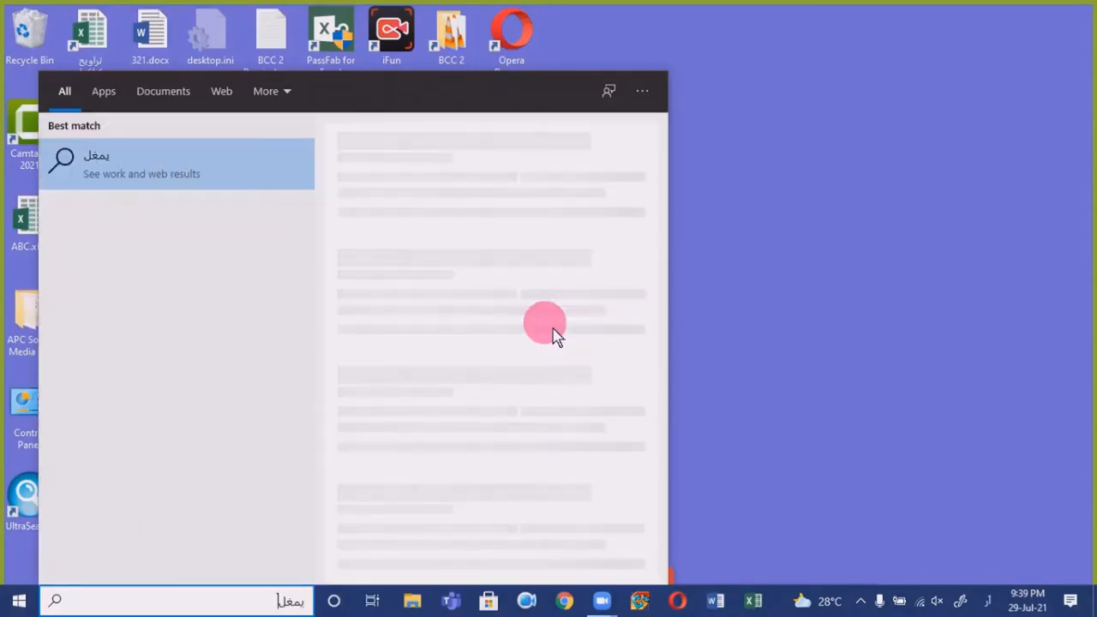
key(BackSpace)
key(BackSpace)
key(BackSpace)
key(BackSpace)
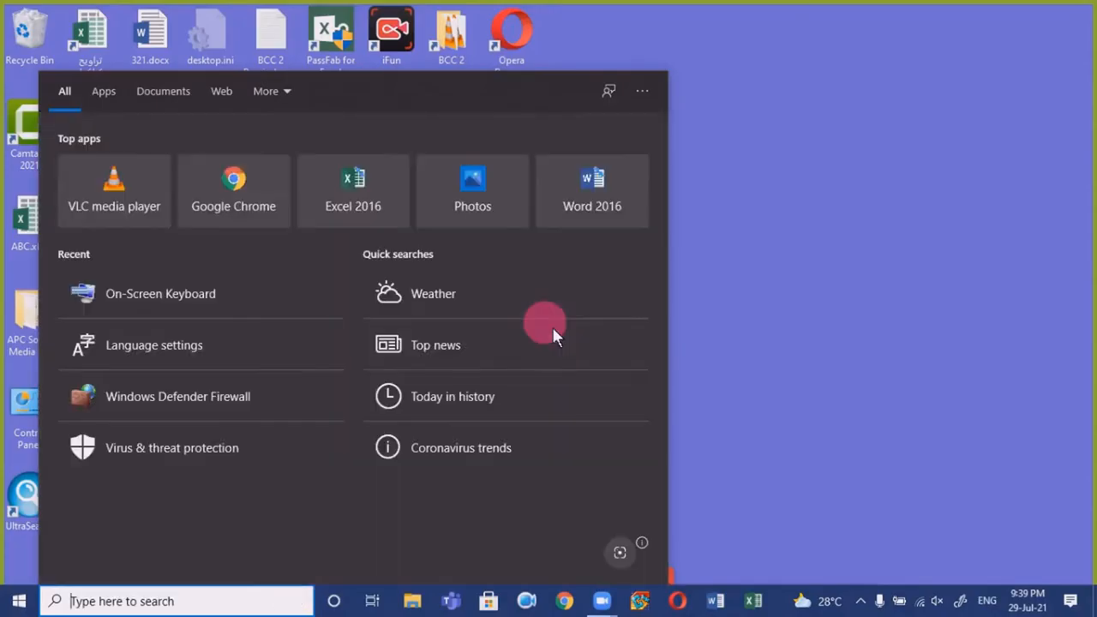
- Open the Language settings by searching for "lang" and remove Urdu (India) from the preferred languages
text(lang)
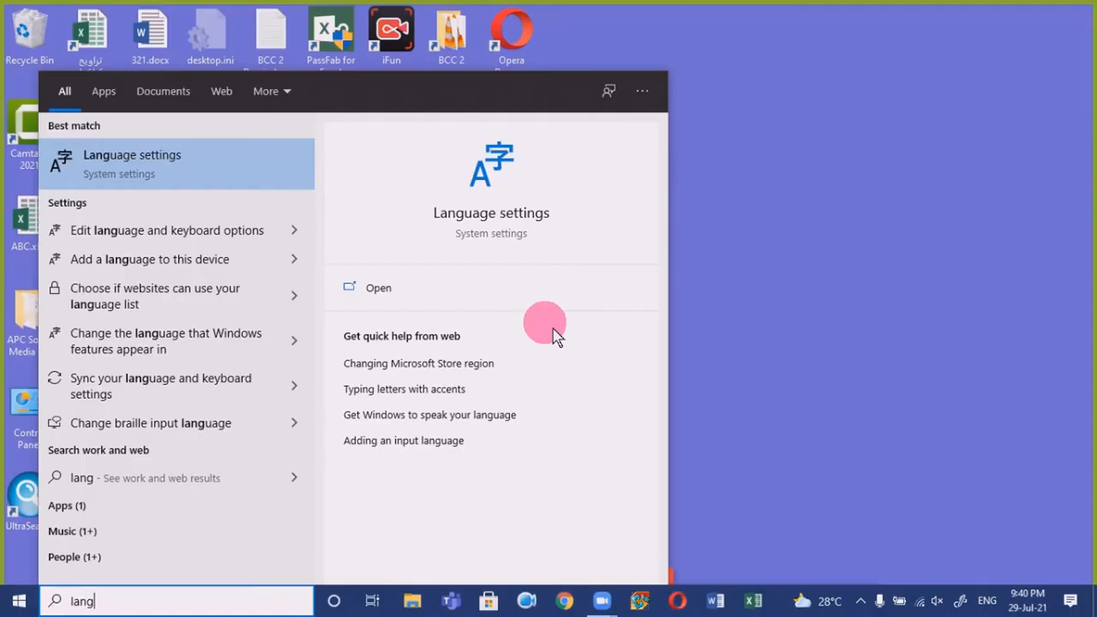
key(Return)
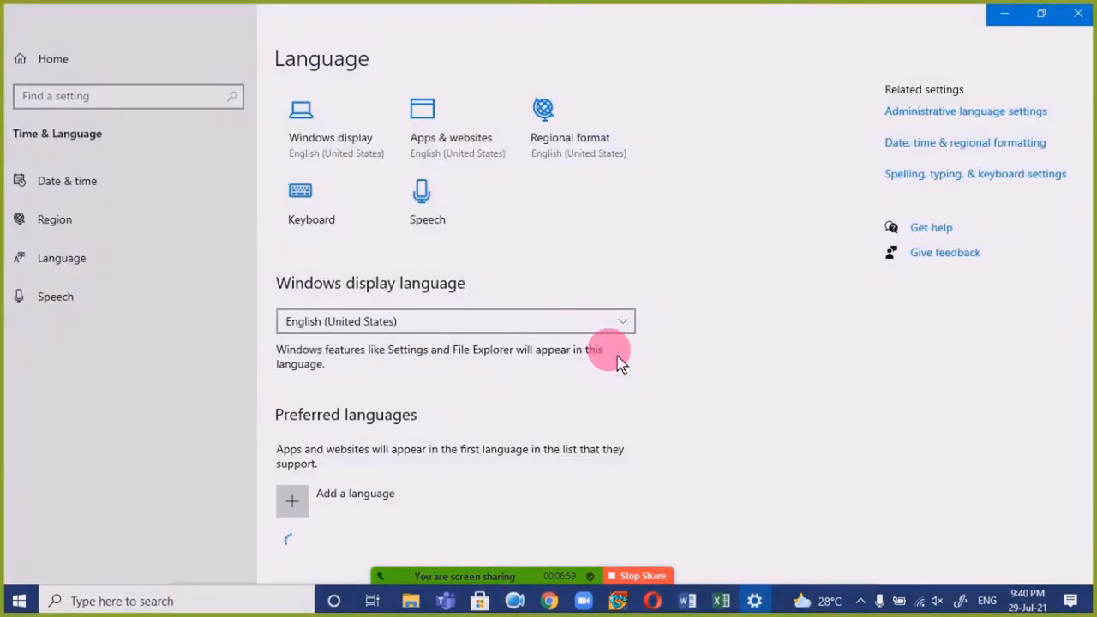
scroll(429, 390, down, 3)
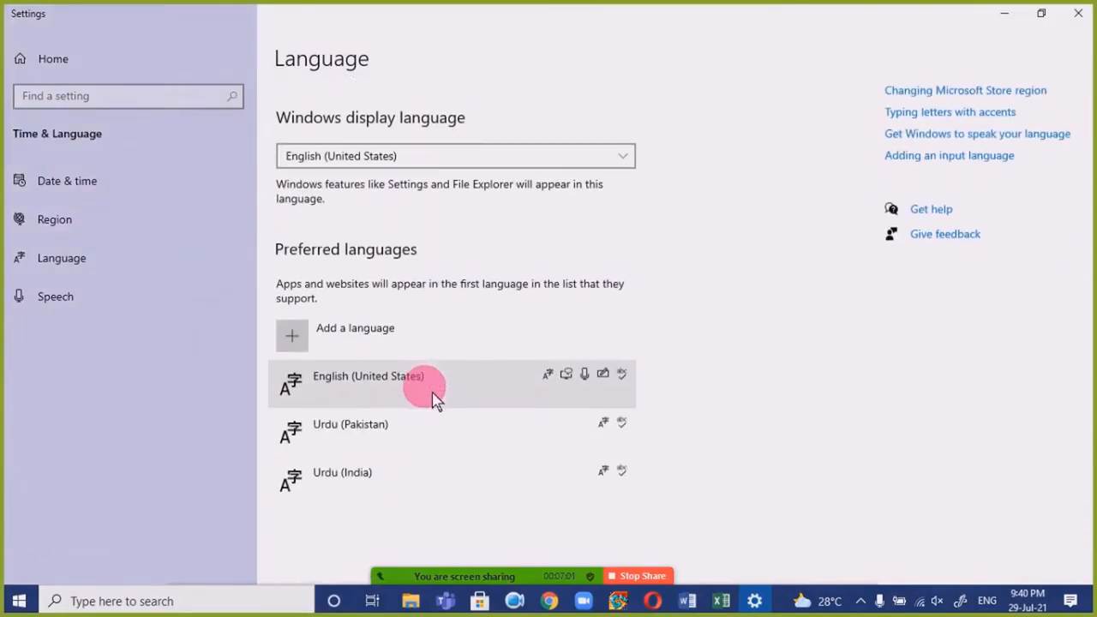
click(470, 494)
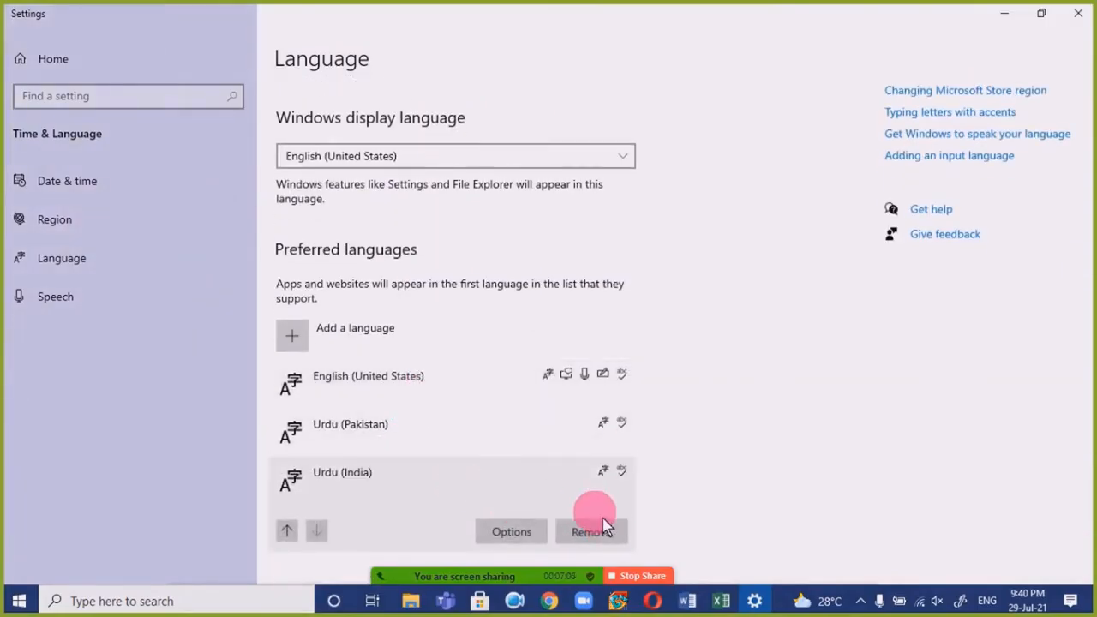
click(600, 528)
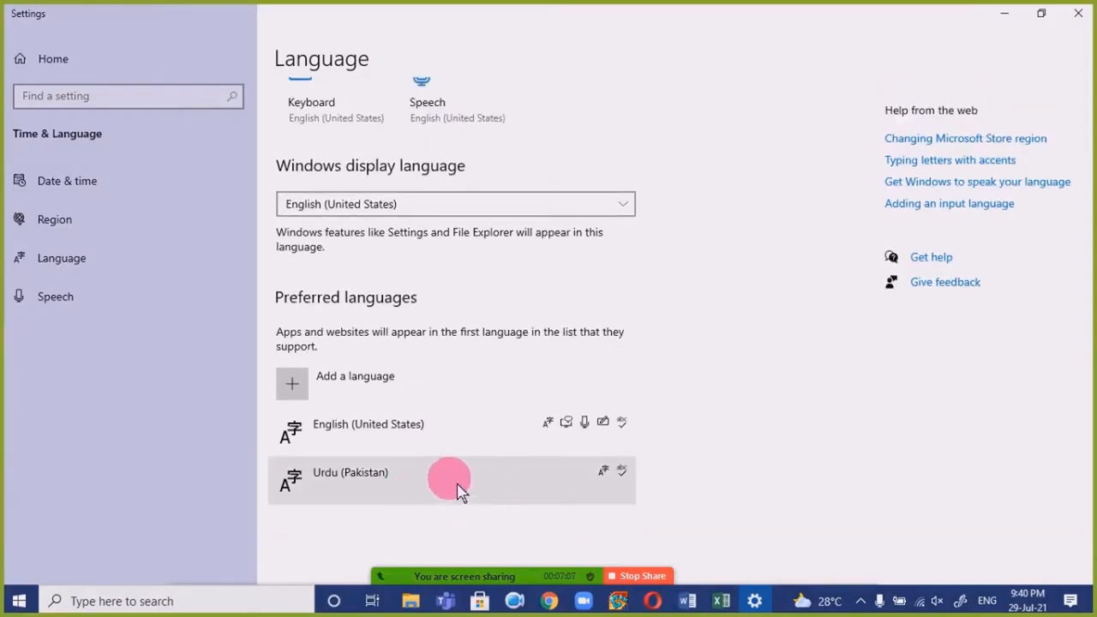
- Dismiss the language installation dialog, remove Urdu (Pakistan) from the preferred languages, and close Settings
click(301, 391)
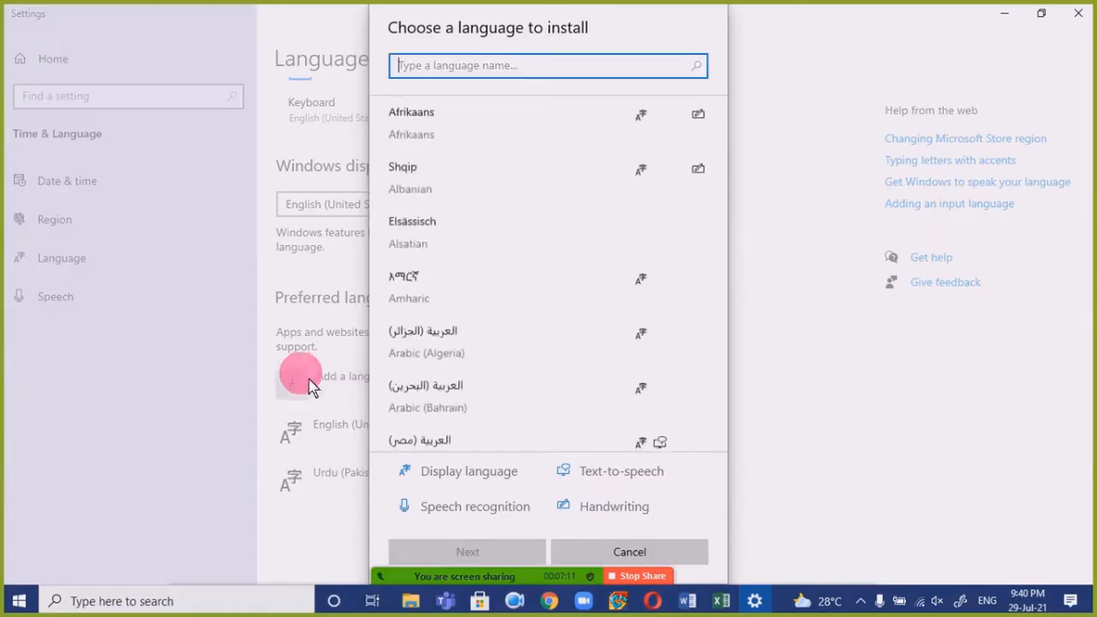
click(677, 555)
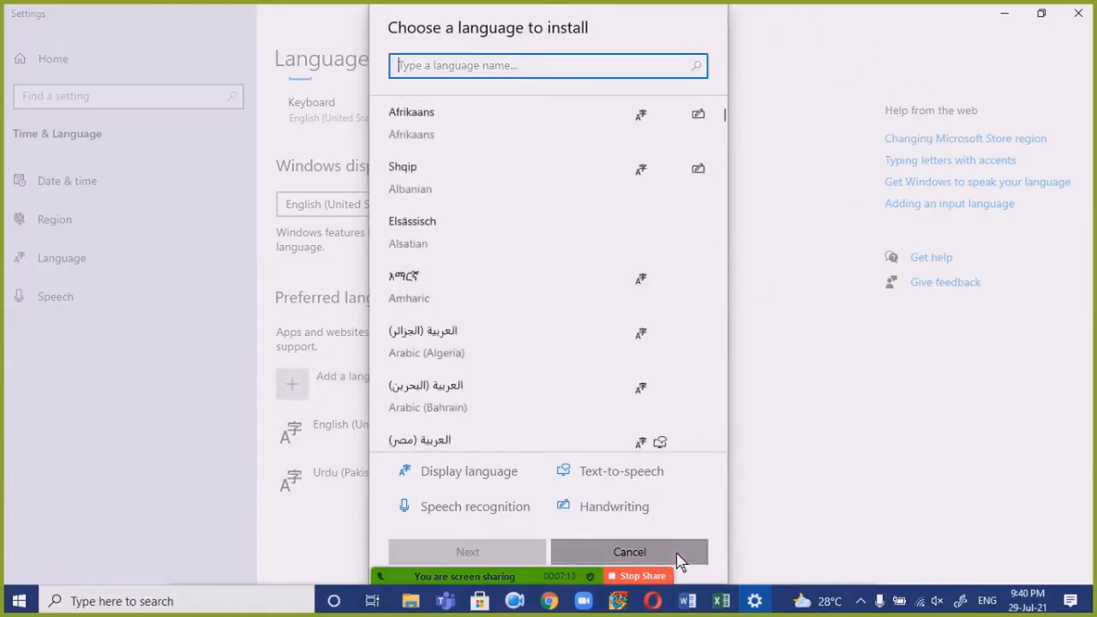
click(430, 498)
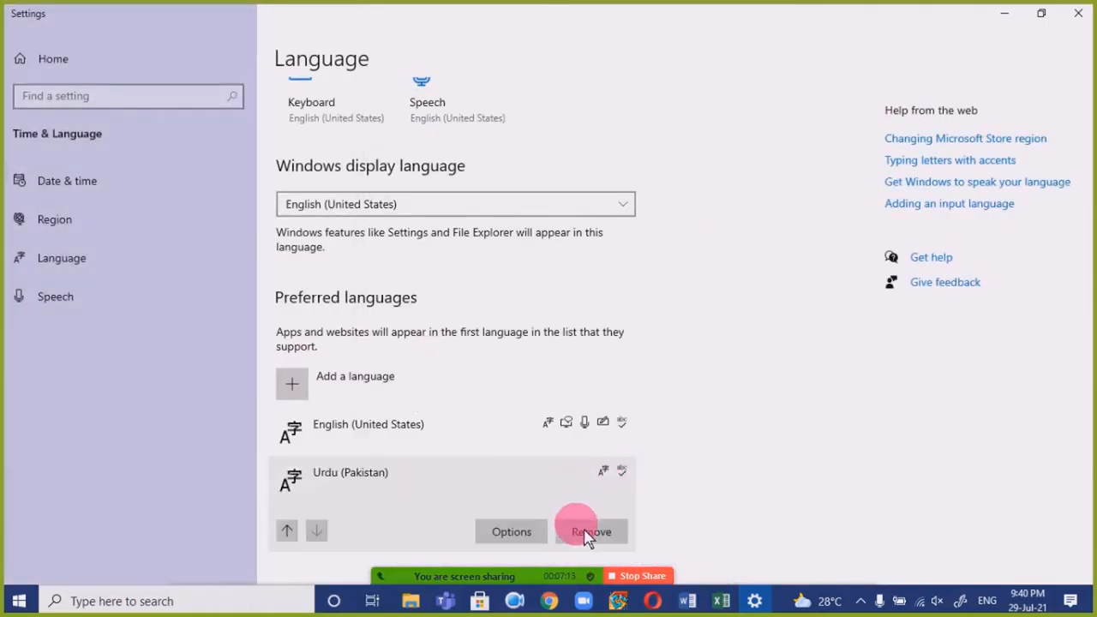
click(591, 533)
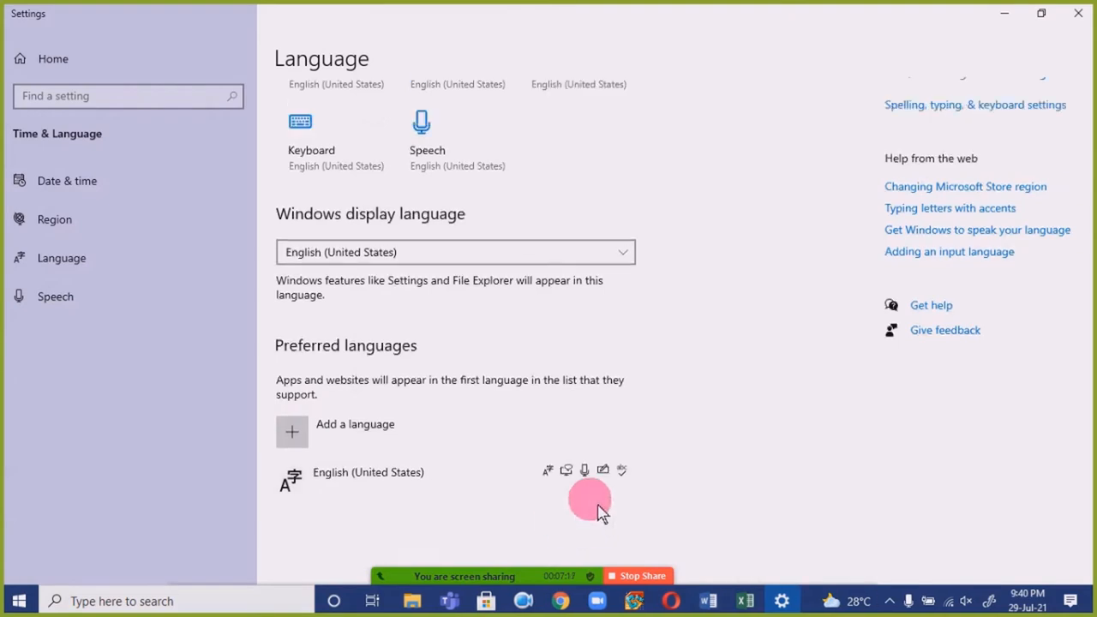
click(1078, 15)
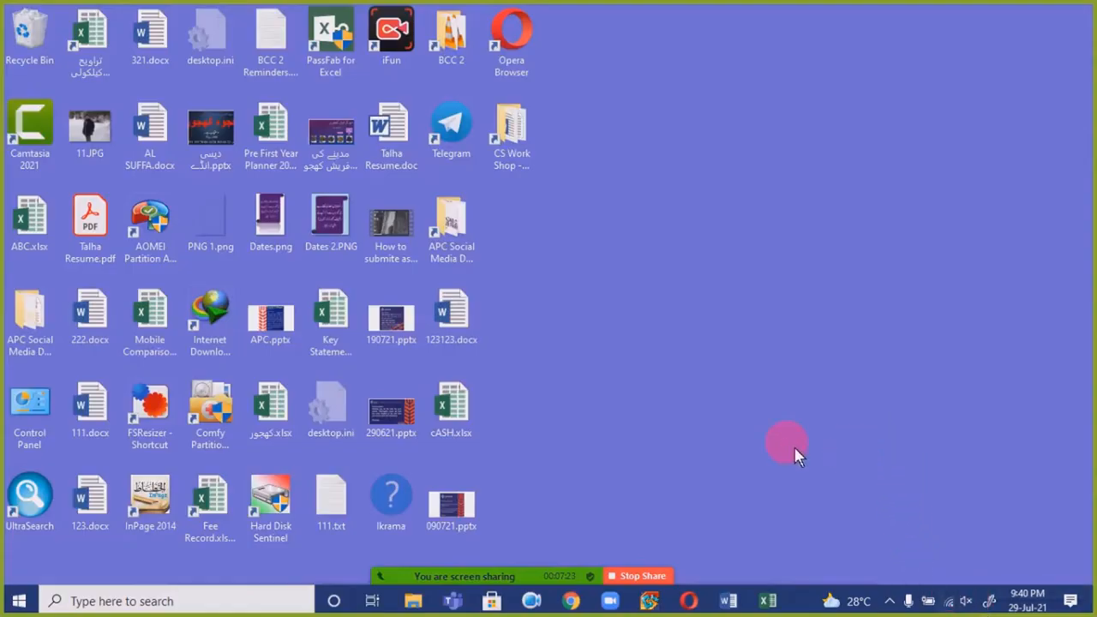
key(super)
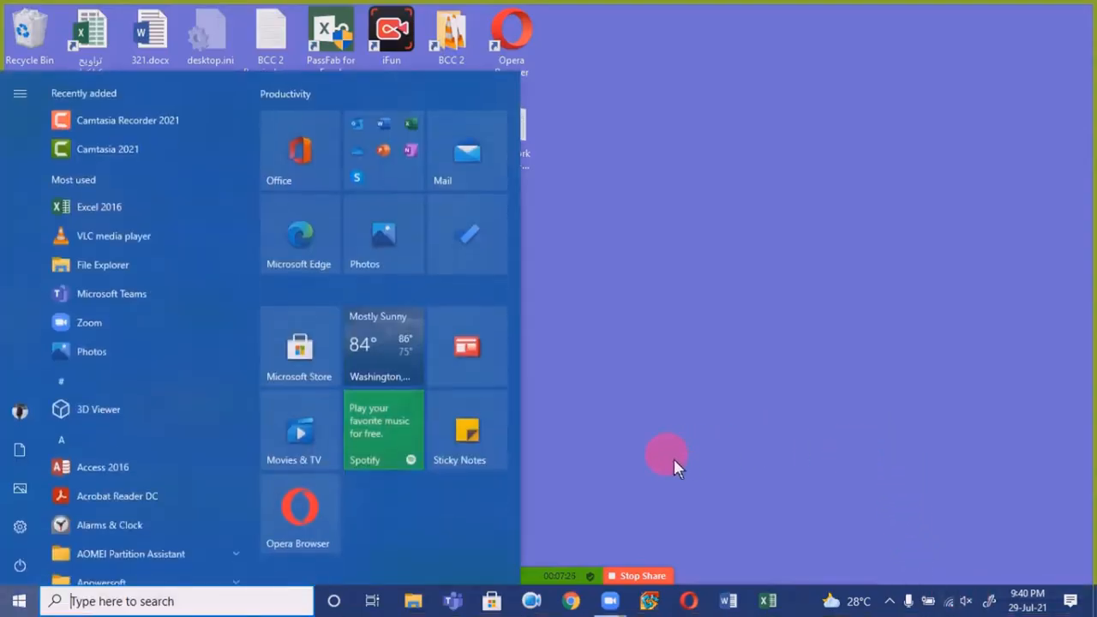
text(adss)
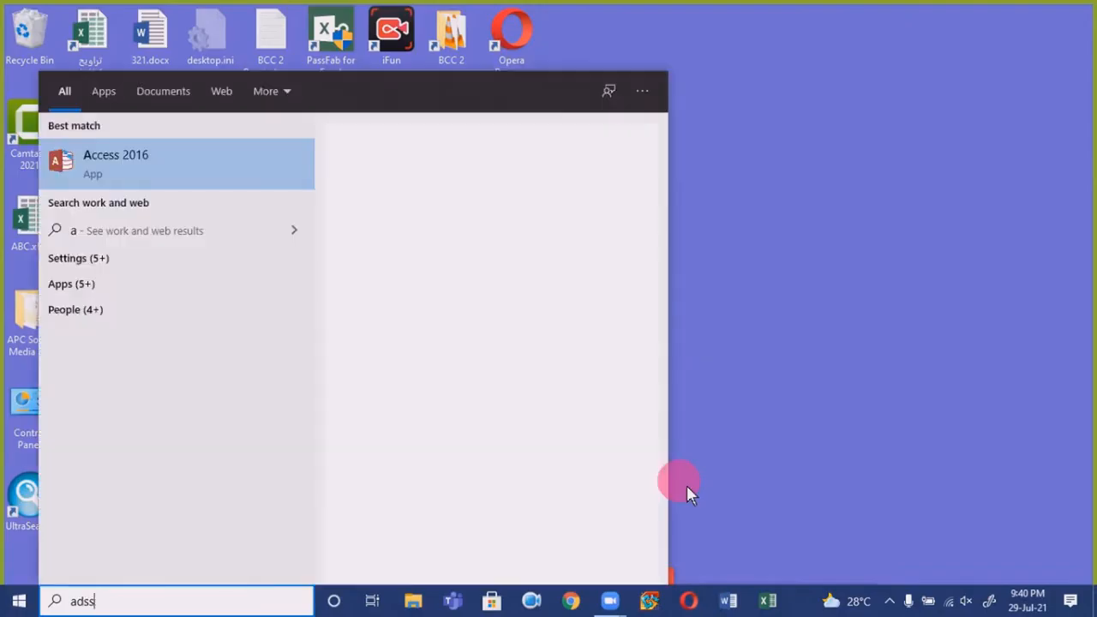
key(BackSpace)
key(BackSpace)
key(BackSpace)
key(BackSpace)
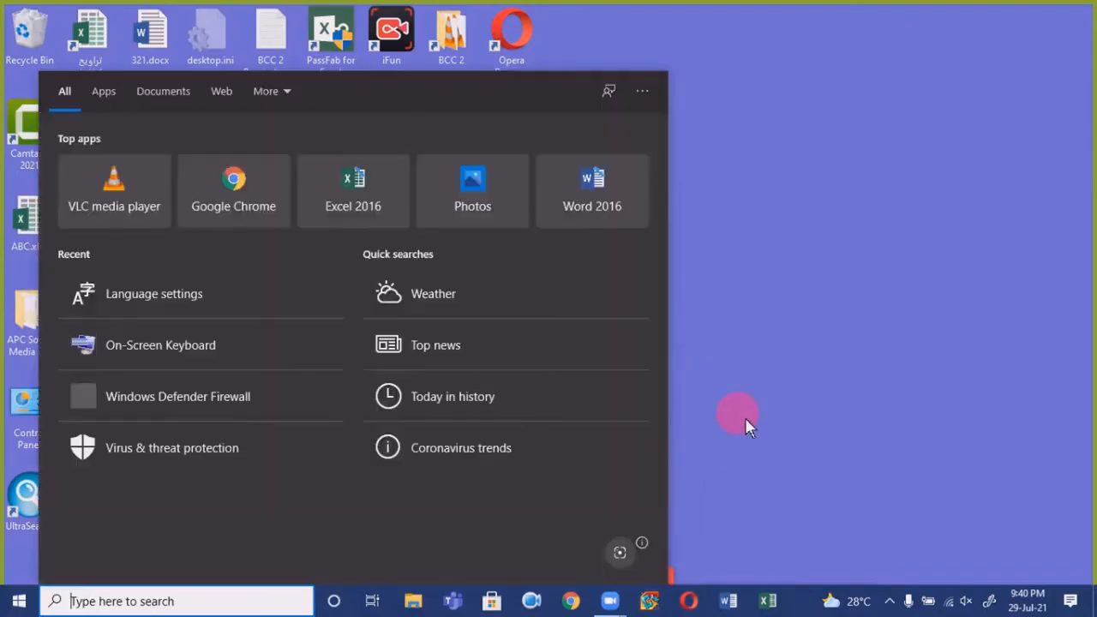
click(744, 415)
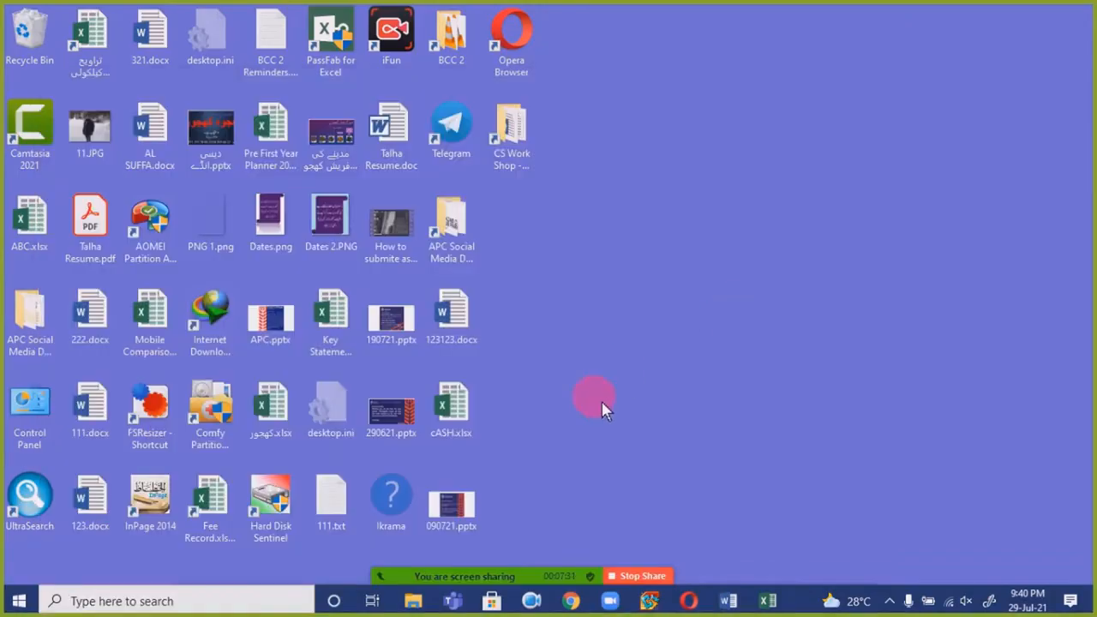
- Reopen the Language settings by searching for "lang" and install Urdu (Pakistan) with its language pack
key(super)
text(lang)
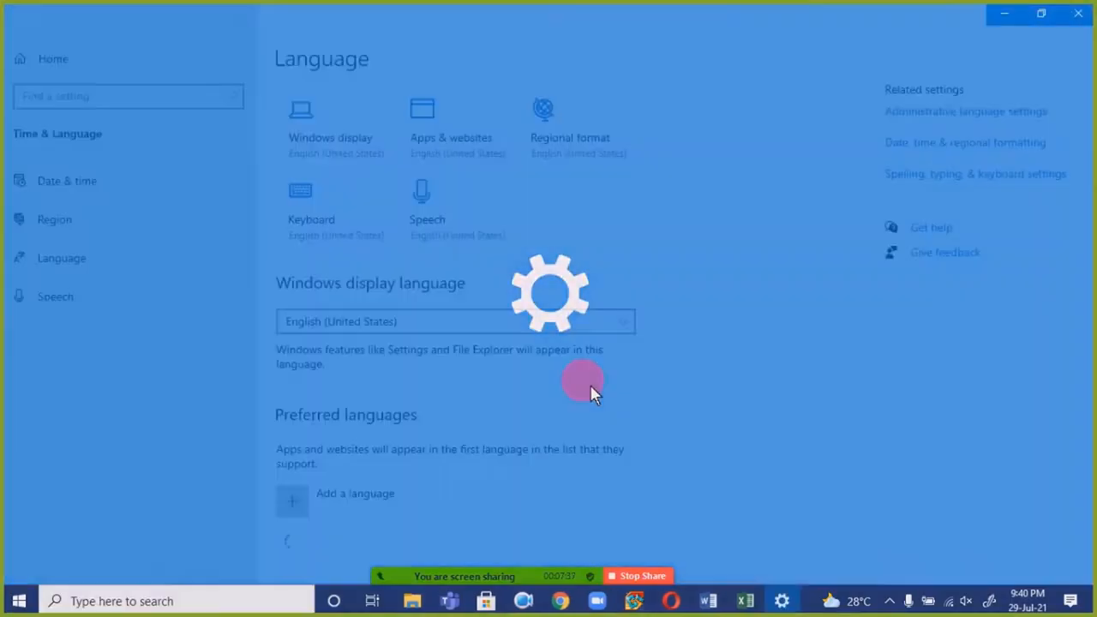
scroll(335, 487, down, 2)
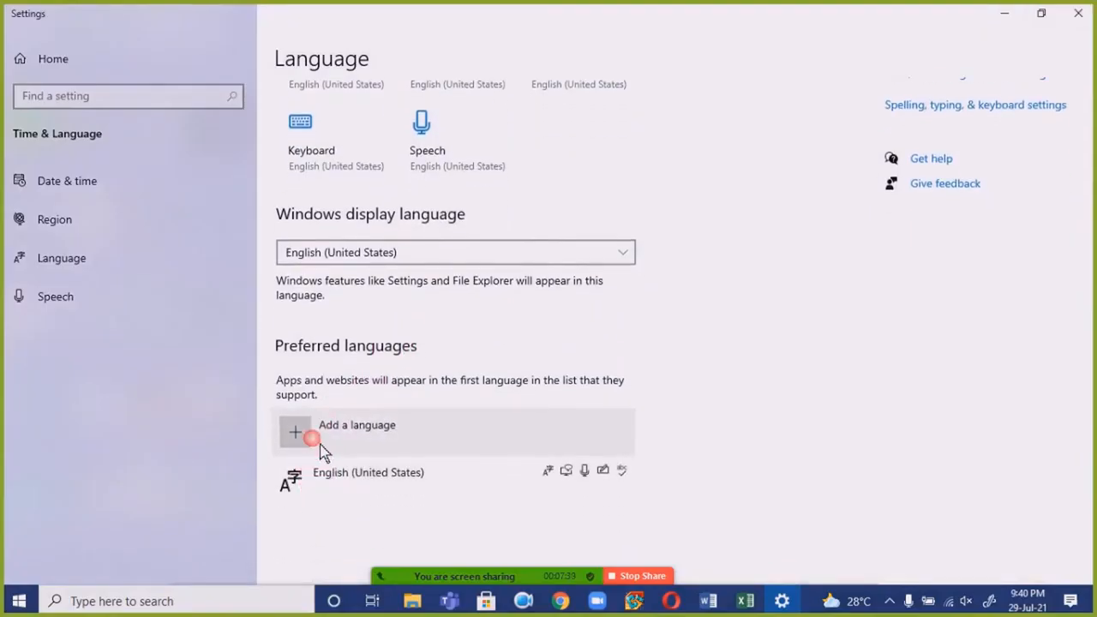
click(321, 445)
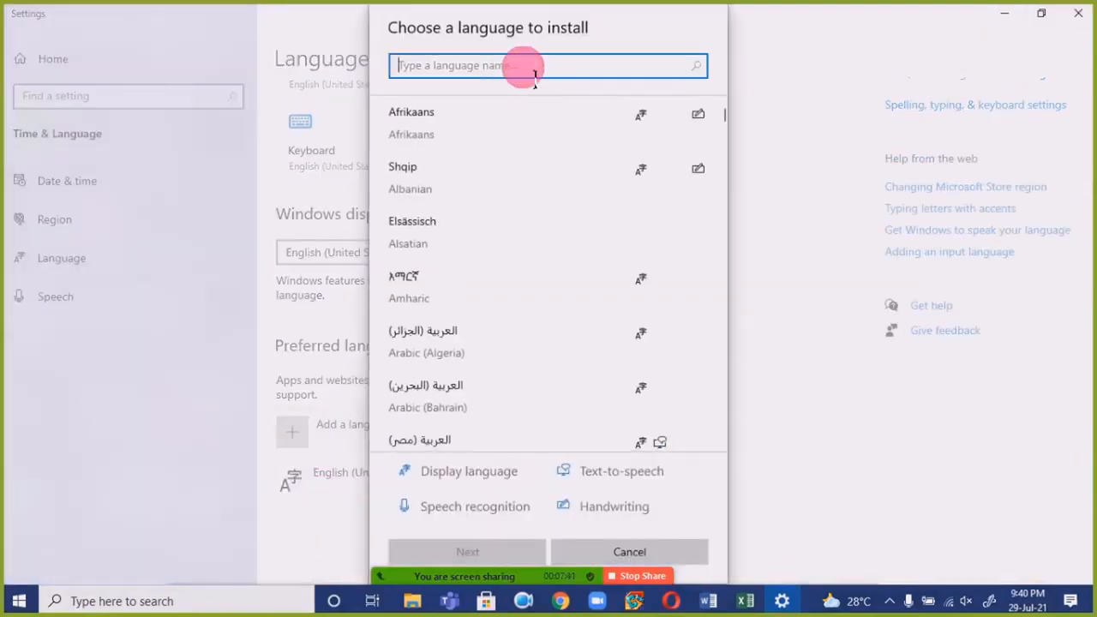
text(urdu)
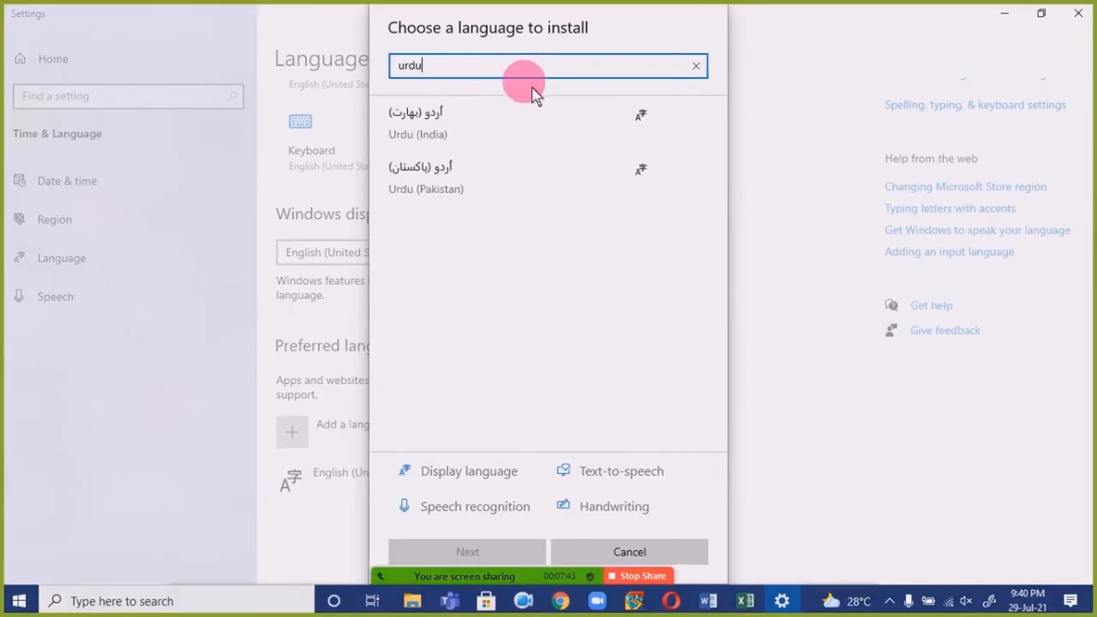
click(508, 192)
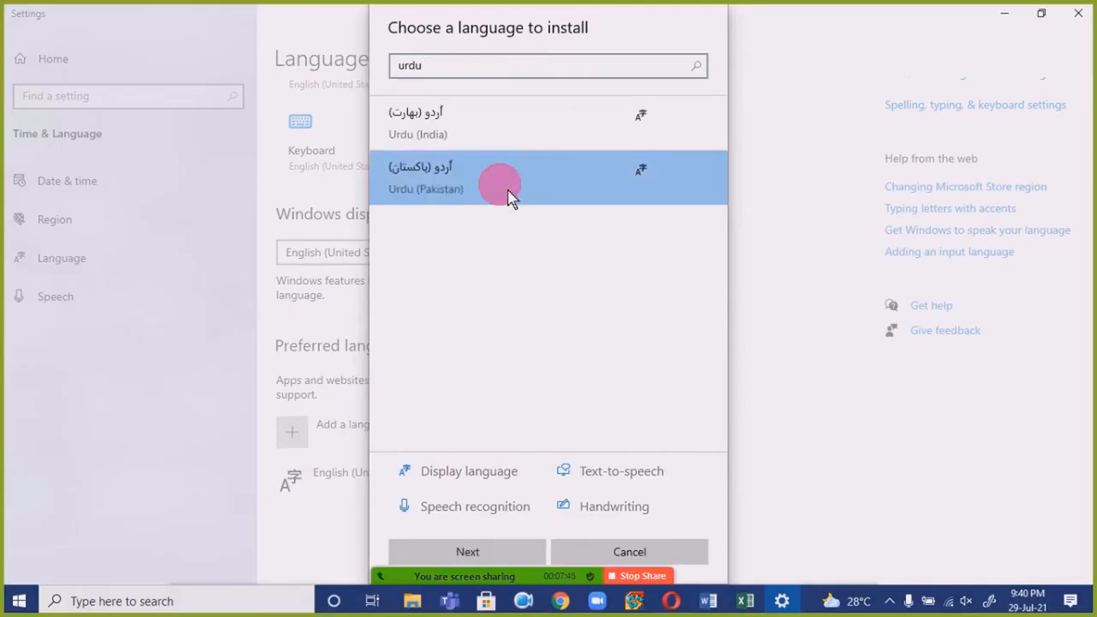
click(457, 554)
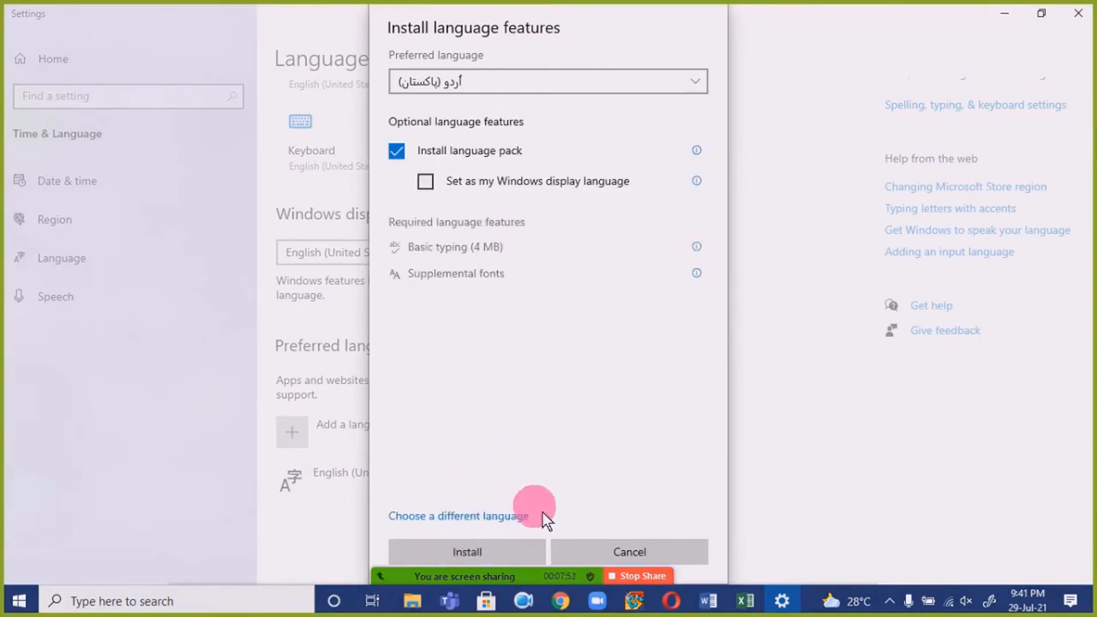
click(509, 555)
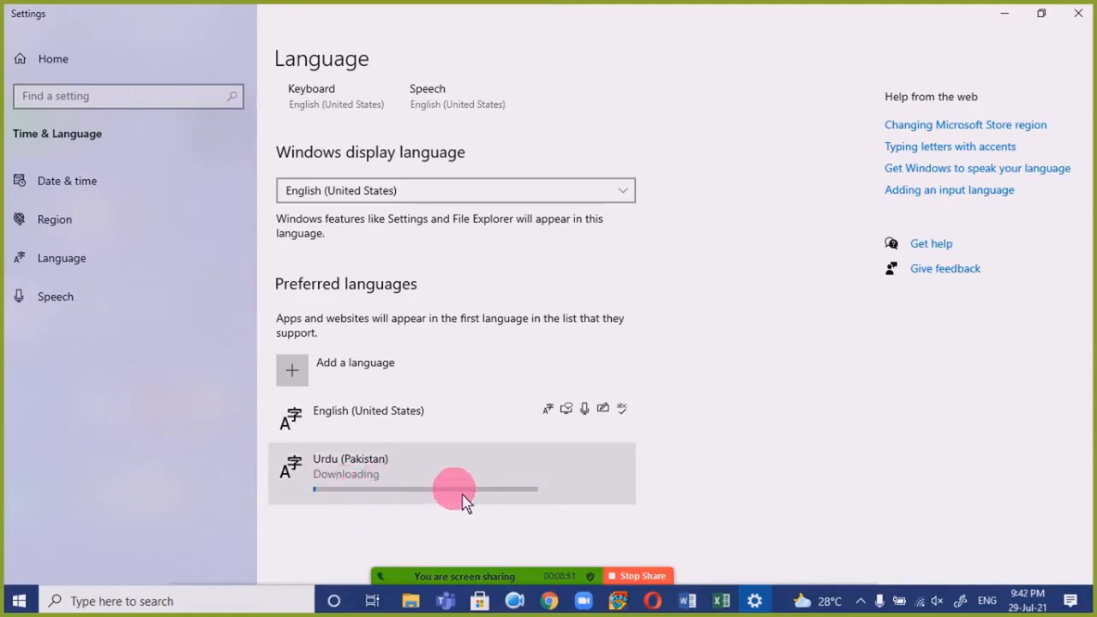
- Launch Word with the winword run command and create a blank document
mouse_move(490, 587)
key(super+r)
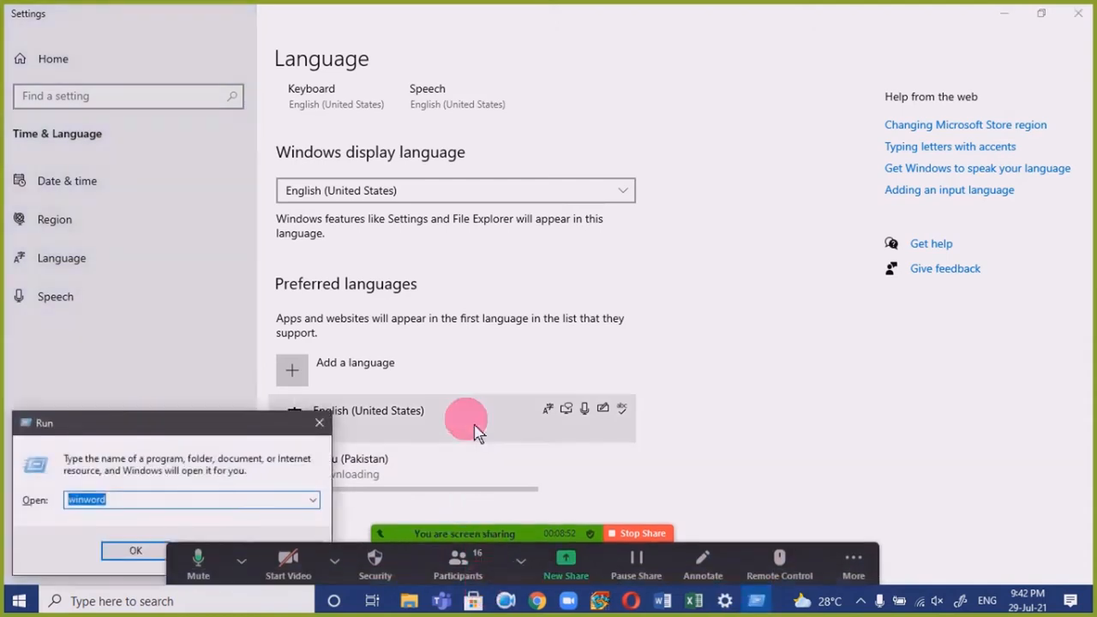
key(Return)
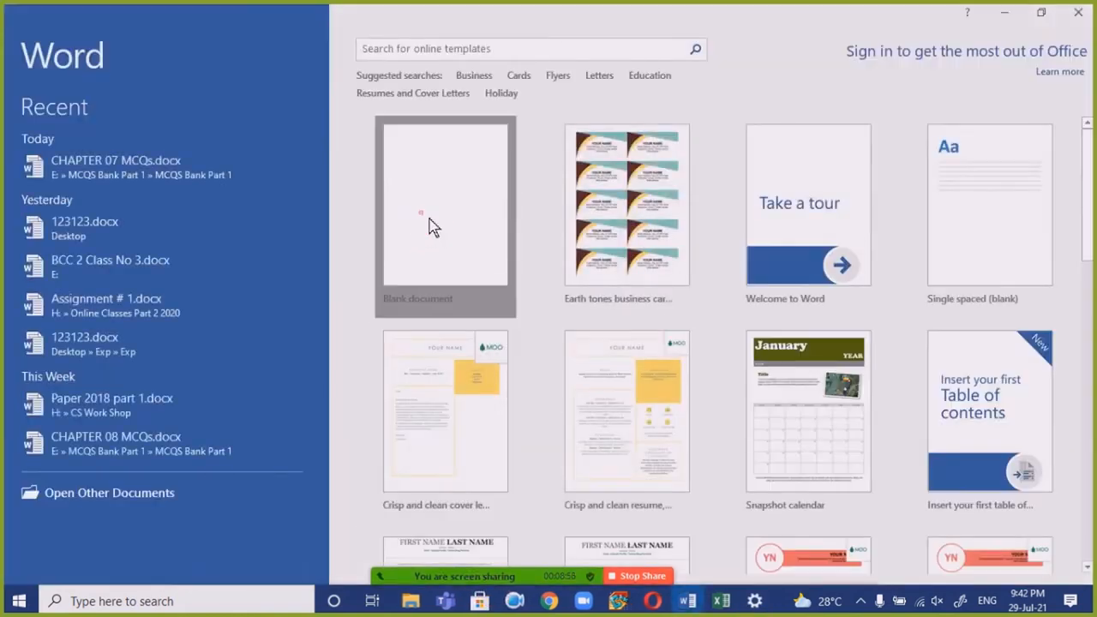
click(431, 225)
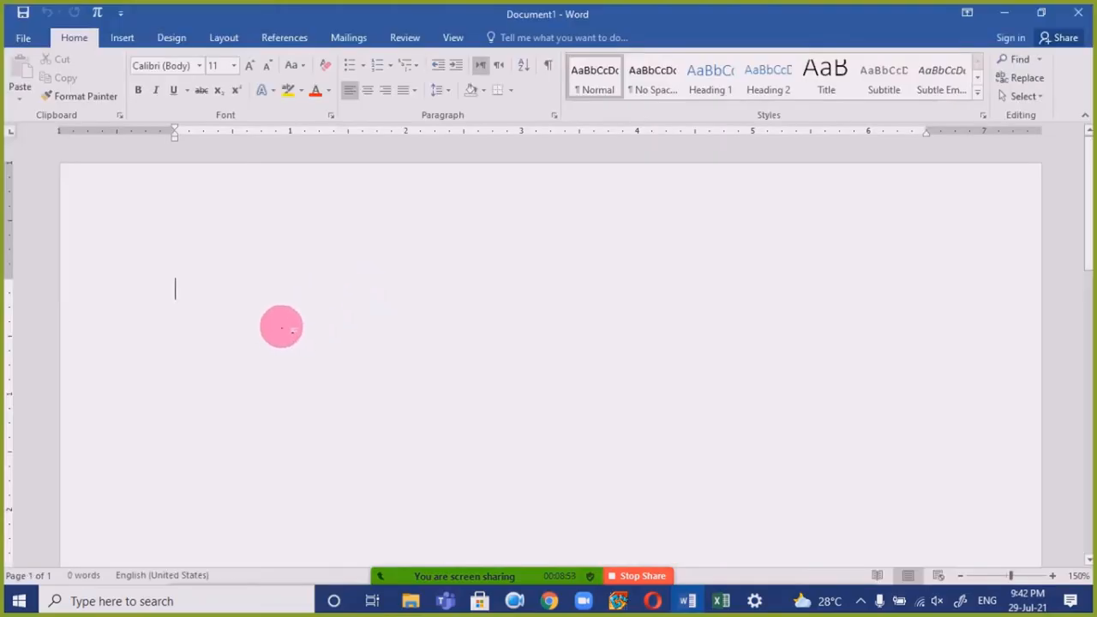
- Generate one paragraph of sample text in the document with =rand(1) and select the whole paragraph
text(=ra)
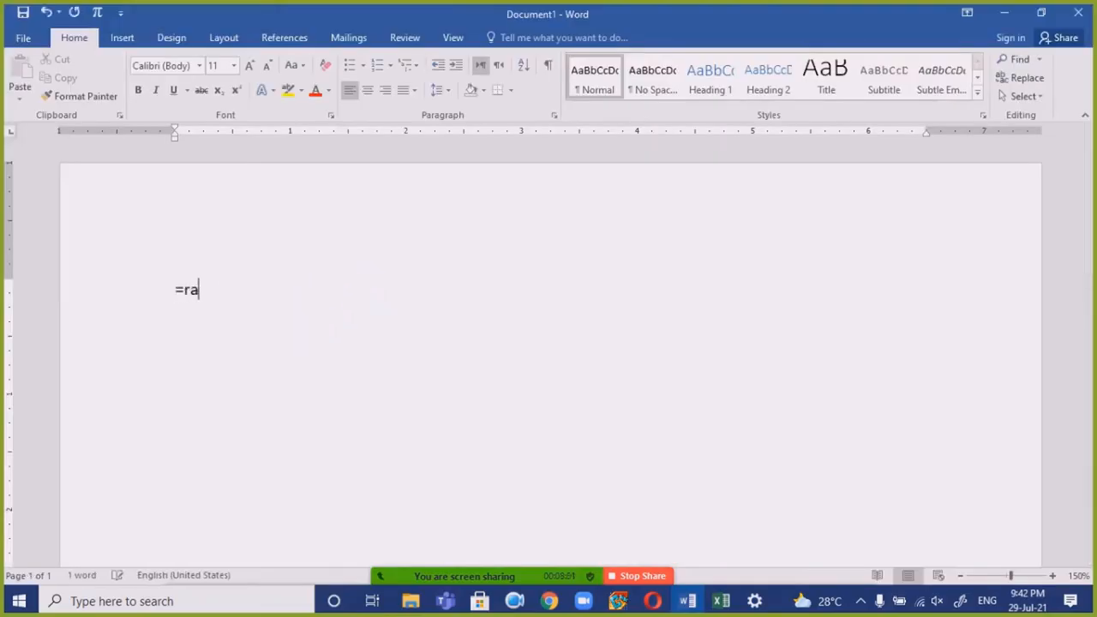
text(nd())
key(Left)
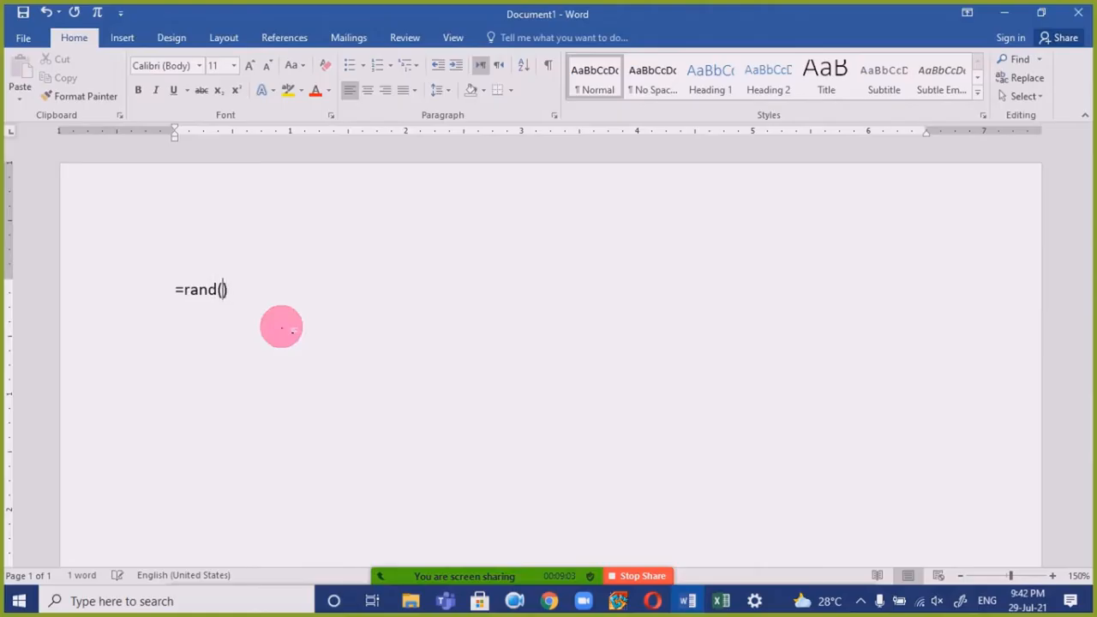
text(1)
key(Right)
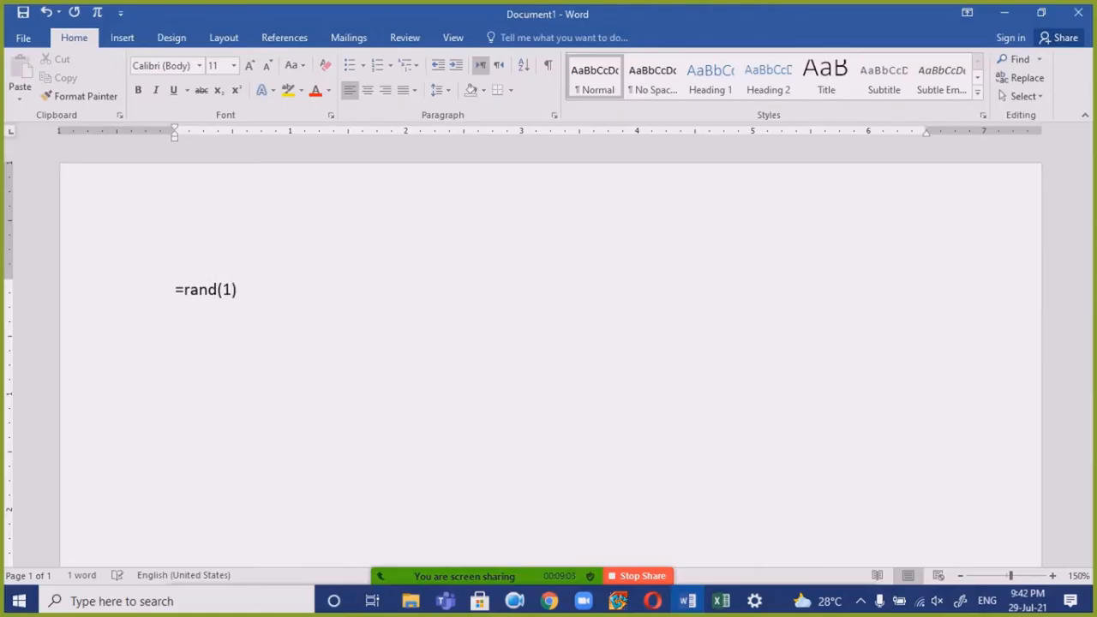
key(Return)
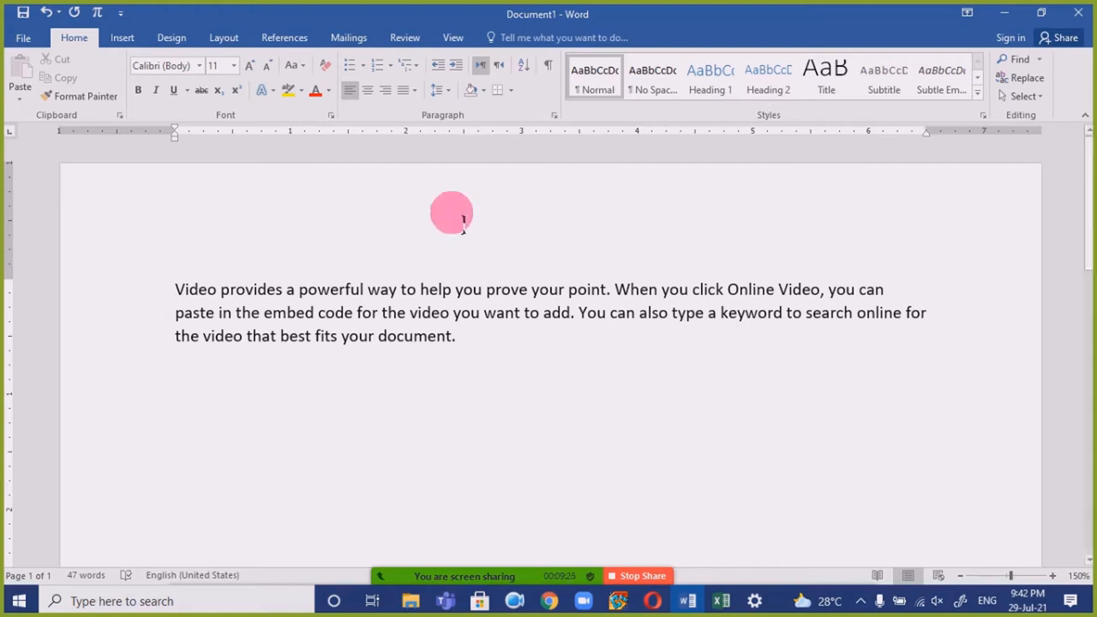
drag(501, 351, 43, 208)
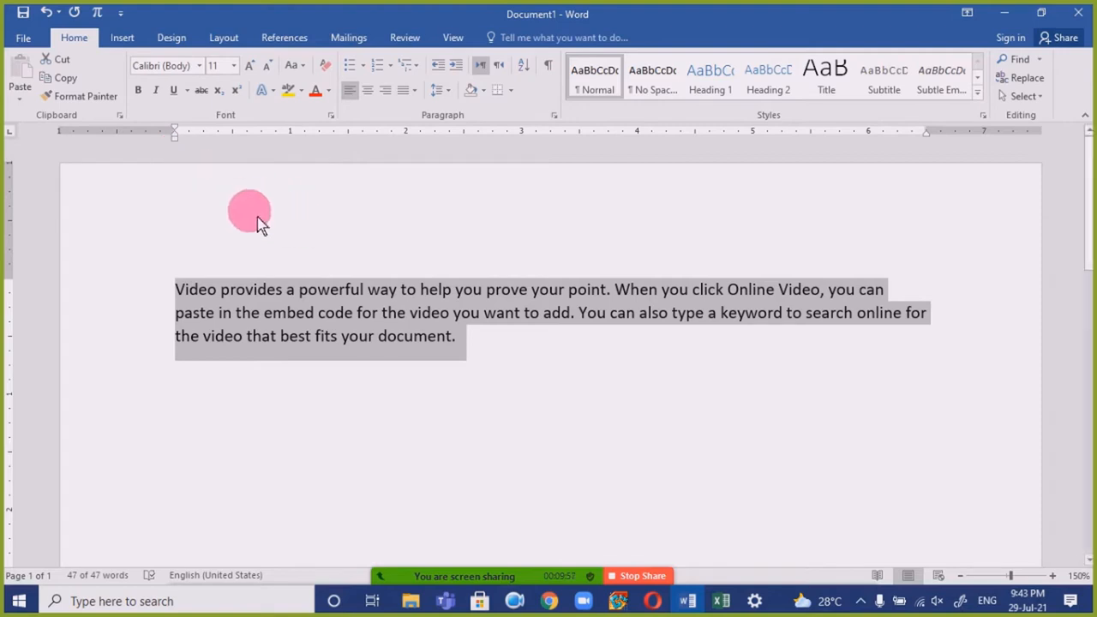
- Switch to Settings, add the Urdu Phonetic 1.0 keyboard in the Urdu (Pakistan) language options, and close Settings
key(alt+Tab)
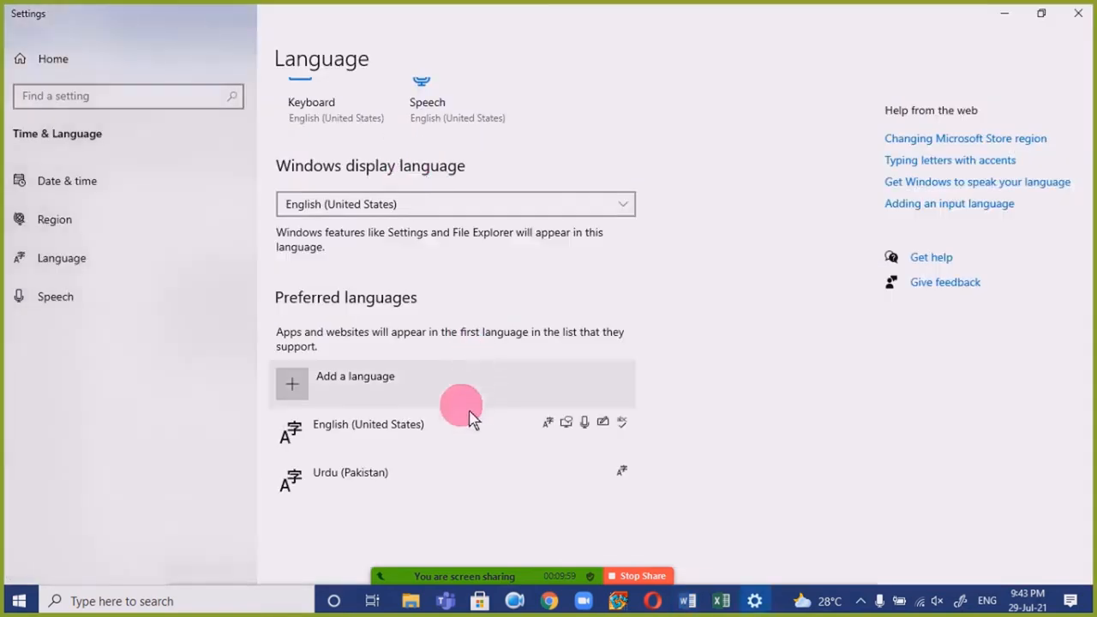
click(423, 490)
scroll(377, 482, down, 1)
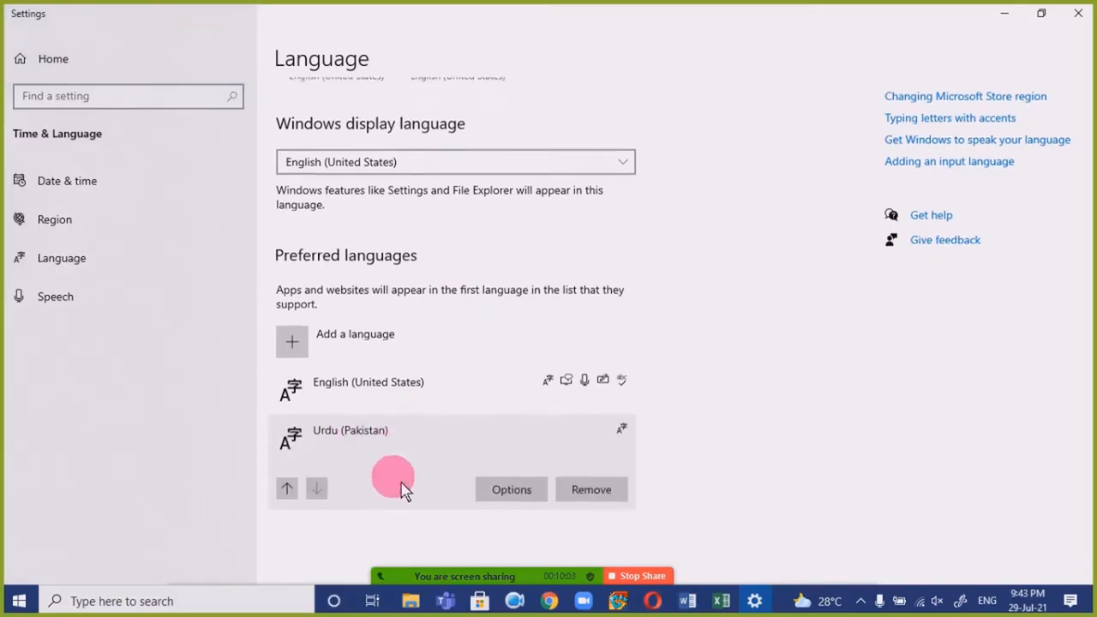
click(497, 485)
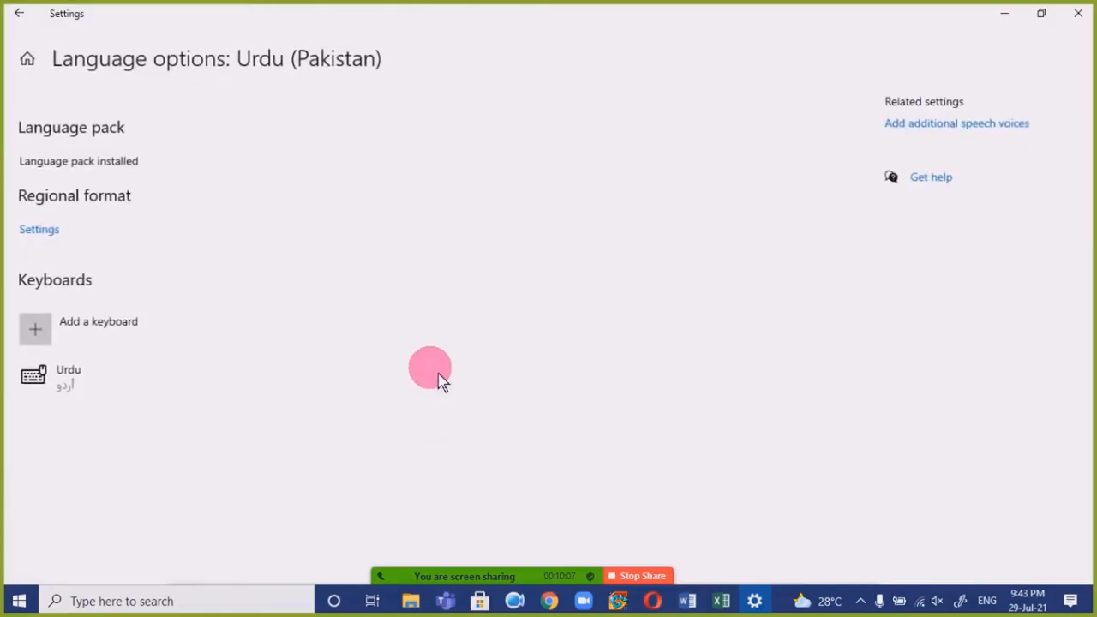
click(184, 334)
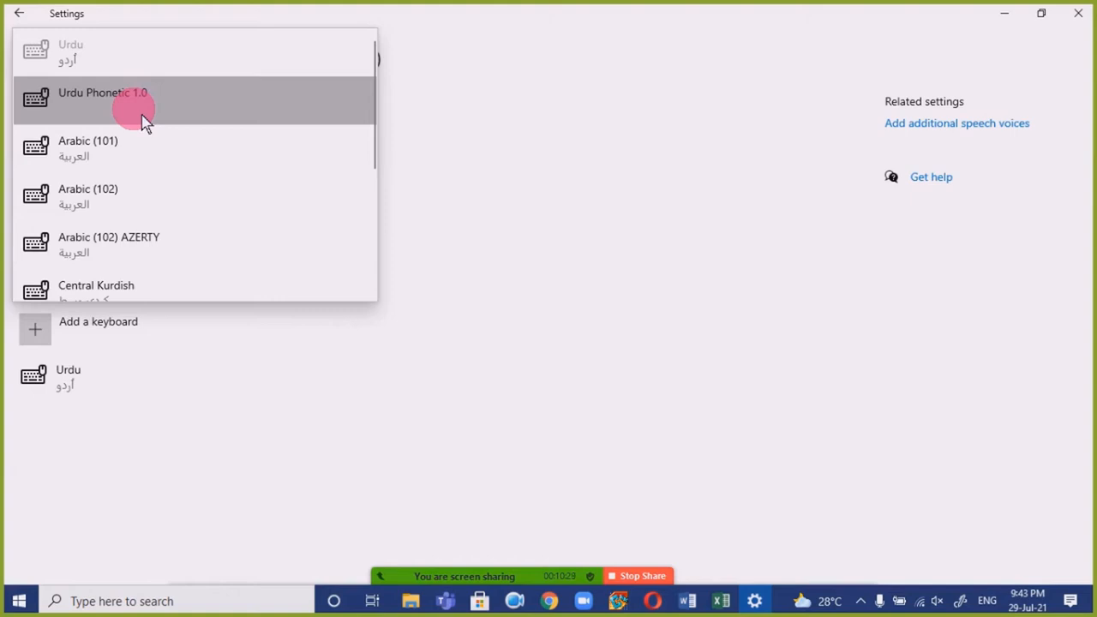
click(228, 106)
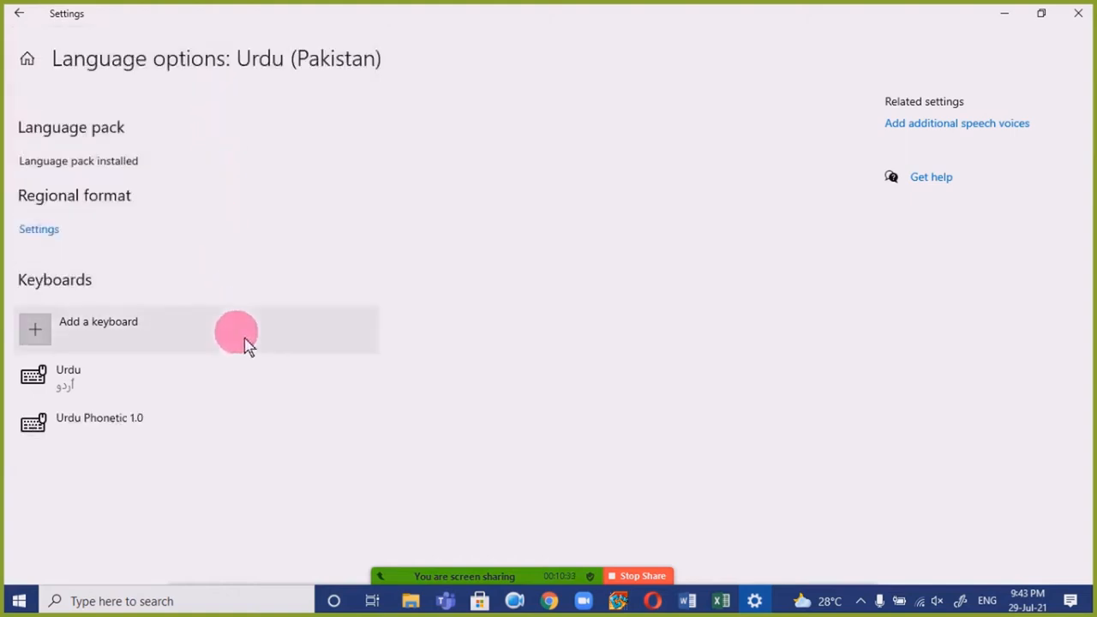
click(1078, 12)
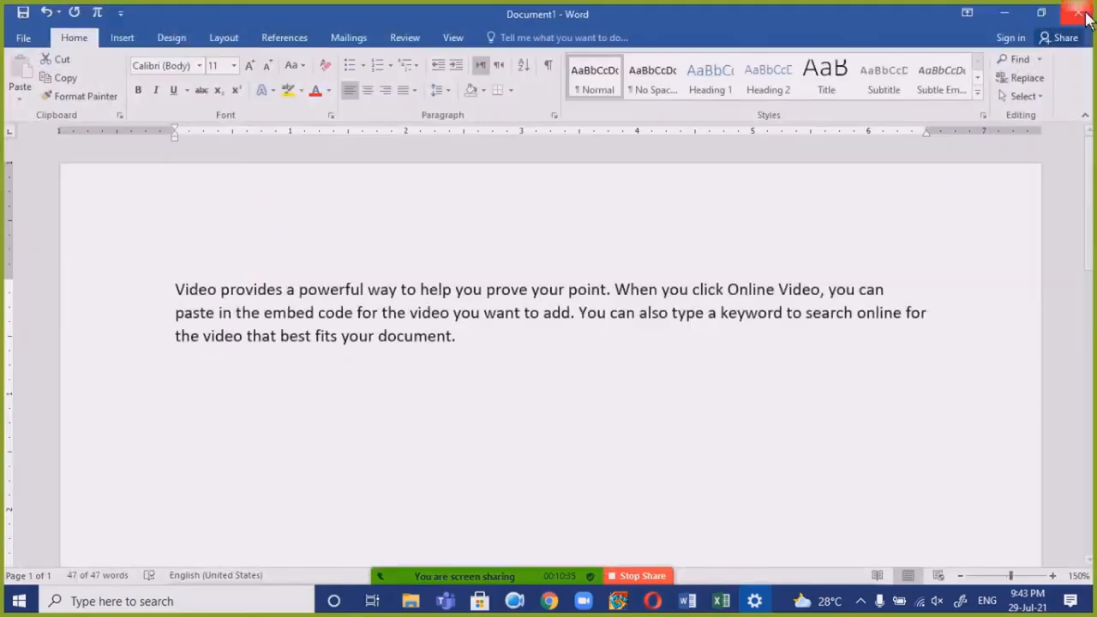
- Switch the input method to the Urdu Phonetic 1.0 keyboard for Urdu (Pakistan) and reselect the whole sample paragraph
click(977, 602)
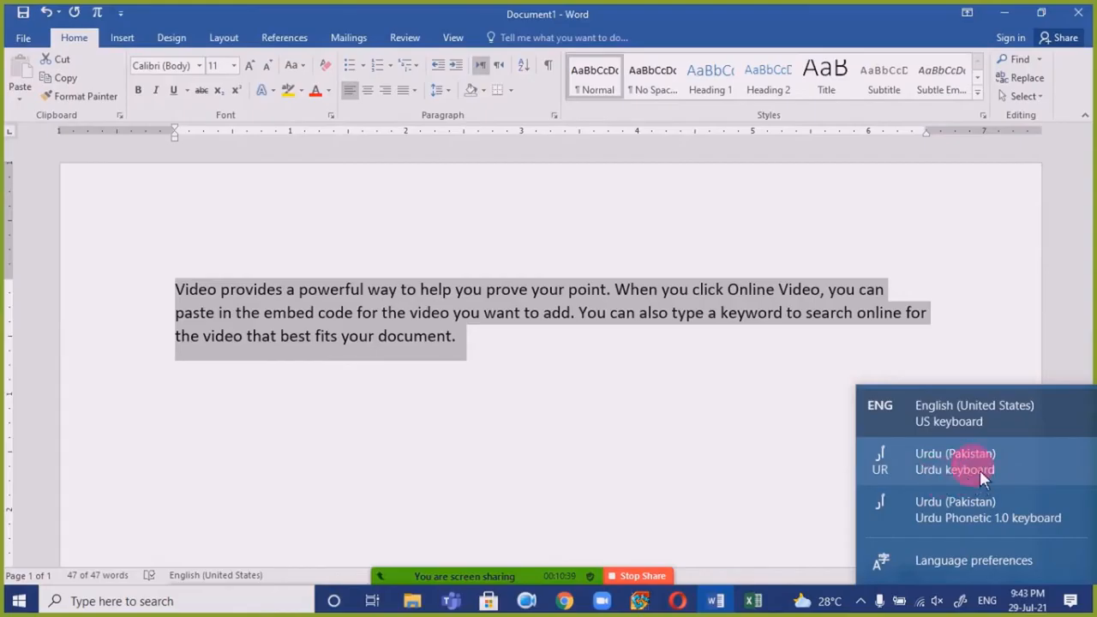
click(978, 515)
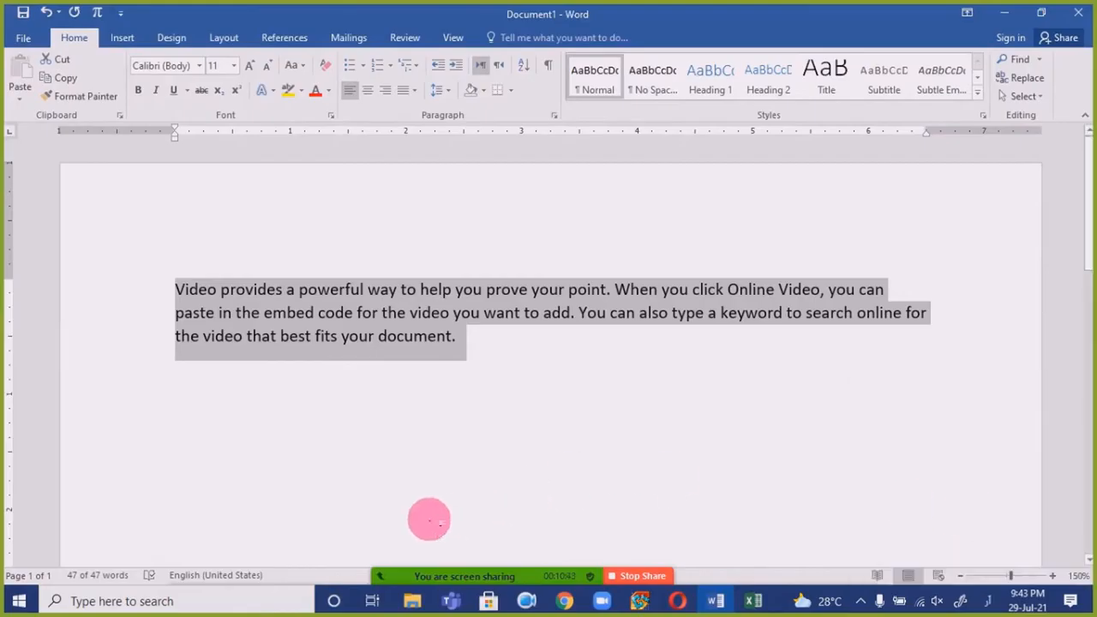
drag(486, 357, 127, 278)
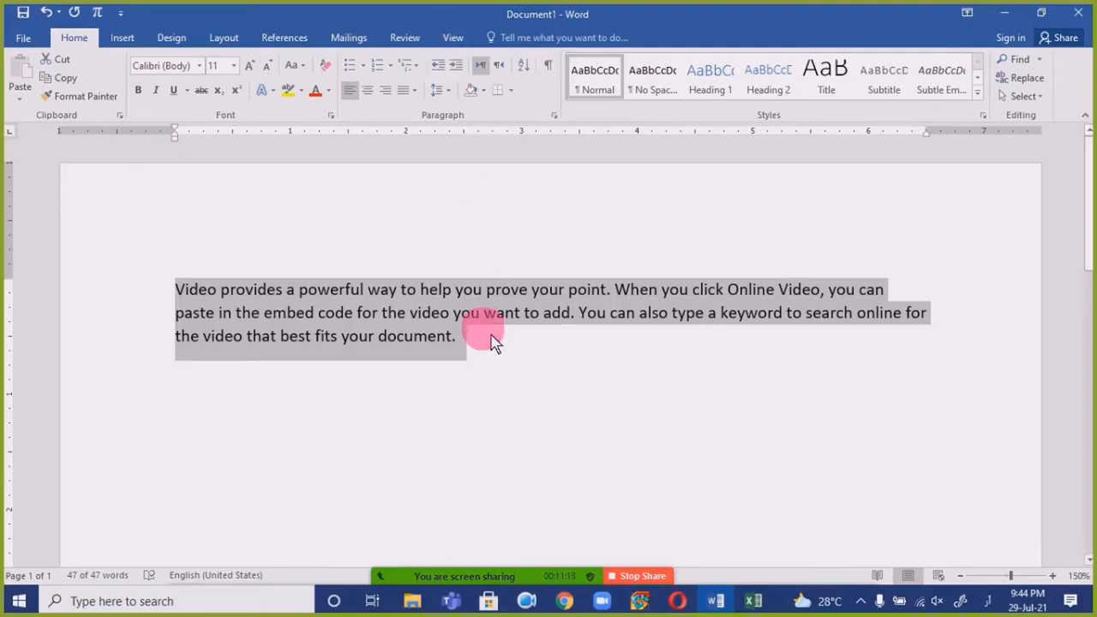
key(alt+Tab)
key(alt+Tab)
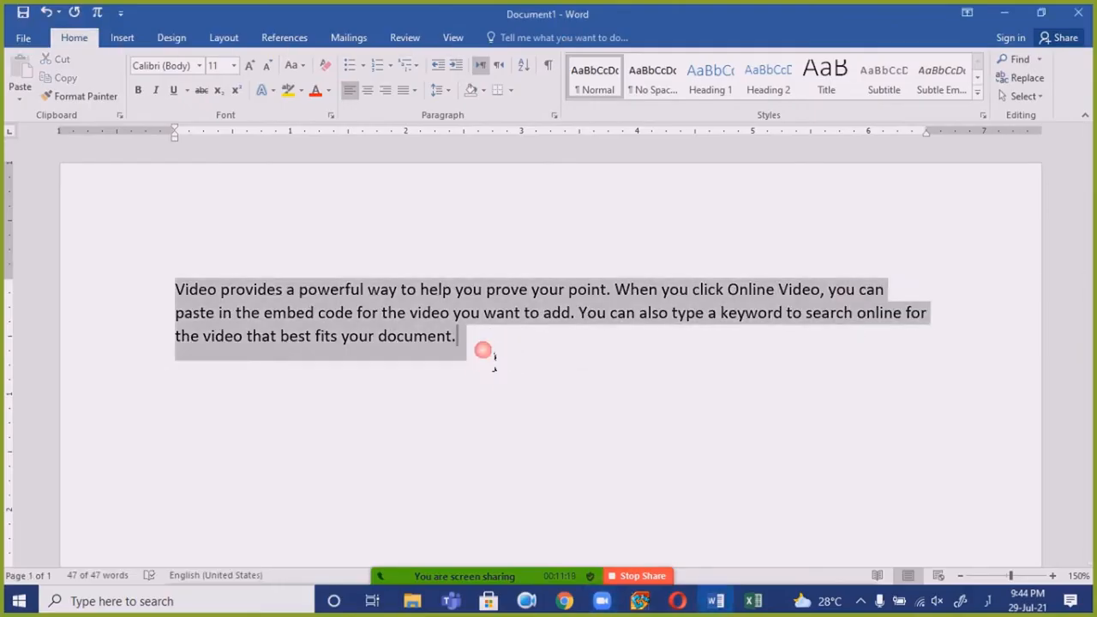
click(486, 356)
drag(487, 355, 144, 263)
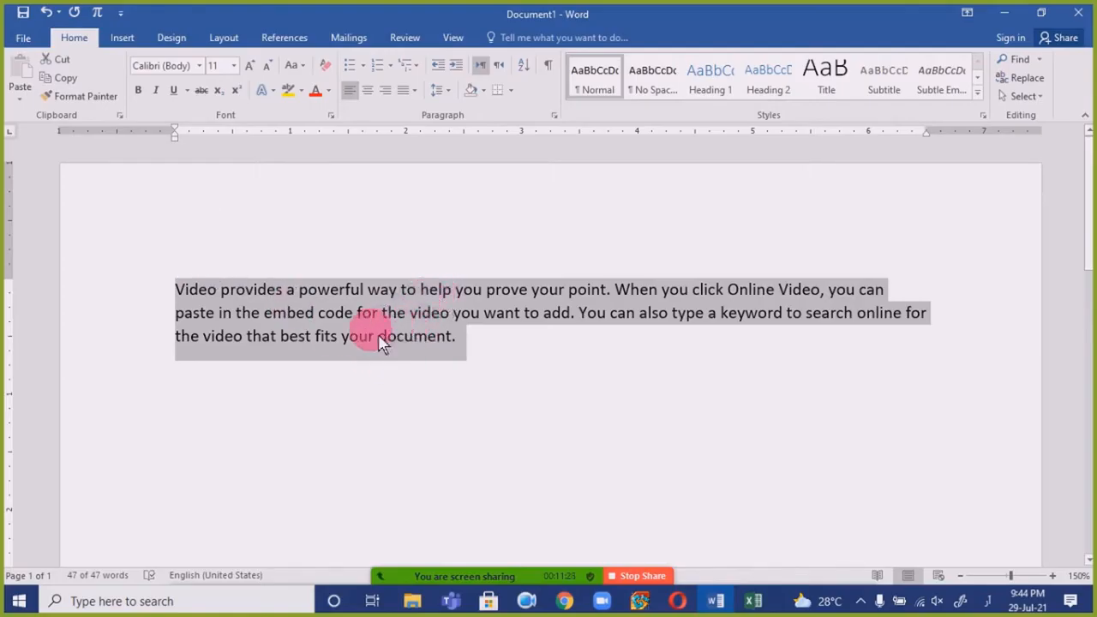
- Review the Advanced character spacing options in the Font settings for the selected paragraph, and close them without changes
key(ctrl+d)
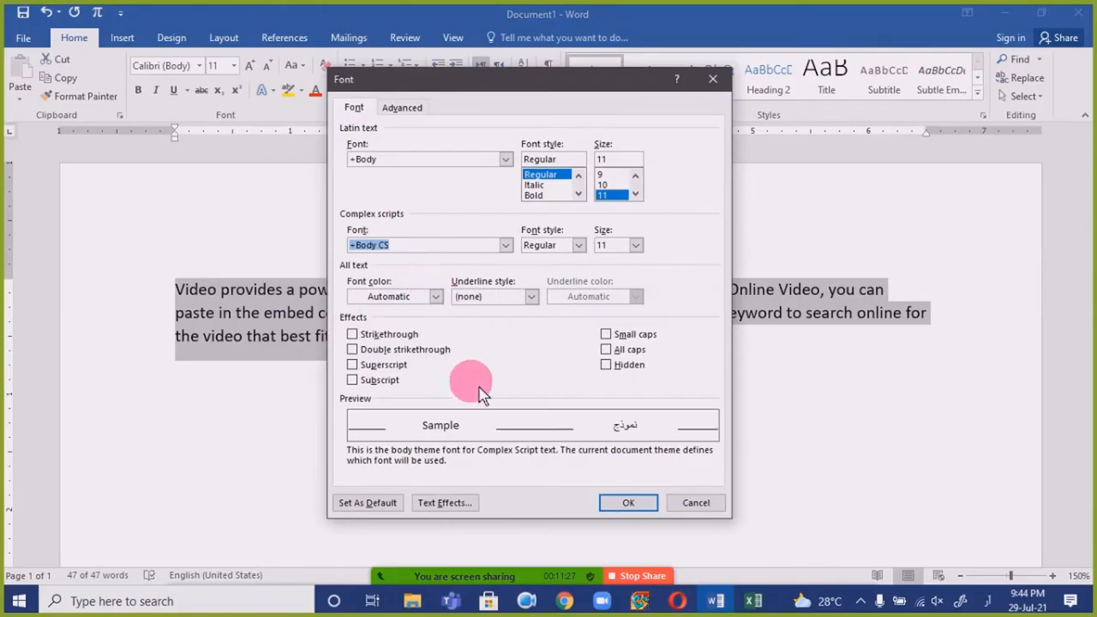
key(ctrl+Tab)
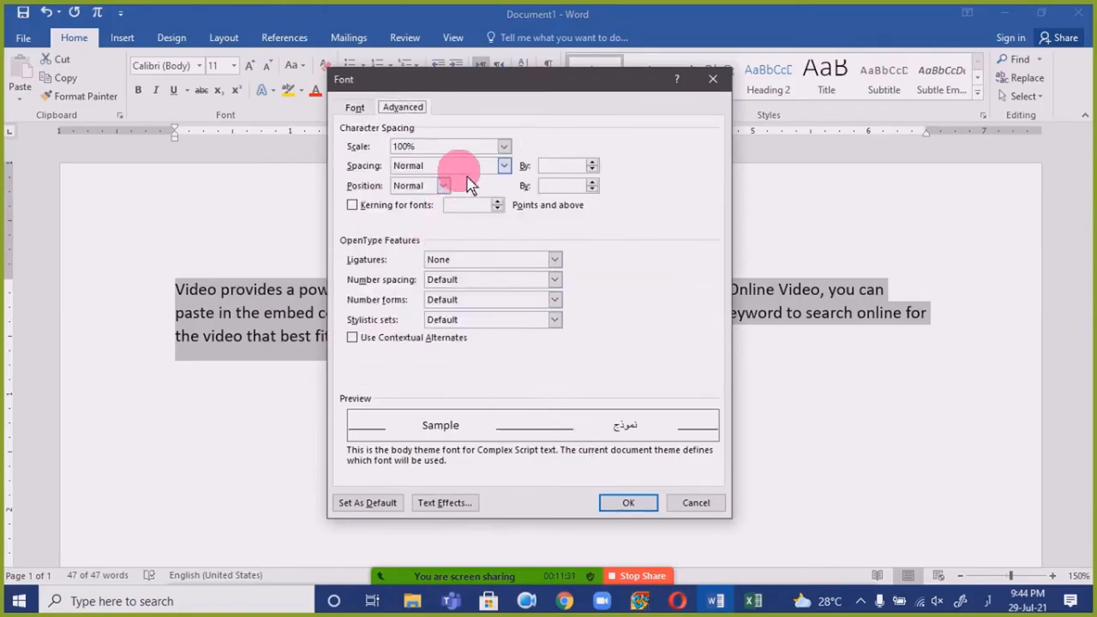
click(714, 80)
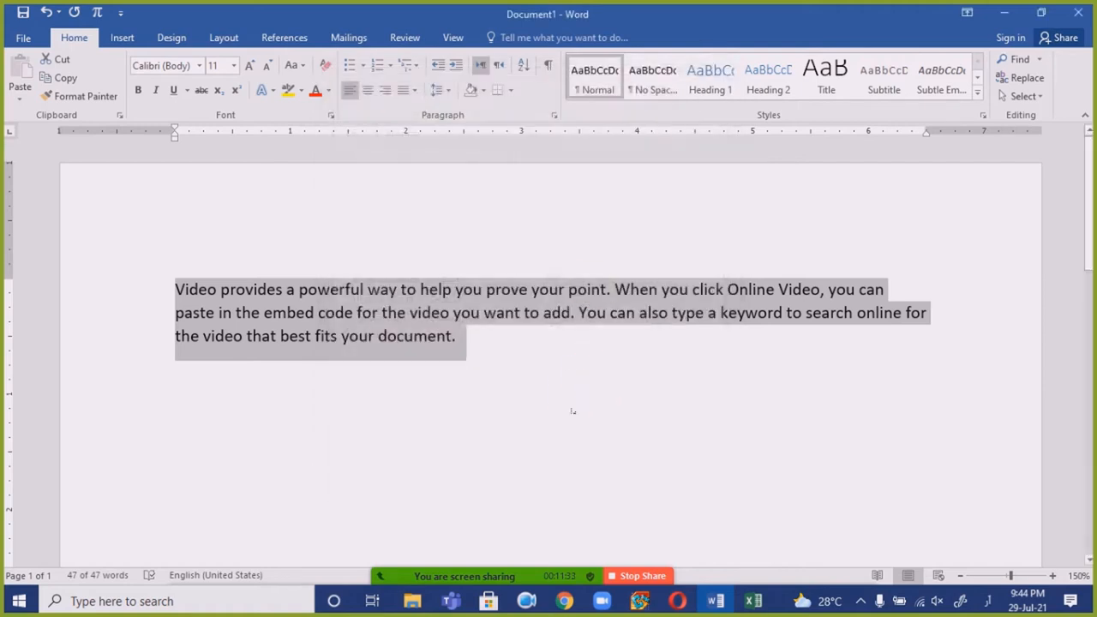
- Replace the sample paragraph with the heading "AL SUFFA ONLINE-AN IDEAL ONLINE LEARNING PLATFORM", using the English keyboard
key(Delete)
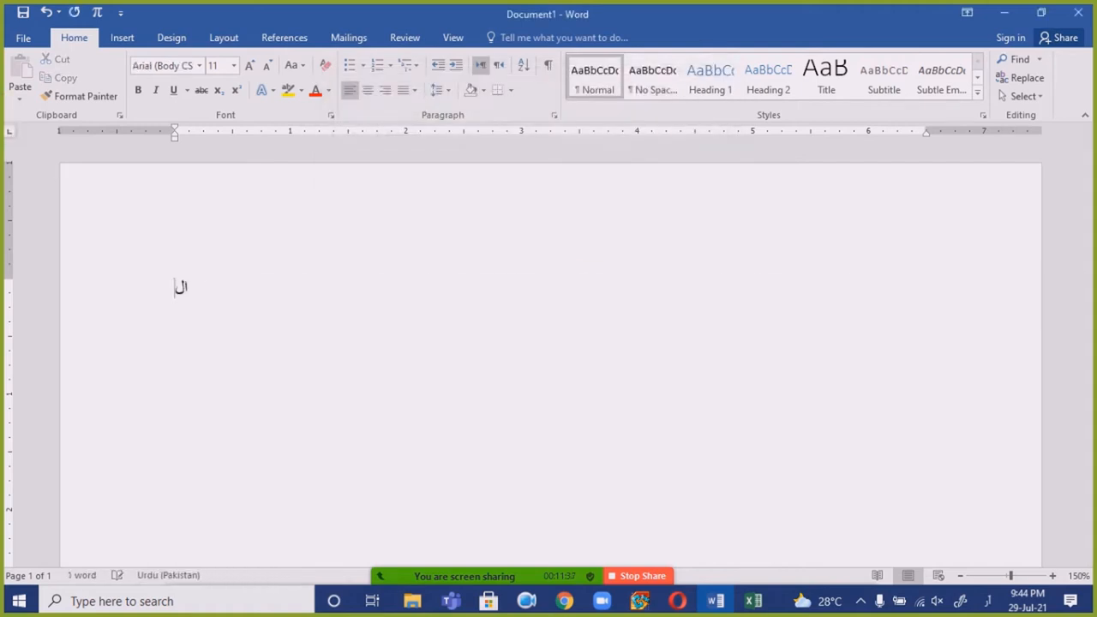
key(alt+shift)
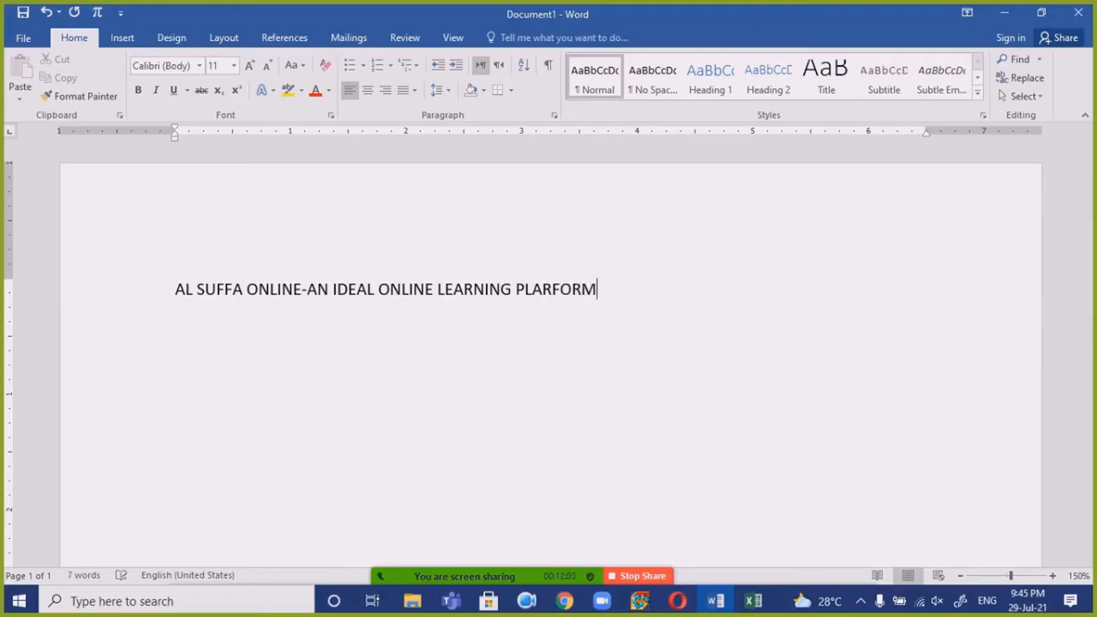
key(ctrl+a)
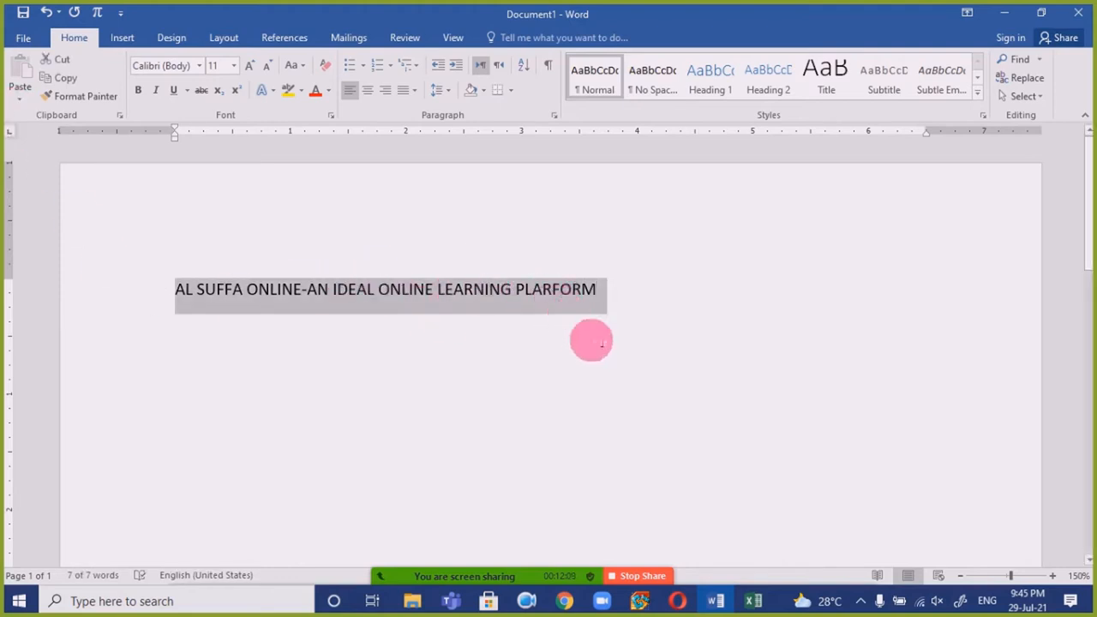
click(545, 293)
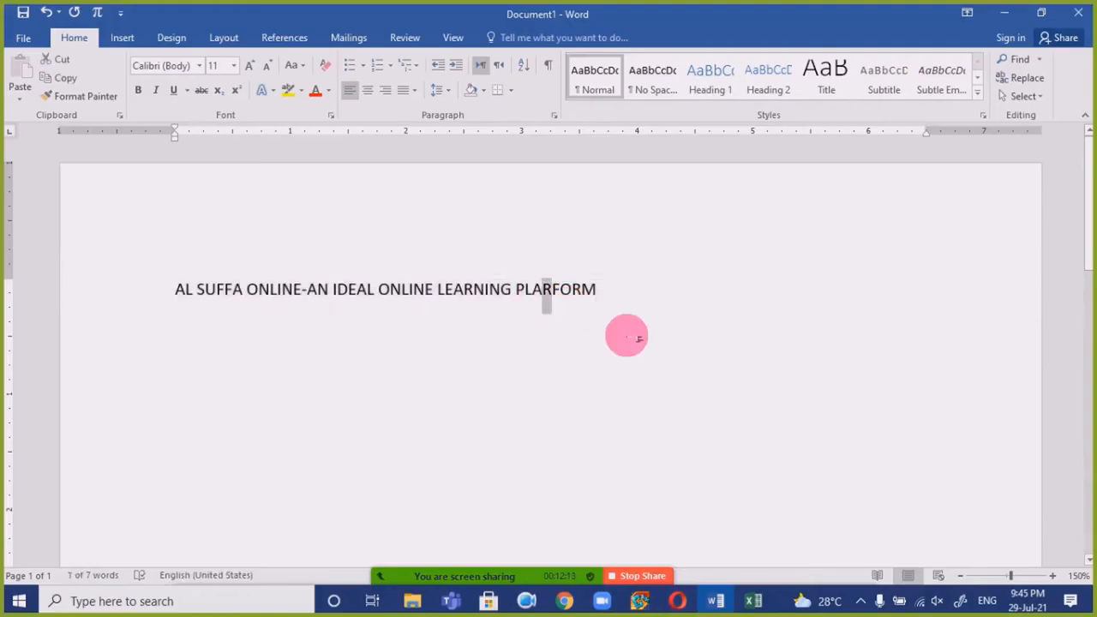
text(T)
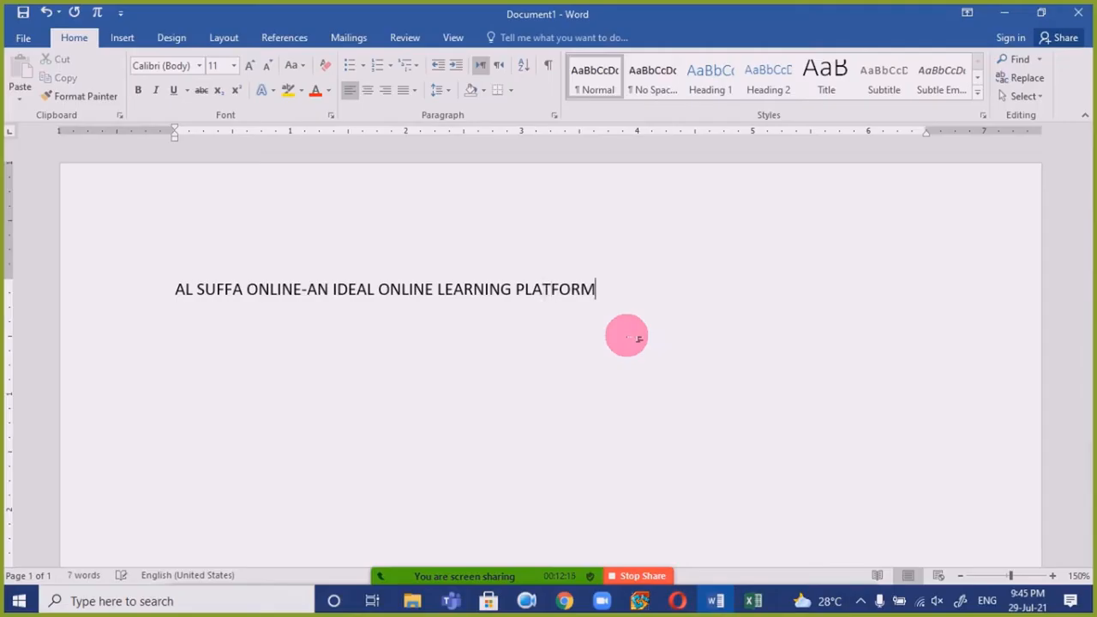
- Enlarge the whole heading's font to 22 pt and reduce it to 14 pt
key(ctrl+a)
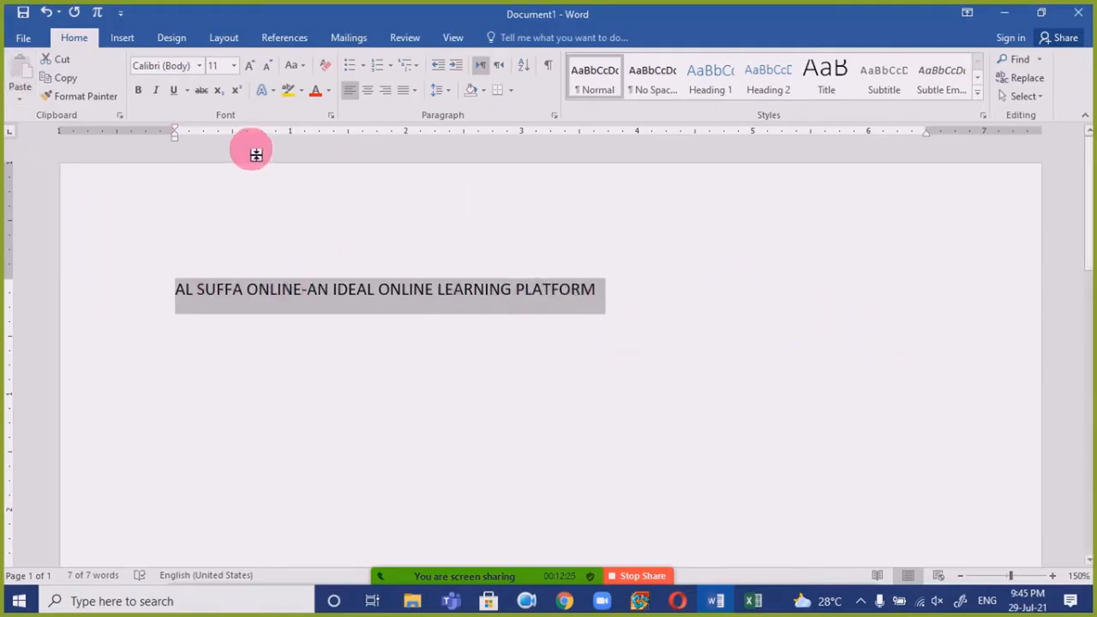
key(ctrl+shift+period)
key(ctrl+shift+period)
key(ctrl+shift+period)
key(ctrl+shift+period)
key(ctrl+shift+period)
key(ctrl+shift+period)
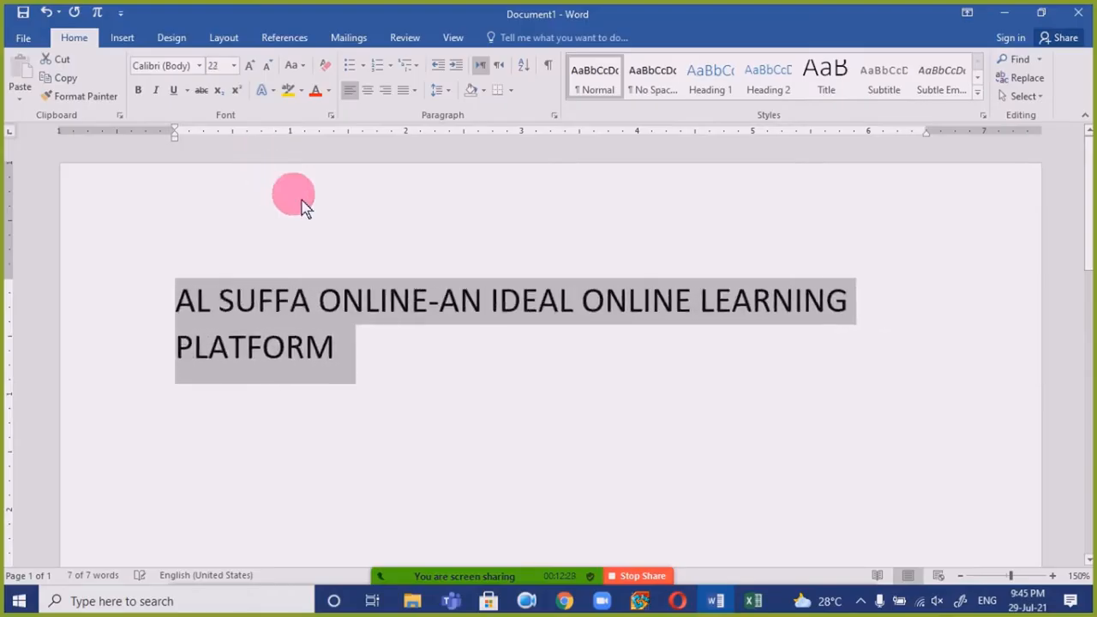
key(ctrl+shift+comma)
key(ctrl+shift+comma)
key(ctrl+shift+comma)
key(ctrl+shift+comma)
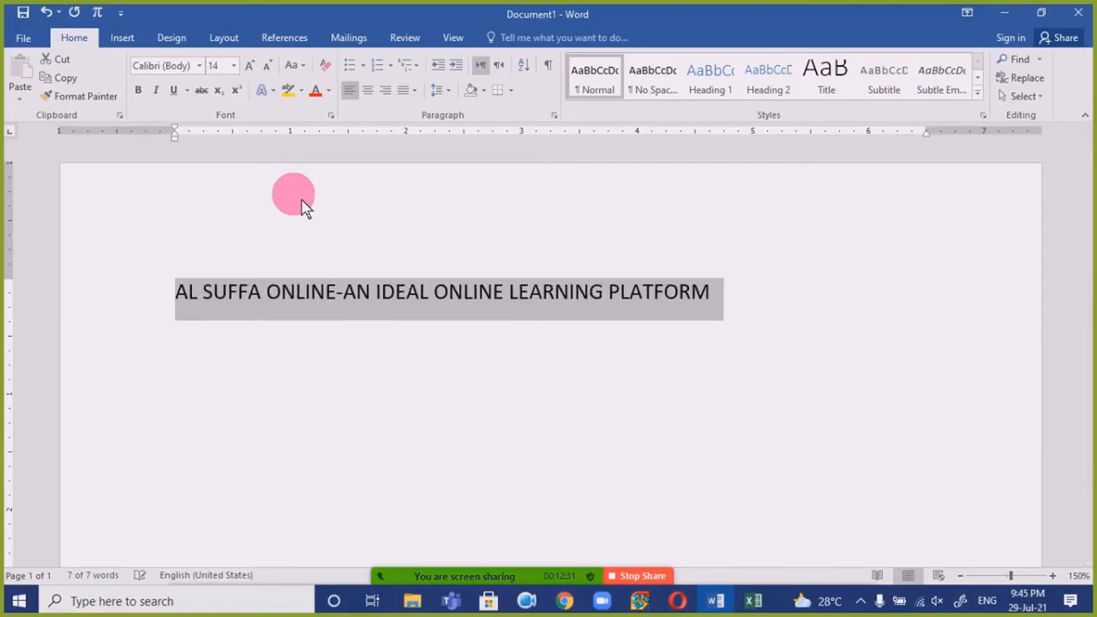
- Try one-point font size changes on the heading and a manual space between the letters A and L
key(ctrl+bracketright)
key(ctrl+bracketright)
key(ctrl+bracketleft)
key(ctrl+bracketleft)
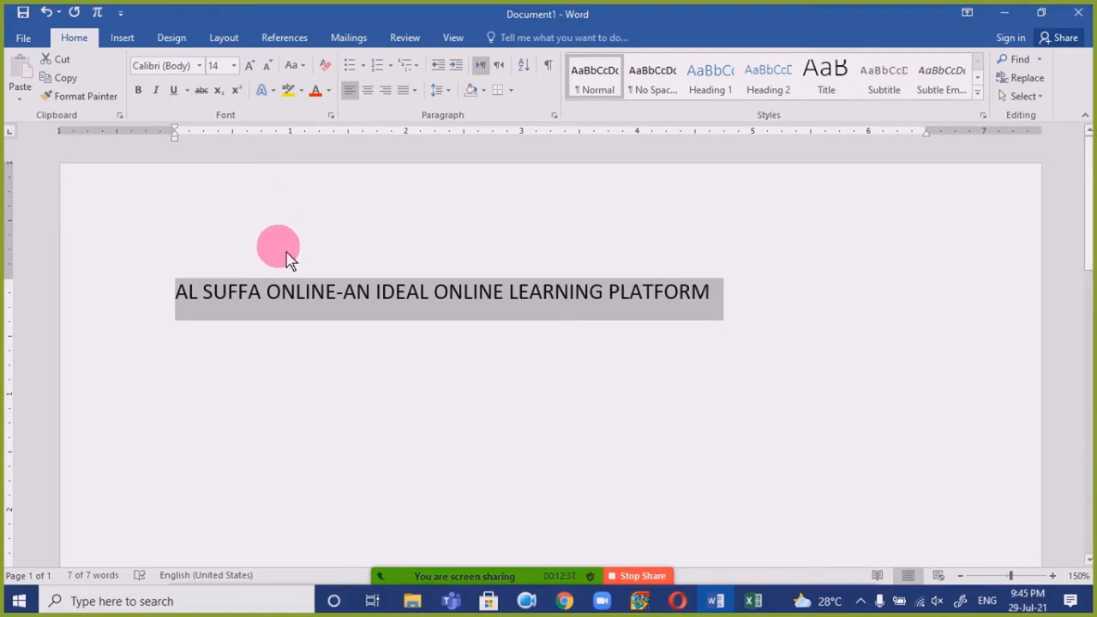
click(202, 312)
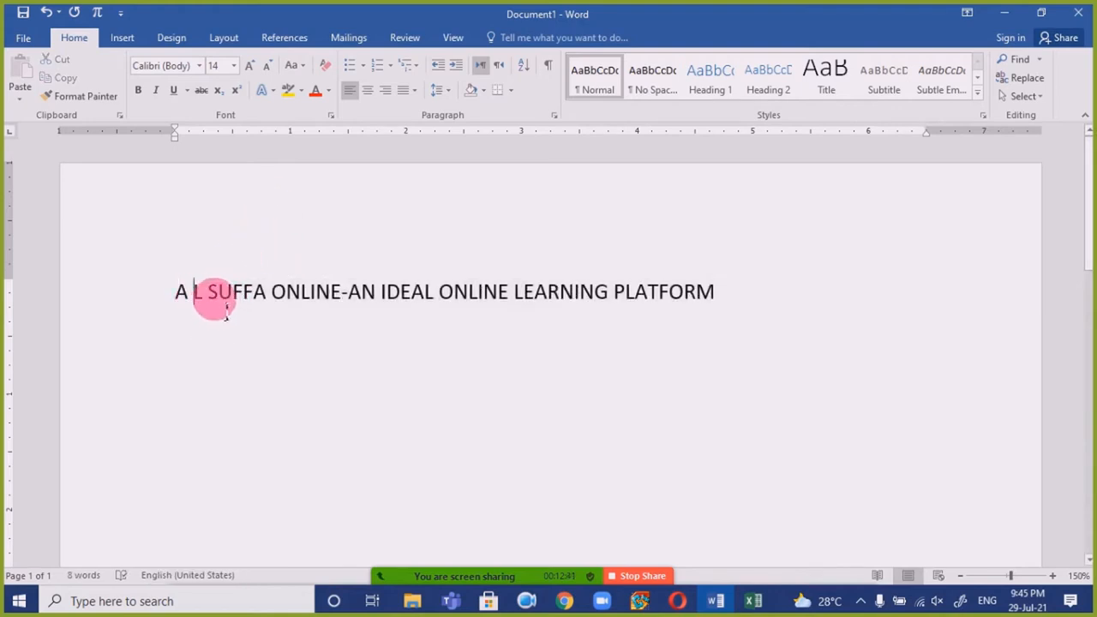
key(BackSpace)
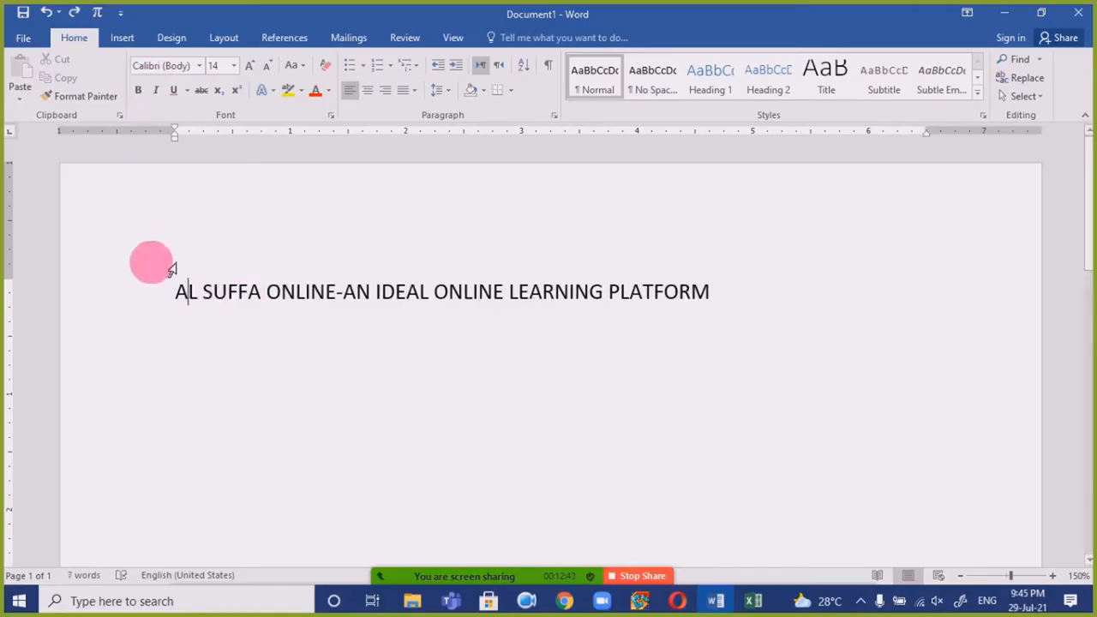
- Set the whole heading's character spacing to Expanded by 5 pt
click(171, 296)
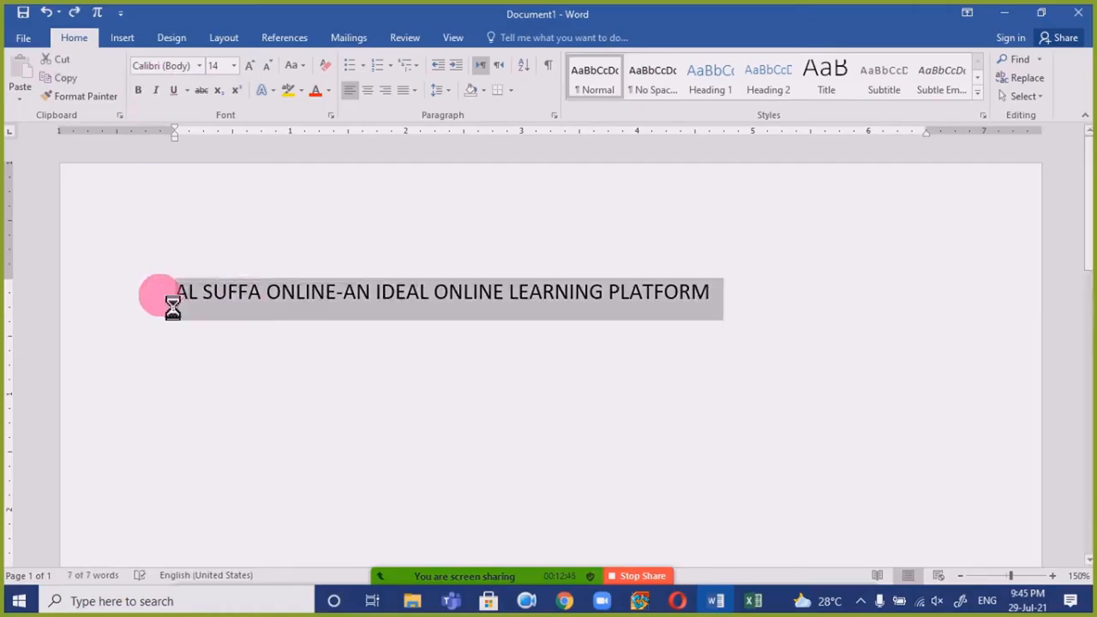
key(ctrl+d)
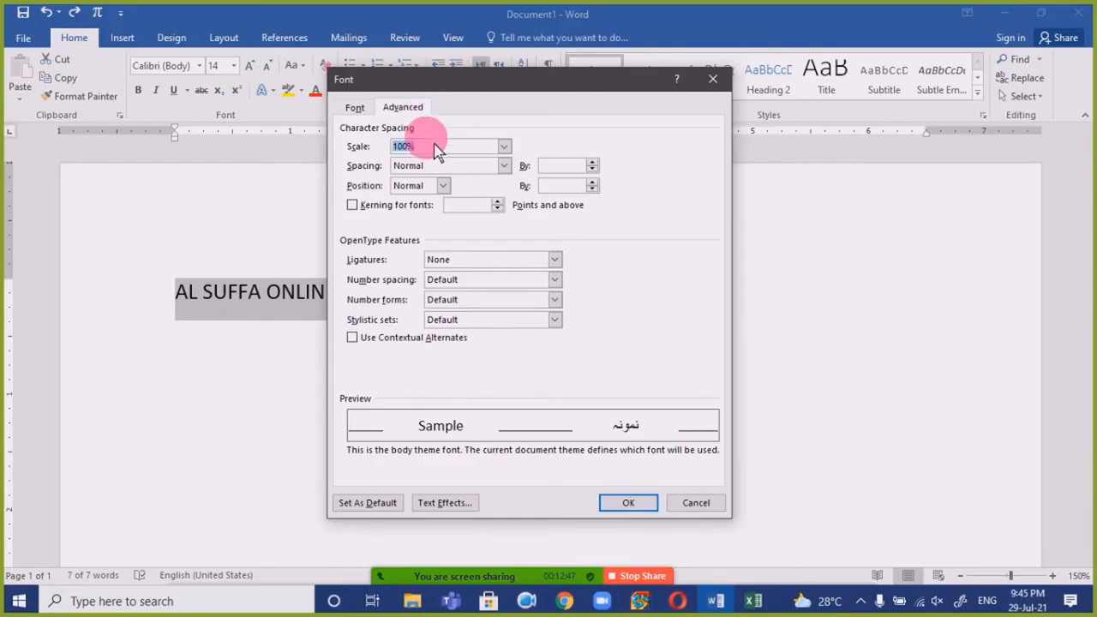
click(410, 170)
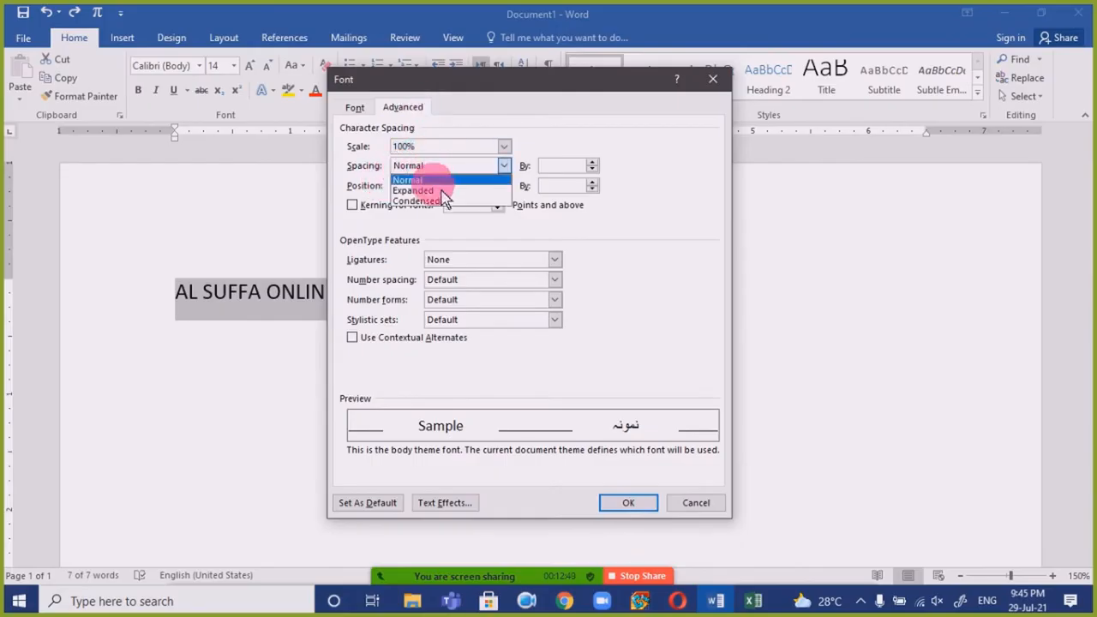
click(447, 191)
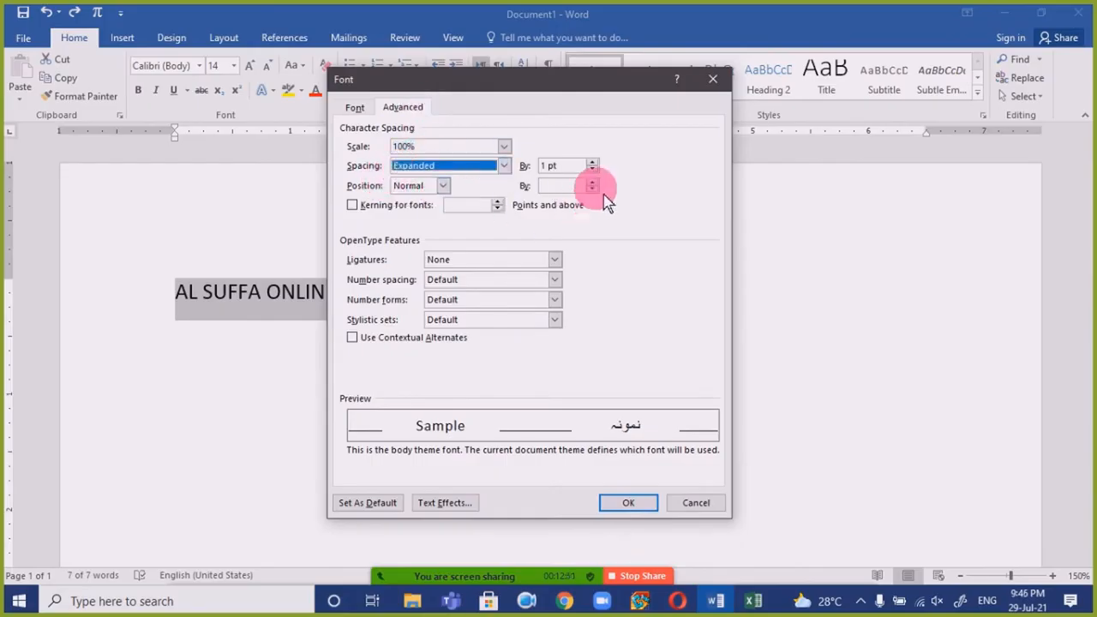
click(592, 162)
click(592, 162)
click(593, 162)
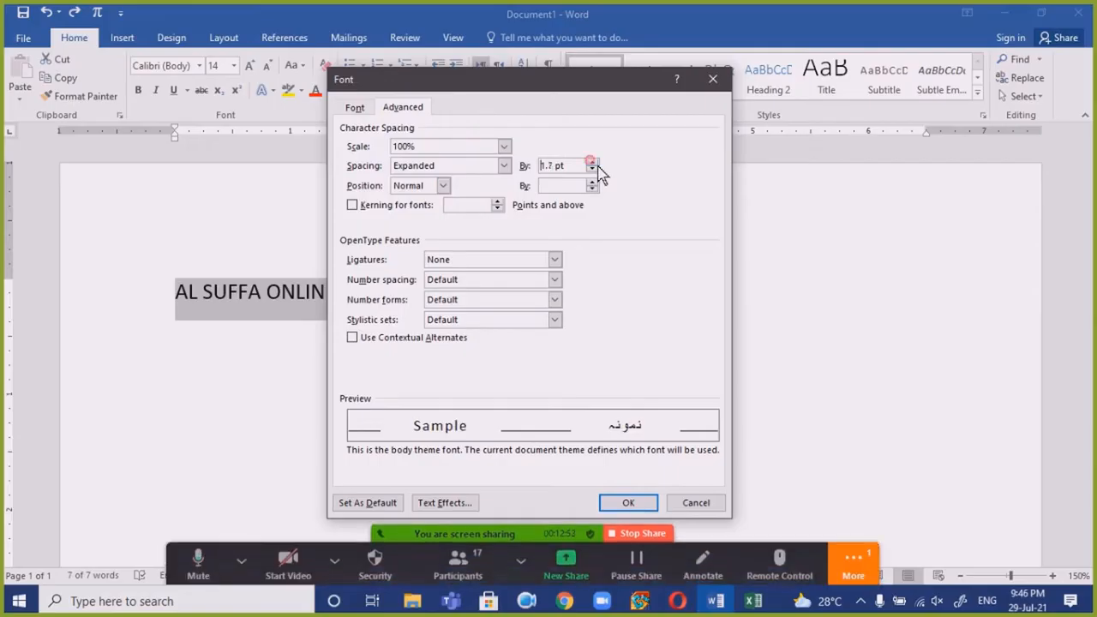
click(592, 162)
click(592, 162)
click(592, 162)
click(592, 162)
click(592, 161)
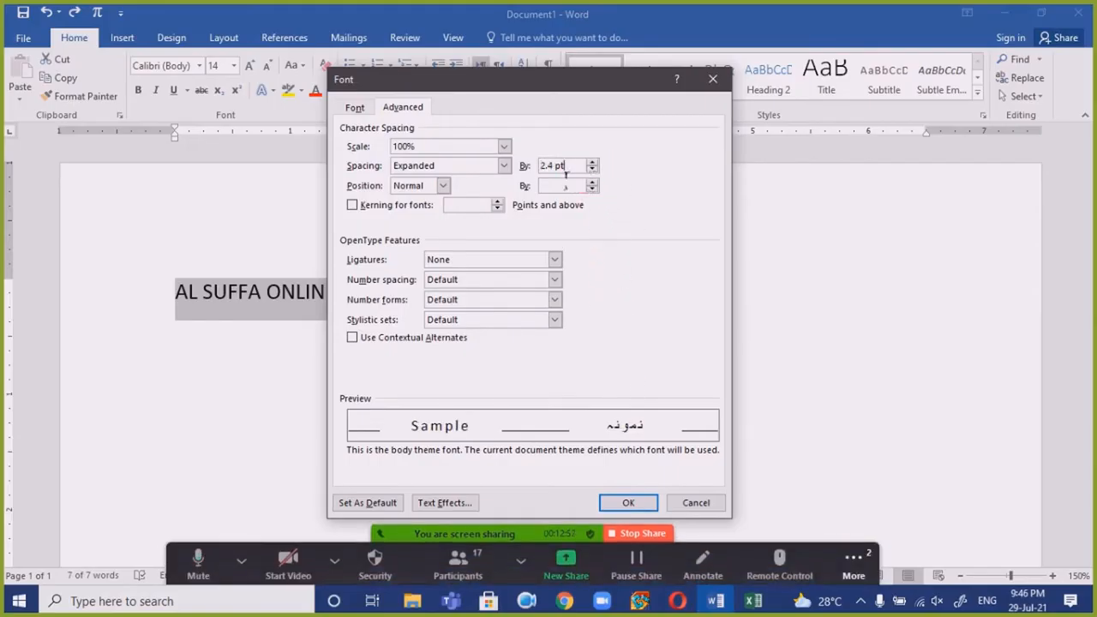
drag(566, 168, 530, 168)
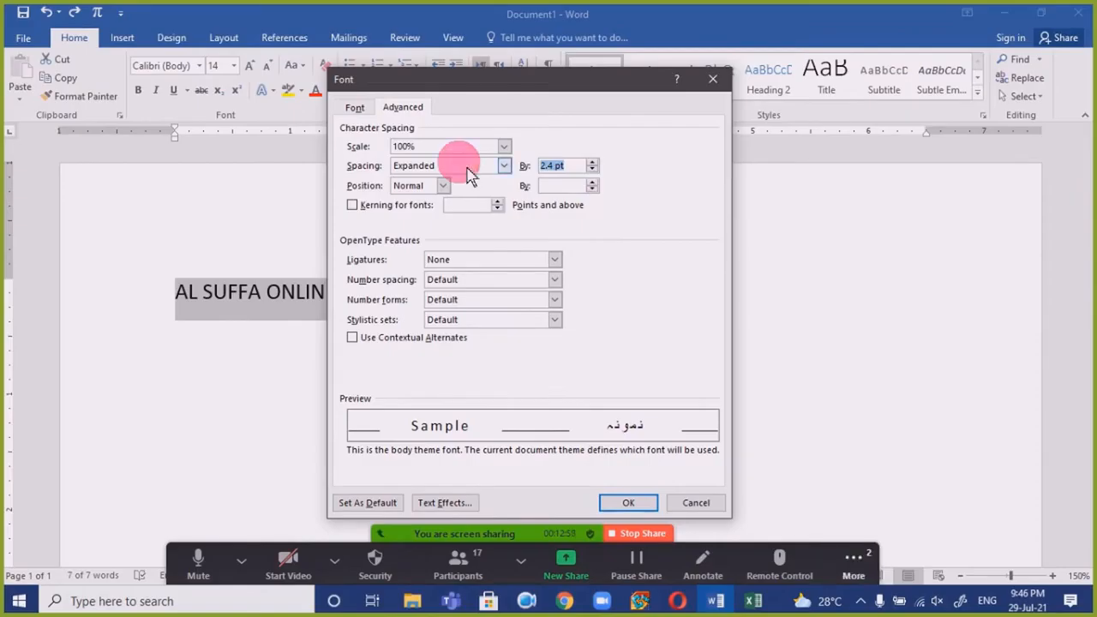
text(5)
key(Return)
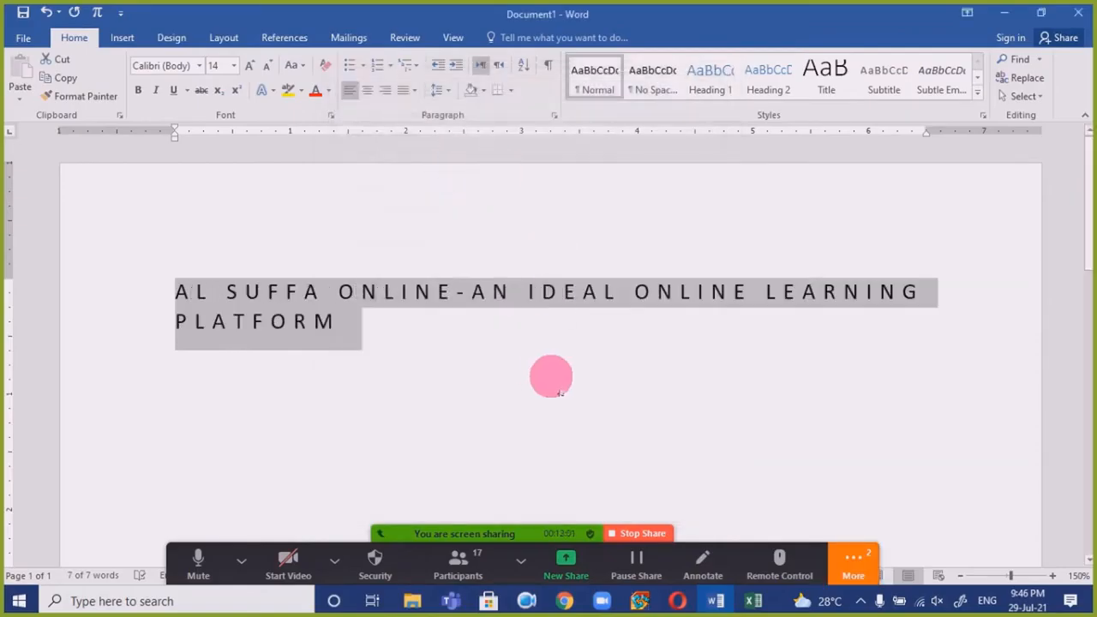
- Open the Zoom meeting chat, check the direct message, minimise the chat and return to the Word document
click(849, 566)
click(899, 347)
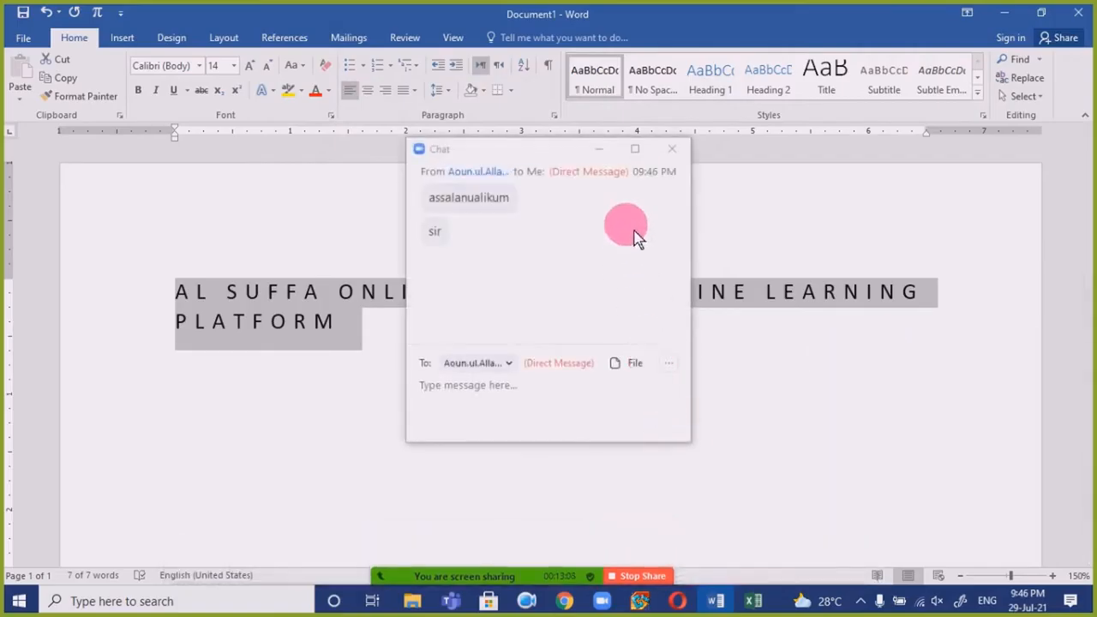
click(599, 152)
click(312, 330)
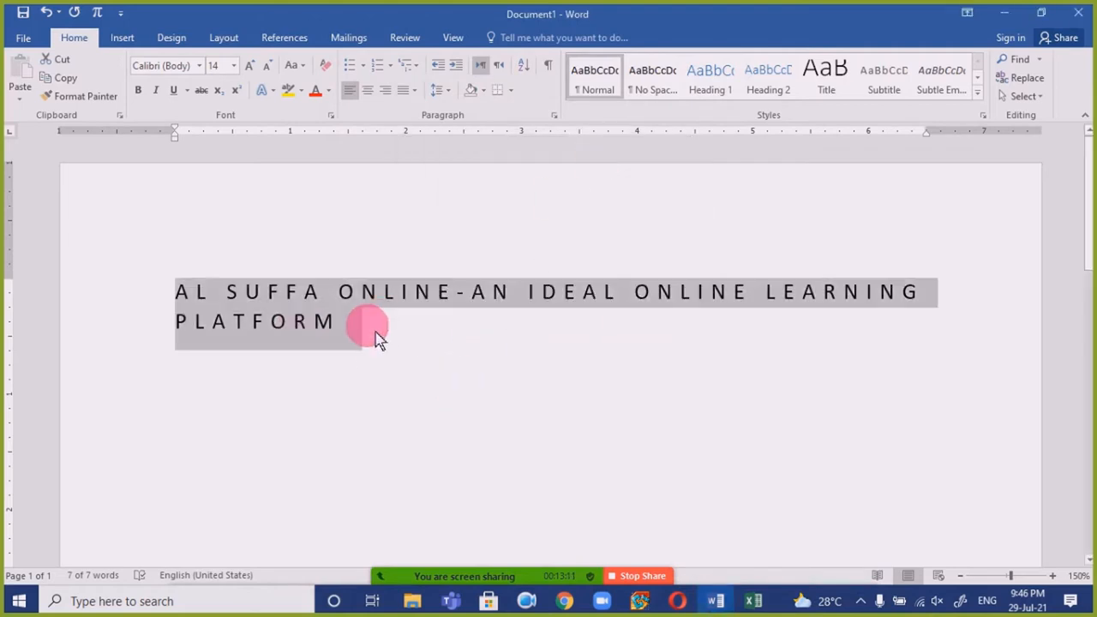
- Narrow the left and right page margins on the ruler to give a text width of about 8 inches
drag(176, 139, 103, 139)
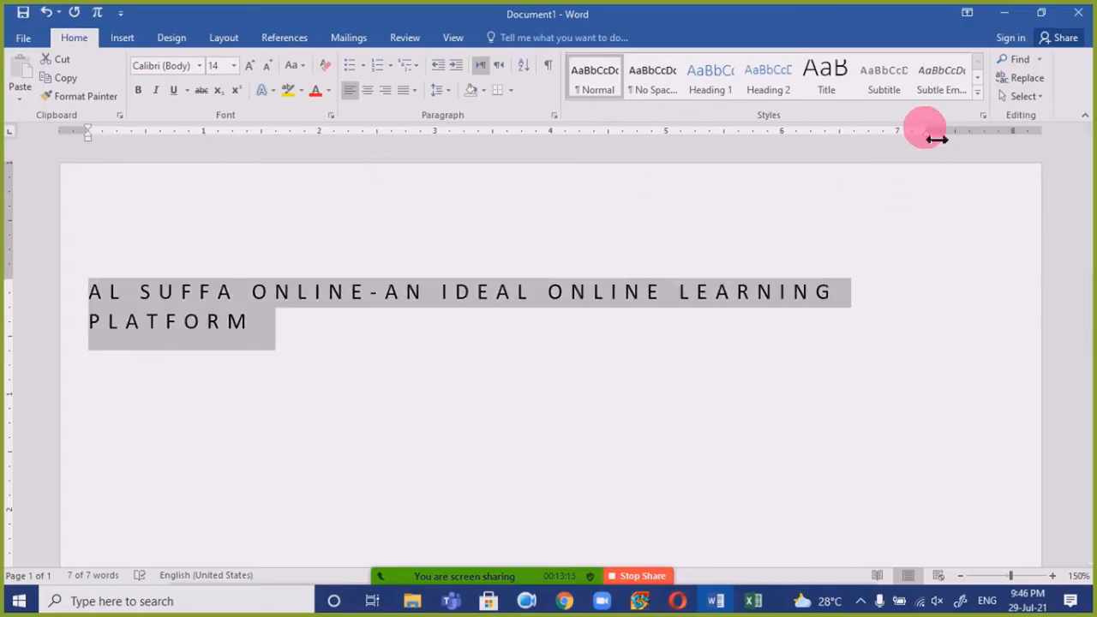
mouse_move(936, 139)
mouse_down()
mouse_move(1075, 147)
mouse_move(1017, 149)
mouse_move(1033, 150)
mouse_up()
click(622, 399)
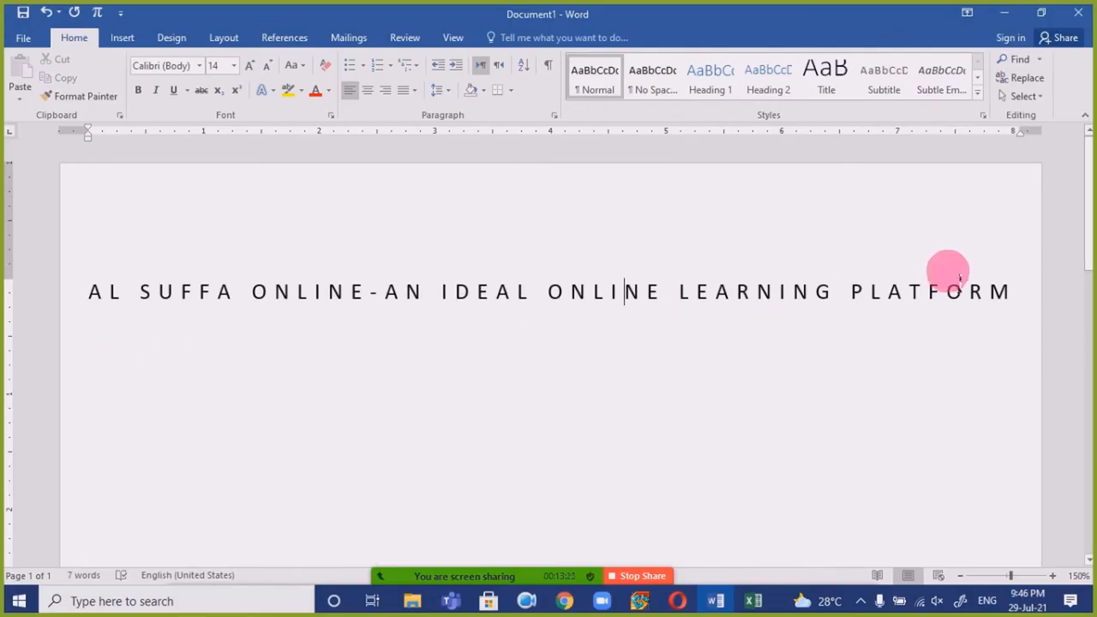
- Reduce the heading's expanded character spacing to 4.7 pt
drag(1021, 292, 150, 275)
key(ctrl+d)
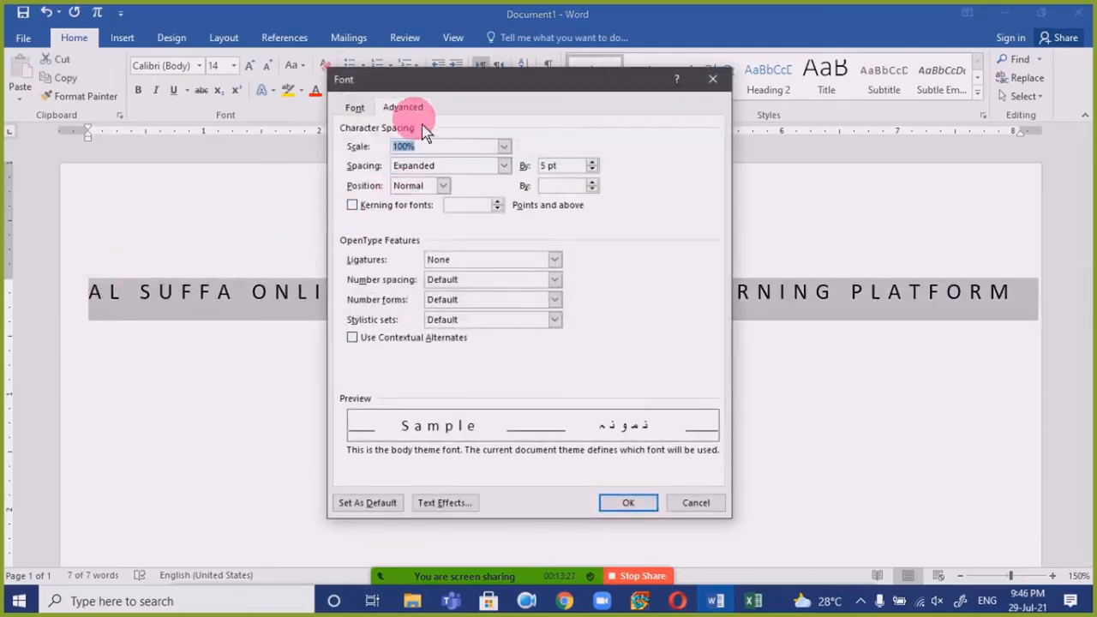
click(592, 169)
click(593, 170)
click(592, 169)
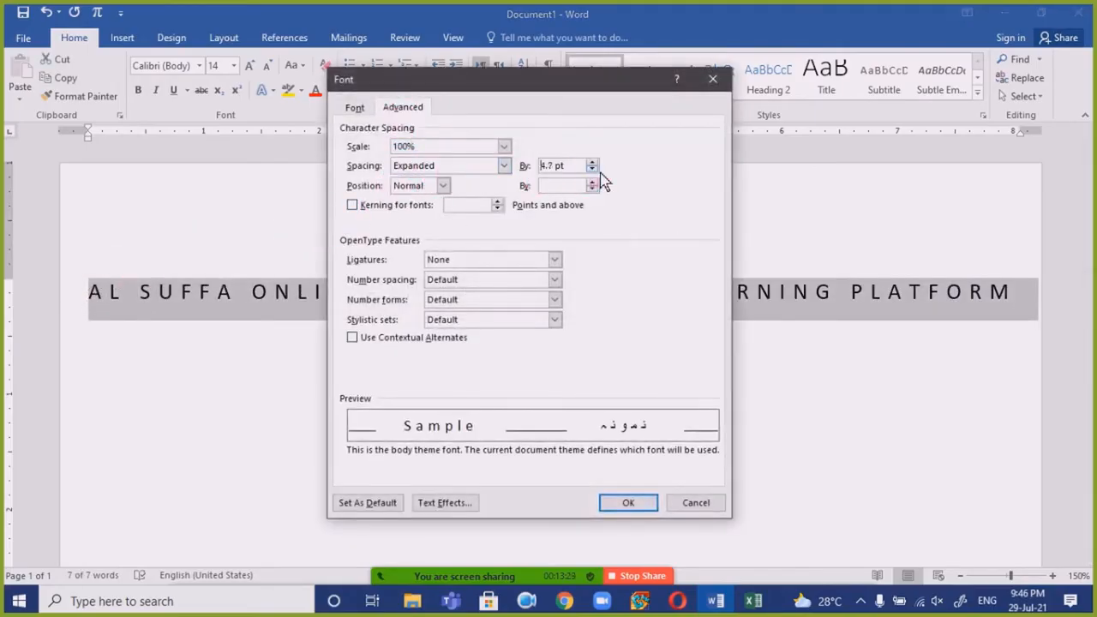
click(630, 502)
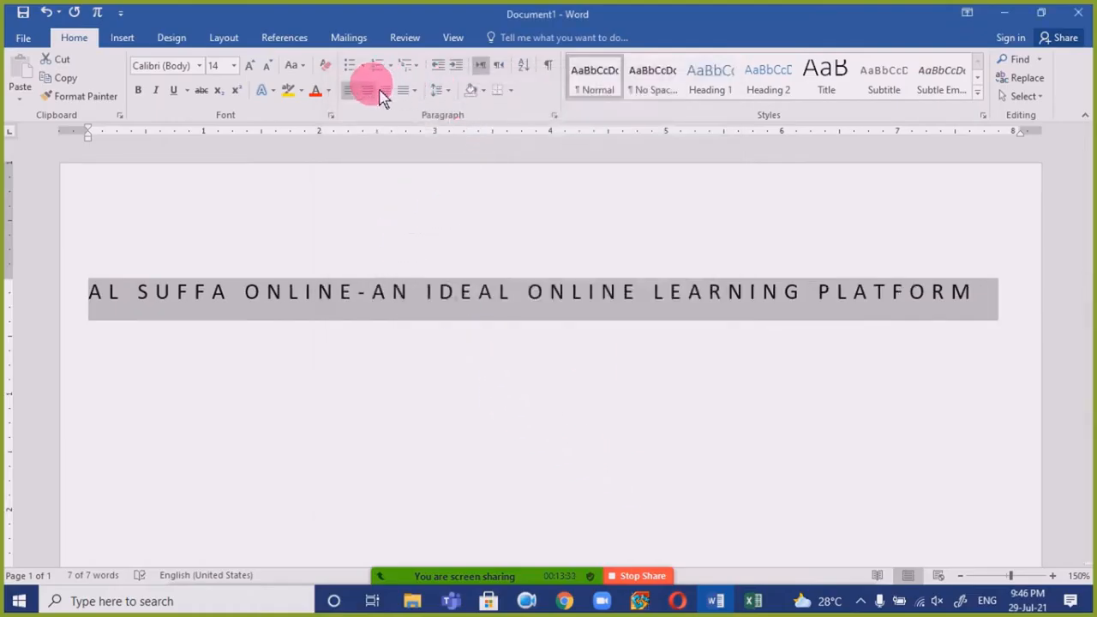
- Set the heading's expanded character spacing to 3 pt
key(ctrl+d)
drag(570, 169, 489, 177)
text(3)
key(Return)
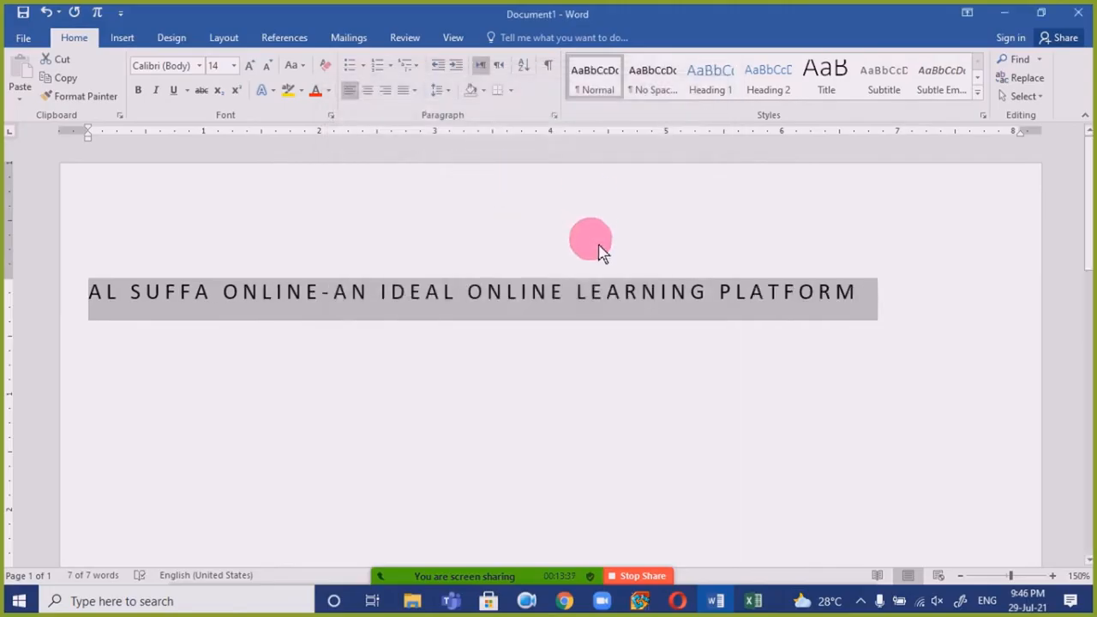
- Widen the left page margin on the ruler, leaving a text width of about 7.7 inches
click(568, 381)
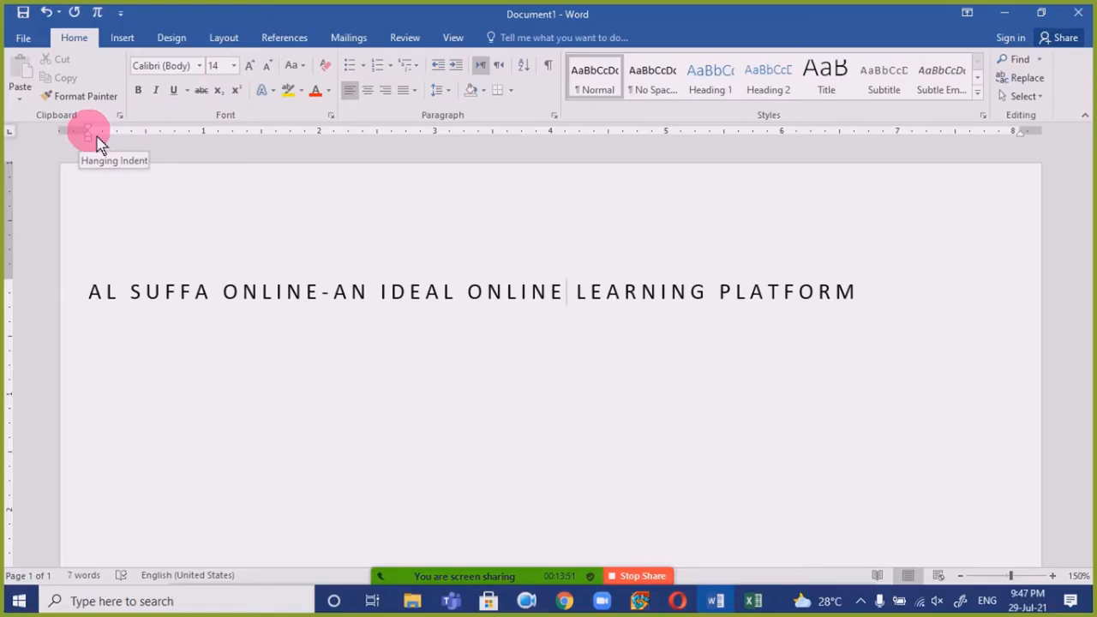
drag(96, 138, 140, 139)
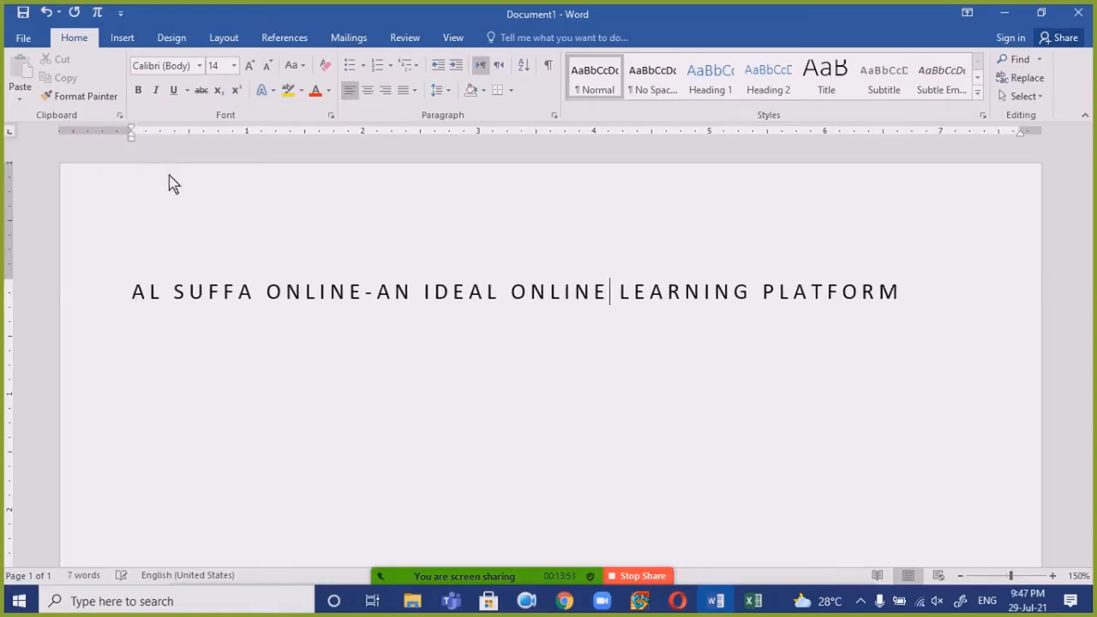
- Open the heading's font settings, look over the advanced character options and the basic font options, and cancel
click(258, 322)
key(ctrl+a)
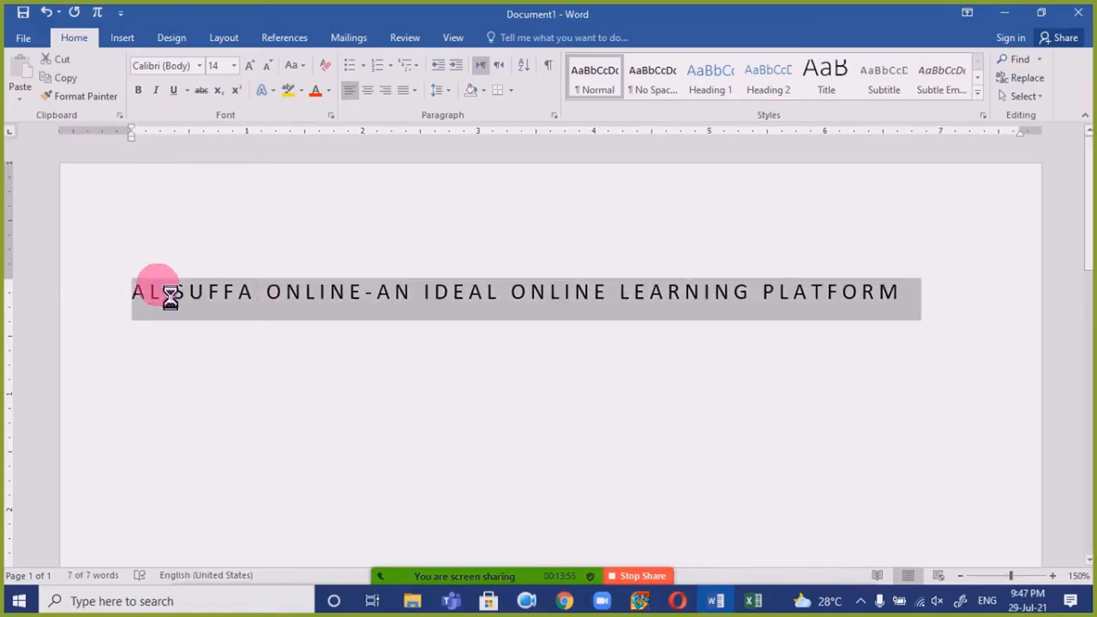
key(ctrl+d)
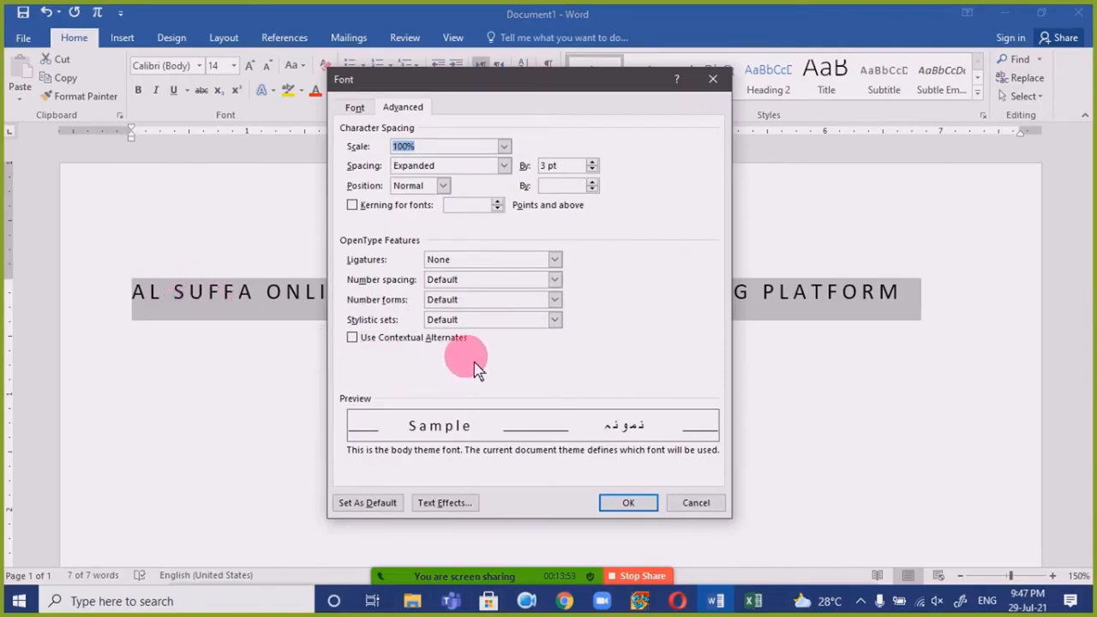
key(ctrl+Tab)
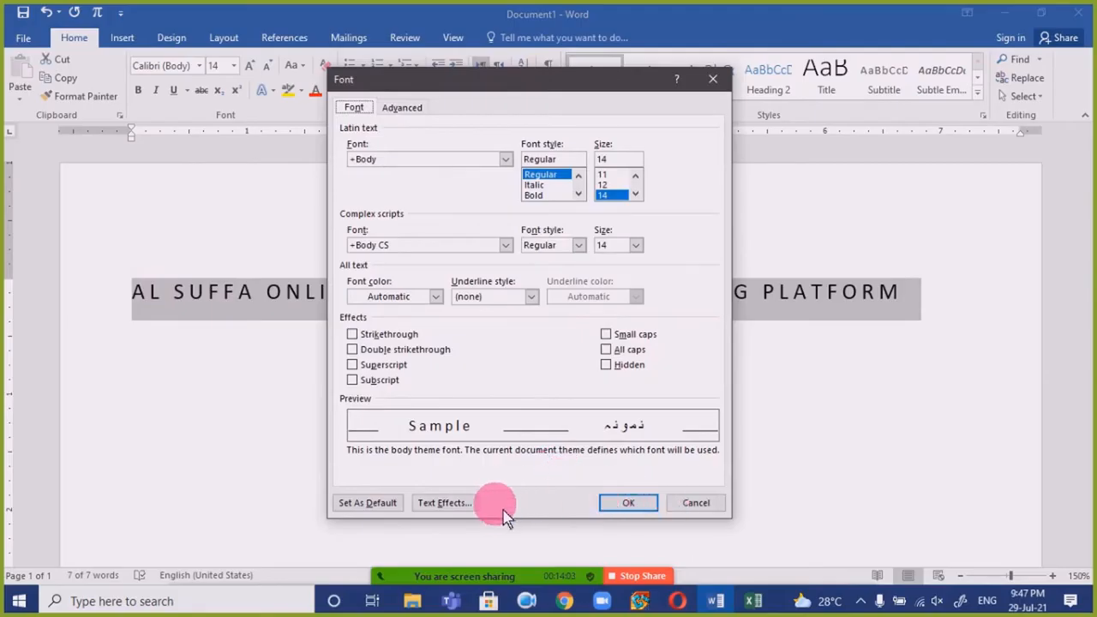
click(714, 505)
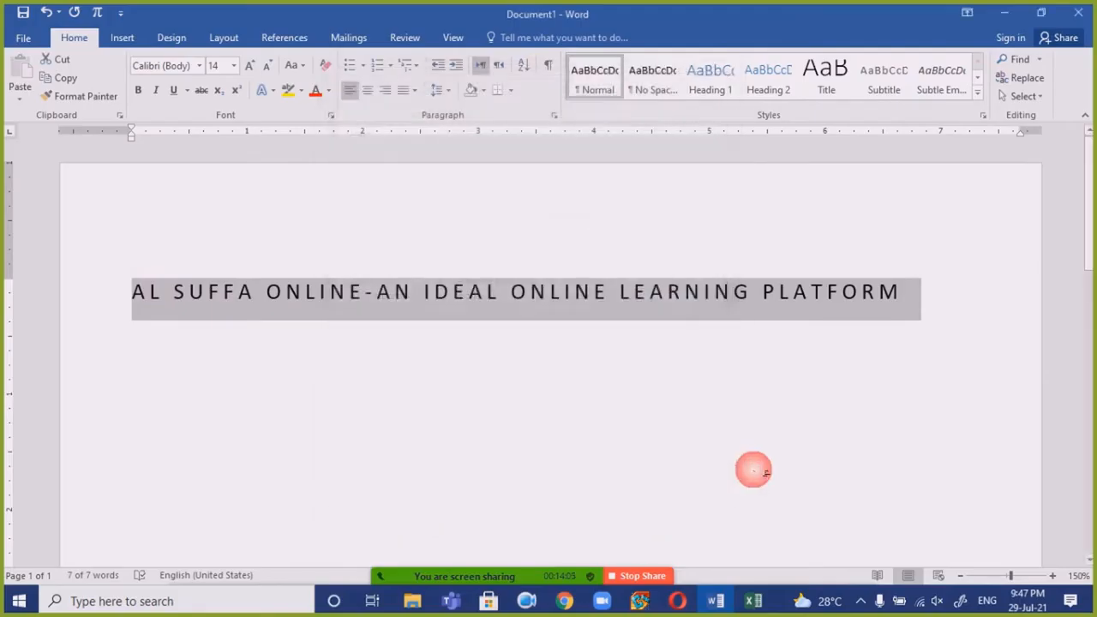
- Delete the heading and close the document without saving it
click(928, 369)
click(12, 329)
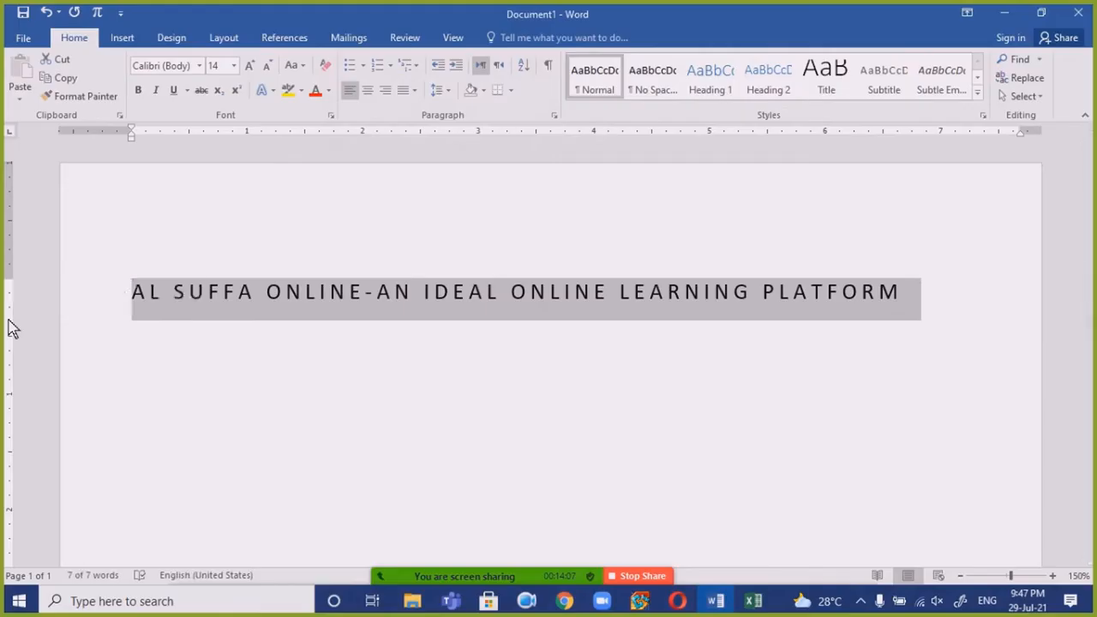
key(Delete)
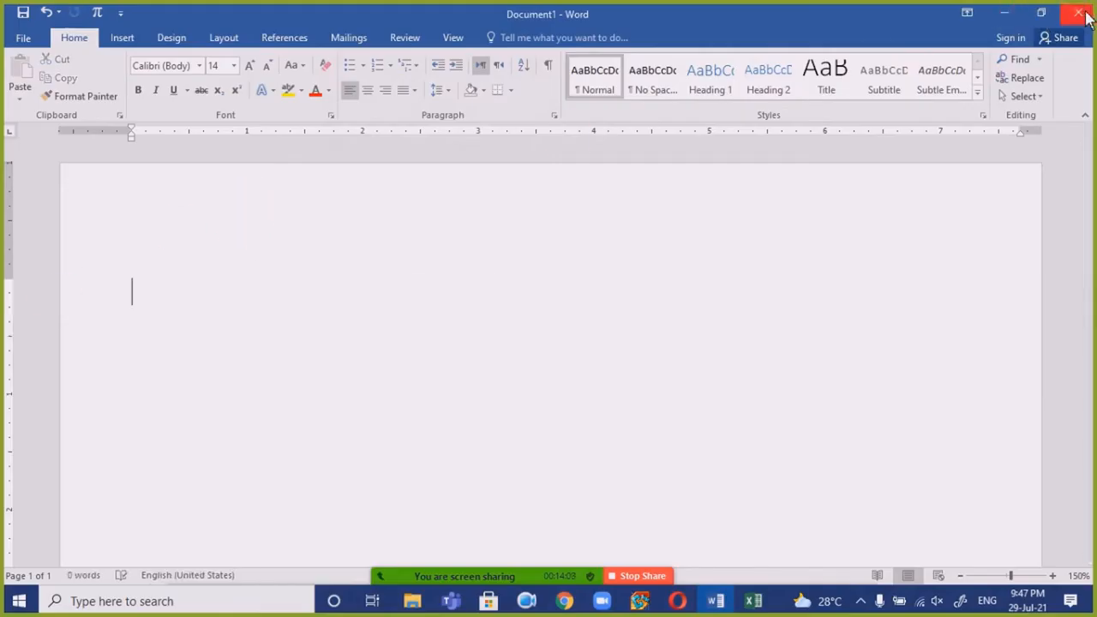
click(1078, 12)
click(558, 331)
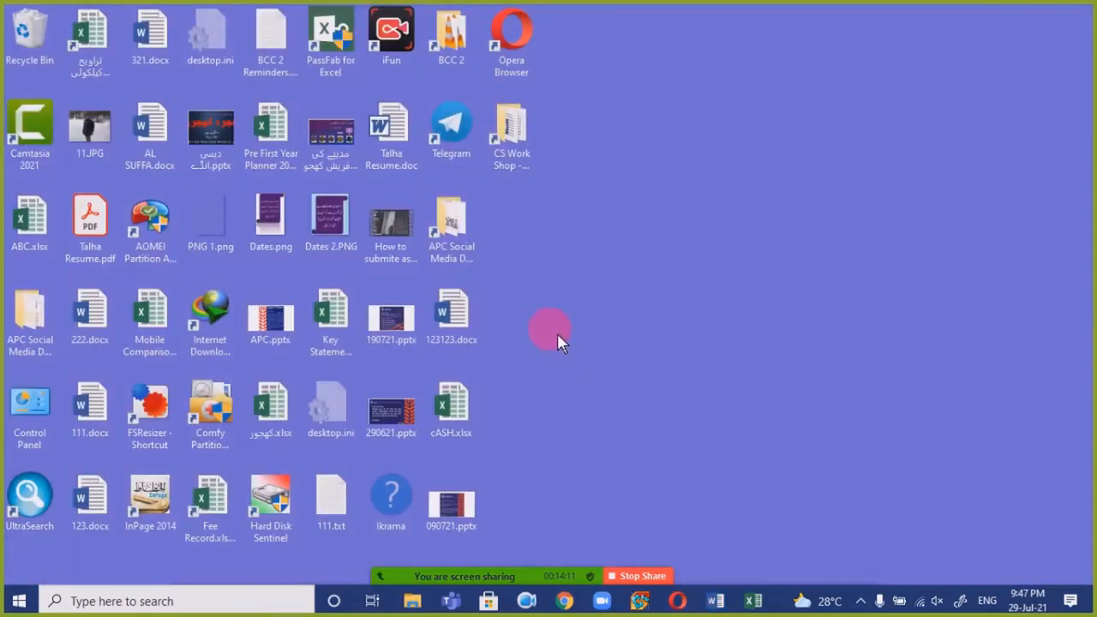
- Launch Word again and create a blank document
key(super+r)
key(Return)
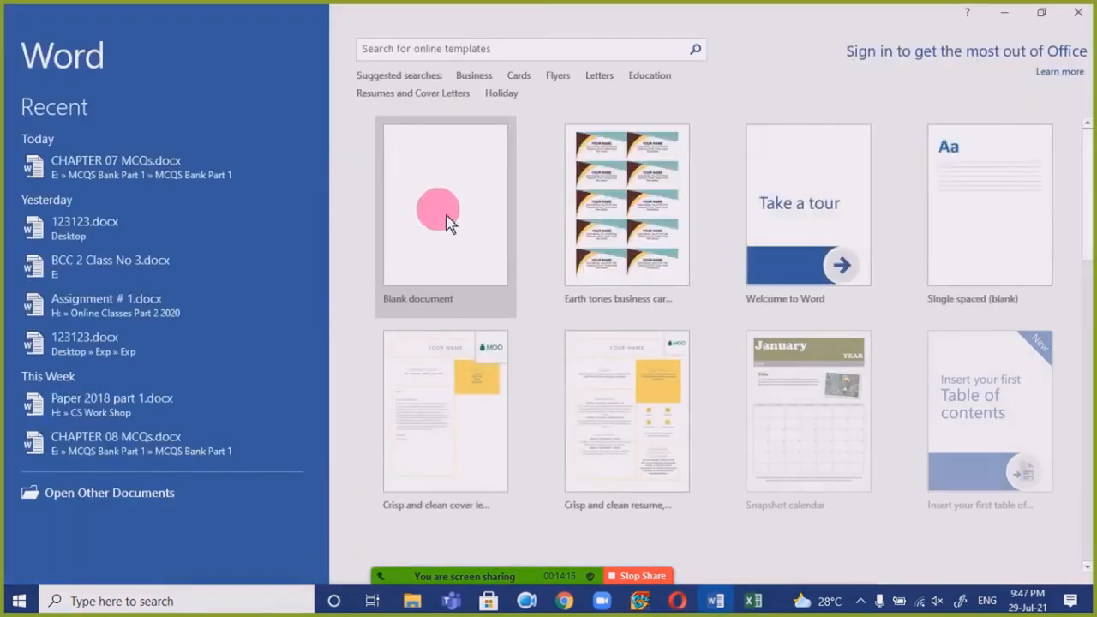
click(448, 219)
click(356, 298)
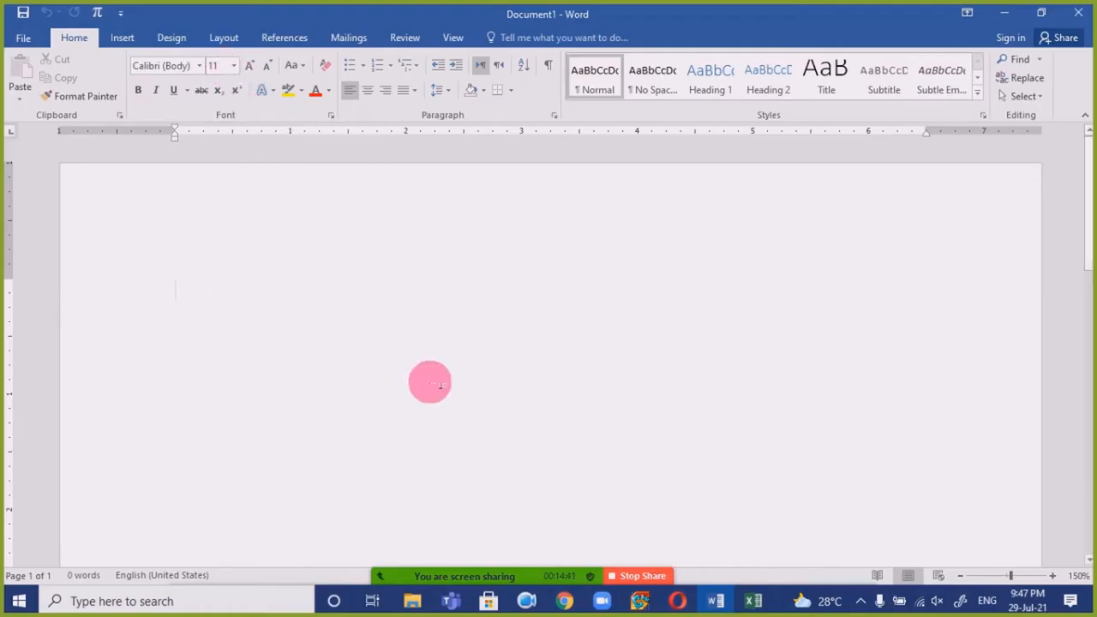
- Generate one paragraph of sample text in the blank document with =rand(1)
text(=ra)
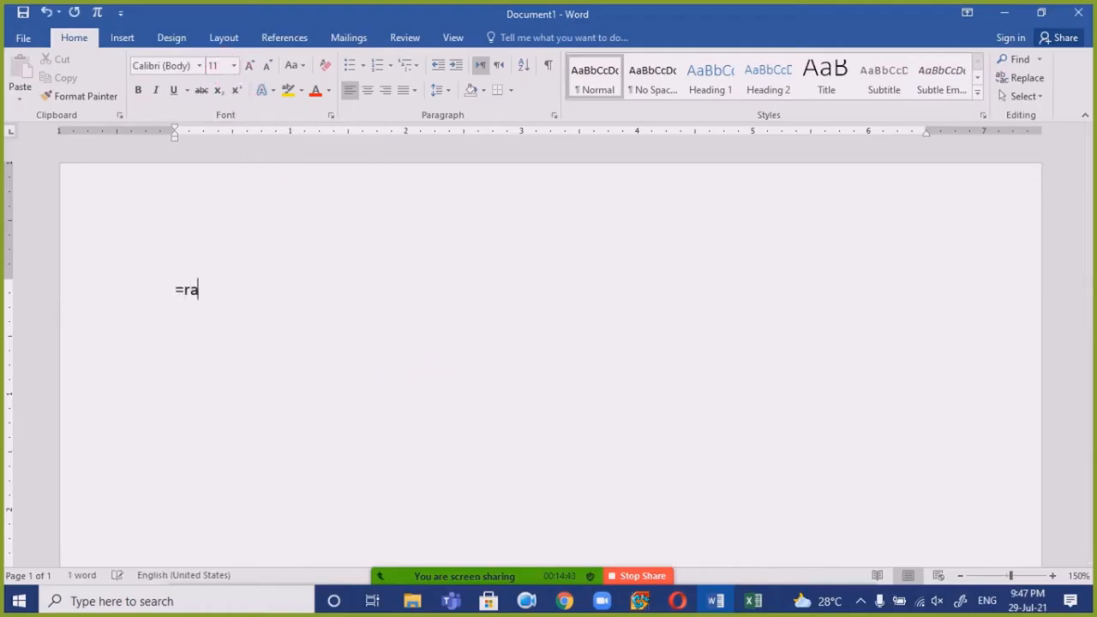
text(nd())
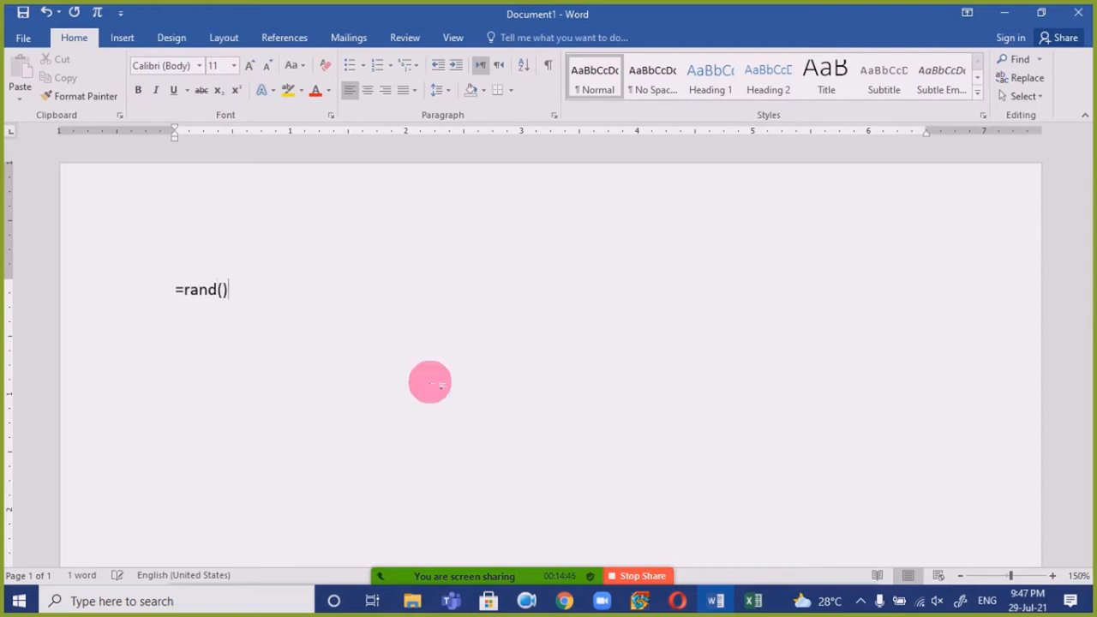
text(1)
key(Return)
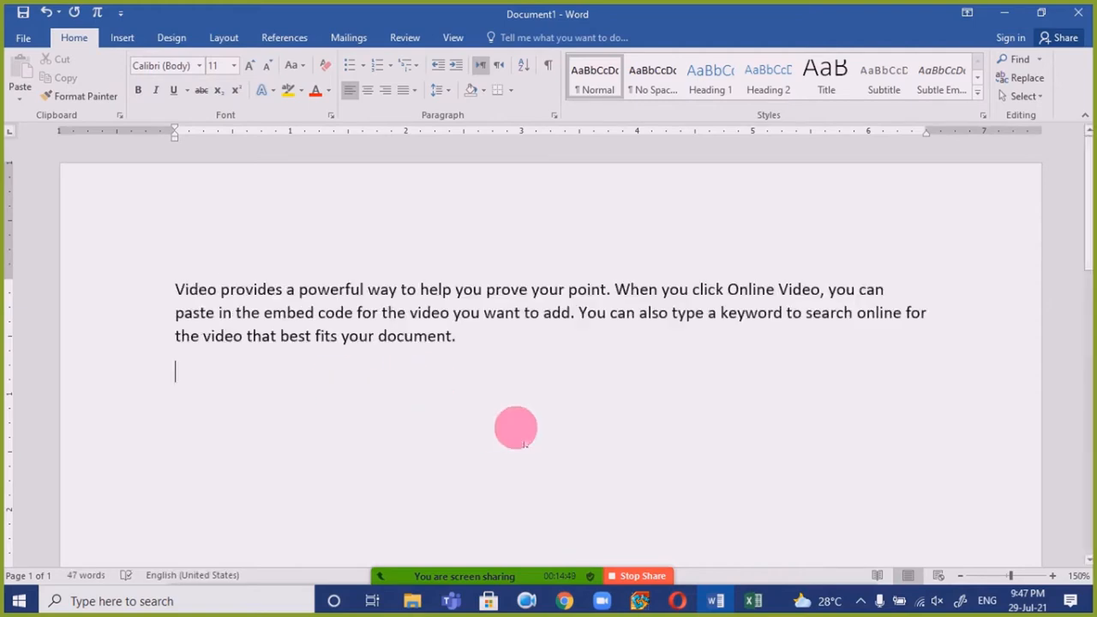
- Format the whole sample paragraph in red Bauhaus 93 and enlarge its font size by several increments
key(ctrl+a)
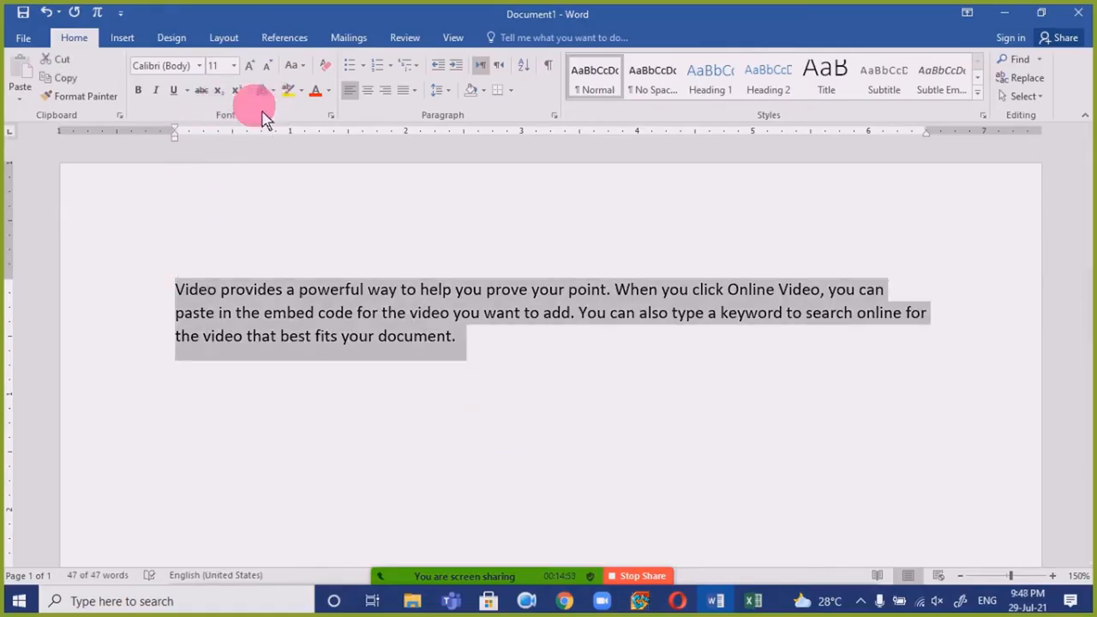
click(316, 92)
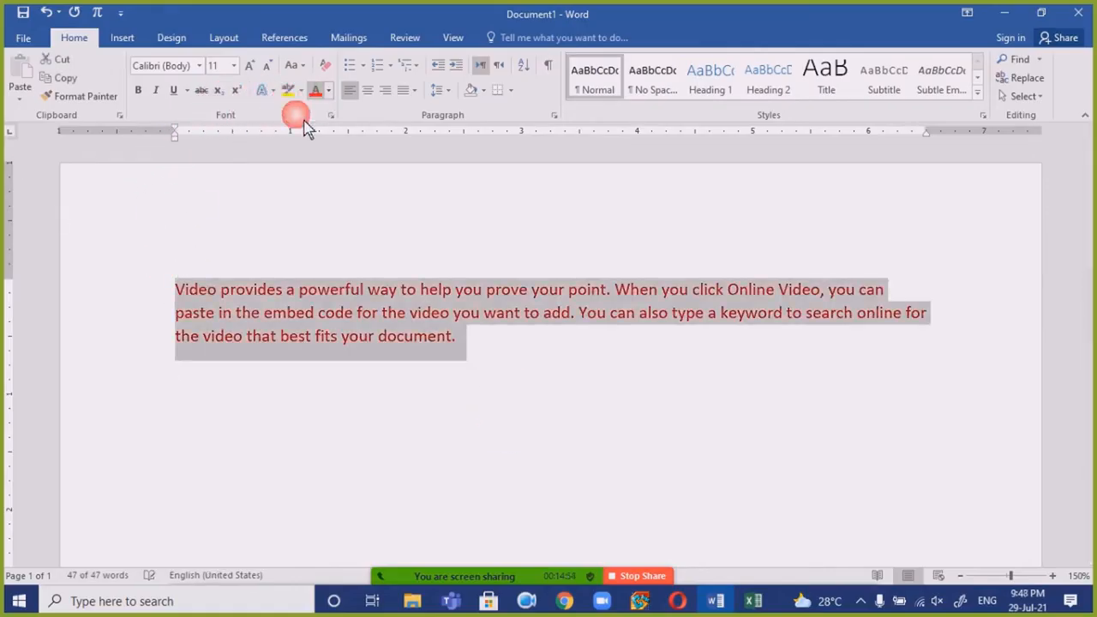
click(199, 65)
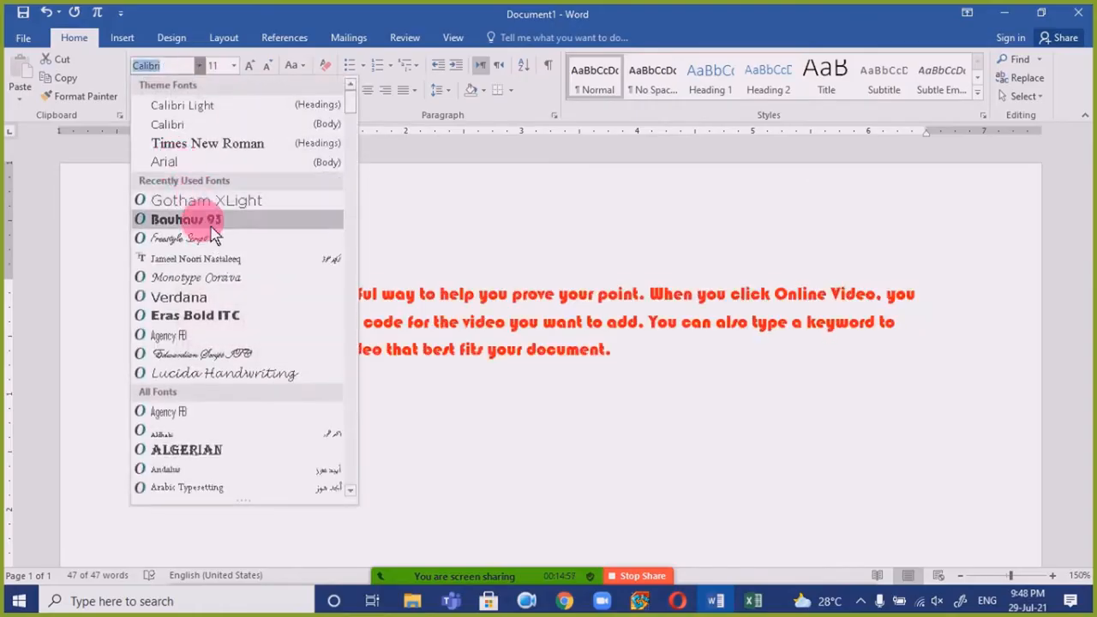
click(209, 225)
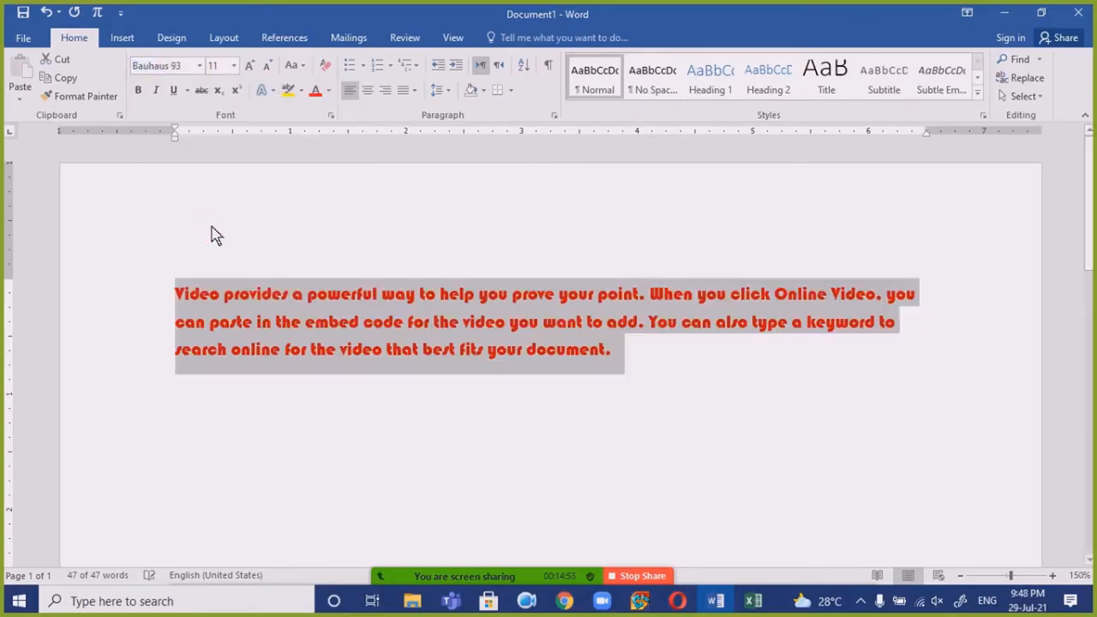
click(249, 66)
click(249, 66)
click(249, 66)
click(450, 467)
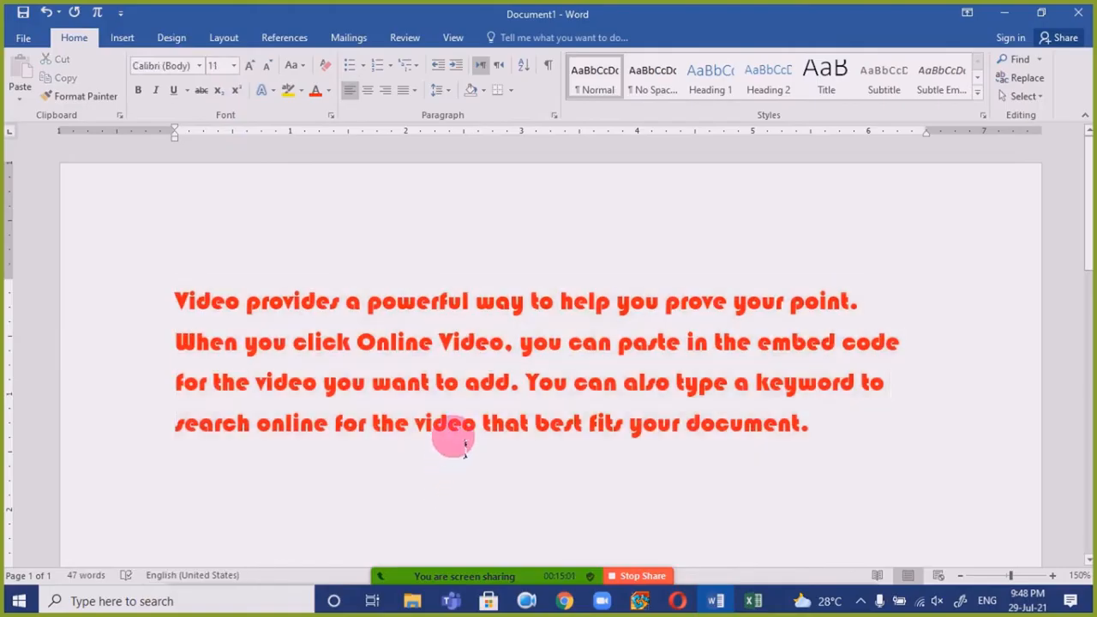
- Close the red sample document without saving and start a new blank Word document
click(1078, 12)
click(551, 328)
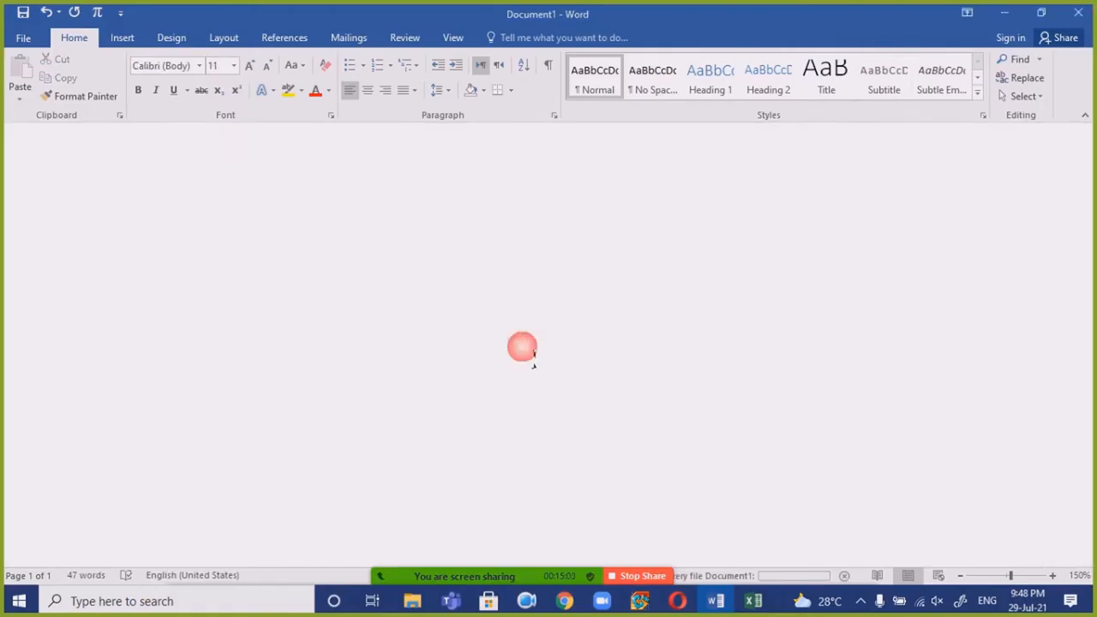
key(super+r)
key(Return)
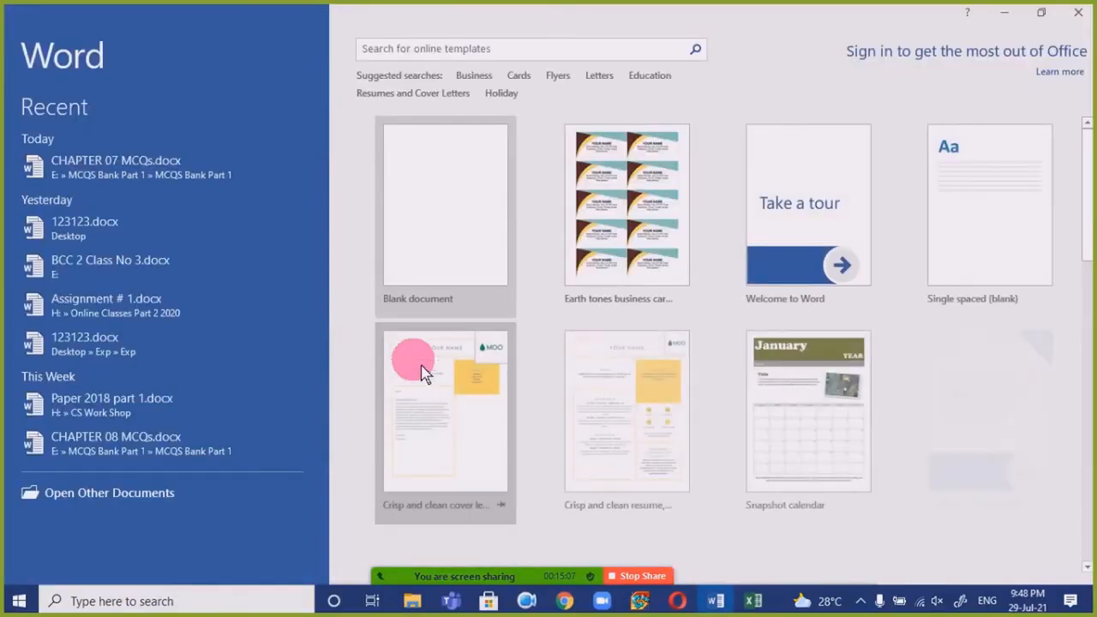
click(452, 224)
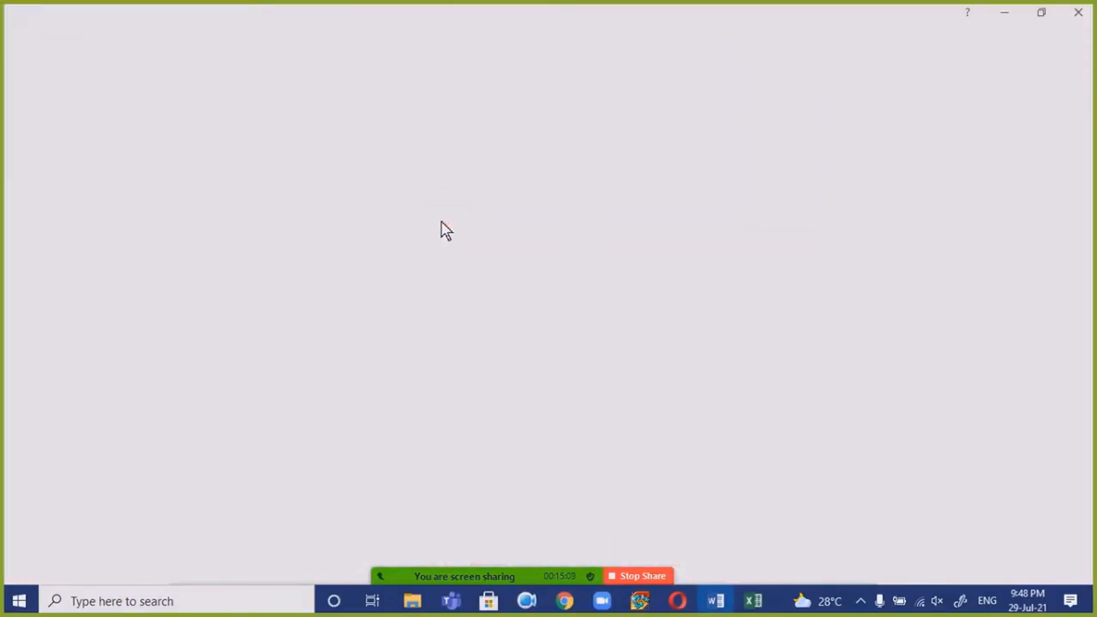
- Enter a string of random filler letters in the document and delete it
text(ajshkajhskajhskaskjah)
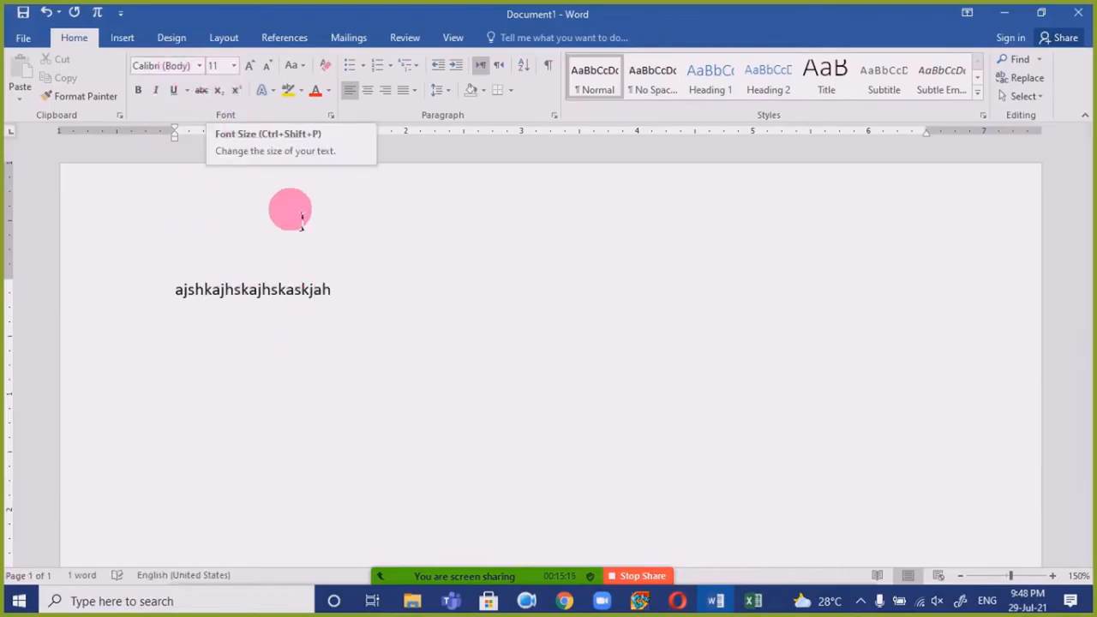
drag(367, 302, 120, 283)
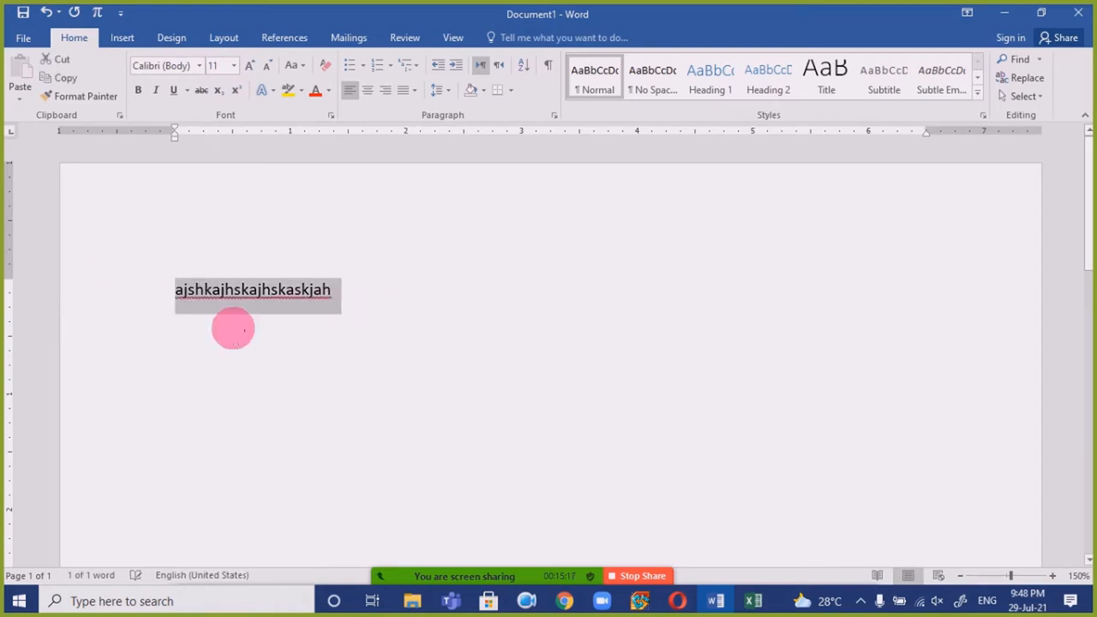
key(BackSpace)
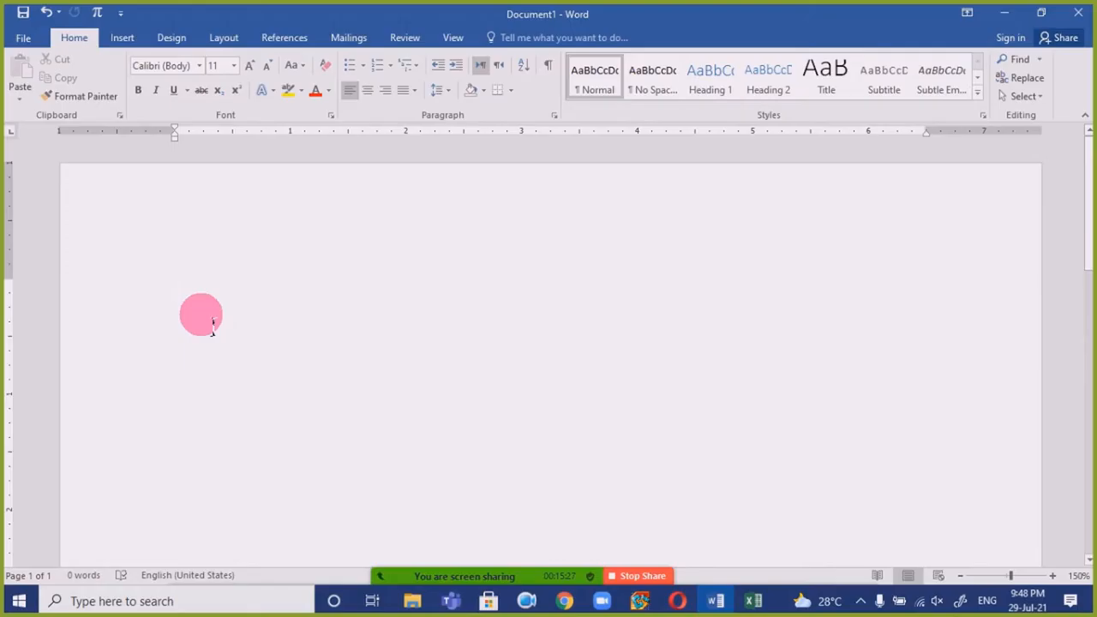
- Insert a single paragraph of random sample text with the formula =rand(1)
text(=t)
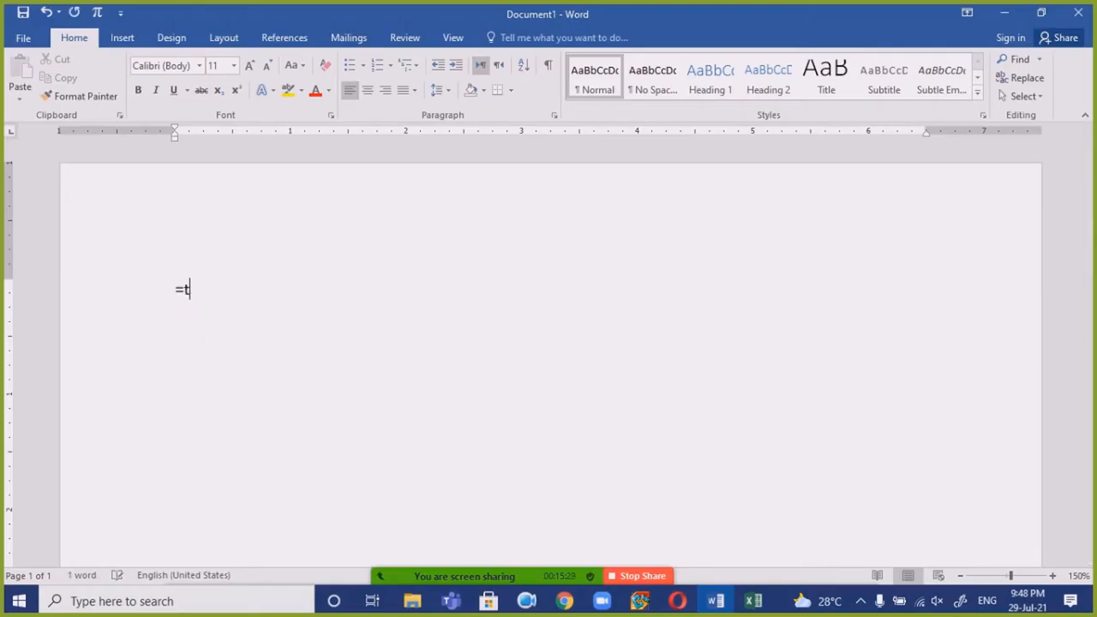
text(and)
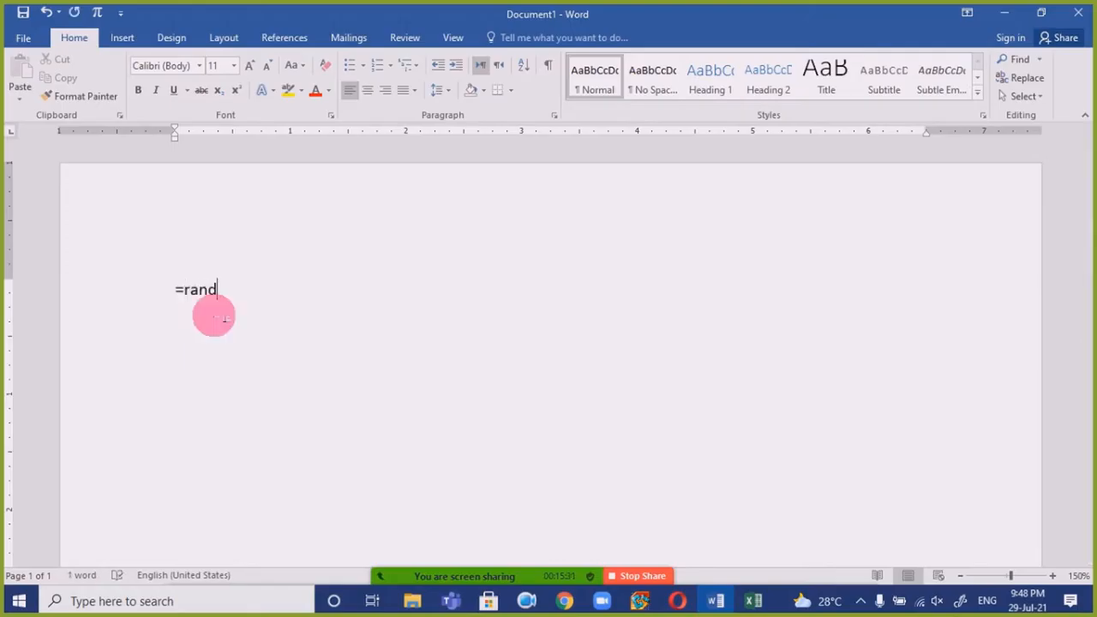
text(())
text(1)
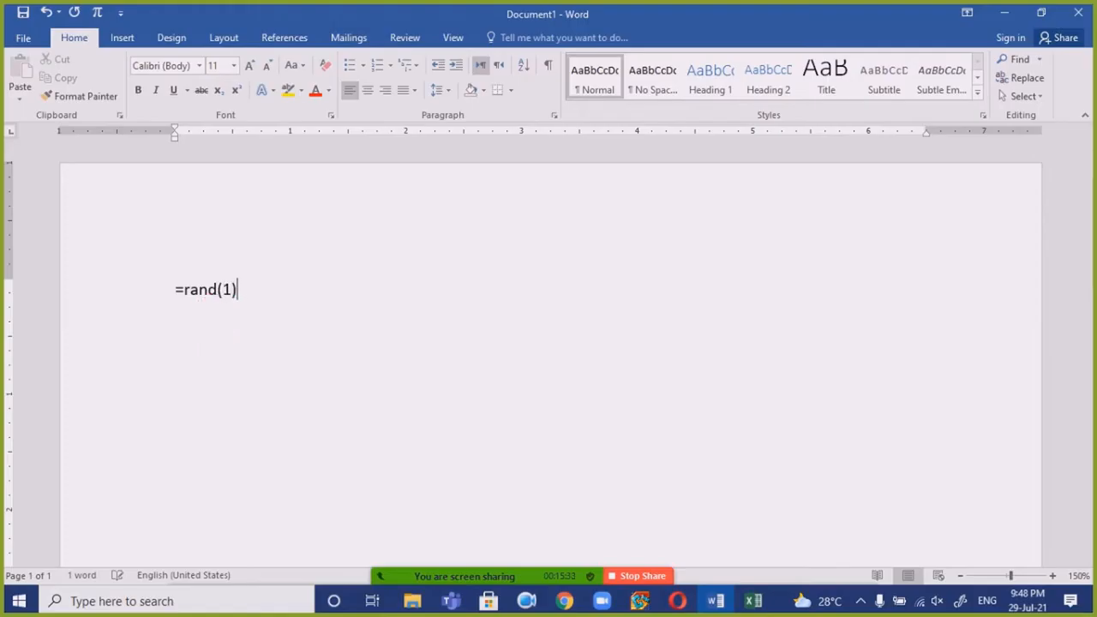
key(Return)
- Set the sample paragraph's font to Monotype Corsiva and increase its size to 15 pt
triple_click(92, 182)
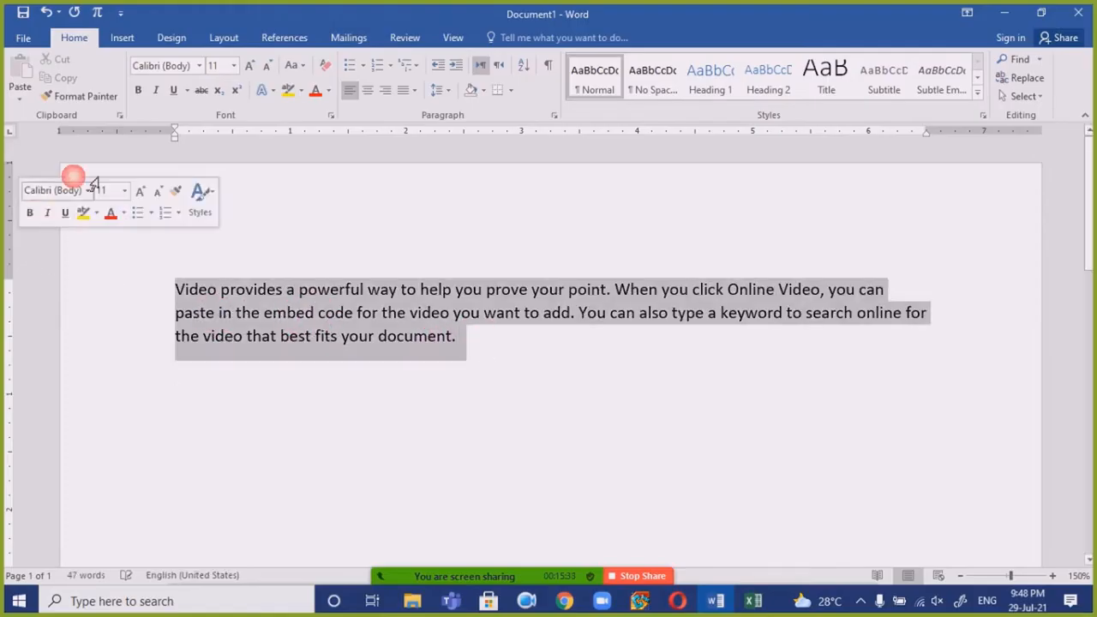
click(161, 65)
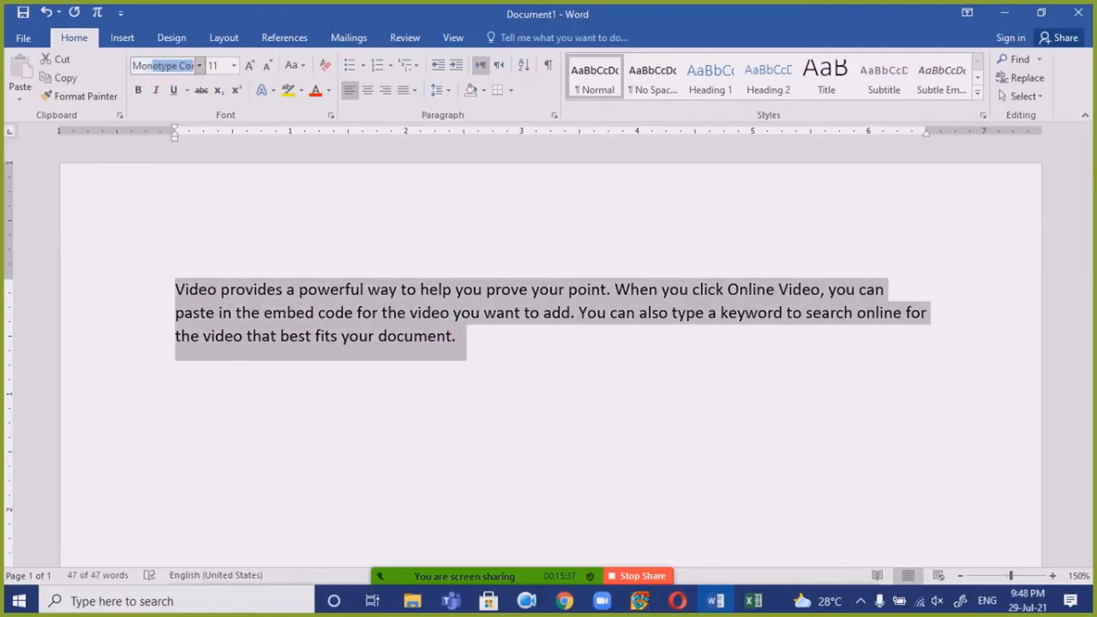
text(Mon)
key(Return)
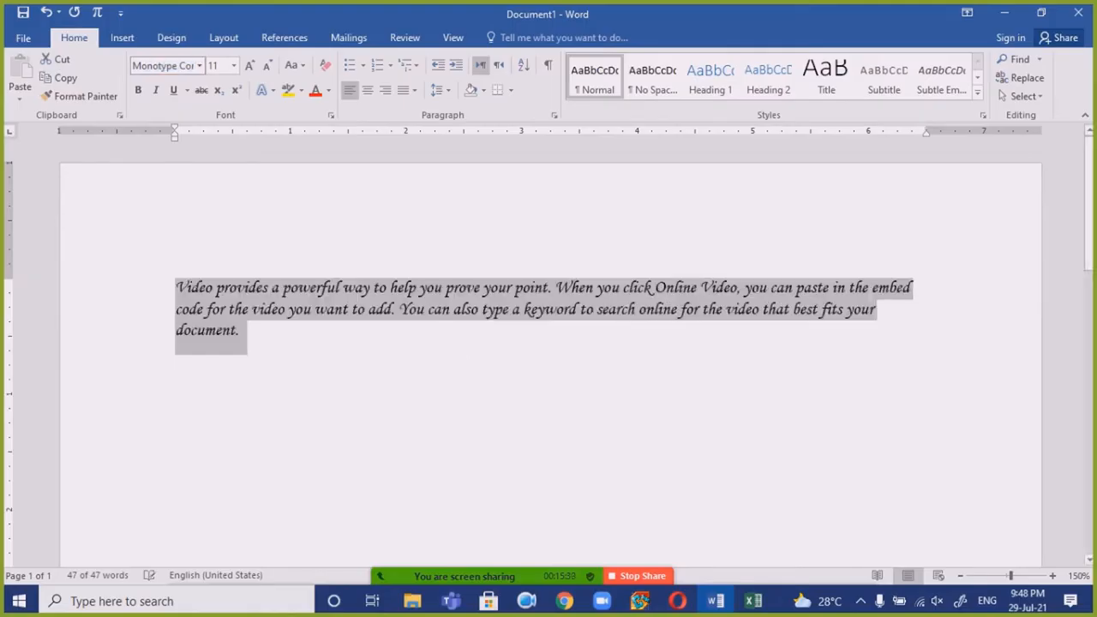
key(ctrl+])
key(ctrl+])
key(ctrl+])
key(ctrl+])
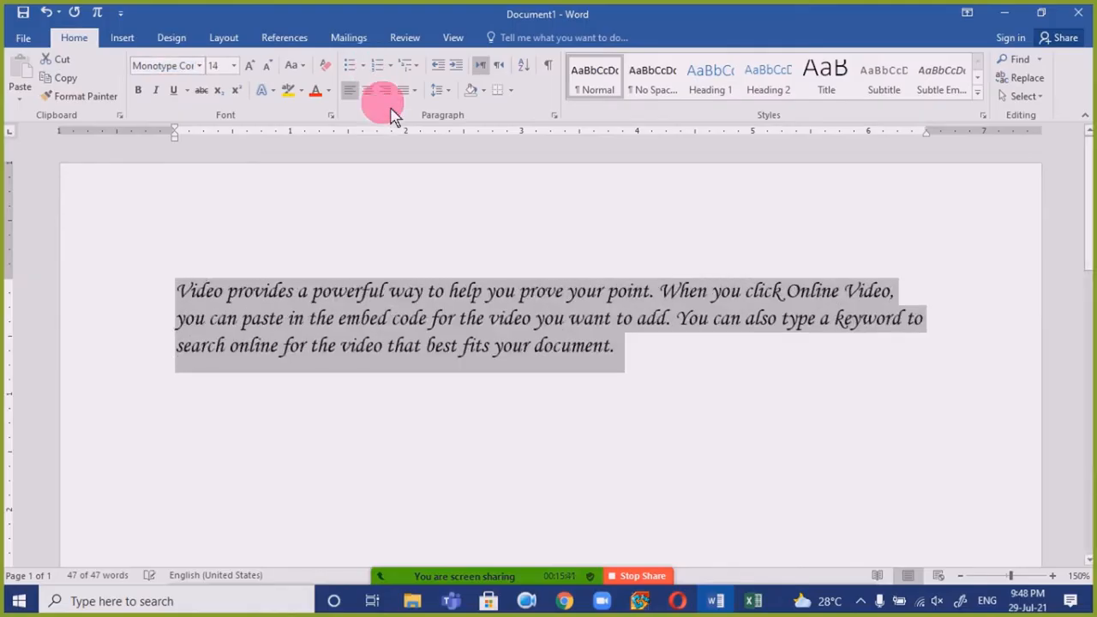
- Justify the sample paragraph and select its whole text again
click(401, 91)
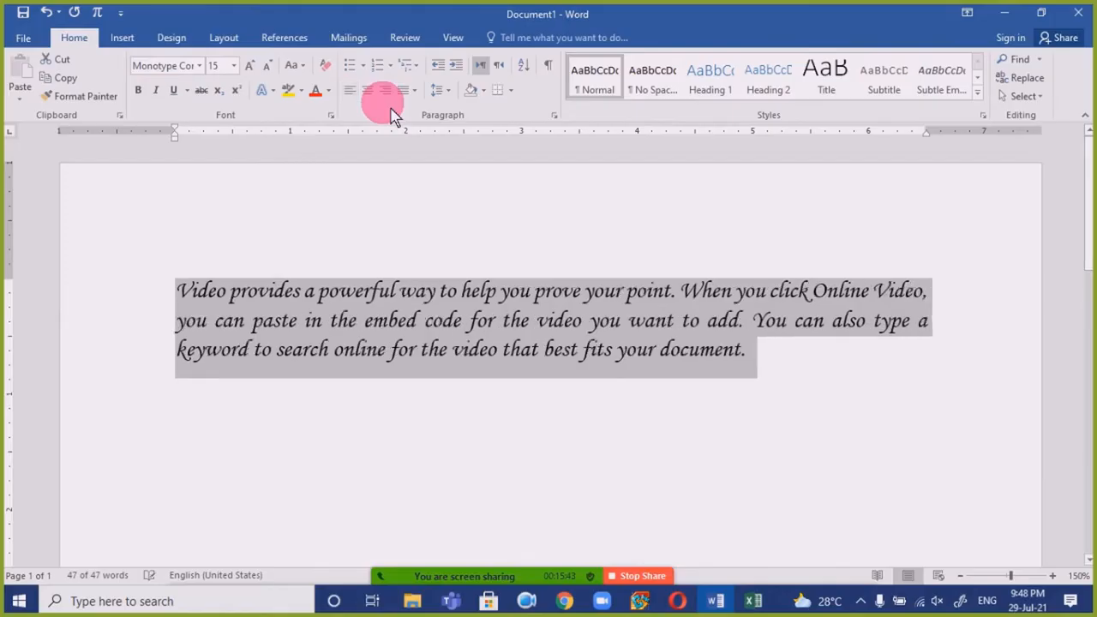
click(764, 356)
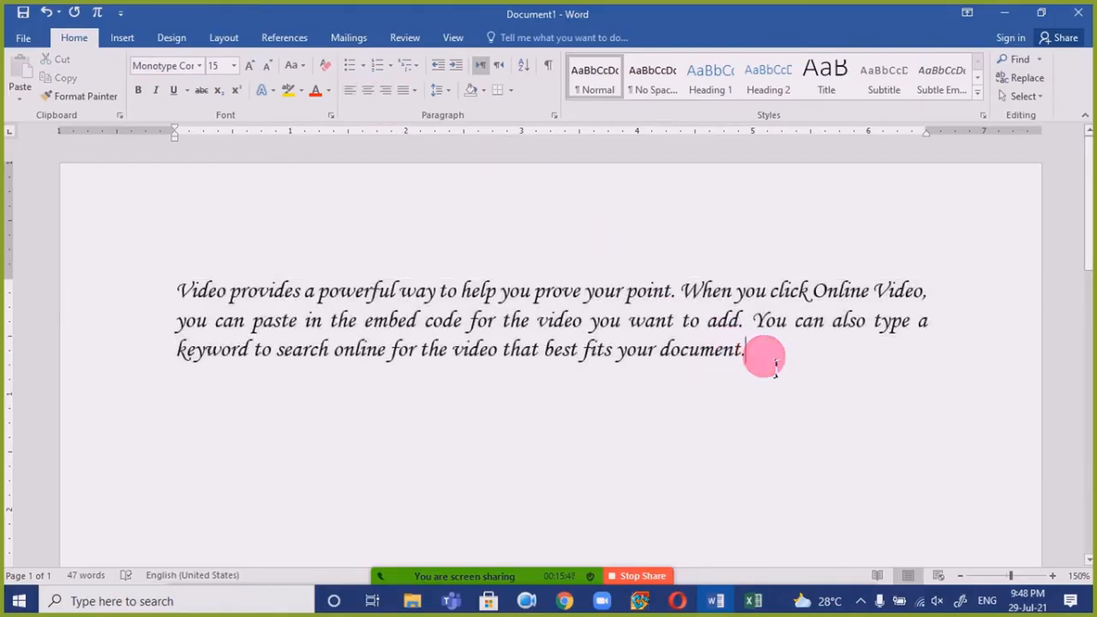
drag(774, 368, 49, 242)
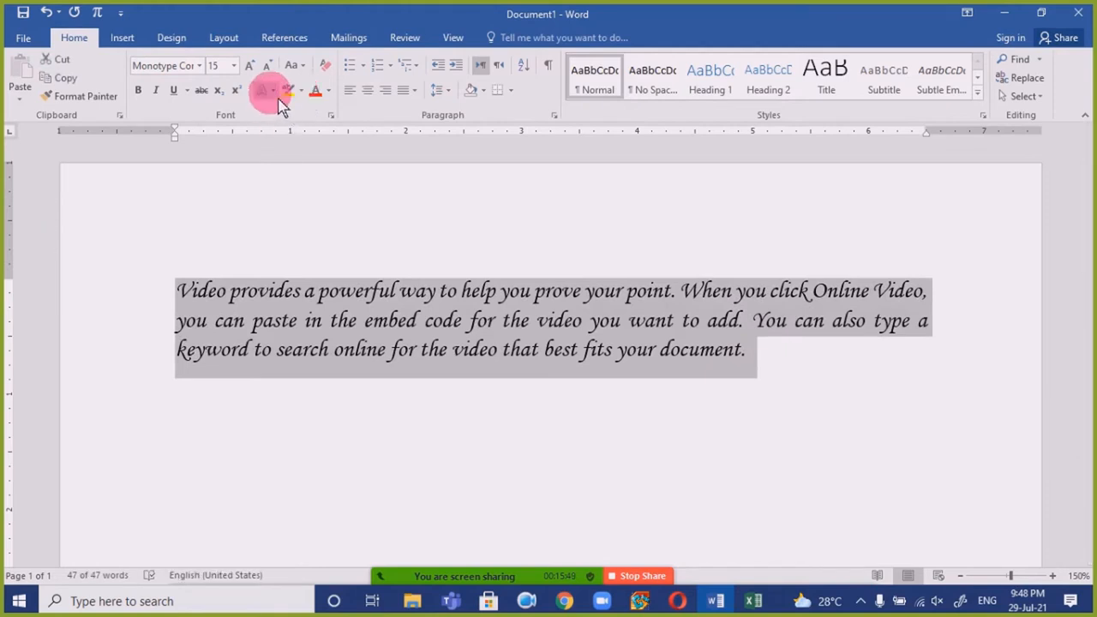
- Set the sample paragraph's font color to the standard purple and make its text bold
click(328, 90)
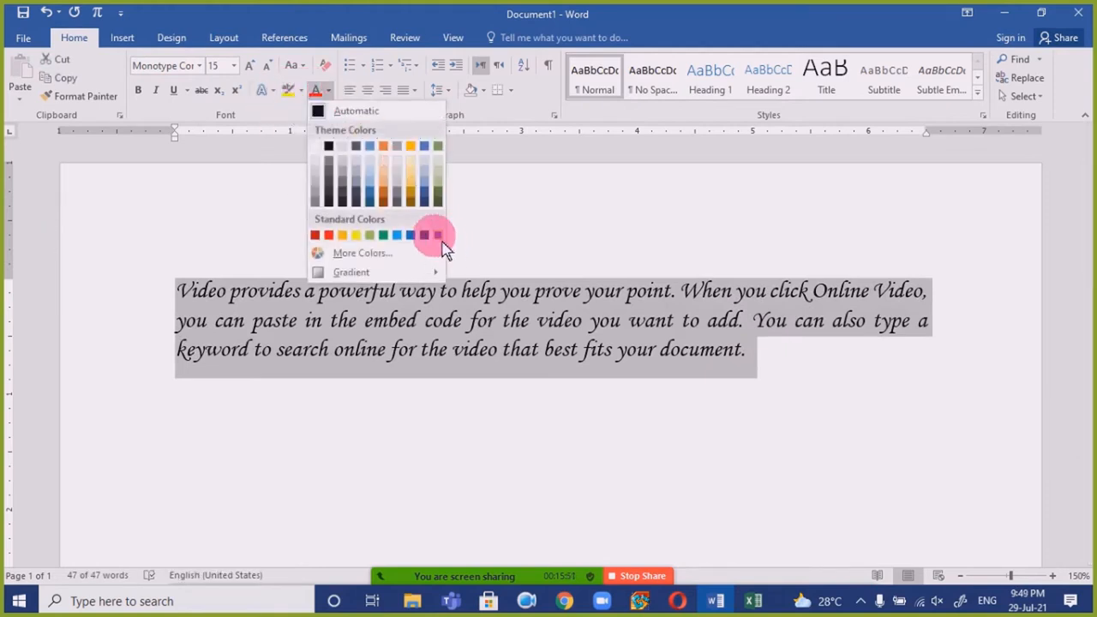
click(438, 237)
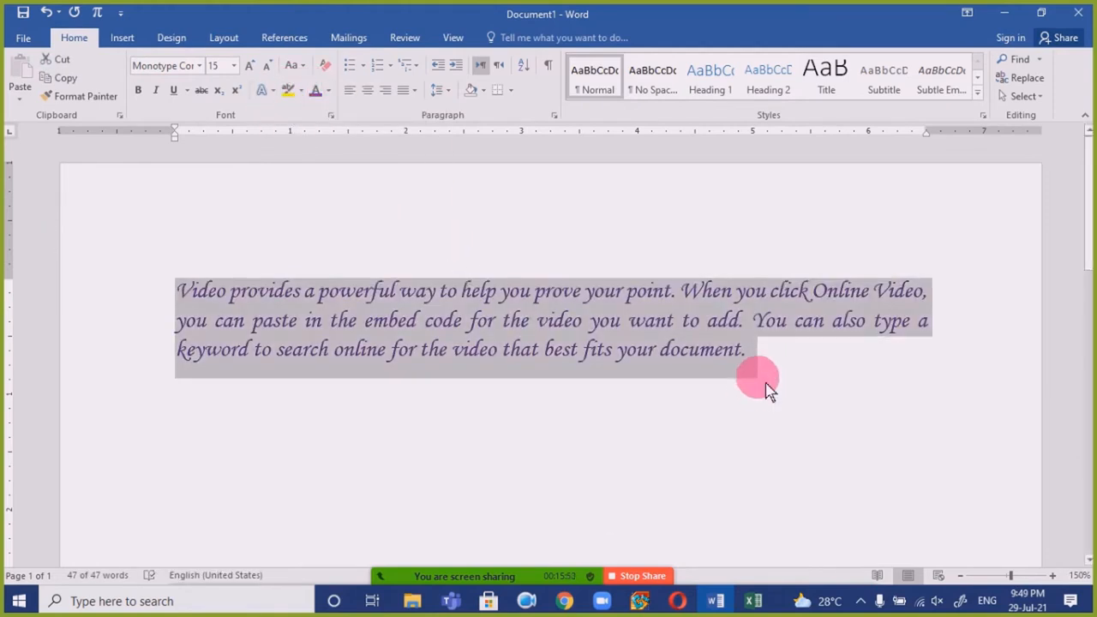
click(775, 385)
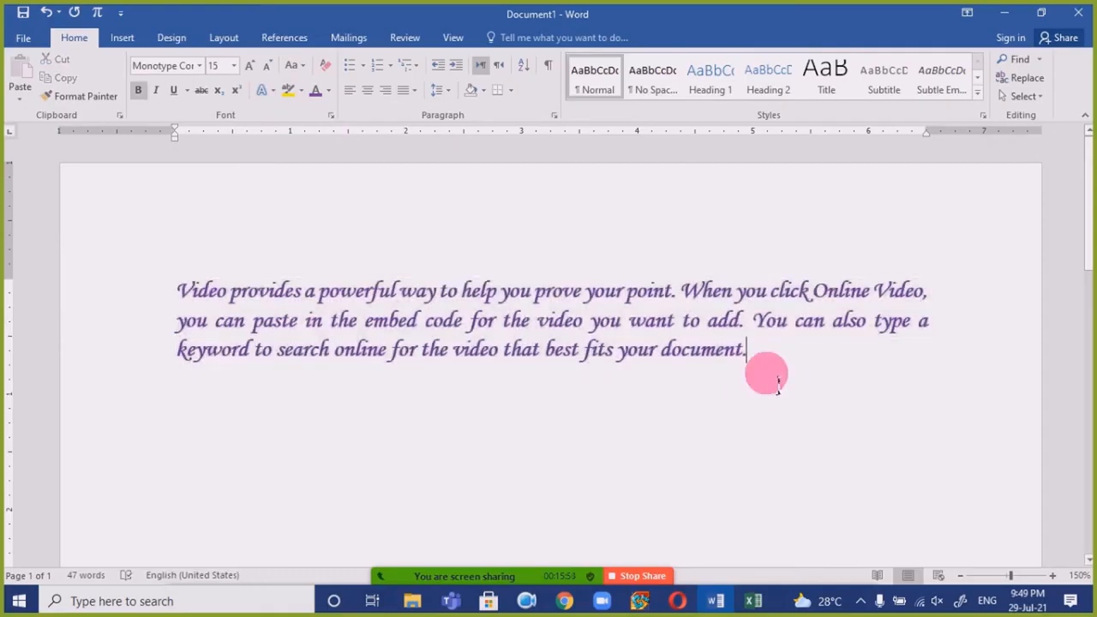
- Apply a double underline in red to the whole sample paragraph
key(ctrl+a)
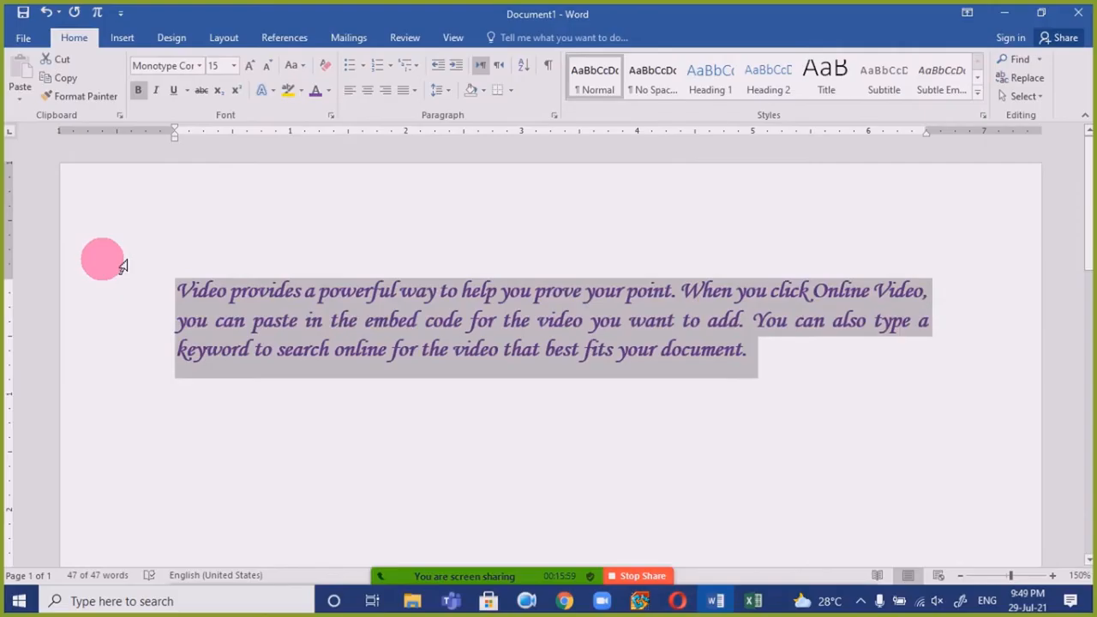
key(ctrl+u)
key(ctrl+d)
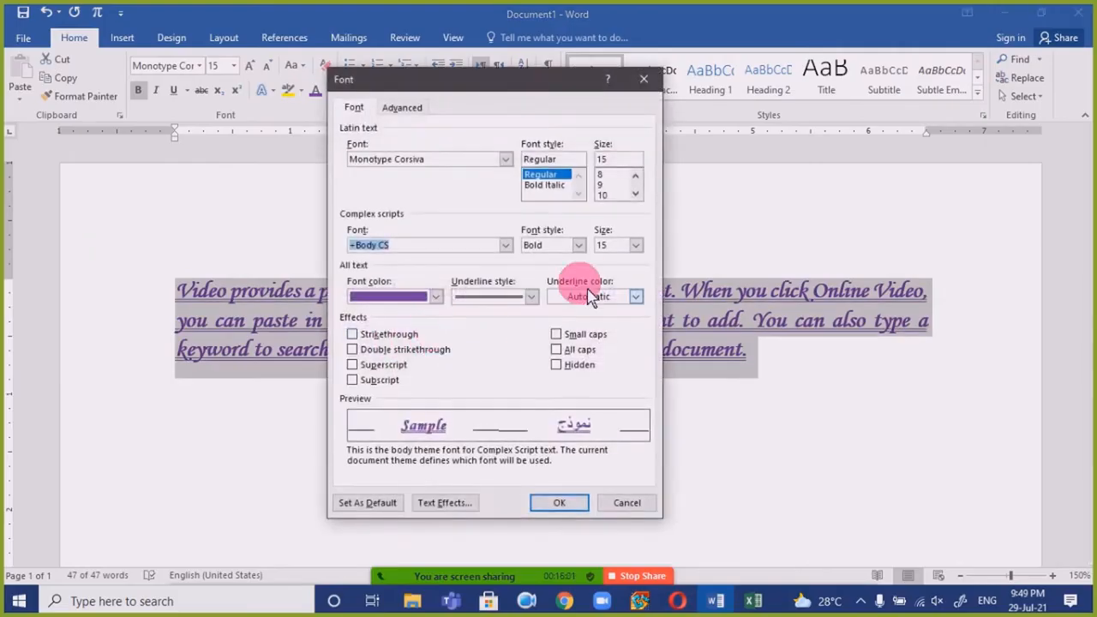
click(497, 297)
click(497, 297)
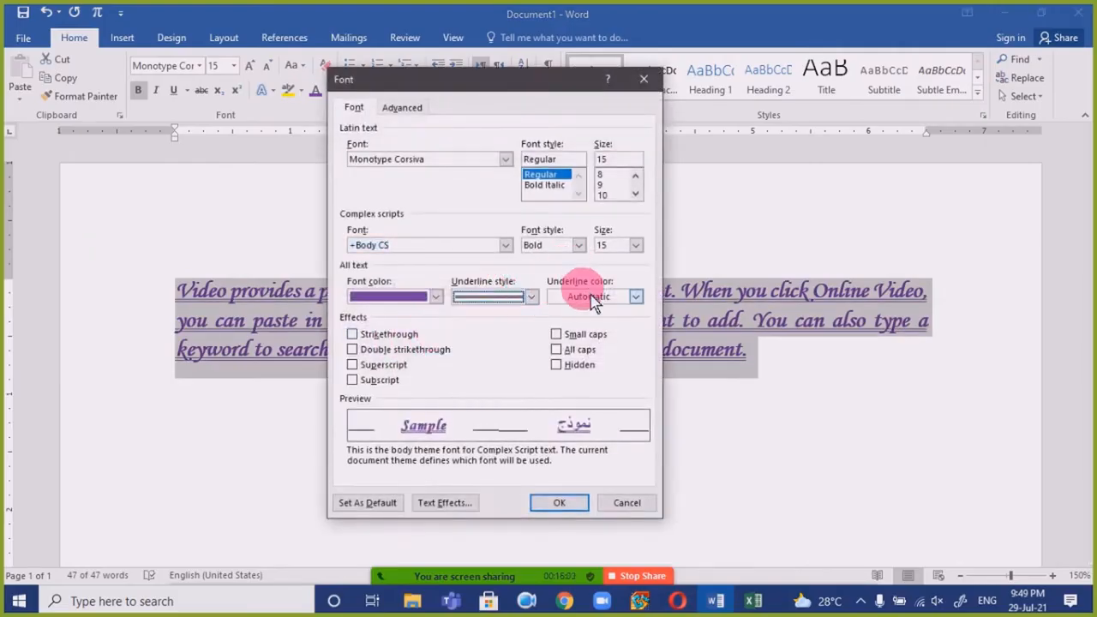
click(635, 296)
click(568, 439)
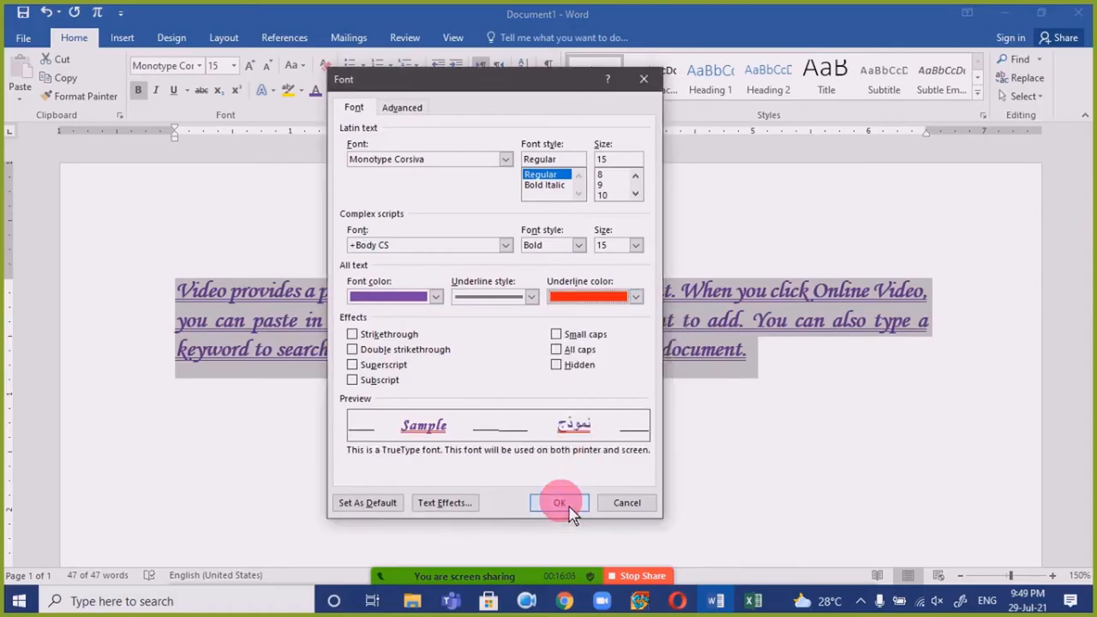
click(558, 502)
click(568, 391)
- Set the sample paragraph's font formatting as the default for all documents based on the Normal.dotm template
key(ctrl+a)
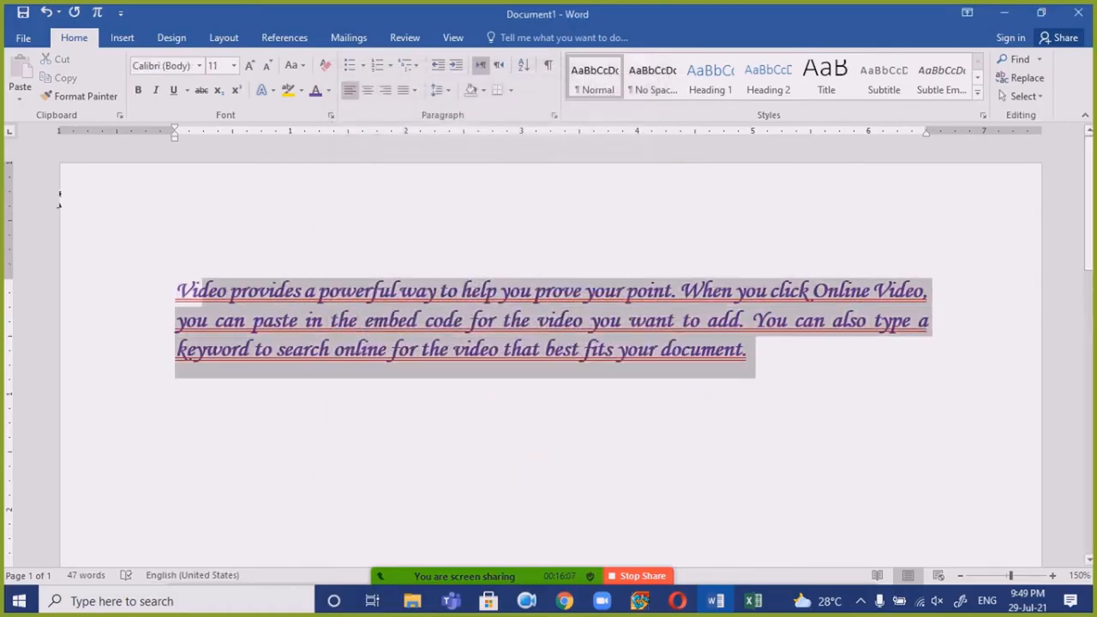
key(ctrl+d)
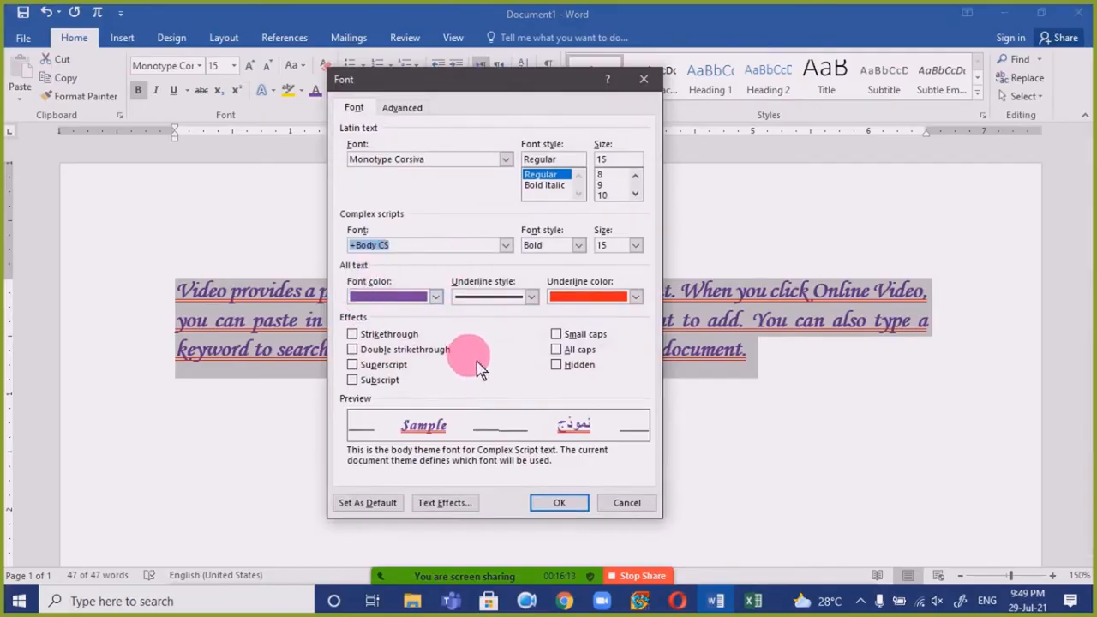
click(369, 503)
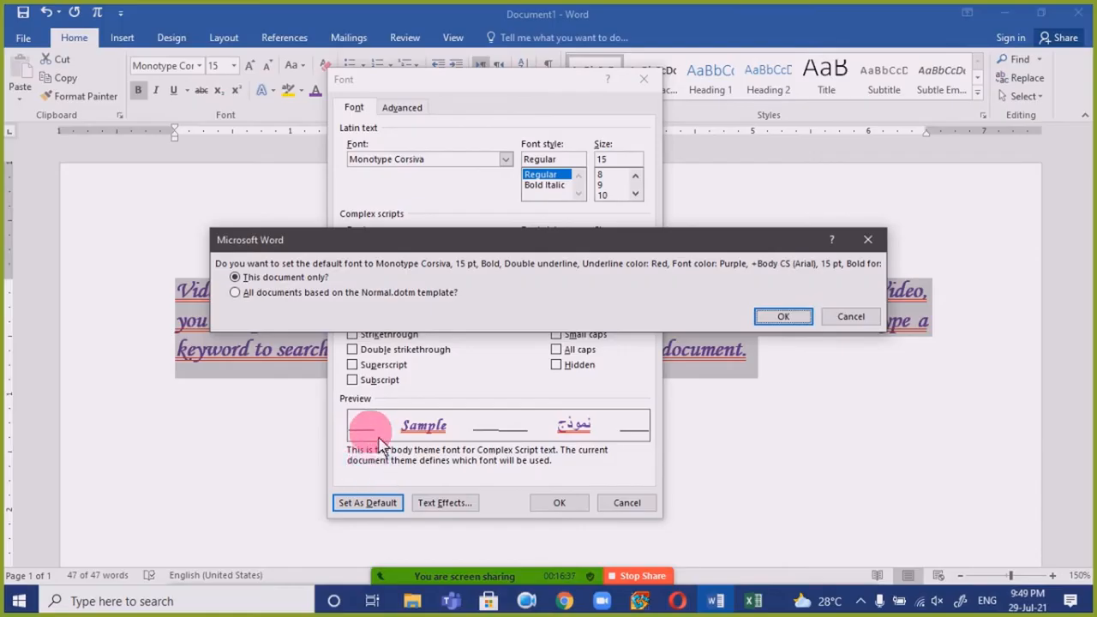
click(281, 293)
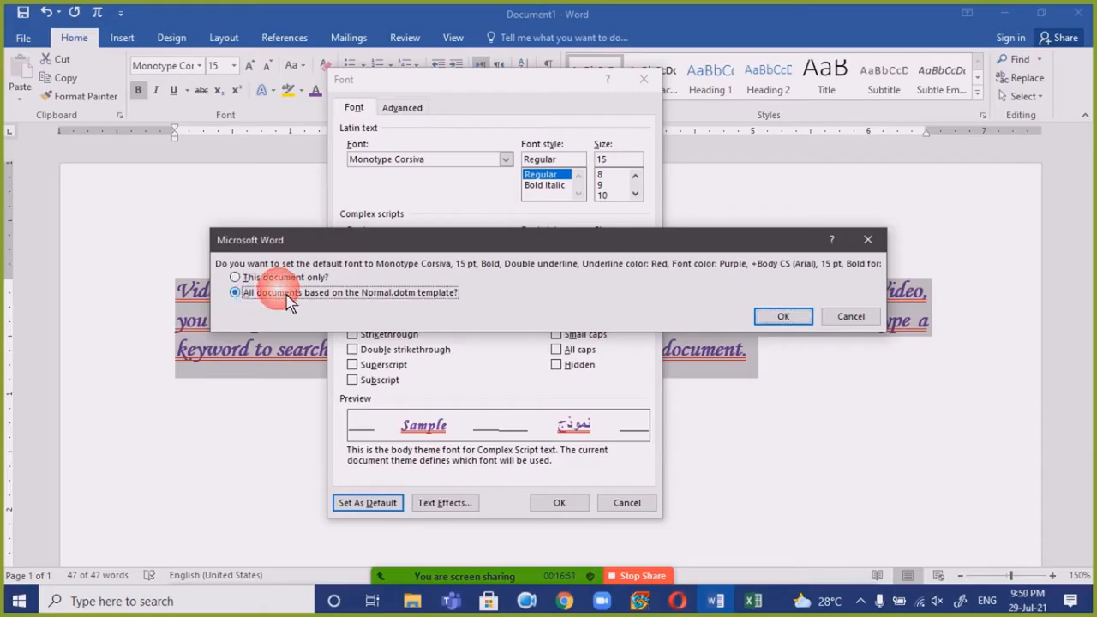
click(783, 317)
click(512, 364)
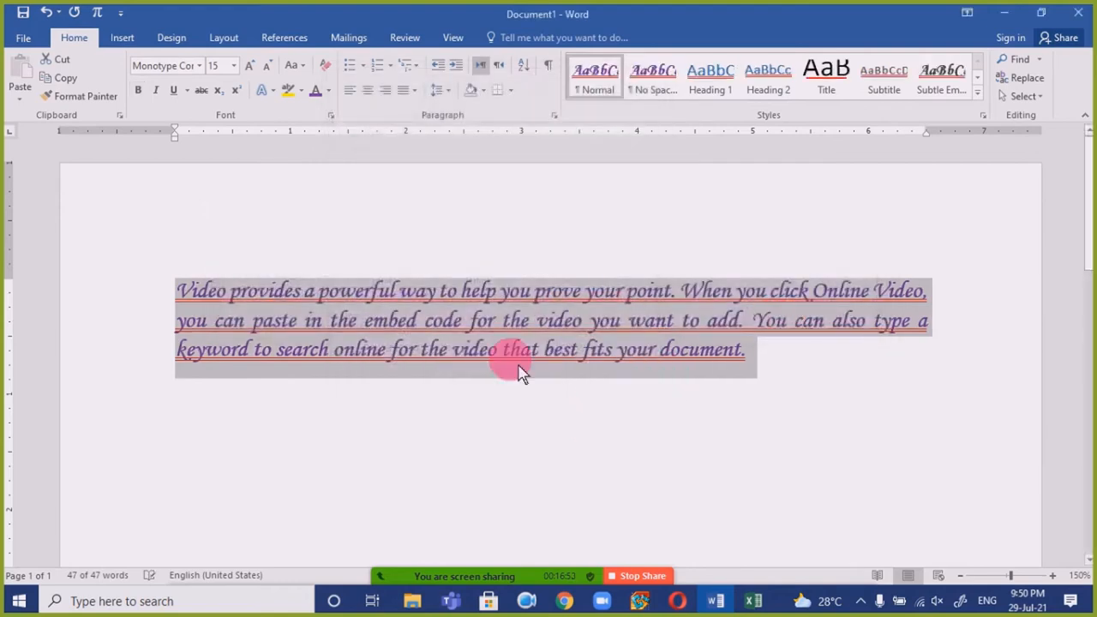
click(513, 363)
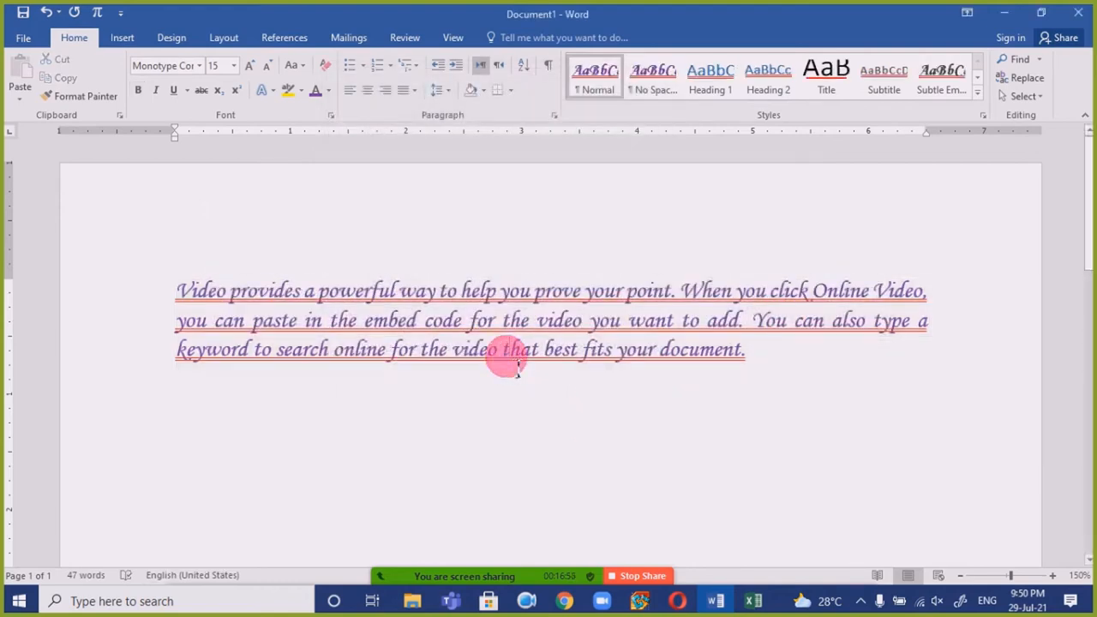
- Start saving the document, abandon the save, and close it without saving the changes
key(ctrl+s)
click(454, 225)
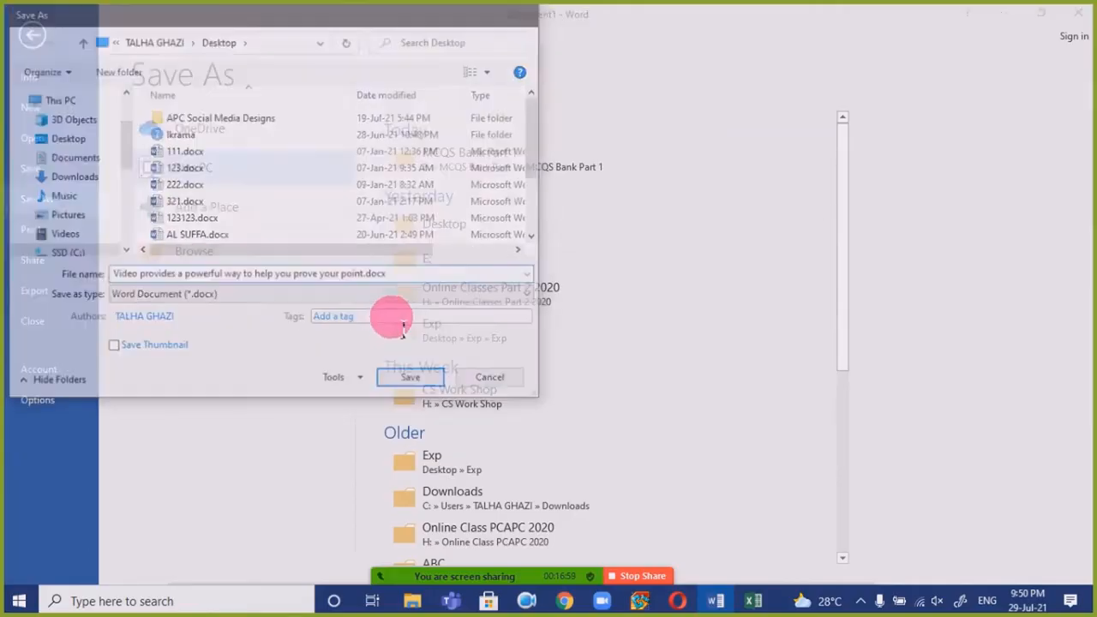
key(alt+F4)
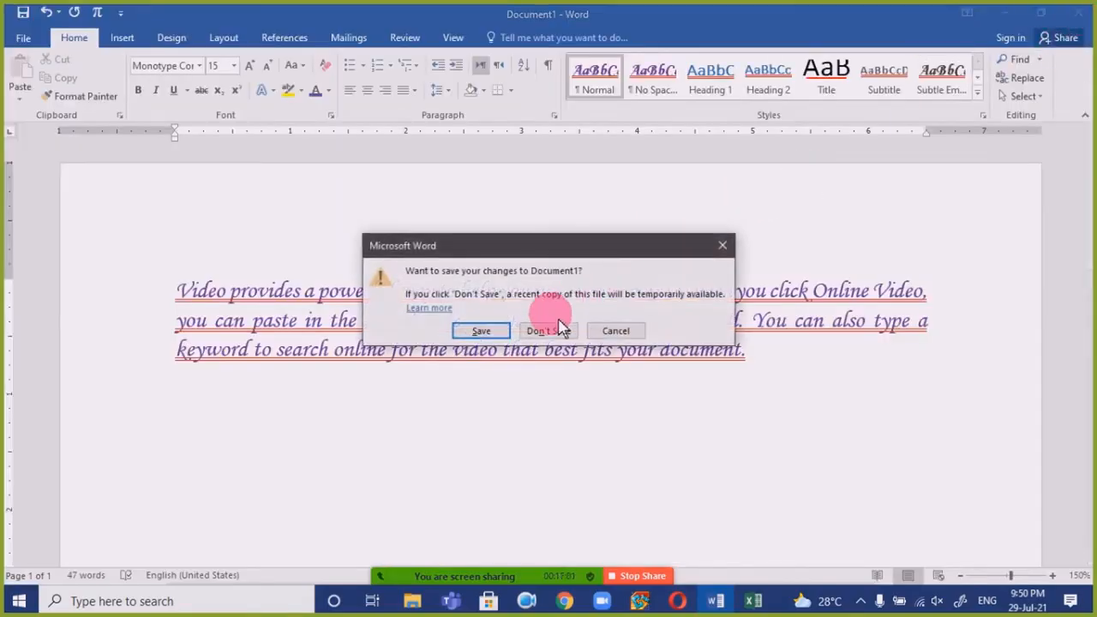
click(559, 330)
- Relaunch Word and create a new blank document
key(super+r)
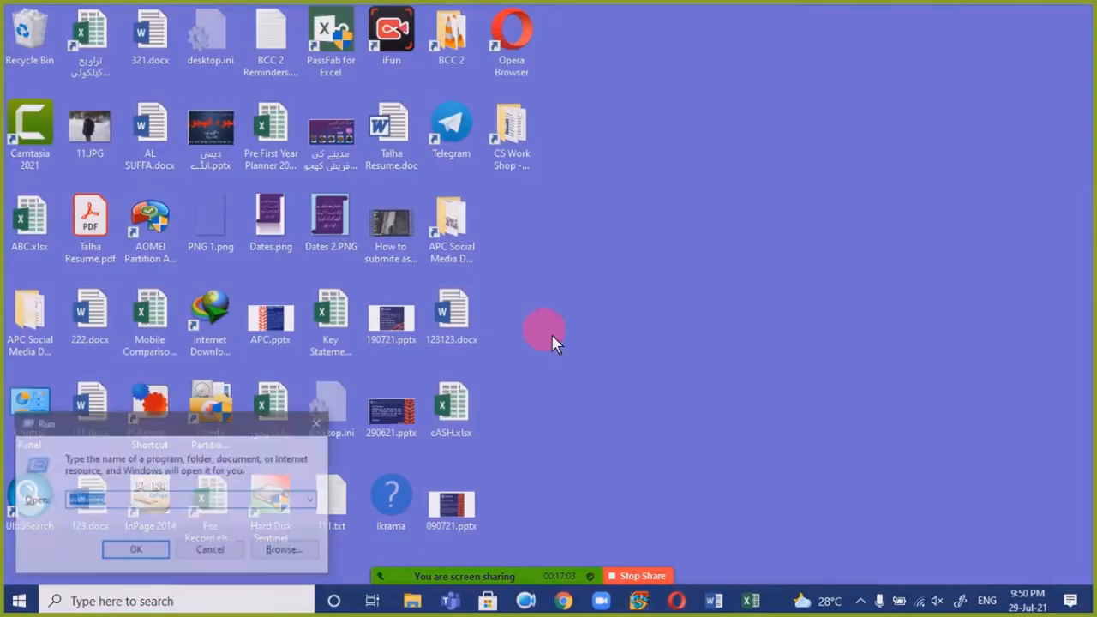
key(Return)
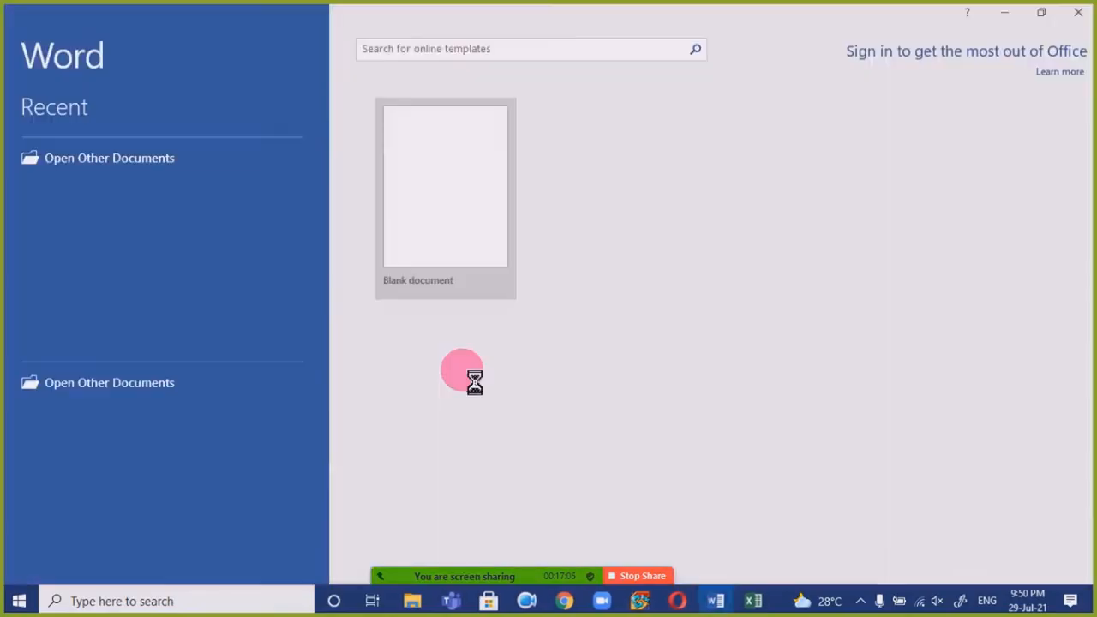
click(424, 252)
- Enter about two lines of random filler text in the default font and select it all to inspect its formatting
text(dsdsad)
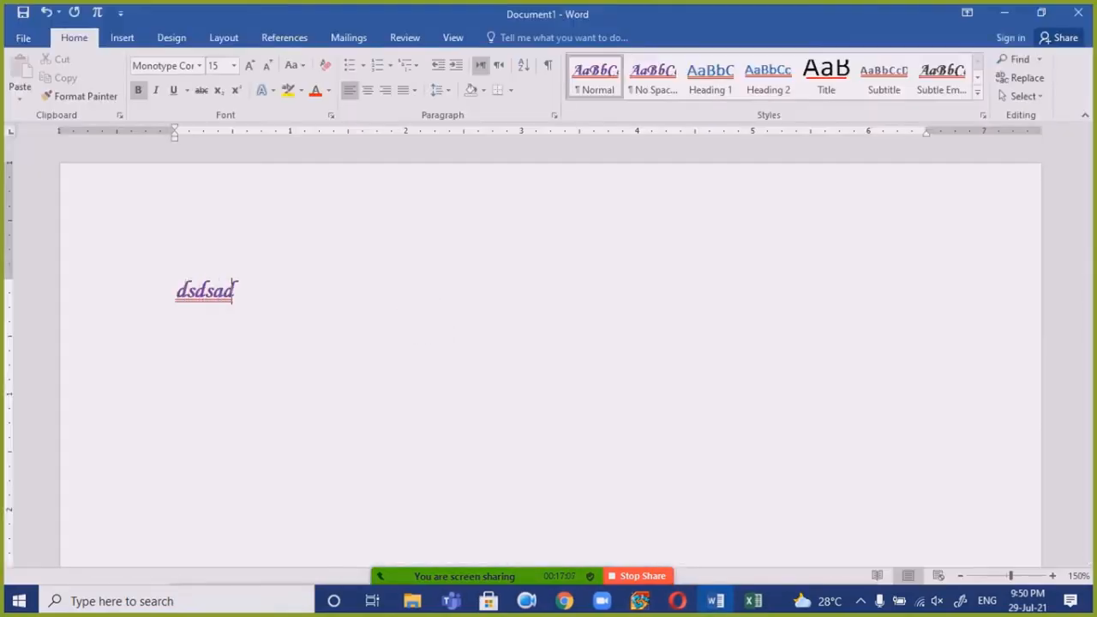
text(asdasdsa jsdh sakjdhk dsdsjhdksjd s dkjs)
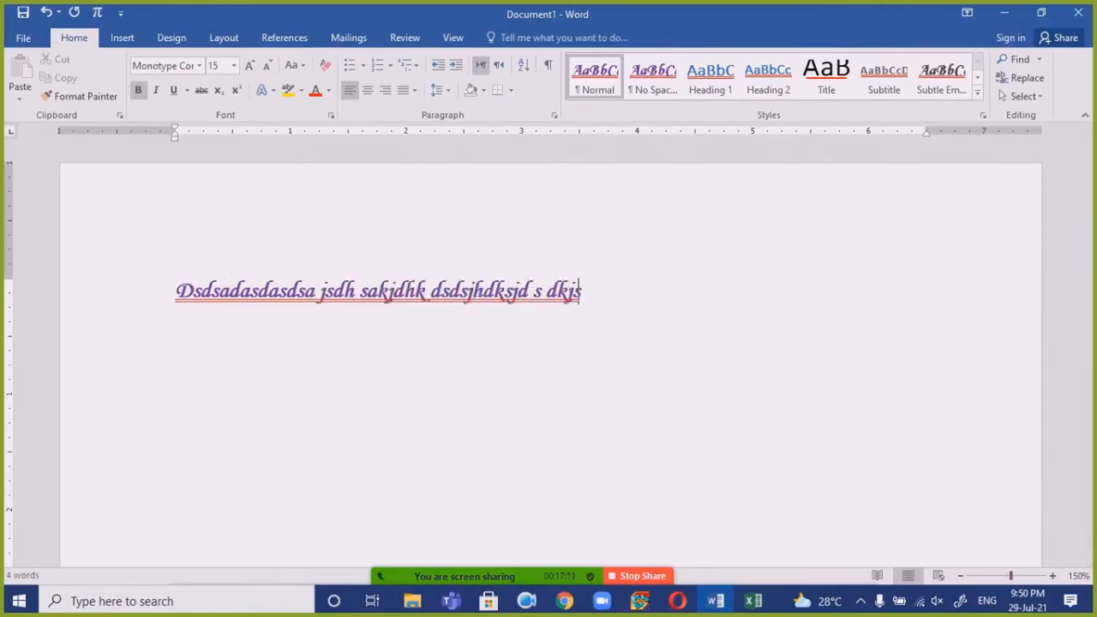
text(hdkjs s kj s)
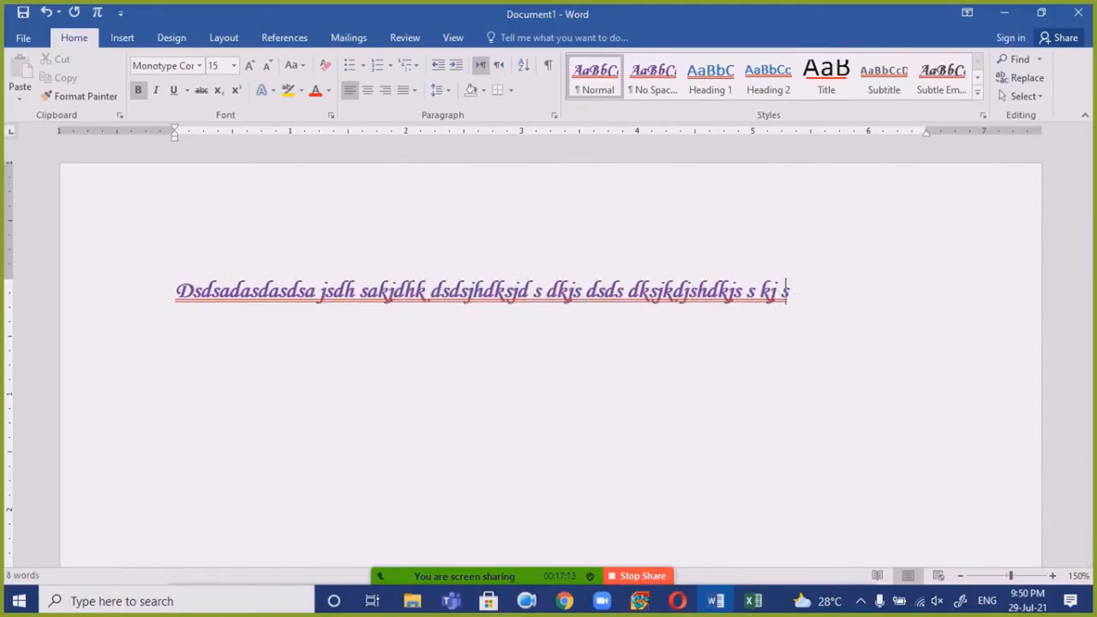
text(kd skdjh sjd hskjd ksjhd kjs dksh dks dks kd sk sk ksd jks)
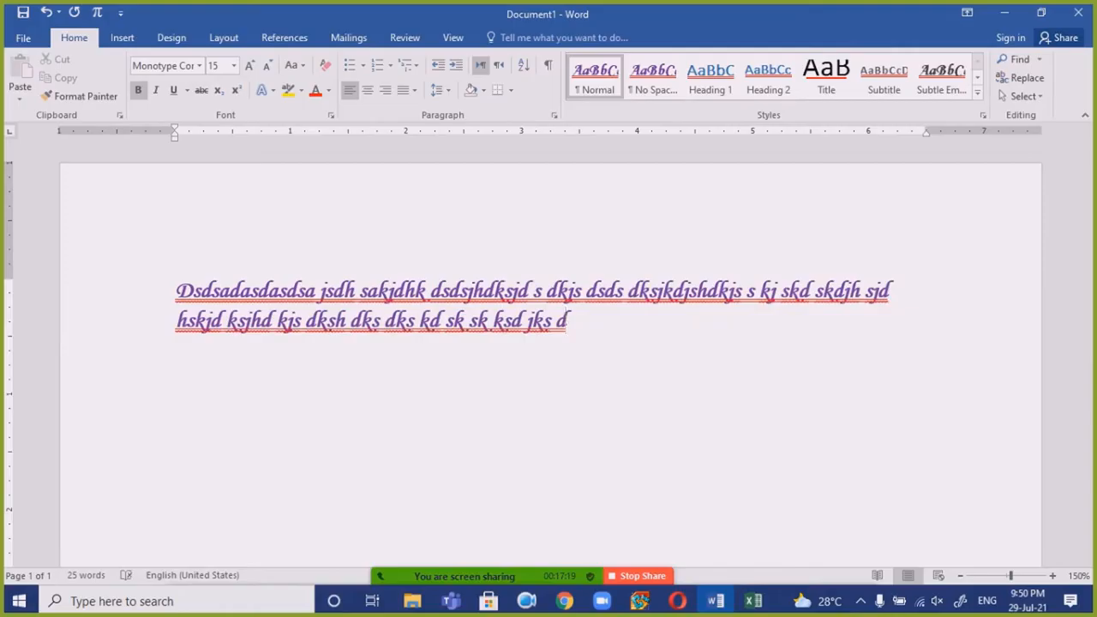
text(dhskdjs)
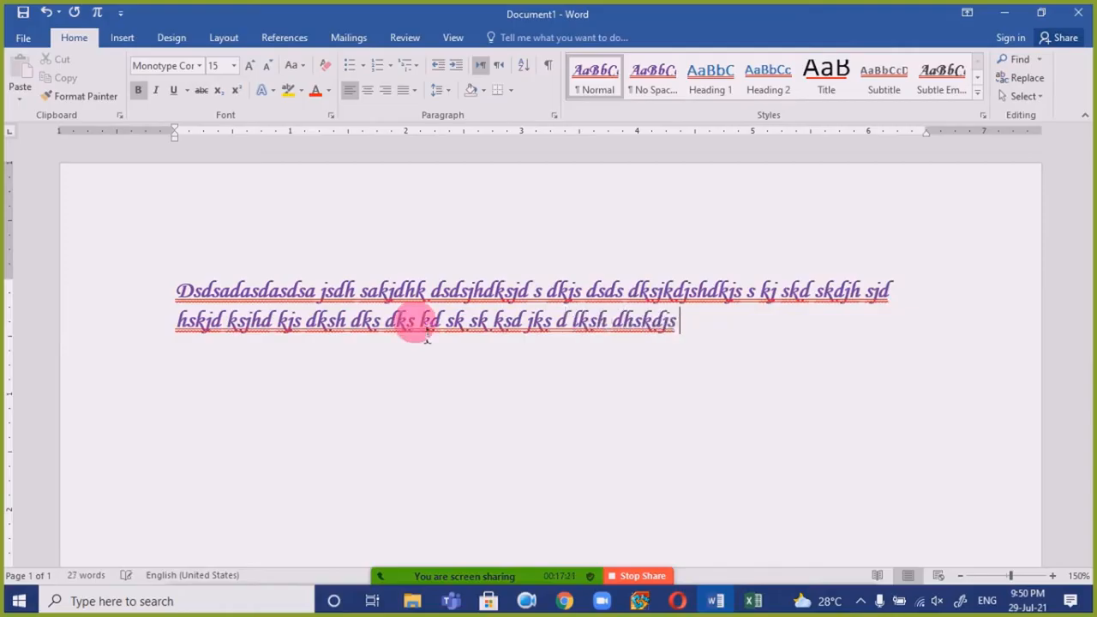
key(ctrl+a)
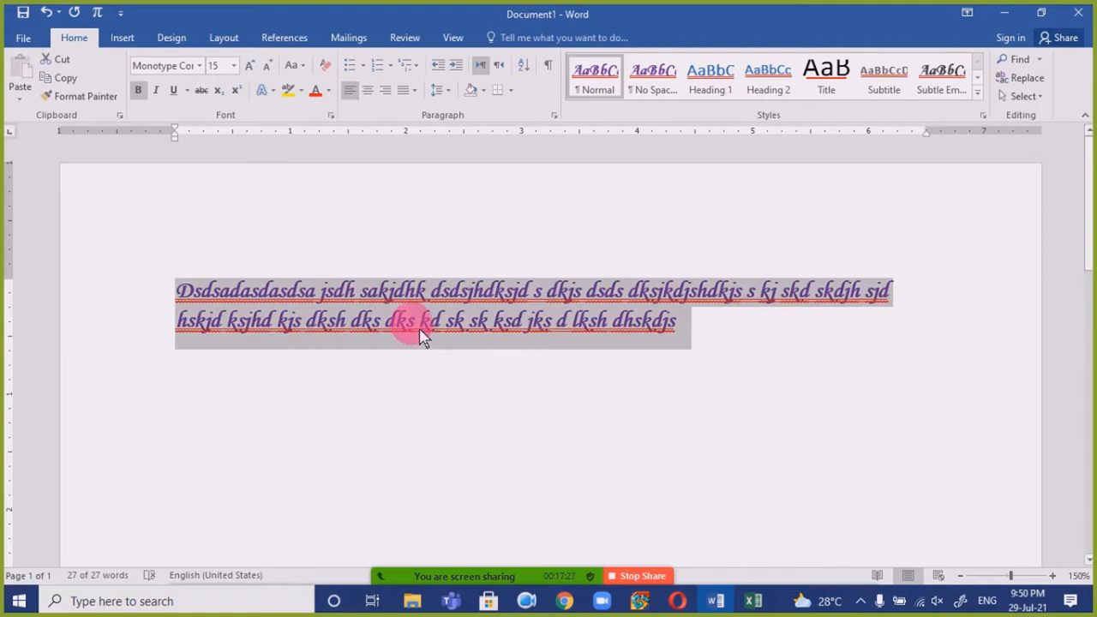
click(683, 335)
drag(712, 343, 53, 249)
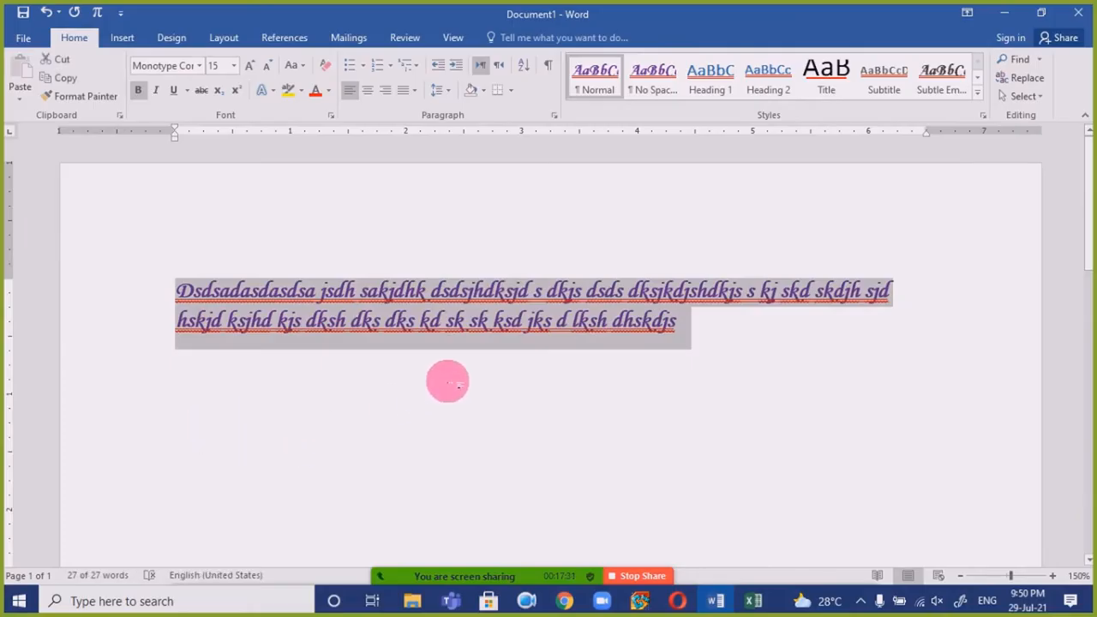
click(711, 315)
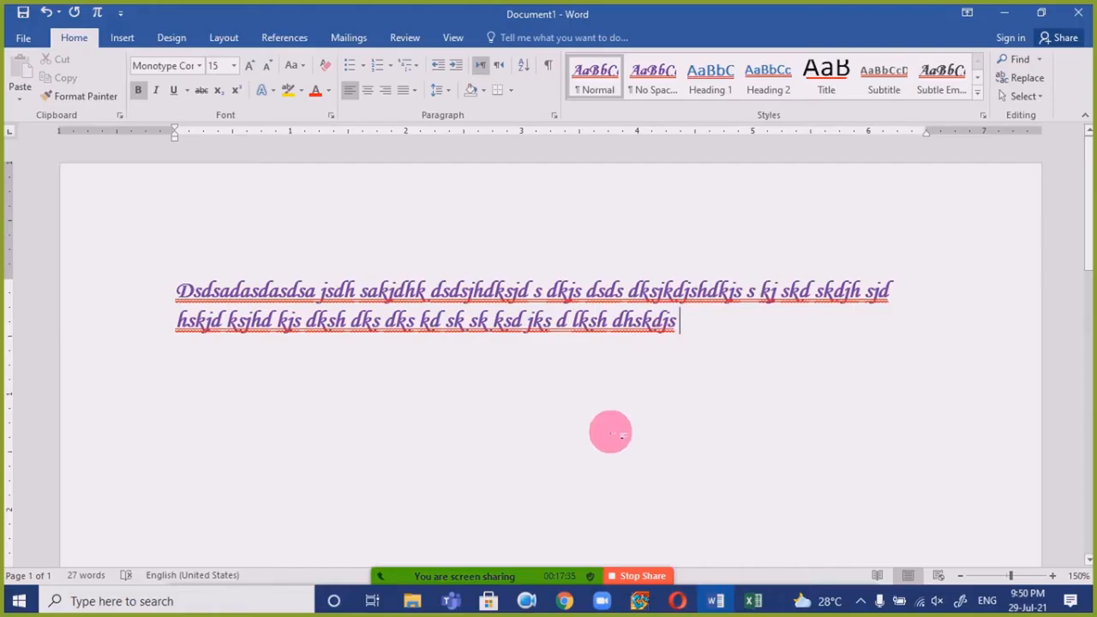
- Close the filler document without saving and start Word again with a new blank document
click(1077, 13)
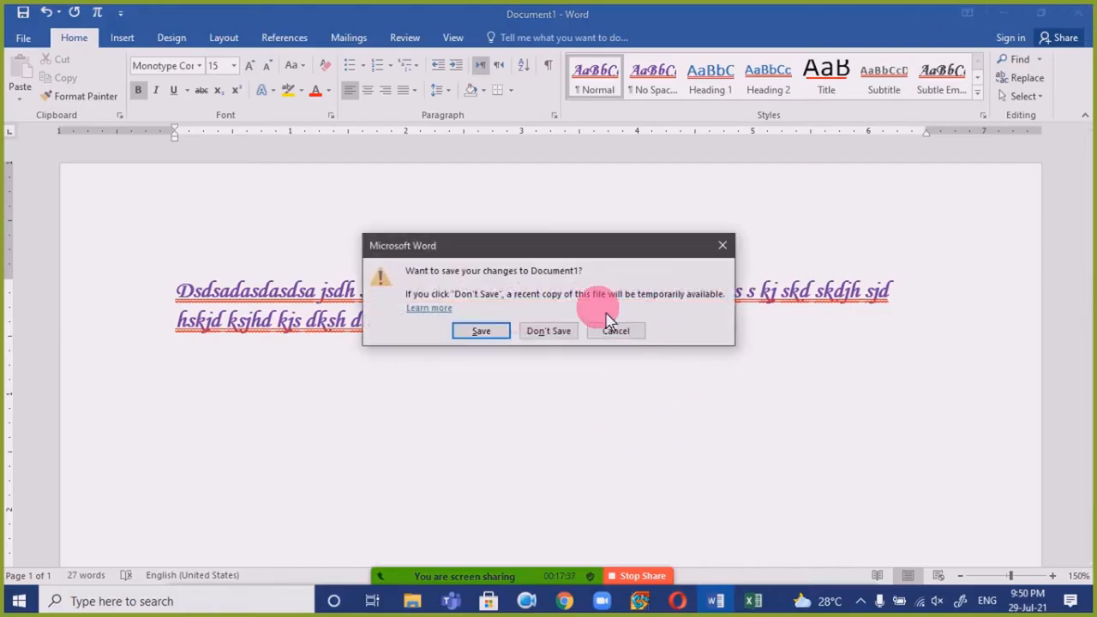
click(565, 332)
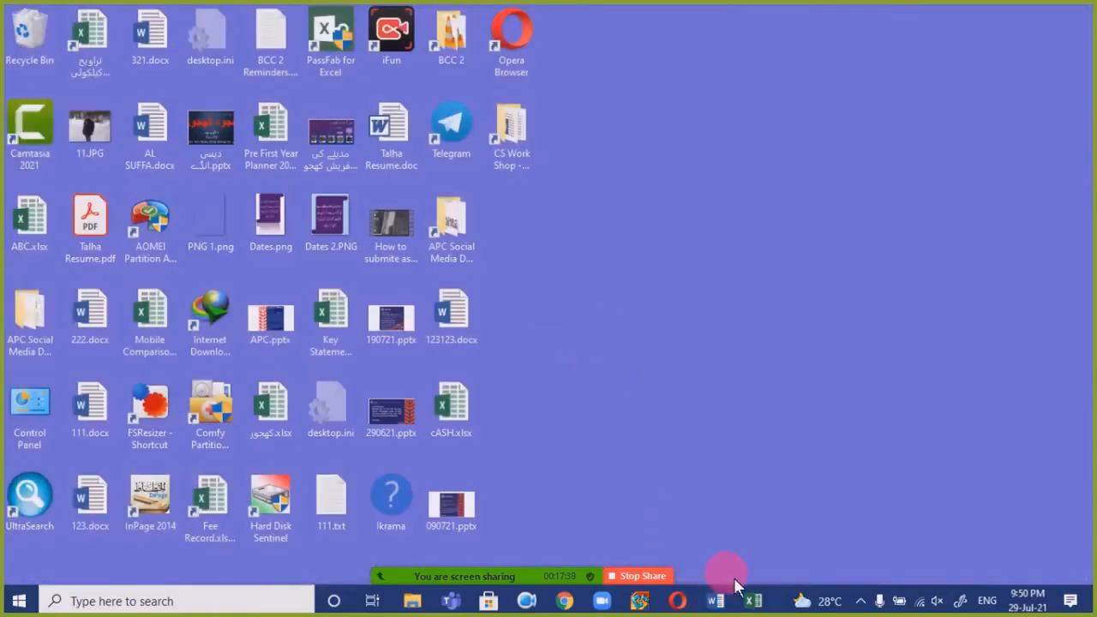
click(716, 601)
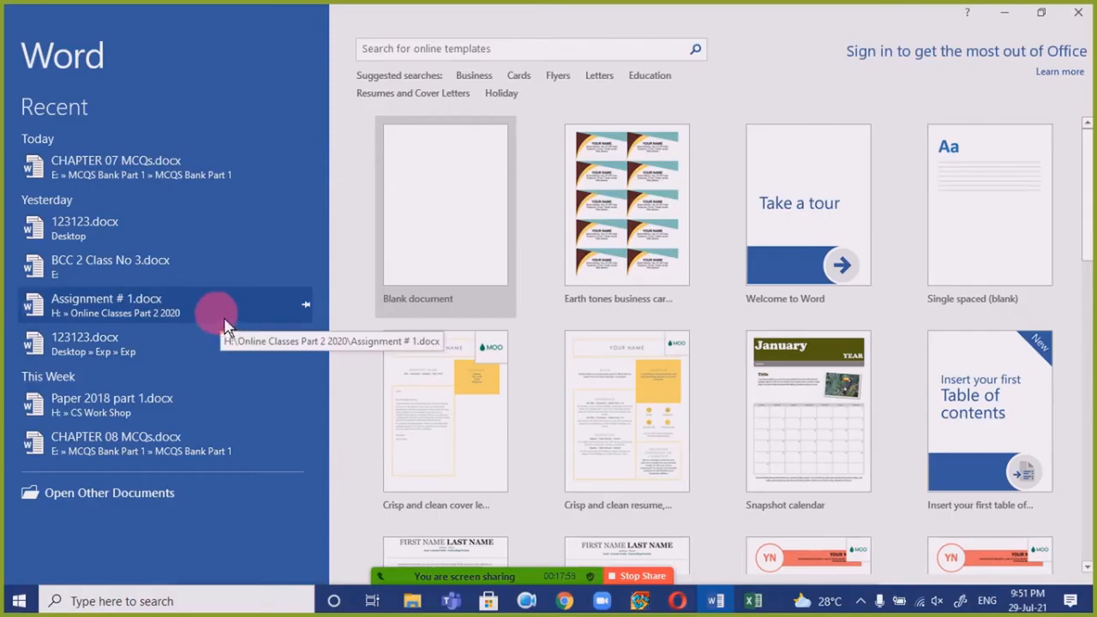
click(1076, 12)
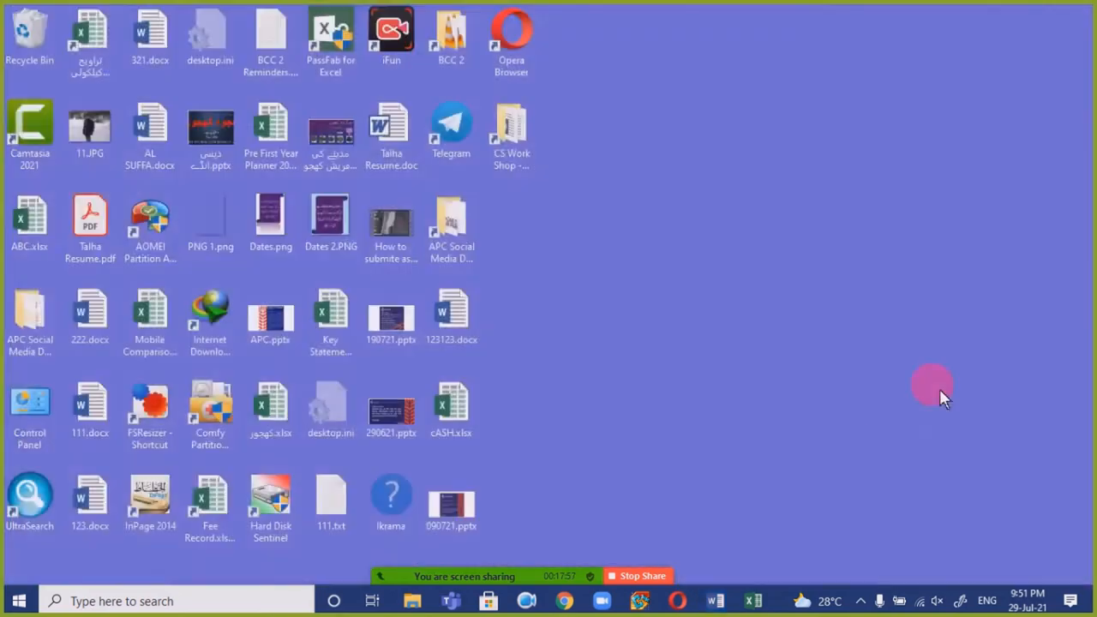
click(720, 603)
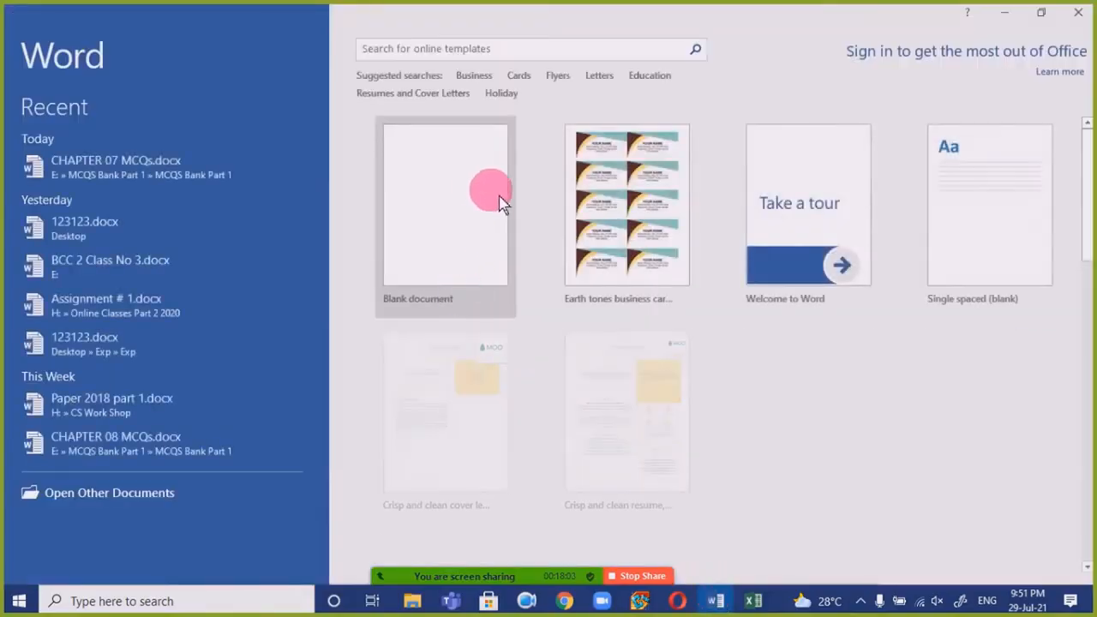
click(497, 203)
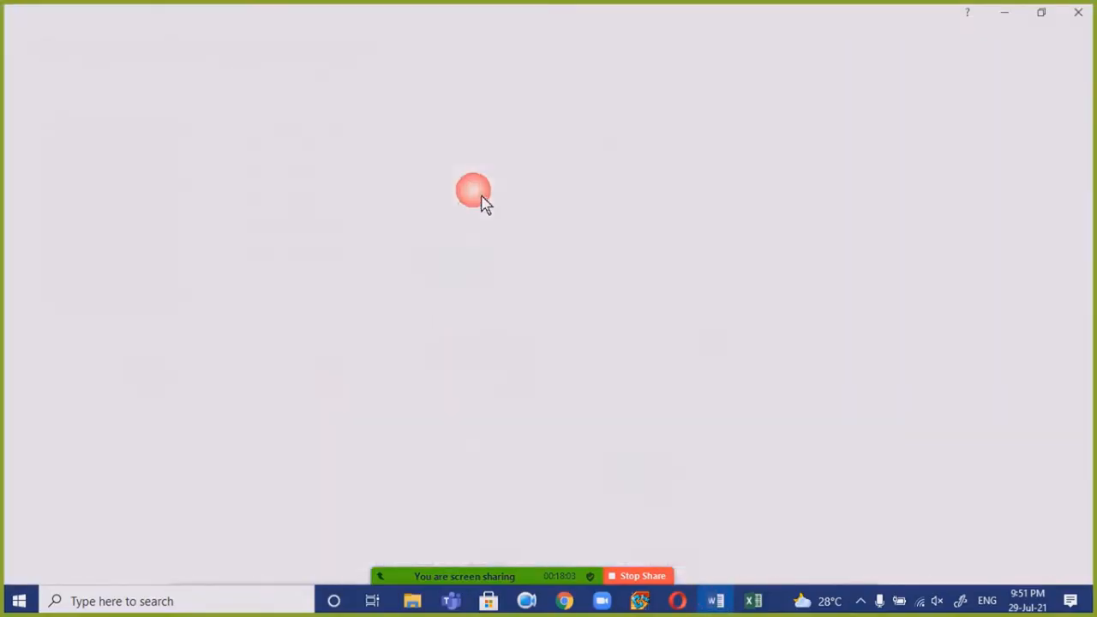
- Insert a single paragraph of sample text with =rand(1) in the new document and select all of it
text(=)
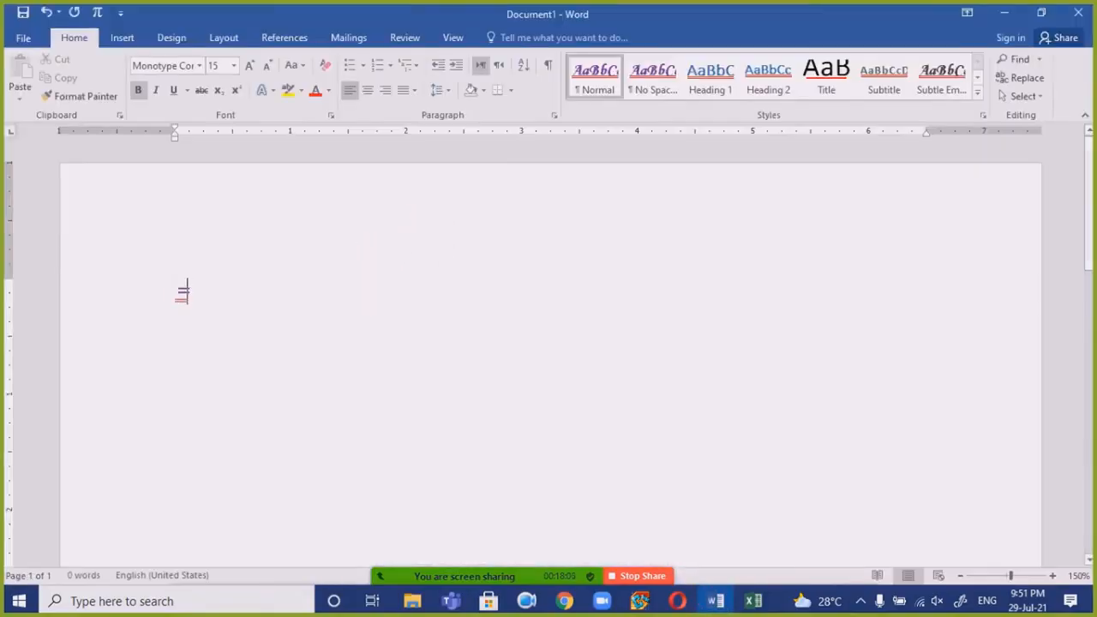
text(rand())
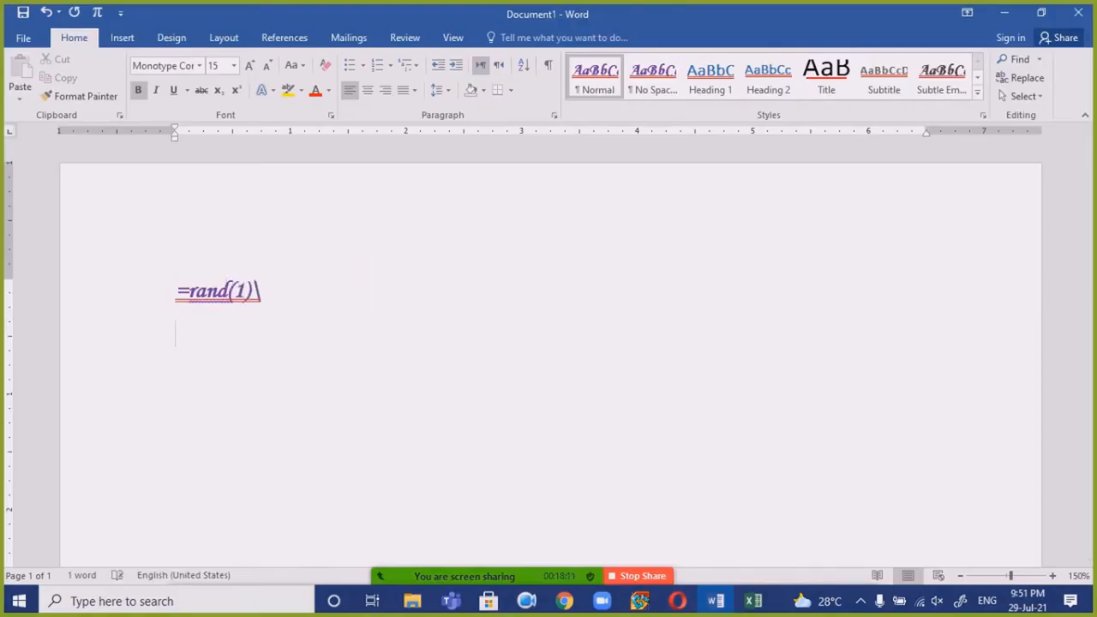
key(Return)
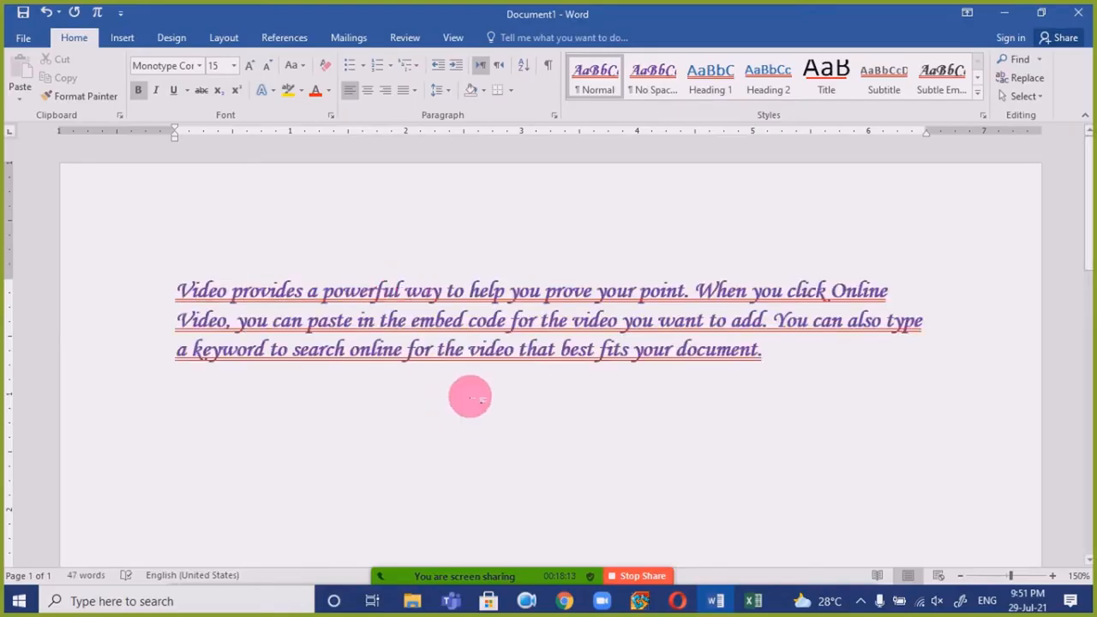
drag(792, 384, 39, 207)
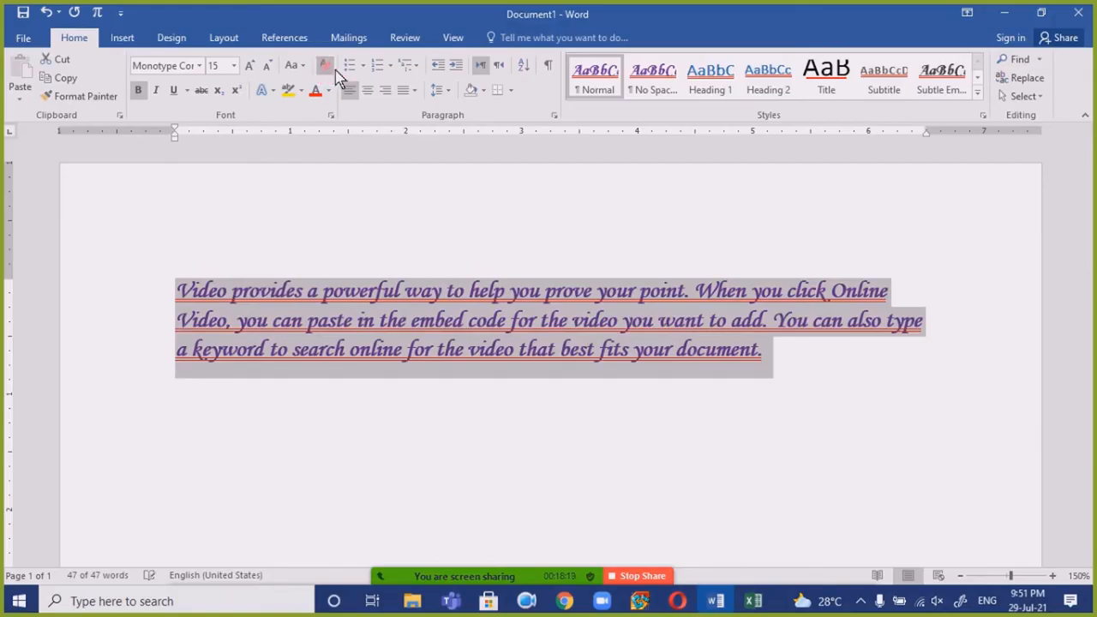
- Set the font of the whole sample paragraph to Calibri Light at size 11
click(341, 290)
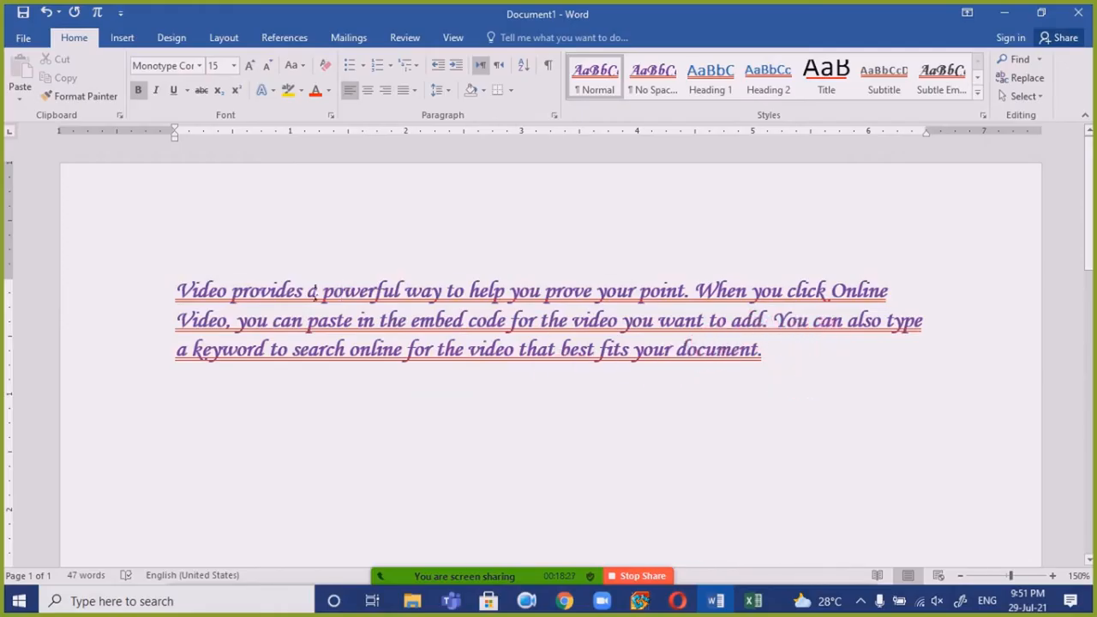
key(ctrl+a)
click(180, 66)
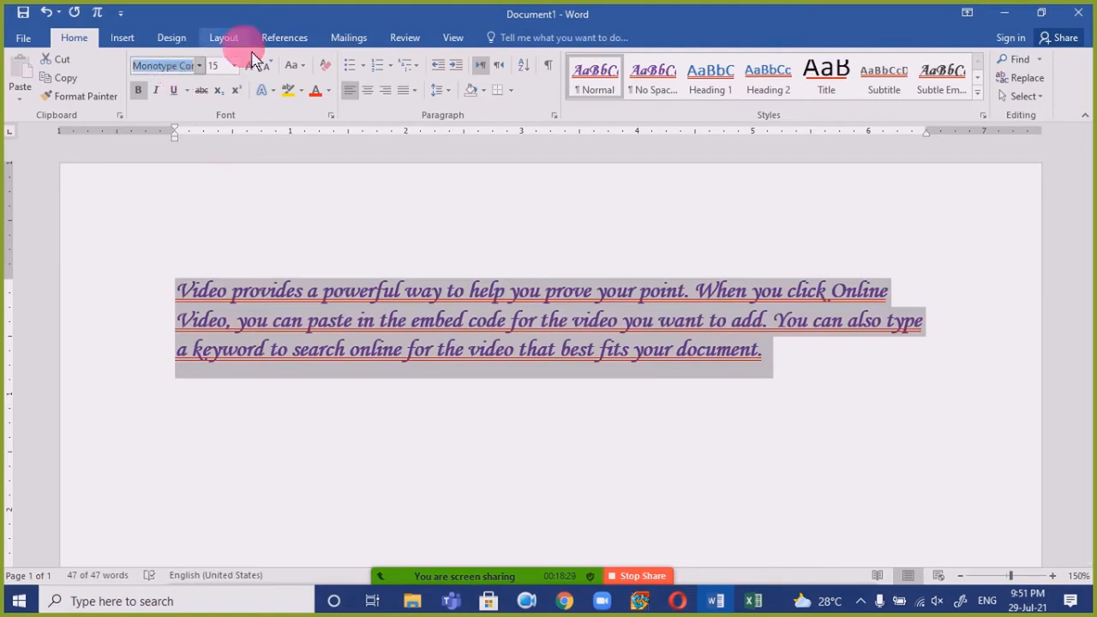
text(Calibri Light)
key(Return)
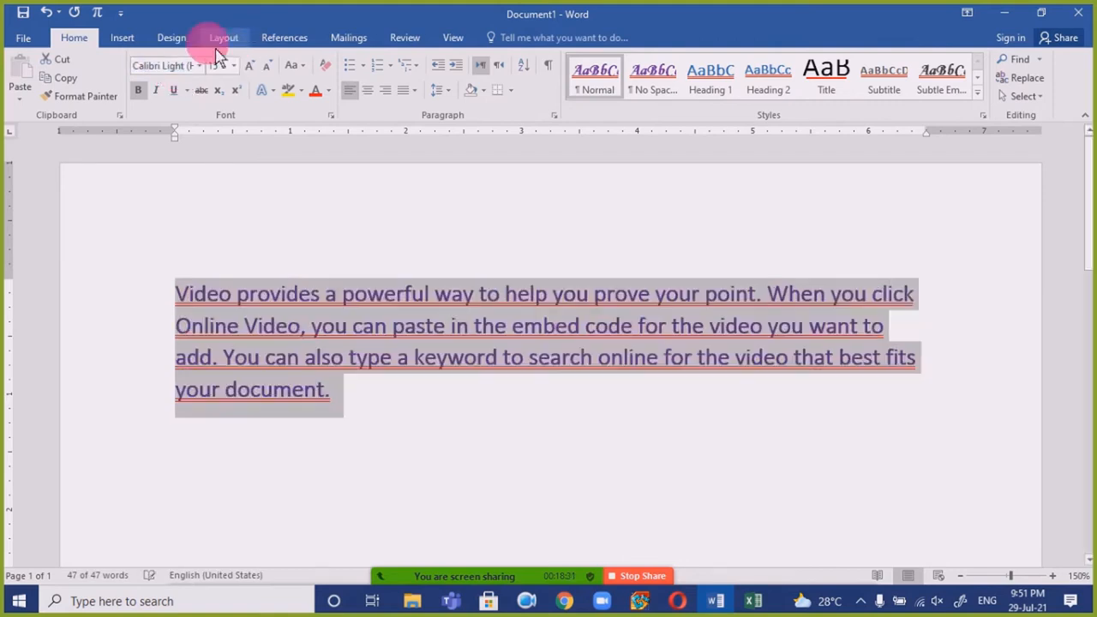
click(216, 66)
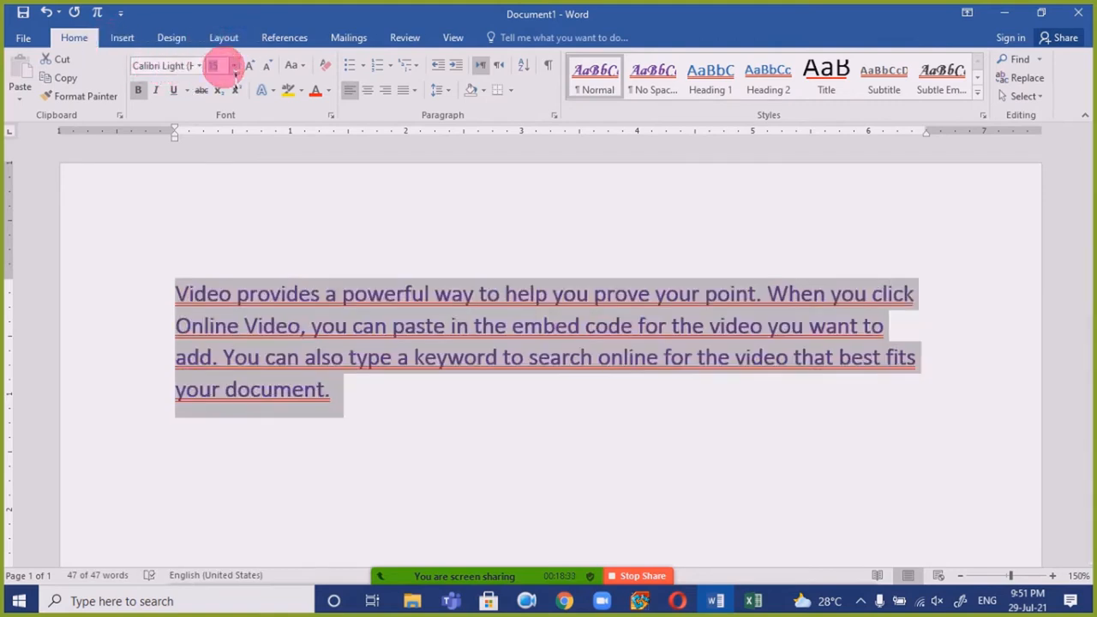
text(11)
key(Return)
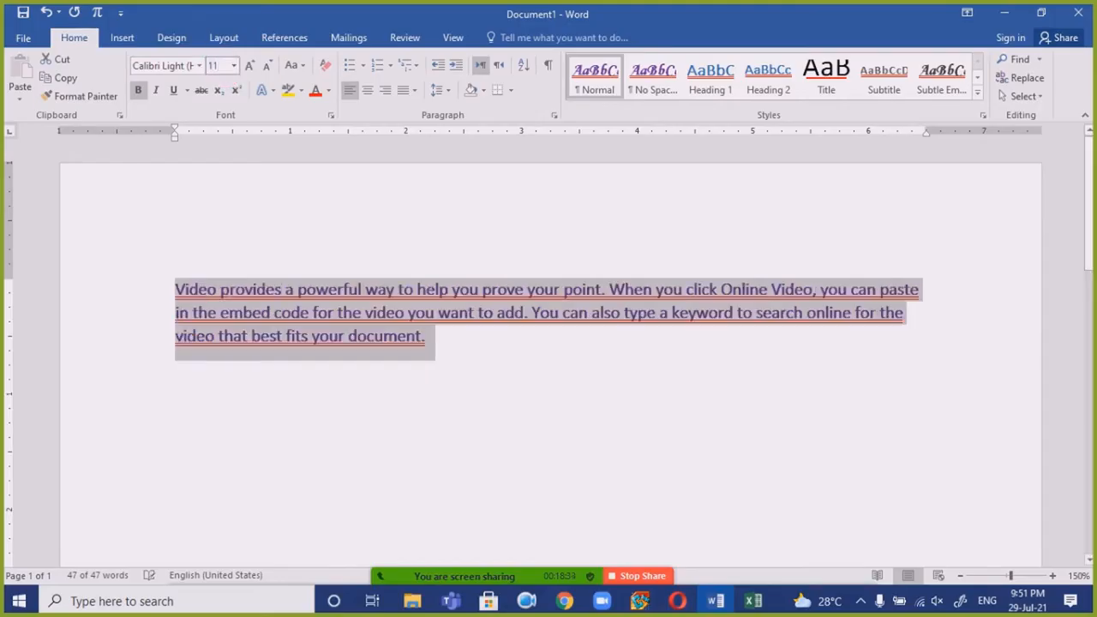
- Change the paragraph's font color to black and remove its underline
click(329, 90)
click(332, 148)
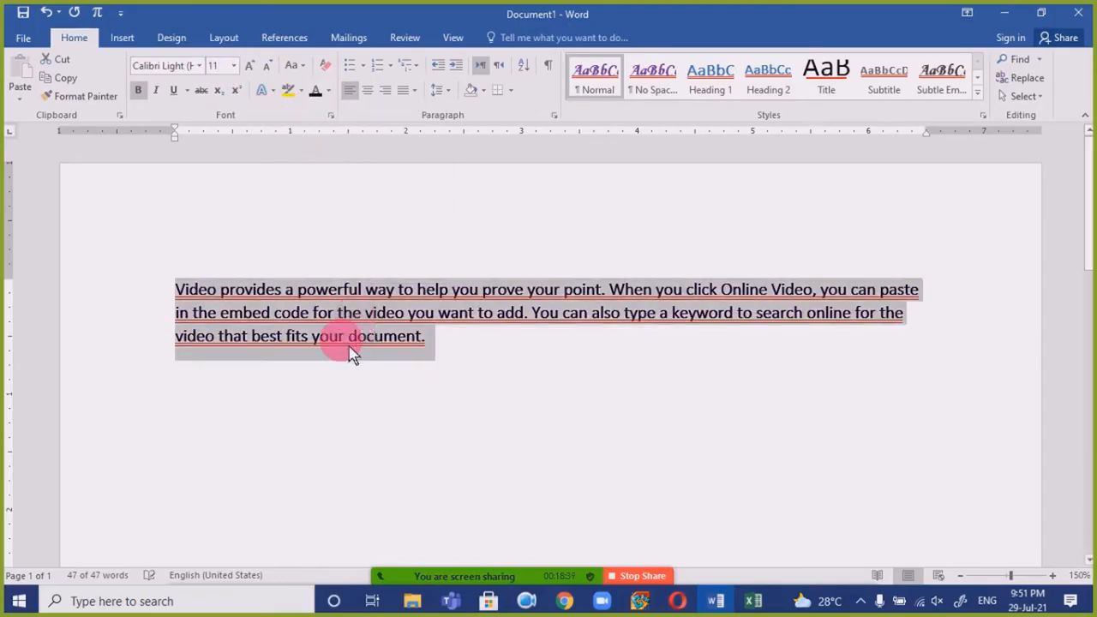
click(174, 91)
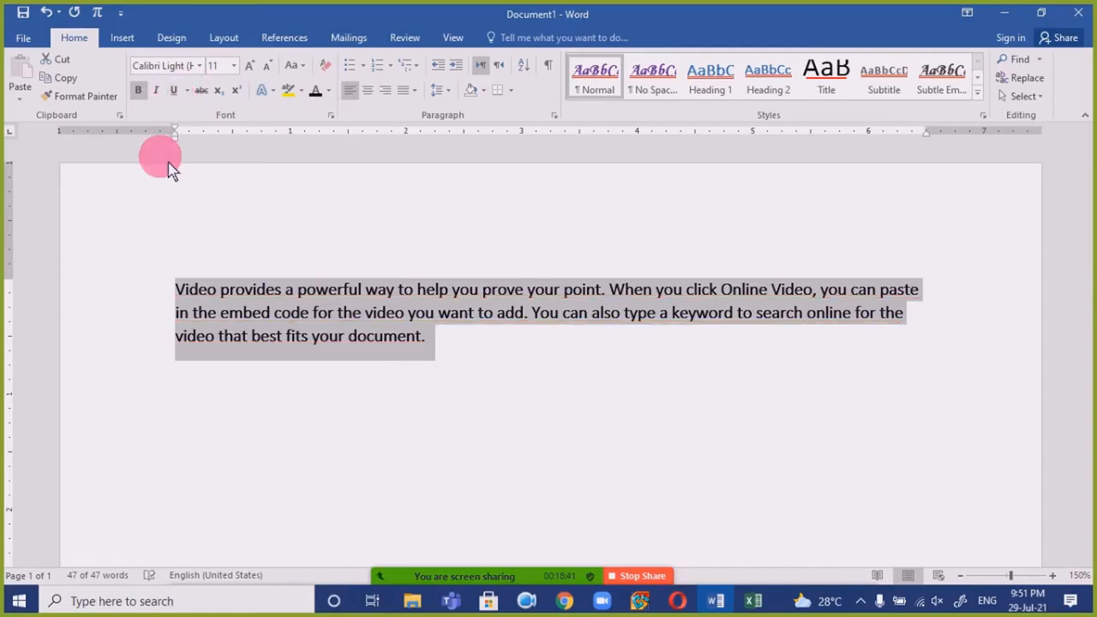
- Undo the paragraph's manual font, size, color and underline changes to restore the earlier formatting
click(416, 335)
drag(275, 324, 14, 192)
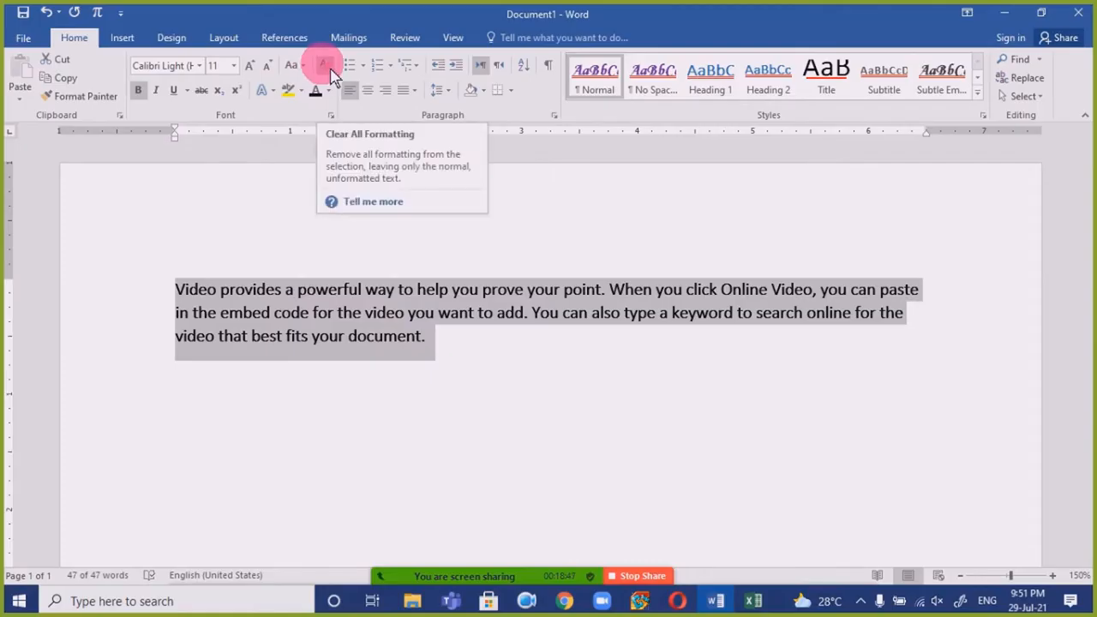
key(ctrl+z)
click(287, 319)
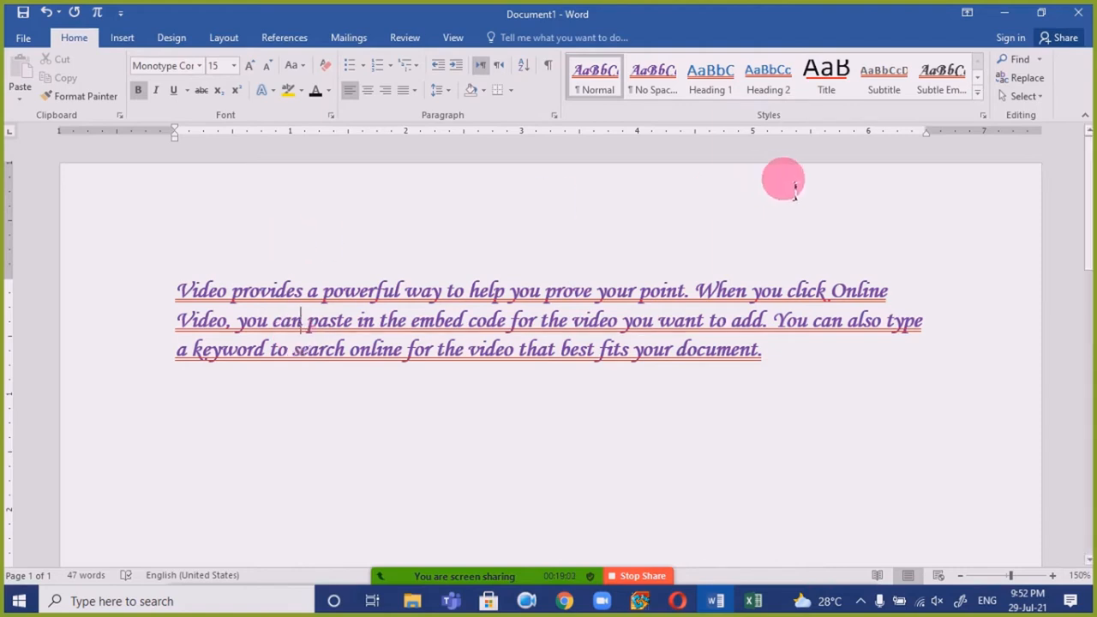
- Switch to the Zoom meeting chat, move its window off the sample text, check the messages and minimize it
mouse_move(582, 565)
click(855, 563)
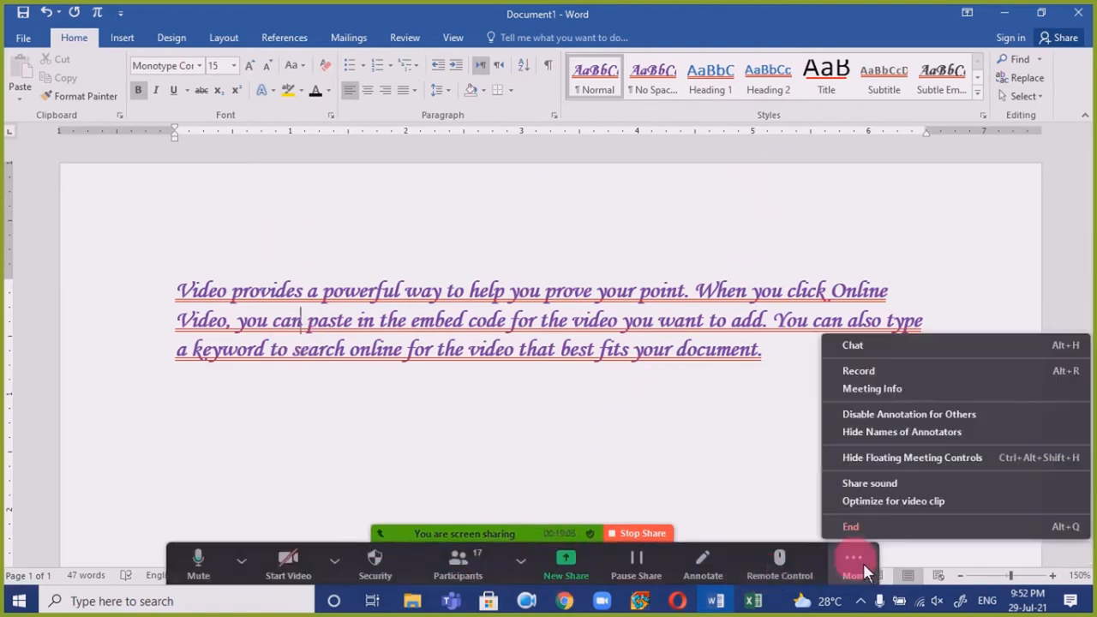
click(914, 350)
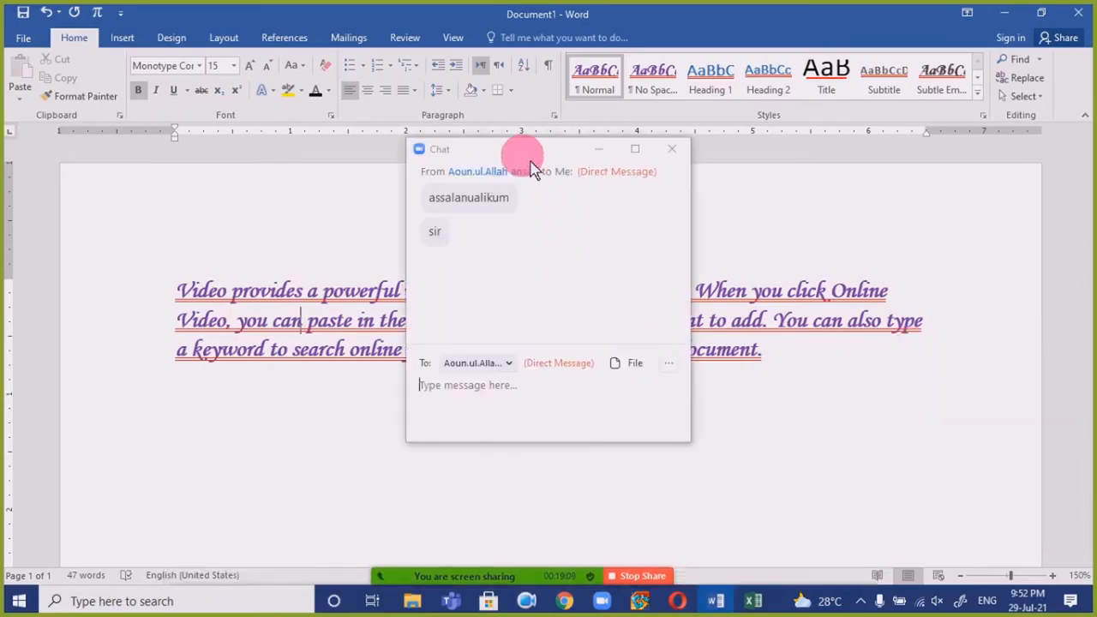
drag(529, 162, 846, 202)
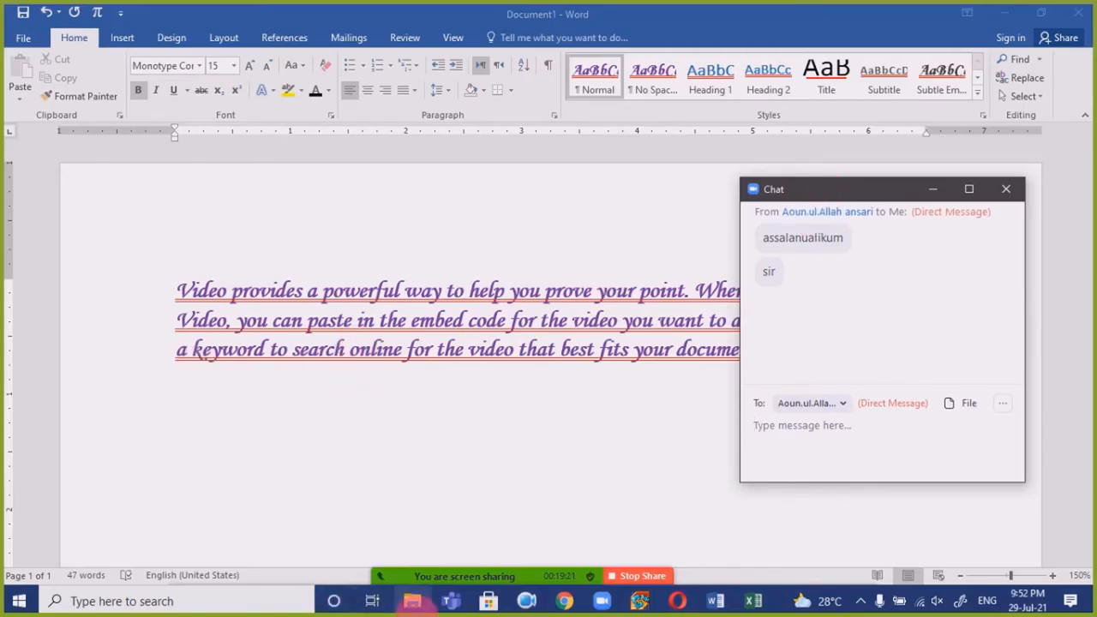
click(910, 205)
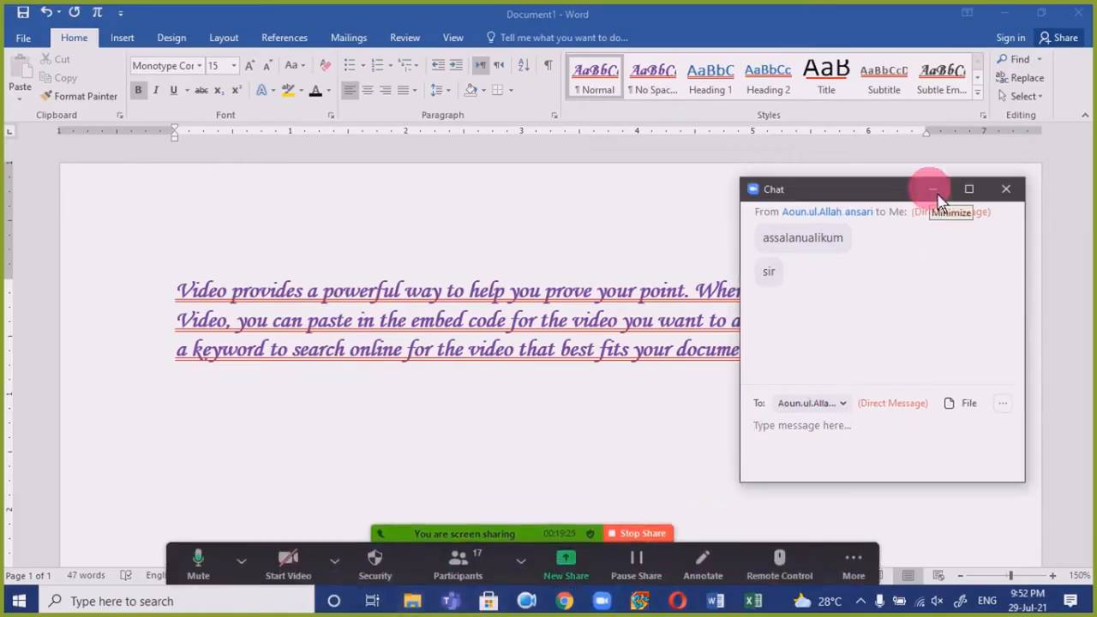
click(935, 190)
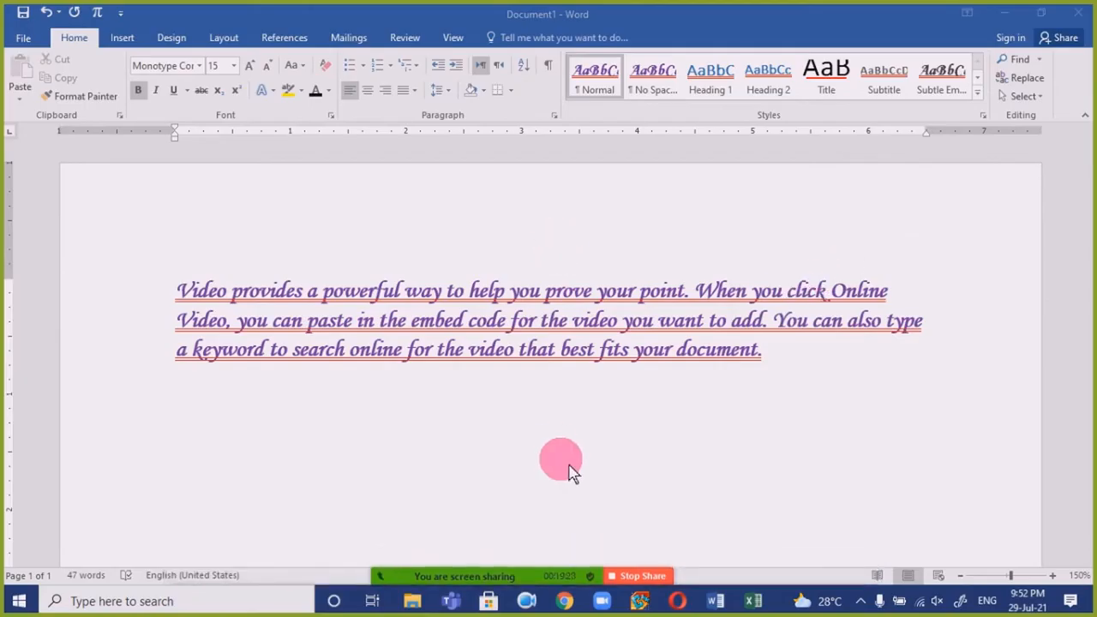
- Review the whole Zoom participants list in an enlarged window, minimize it and return to the Word document
mouse_move(428, 579)
click(472, 564)
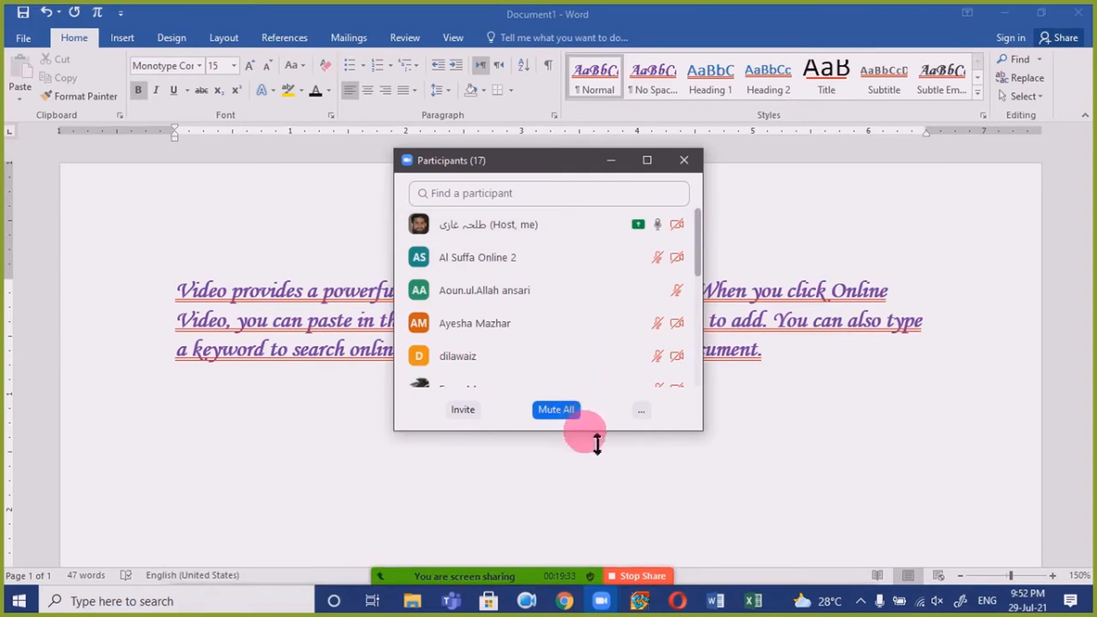
drag(597, 437, 567, 537)
scroll(575, 422, down, 3)
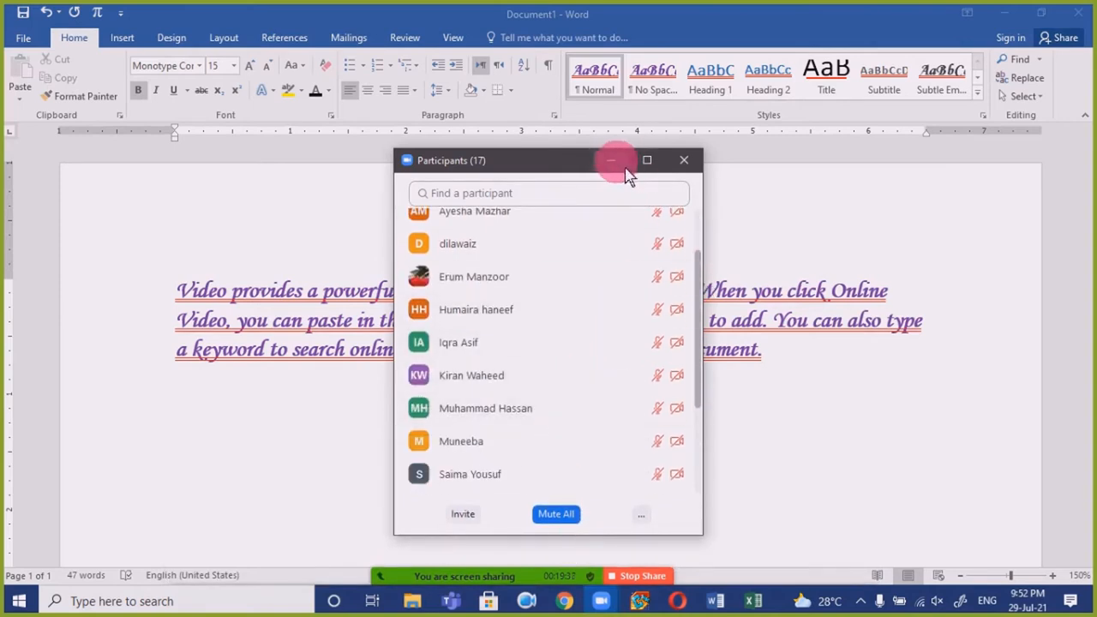
scroll(542, 365, down, 3)
scroll(541, 365, down, 2)
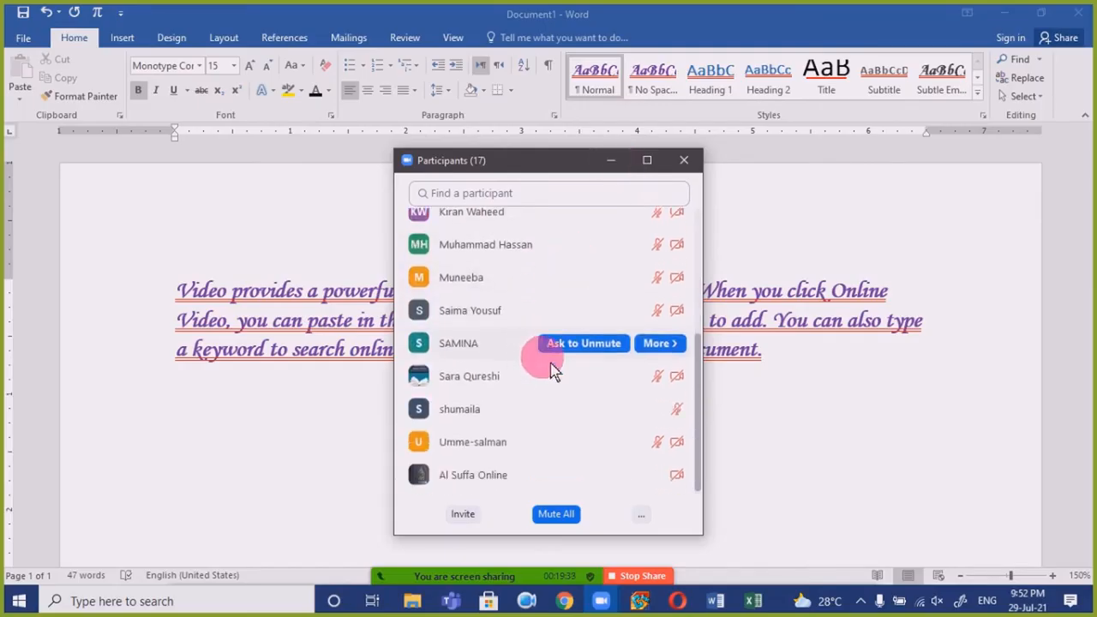
click(610, 161)
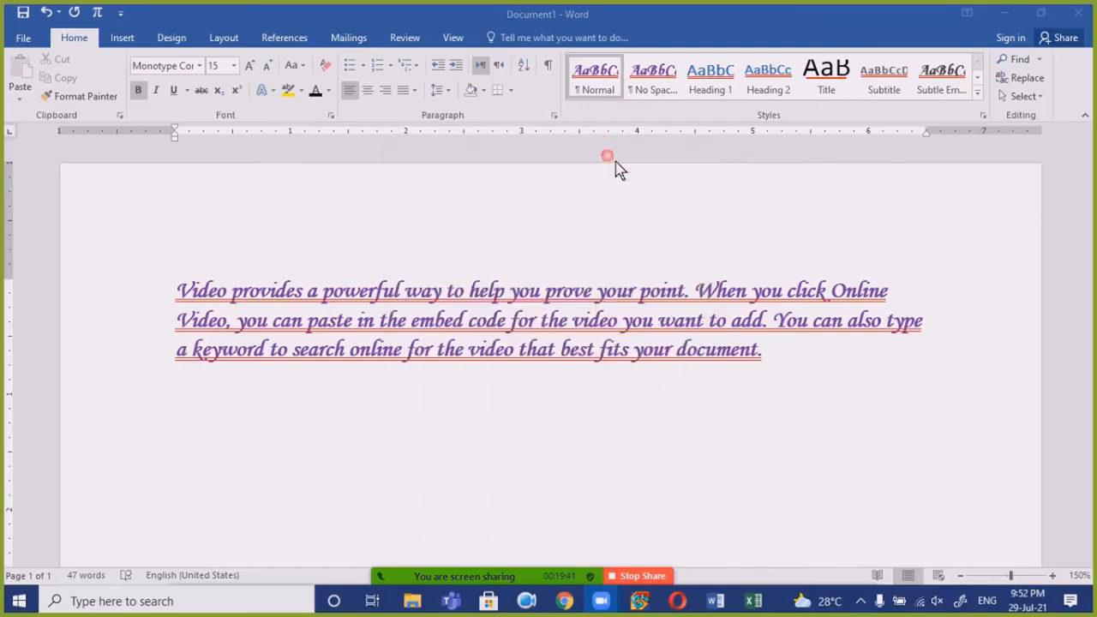
click(574, 350)
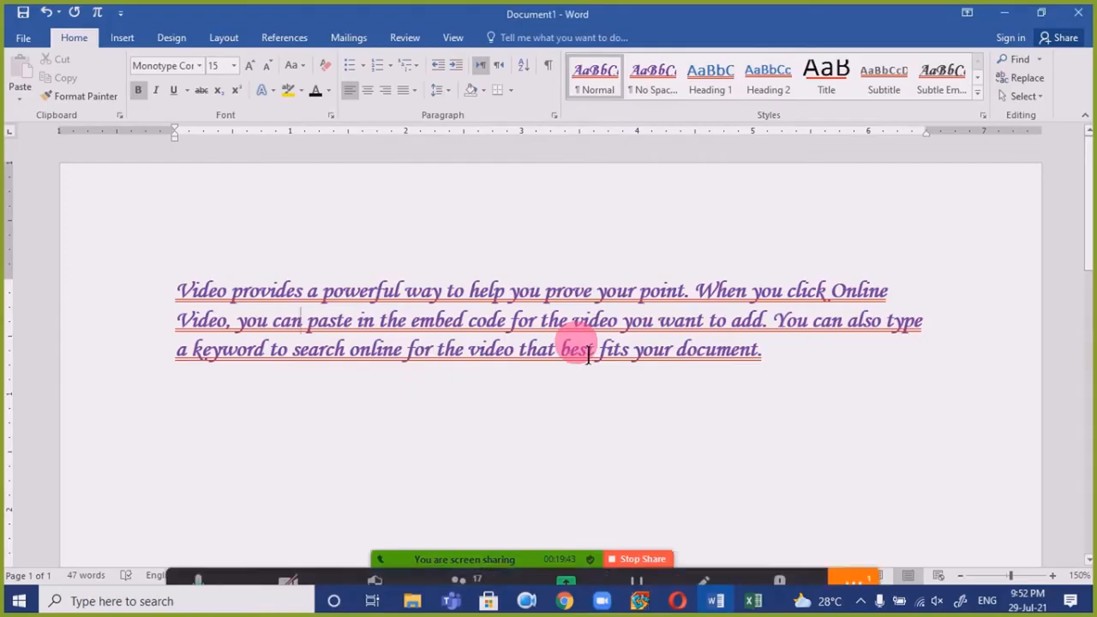
- Reopen the Zoom chat from the document, check the new messages and minimize the chat window
click(578, 346)
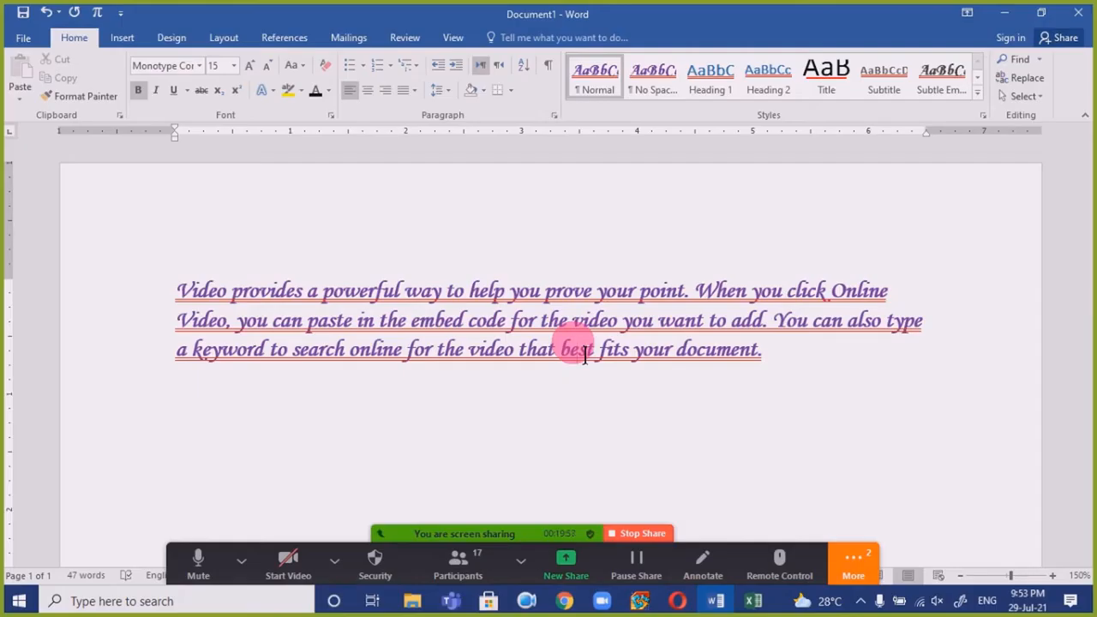
click(853, 561)
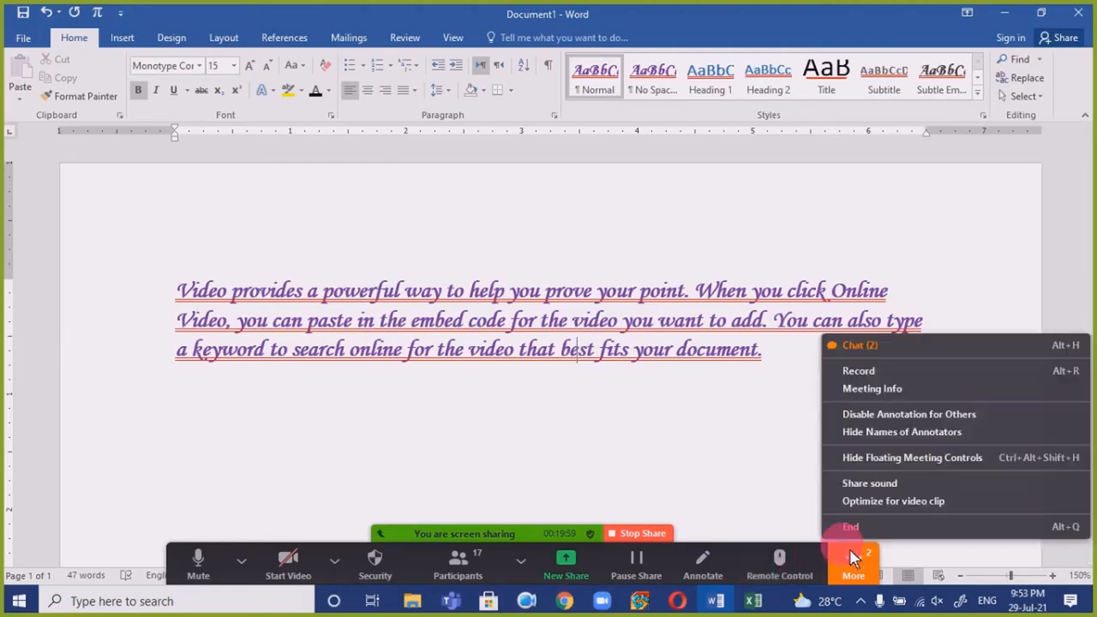
click(895, 350)
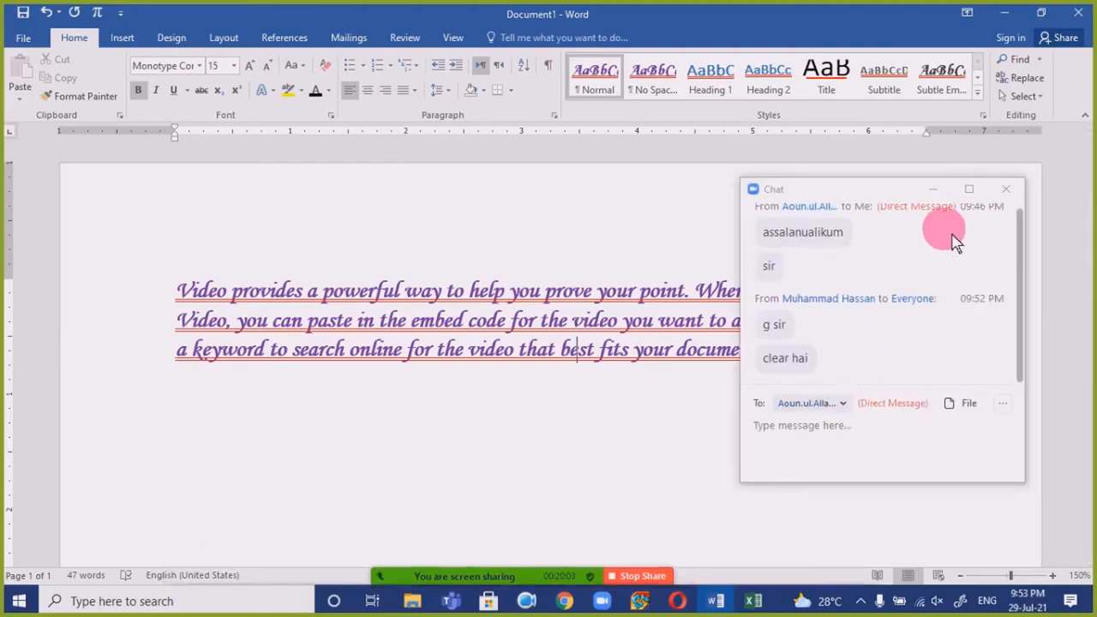
click(933, 189)
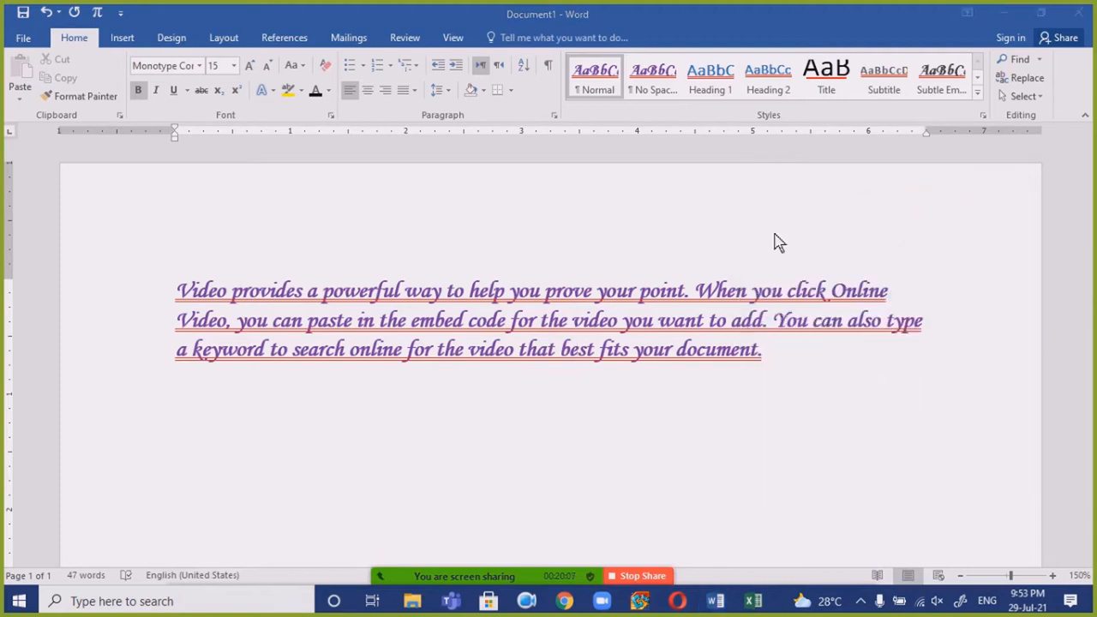
- Mute the Zoom meeting microphone and unmute it again
mouse_move(245, 588)
click(214, 576)
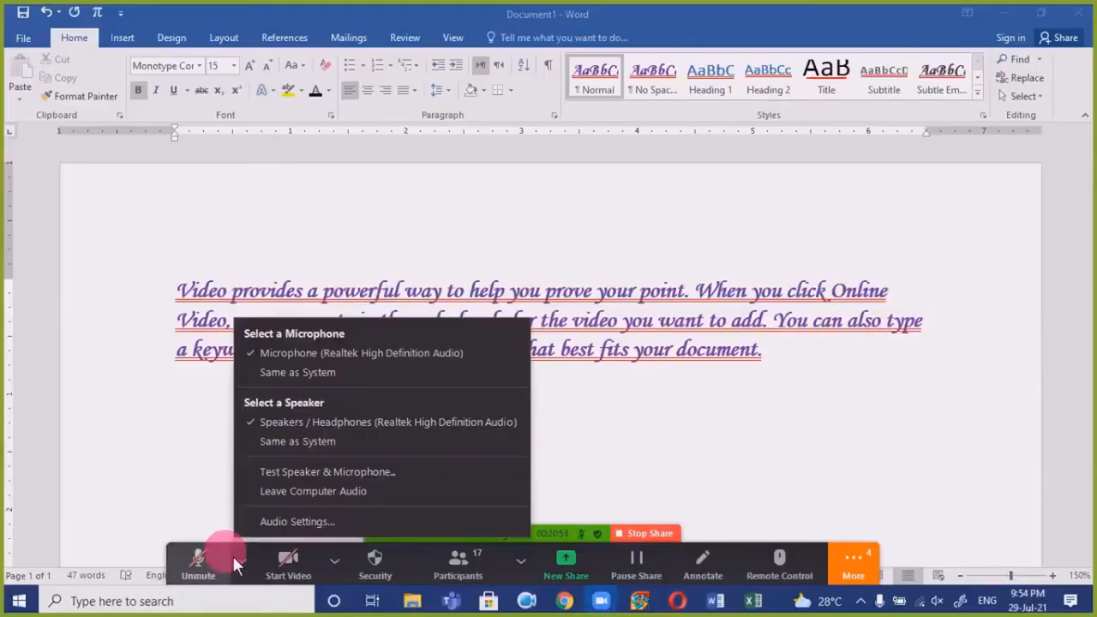
click(211, 577)
- Read back through the participants' recent replies and questions in the Zoom chat and minimize the window
mouse_move(879, 569)
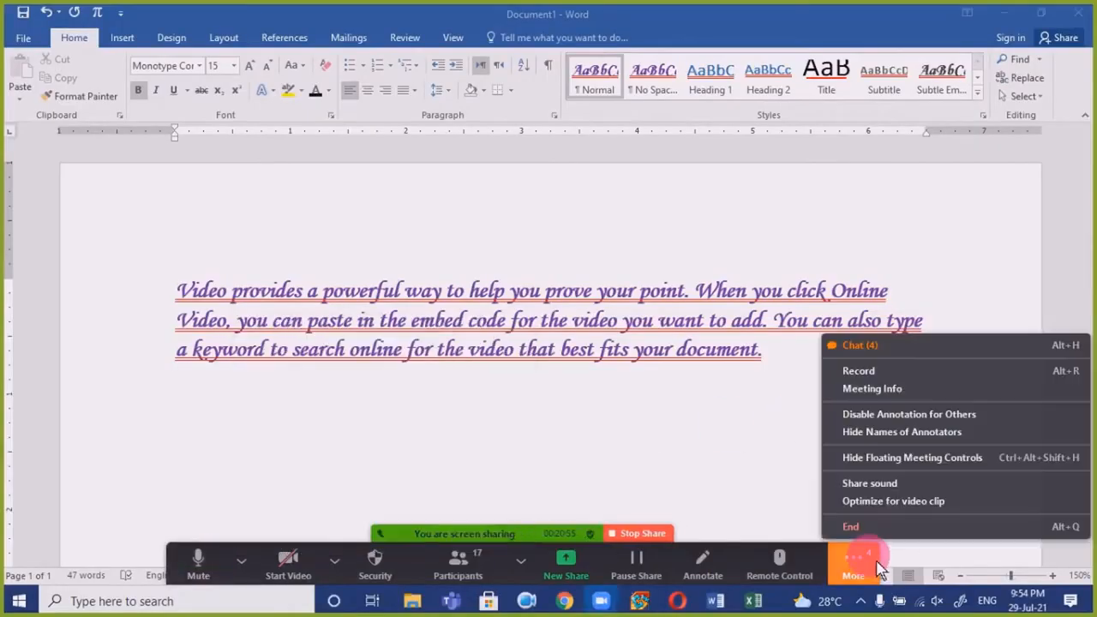
click(903, 345)
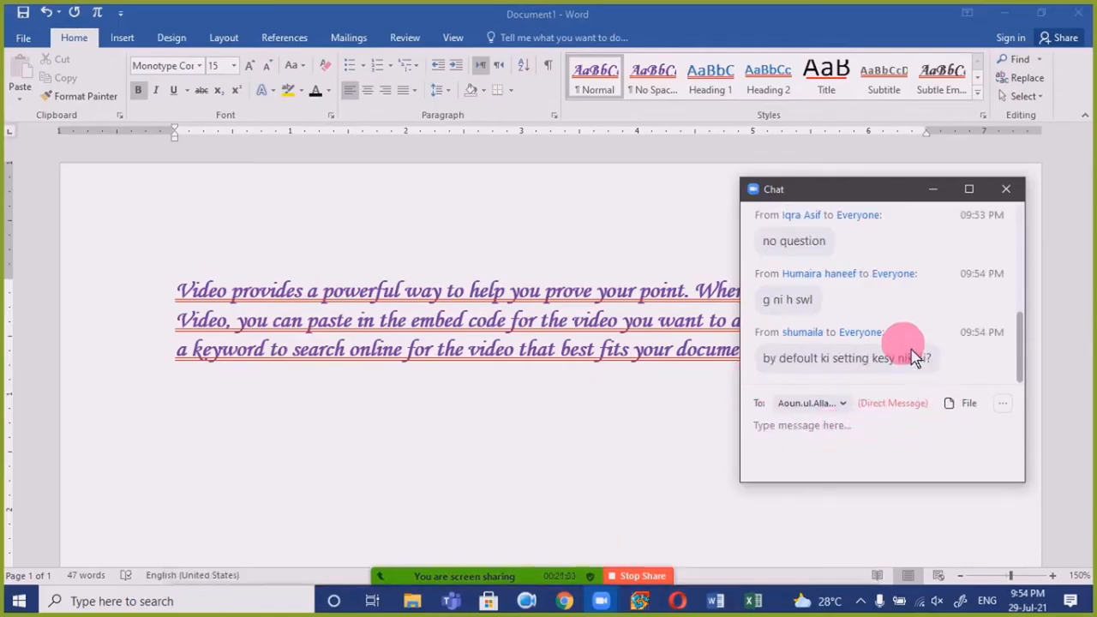
scroll(928, 335, up, 1)
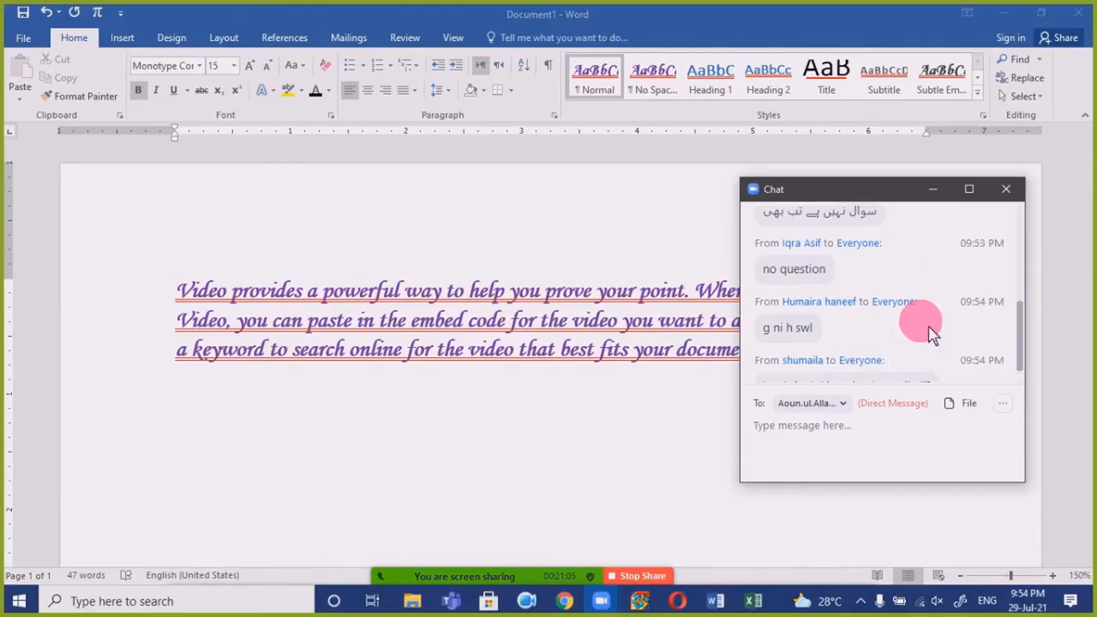
scroll(936, 291, up, 1)
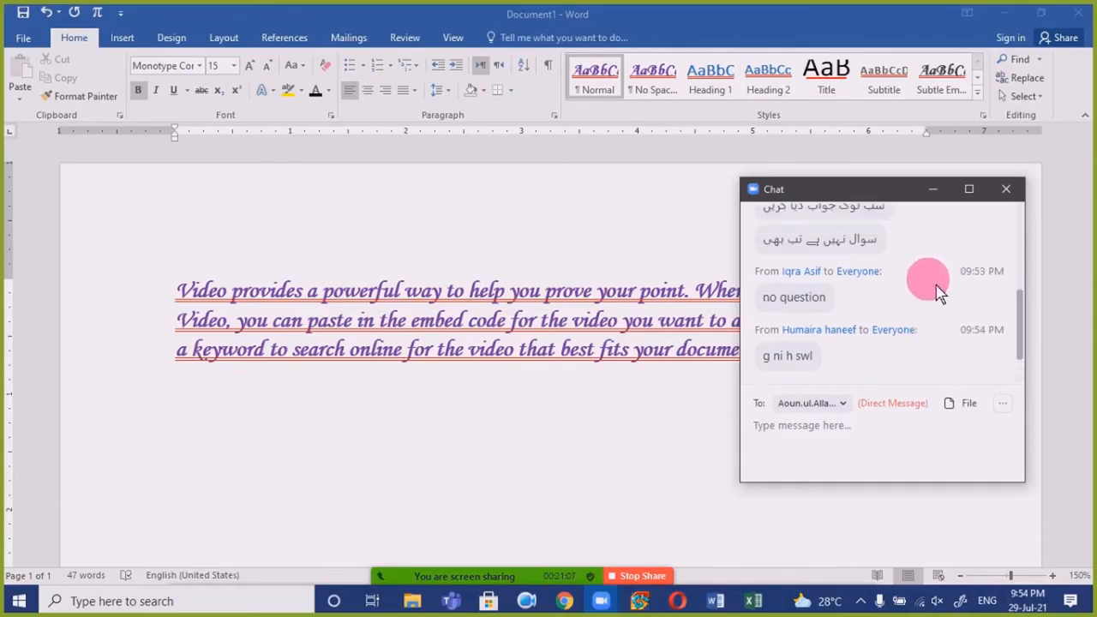
scroll(939, 293, up, 1)
scroll(939, 293, up, 1)
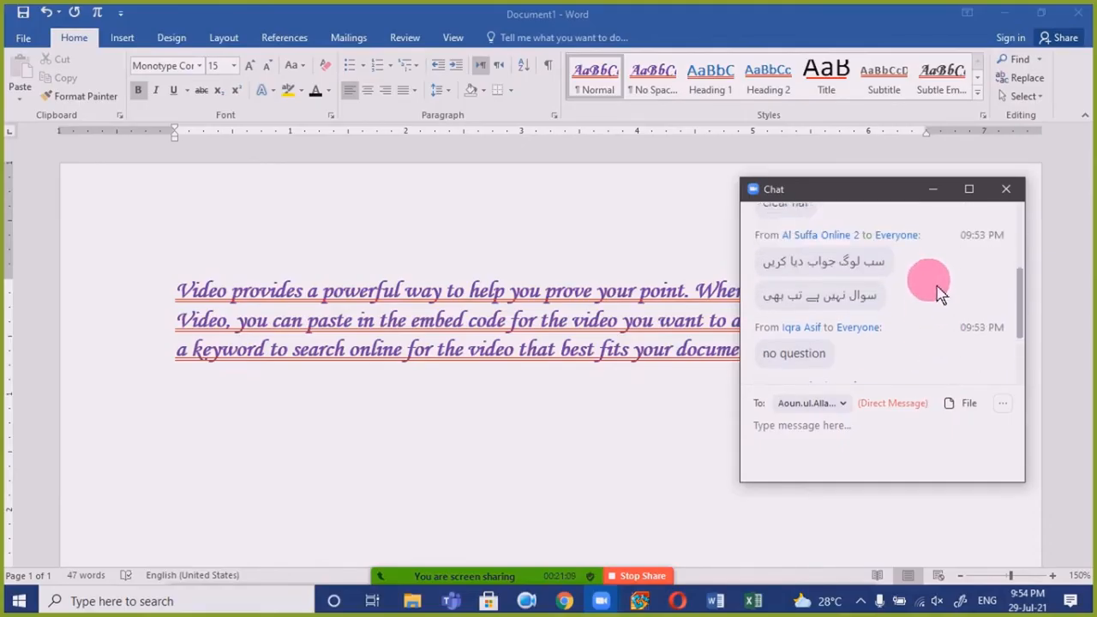
scroll(939, 293, down, 1)
scroll(939, 293, up, 1)
scroll(938, 293, down, 4)
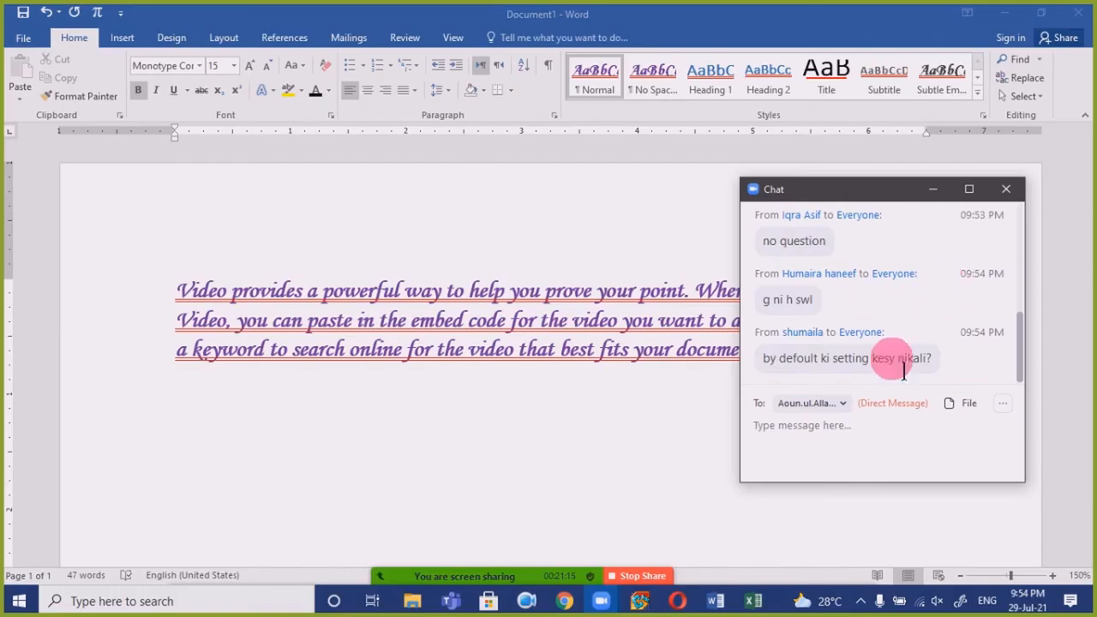
click(929, 192)
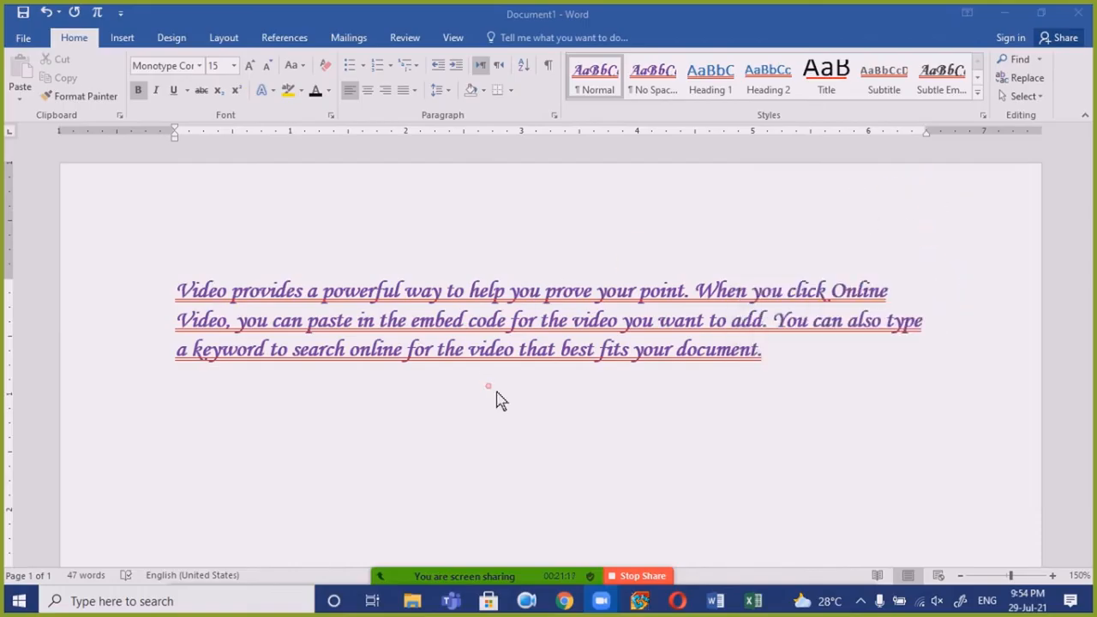
- Select the whole paragraph in Word, inspect its font settings and the Set As Default option, and cancel
click(525, 349)
drag(606, 341, 20, 247)
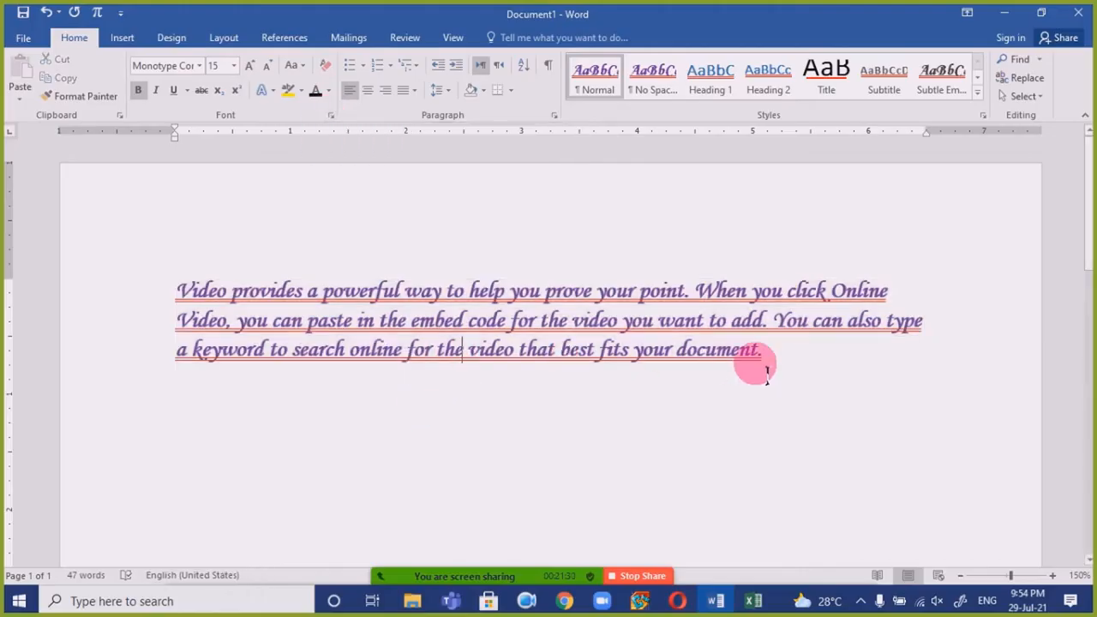
key(ctrl+d)
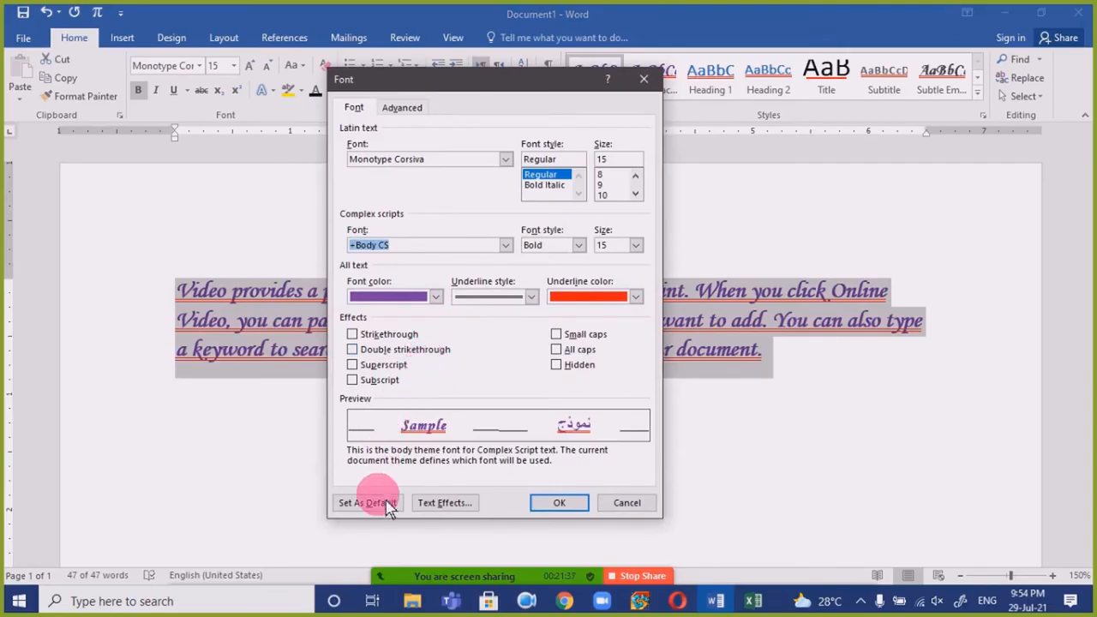
click(624, 503)
- Set the whole paragraph's font to Calibri Light at size 11
drag(790, 372, 18, 245)
click(170, 66)
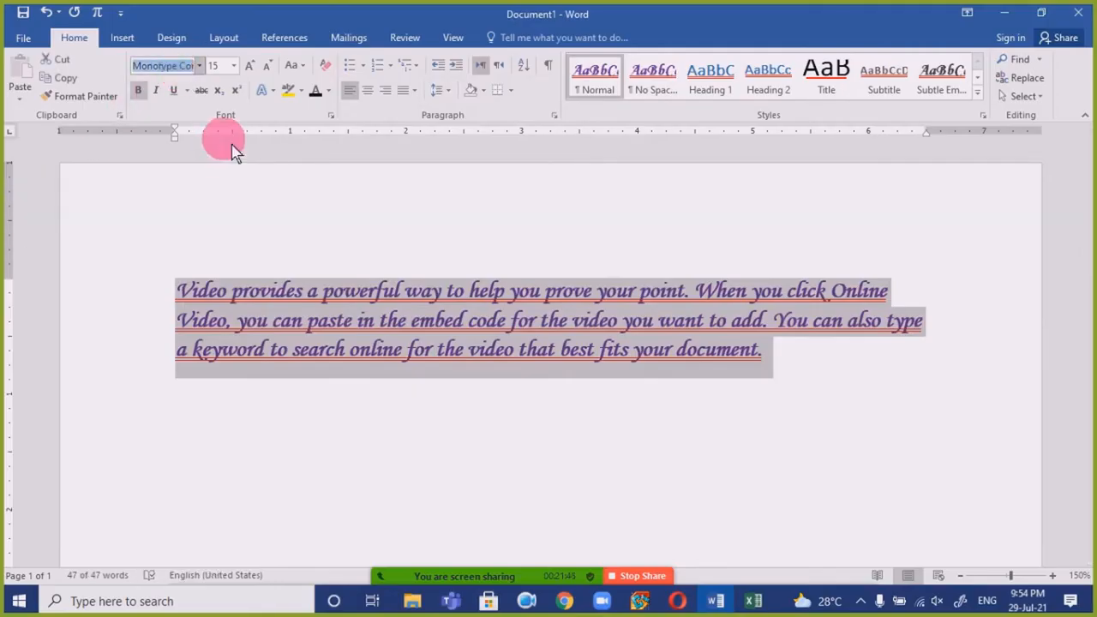
text(Calibri Light)
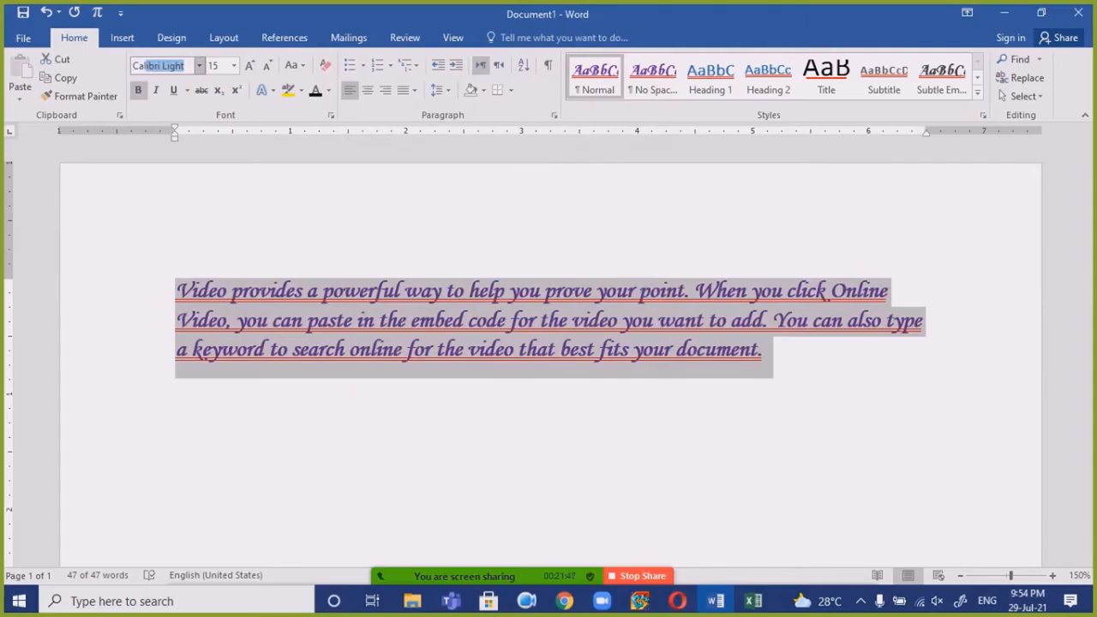
key(Tab)
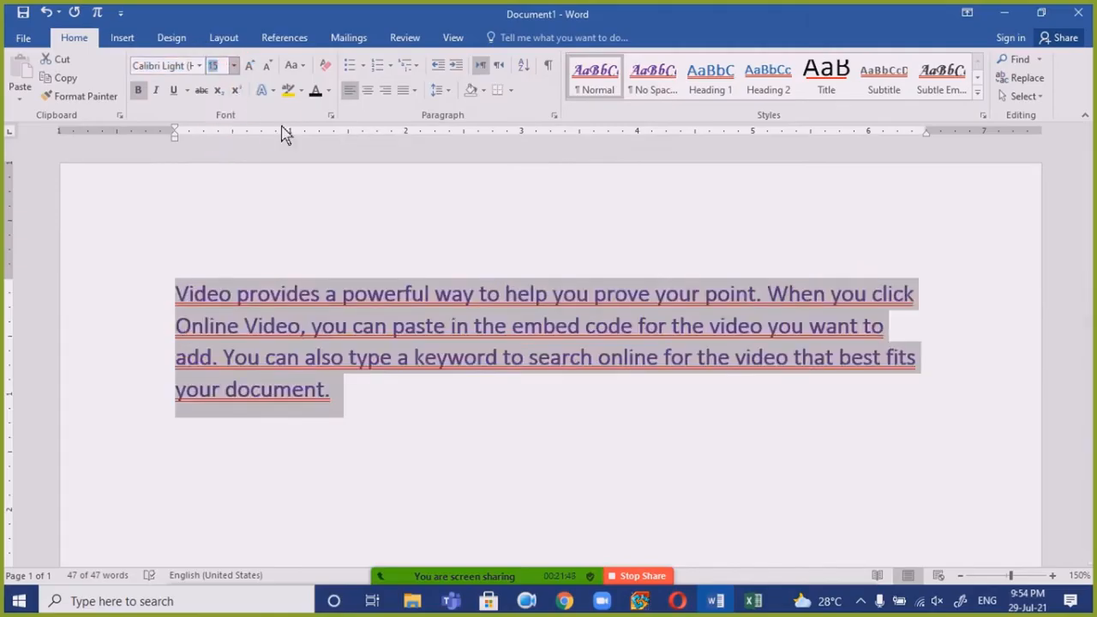
text(11)
key(Return)
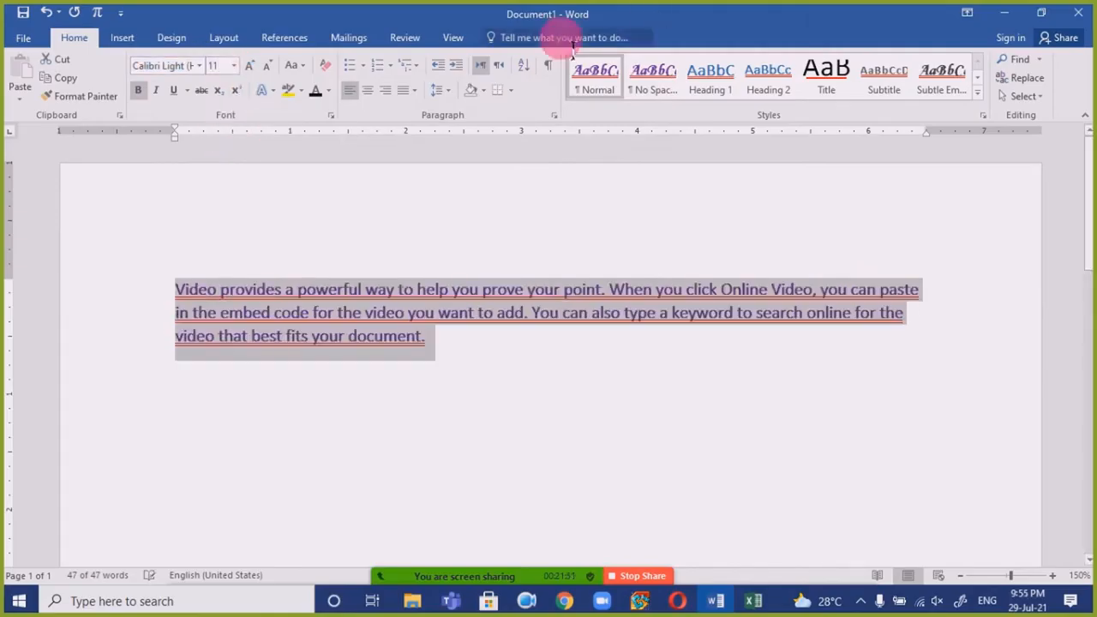
- Change the paragraph's text colour to black and remove its underline and bold formatting
click(322, 96)
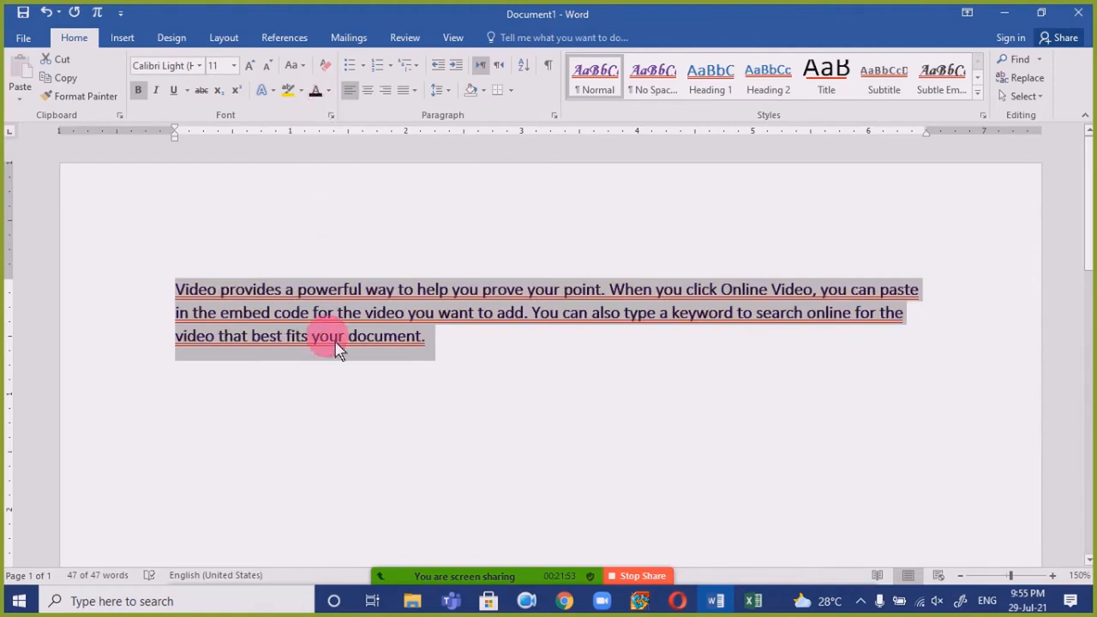
key(ctrl+u)
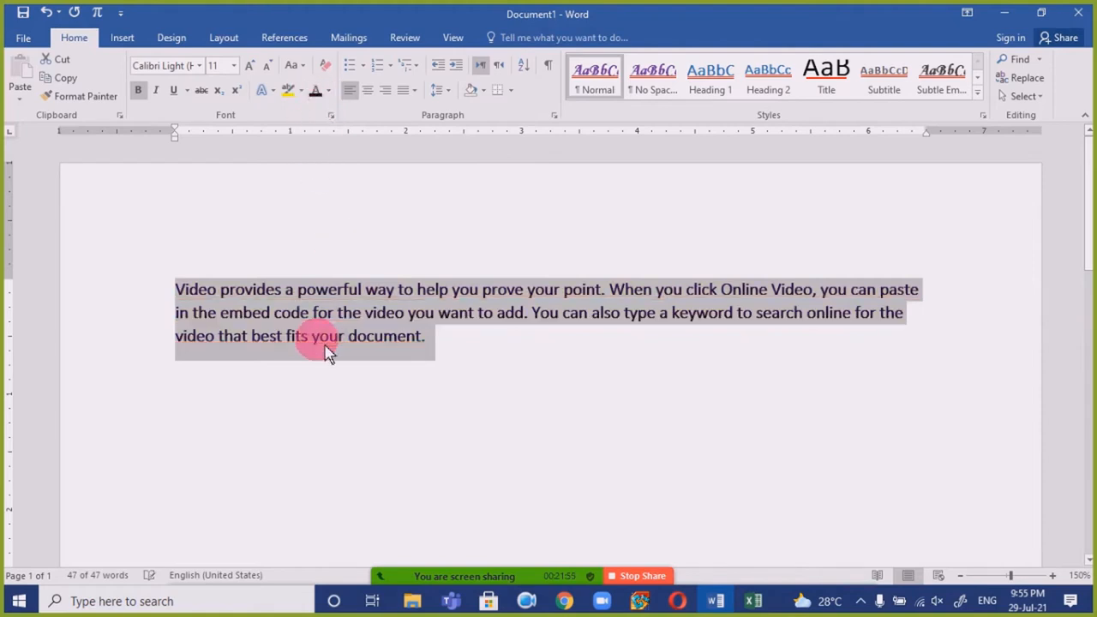
click(457, 350)
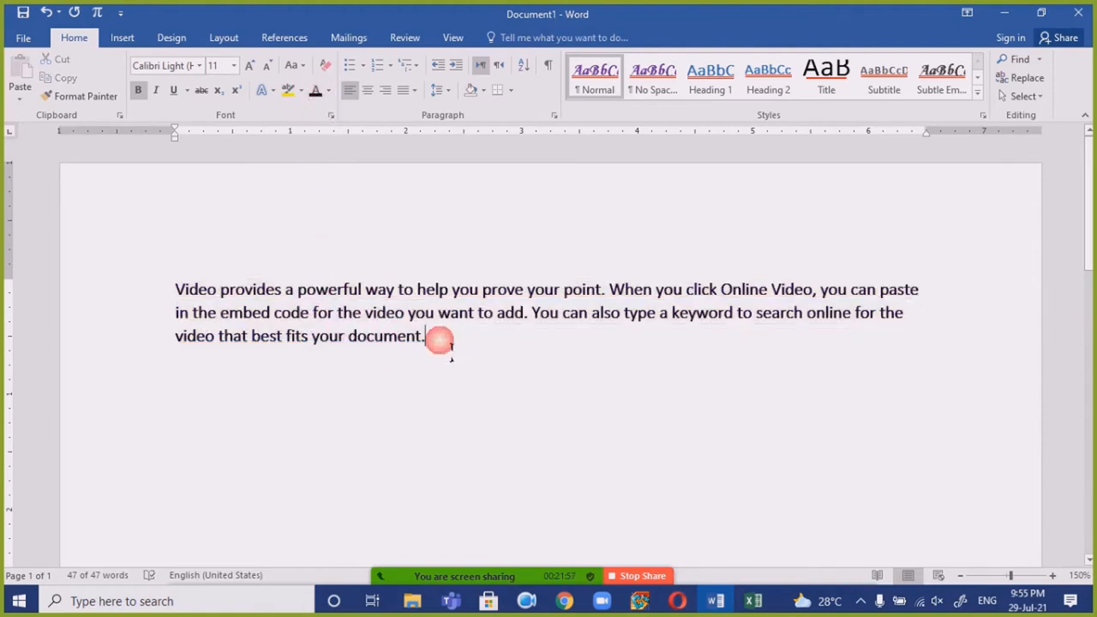
double_click(146, 295)
click(481, 368)
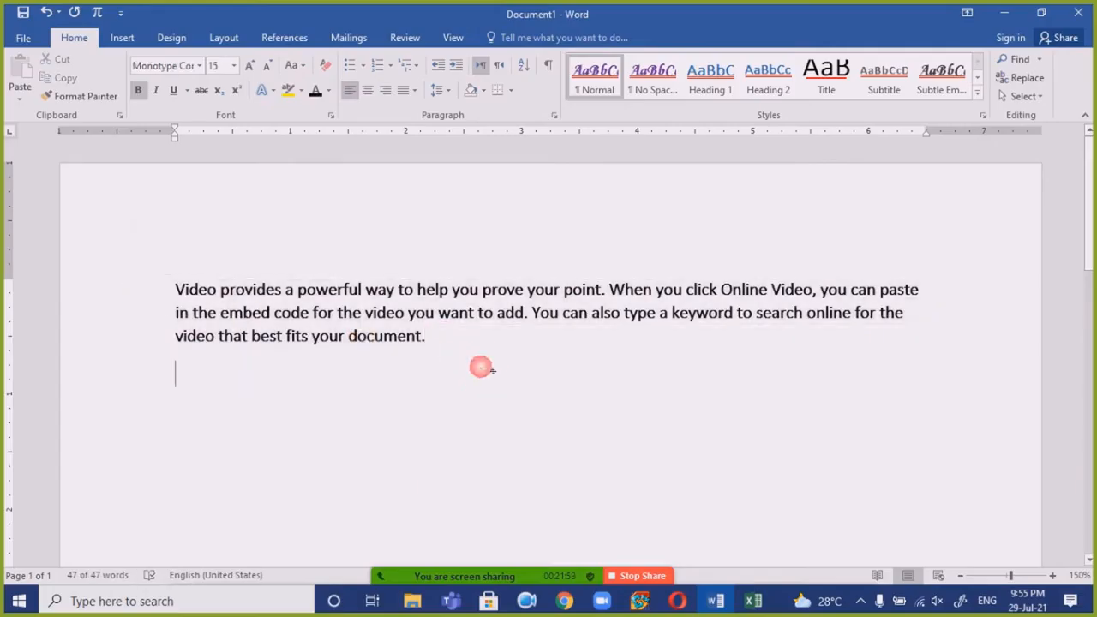
drag(483, 365, 135, 280)
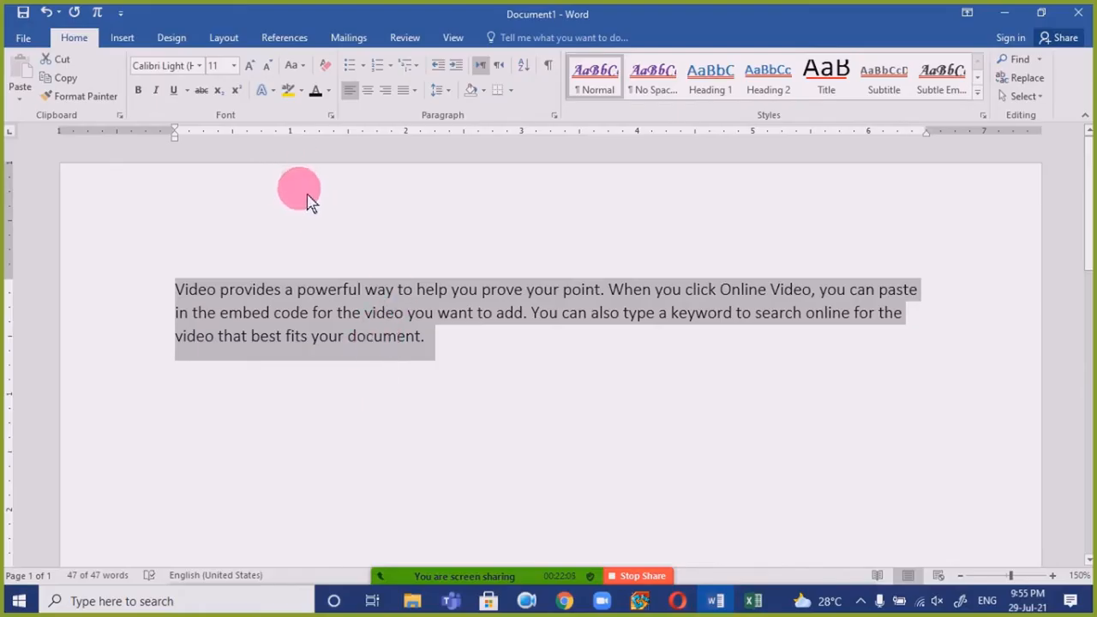
- Set the selected paragraph's font as the default for all documents based on the Normal.dotm template
key(ctrl+d)
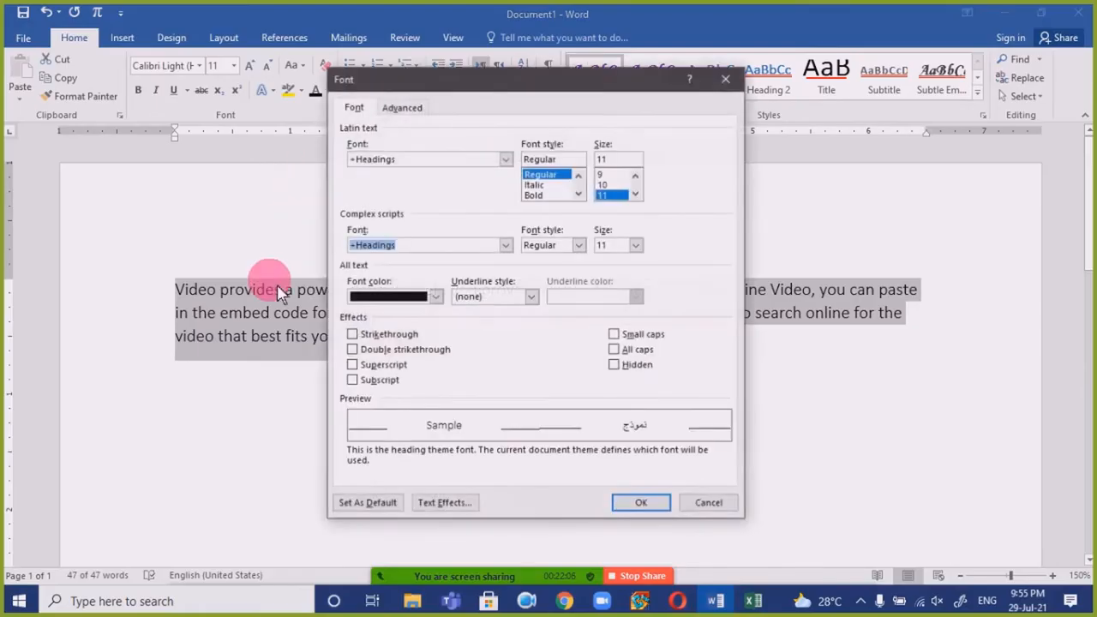
click(382, 506)
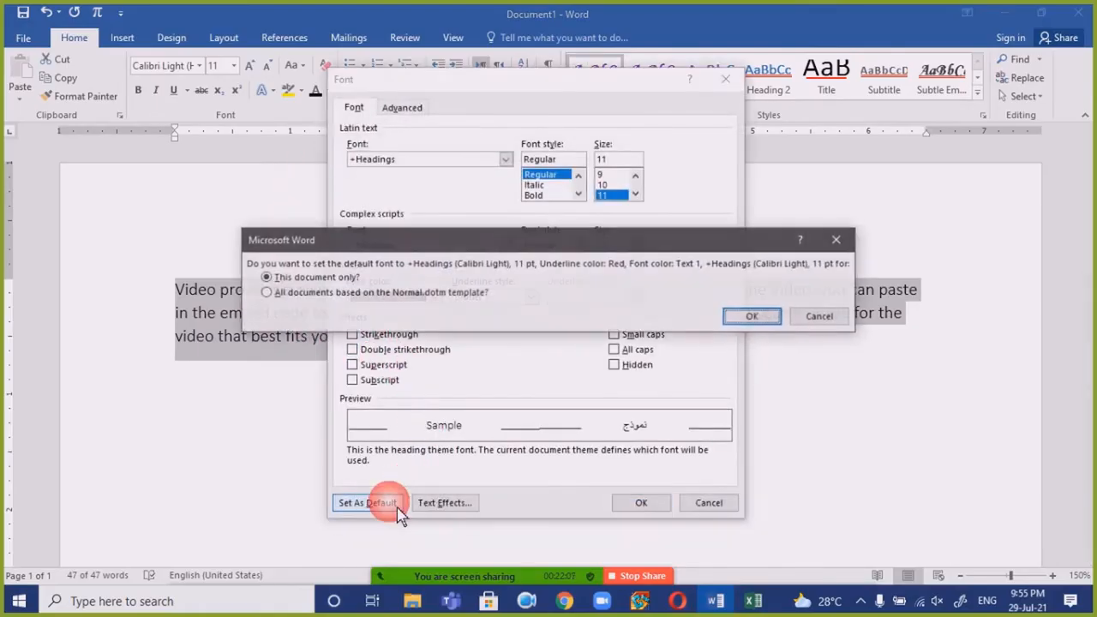
click(374, 292)
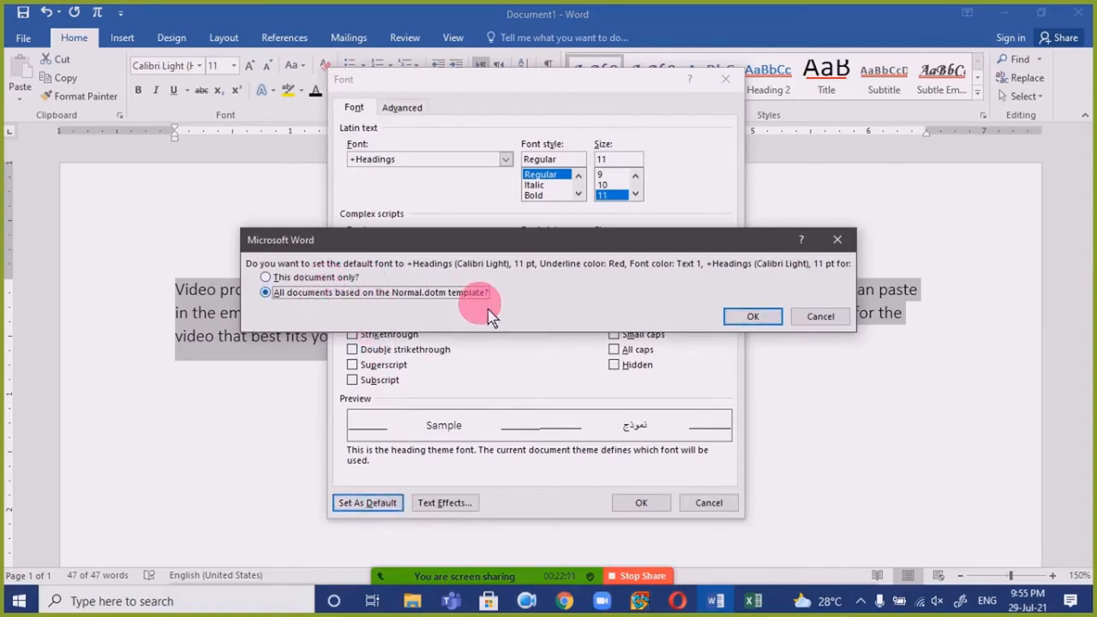
click(746, 318)
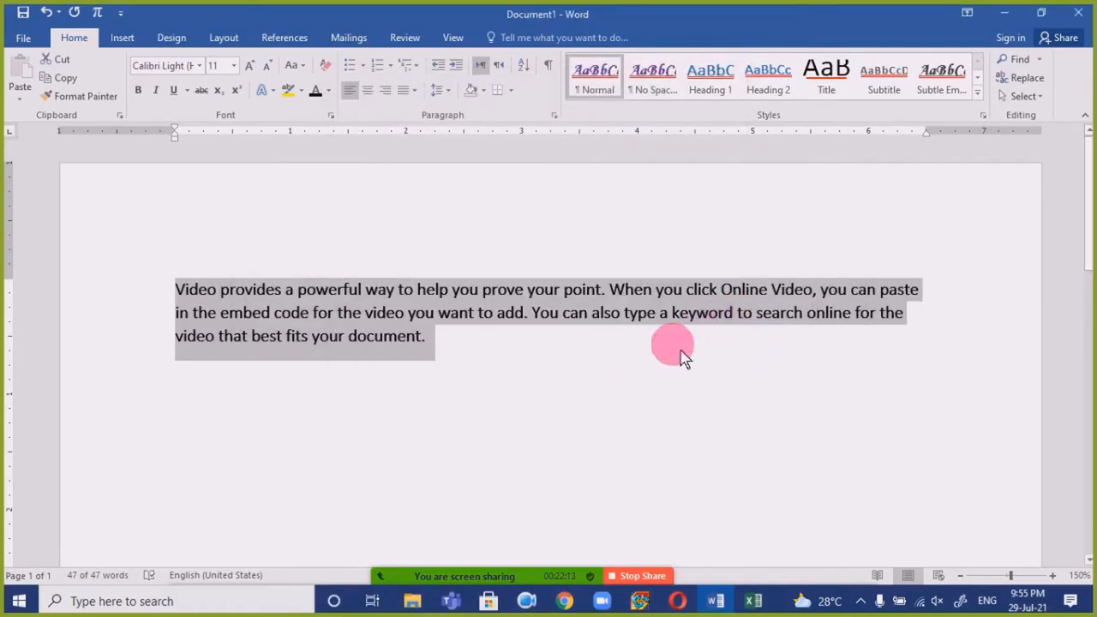
click(504, 362)
- Close the document without saving, relaunch Word with the winword command and open a blank document
click(1078, 13)
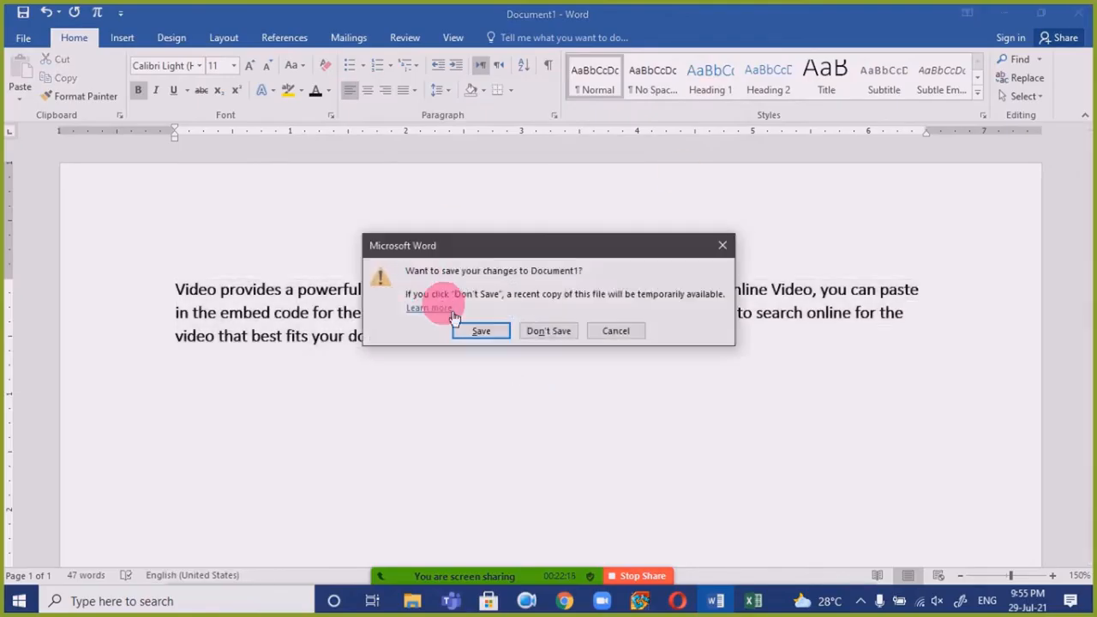
click(573, 337)
key(super+r)
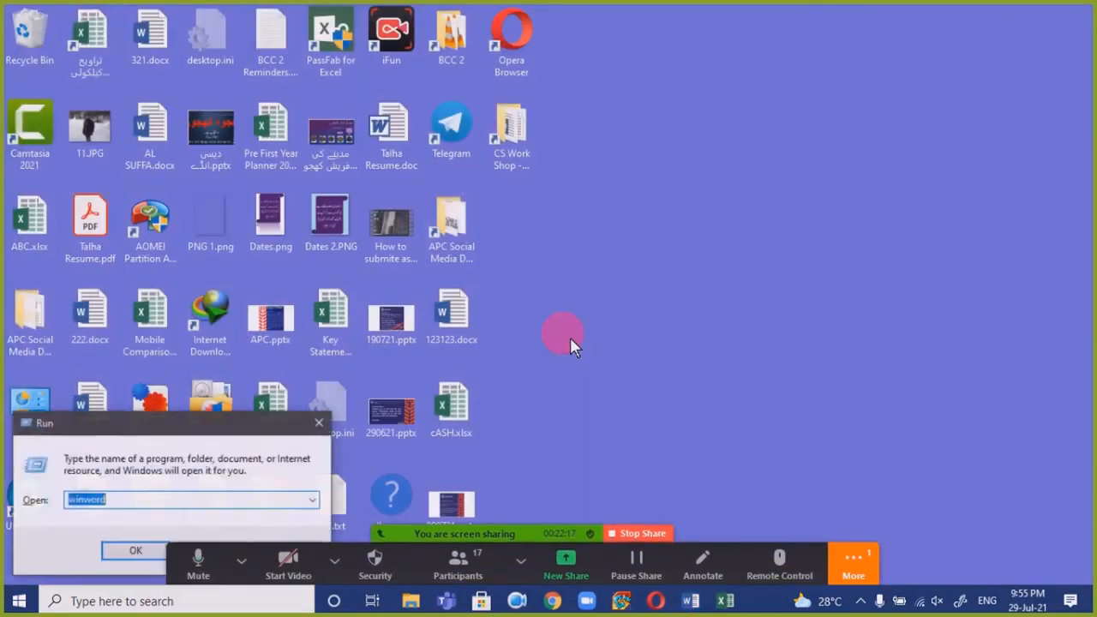
key(Return)
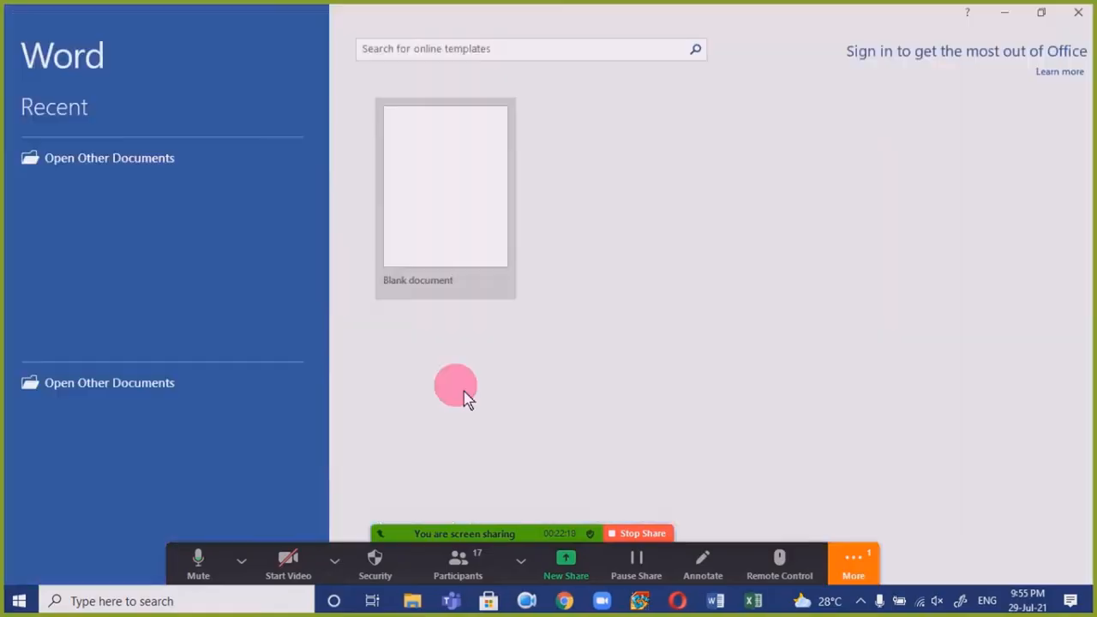
click(404, 255)
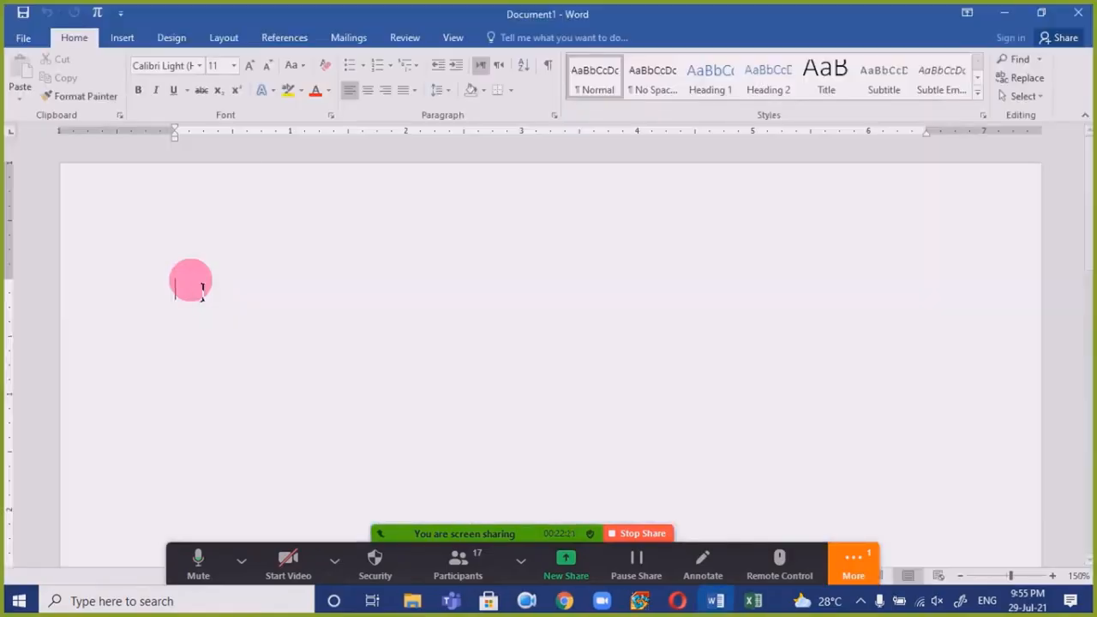
- Generate one paragraph of sample text with =rand(1) to check the restored default font
text(=ra)
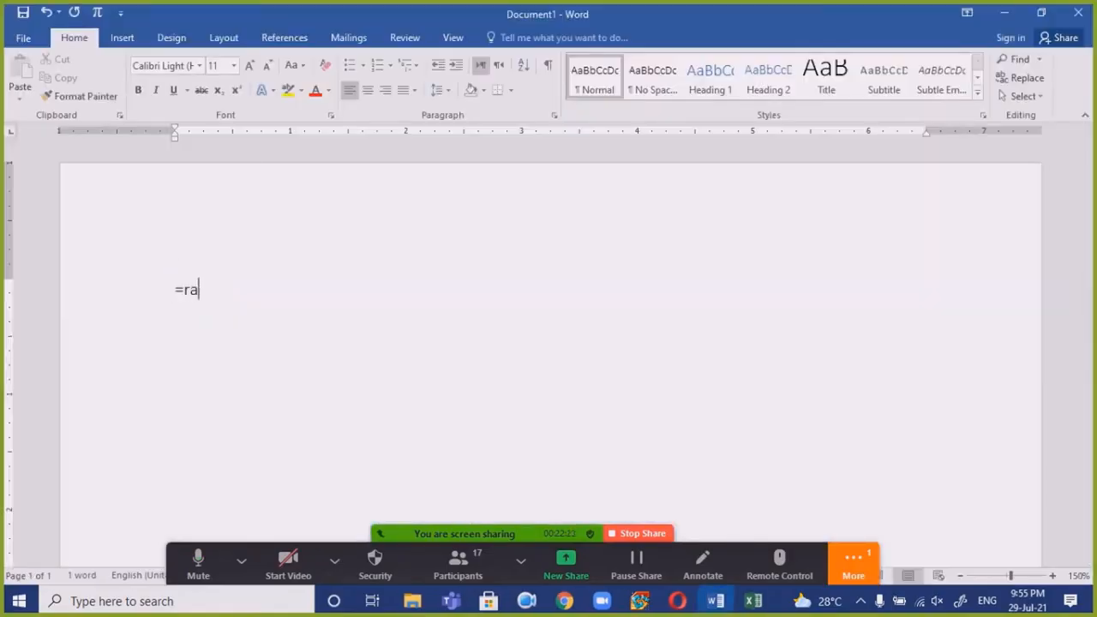
text(nd())
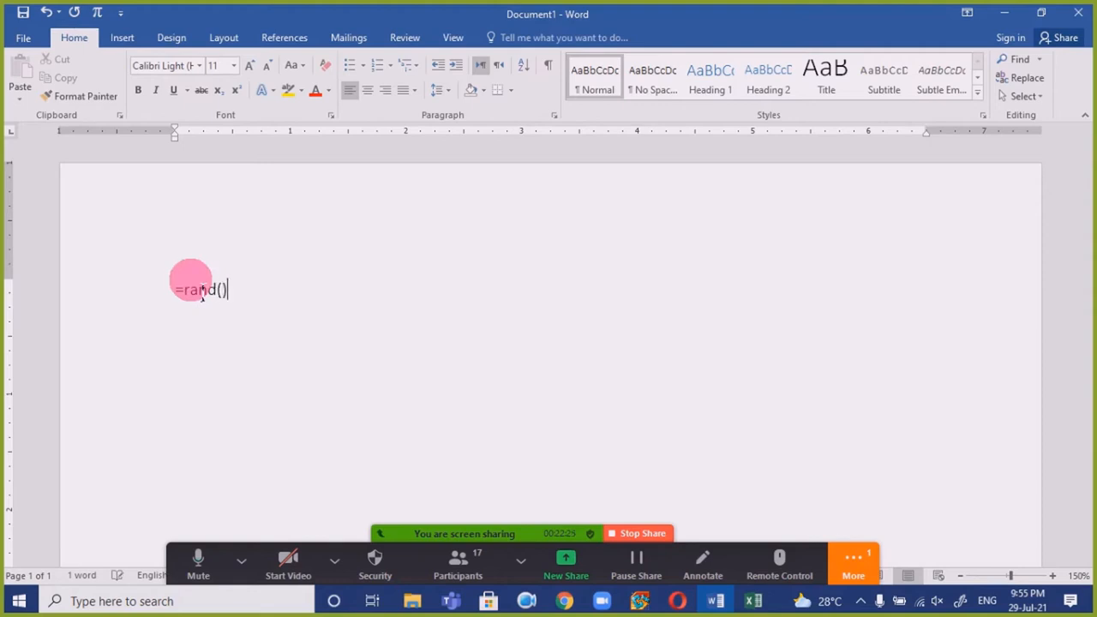
key(Left)
text(1)
key(Return)
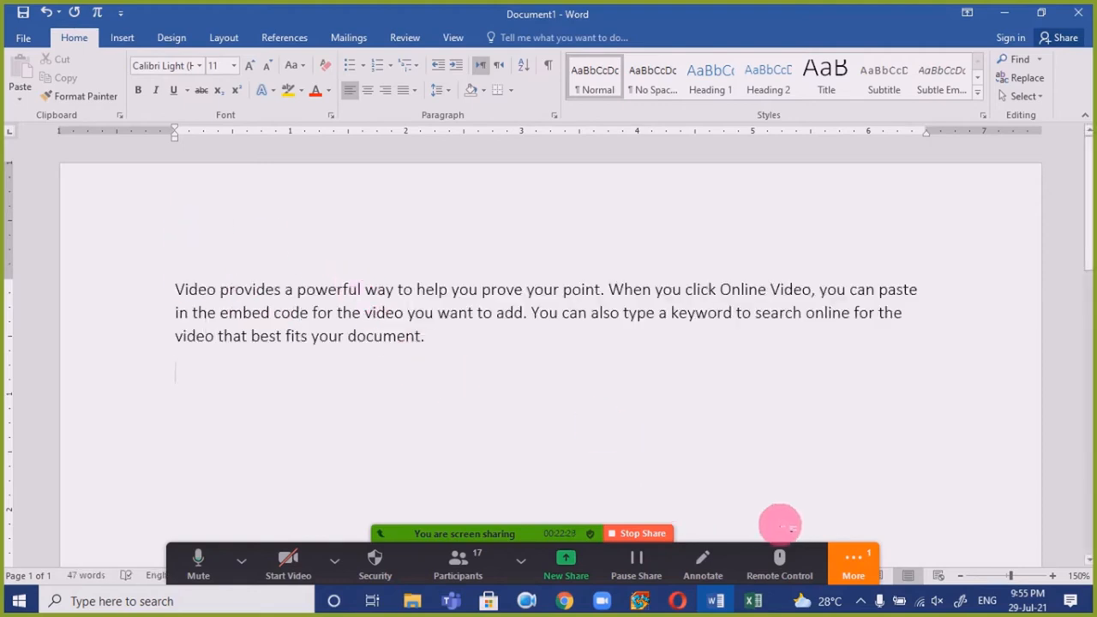
- Open the Zoom chat, read the participants' latest messages and minimize the chat window
click(849, 564)
click(891, 346)
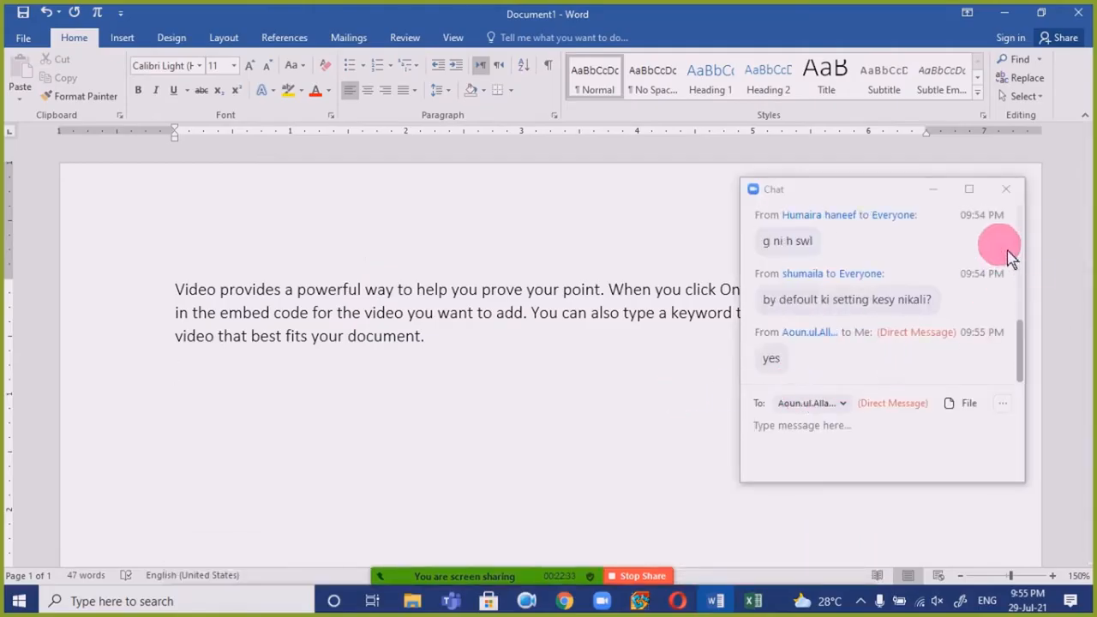
click(932, 188)
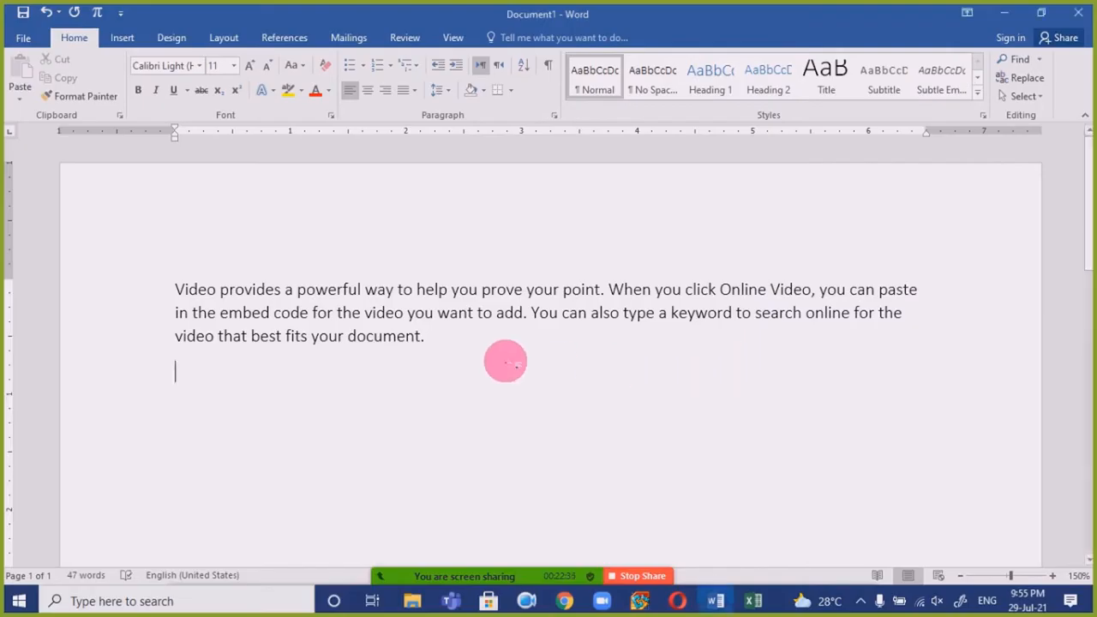
- Replace the sample text with two paragraphs generated by =rand(2), removing the extra blank line after them
drag(504, 357, 112, 163)
key(Delete)
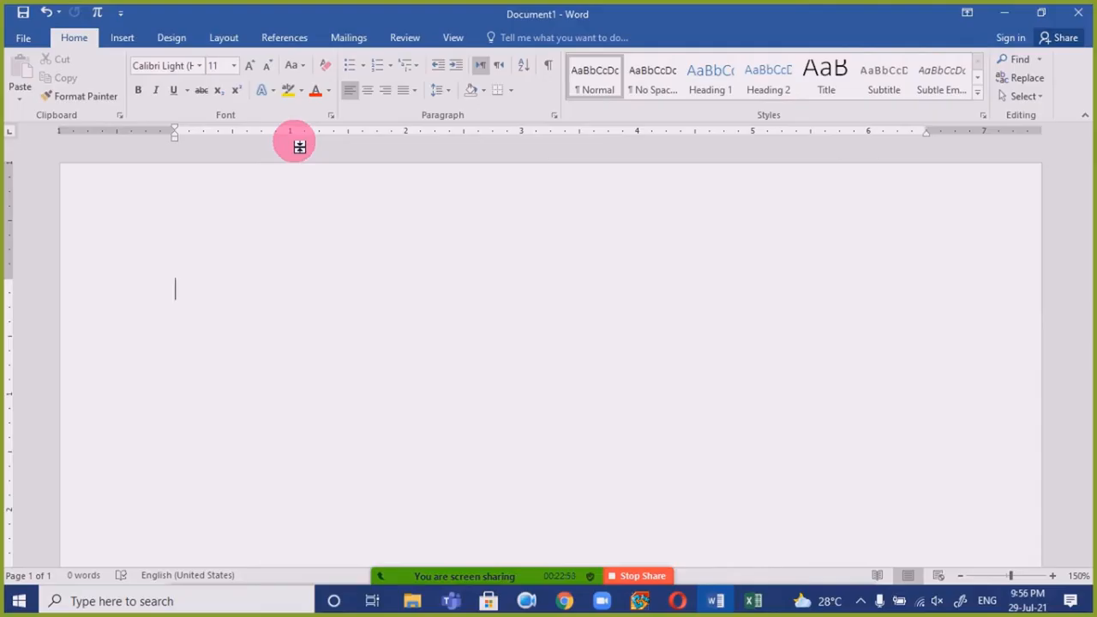
text(=ra)
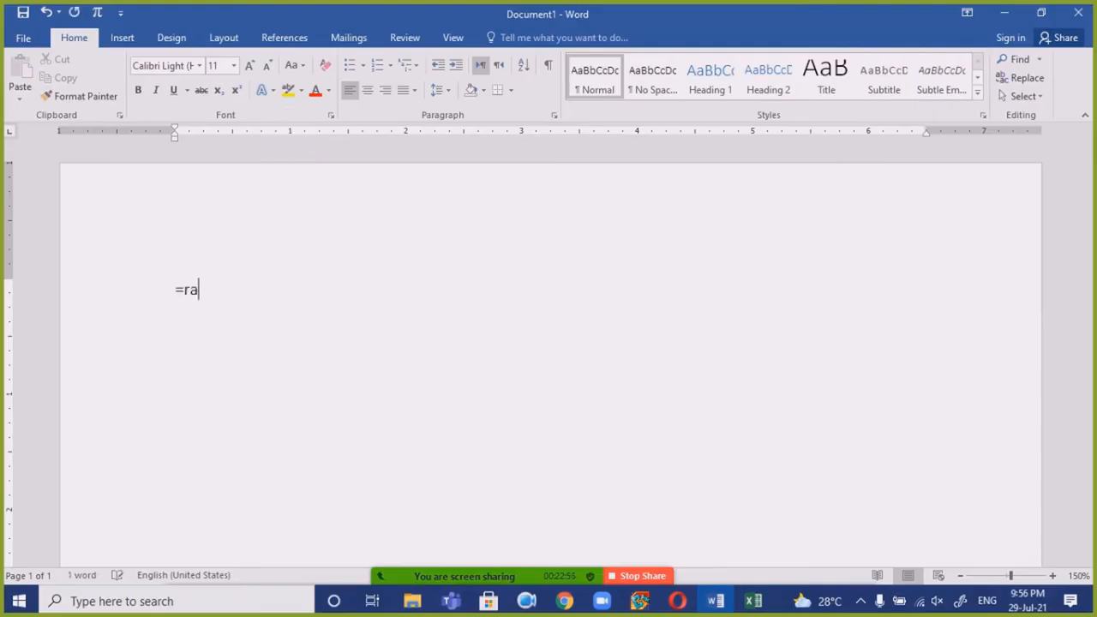
text(nd())
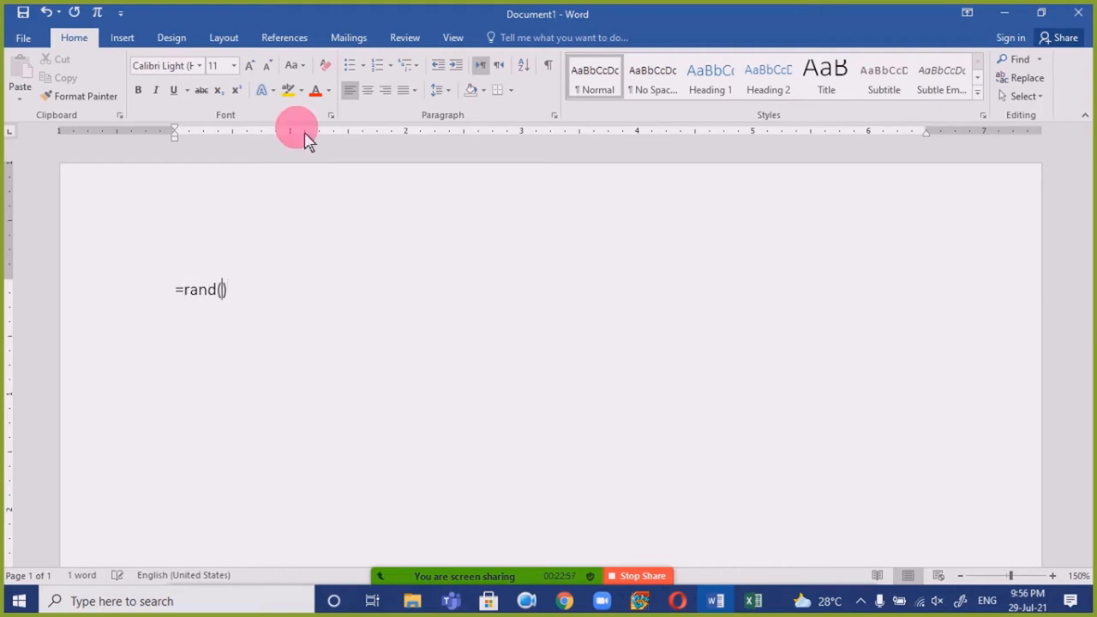
text(2)
key(Right)
key(Return)
key(Return)
key(BackSpace)
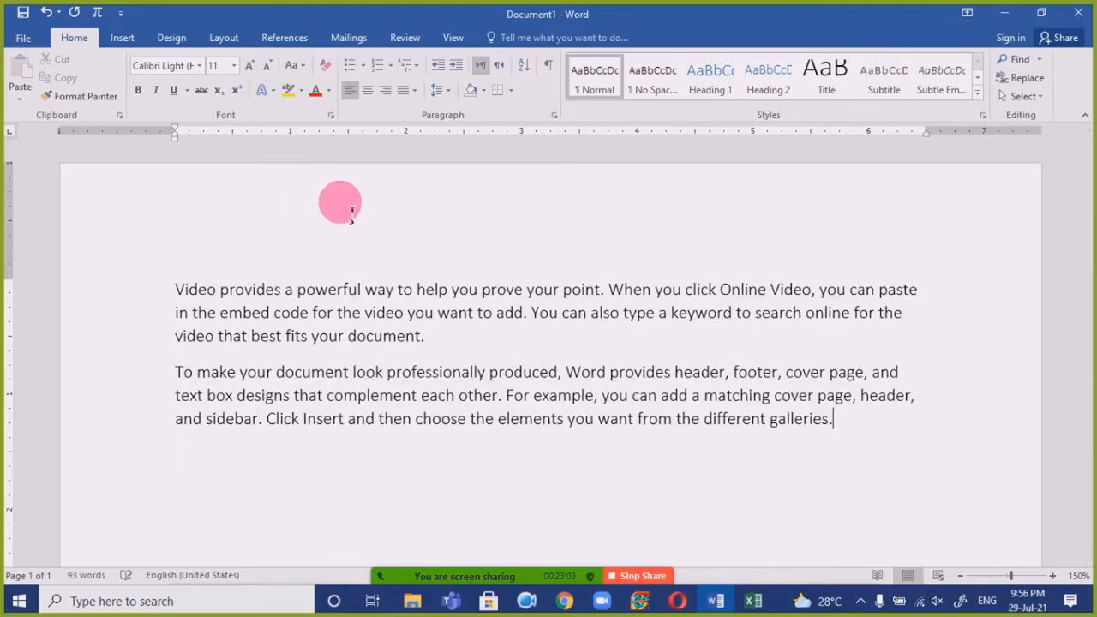
- Make all the text bold, and demonstrate selecting and deselecting both paragraphs
key(ctrl+a)
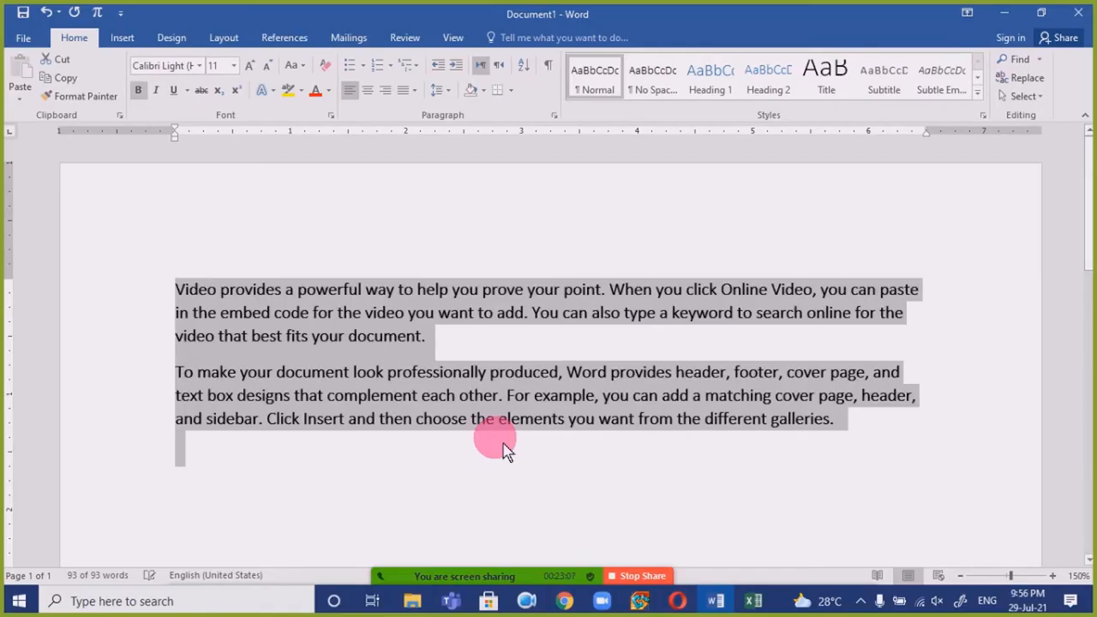
click(514, 372)
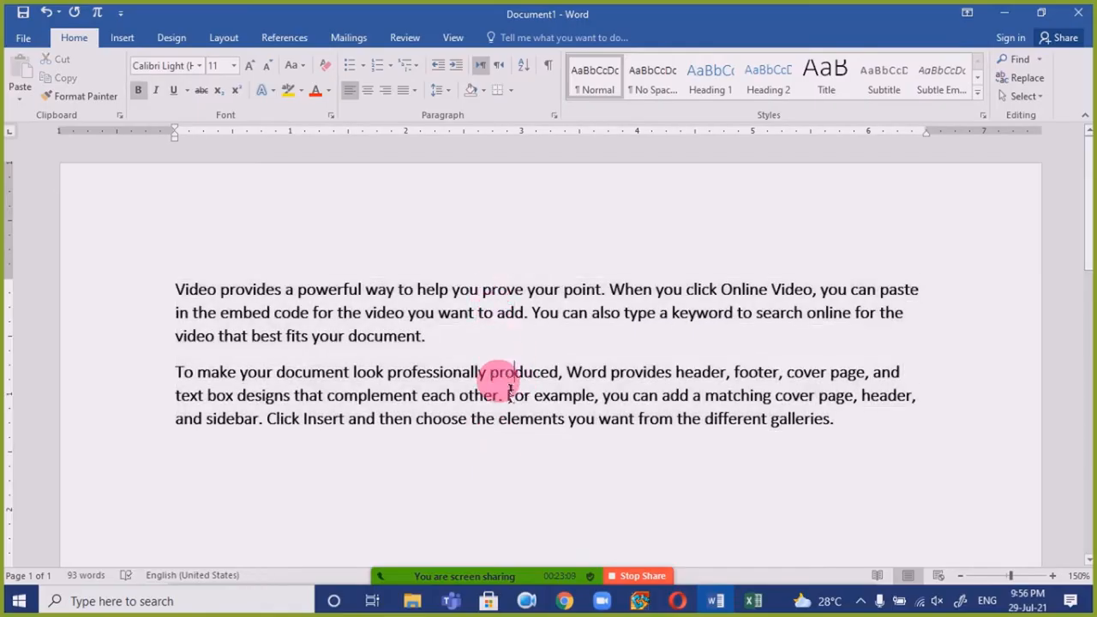
drag(868, 455, 171, 269)
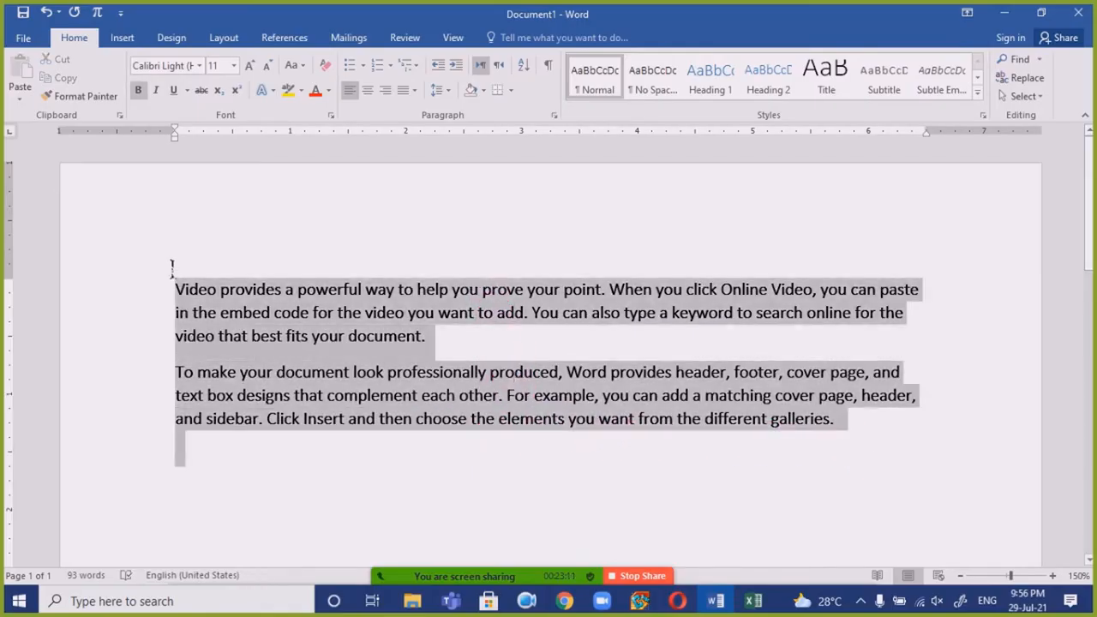
click(289, 375)
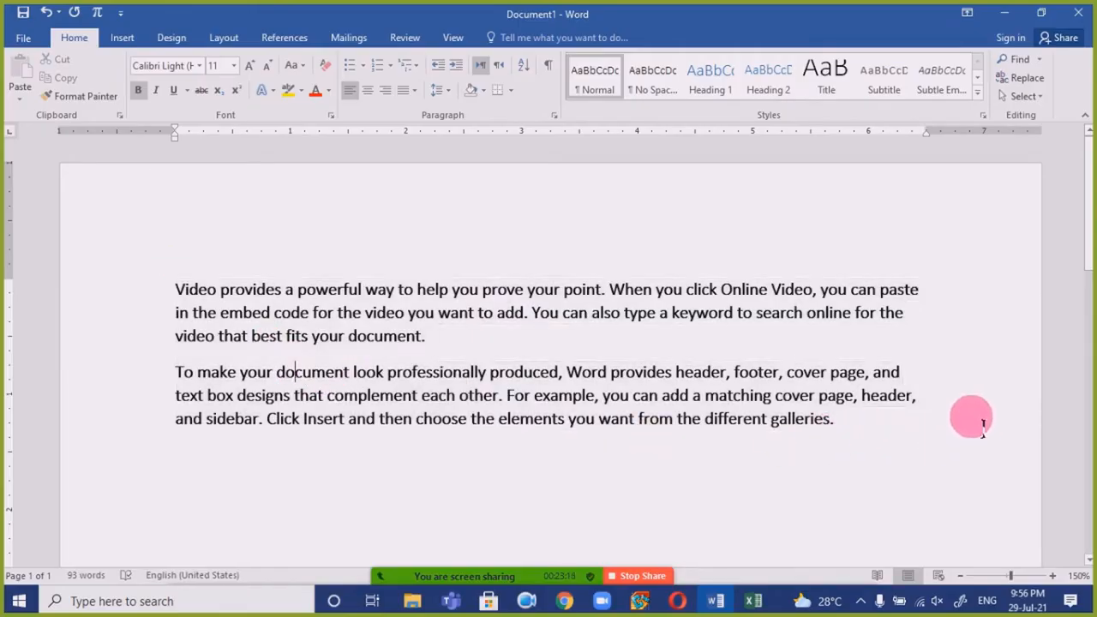
drag(900, 443, 175, 247)
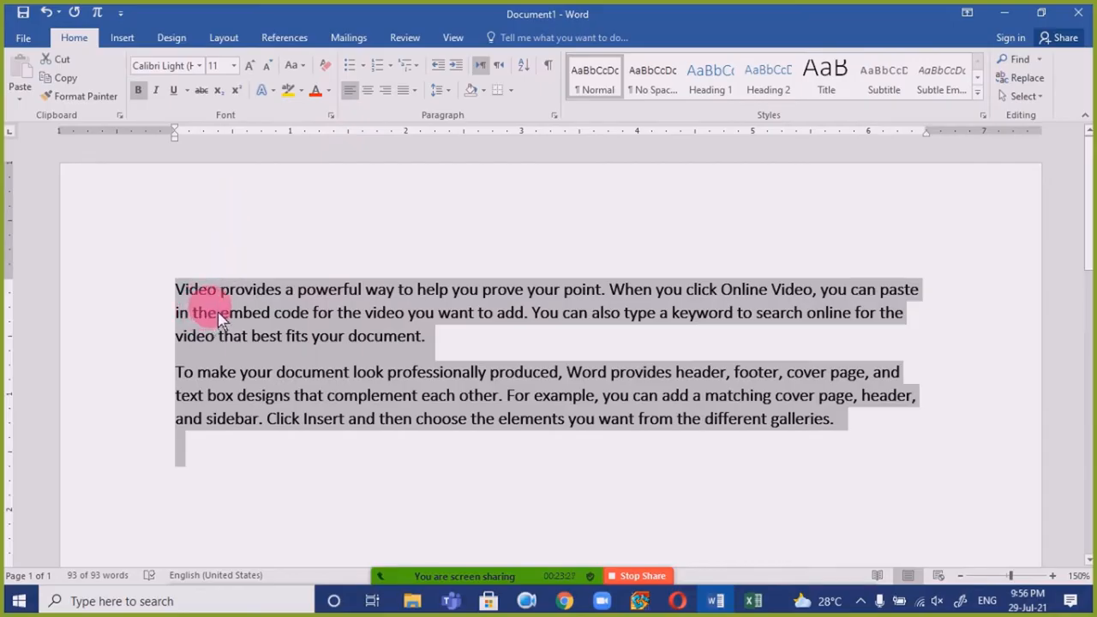
click(737, 411)
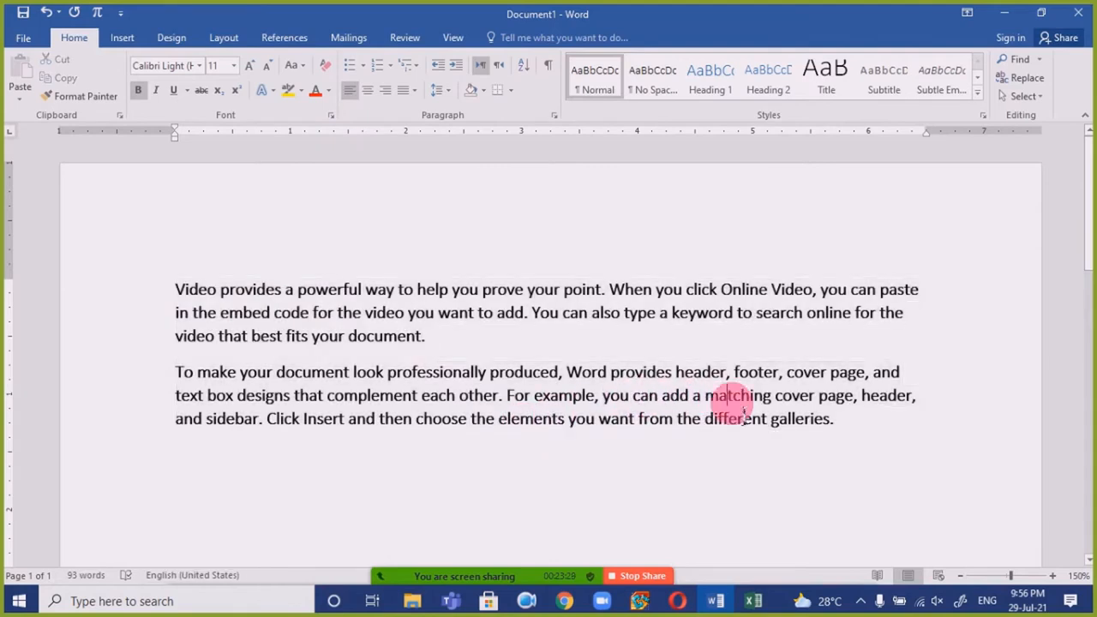
- Replace all the sample text with the line AL SUFFA ONLINE and select the whole line
key(ctrl+a)
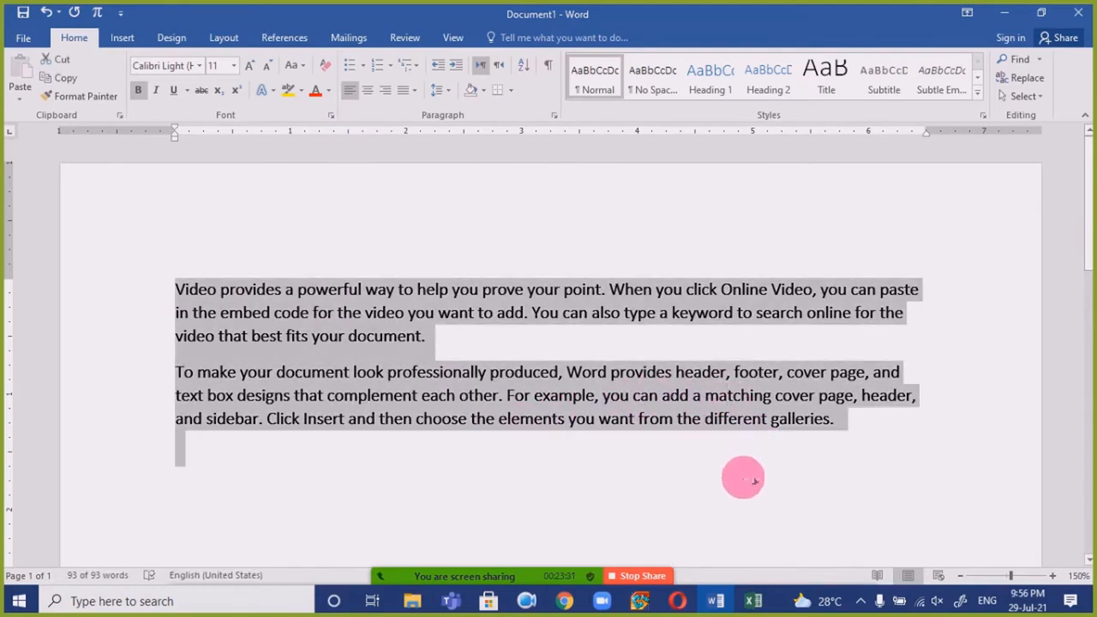
text(AL)
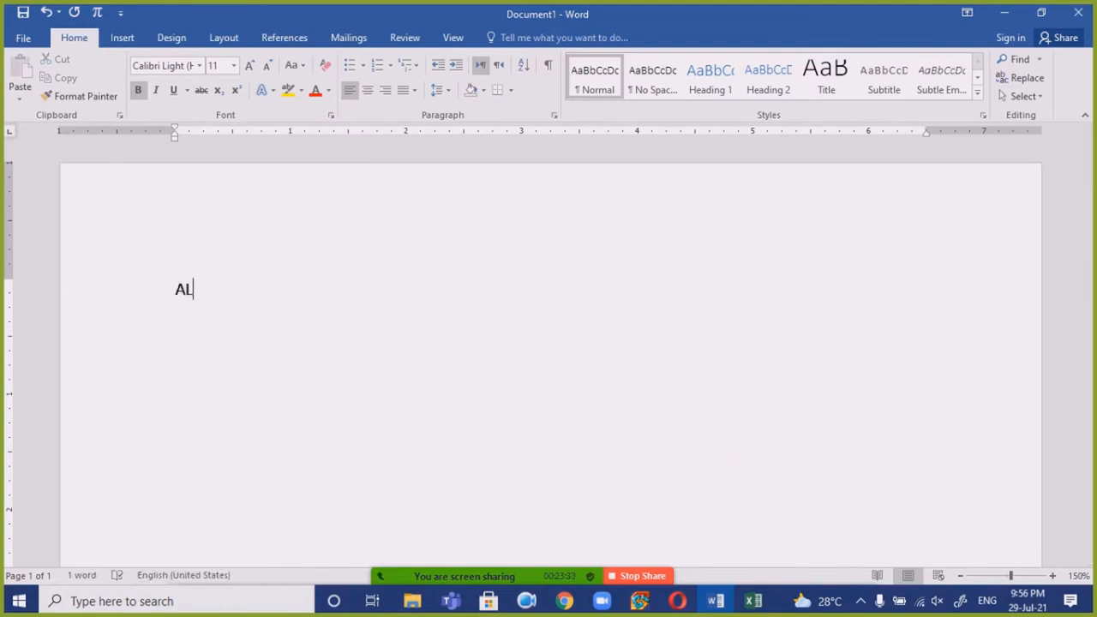
text( SUFFA)
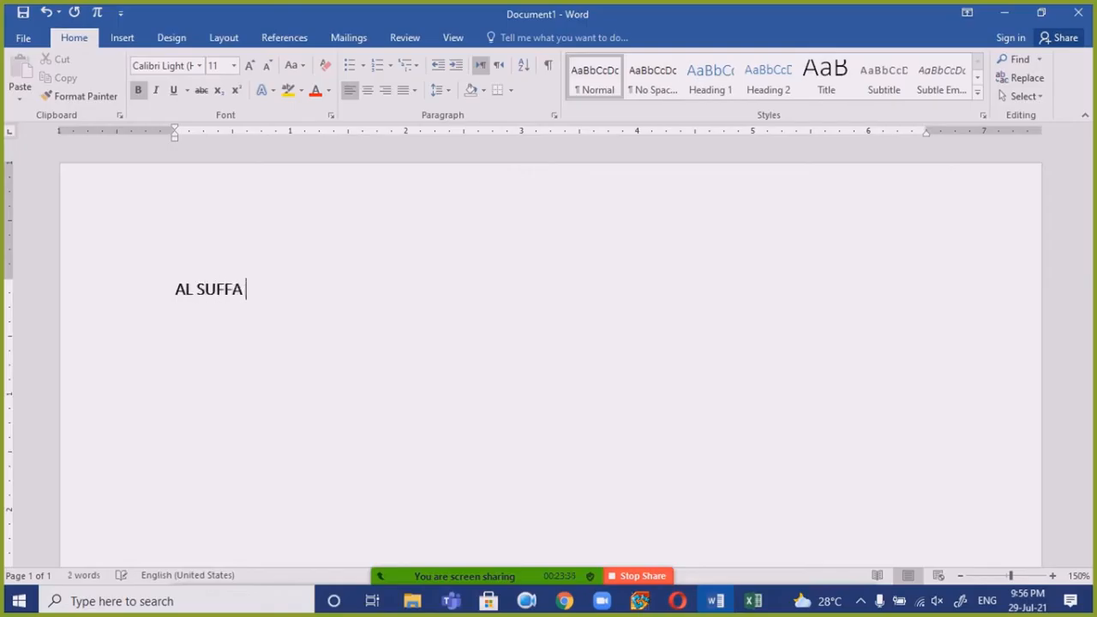
text( ONLINE)
key(ctrl+a)
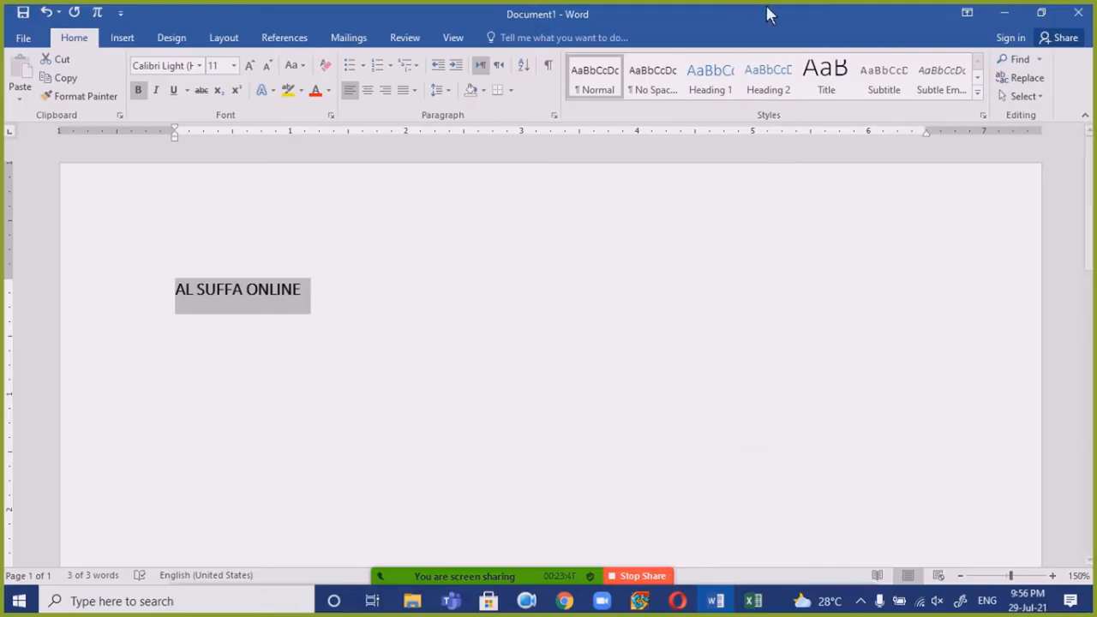
click(806, 570)
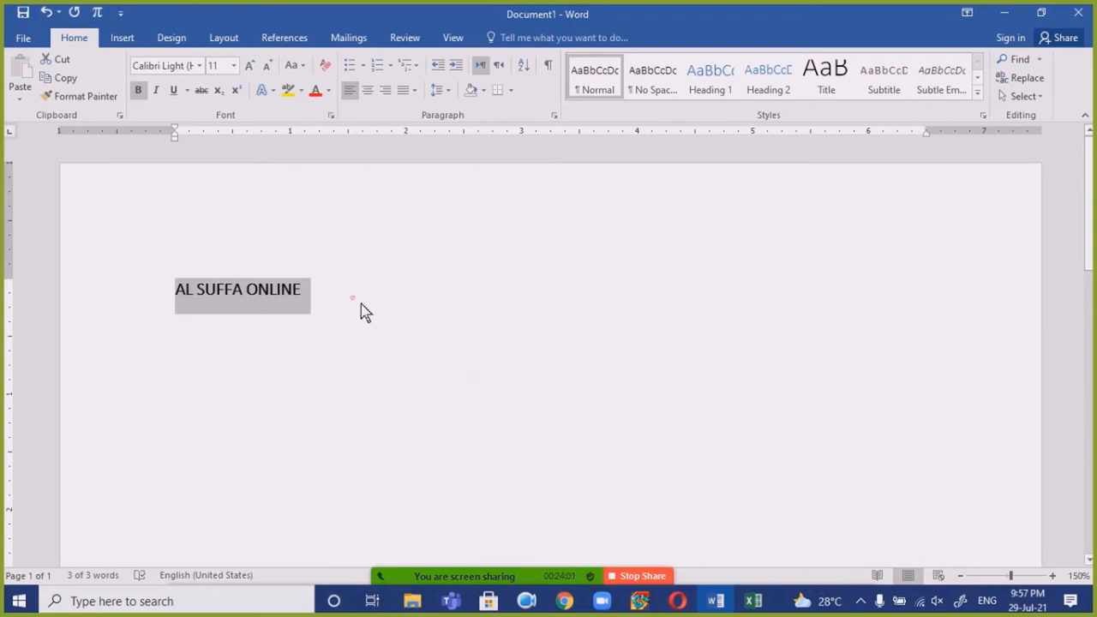
- Reduce the page's top margin so the AL SUFFA ONLINE line starts higher on the page
click(338, 300)
drag(22, 289, 27, 236)
drag(386, 257, 135, 210)
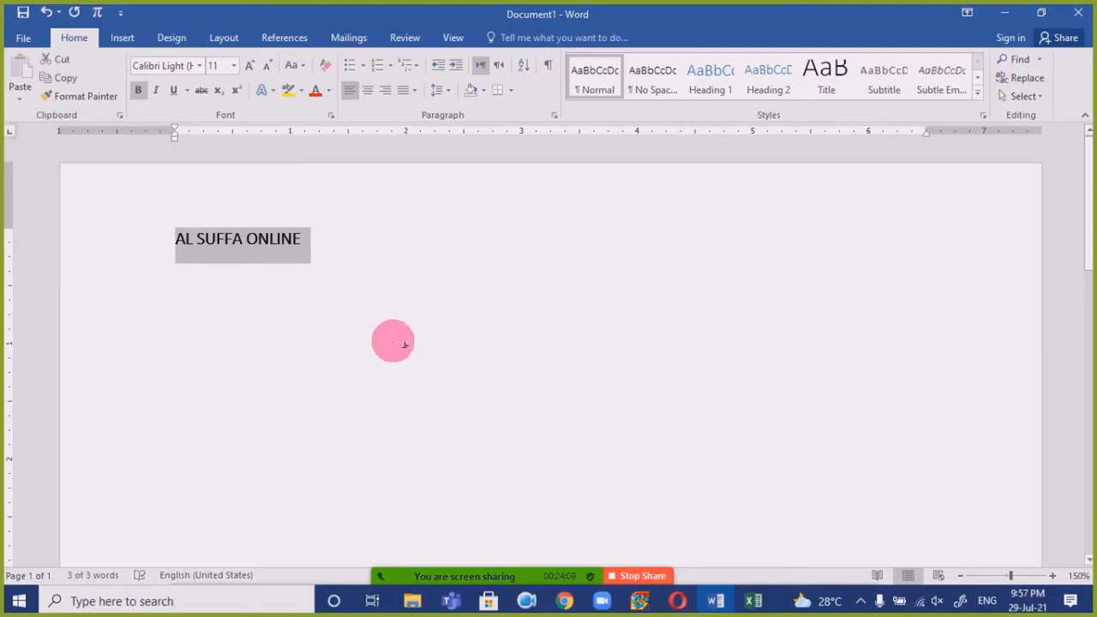
- Demonstrate shifting AL SUFFA ONLINE across the page with leading spaces, and delete all of those spaces
click(183, 240)
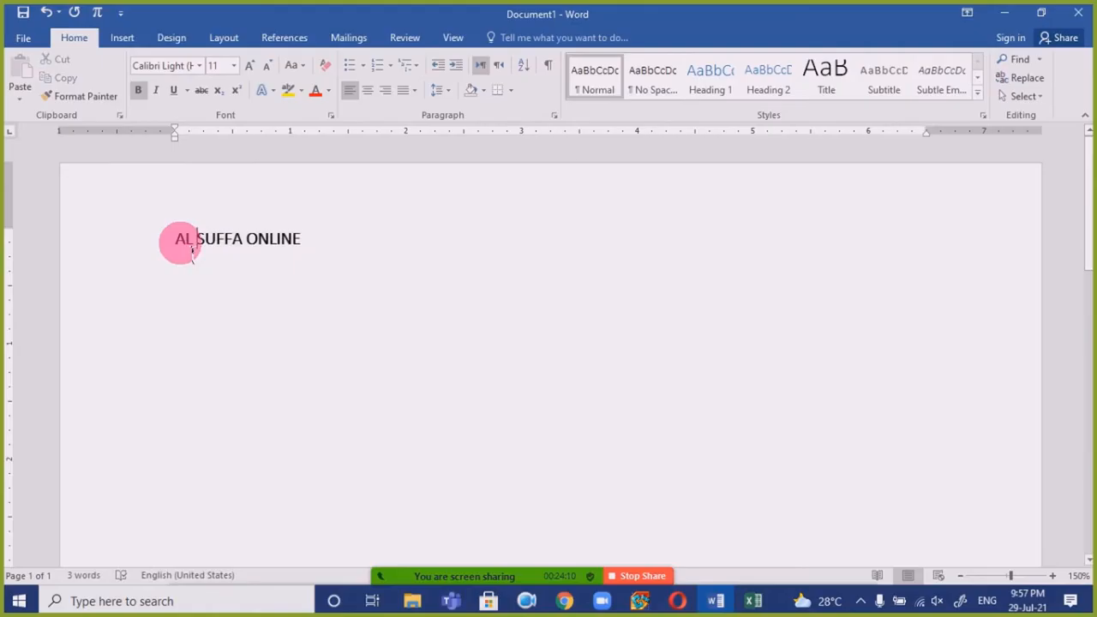
click(694, 476)
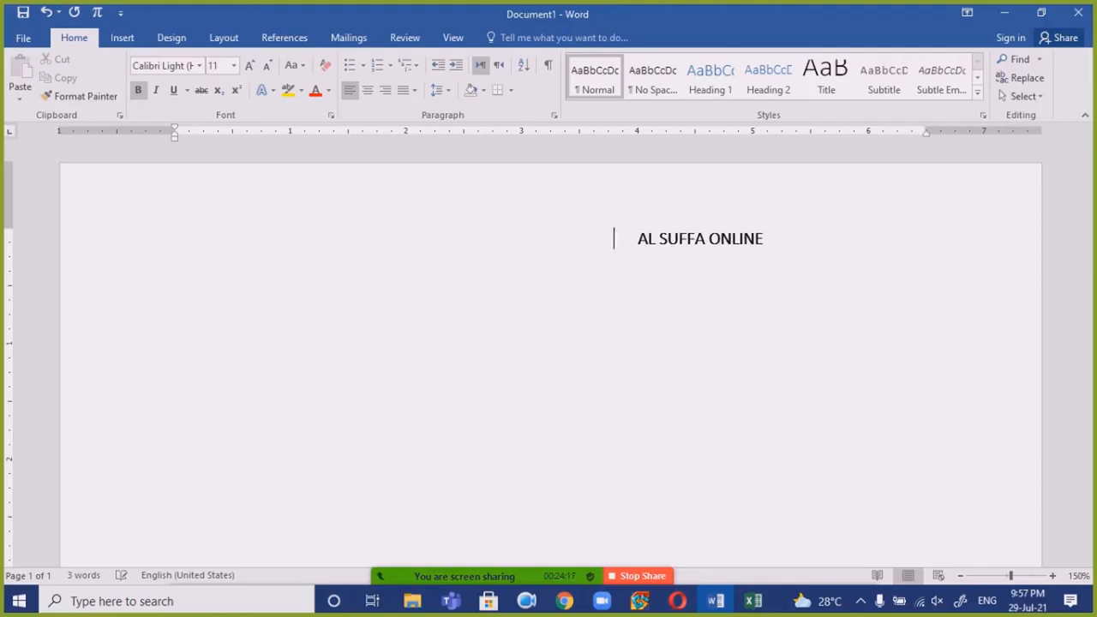
key(BackSpace)
key(BackSpace)
key(BackSpace)
key(BackSpace)
key(BackSpace)
key(BackSpace)
key(BackSpace)
key(BackSpace)
key(BackSpace)
key(BackSpace)
key(BackSpace)
key(BackSpace)
key(BackSpace)
key(BackSpace)
key(BackSpace)
key(BackSpace)
key(BackSpace)
key(BackSpace)
key(BackSpace)
key(BackSpace)
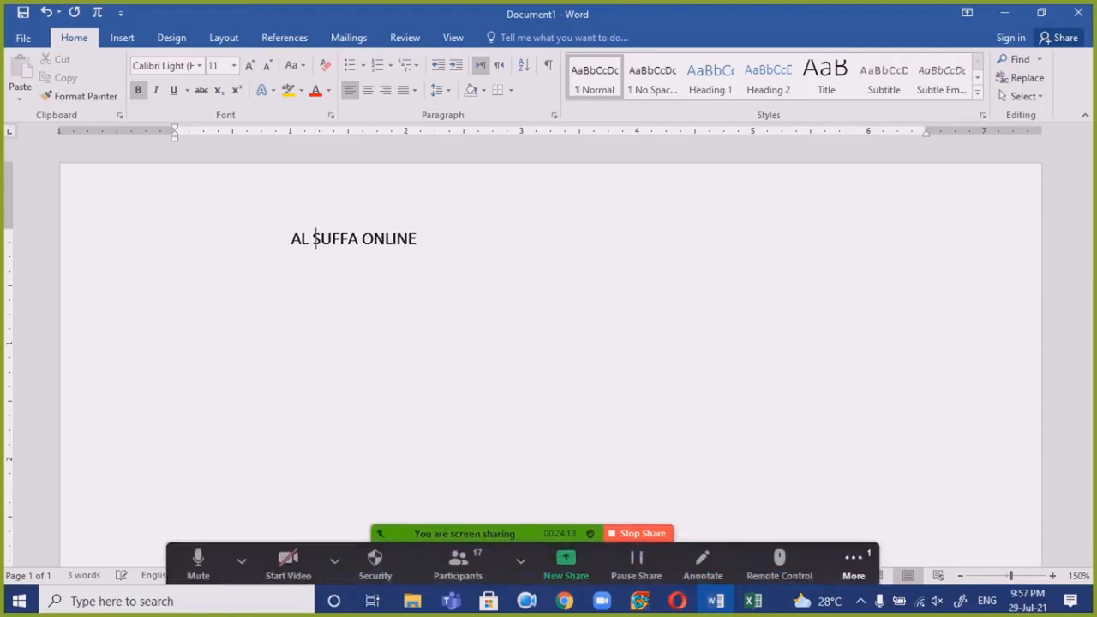
key(BackSpace)
key(BackSpace)
key(BackSpace)
key(BackSpace)
key(BackSpace)
key(BackSpace)
key(BackSpace)
key(BackSpace)
key(BackSpace)
key(BackSpace)
key(BackSpace)
key(BackSpace)
key(BackSpace)
key(BackSpace)
key(BackSpace)
key(BackSpace)
key(BackSpace)
key(BackSpace)
key(BackSpace)
key(BackSpace)
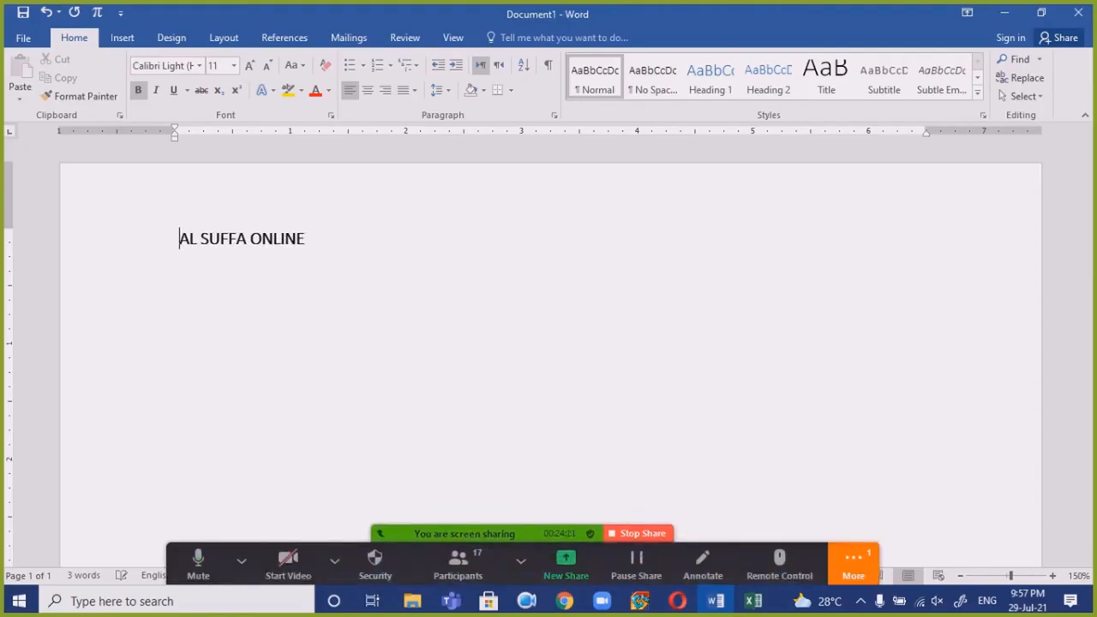
key(BackSpace)
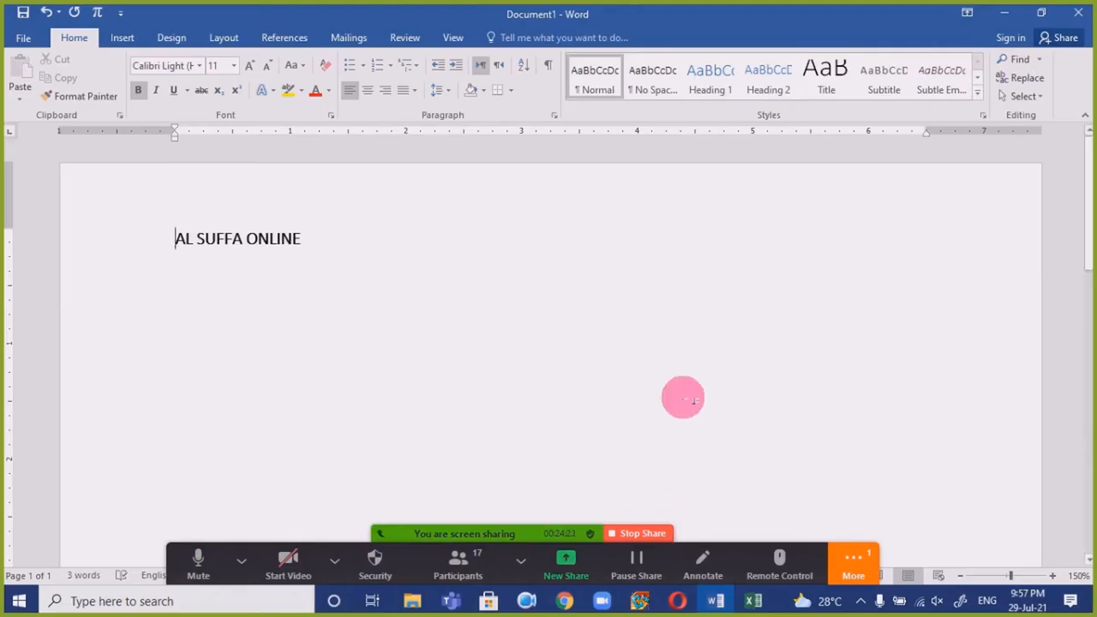
- Demonstrate right, centre and left alignment on the whole AL SUFFA ONLINE line, ending with left alignment
key(ctrl+a)
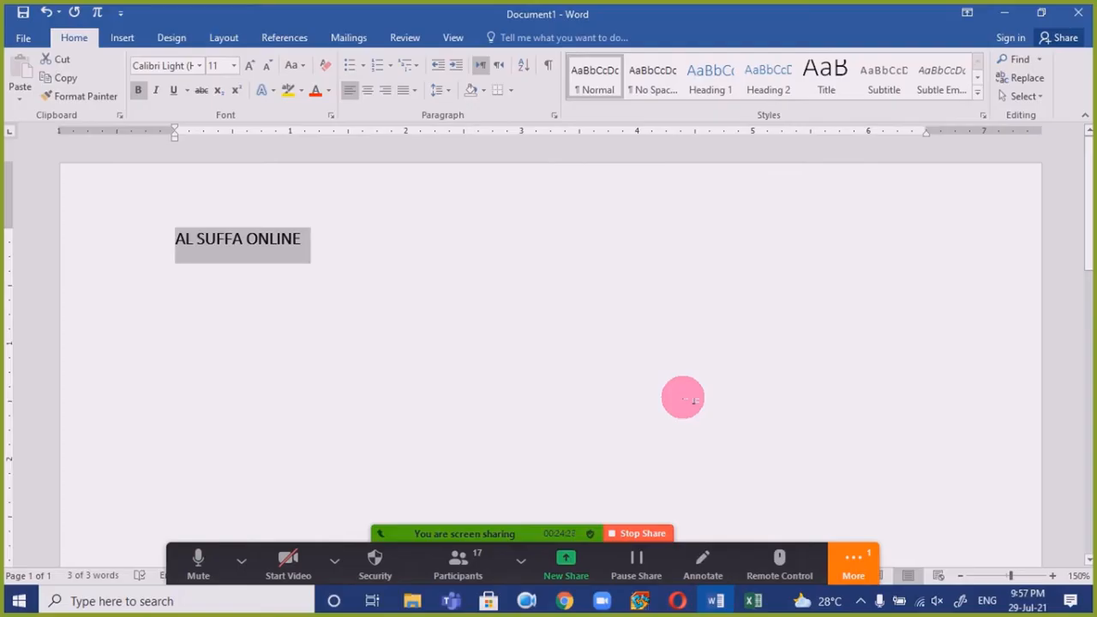
click(385, 91)
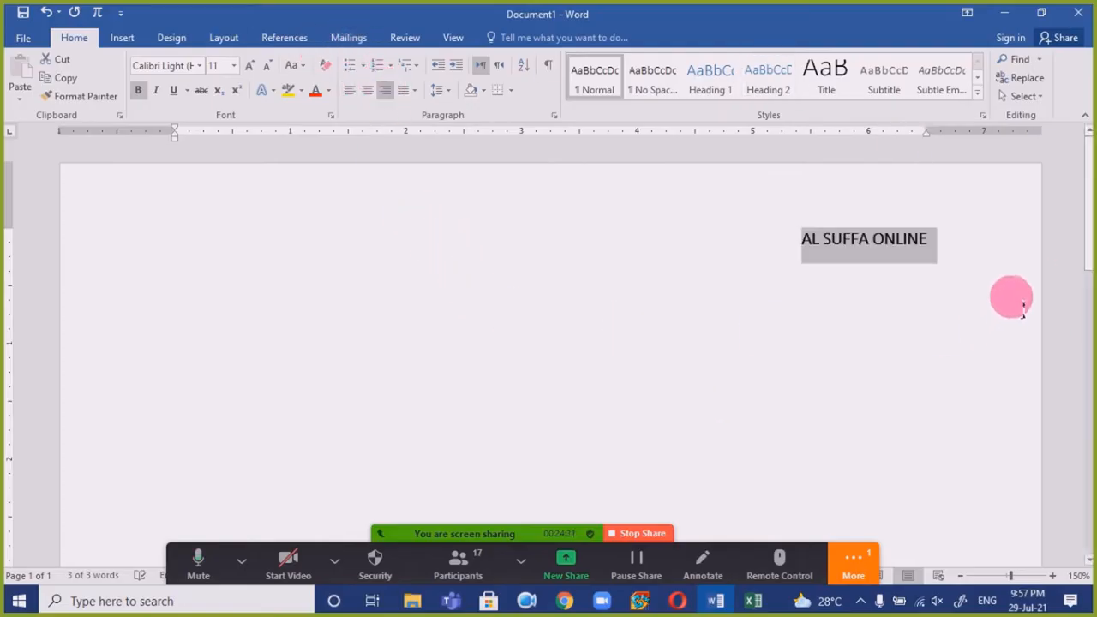
click(367, 91)
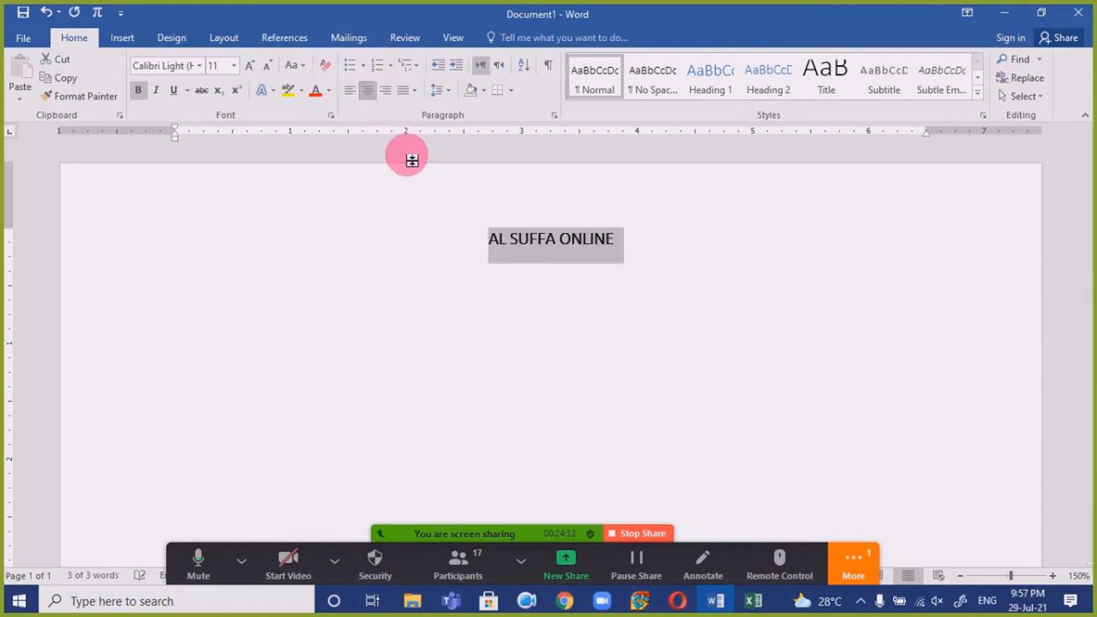
click(350, 91)
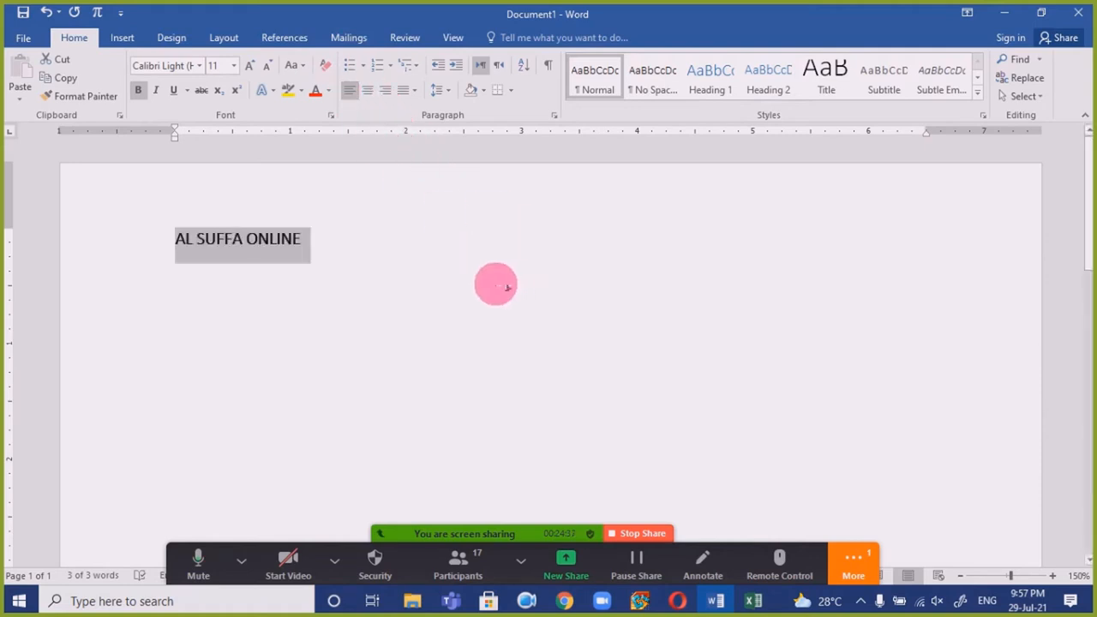
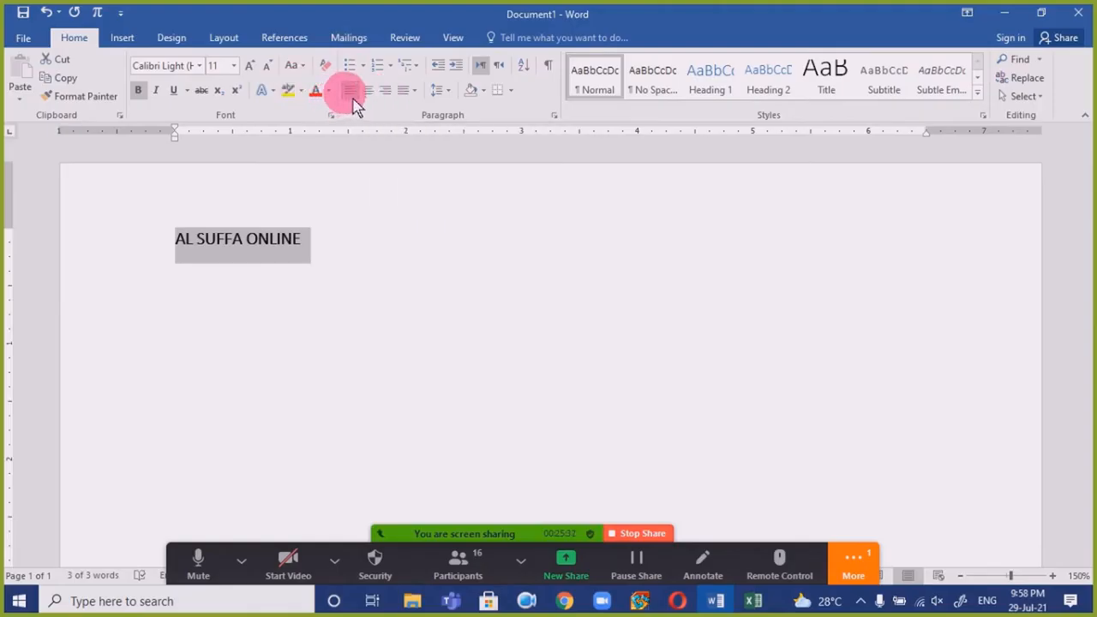
- Dismiss the meeting alert and replace AL SUFFA ONLINE with one sample paragraph generated by =rand(1)
click(343, 266)
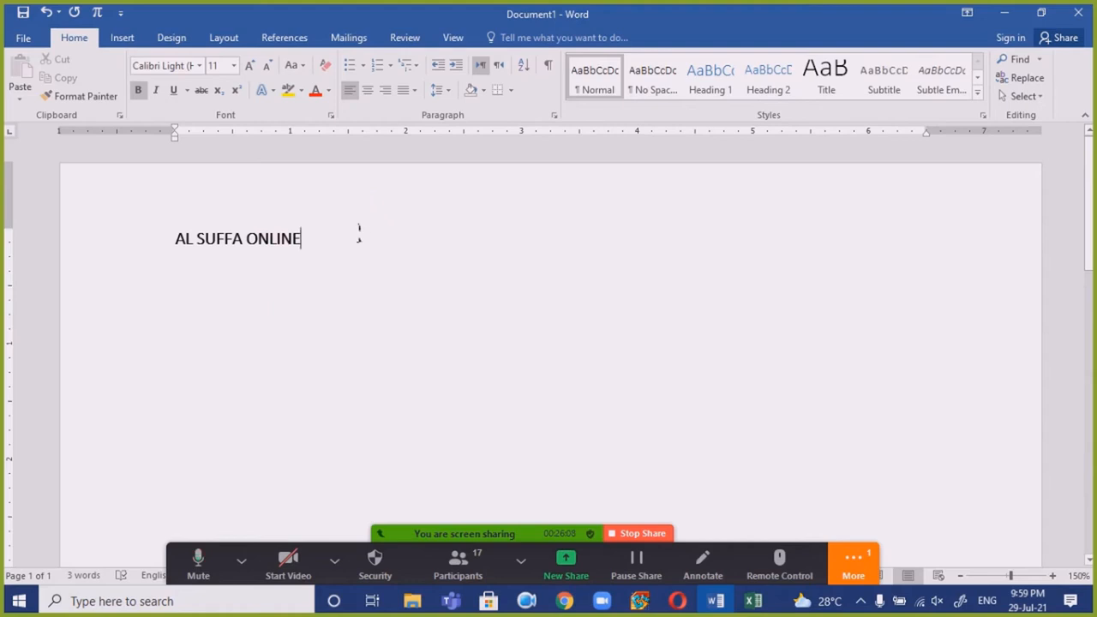
drag(357, 232, 92, 238)
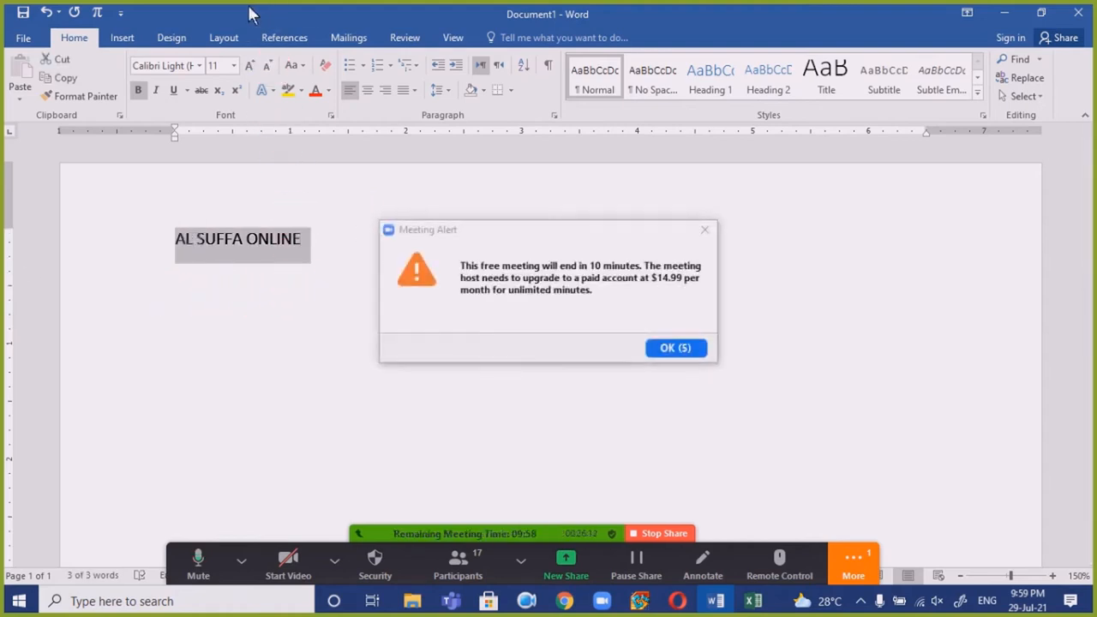
click(704, 230)
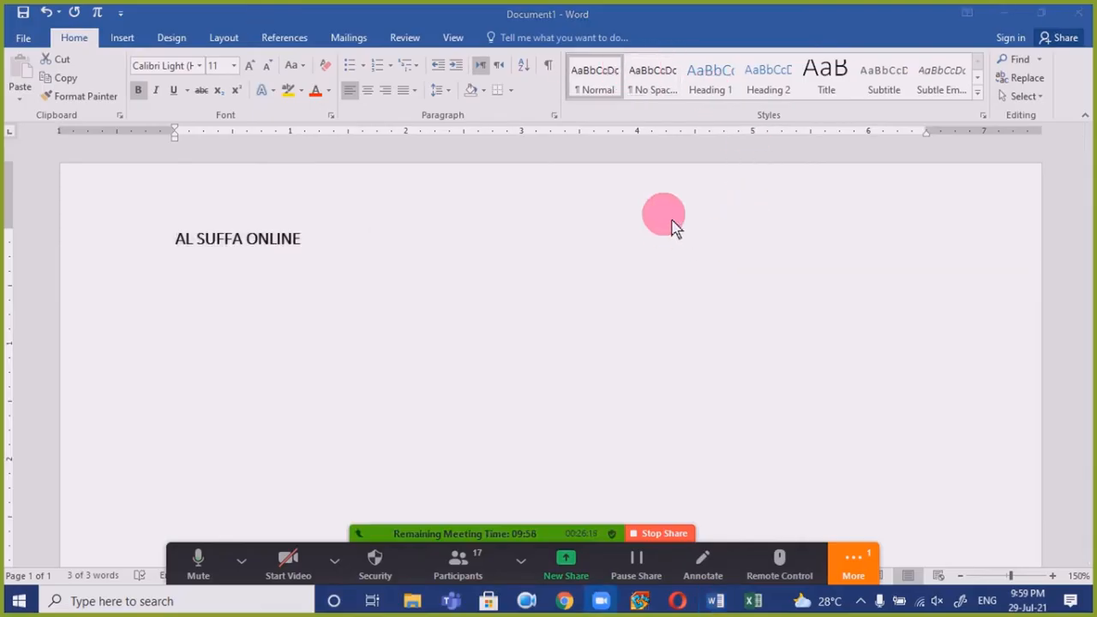
click(382, 288)
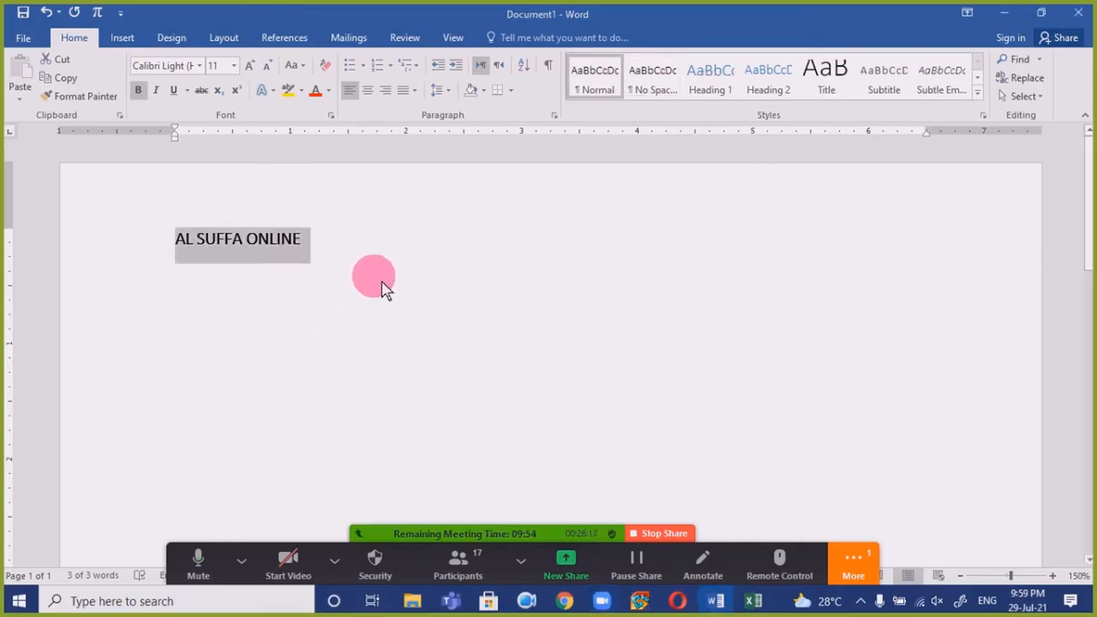
text(=rand)
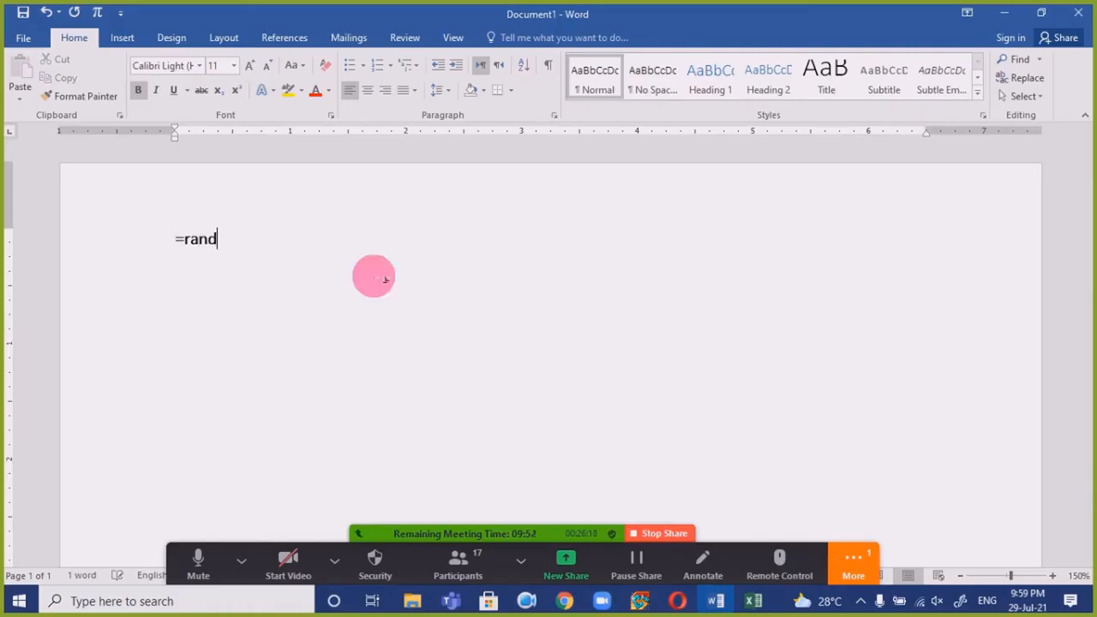
text(())
key(Left)
text(1)
key(Right)
key(Return)
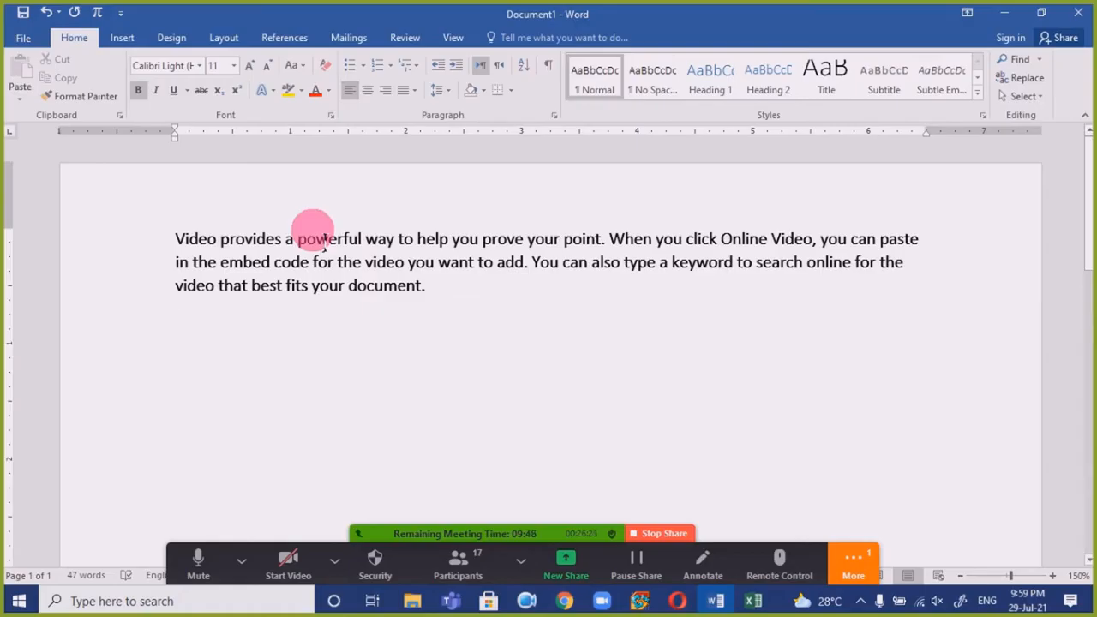
- Replace the single sample paragraph with three paragraphs generated by =rand(3)
key(ctrl+a)
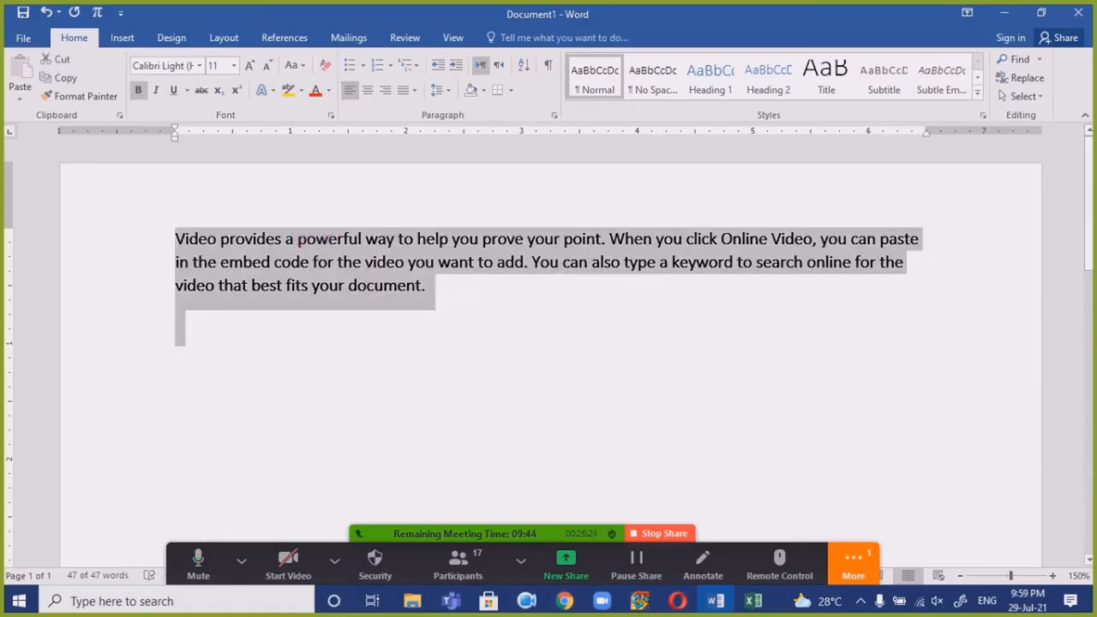
text(=rand)
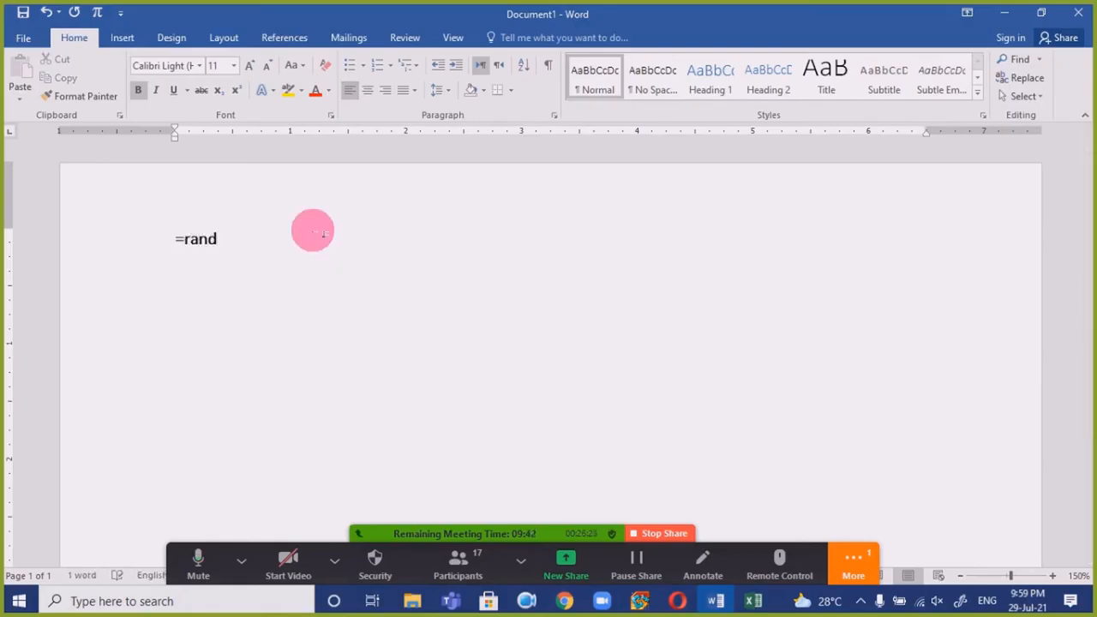
text(())
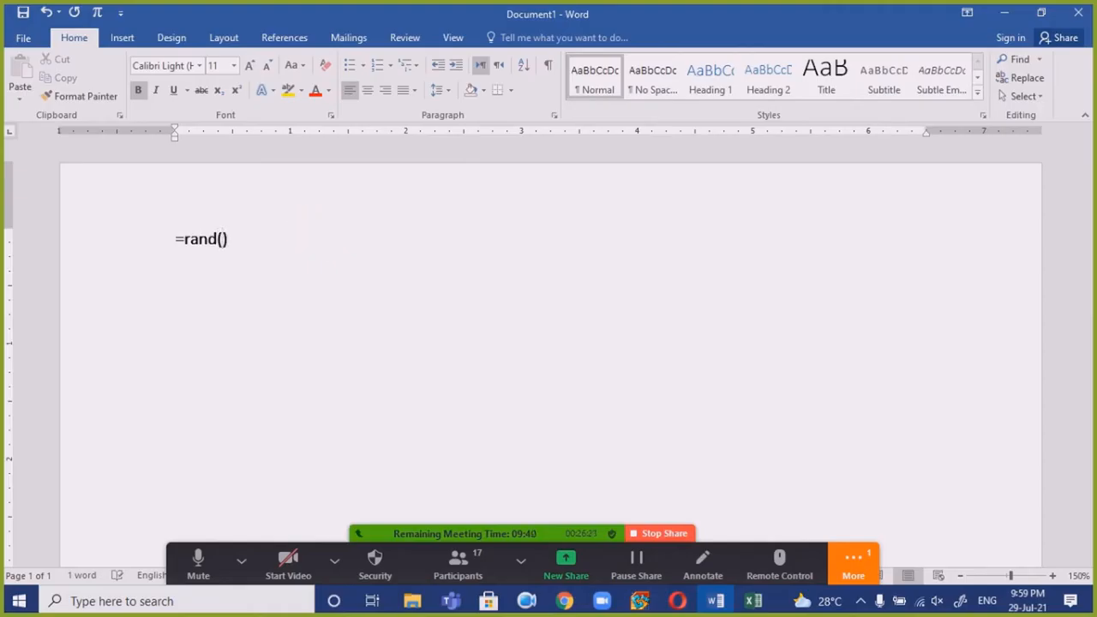
text(3)
key(Return)
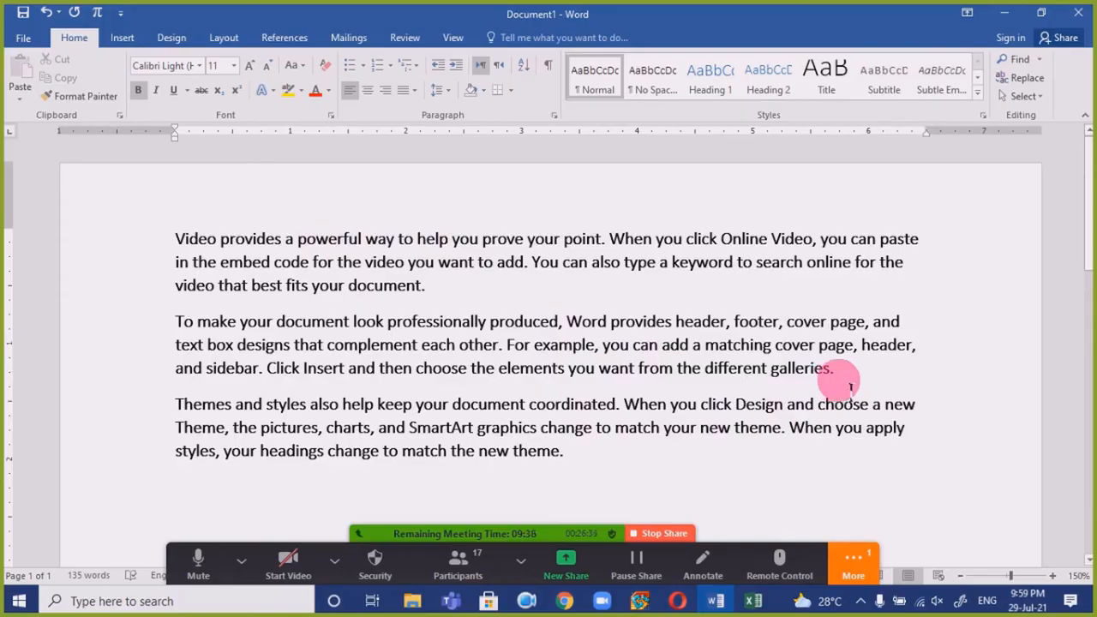
- Increase the font size of all three paragraphs to 12 and clear the selection
key(ctrl+a)
key(ctrl+shift+period)
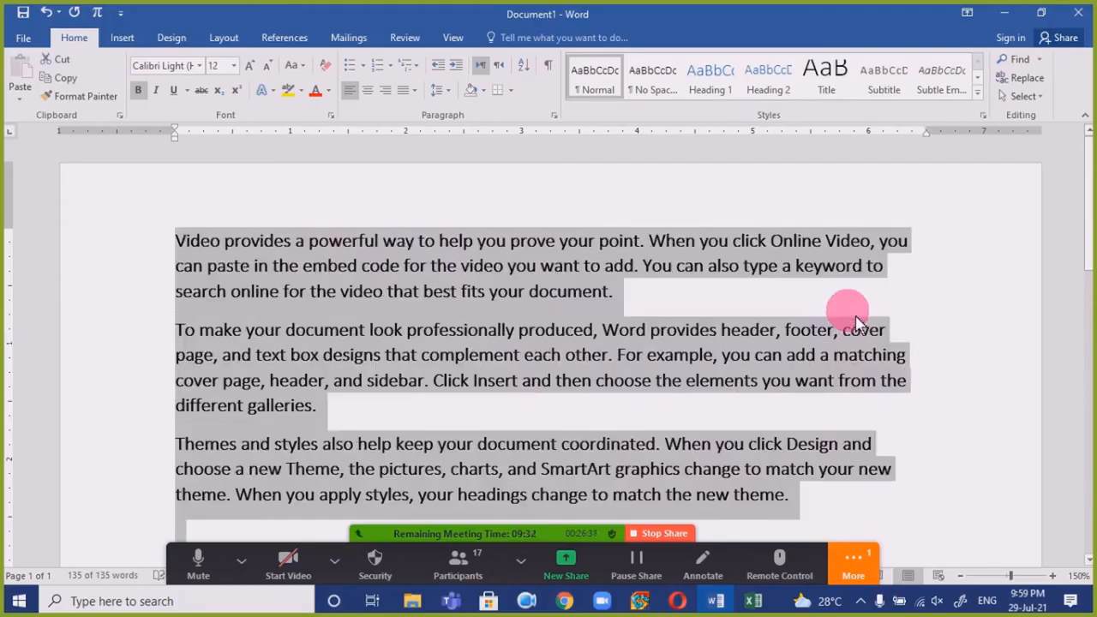
click(878, 469)
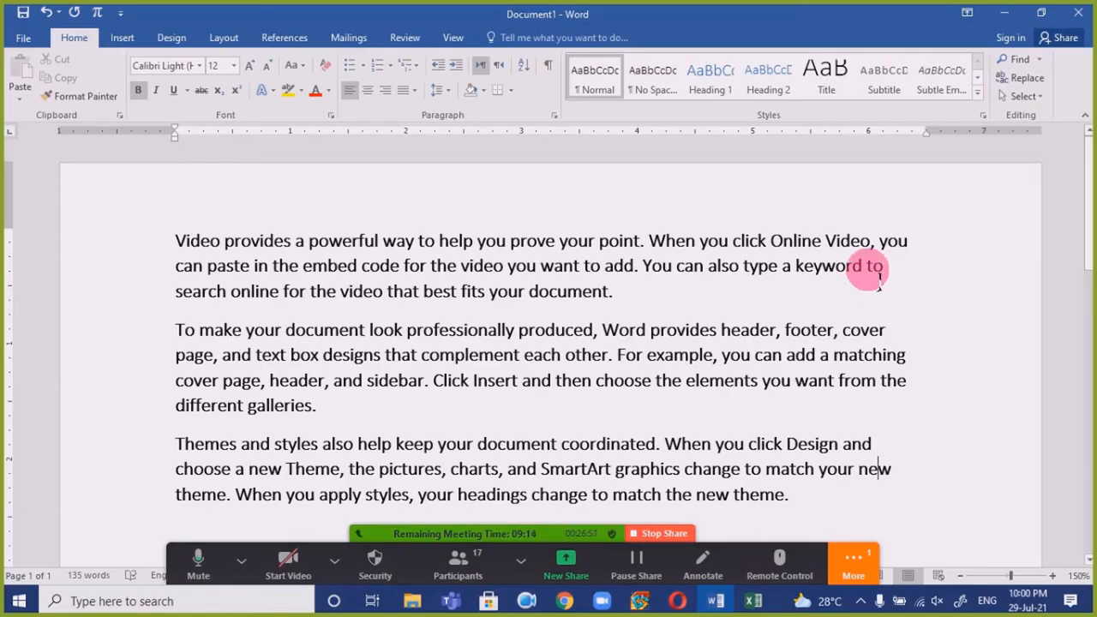
- Select the first and third paragraphs together by their text ranges, leaving the second paragraph out
scroll(857, 278, down, 2)
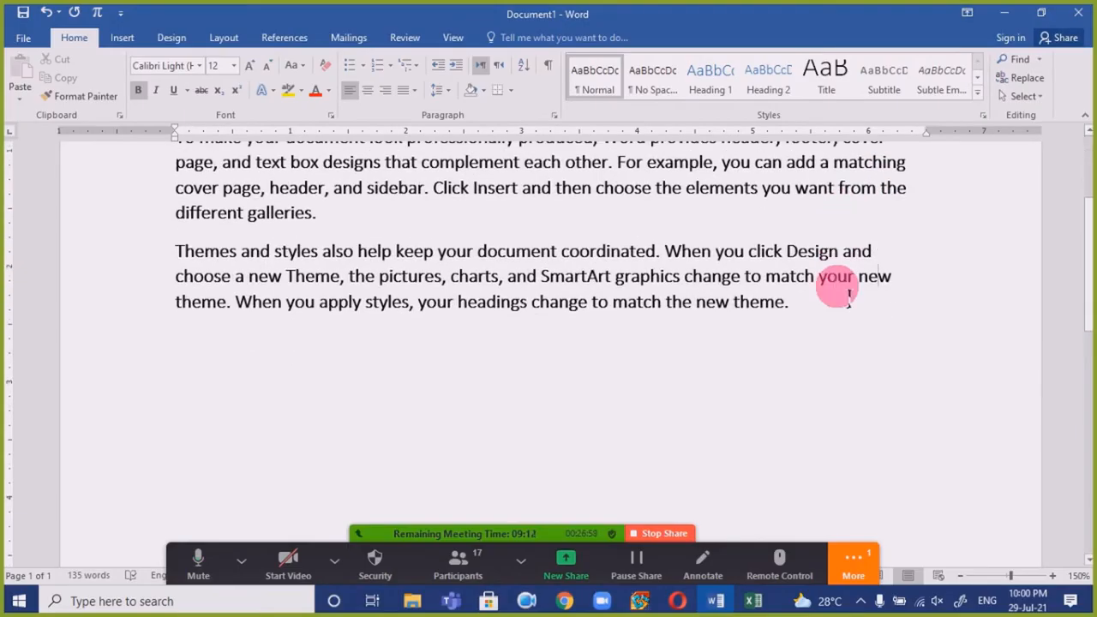
scroll(844, 291, up, 1)
scroll(835, 368, up, 1)
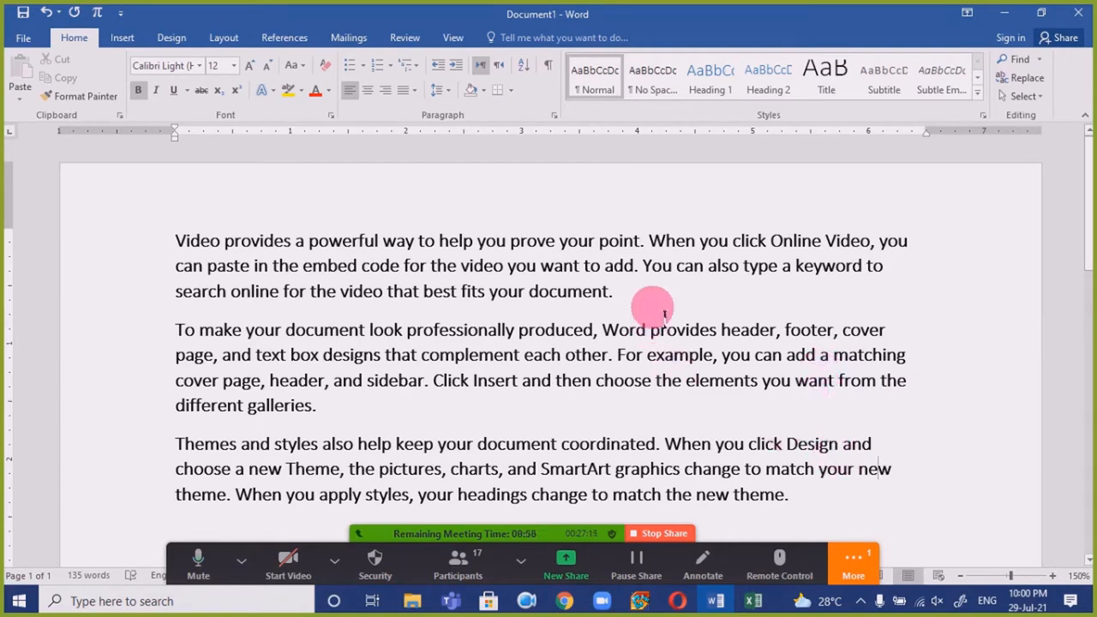
drag(614, 292, 190, 242)
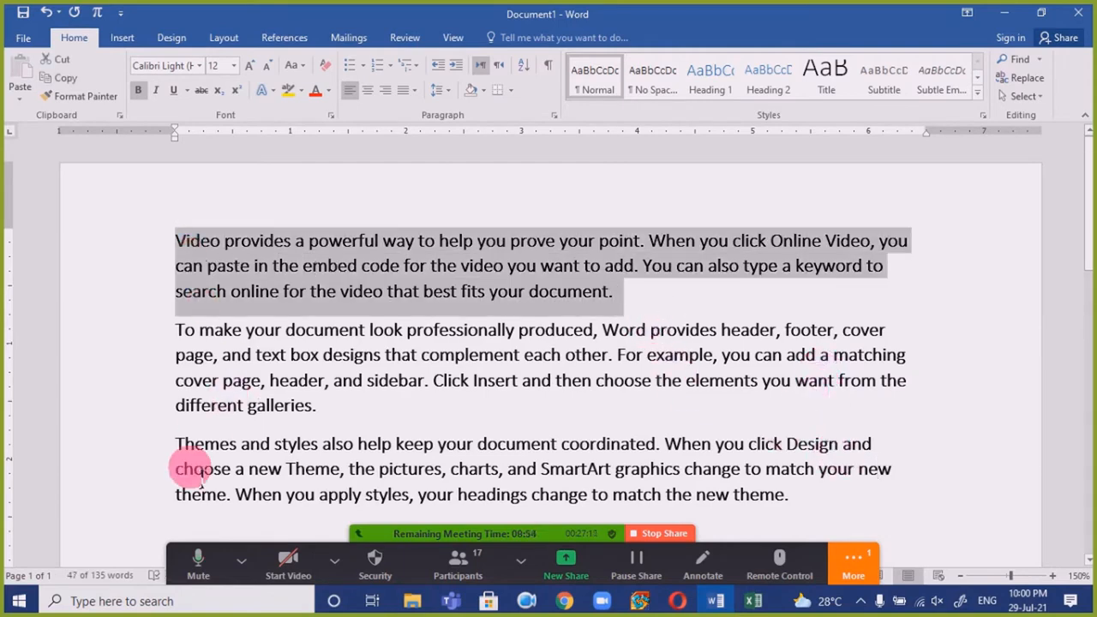
drag(177, 446, 696, 531)
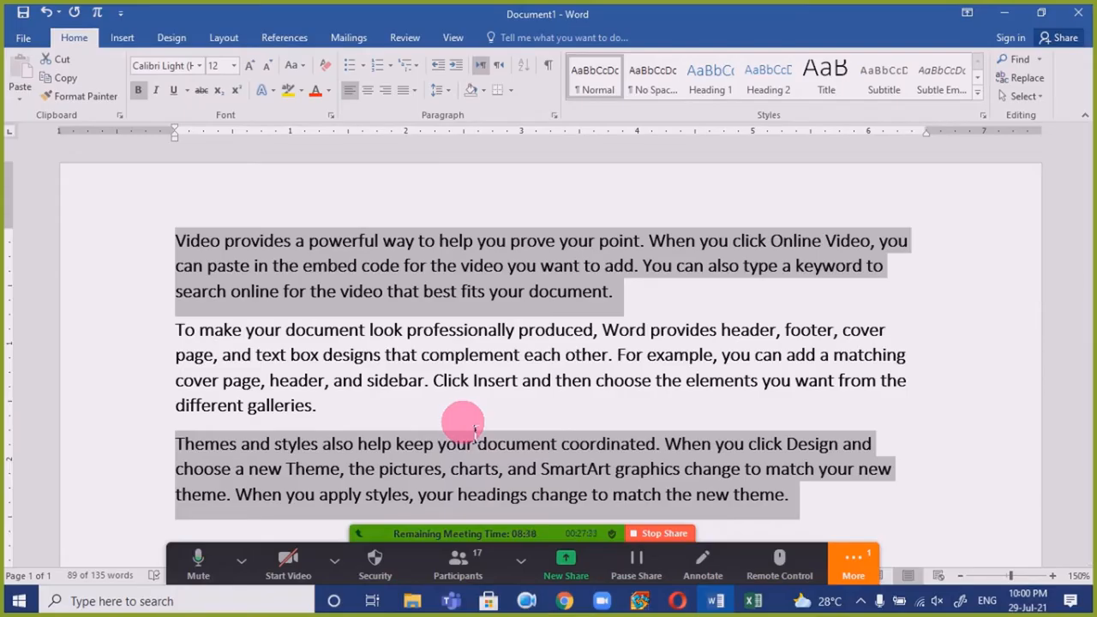
- Clear the selection and reselect the first and third paragraphs together as whole paragraphs
click(475, 292)
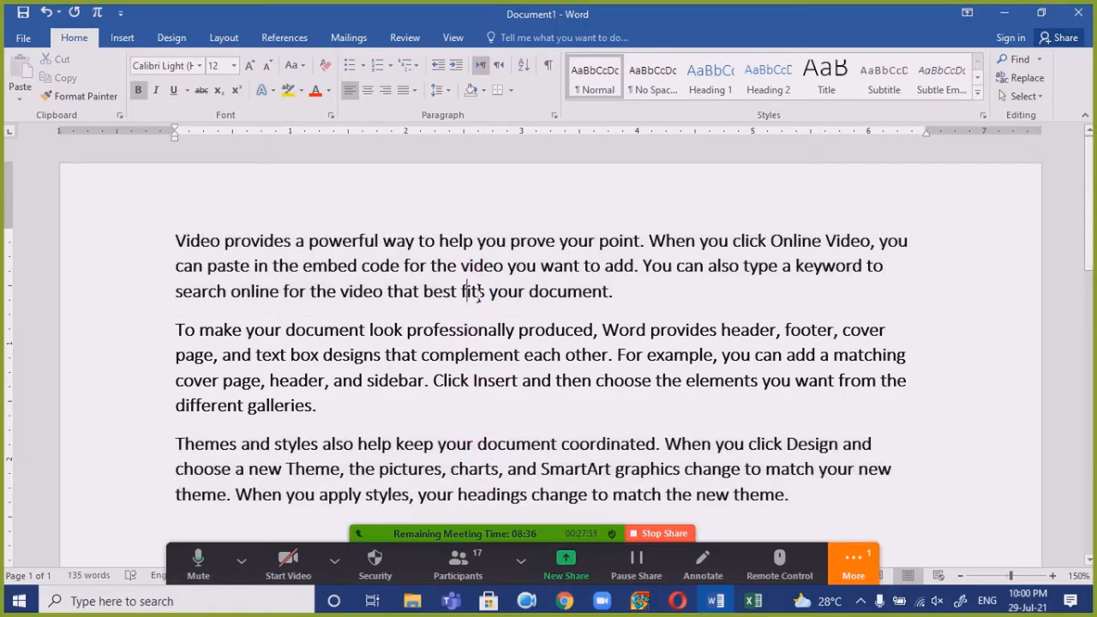
triple_click(476, 291)
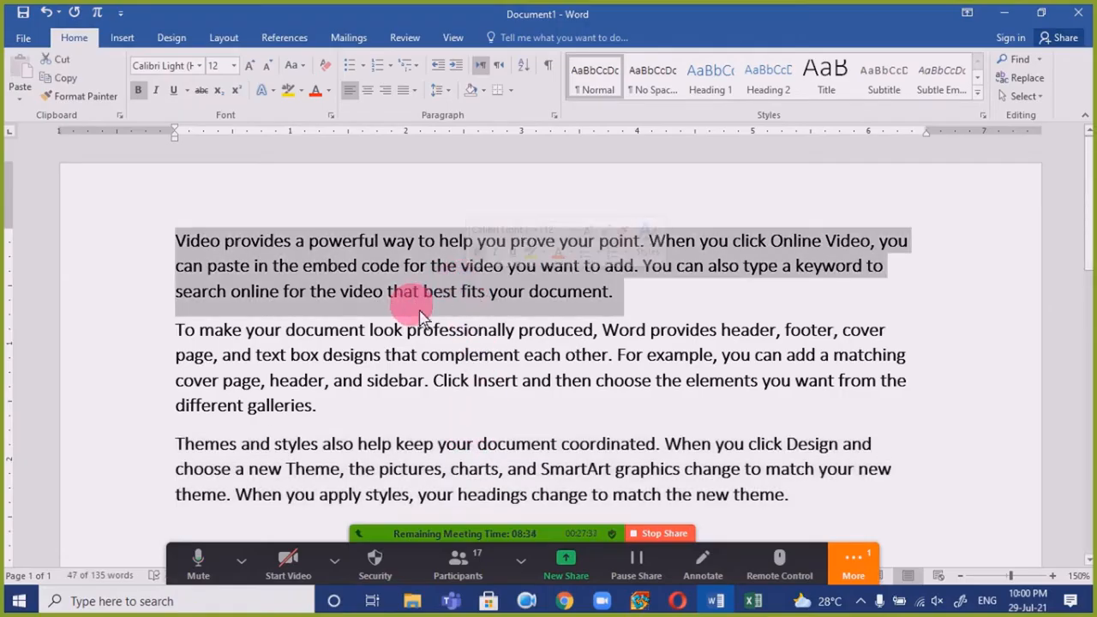
ctrl+triple_click(439, 464)
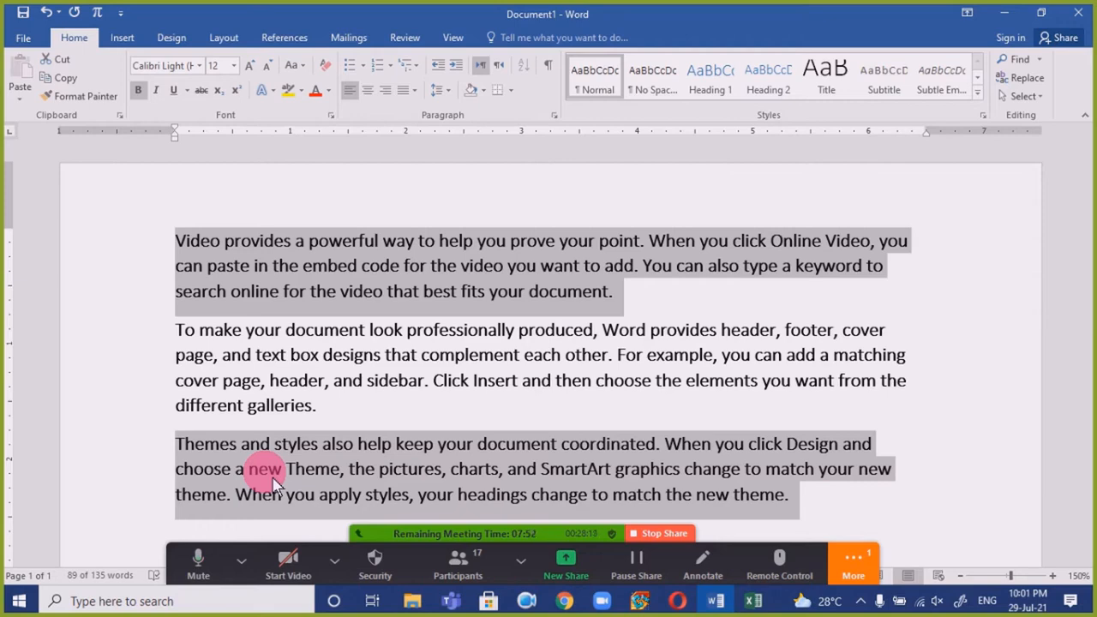
- Select the separate words "embed", "professionally", "elements", "choose" and "different" together across the paragraphs, and clear the selection
click(287, 296)
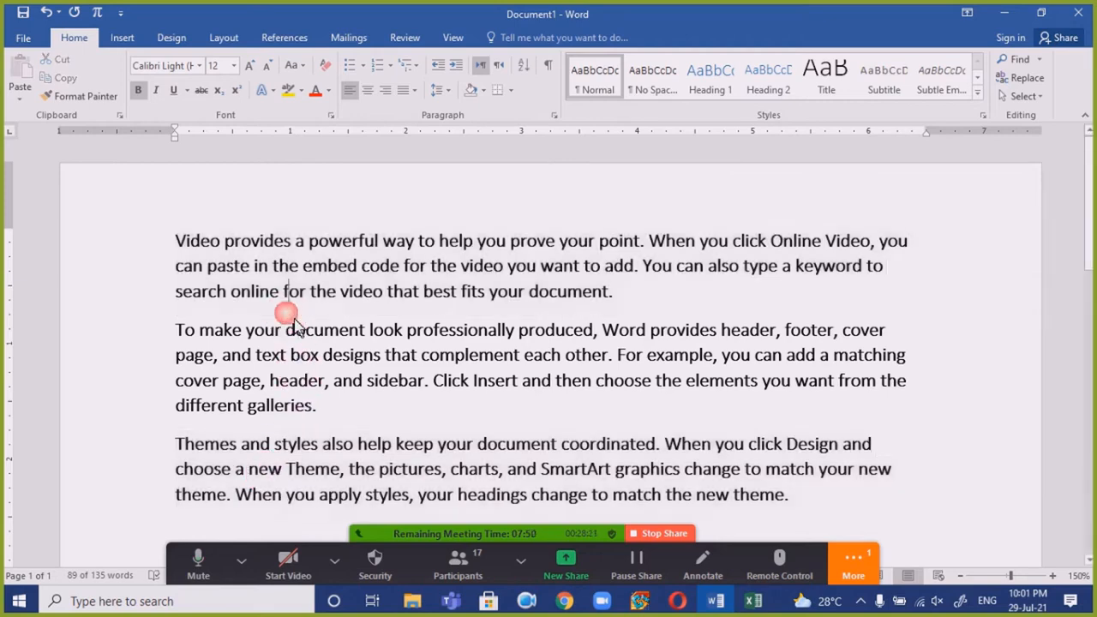
double_click(331, 266)
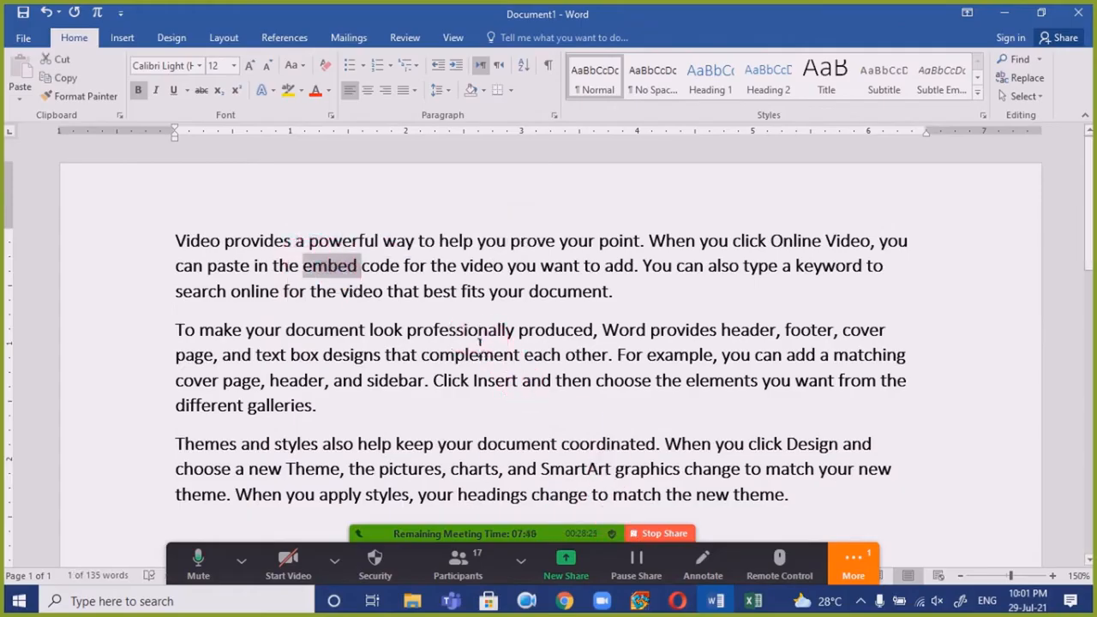
ctrl+double_click(463, 330)
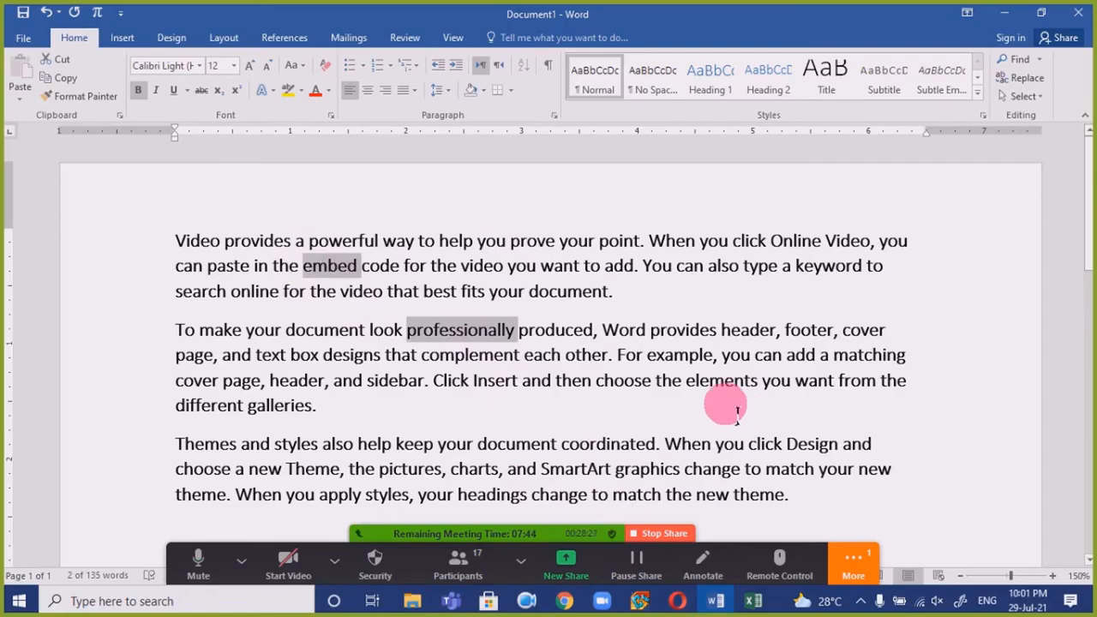
ctrl+double_click(722, 382)
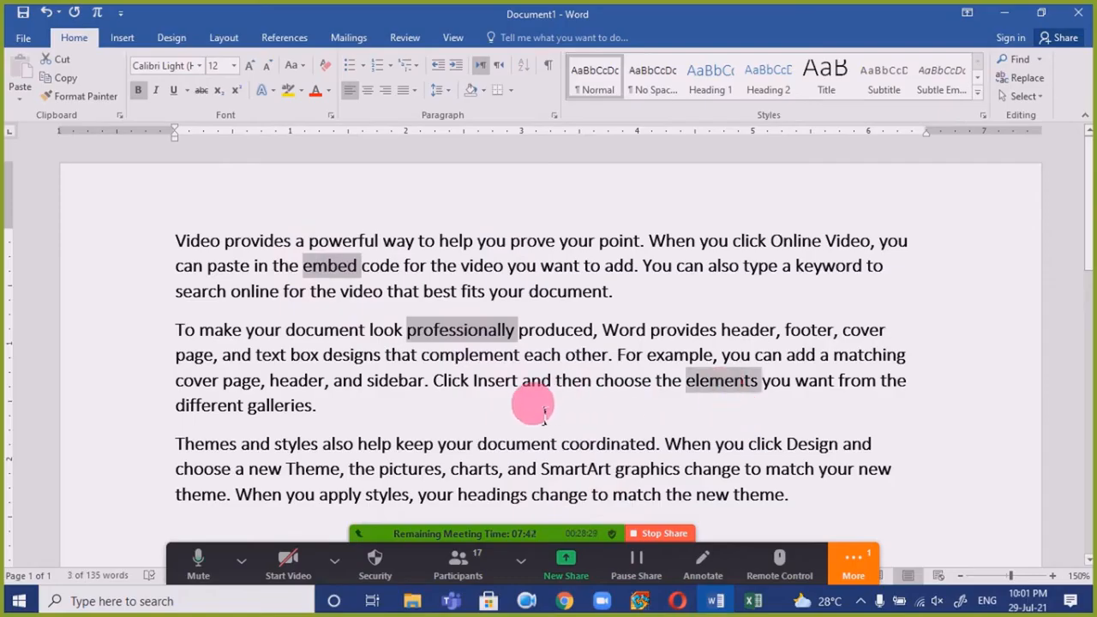
ctrl+double_click(203, 472)
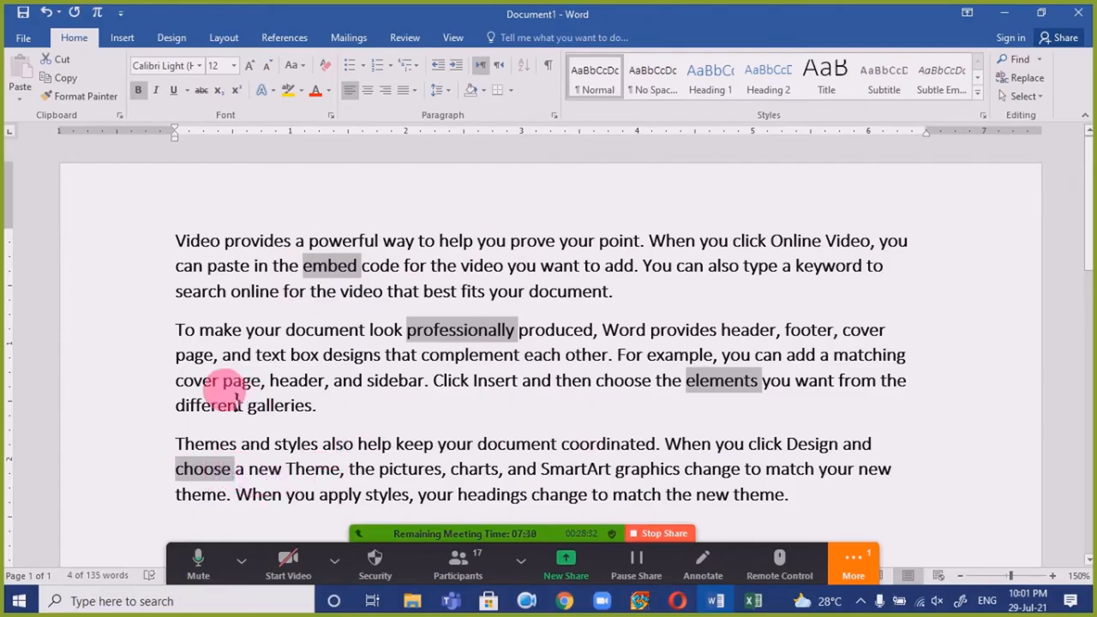
ctrl+double_click(210, 405)
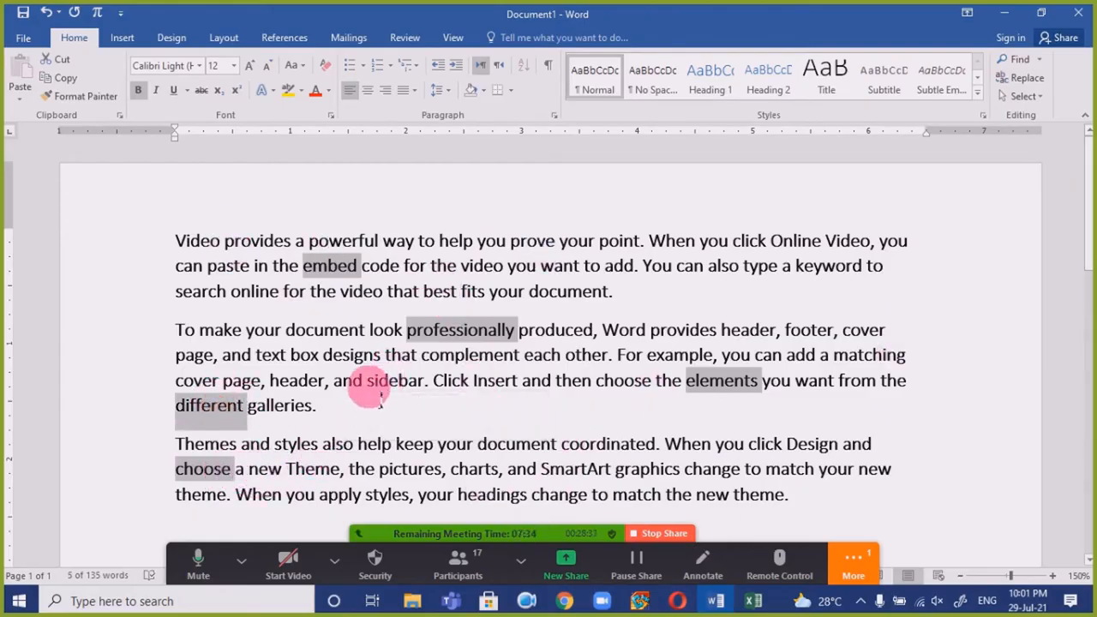
click(324, 329)
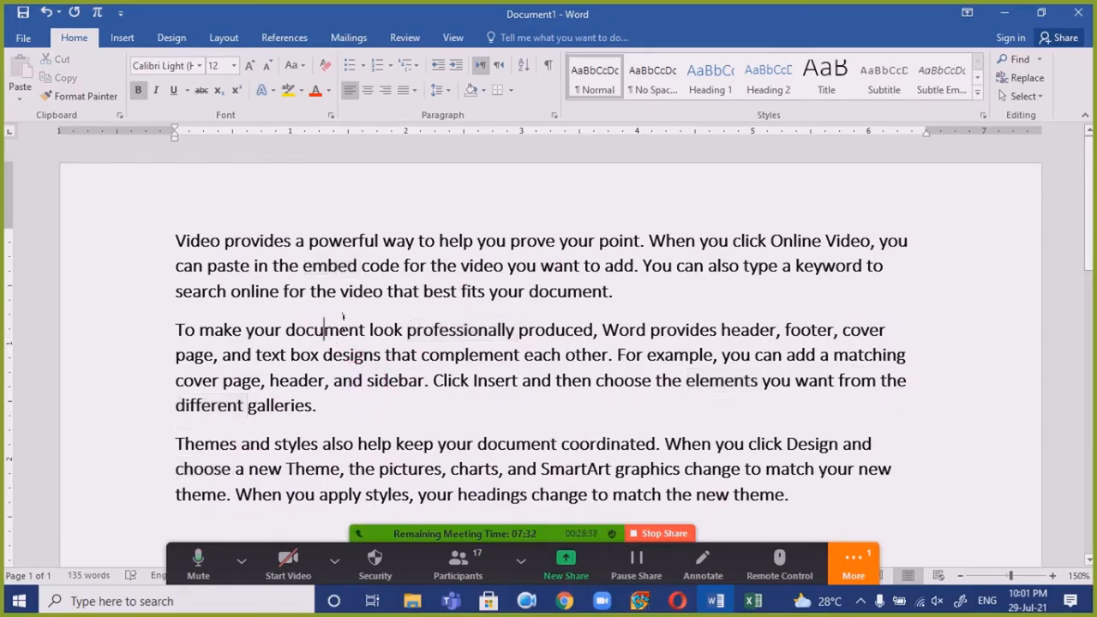
- Select the whole first and third paragraphs together and justify them, leaving the second paragraph out
triple_click(428, 285)
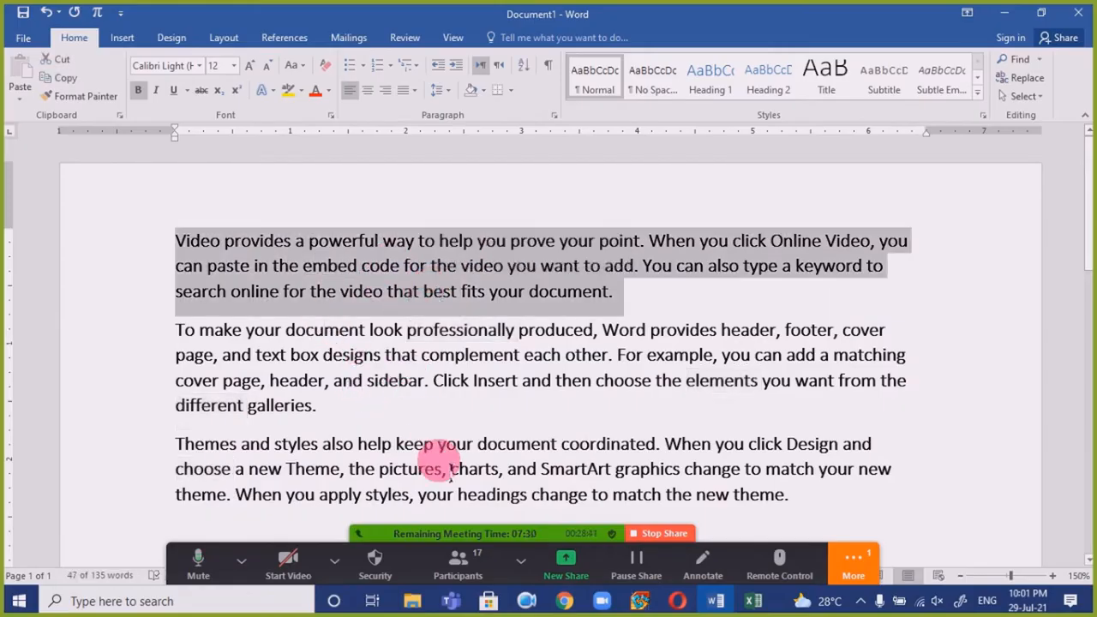
ctrl+double_click(485, 470)
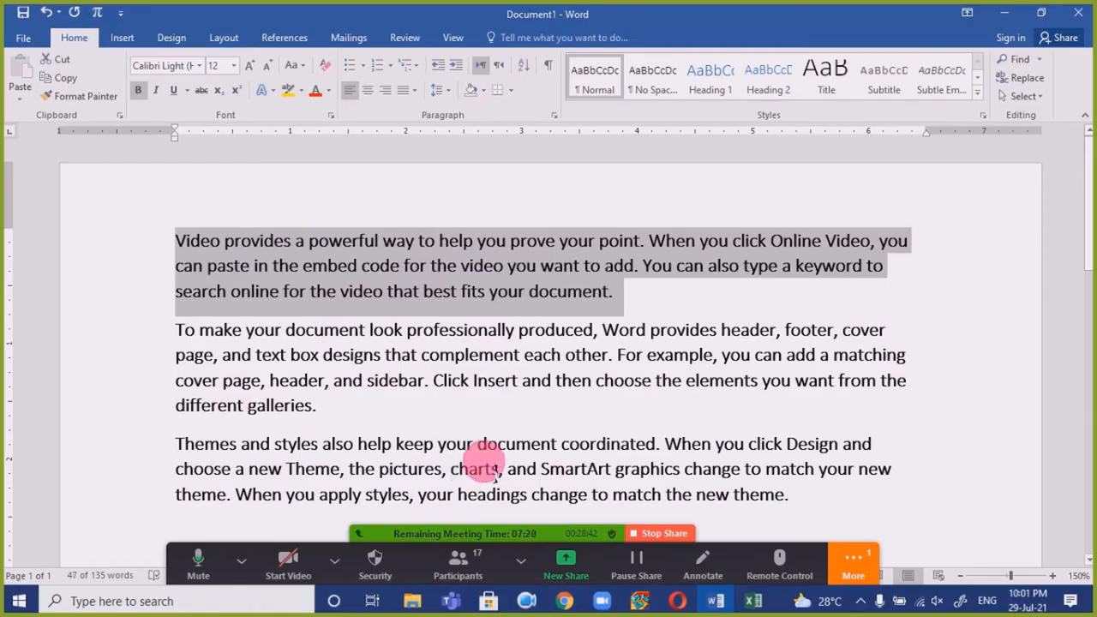
ctrl+triple_click(490, 463)
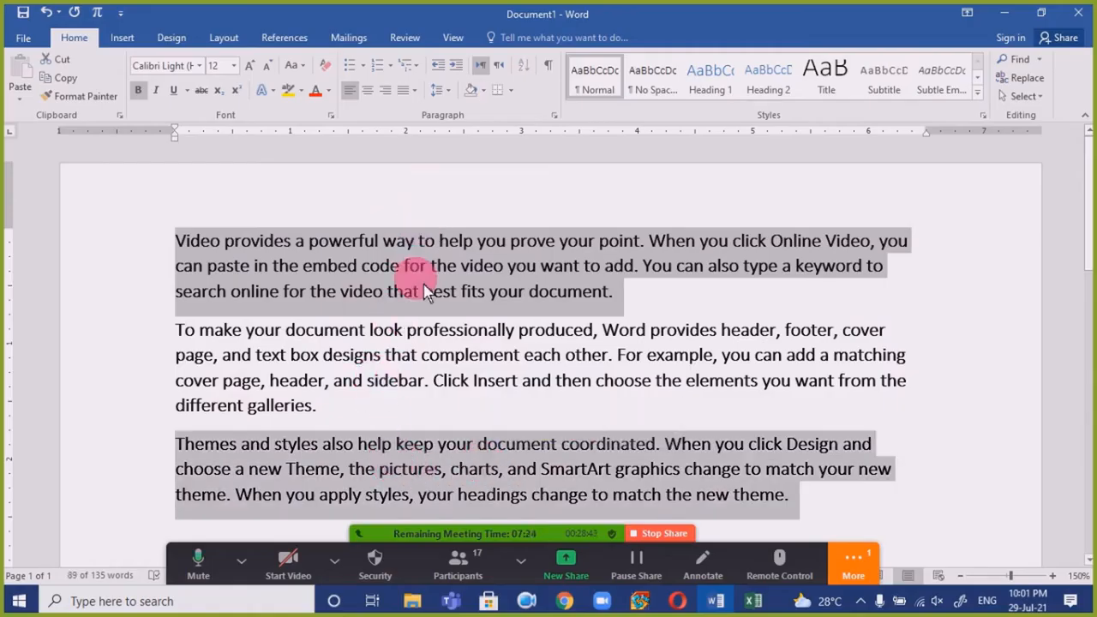
key(ctrl+j)
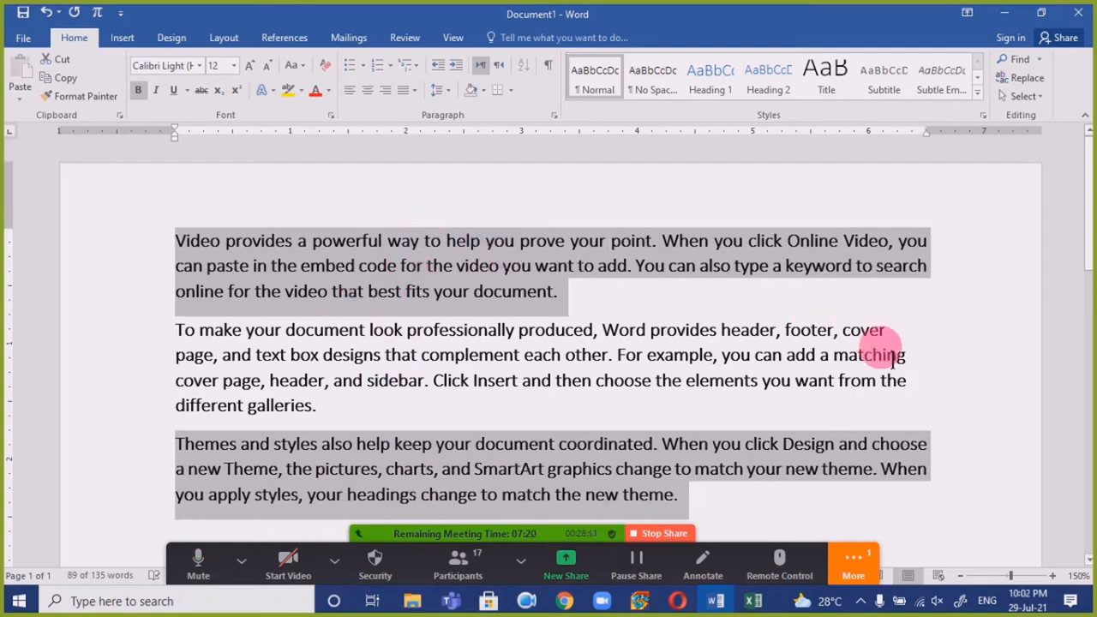
- Select the entire document text and increase its font size to 15
key(ctrl+a)
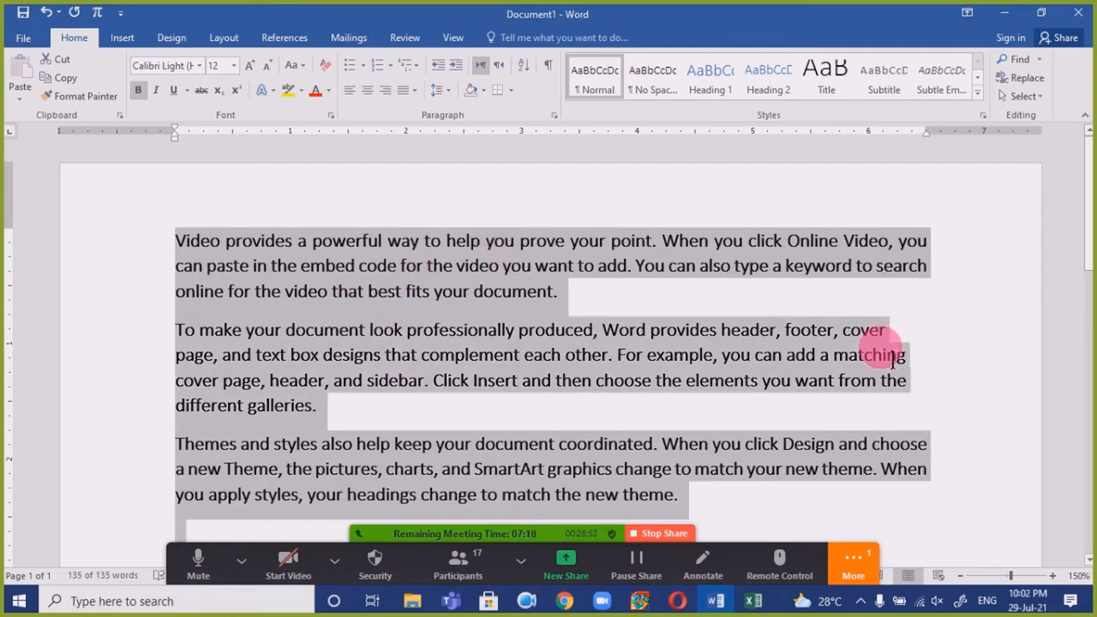
key(ctrl+bracketright)
key(ctrl+bracketright)
key(ctrl+bracketright)
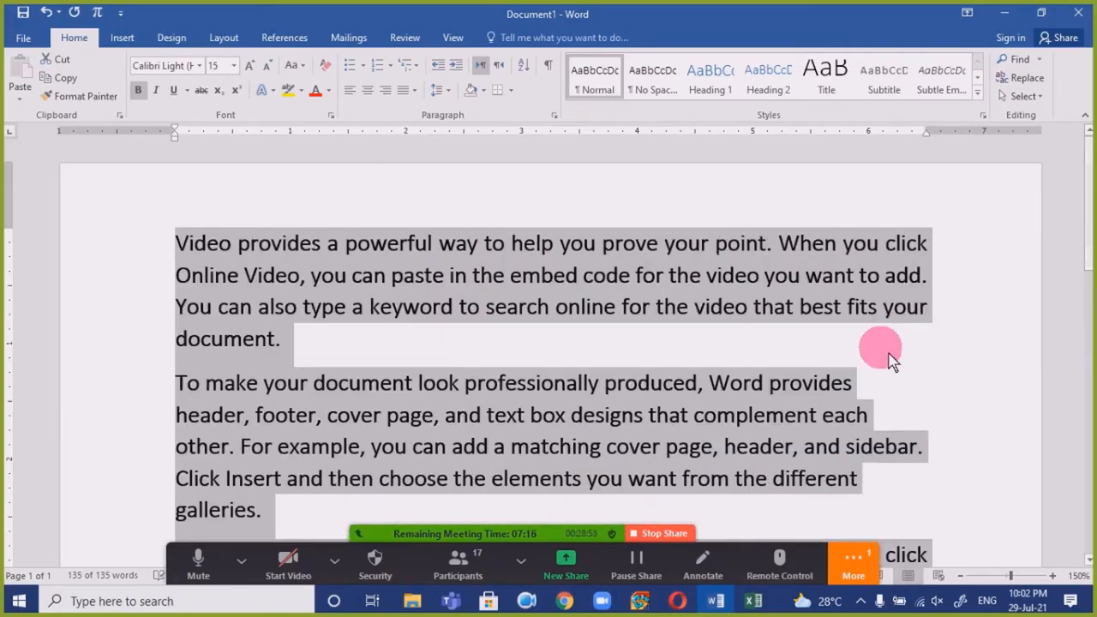
scroll(946, 397, down, 3)
scroll(943, 412, up, 2)
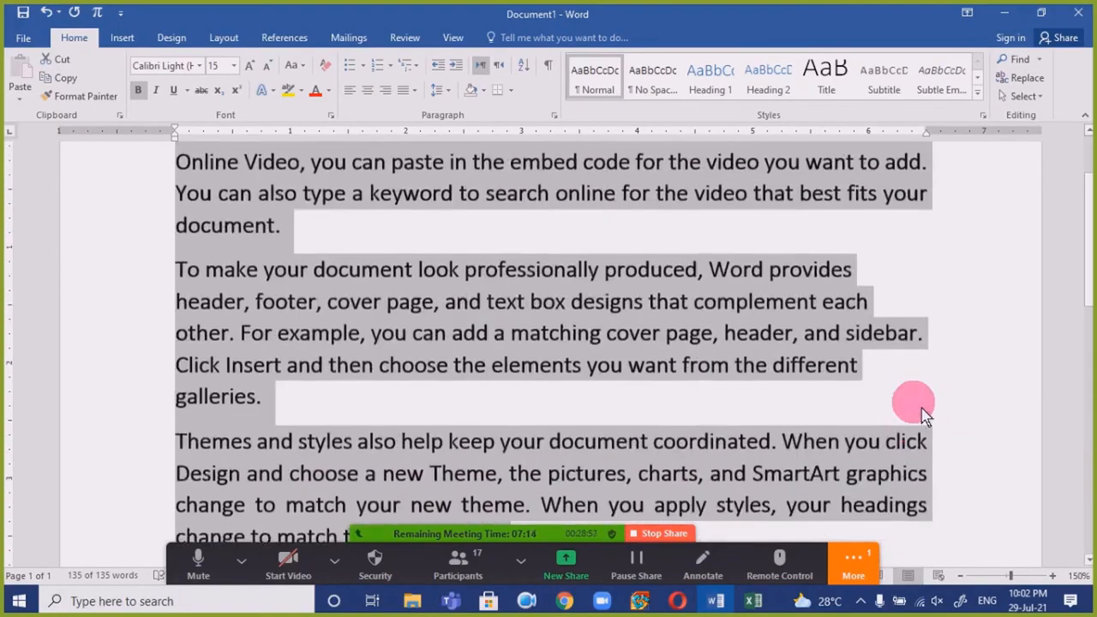
scroll(725, 387, down, 2)
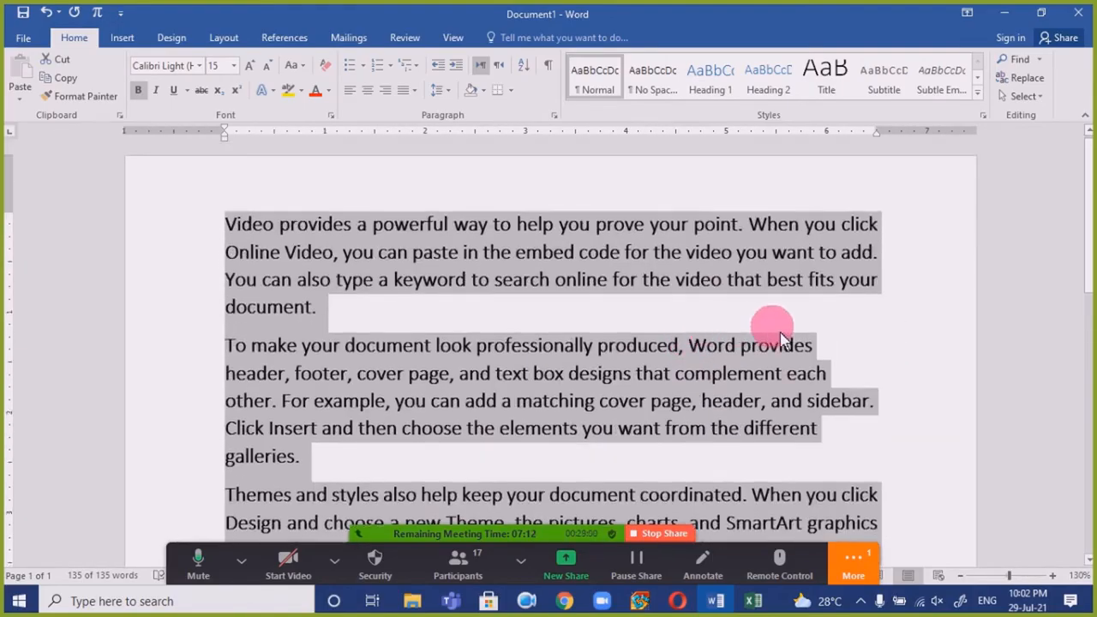
- Select the whole second paragraph and justify it like the other two
click(760, 345)
triple_click(301, 233)
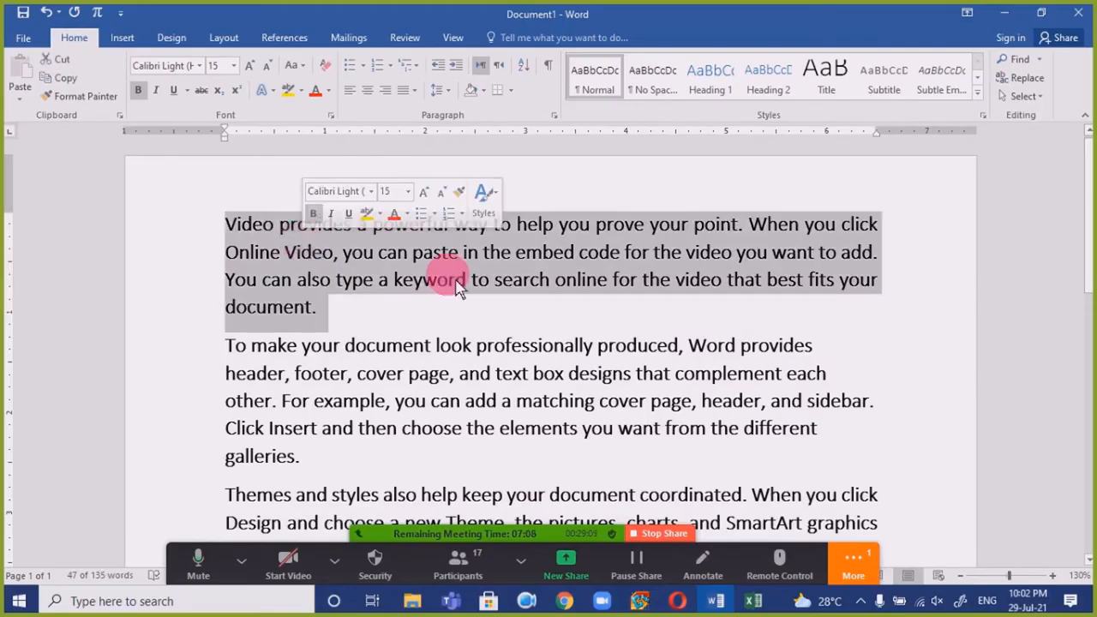
scroll(711, 377, down, 2)
double_click(668, 390)
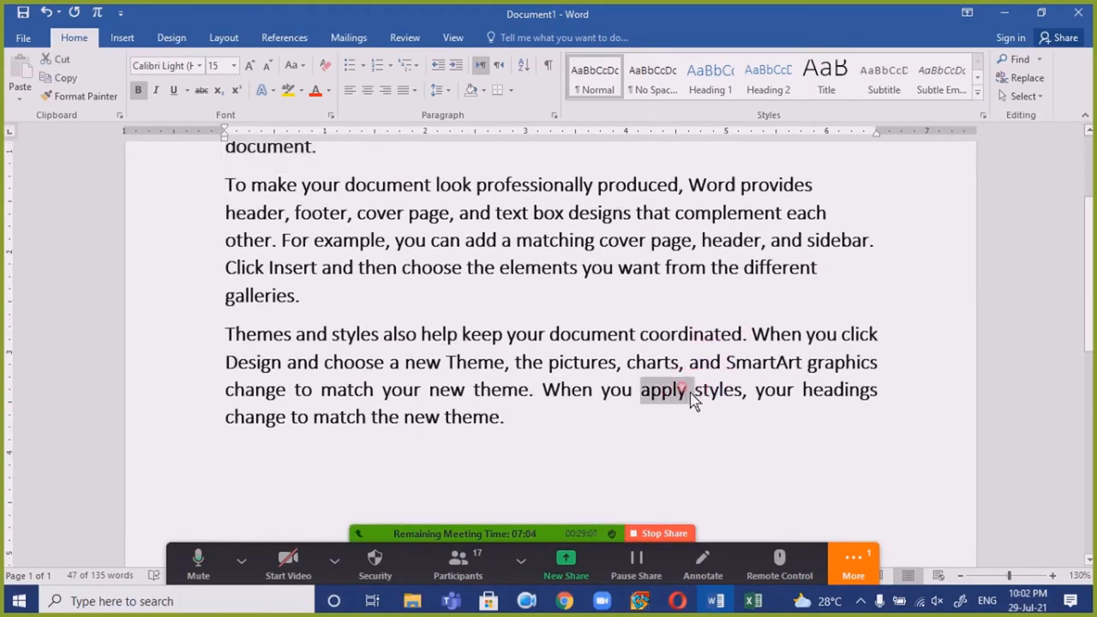
triple_click(502, 216)
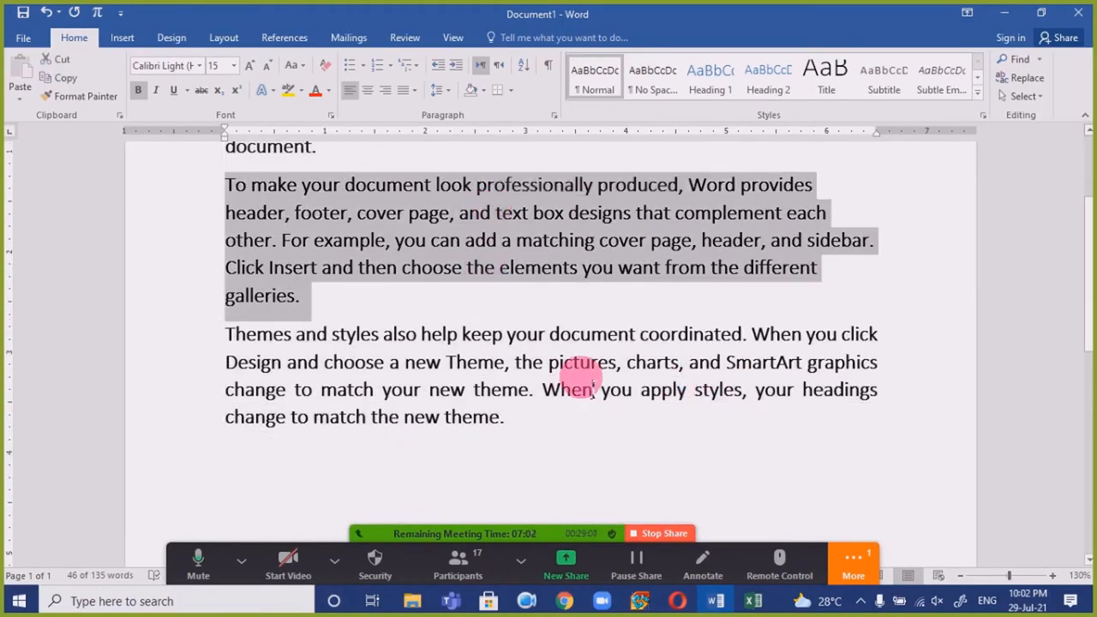
scroll(597, 390, up, 1)
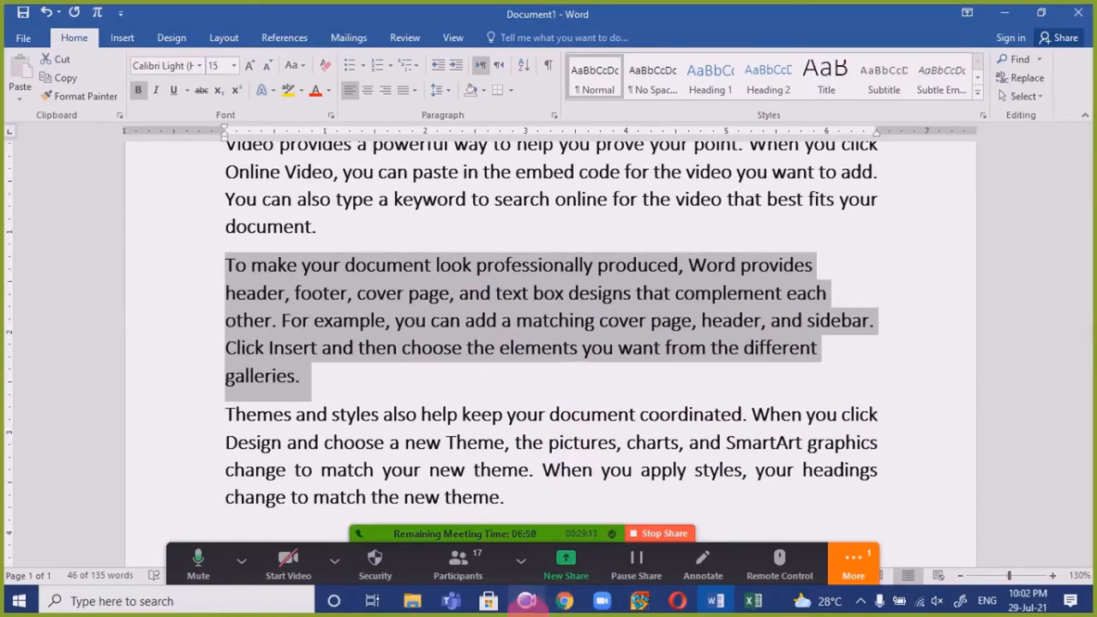
key(ctrl+j)
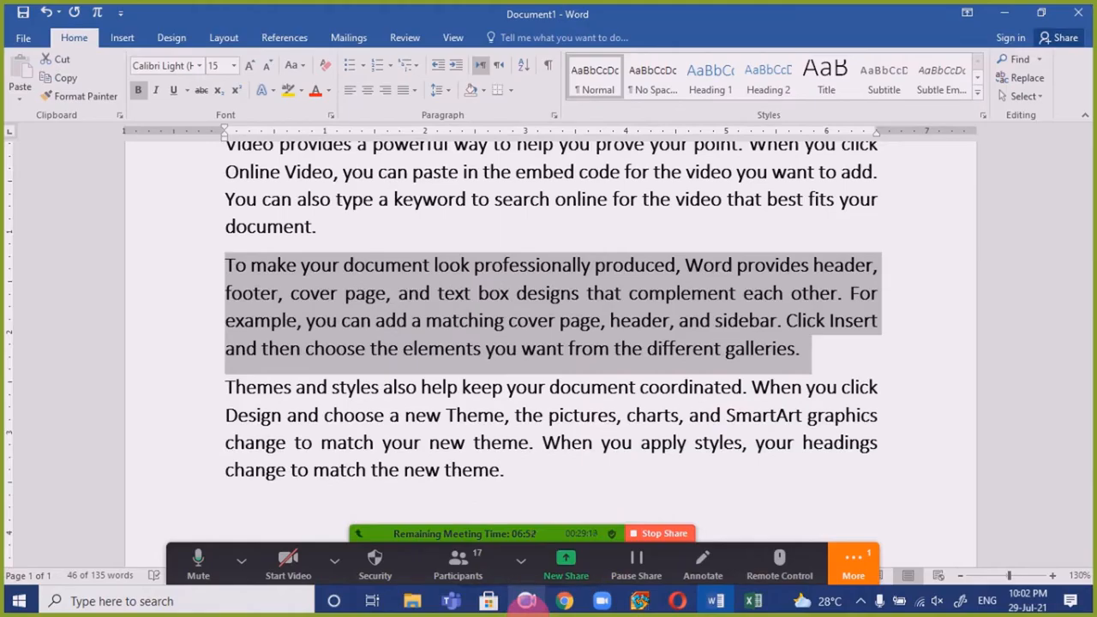
- Clear the selection and reselect the whole second paragraph
ctrl+scroll(514, 350, down, 4)
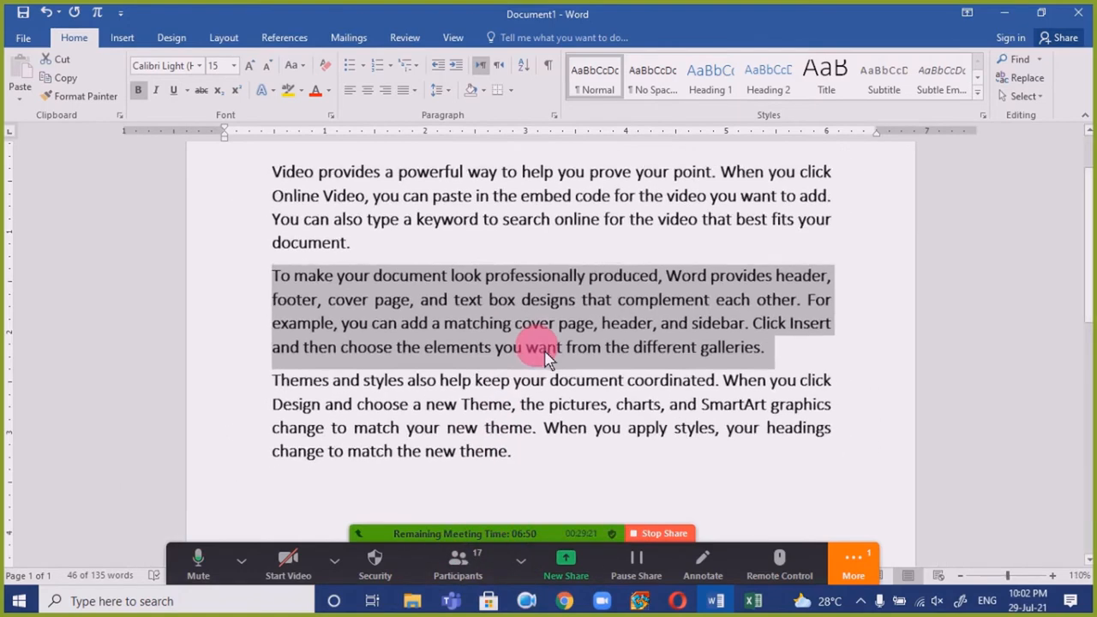
click(566, 343)
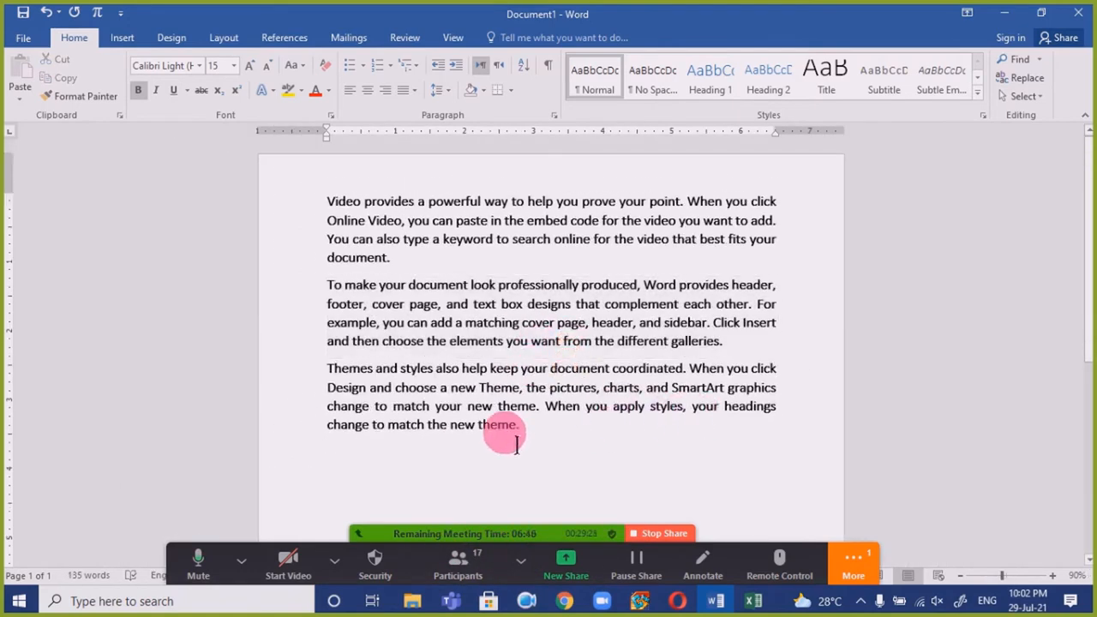
double_click(548, 305)
triple_click(548, 305)
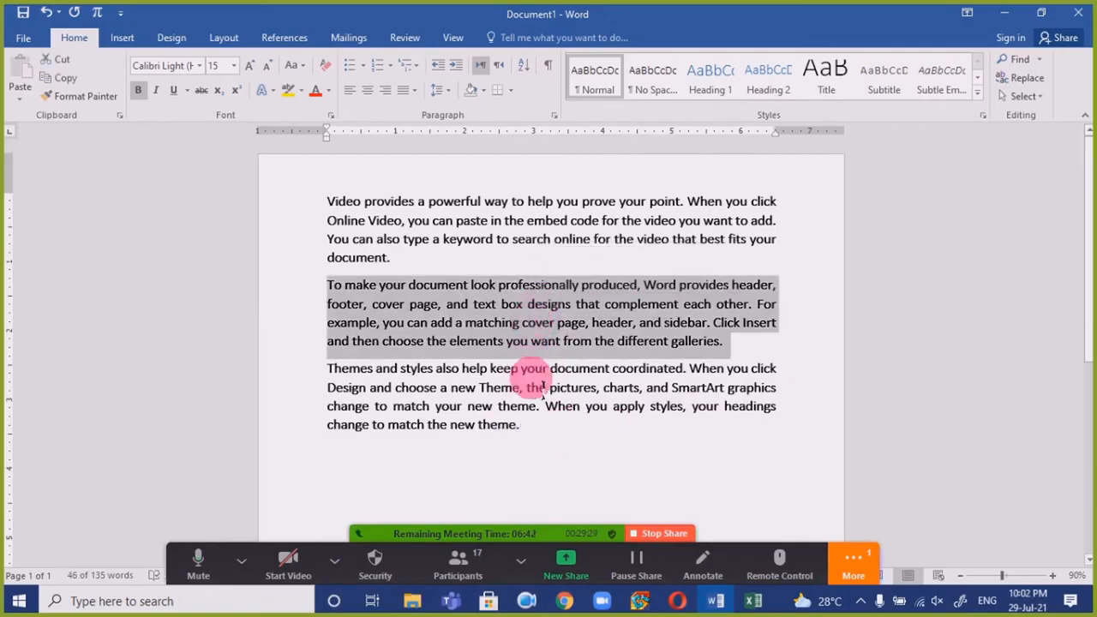
- Open the meeting chat to check the students' messages, minimize it and return to the document
click(855, 565)
click(875, 350)
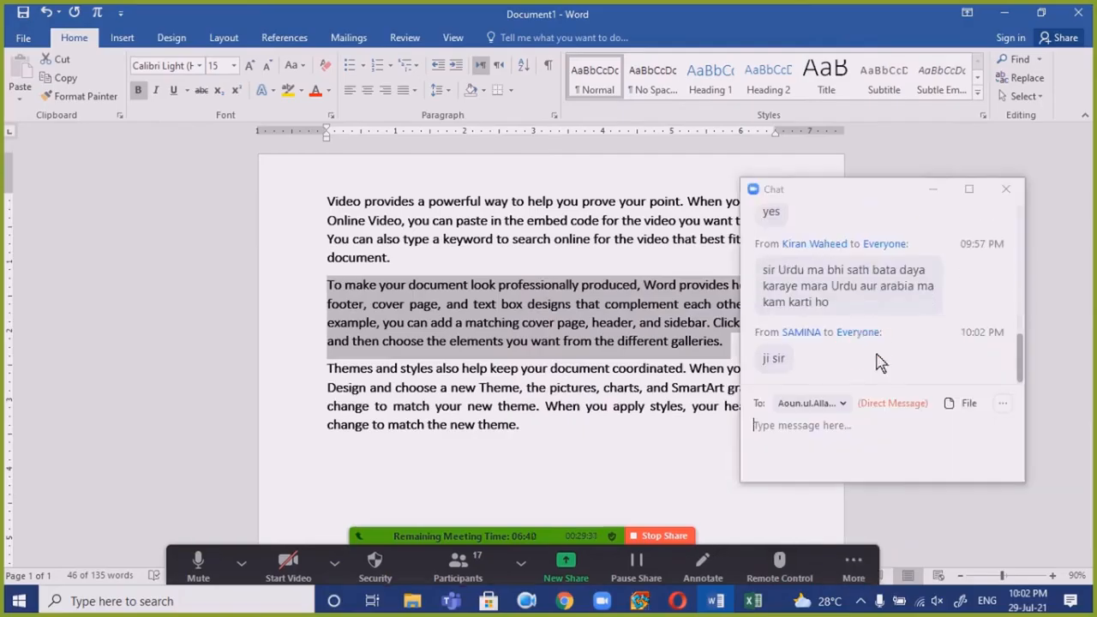
click(914, 467)
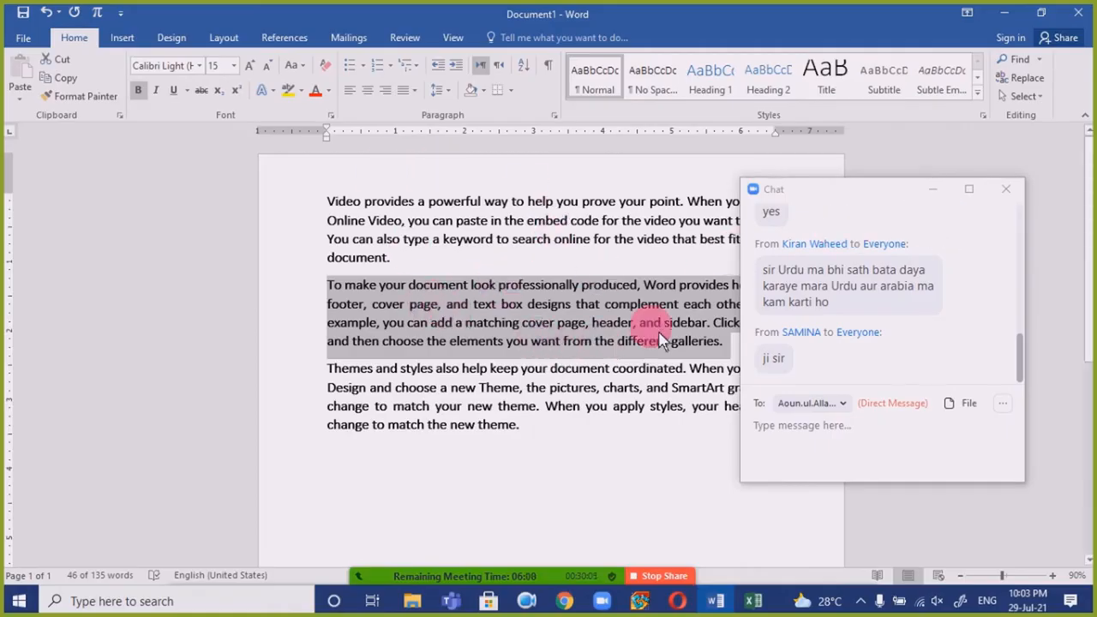
click(938, 191)
click(643, 423)
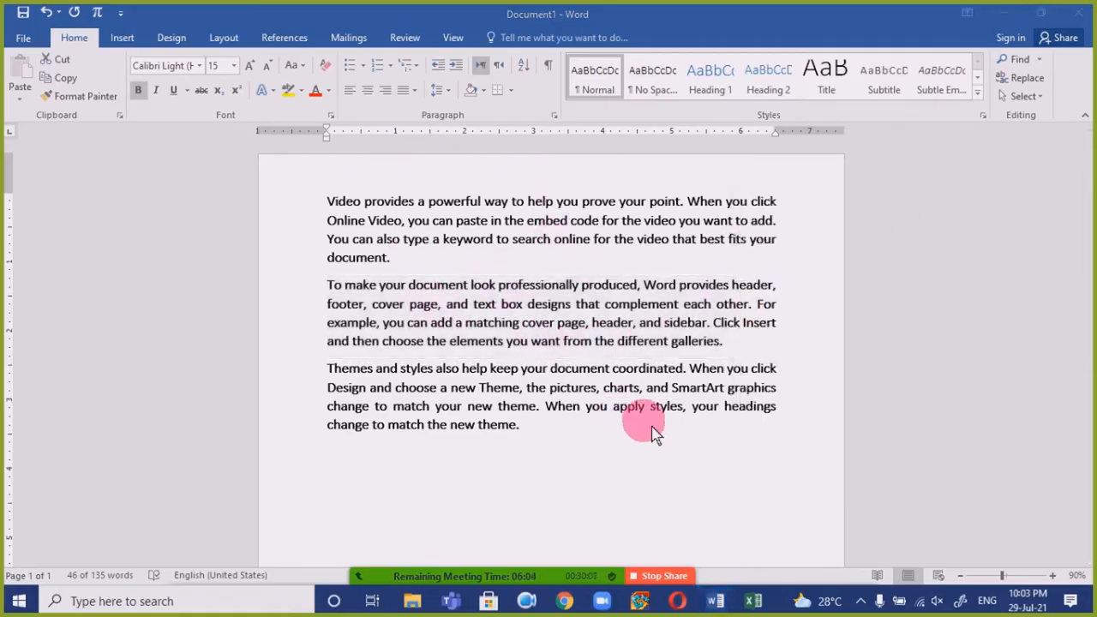
- Replace the entire document text with the Urdu word "الصفه", switching the input language to Urdu
click(610, 443)
key(ctrl+a)
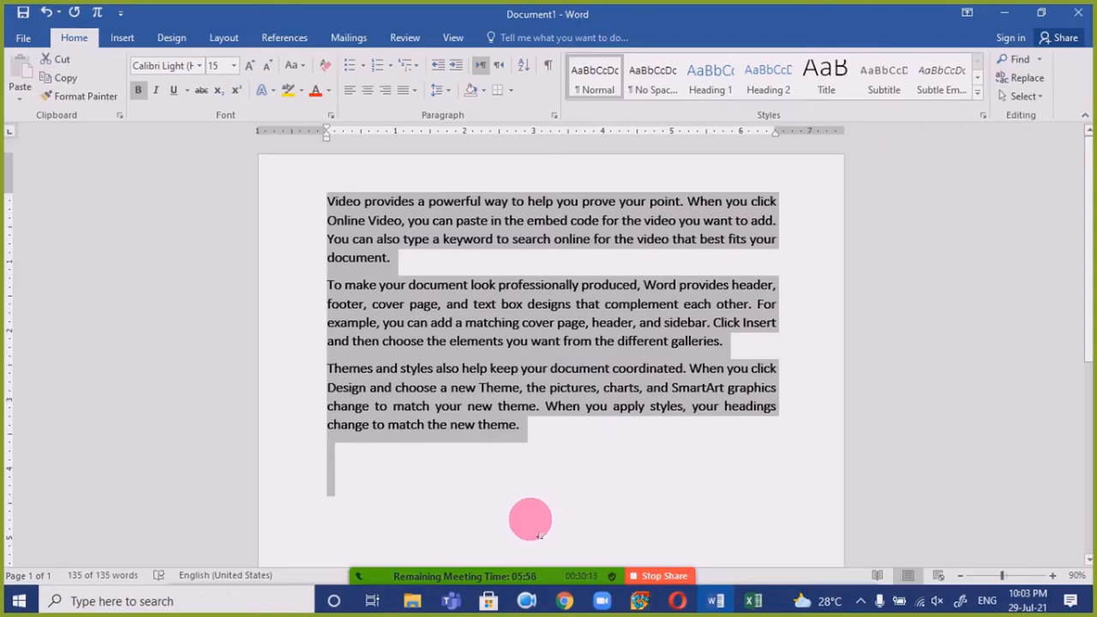
text(al)
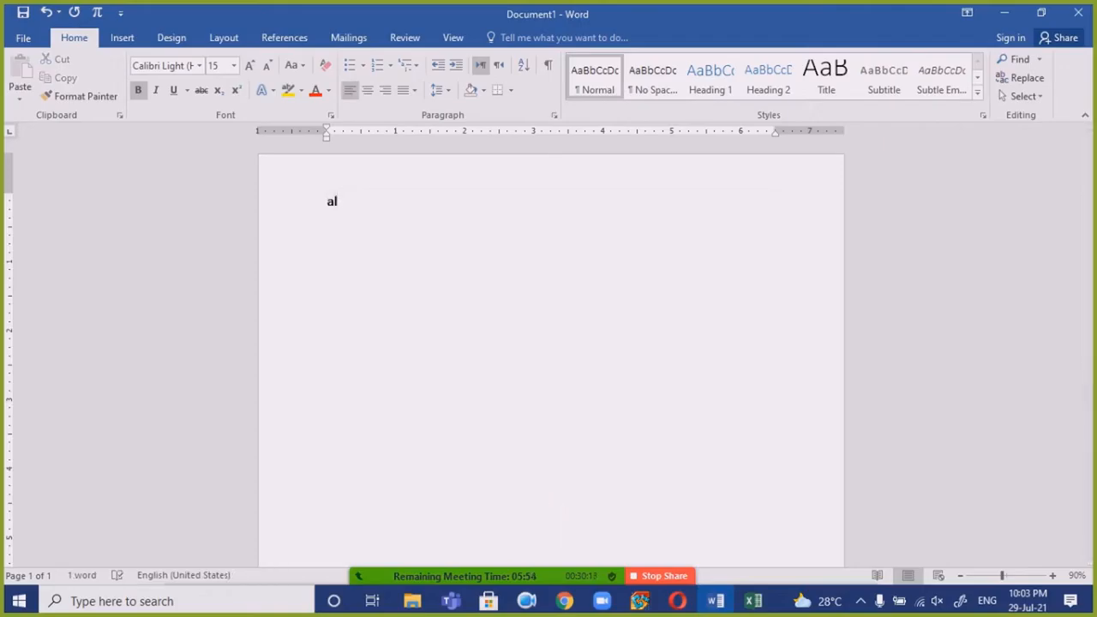
key(BackSpace)
key(BackSpace)
key(super+space)
text(ال)
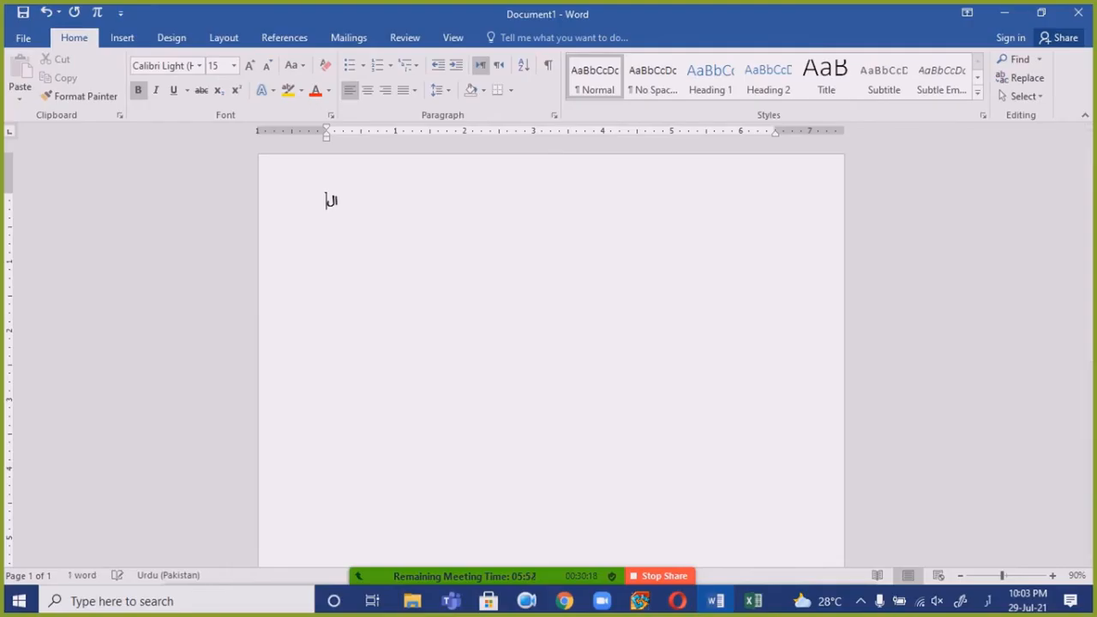
text(ص)
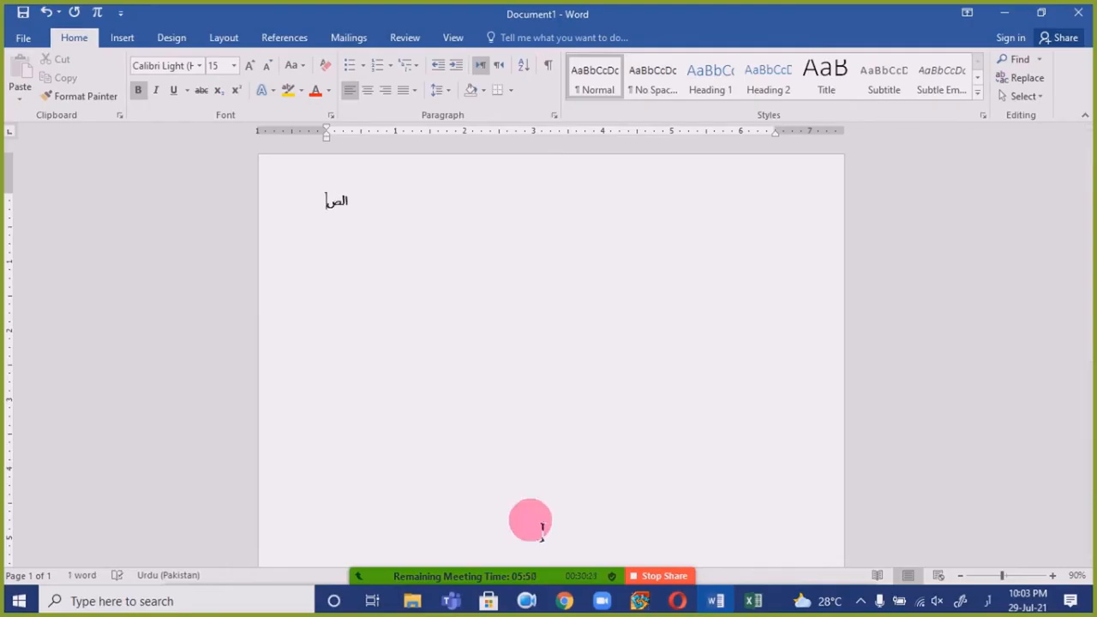
text(فح)
text( از)
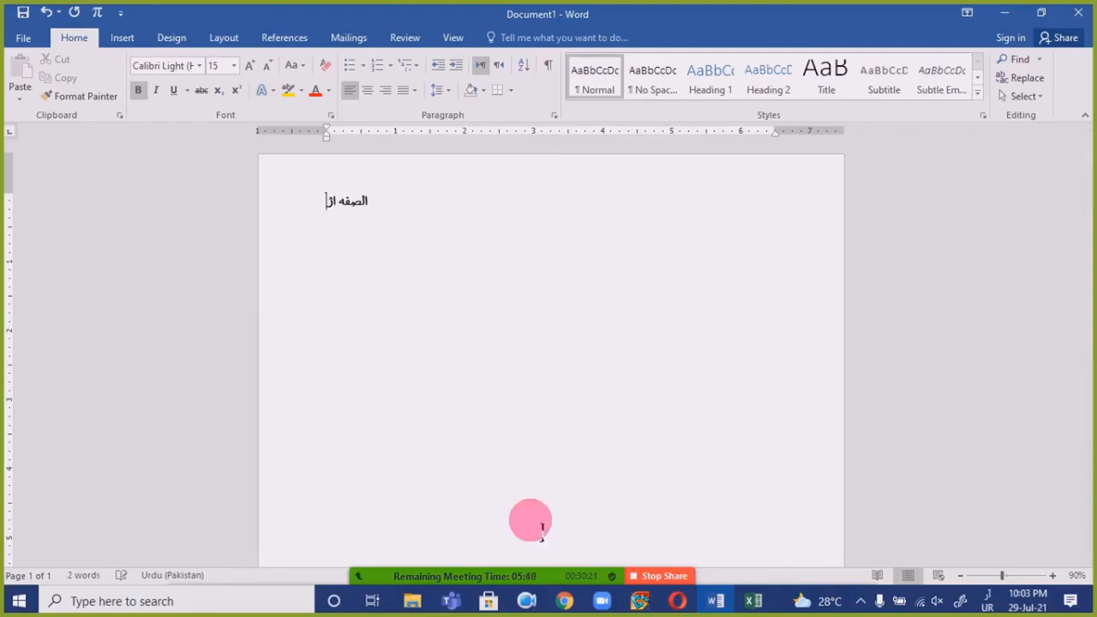
text(ز)
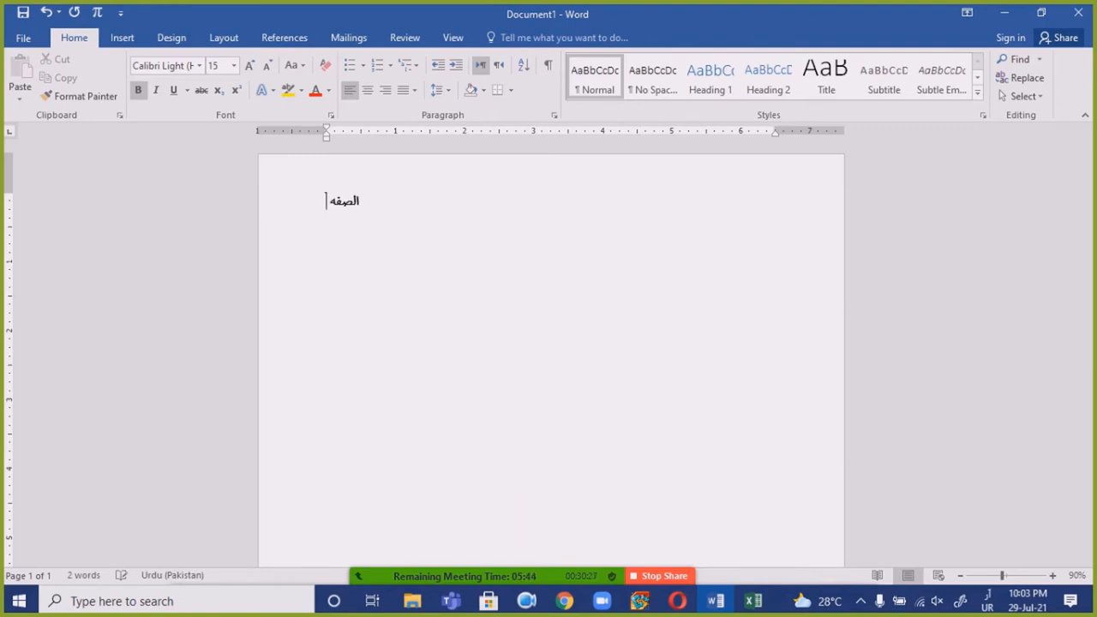
text(مز)
key(BackSpace)
key(BackSpace)
key(BackSpace)
- Switch the input language to the Urdu Phonetic 1.0 keyboard and add "آنلائن" after "الصفه"
click(988, 600)
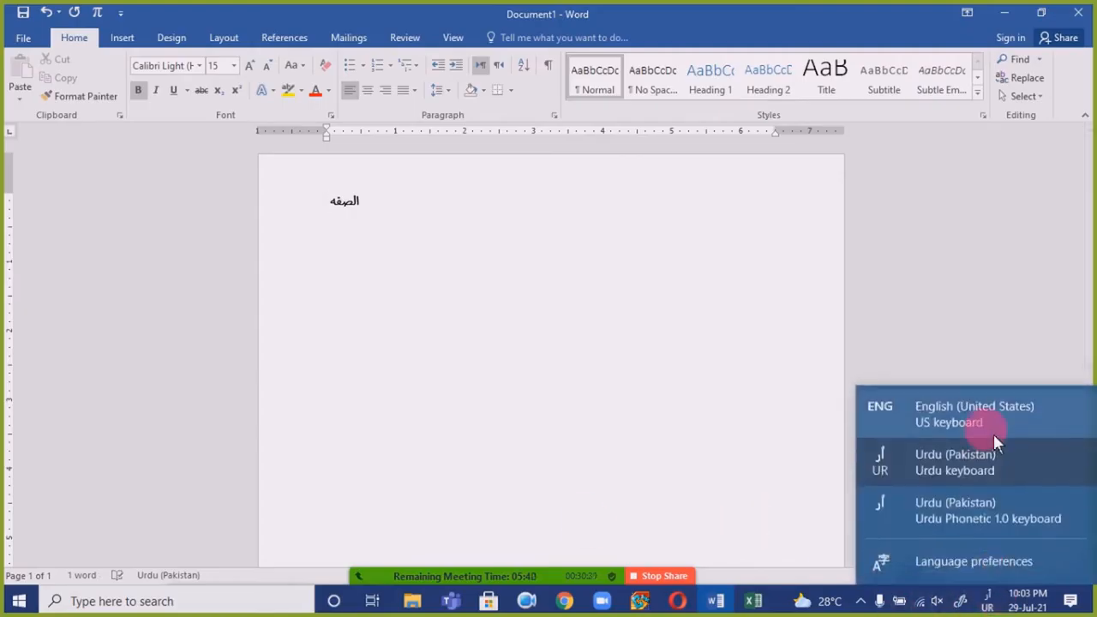
click(1000, 524)
text(آ)
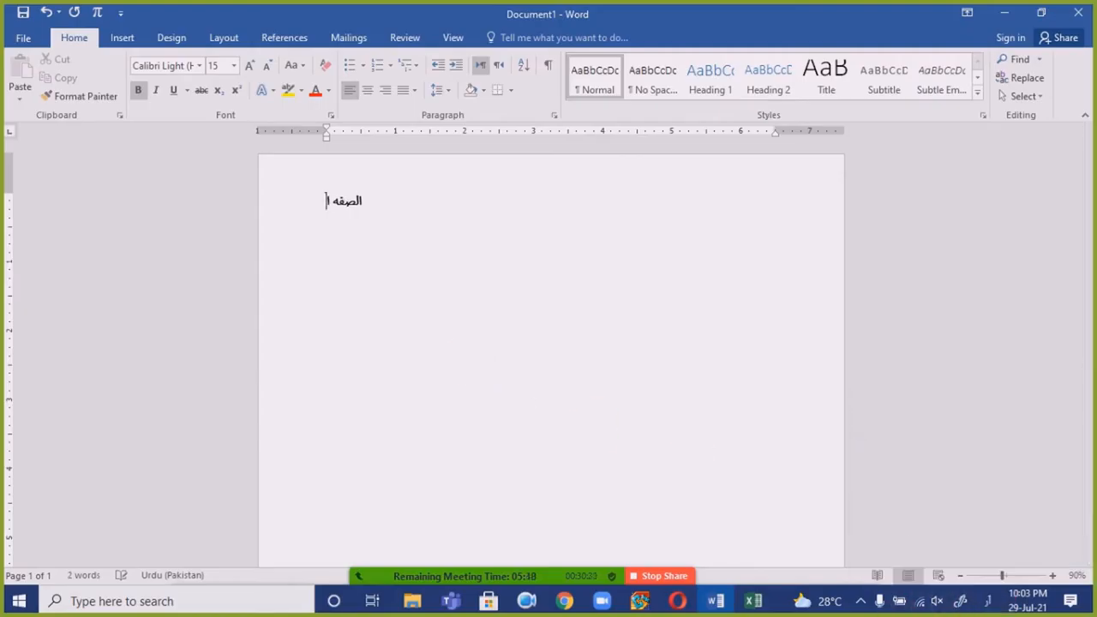
text(نلاین)
key(BackSpace)
key(BackSpace)
text(ئن)
- Enlarge the whole Urdu text to font size 33
key(ctrl+a)
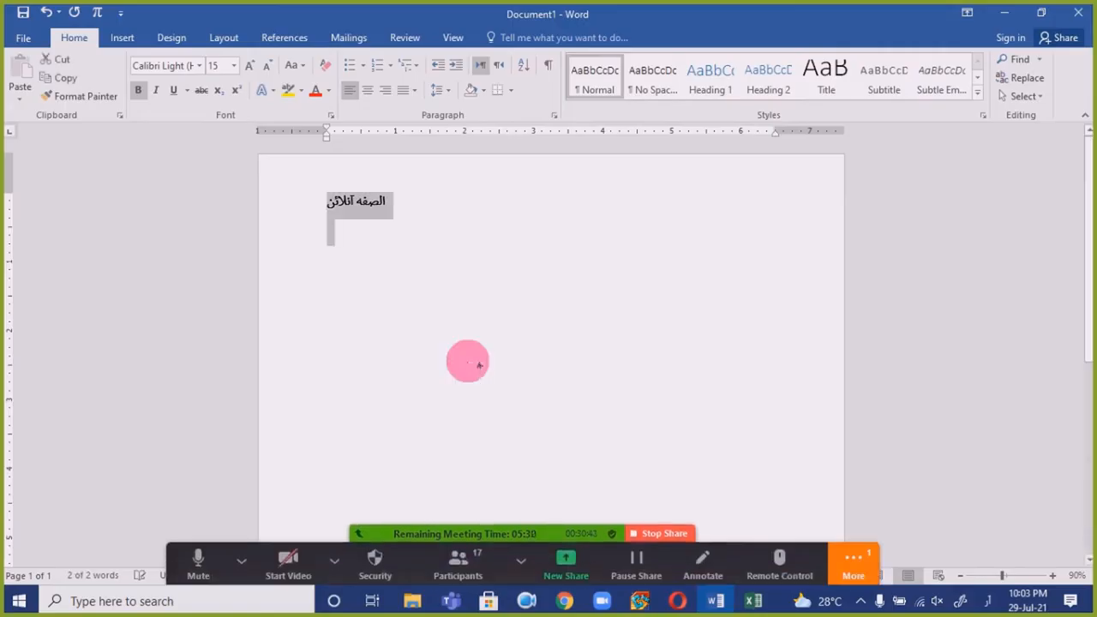
key(ctrl+bracketright)
key(ctrl+bracketright)
key(ctrl+bracketright)
key(ctrl+bracketright)
key(ctrl+bracketright)
key(ctrl+bracketright)
key(ctrl+bracketright)
key(ctrl+bracketright)
key(ctrl+bracketright)
key(ctrl+bracketright)
key(ctrl+bracketright)
key(ctrl+bracketright)
key(ctrl+bracketright)
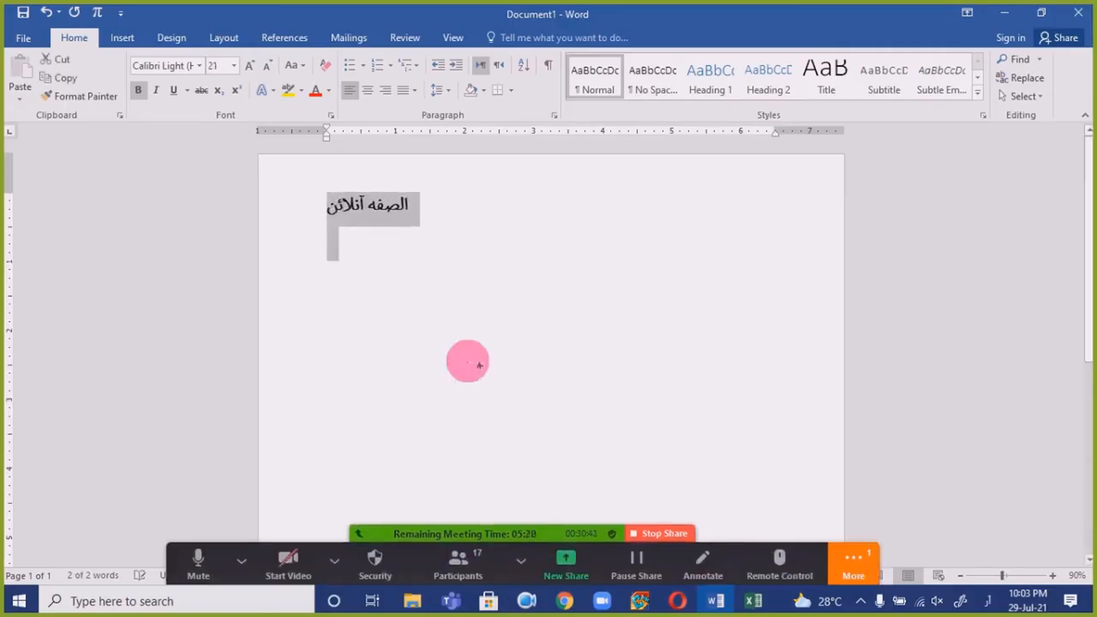
key(ctrl+bracketright)
key(ctrl+bracketright)
key(ctrl+bracketright)
key(ctrl+bracketright)
key(ctrl+bracketright)
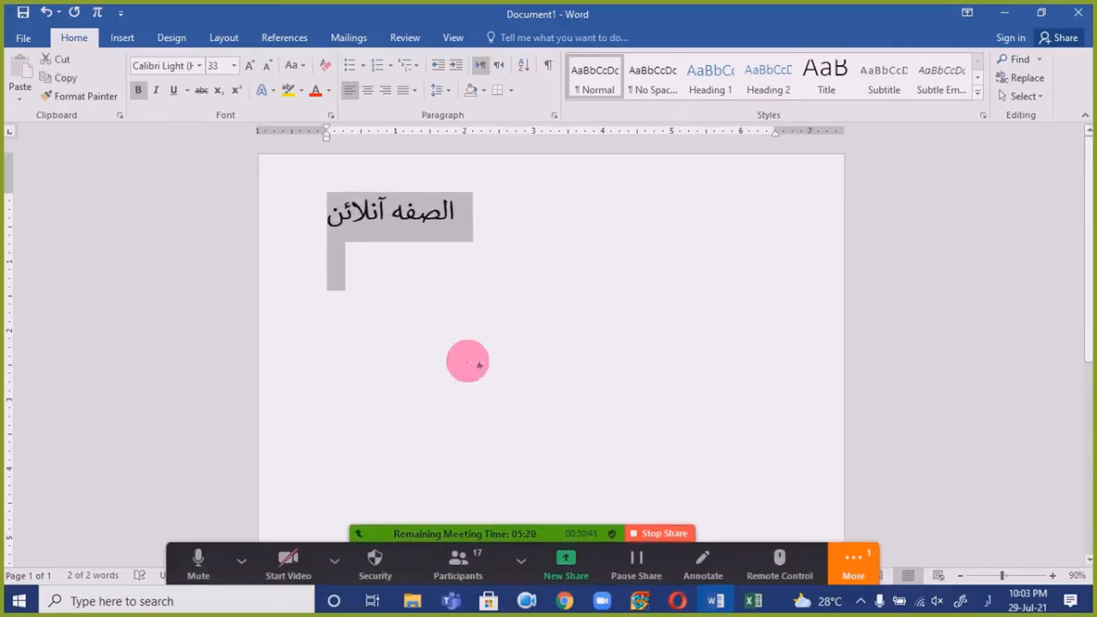
click(475, 240)
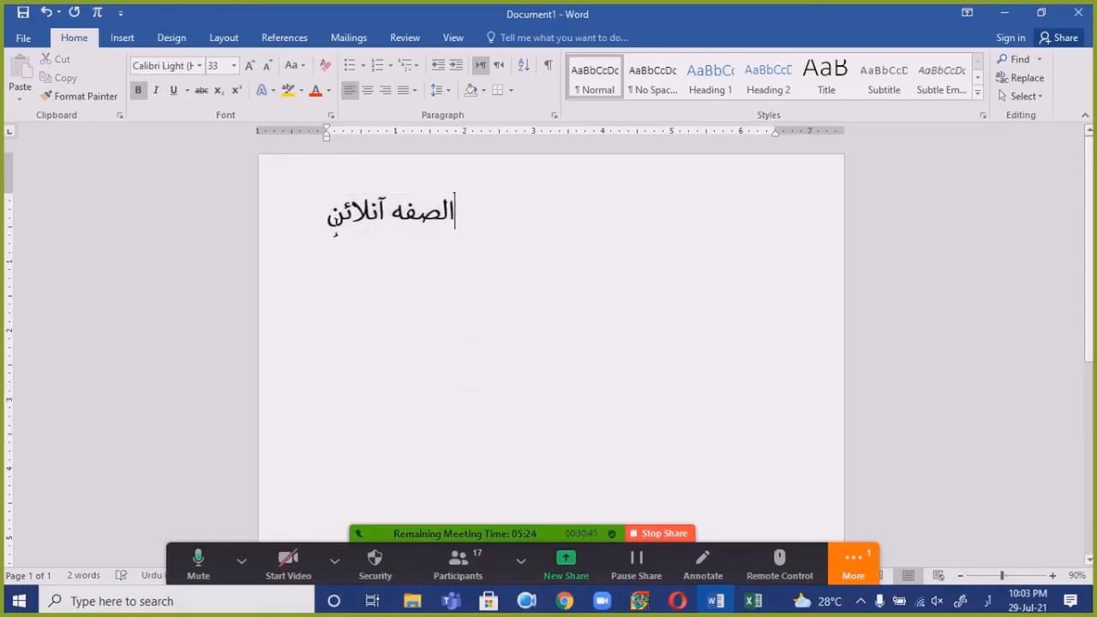
- Right-align the Urdu text "الصفه آنلائن", and change its alignment to centered
drag(335, 231, 302, 324)
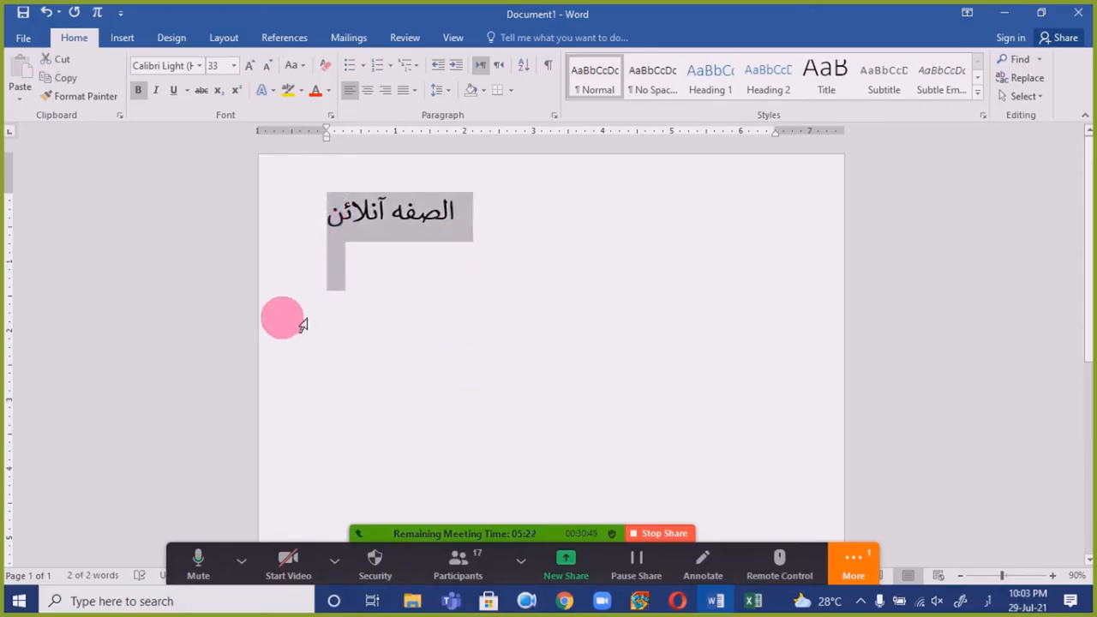
key(ctrl+r)
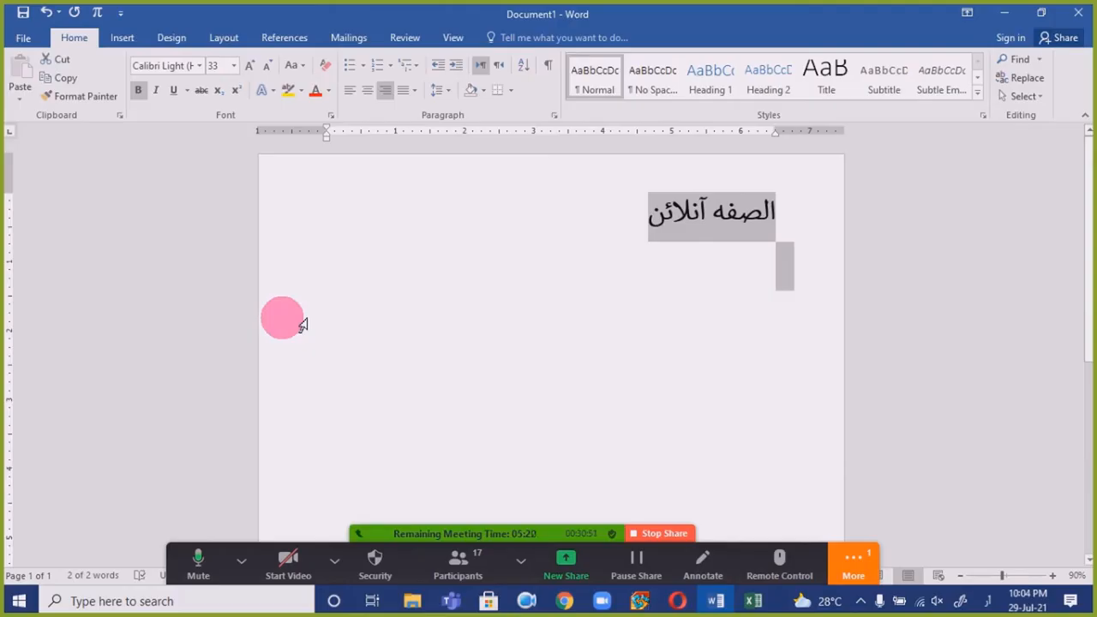
key(ctrl+e)
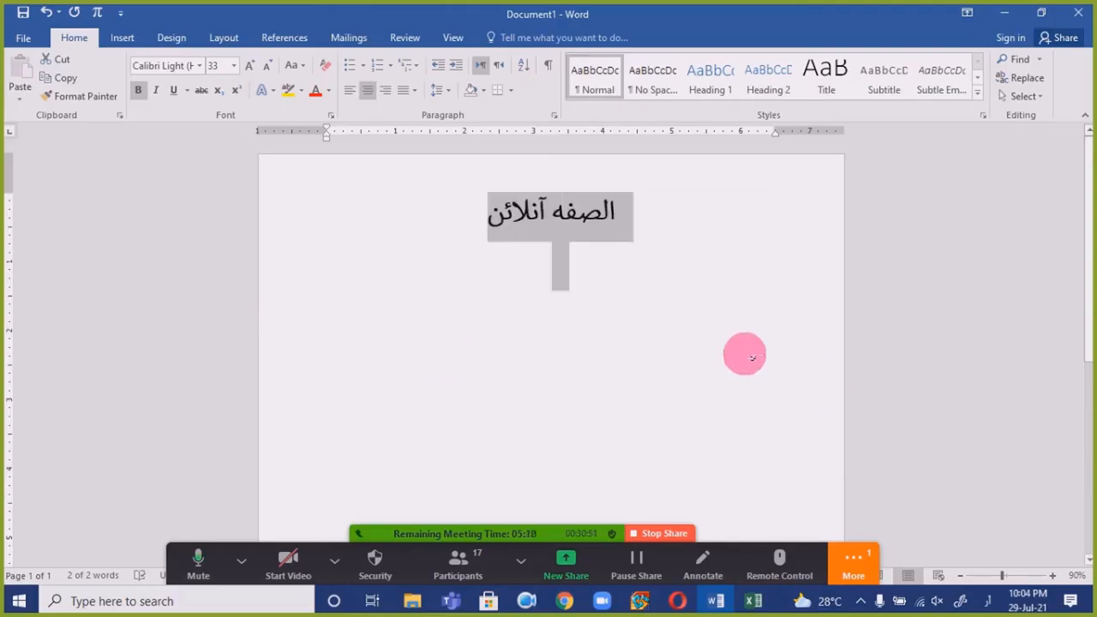
click(645, 361)
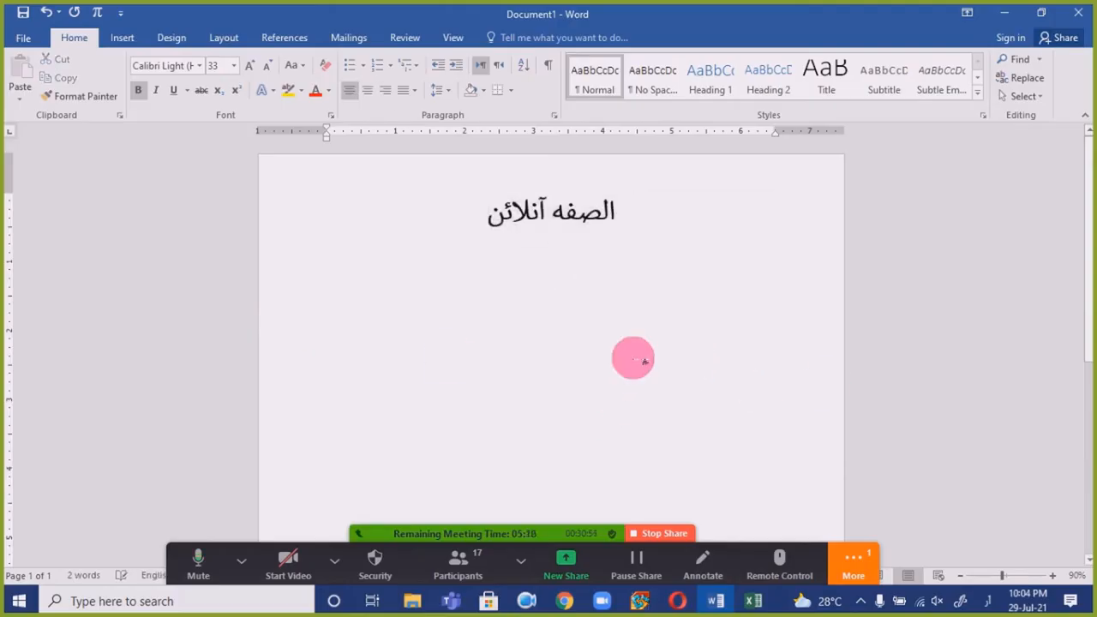
- Delete the empty line below the Urdu text and clear everything from the document
key(BackSpace)
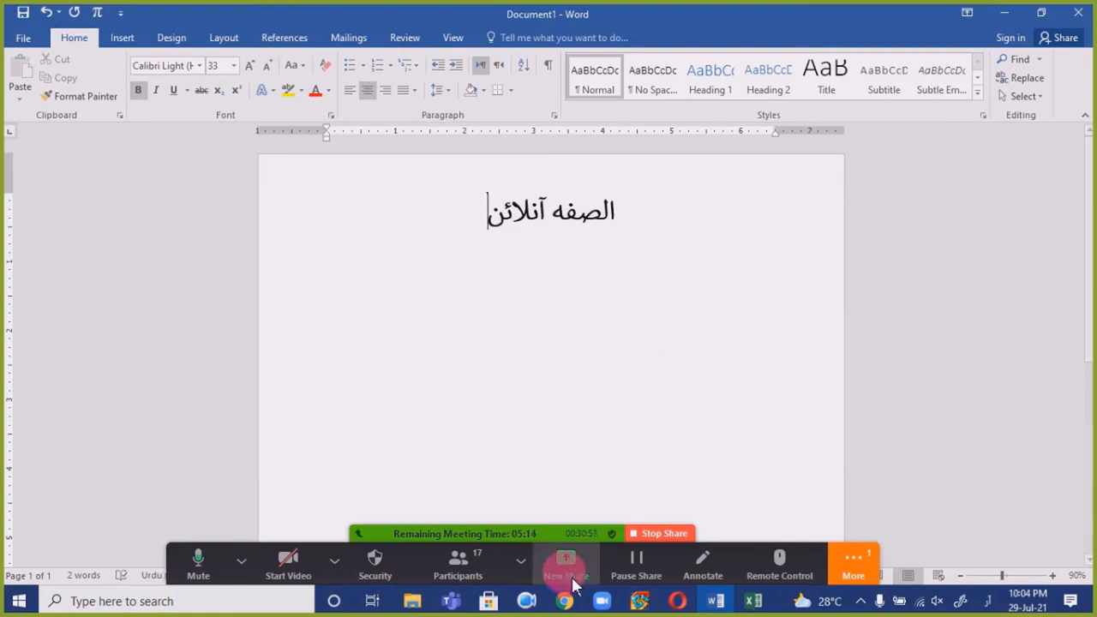
key(ctrl+a)
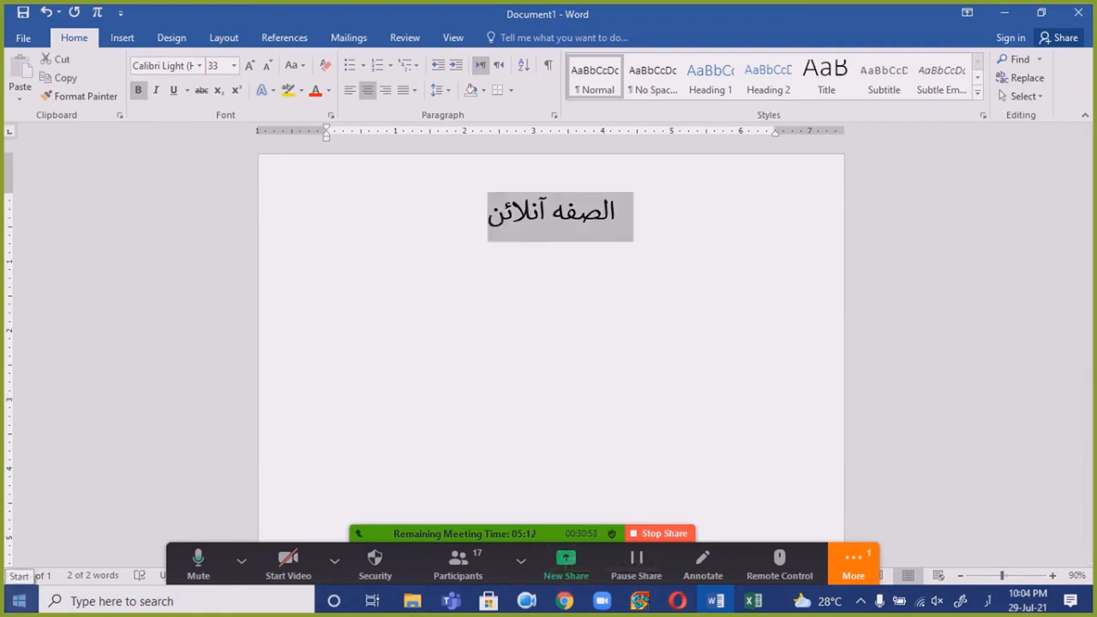
key(BackSpace)
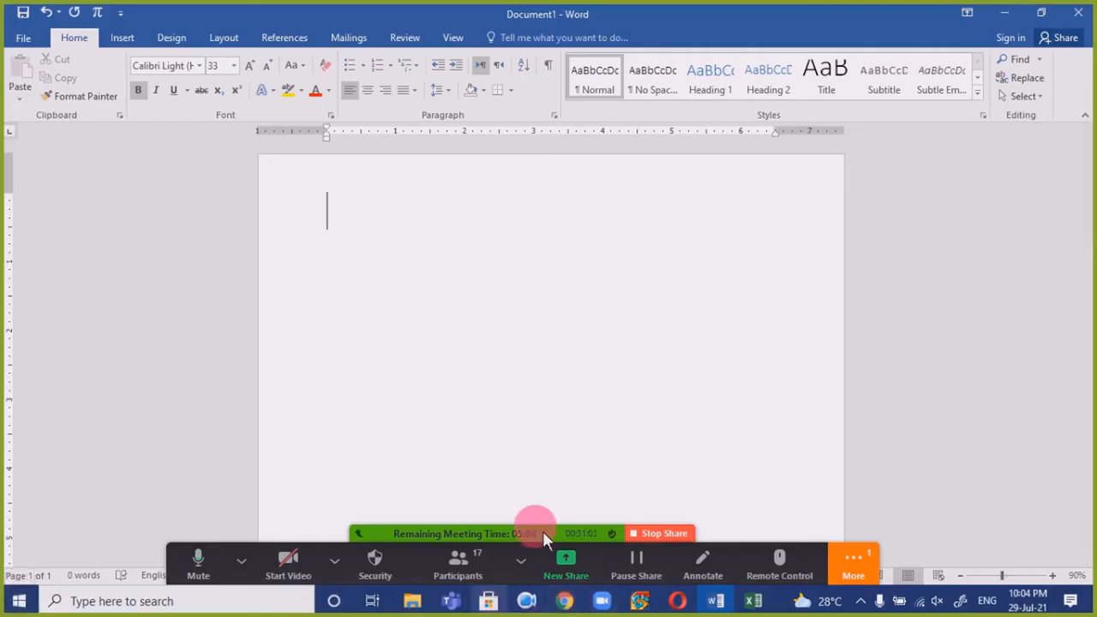
- Open the Zoom meeting chat to read the participants' messages, and minimize it
click(852, 562)
click(900, 351)
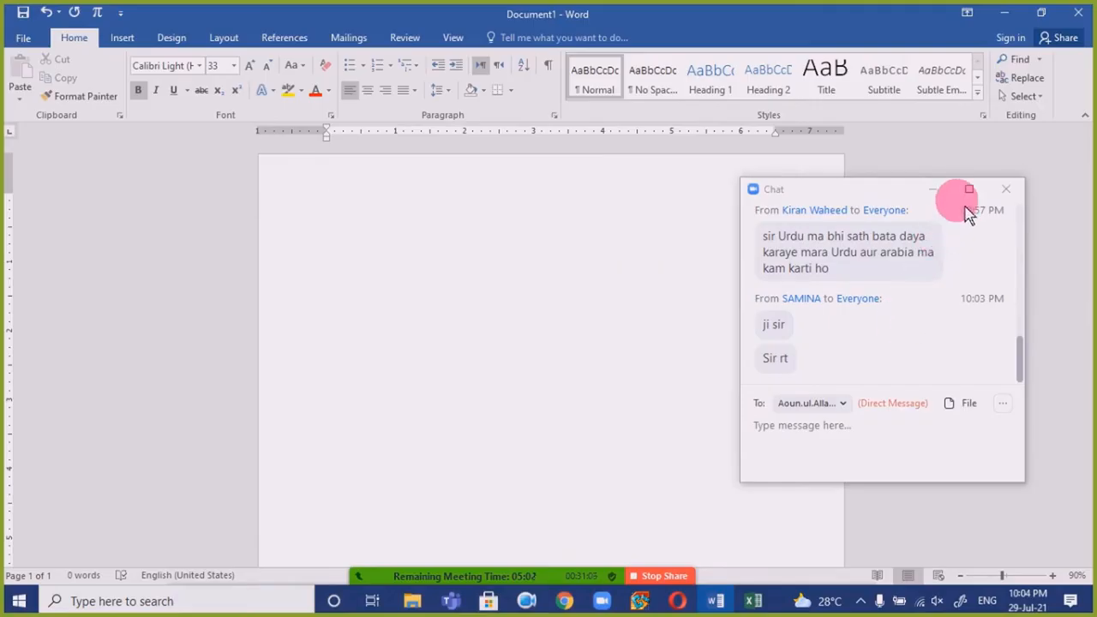
click(934, 189)
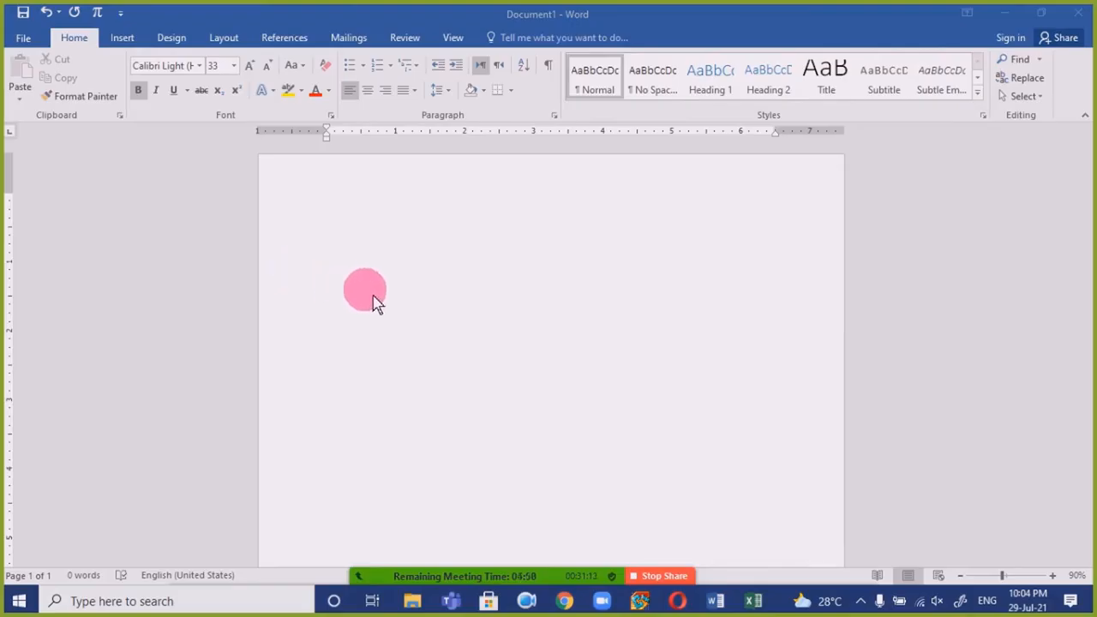
- Set the font size to 23 and generate one paragraph of sample text with =Rand(1)
click(324, 243)
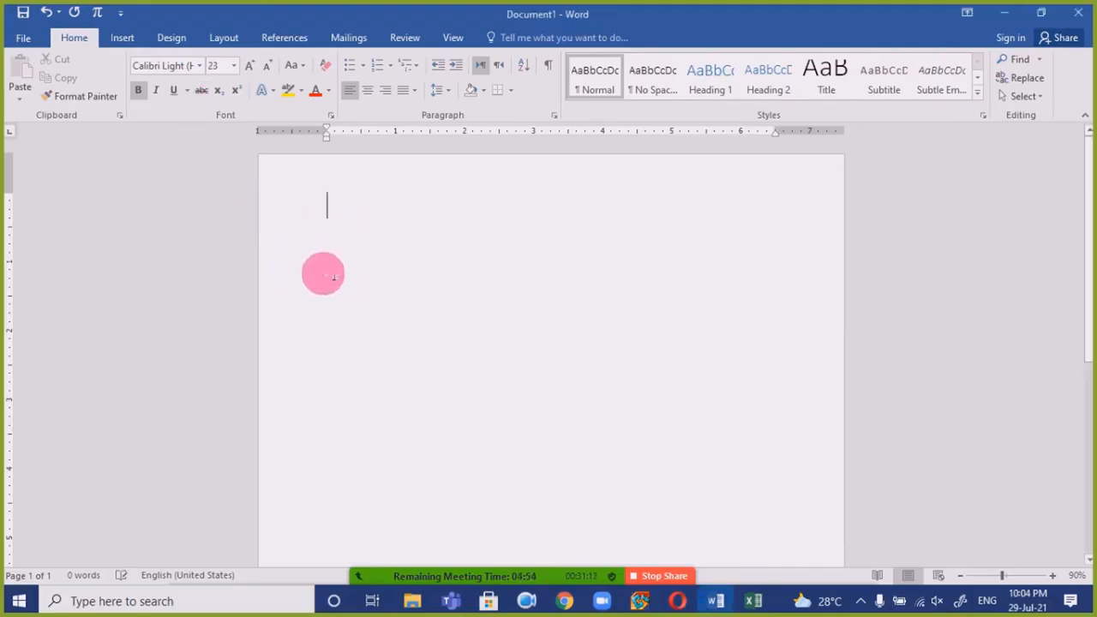
text(rand)
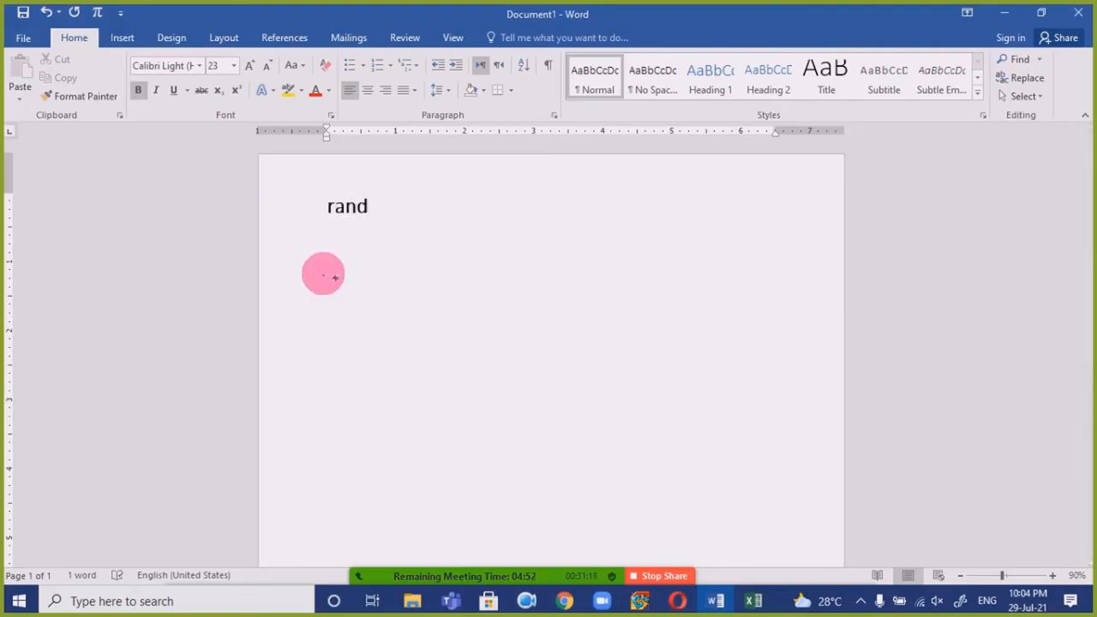
text(())
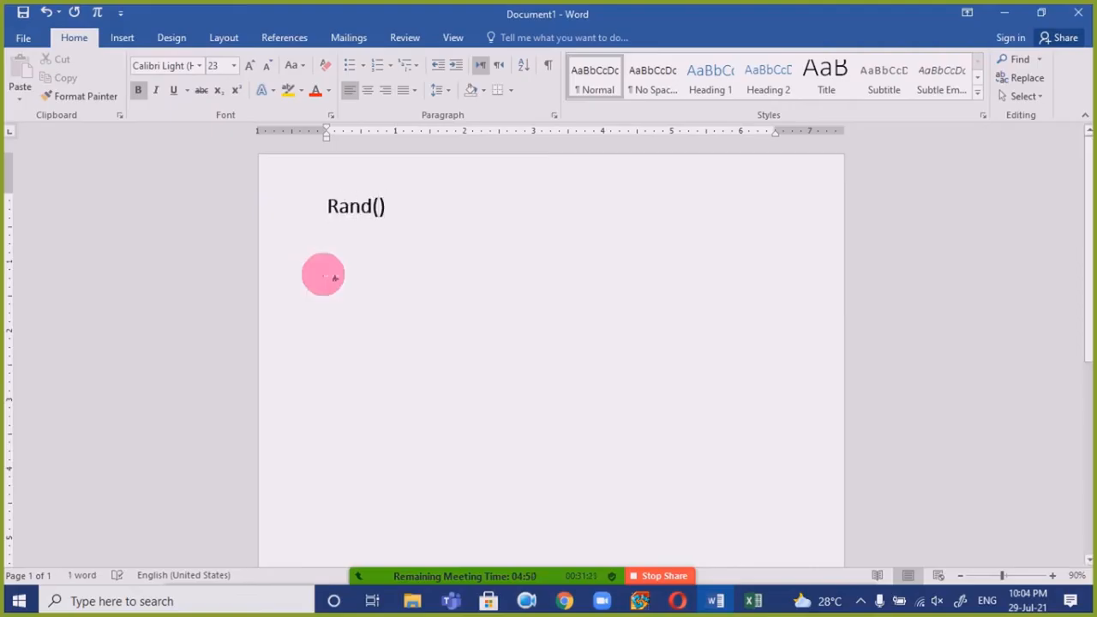
text(1)
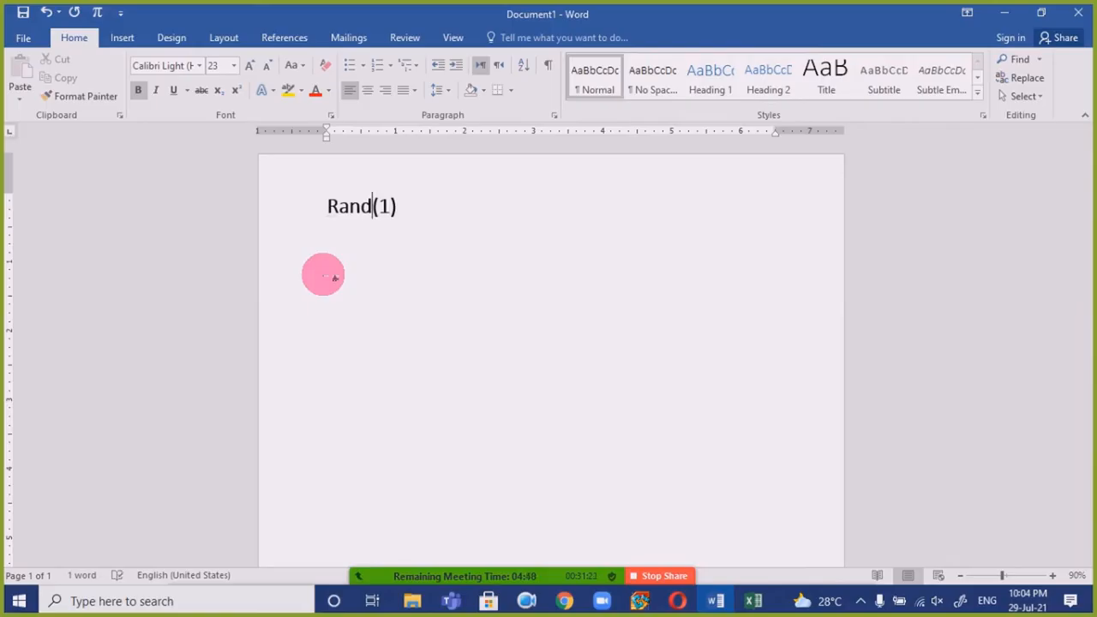
text(=)
key(Right)
key(Right)
key(Right)
key(Right)
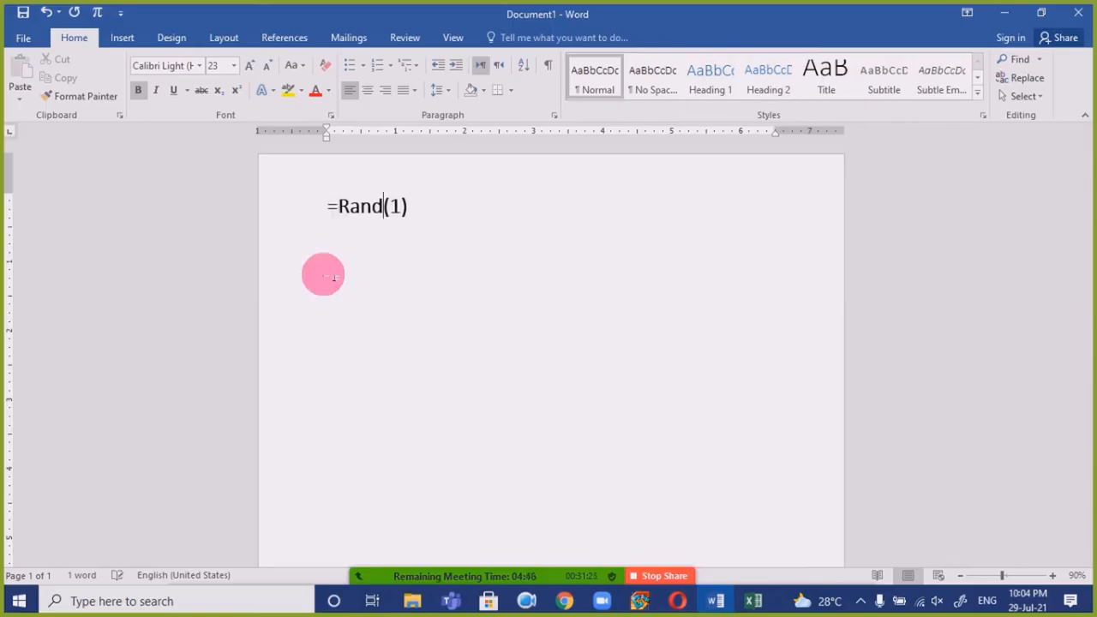
key(Return)
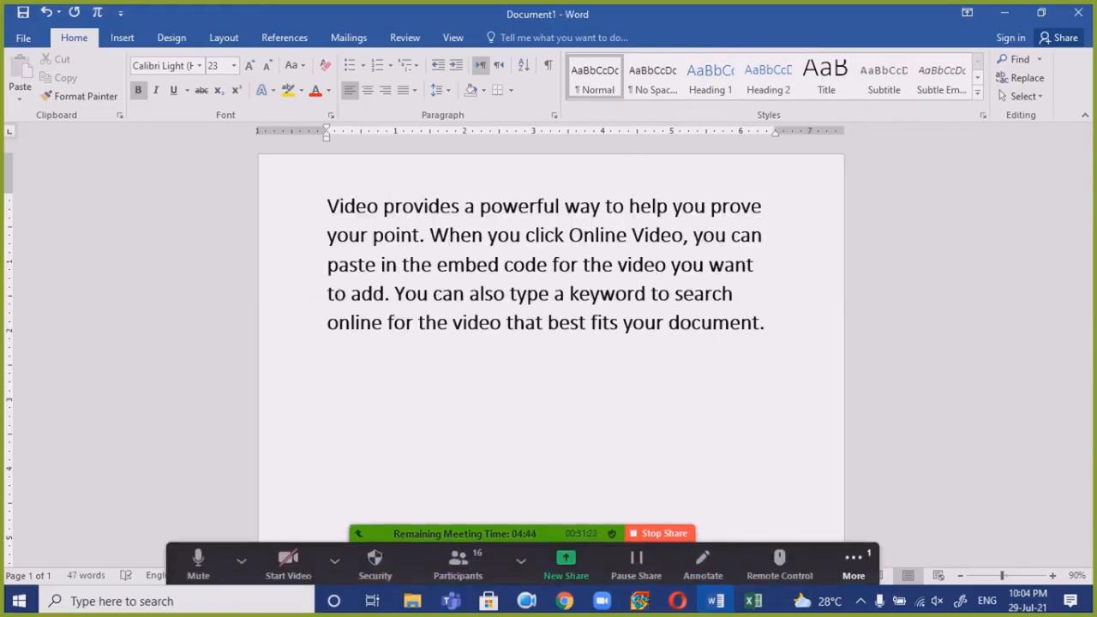
- Select the whole sample paragraph, check the Zoom meeting chat for new questions, and minimize the chat
key(ctrl+a)
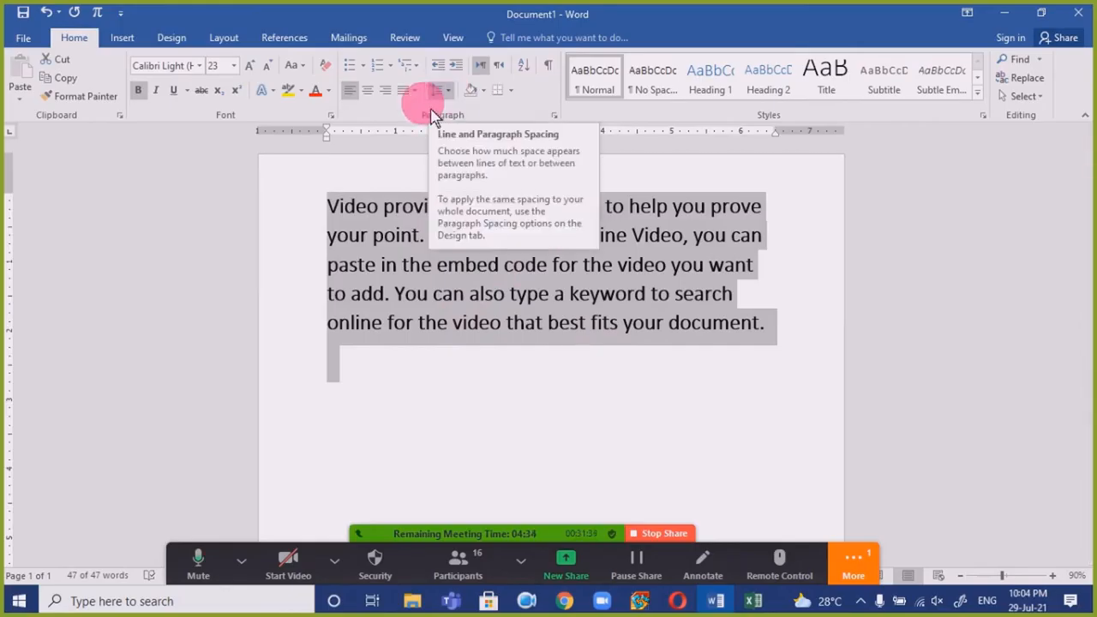
click(848, 561)
click(914, 348)
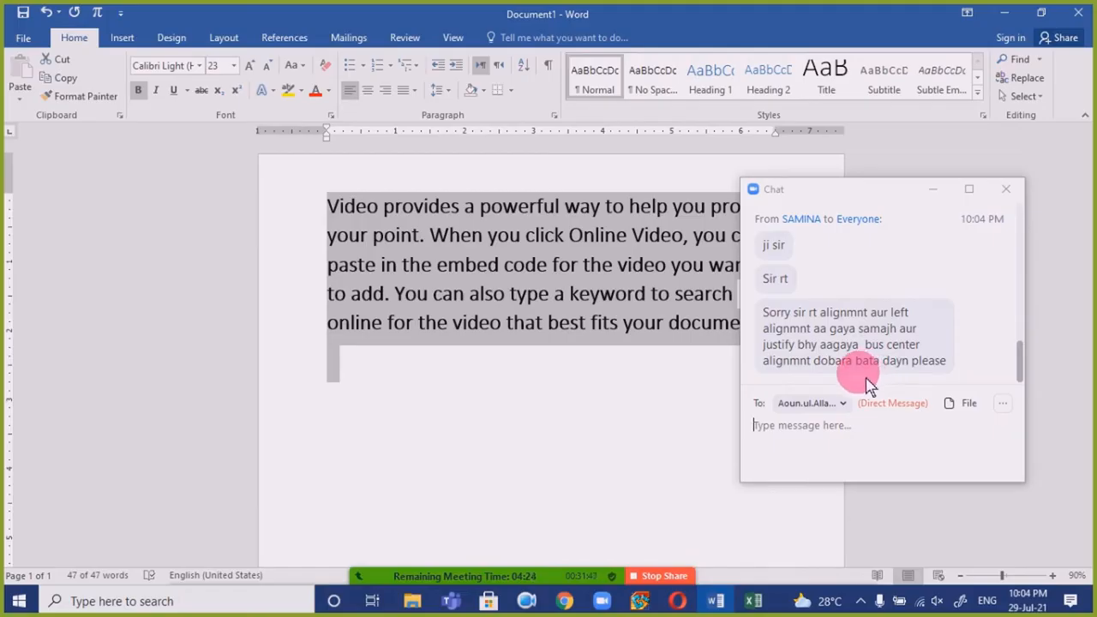
click(932, 190)
- Set the line spacing of the whole sample paragraph to 2.0
key(ctrl+a)
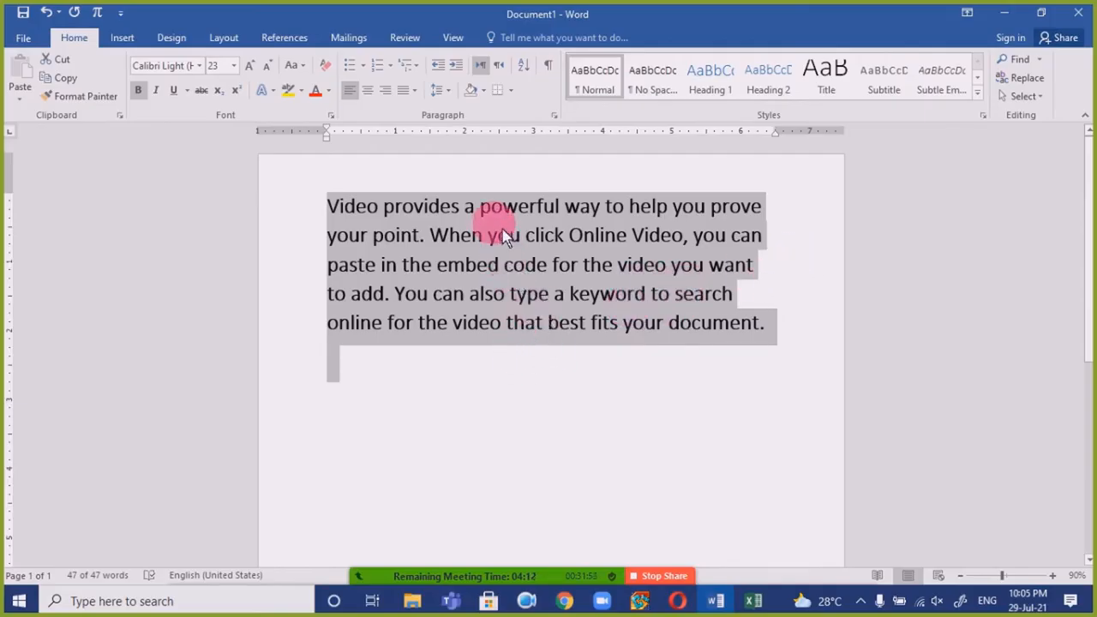
click(438, 90)
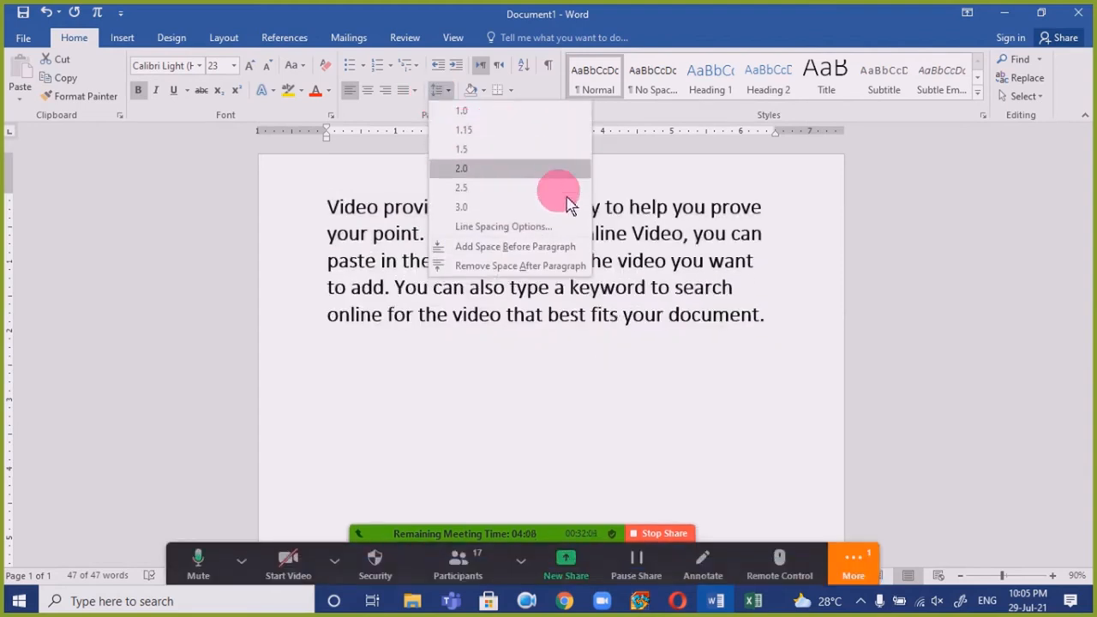
click(566, 172)
click(550, 367)
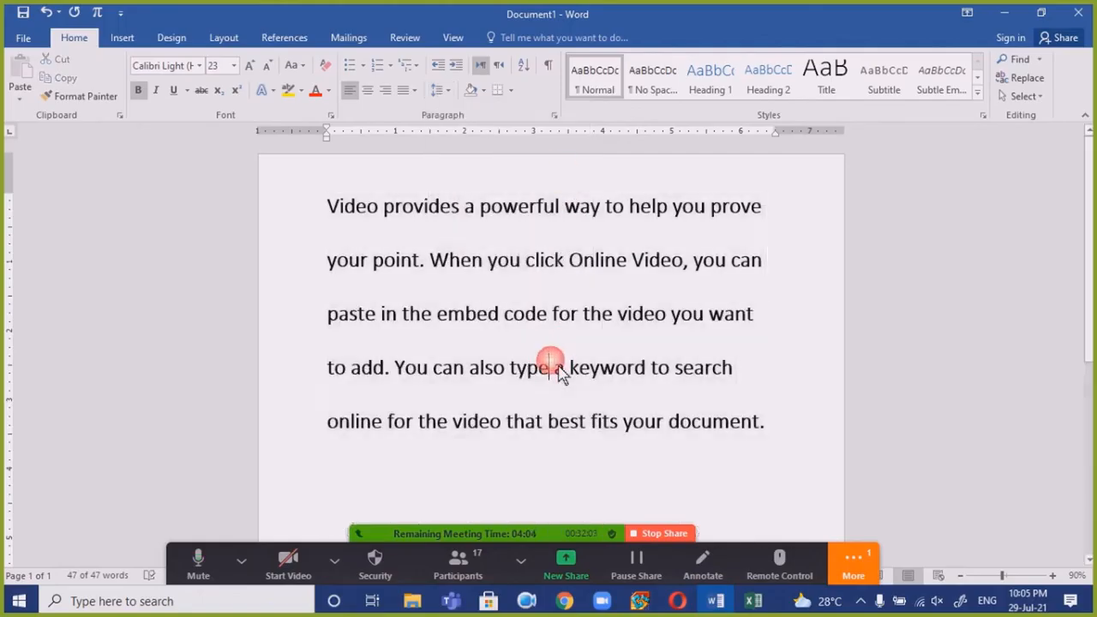
drag(344, 232, 375, 246)
click(375, 246)
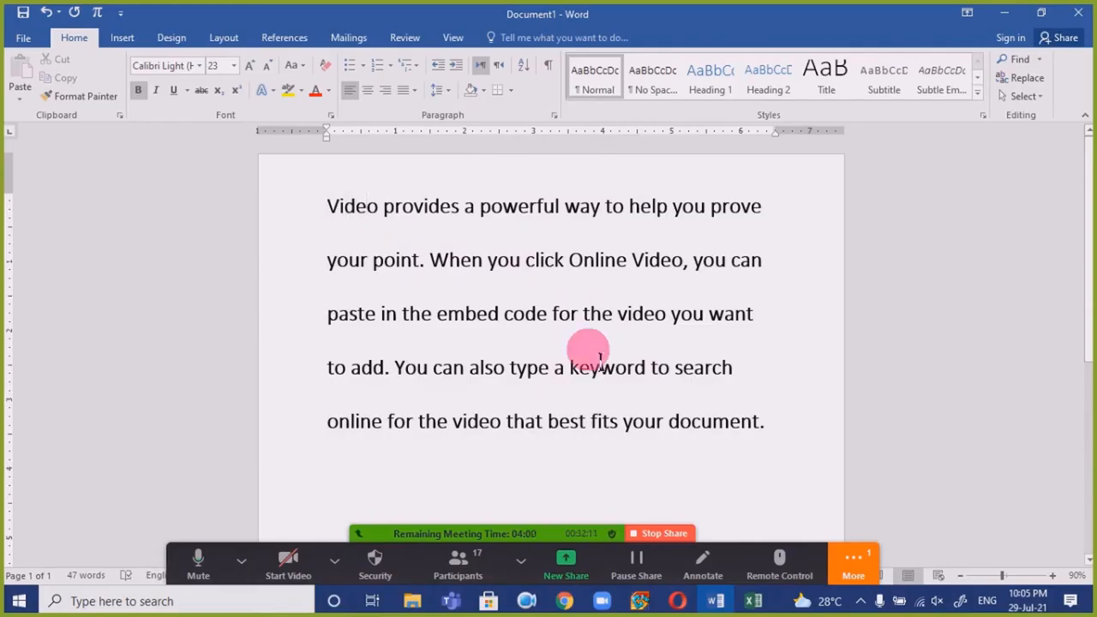
key(ctrl+a)
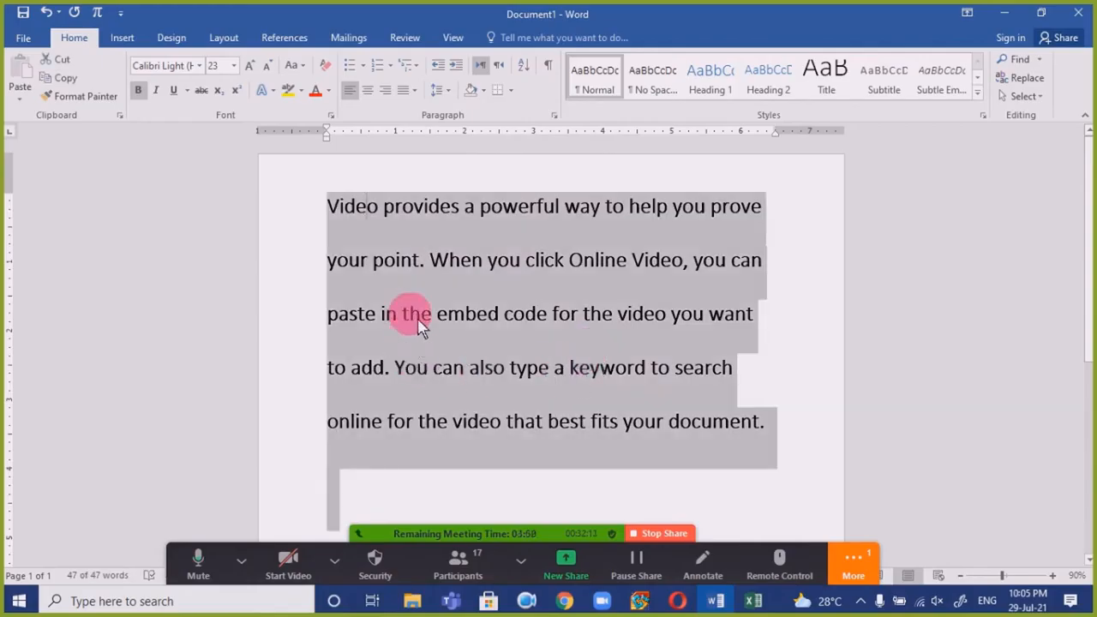
click(681, 313)
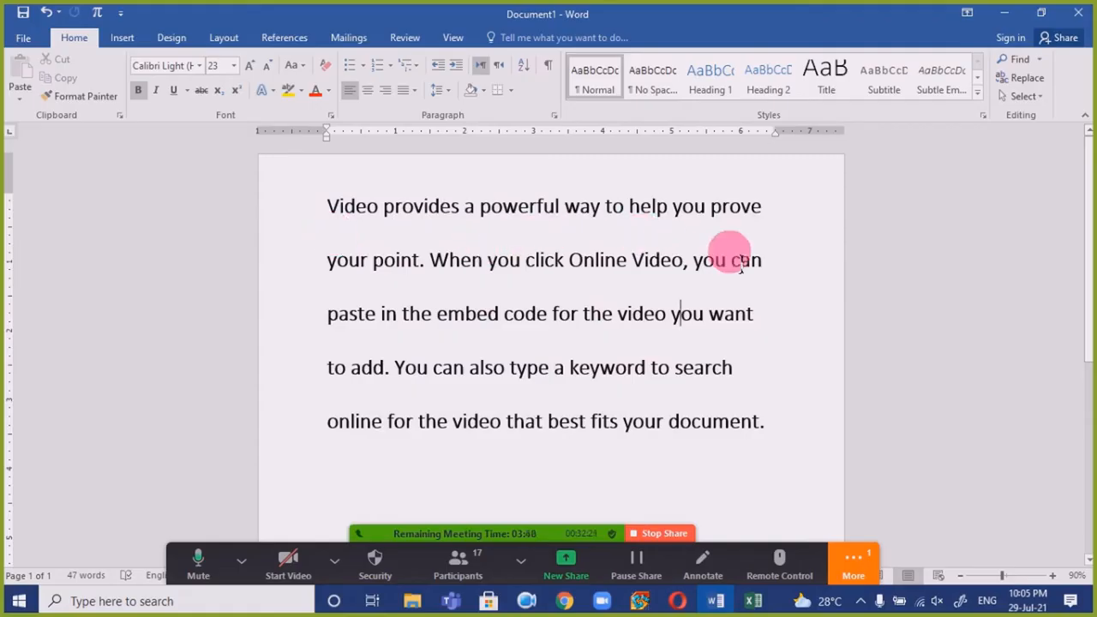
- Undo the 2.0 line spacing and break the sample paragraph into a new paragraph after "prove"
key(ctrl+z)
click(776, 214)
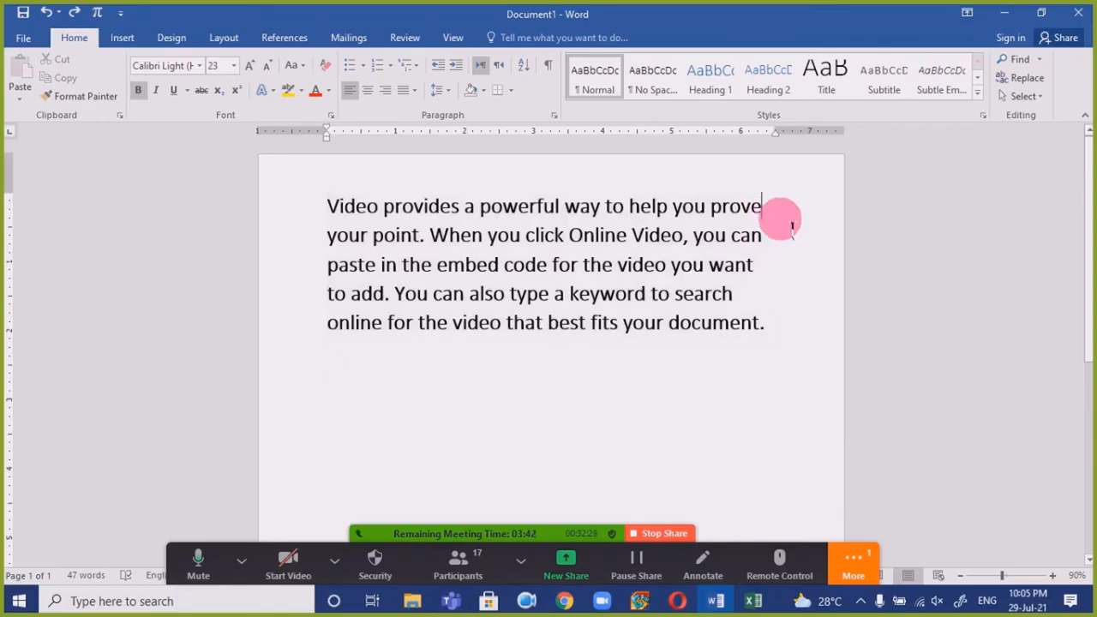
key(Return)
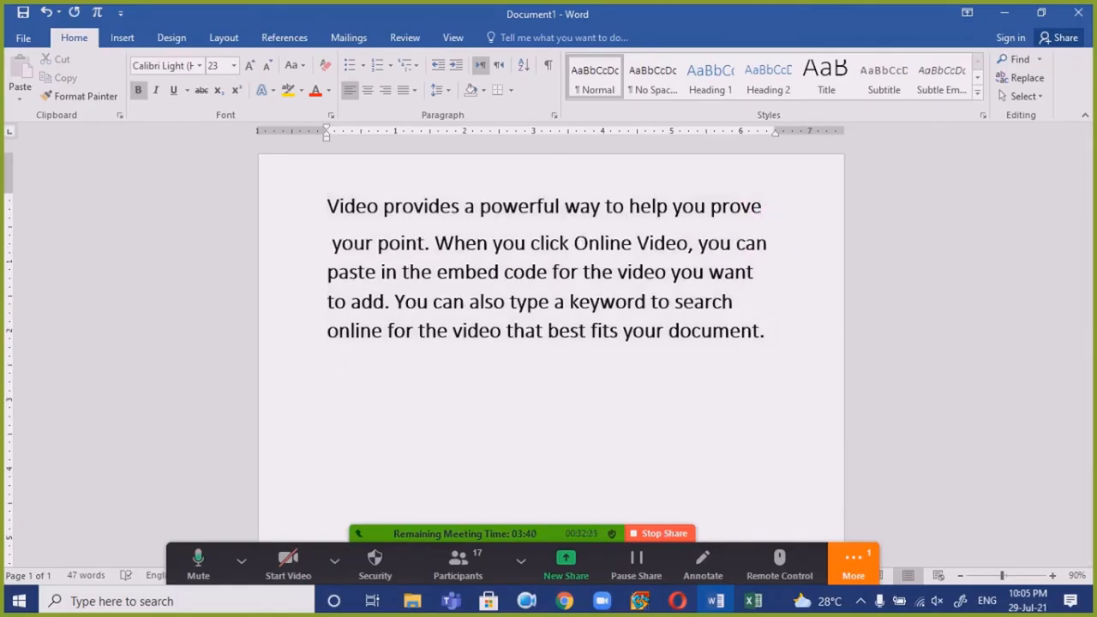
key(ctrl+Right)
key(ctrl+Right)
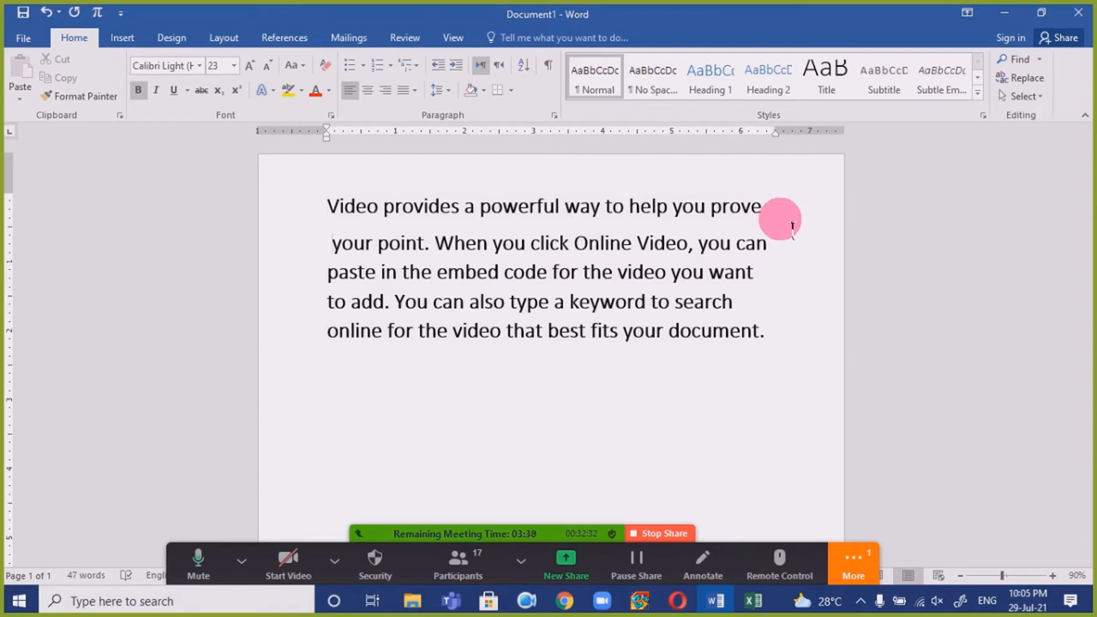
- Split the rest of the sample text into separate paragraphs after "can", "want" and "search"
key(End)
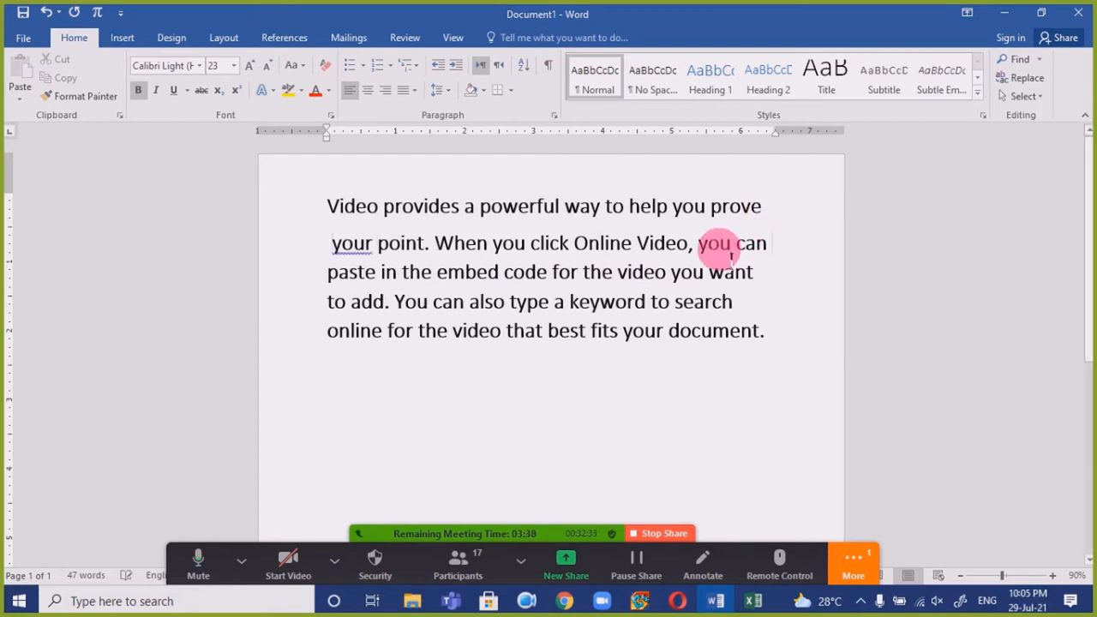
key(Return)
key(Left)
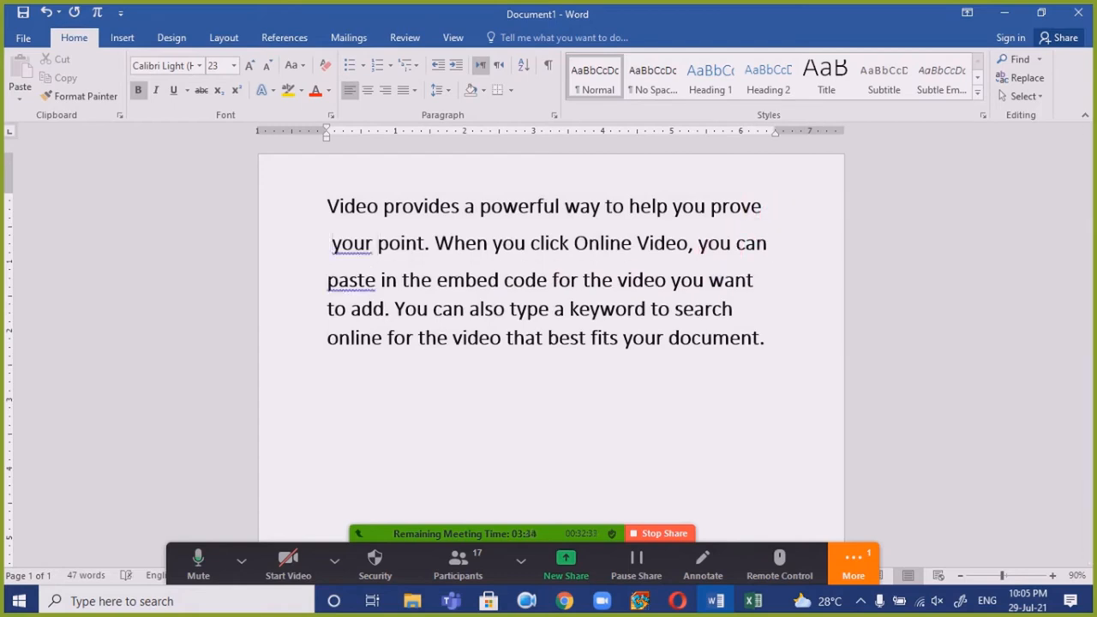
key(Down)
key(Return)
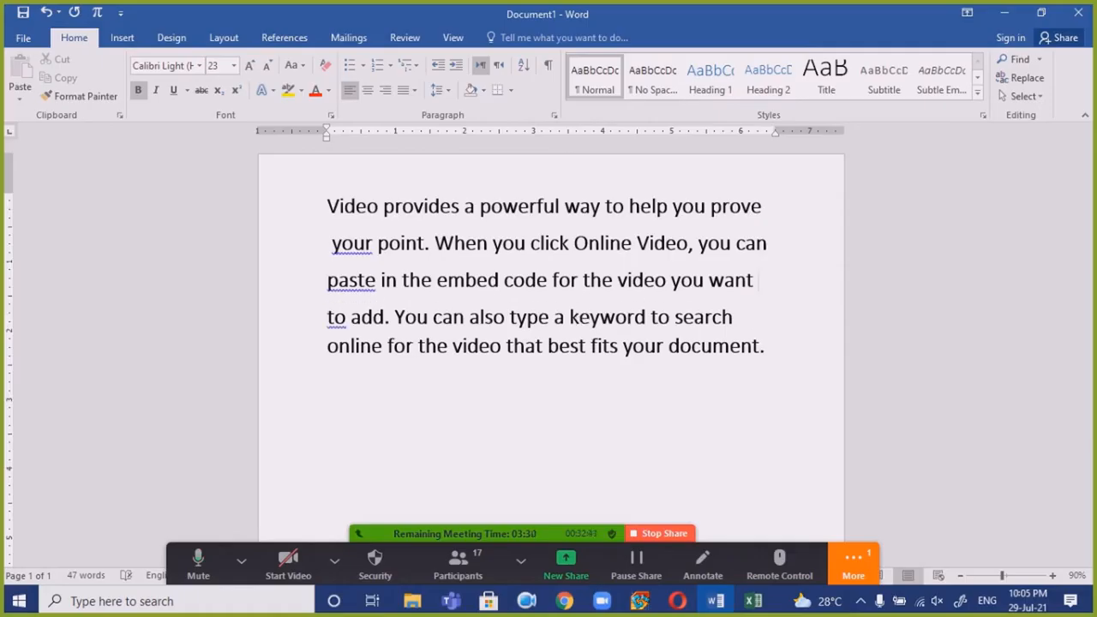
click(737, 316)
key(Return)
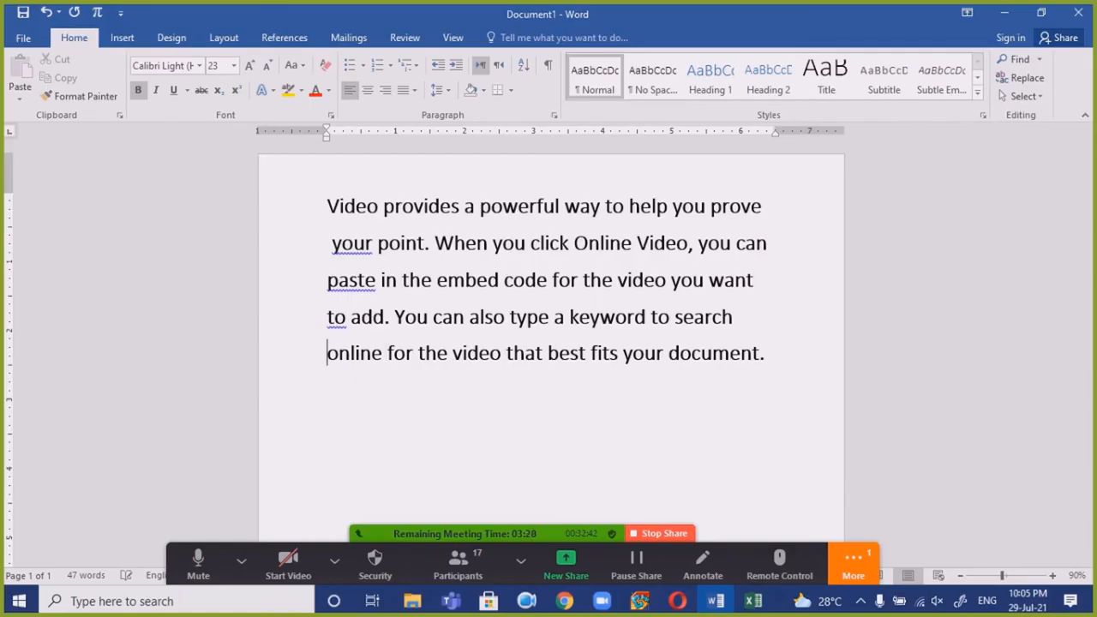
- Select all the split sample text and delete it from the document
click(751, 205)
click(719, 249)
key(ctrl+a)
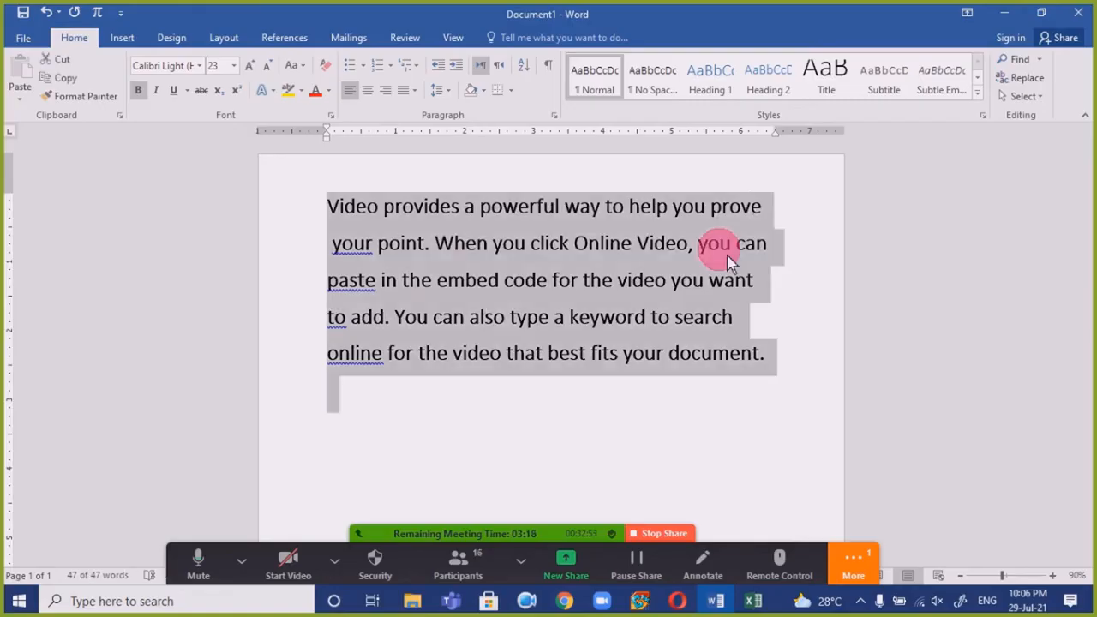
key(Delete)
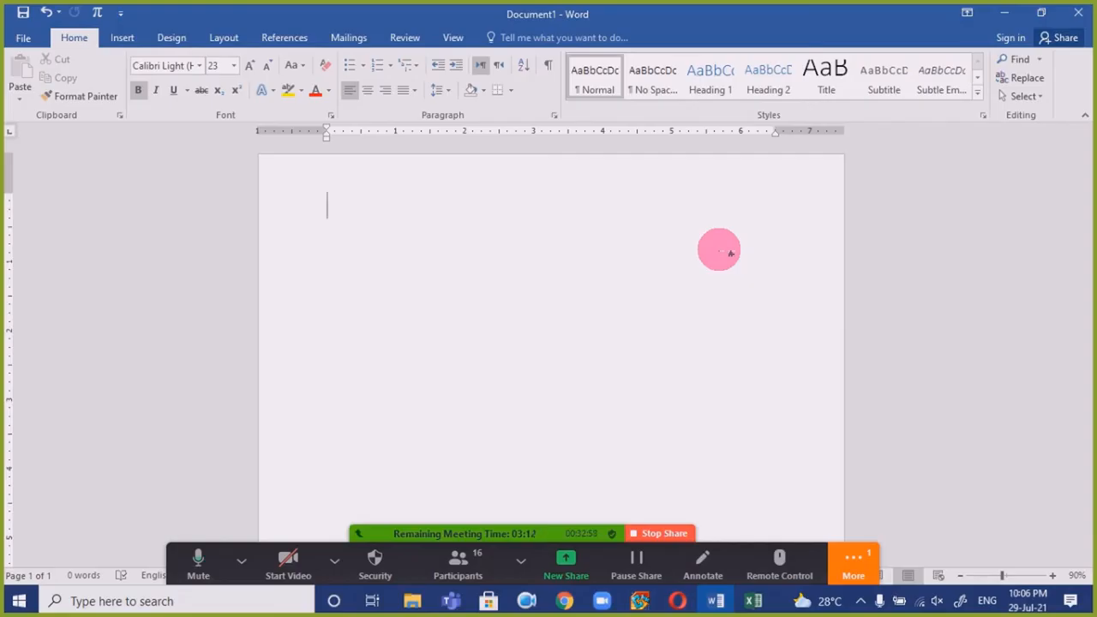
- Enter Pakistan, Hindustan, Bharat and India, each as its own paragraph
text(Pa)
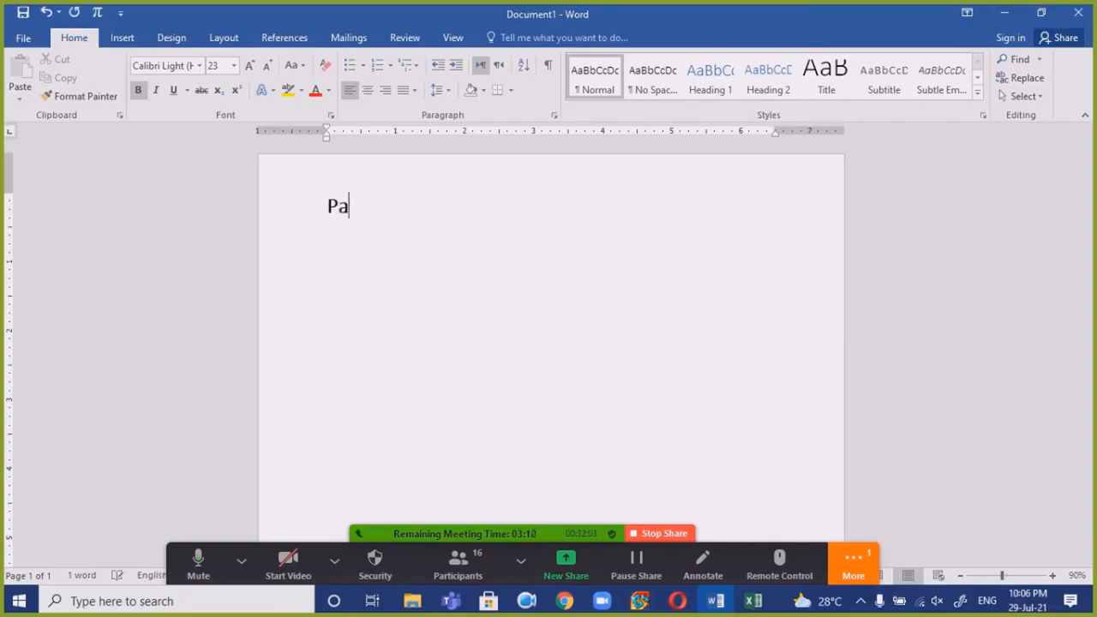
text(kistan)
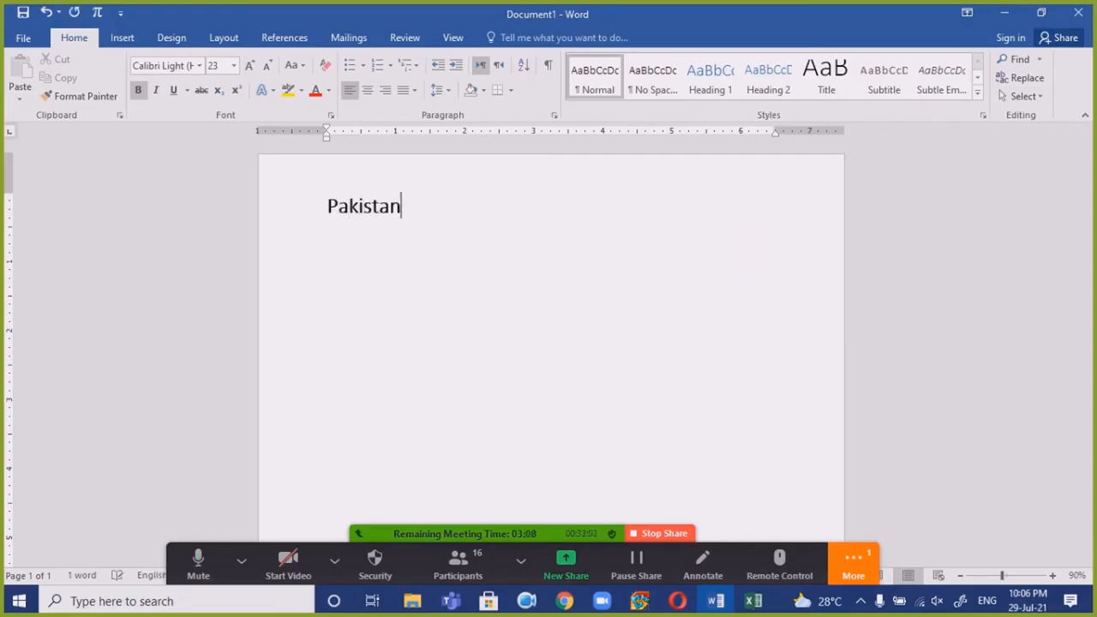
key(Return)
text(Hindustan)
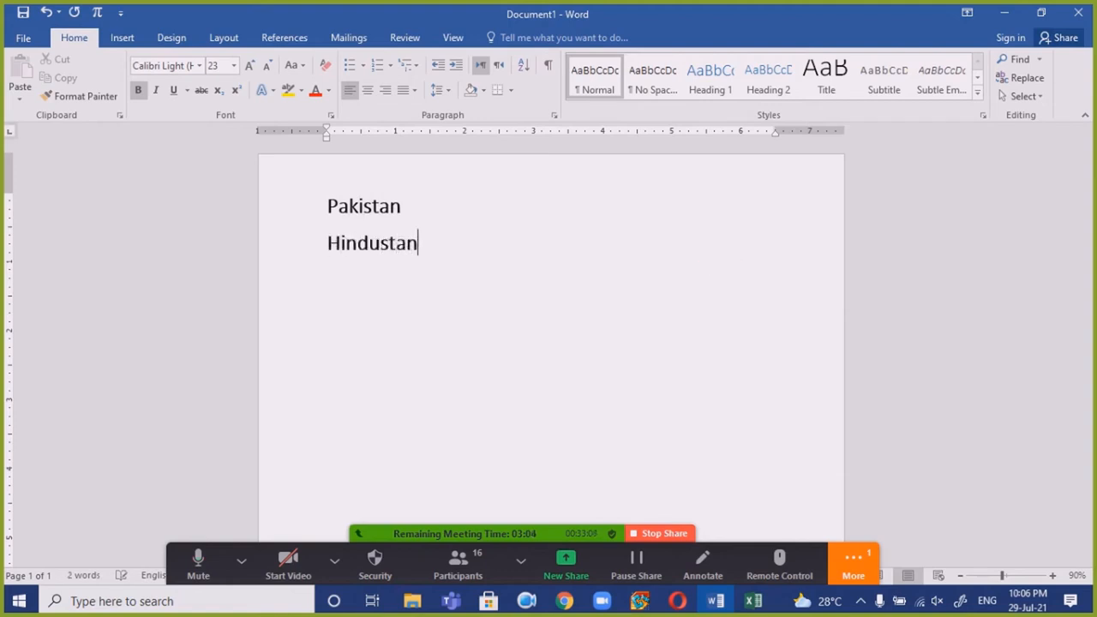
key(Return)
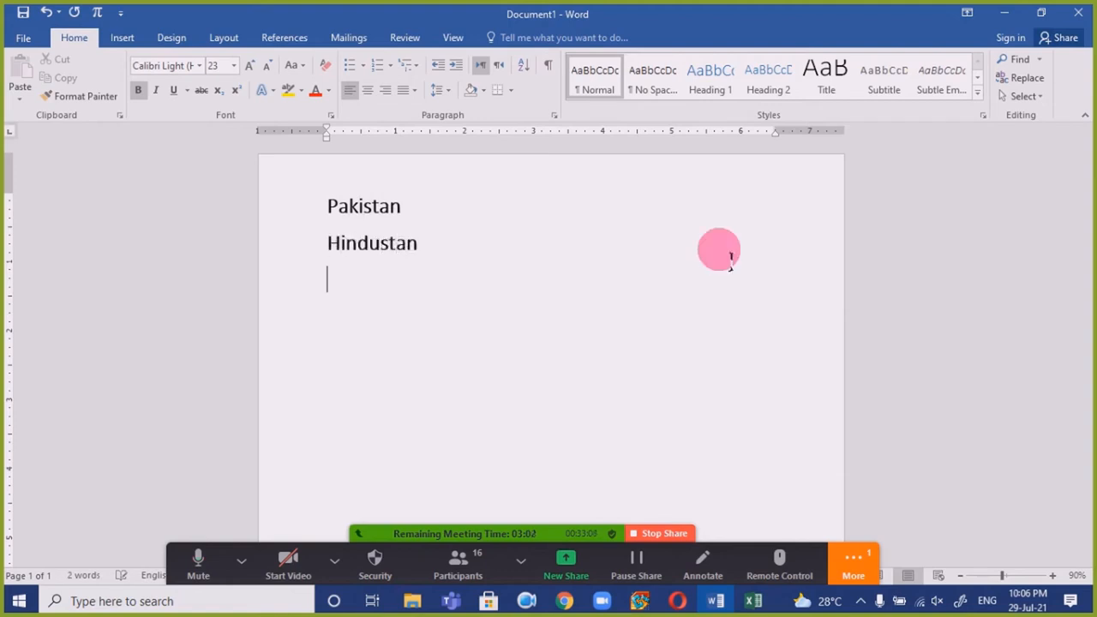
text(Bharat)
key(Return)
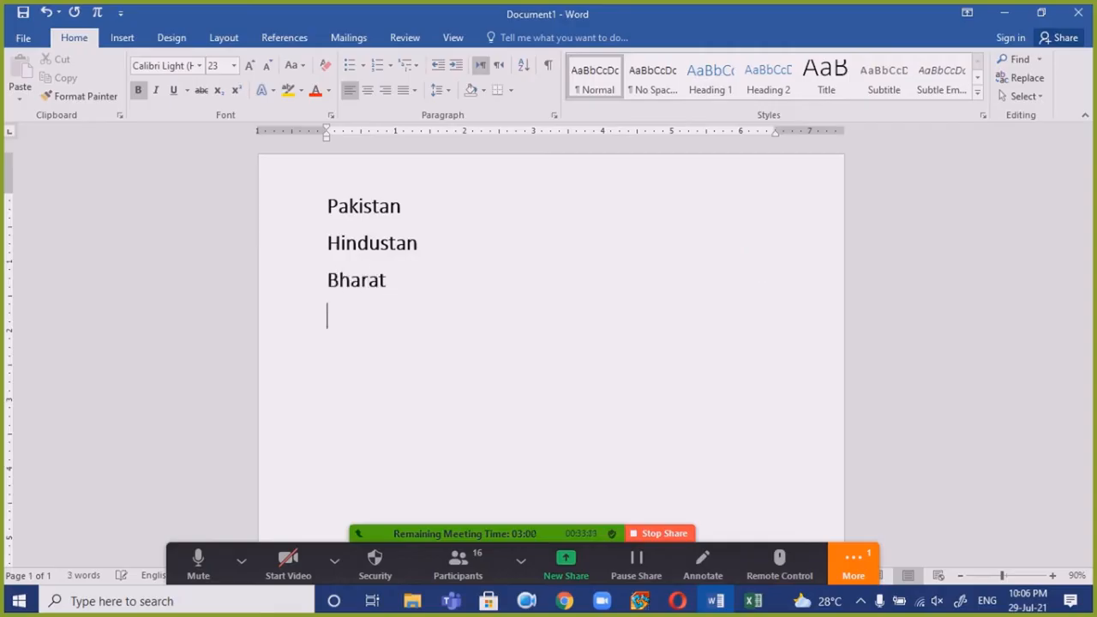
text(India)
key(Return)
- Delete the list of country names so the page is blank
key(BackSpace)
key(BackSpace)
key(BackSpace)
key(BackSpace)
key(BackSpace)
key(BackSpace)
key(BackSpace)
key(BackSpace)
key(BackSpace)
key(BackSpace)
key(BackSpace)
key(BackSpace)
key(BackSpace)
key(BackSpace)
key(BackSpace)
key(BackSpace)
key(BackSpace)
key(BackSpace)
key(BackSpace)
key(BackSpace)
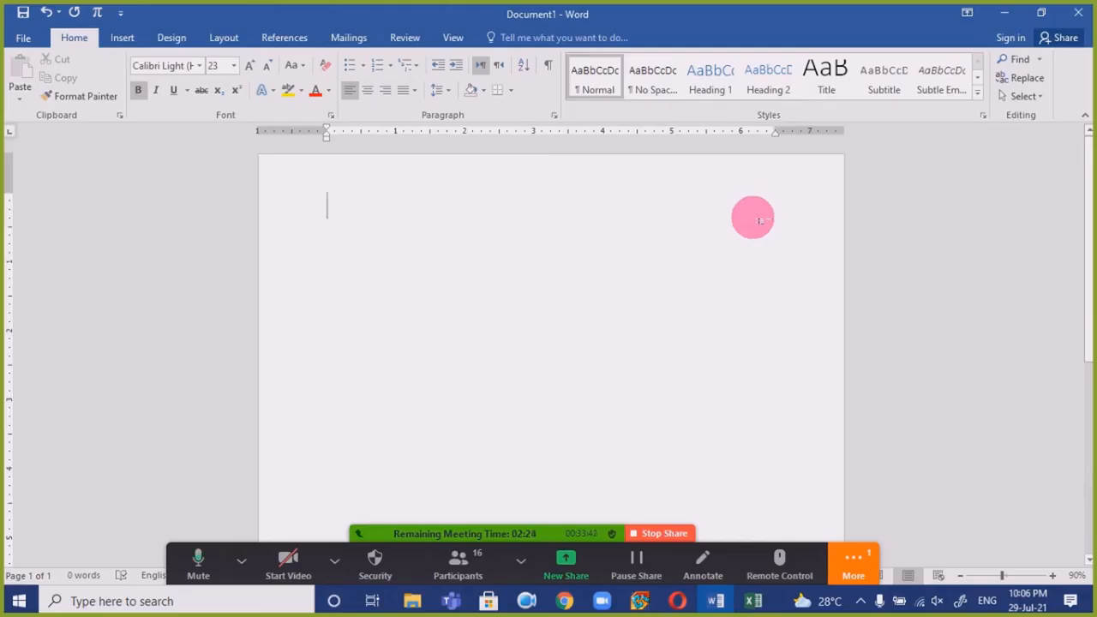
- Write a first paragraph of random filler text about four lines long, beginning "Djkh kf lkjdhlkjdh"
text(djkh kf lkjdhlkjdh jsdh kd)
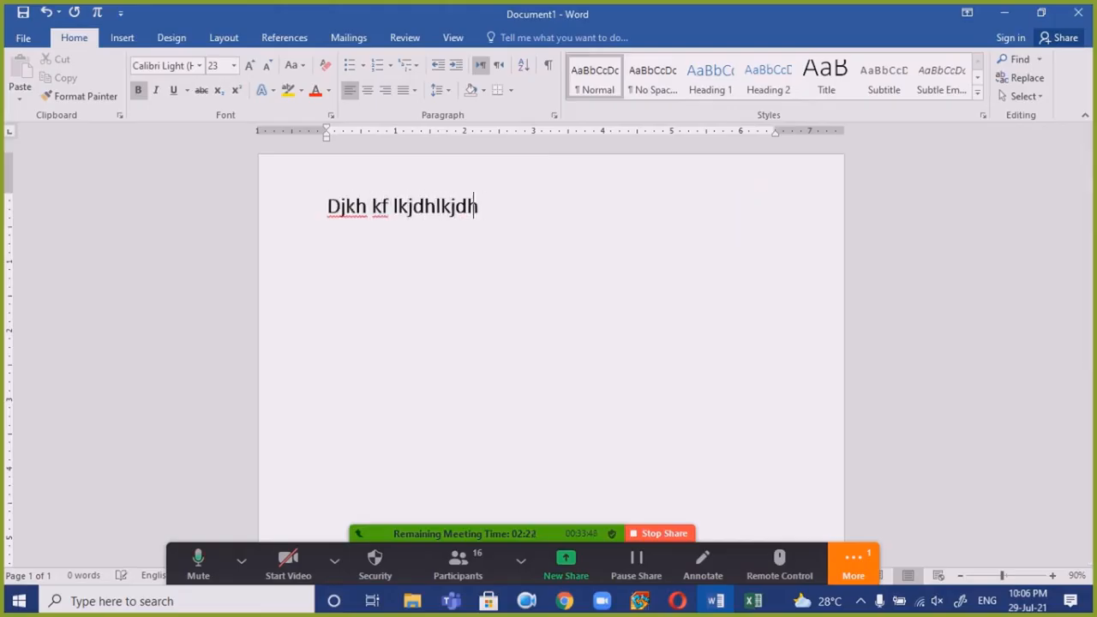
text( kjh dkjh dlkjh sdkl lkd )
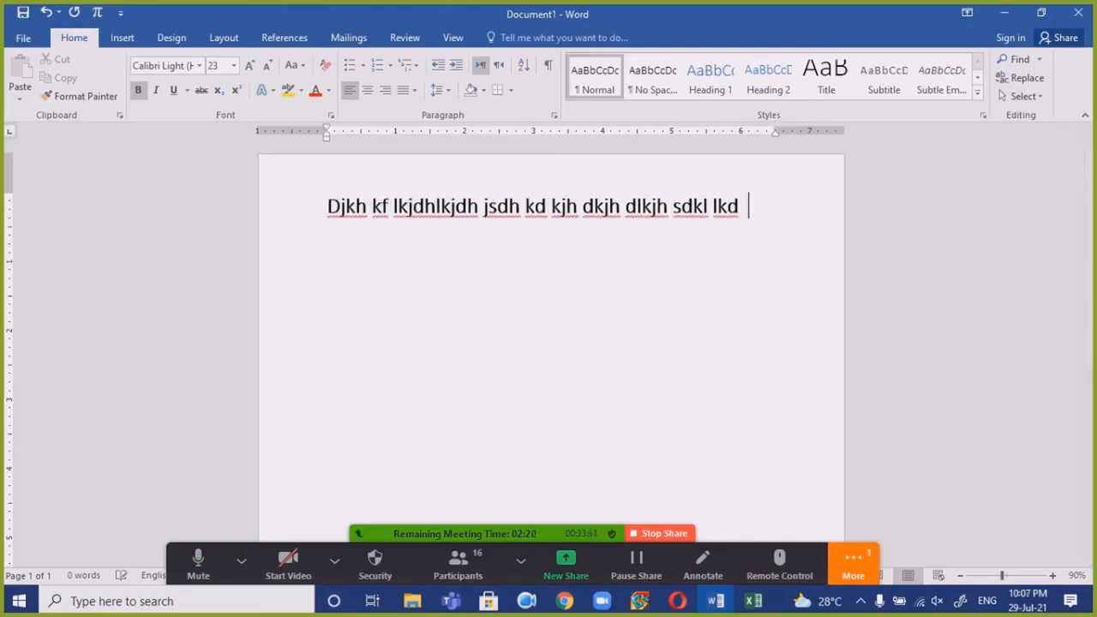
text(fdsj hfkd hfk dkf dk kd kd k)
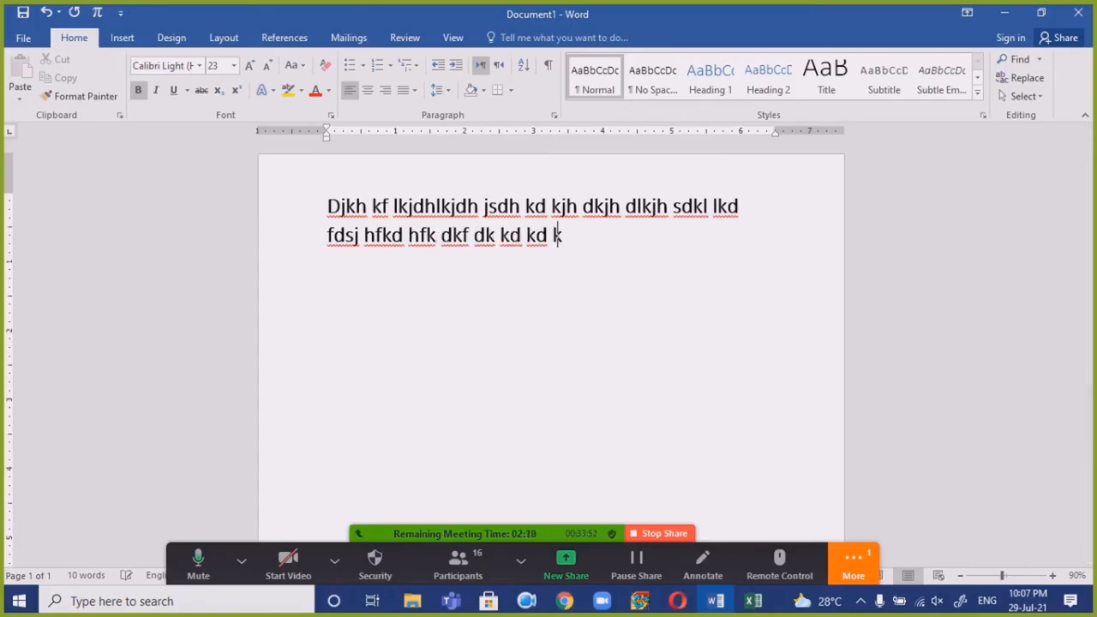
text(sd  d d dk kd lk dlkjd hlkjh d)
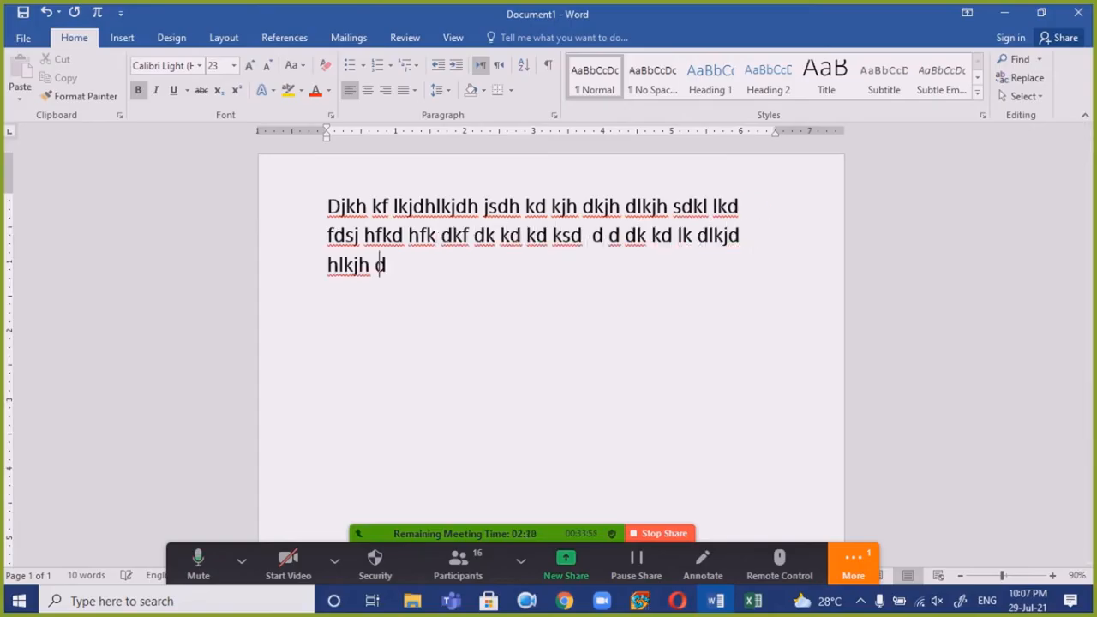
text(kjh dh lkdhkd kd k sdk sdjf dsk)
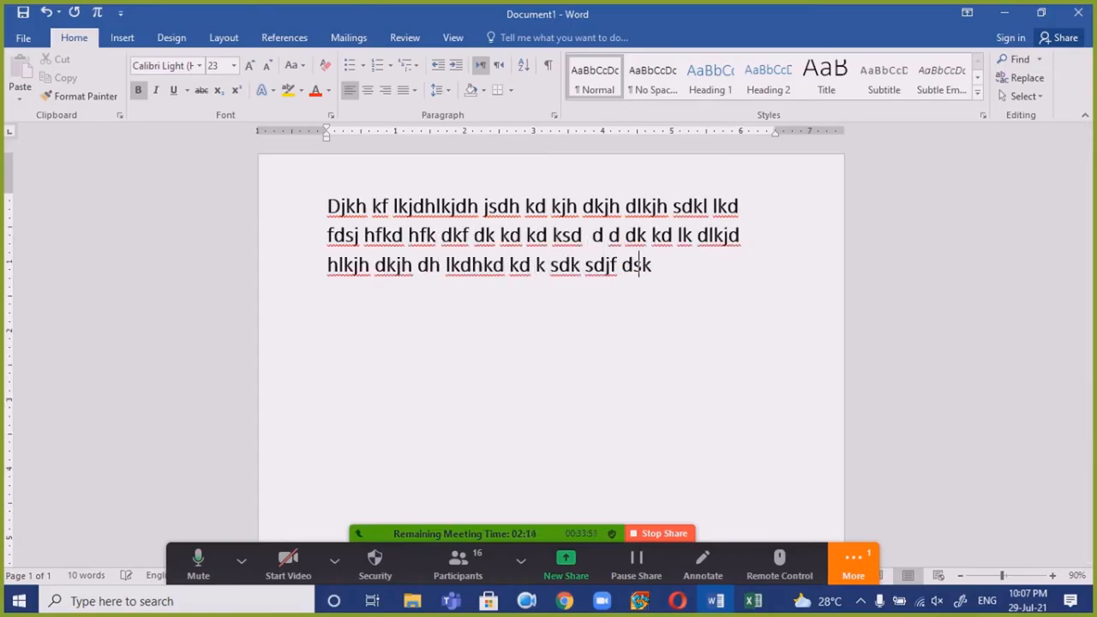
text( kld j dfljsdkdh kfhs k)
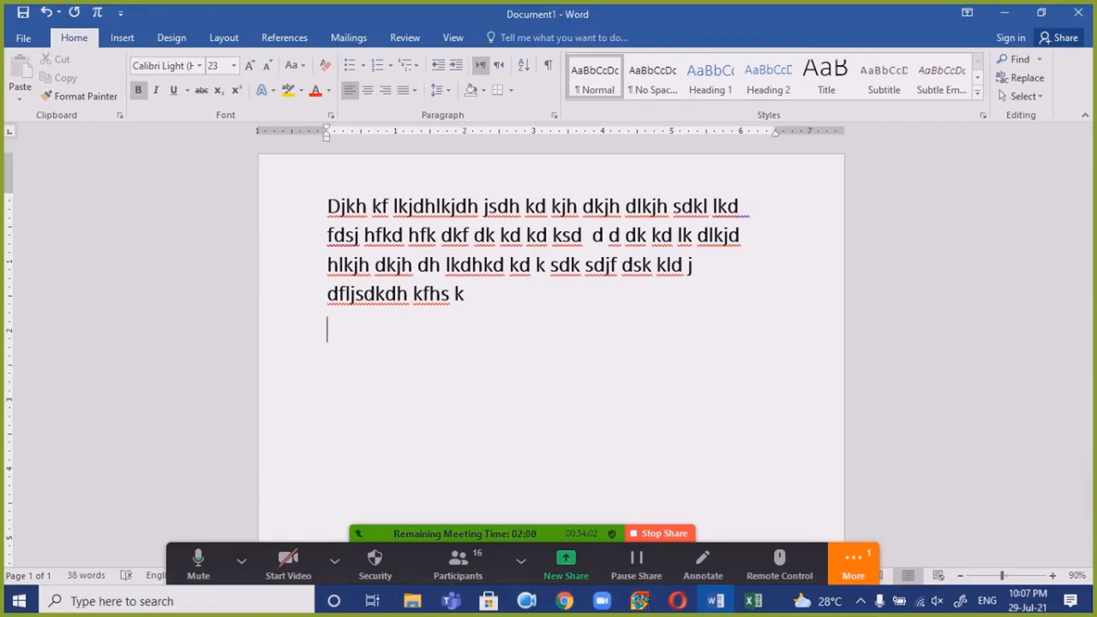
- Add a second paragraph of random filler text about two lines long, beginning "Ldskjf lkdjf lkjdf"
key(Return)
text(ldskjf lkdjf lkjdf kjd hjsd fkjds hfk)
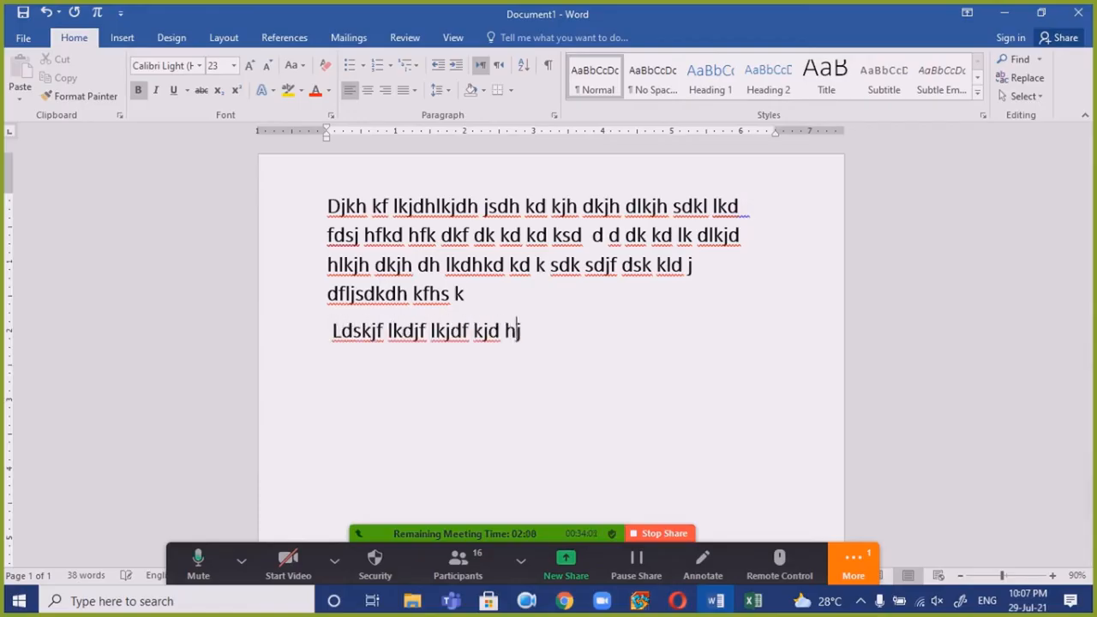
text(dh fjd hfkjd fd fd df kdjhkd)
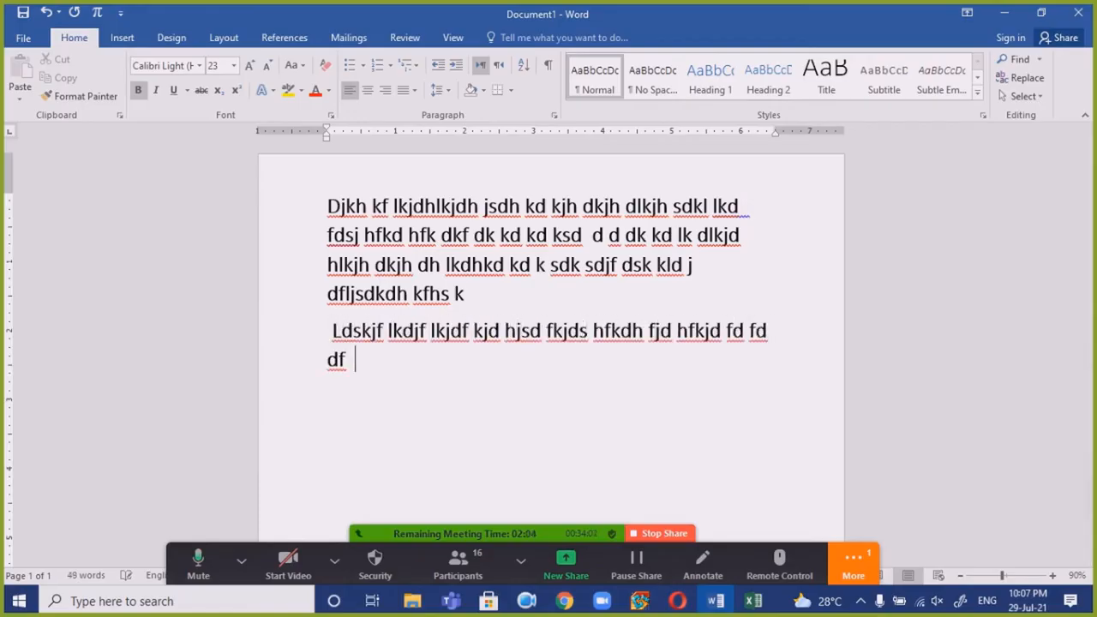
text(j hfdk)
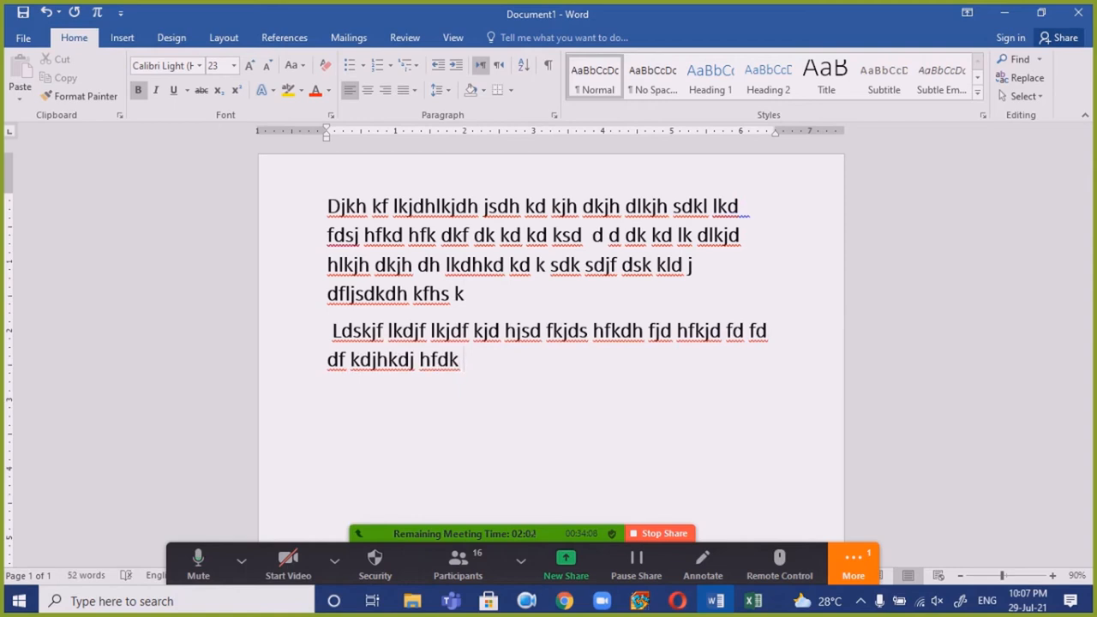
key(Return)
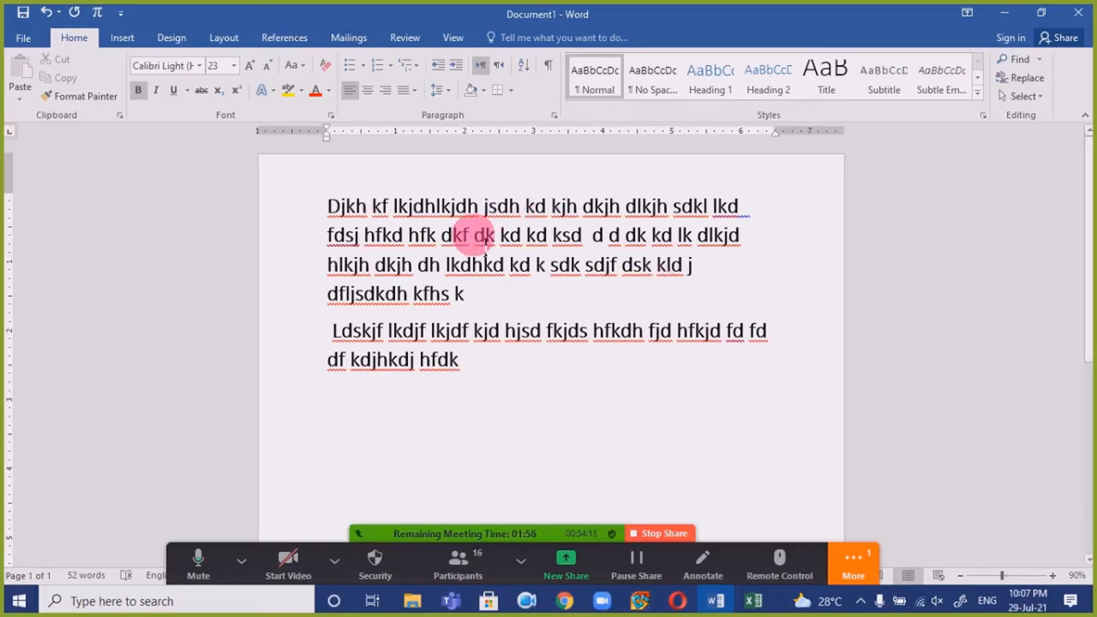
- Highlight the first and the second filler paragraph in turn to show where each one begins and ends
triple_click(504, 267)
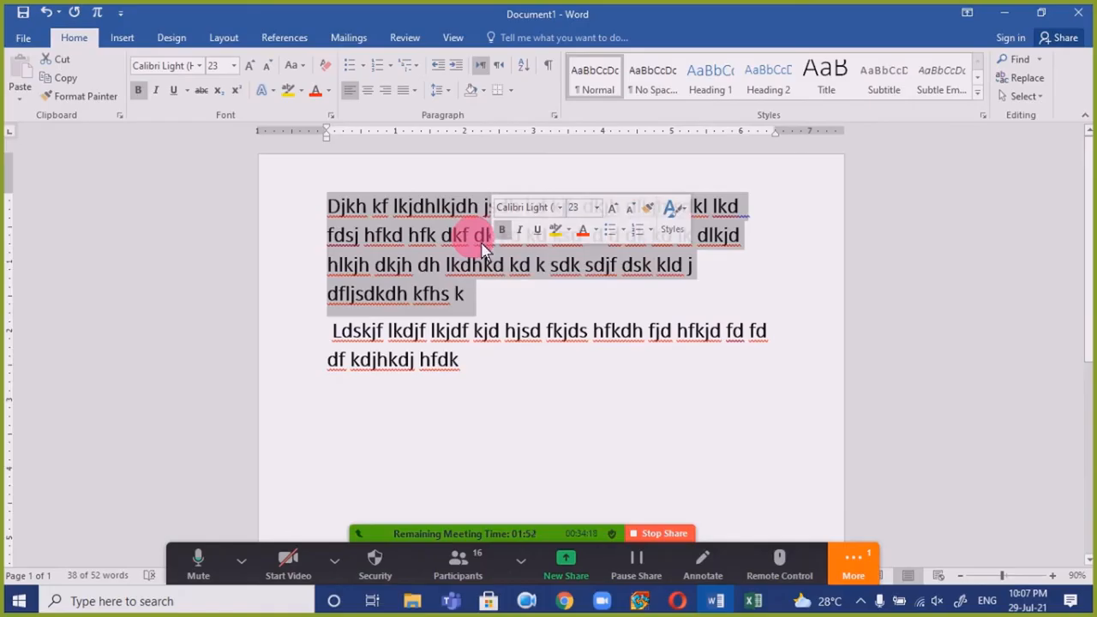
double_click(486, 331)
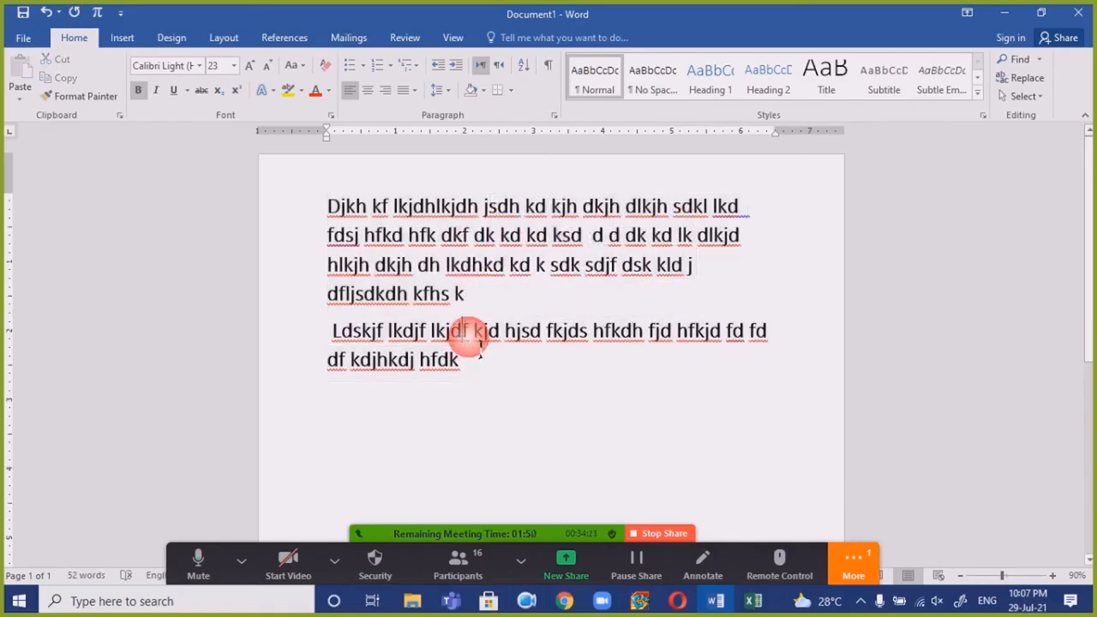
triple_click(465, 337)
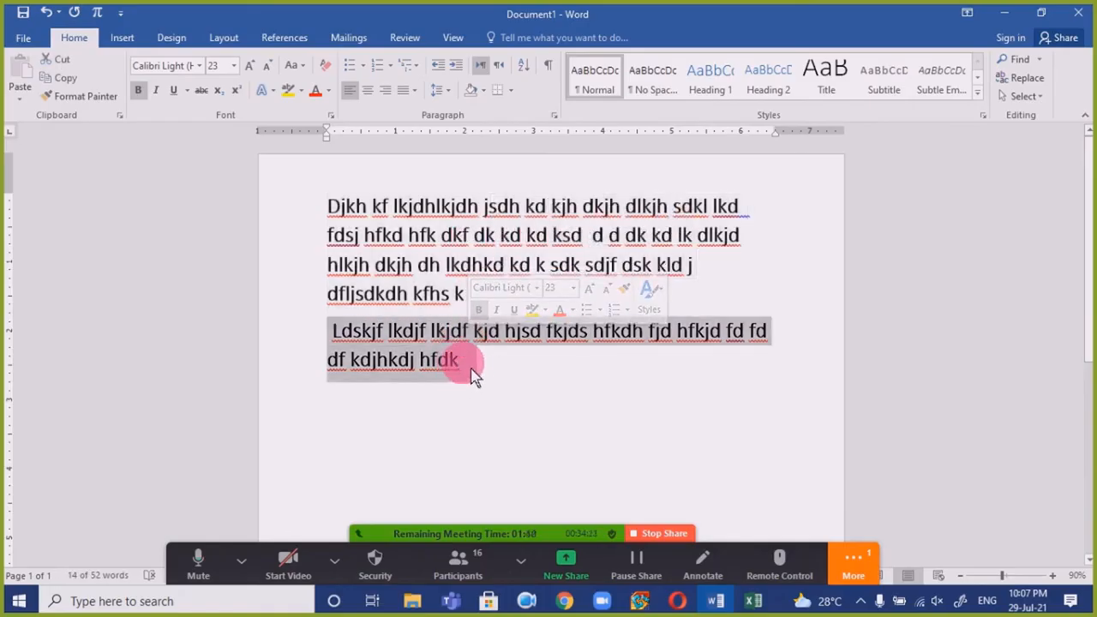
click(520, 384)
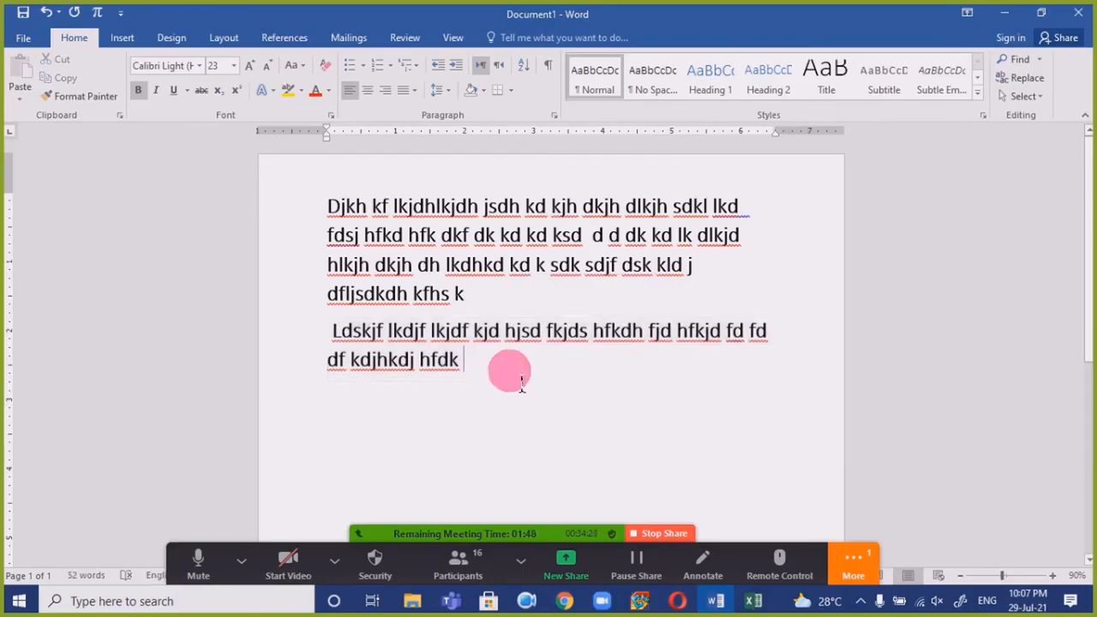
- Clear all the filler text and generate one paragraph of sample text with =rand(1)
key(ctrl+a)
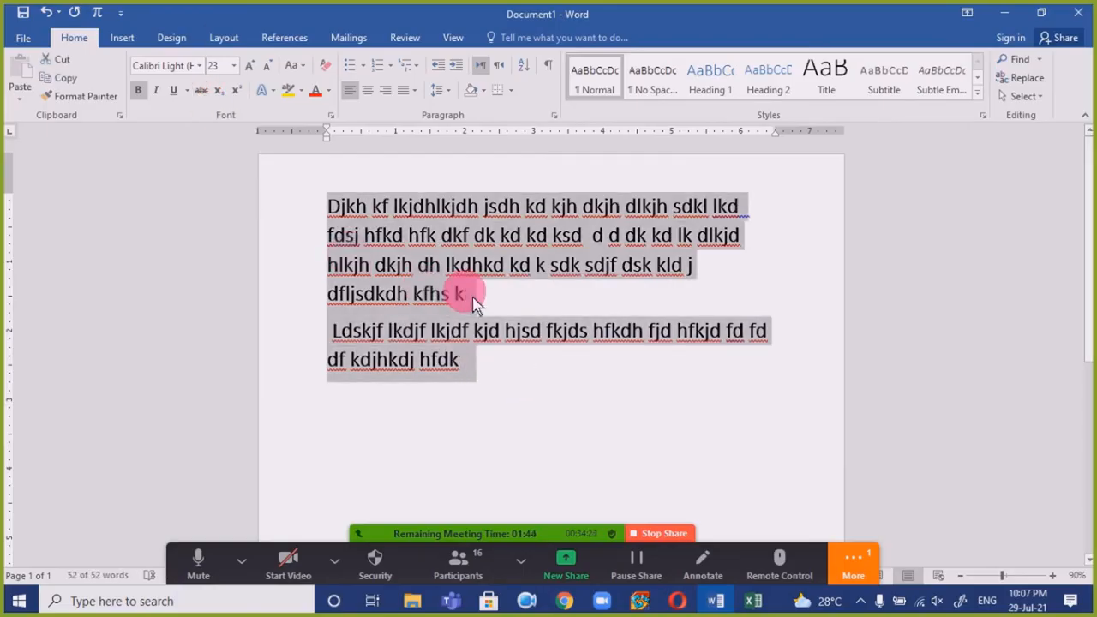
key(Delete)
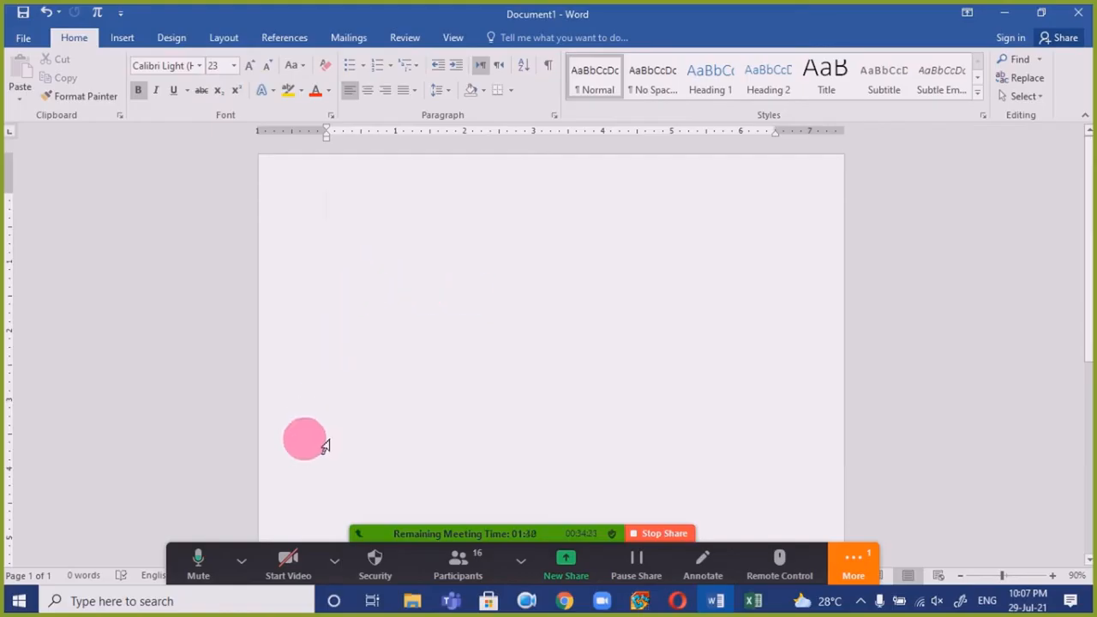
text(=ra)
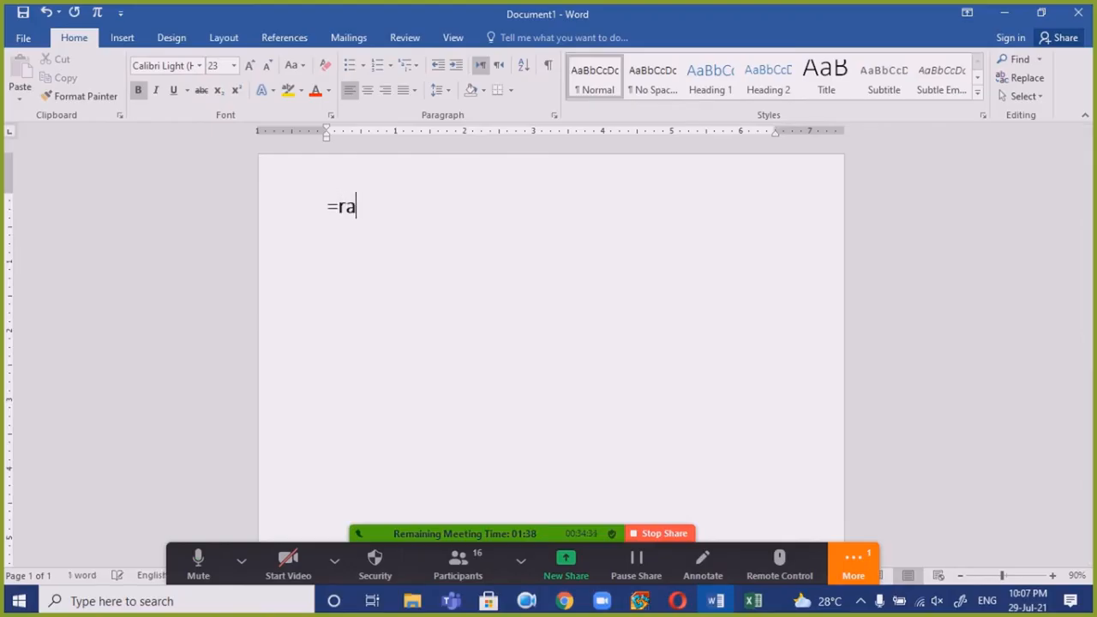
text(nd())
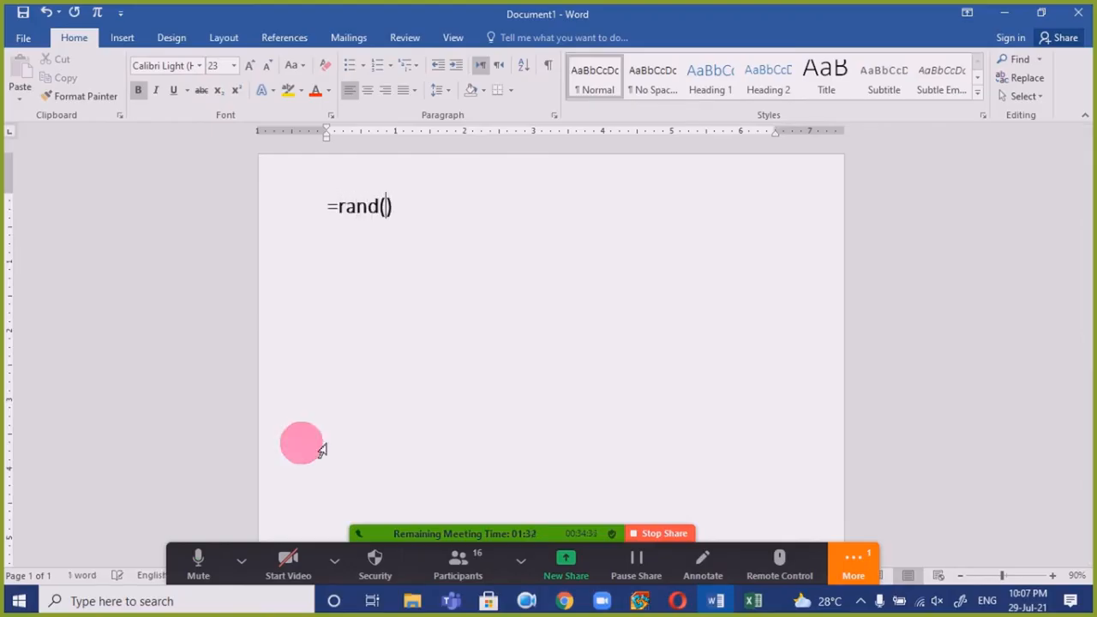
text(1)
key(Return)
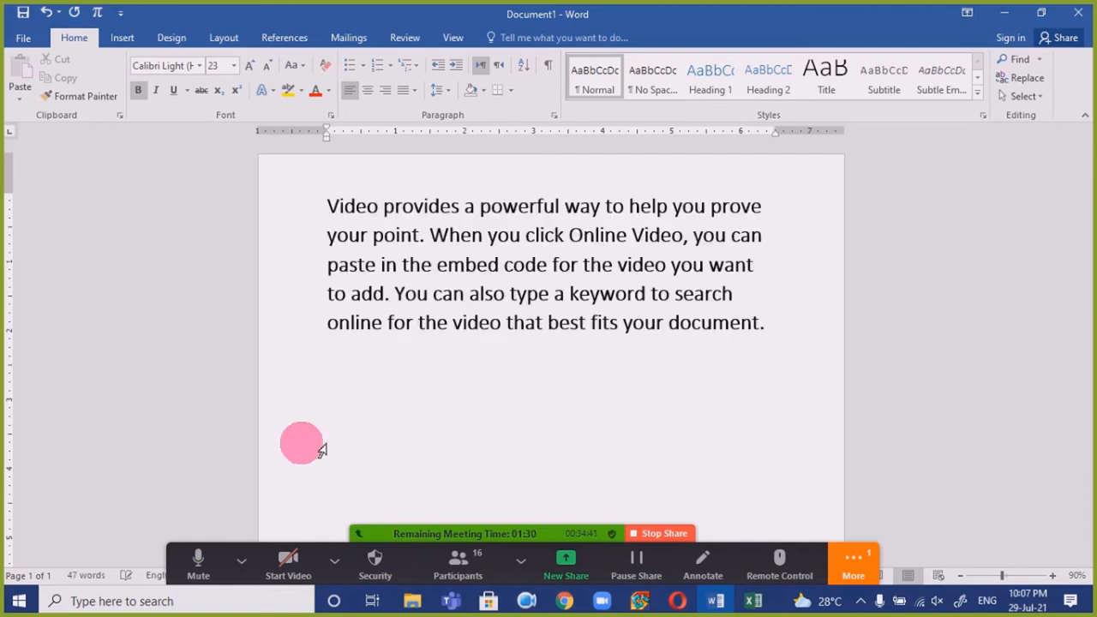
- Set the line spacing of the entire text to 2.0
key(ctrl+a)
click(444, 87)
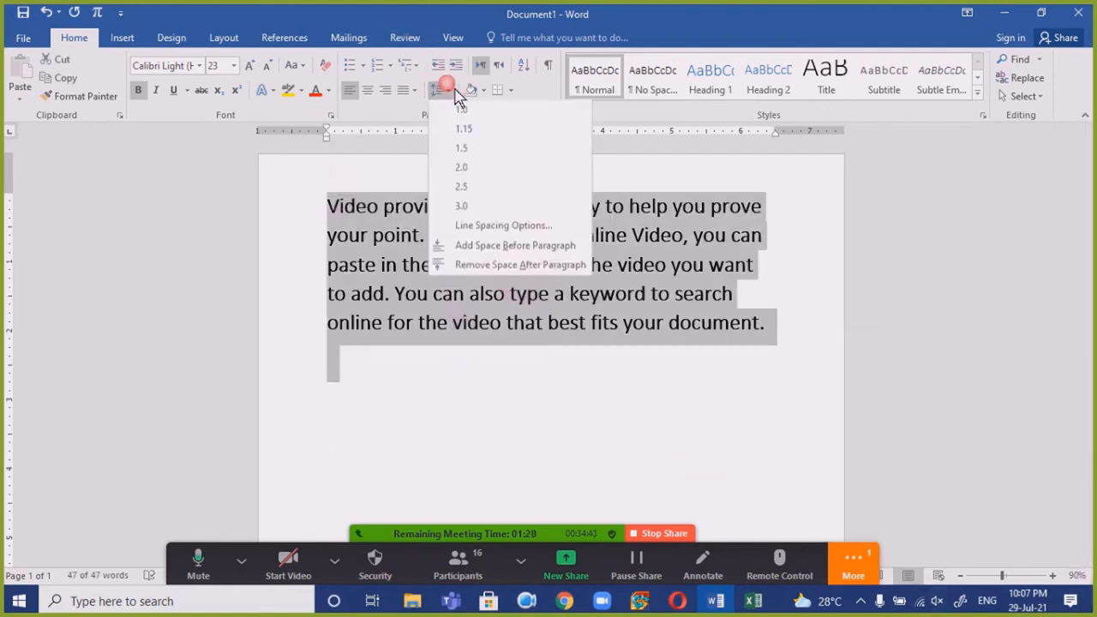
click(494, 176)
click(482, 261)
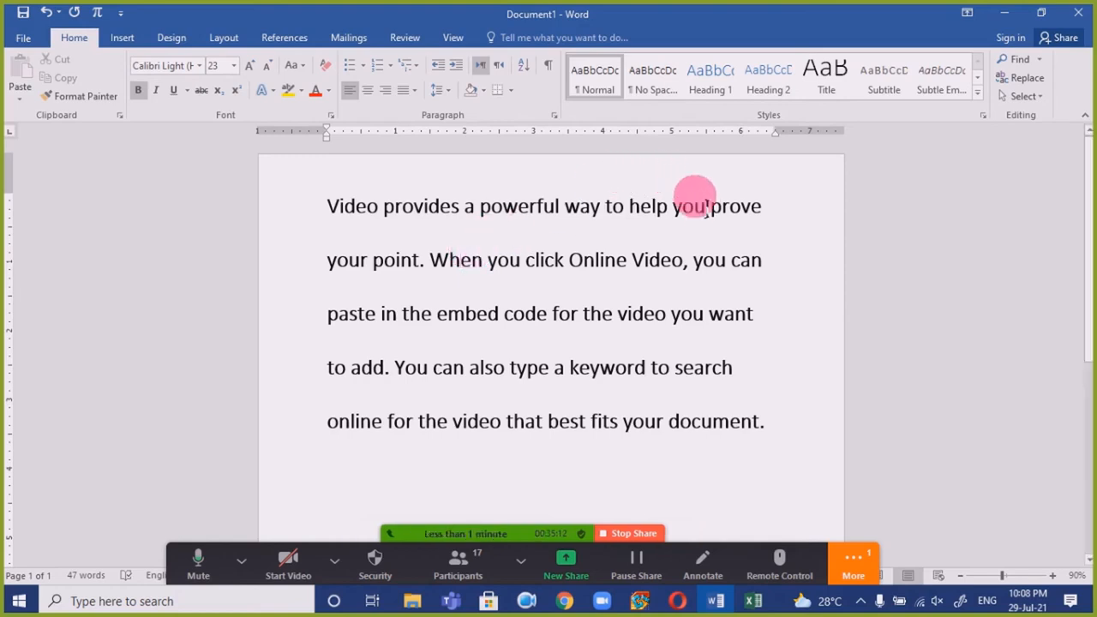
- Check the meeting chat for messages, and preview adding space before the selected paragraph without applying it
triple_click(565, 329)
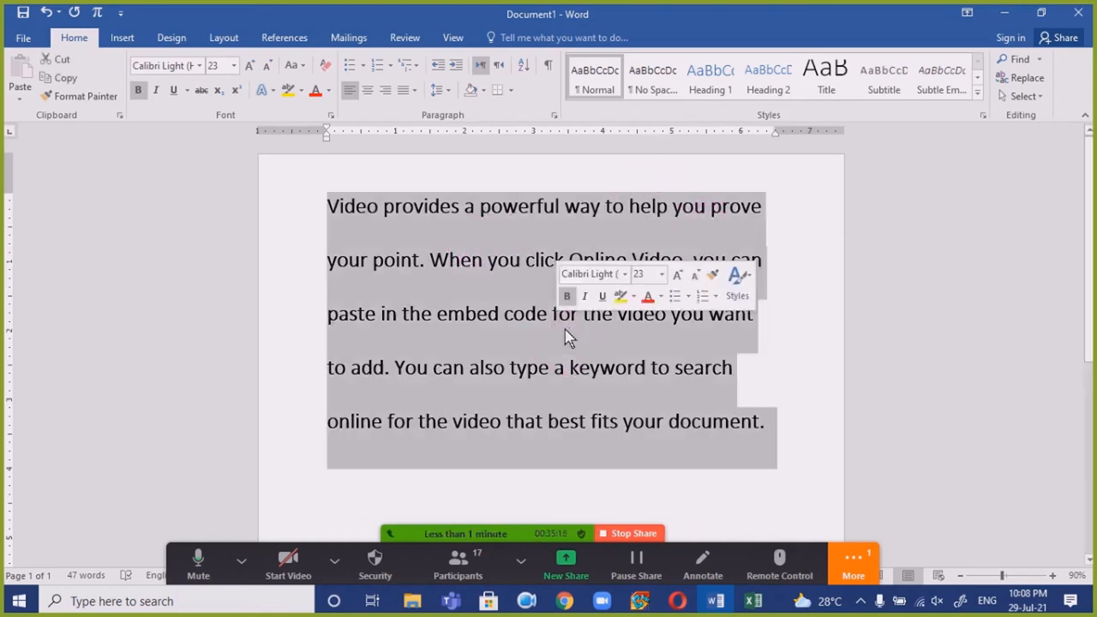
triple_click(564, 330)
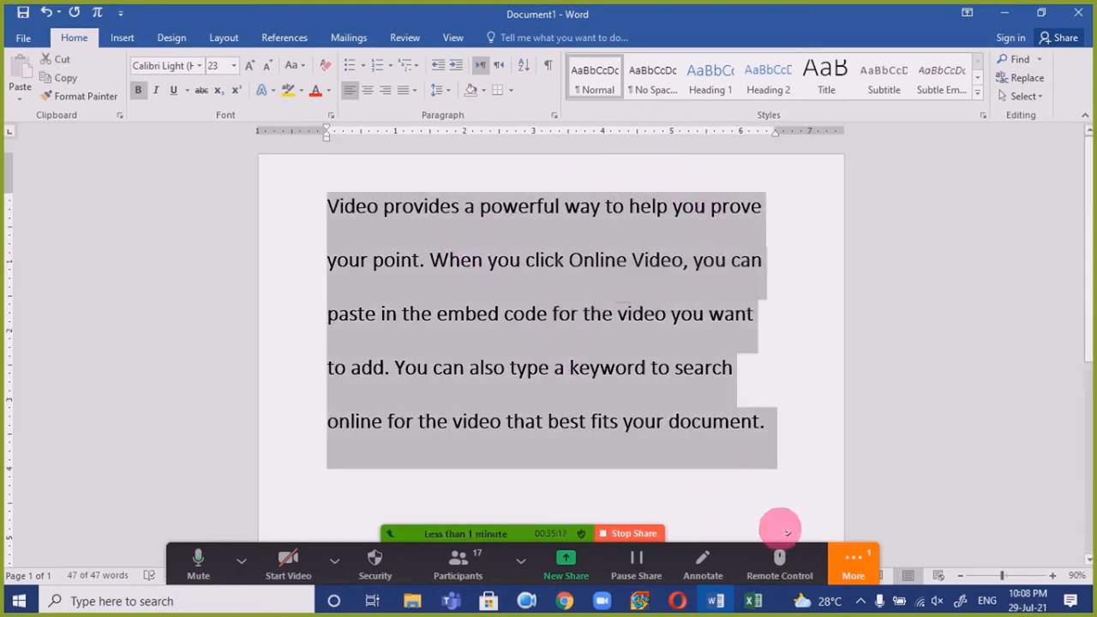
click(854, 569)
click(862, 345)
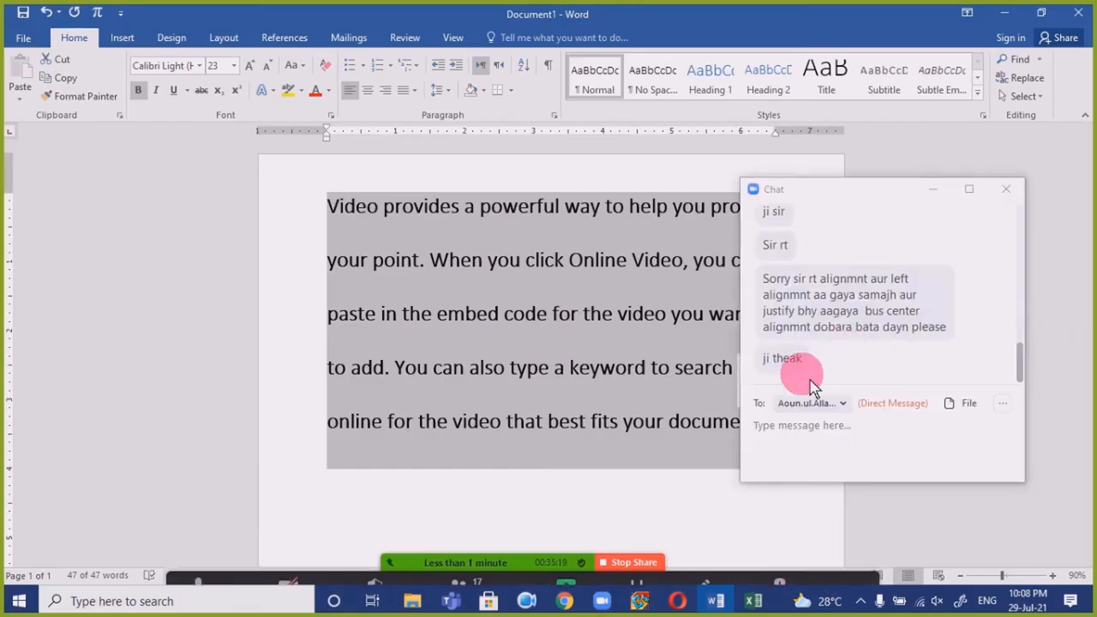
click(934, 189)
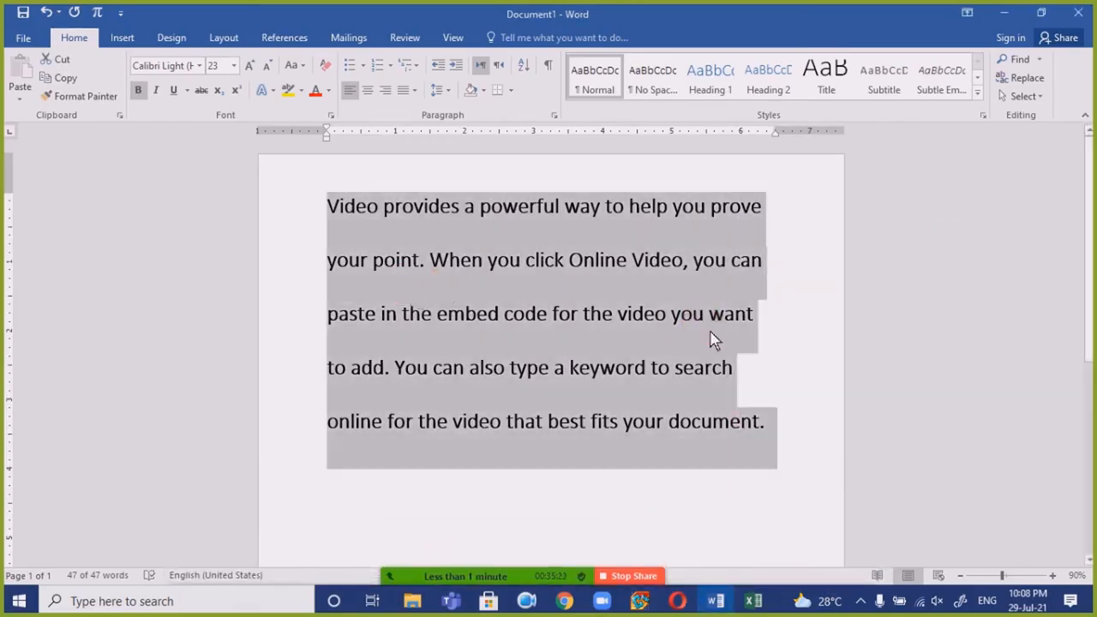
click(439, 90)
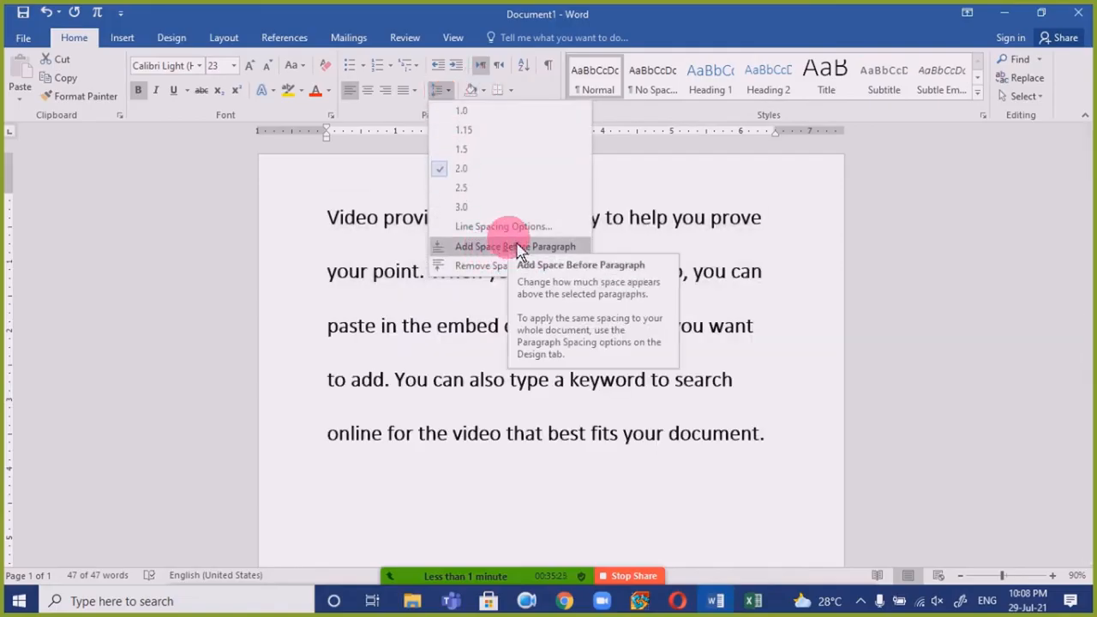
click(651, 336)
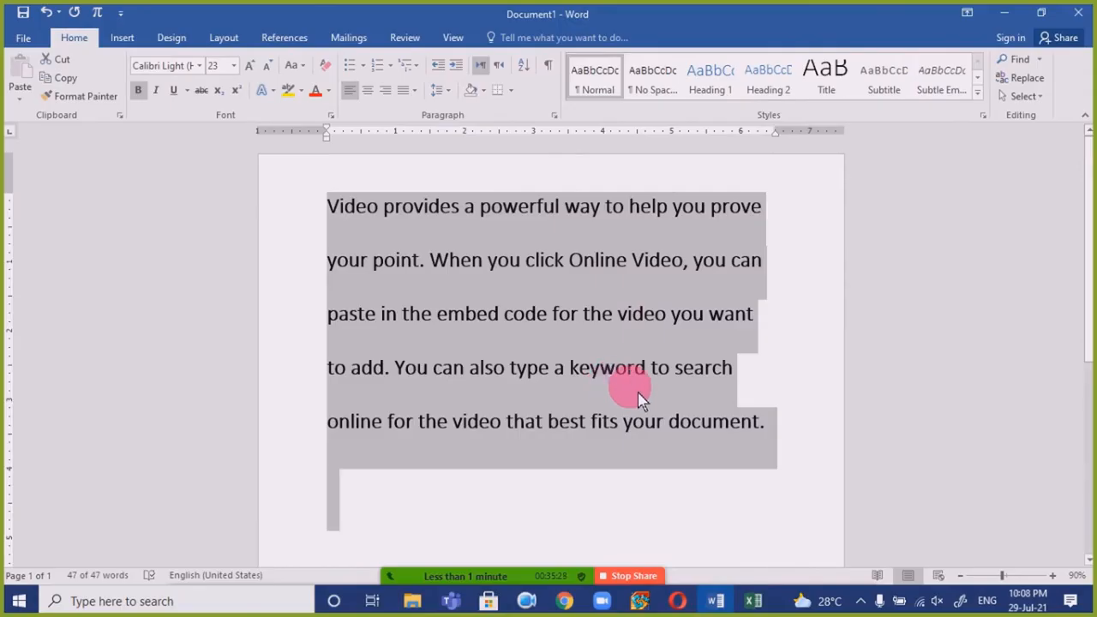
- Replace all the text with three paragraphs of sample text generated by =rand(3)
text(=ra)
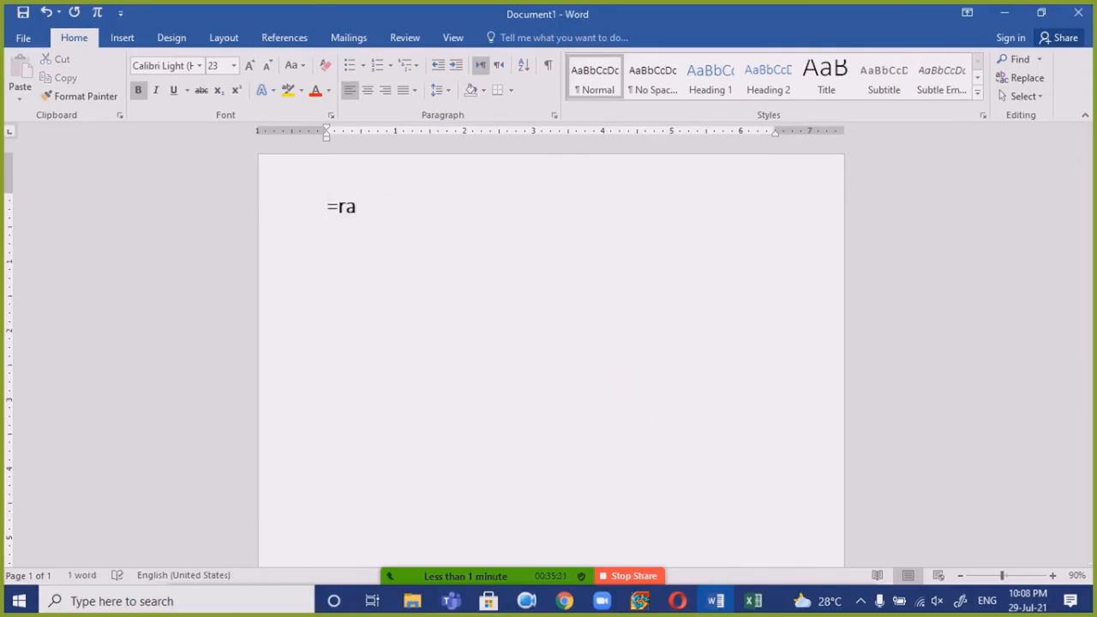
text(nd)
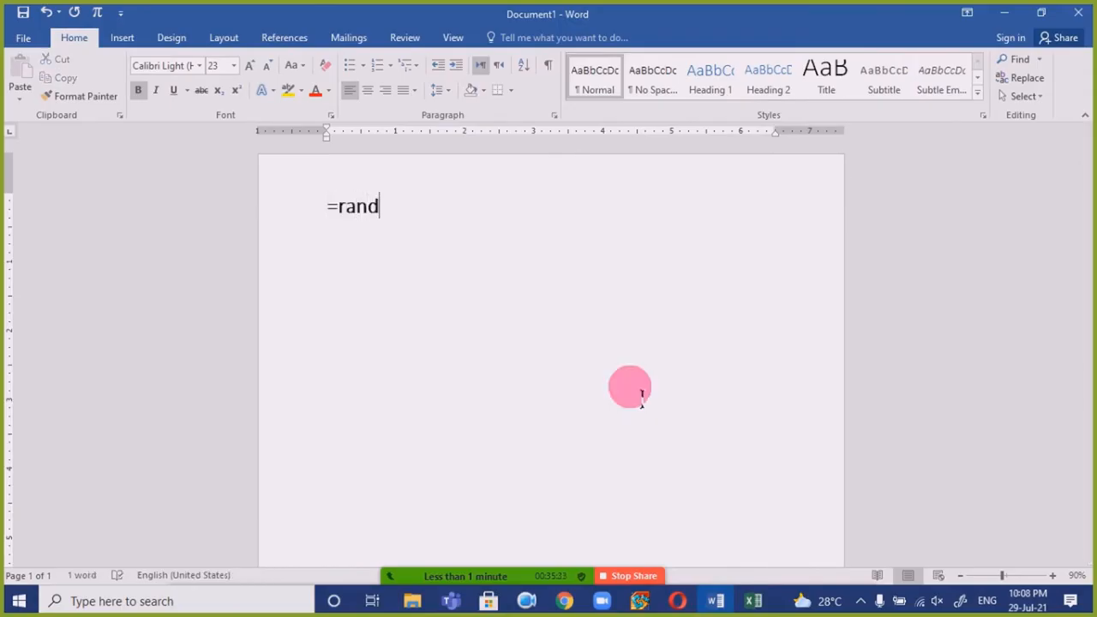
text(())
text(3)
key(Return)
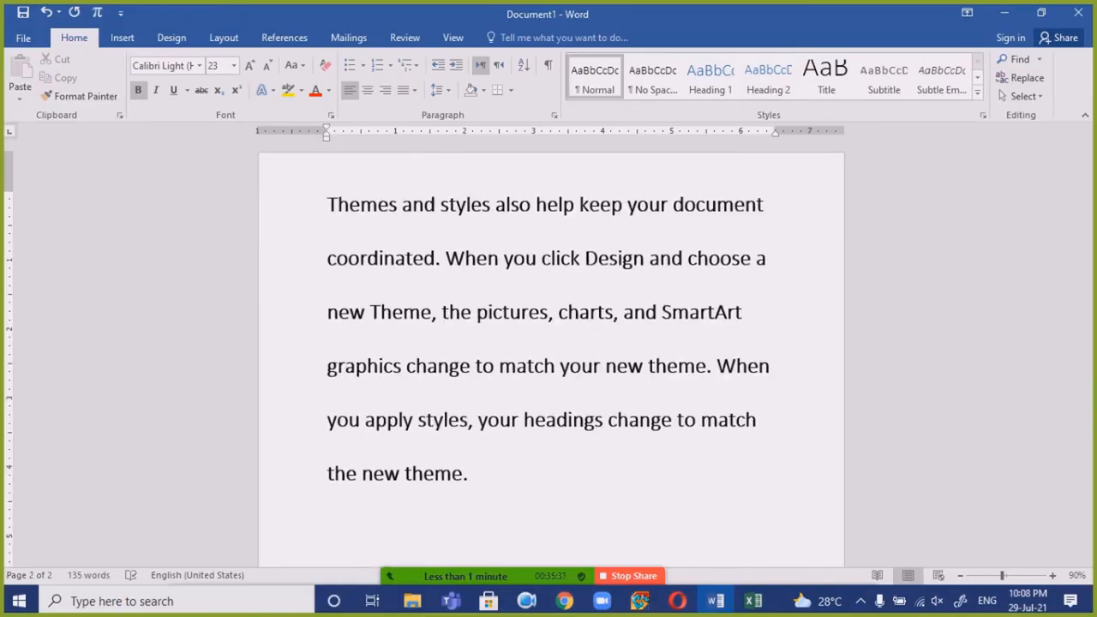
- Set the line spacing of all three sample paragraphs to 1.15
key(ctrl+a)
click(440, 91)
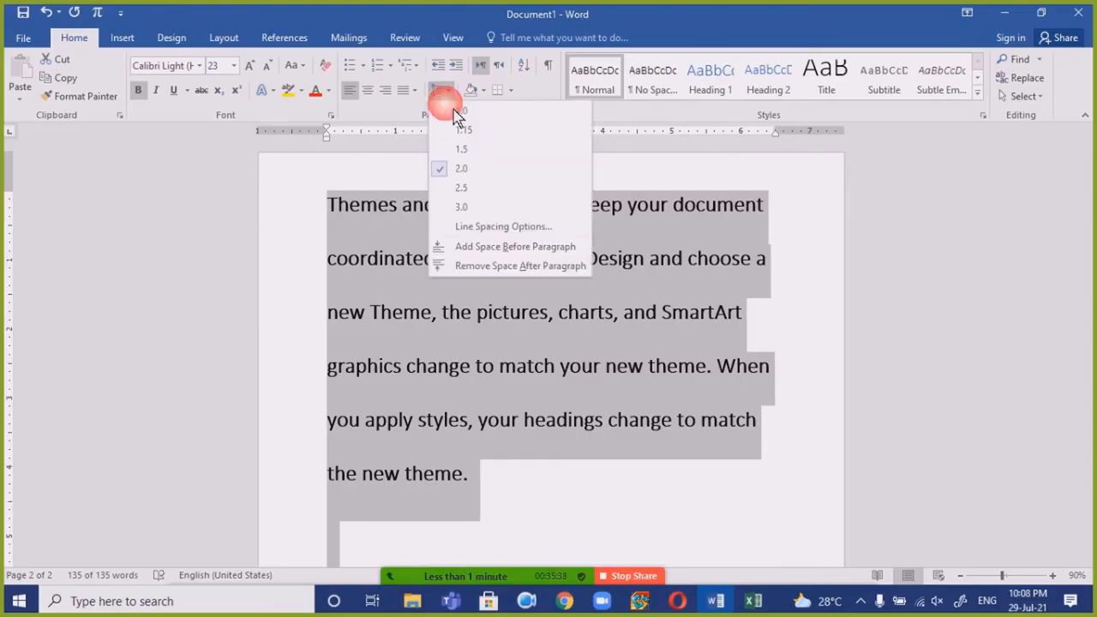
click(463, 129)
scroll(532, 390, up, 3)
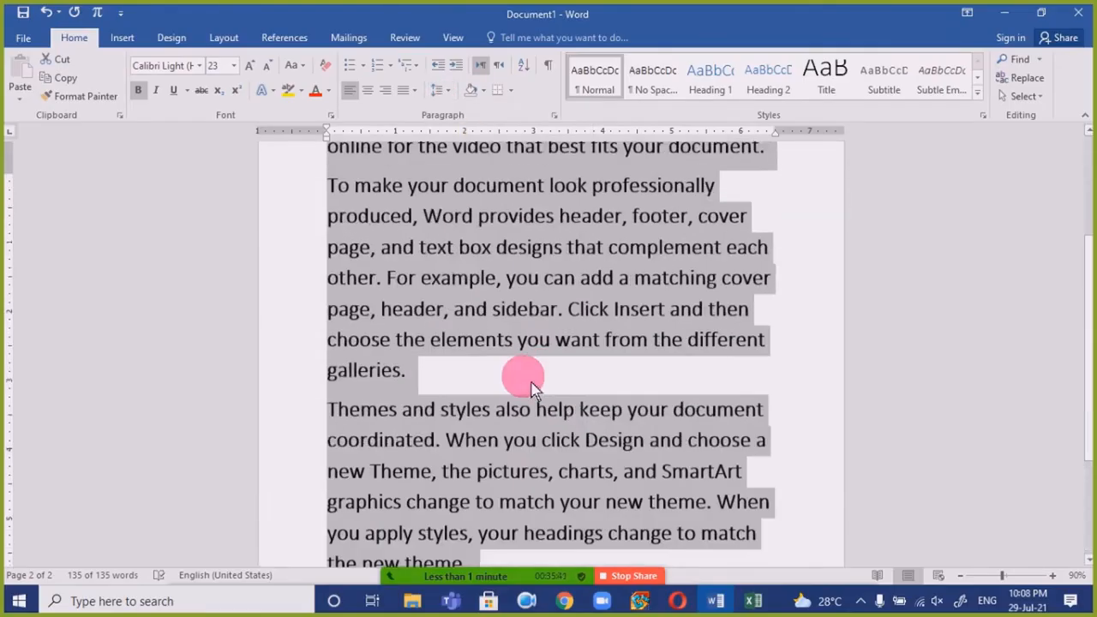
scroll(531, 390, up, 3)
click(477, 330)
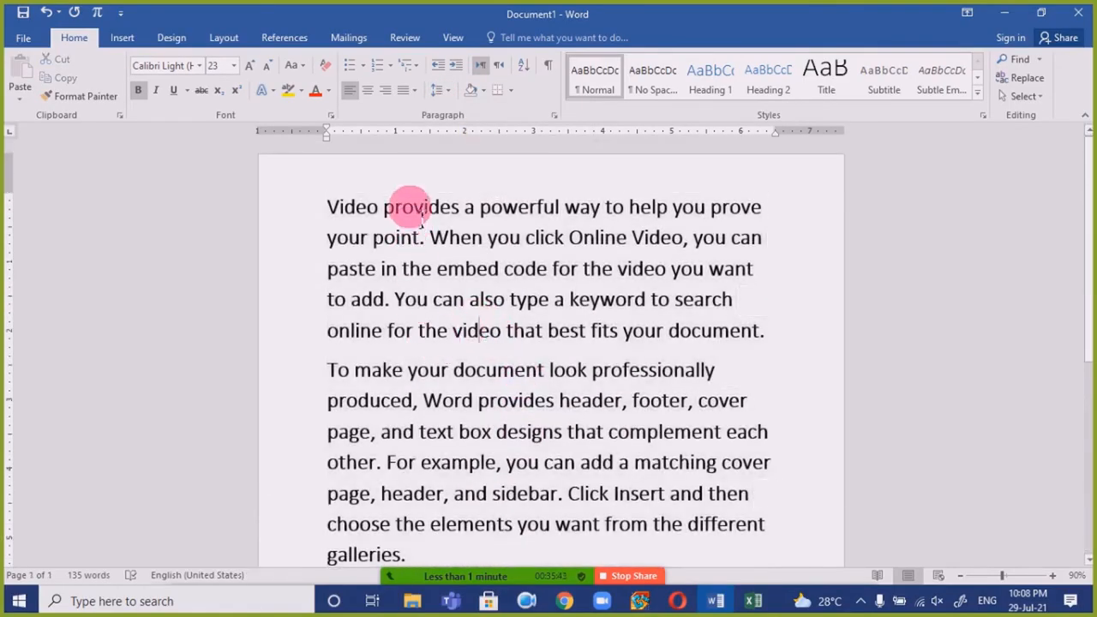
- Preview the line spacing choices and the removal of space after the first paragraph without applying them
click(440, 90)
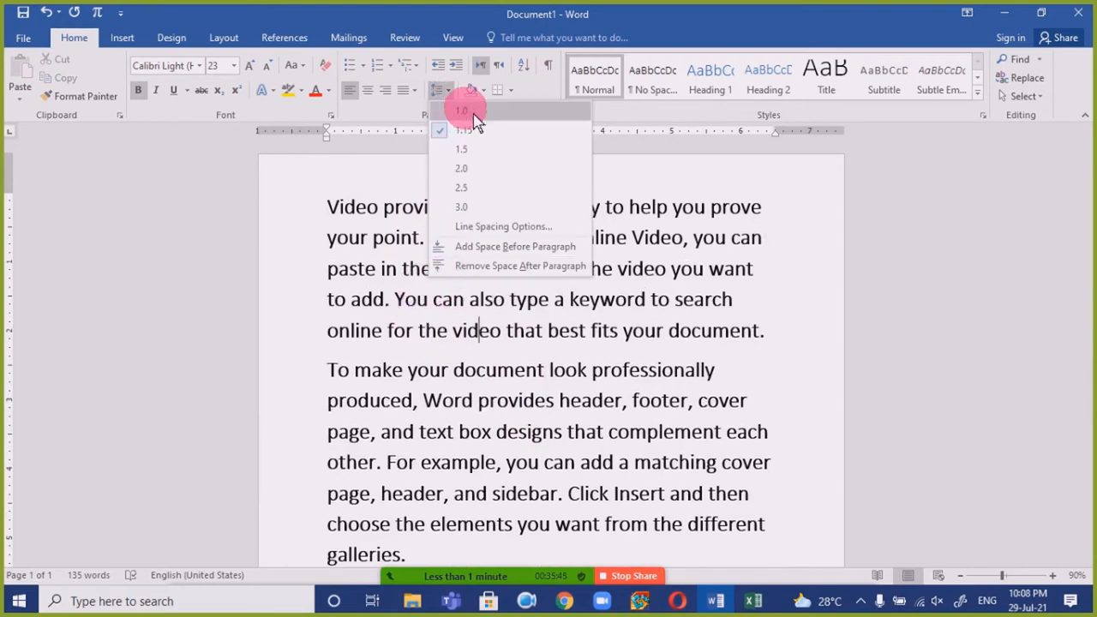
click(368, 337)
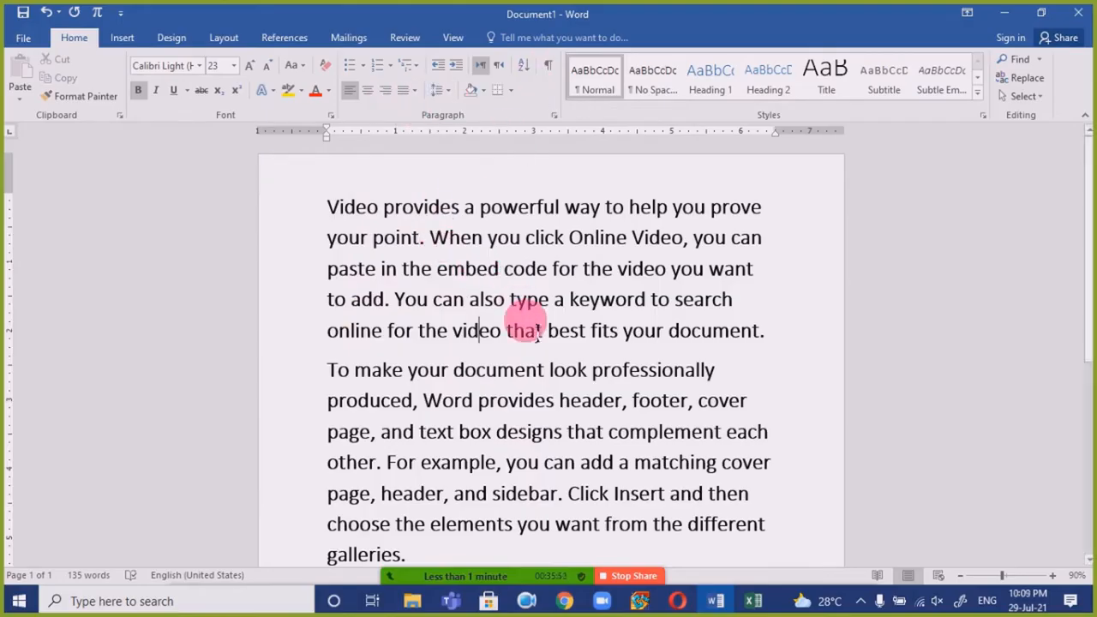
key(Left)
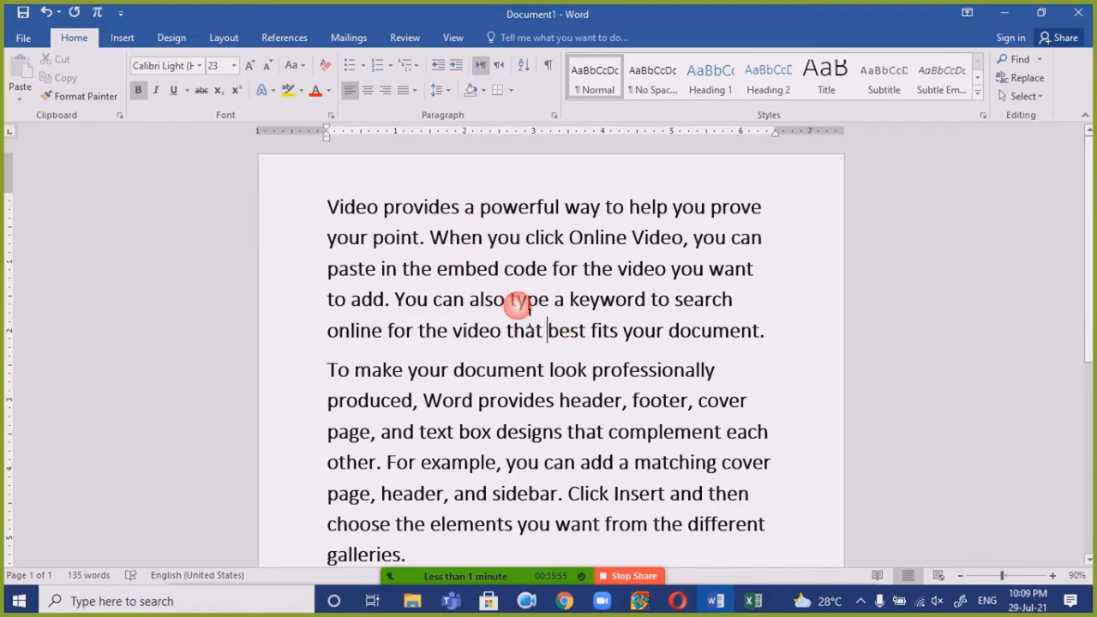
click(439, 90)
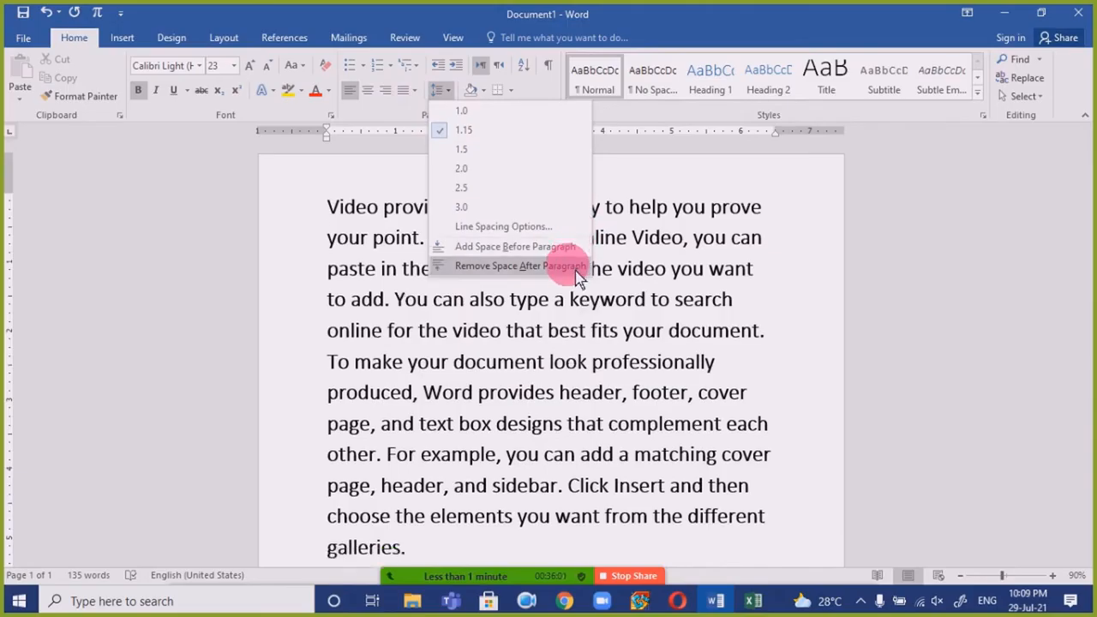
click(690, 394)
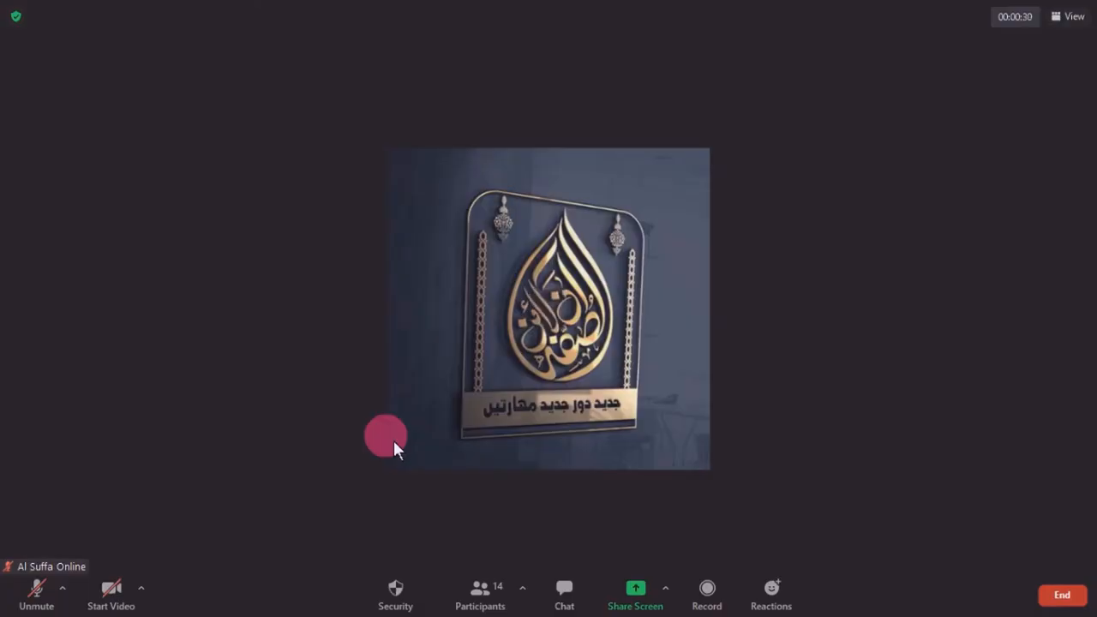
- Share the whole screen in the Zoom meeting and minimize the Zoom home window to return to the Word document
click(635, 591)
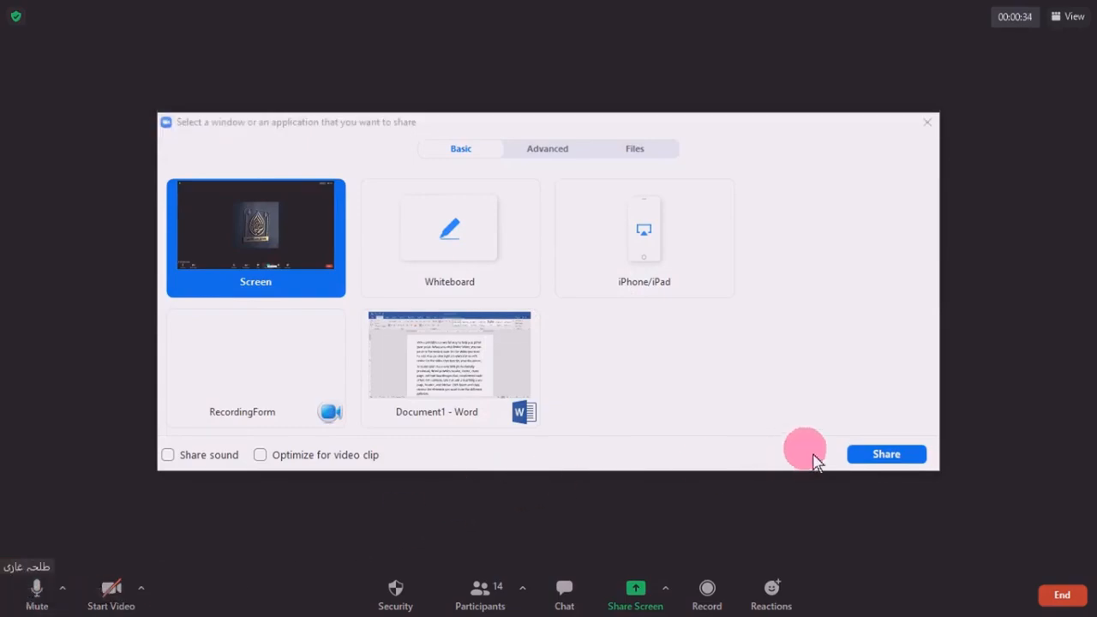
click(869, 457)
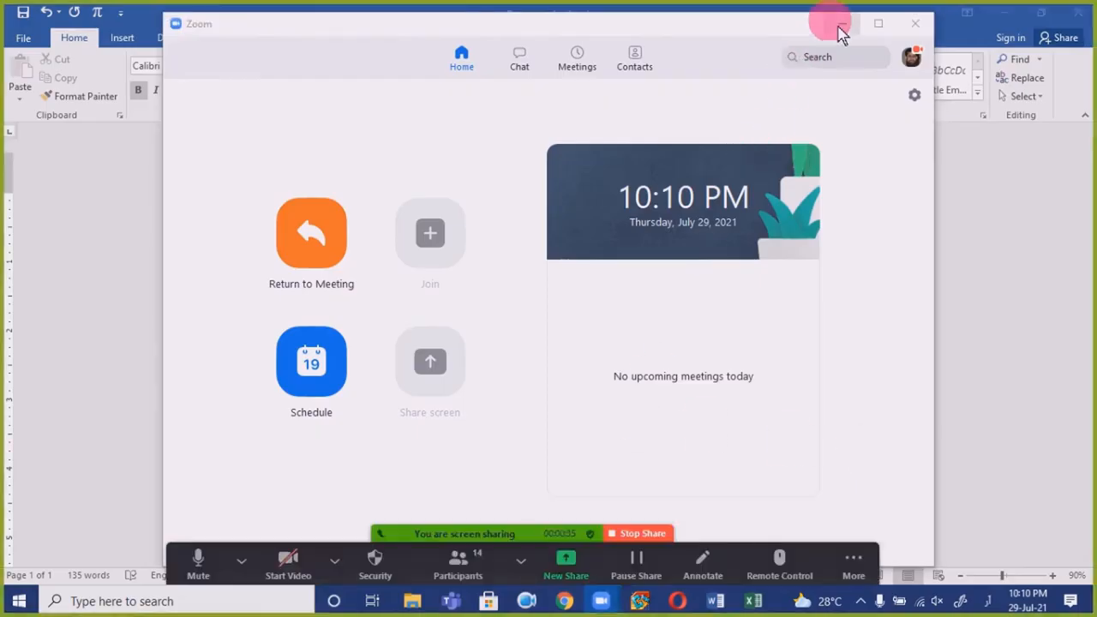
click(841, 23)
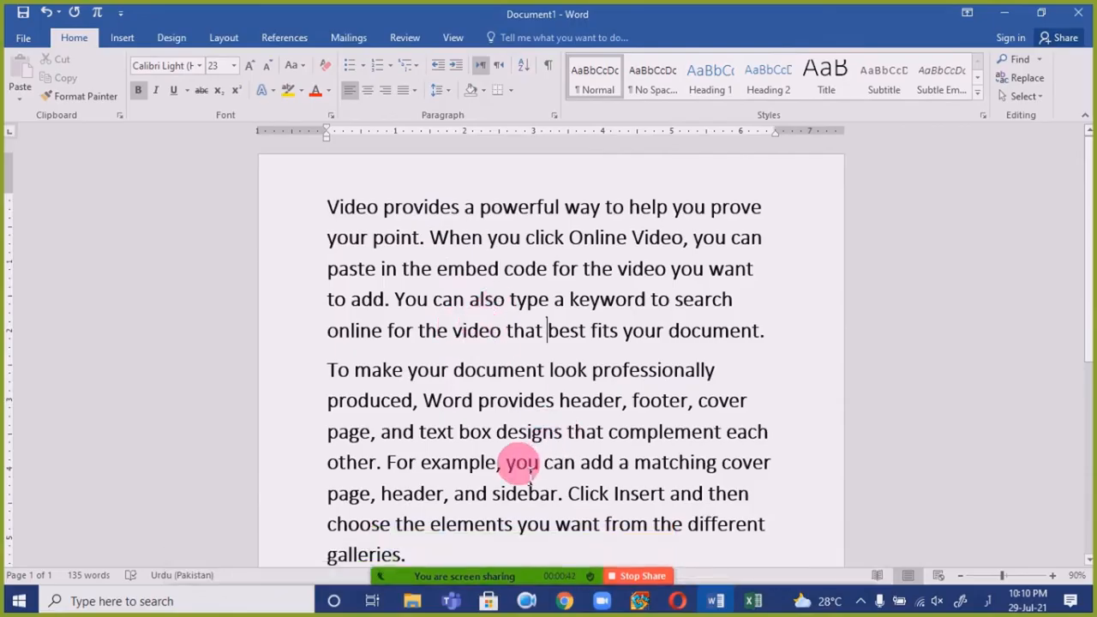
- Highlight the first and second sample paragraphs in turn to examine the gap between them, ending at 100% zoom
scroll(529, 480, down, 1)
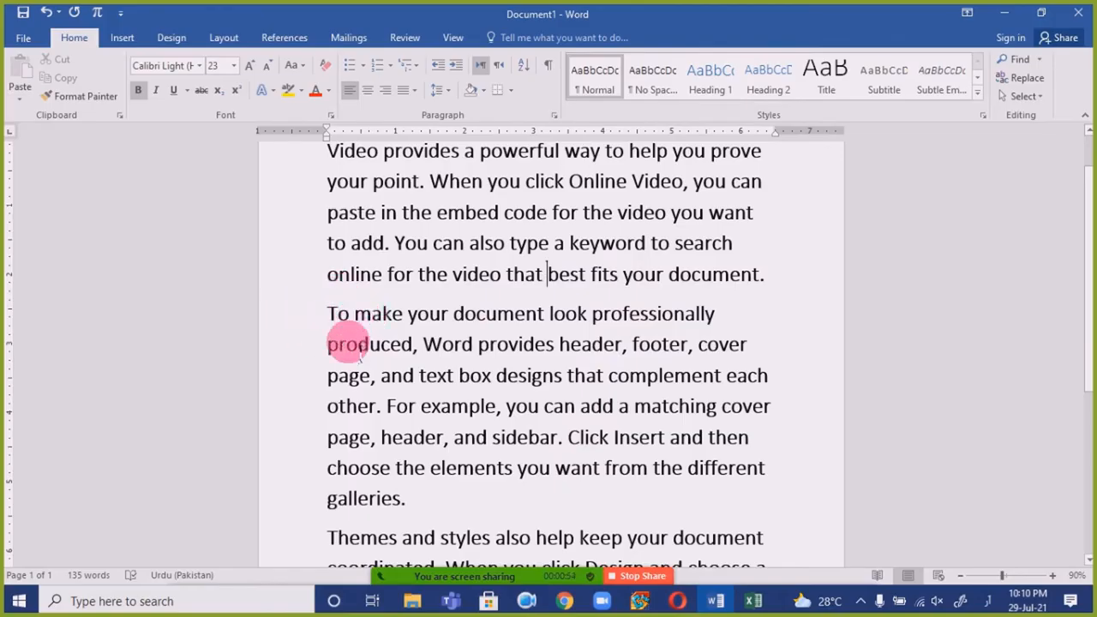
ctrl+scroll(411, 347, down, 3)
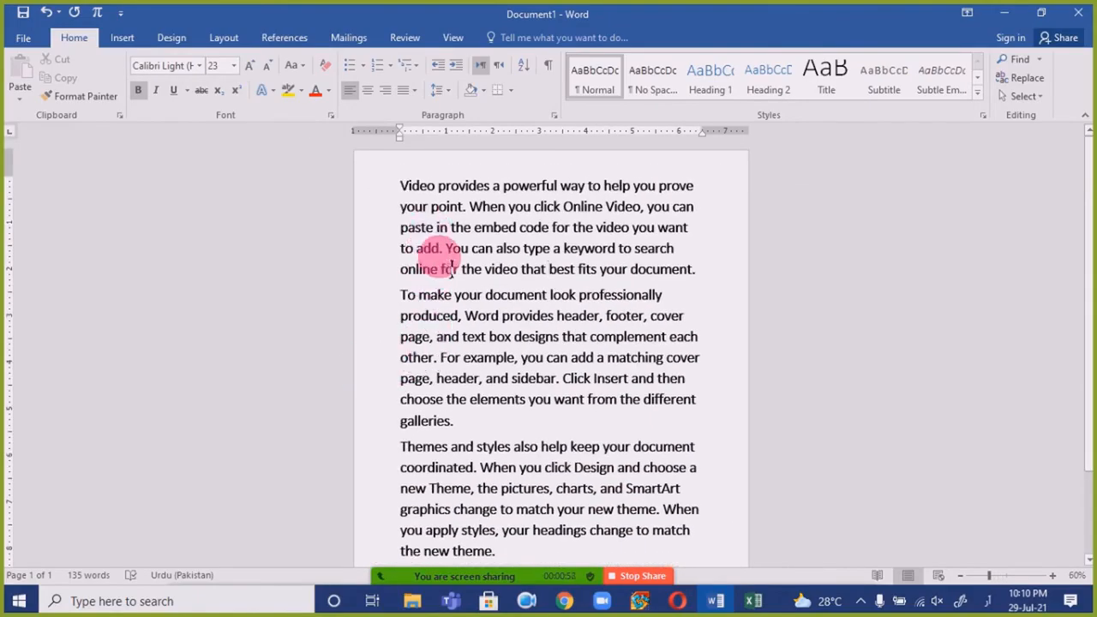
triple_click(420, 206)
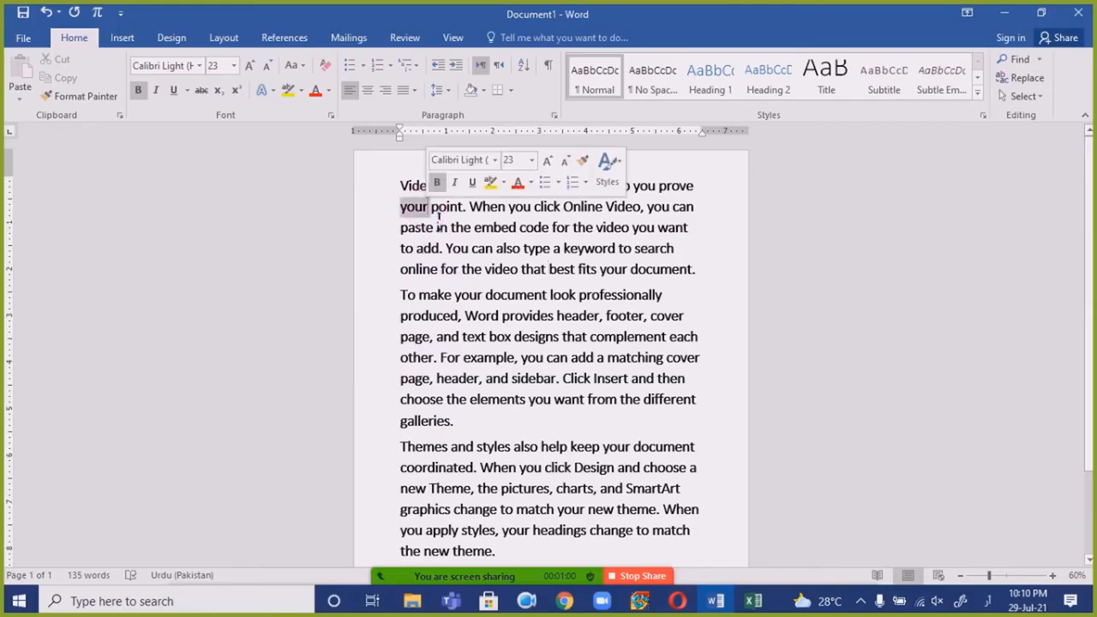
click(463, 316)
triple_click(460, 317)
click(421, 314)
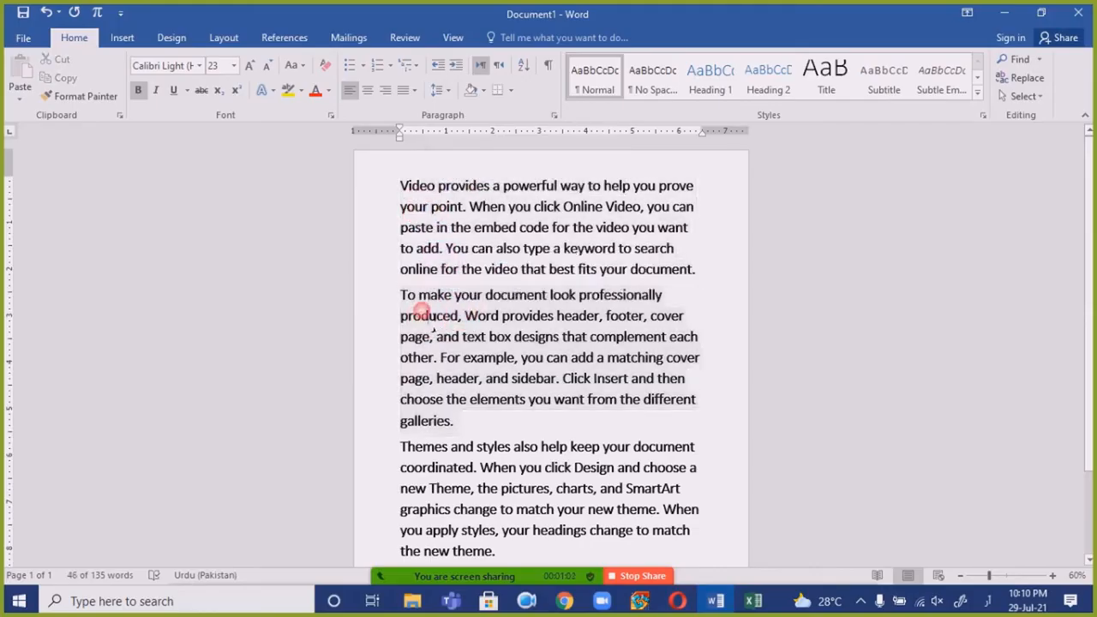
ctrl+scroll(428, 296, up, 3)
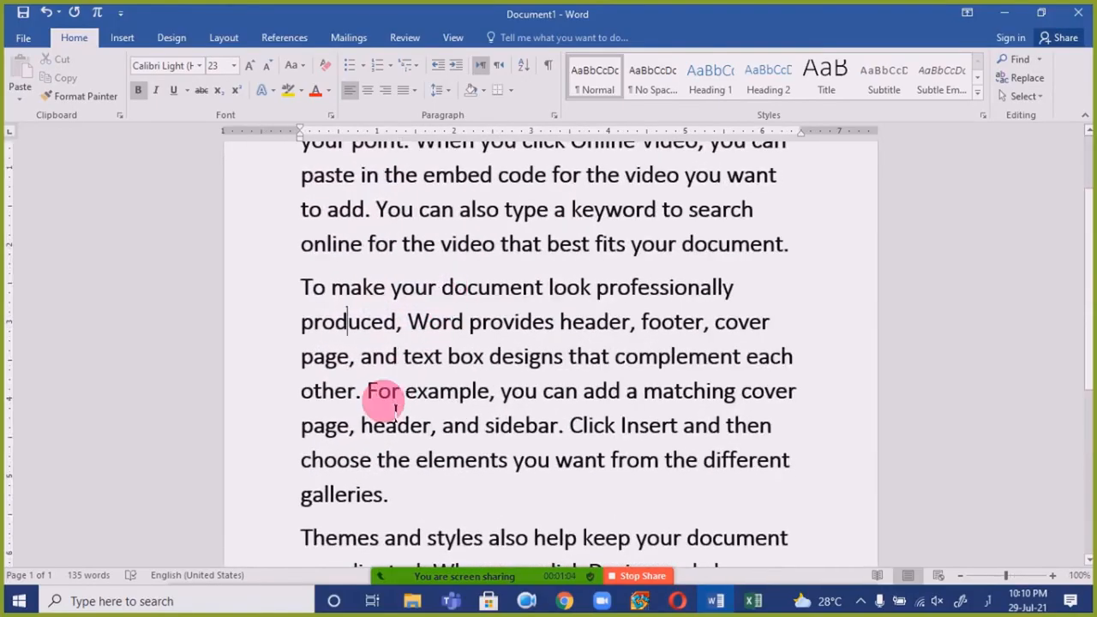
ctrl+scroll(400, 367, up, 1)
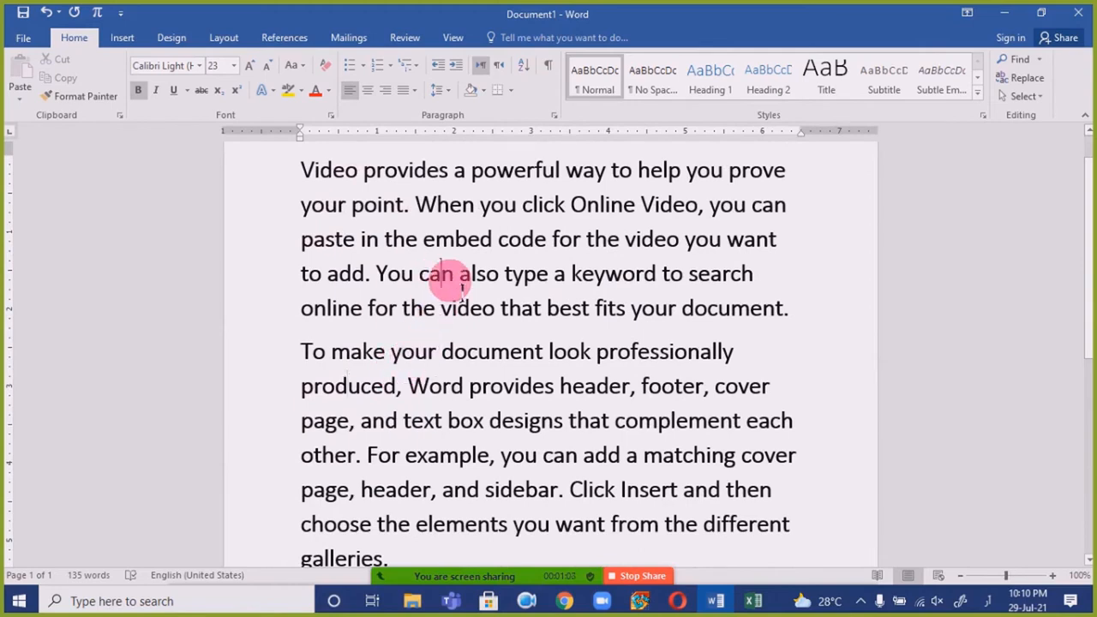
- Remove the space after the first sample paragraph, beginning "Video provides a powerful way"
click(441, 90)
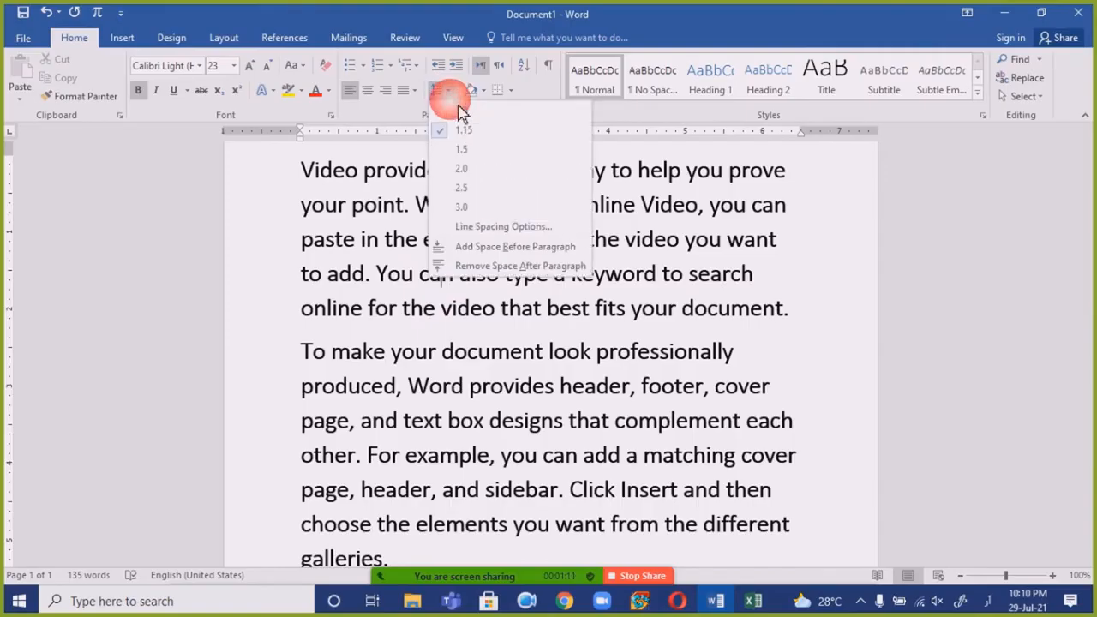
click(566, 271)
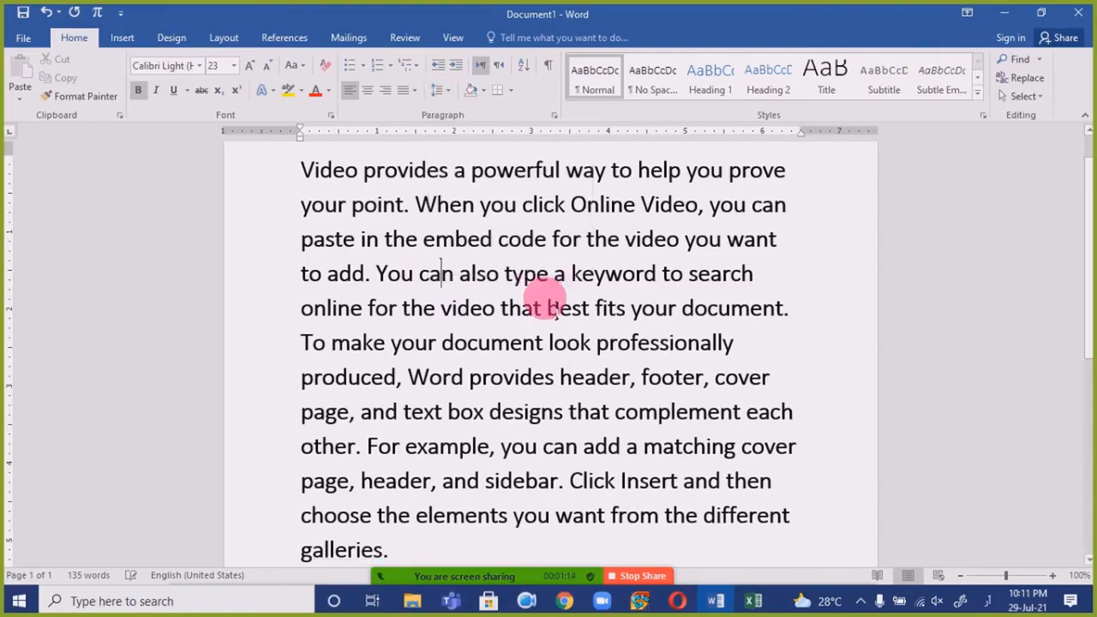
scroll(581, 428, down, 1)
scroll(581, 429, up, 2)
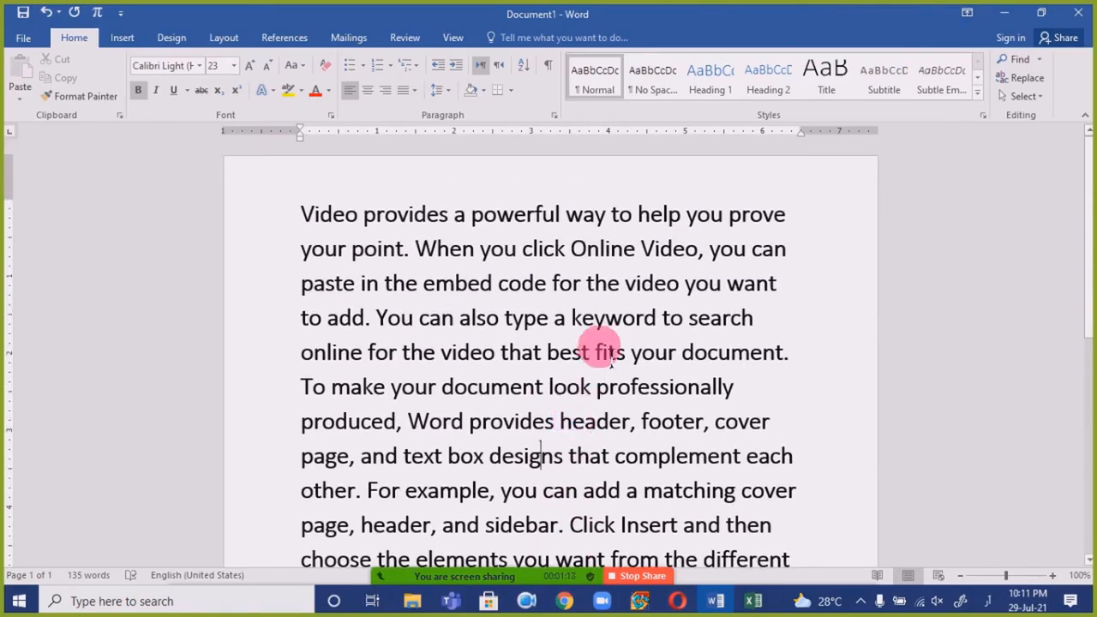
- Highlight the first two paragraphs in turn and compare the gap between them with the gap before the third paragraph
triple_click(504, 319)
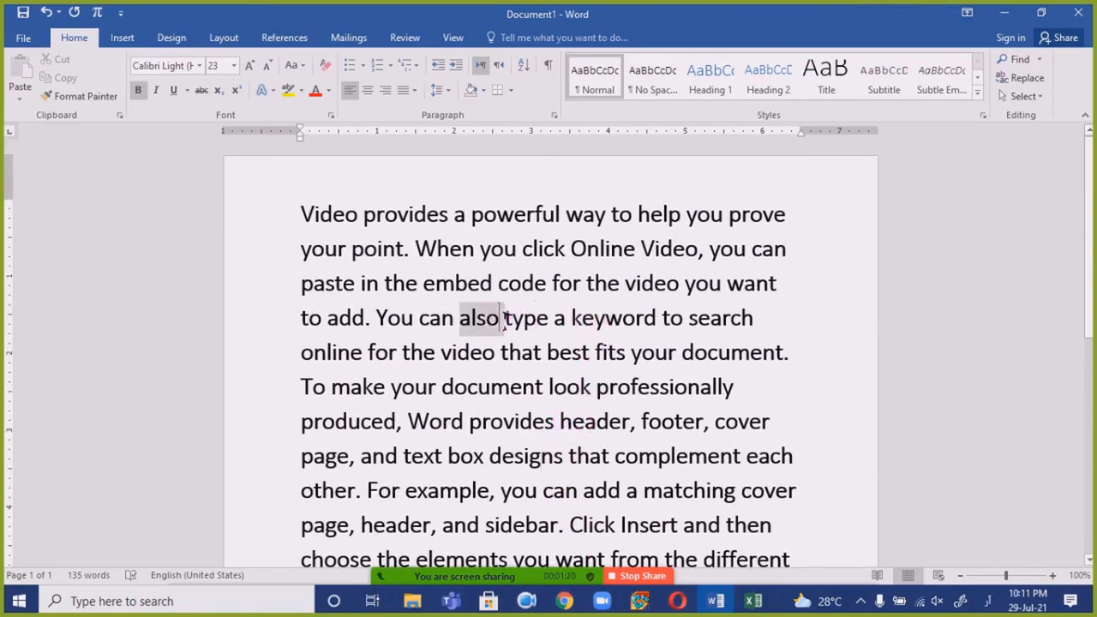
triple_click(485, 461)
click(426, 425)
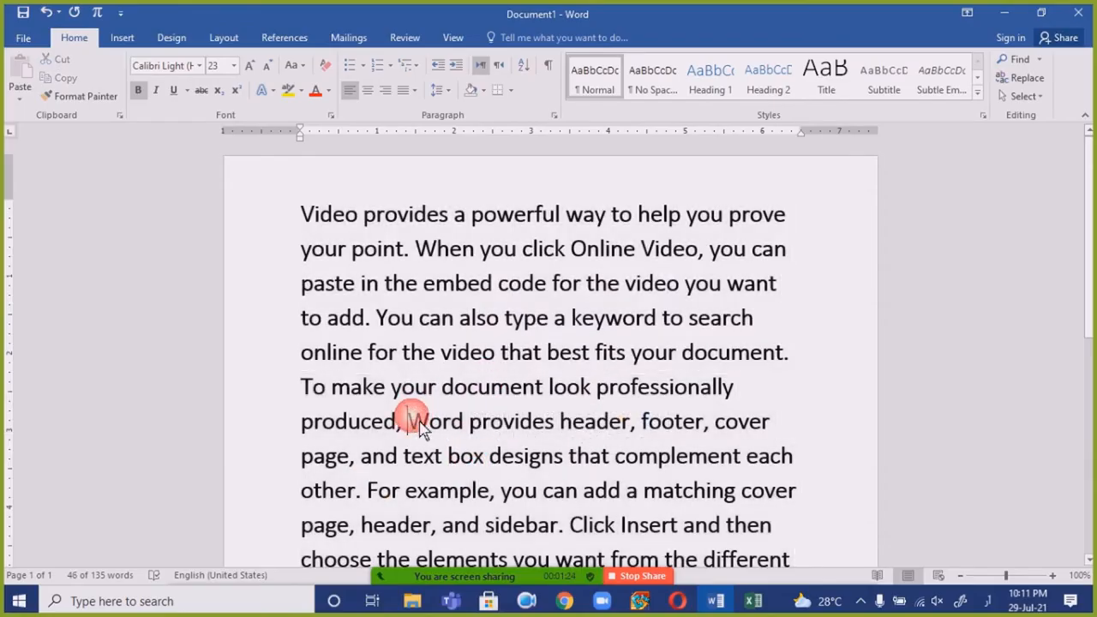
scroll(394, 420, down, 2)
scroll(325, 446, down, 3)
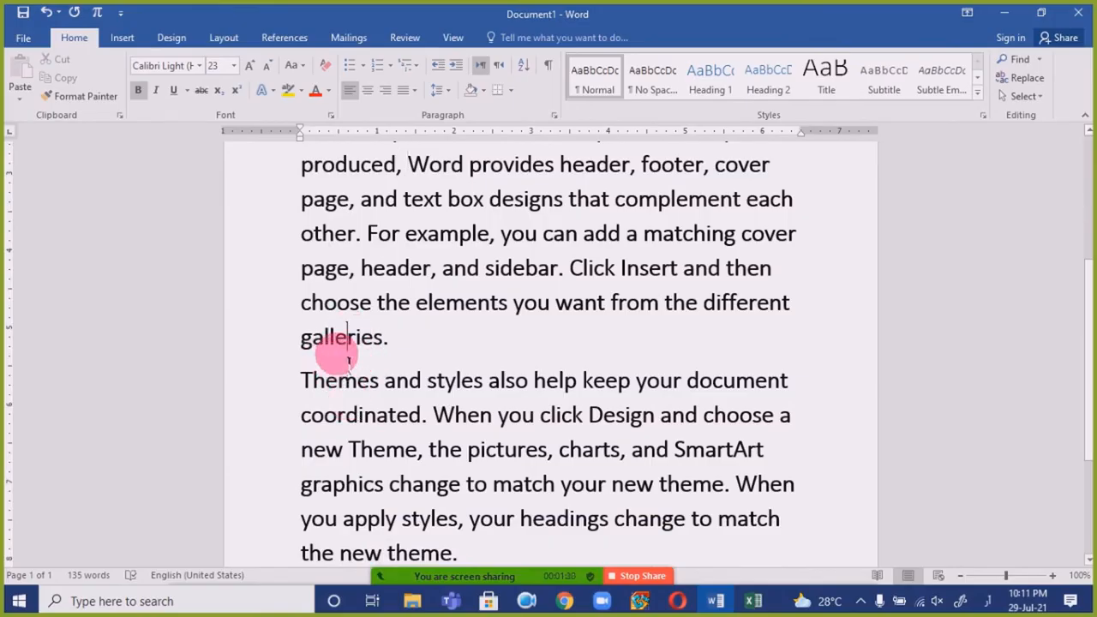
scroll(386, 334, up, 5)
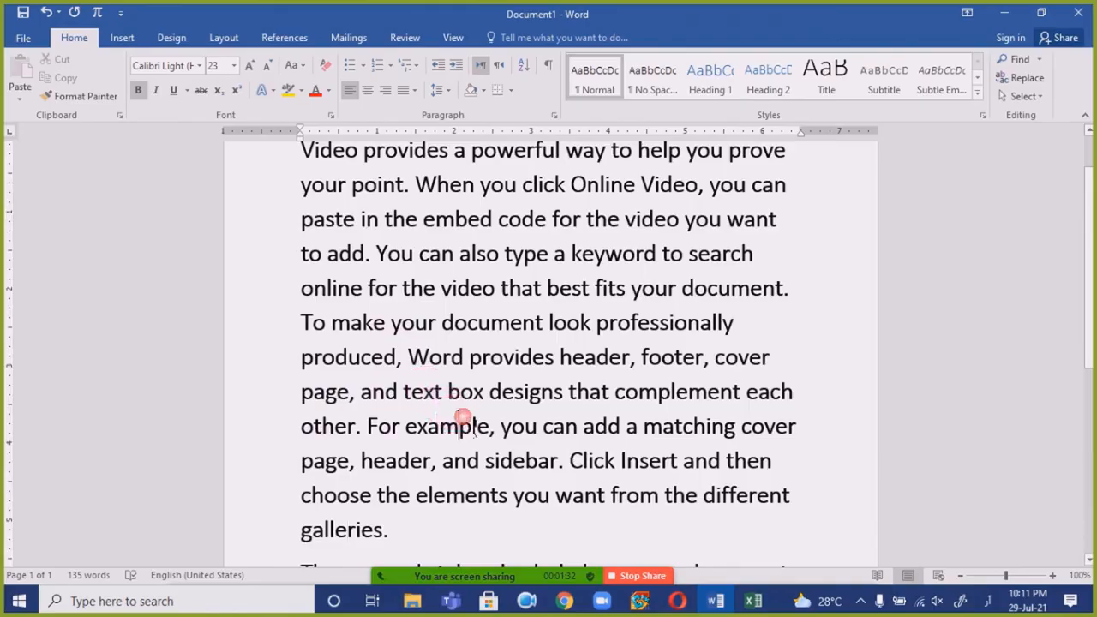
- Add space before the second sample paragraph, beginning "To make your document look professionally", and highlight the first paragraph to examine the gap
click(437, 90)
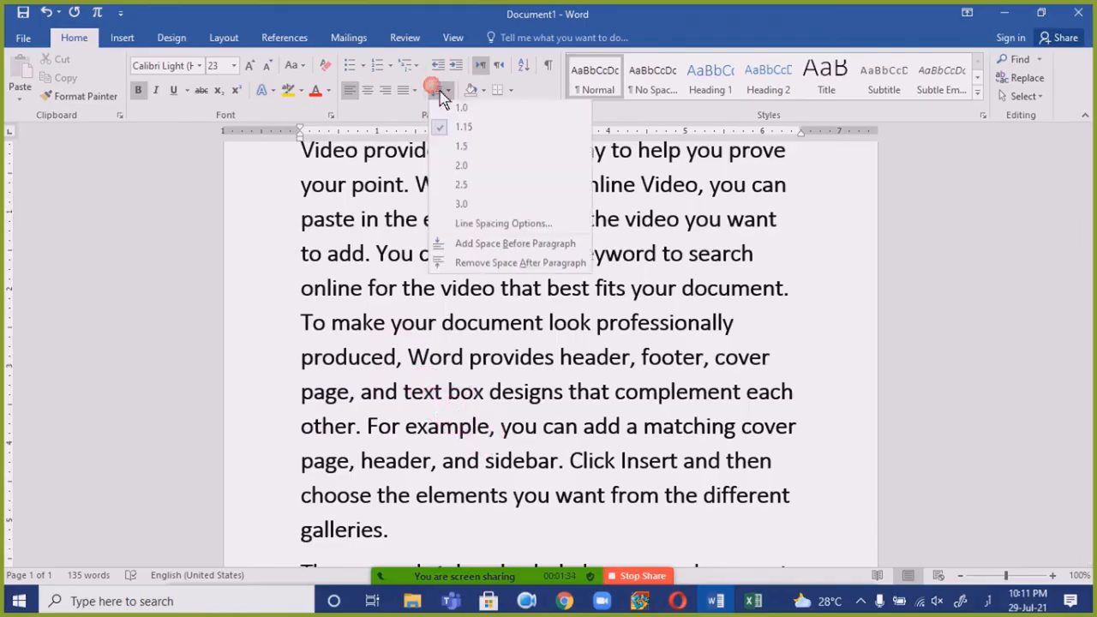
click(548, 247)
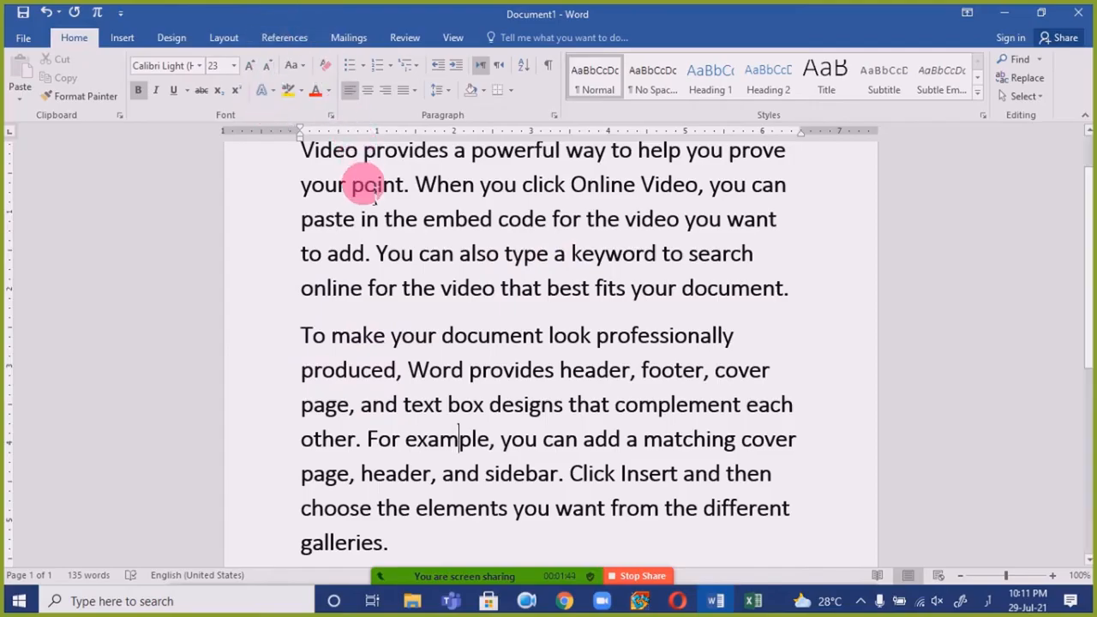
triple_click(457, 225)
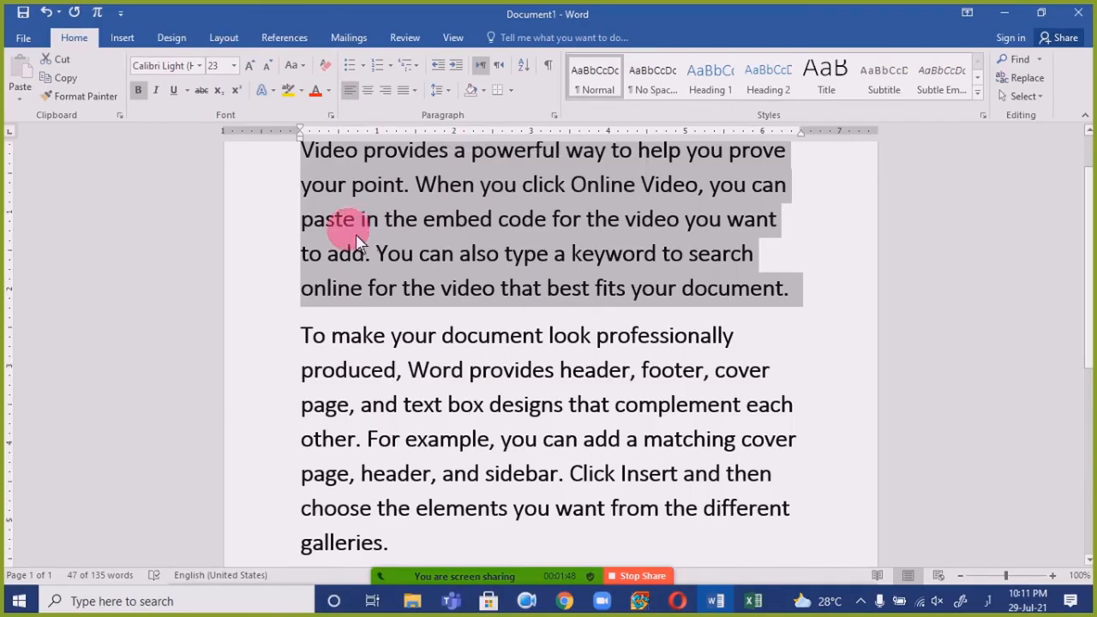
click(500, 255)
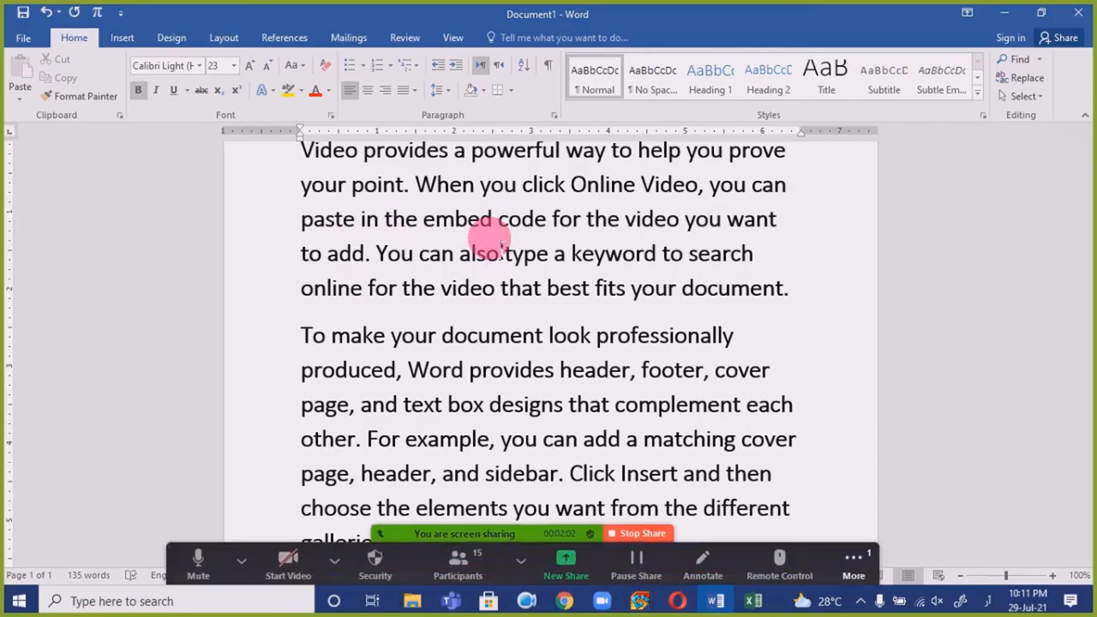
- Read the participants' replies in the Zoom meeting chat several times, minimizing the chat window after each check
click(853, 561)
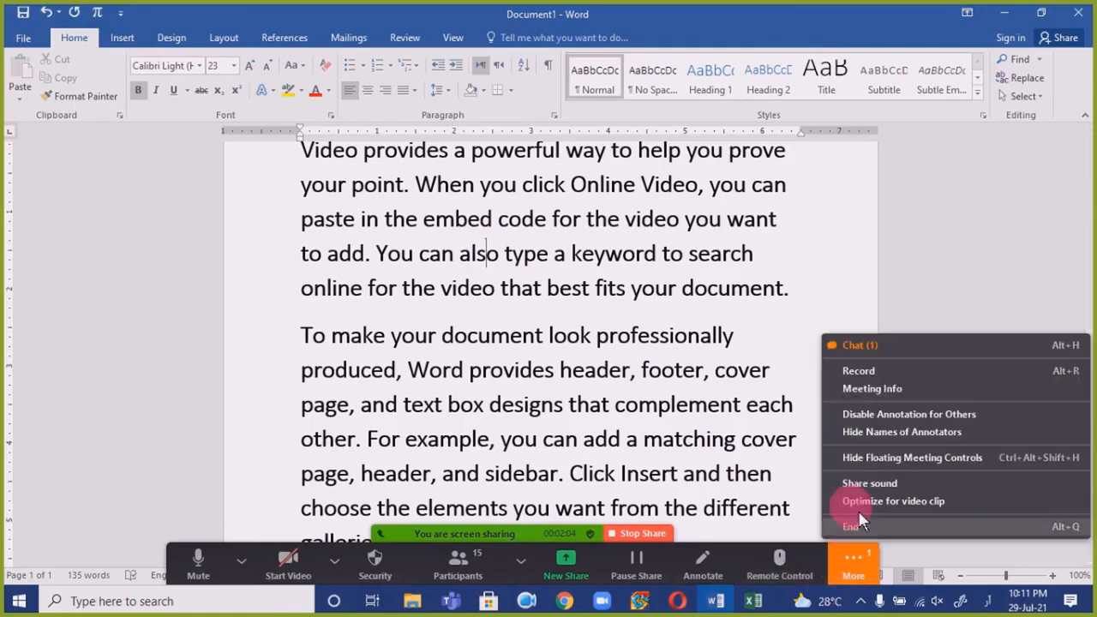
click(840, 350)
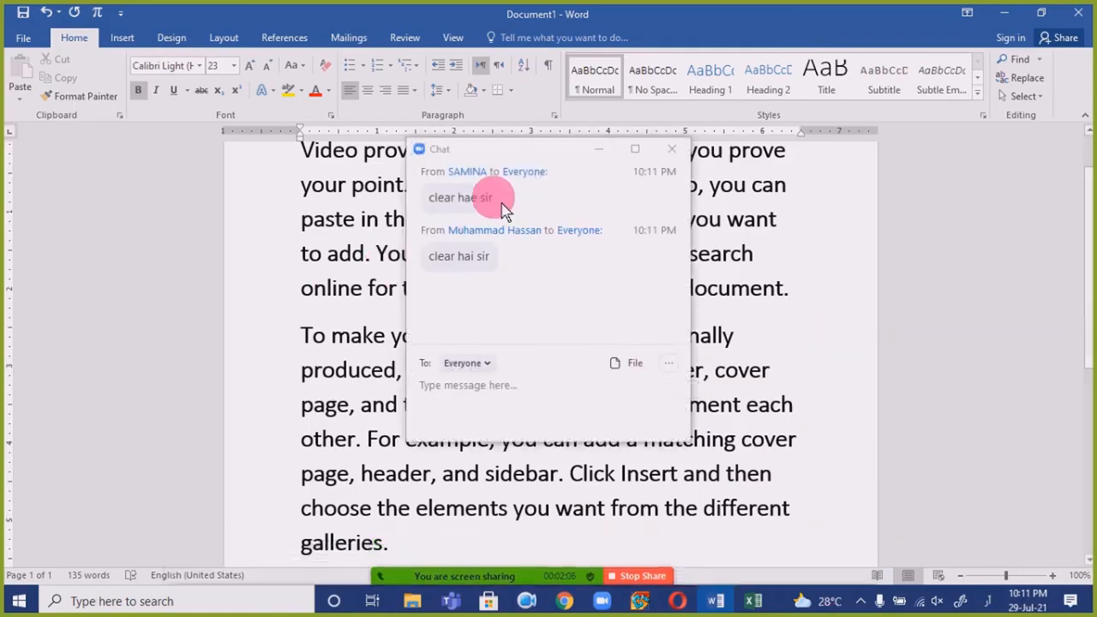
click(605, 159)
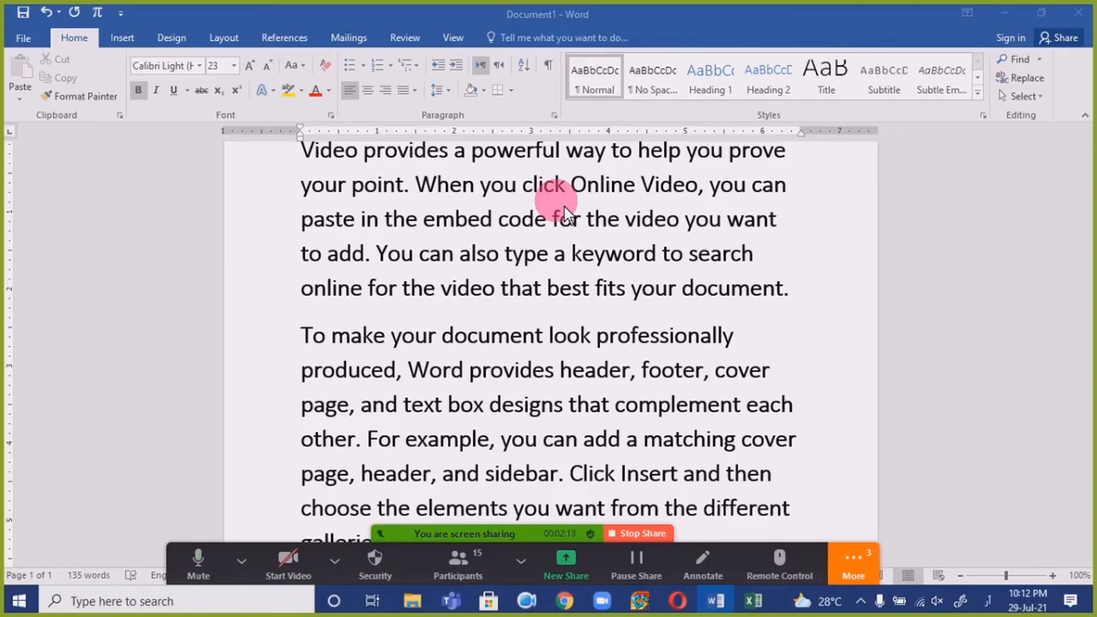
click(855, 563)
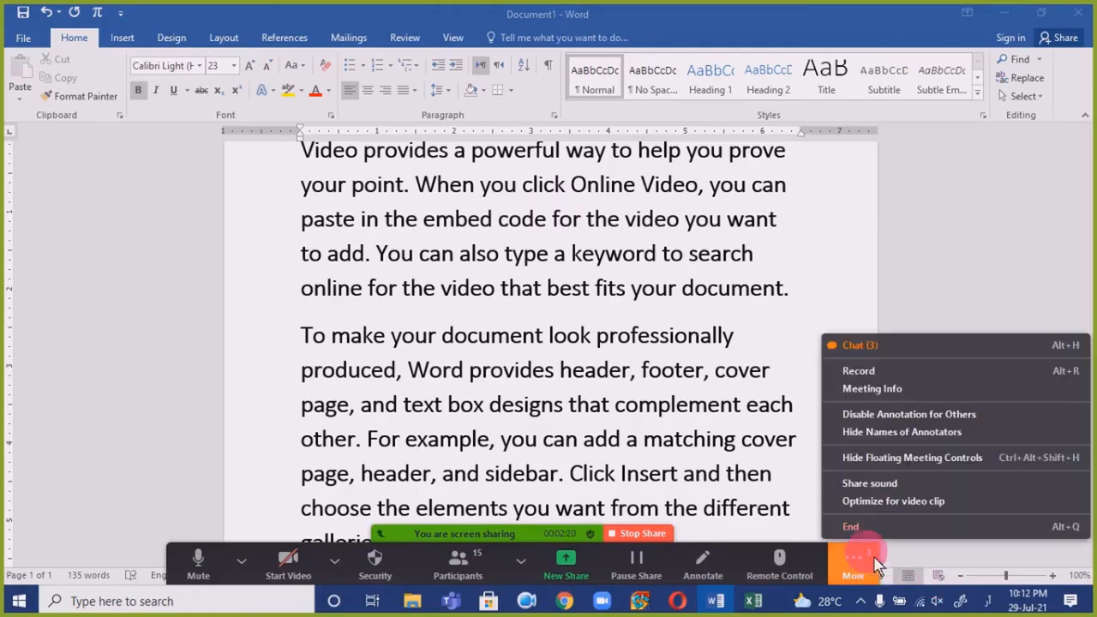
click(904, 347)
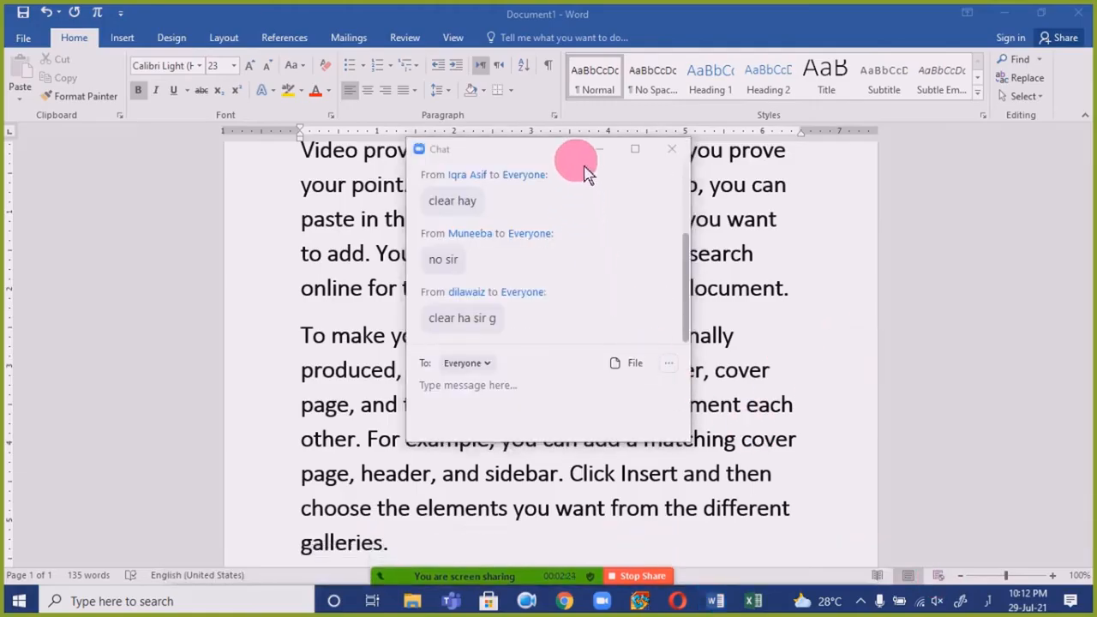
click(599, 150)
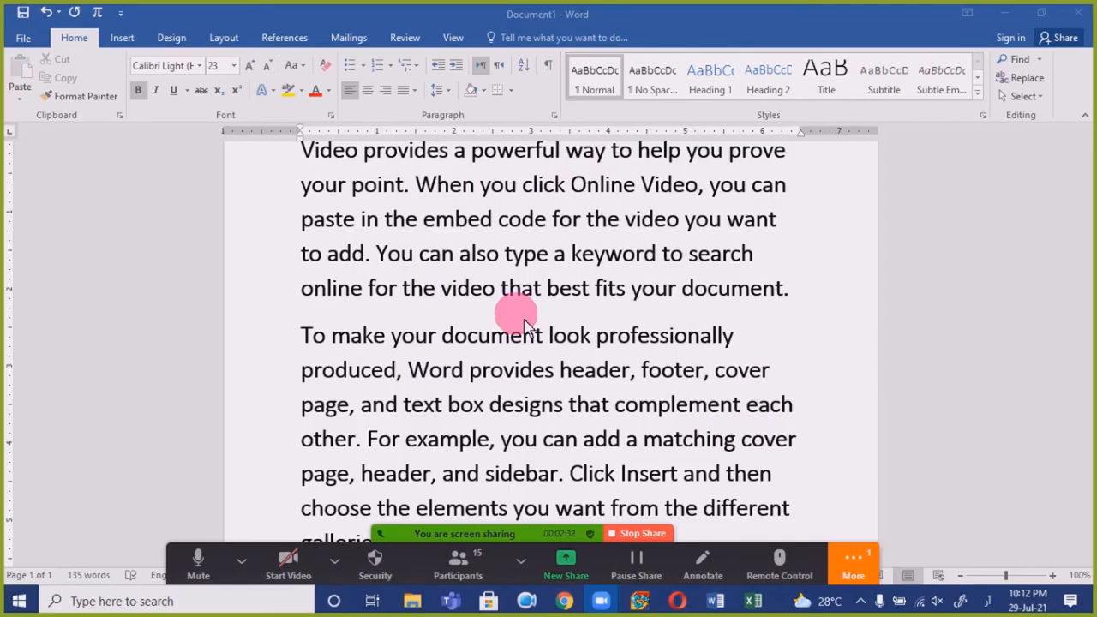
click(875, 575)
click(865, 346)
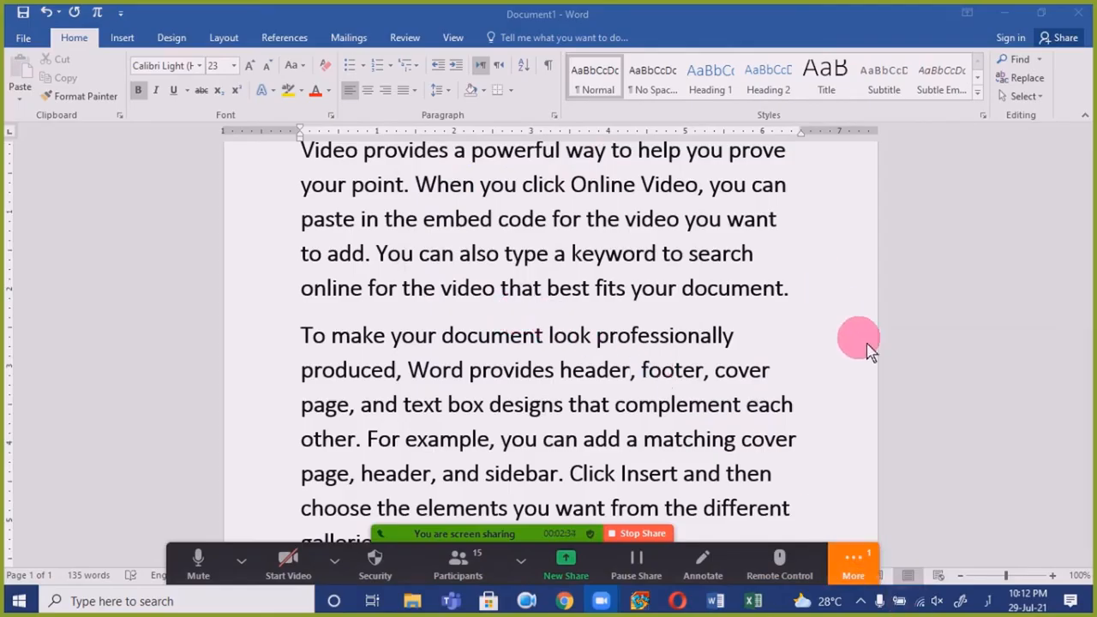
click(876, 548)
click(889, 351)
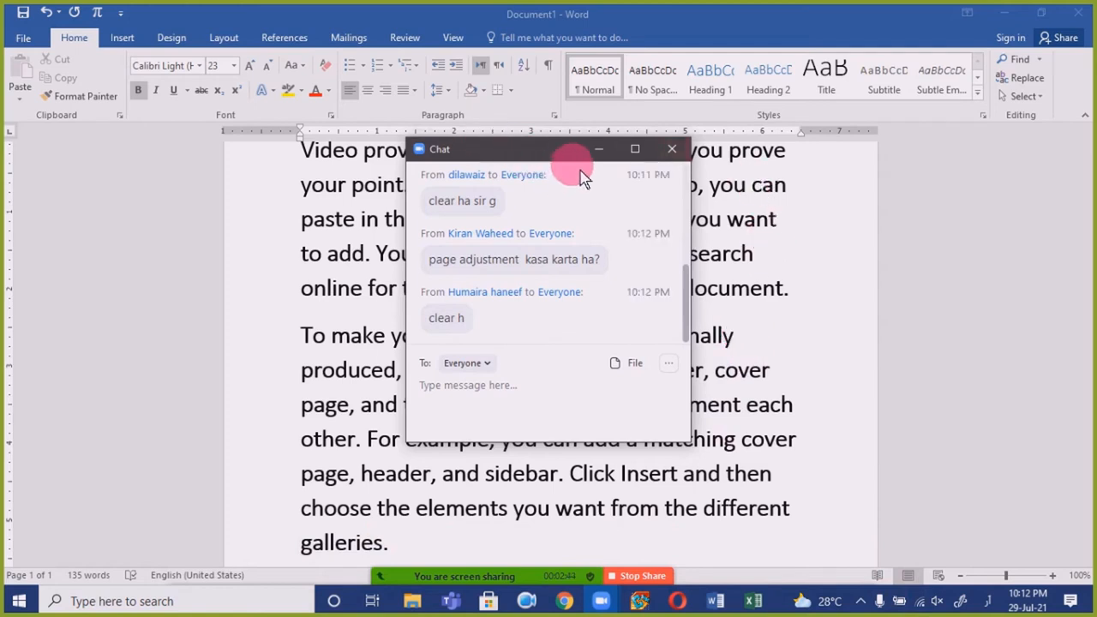
click(598, 149)
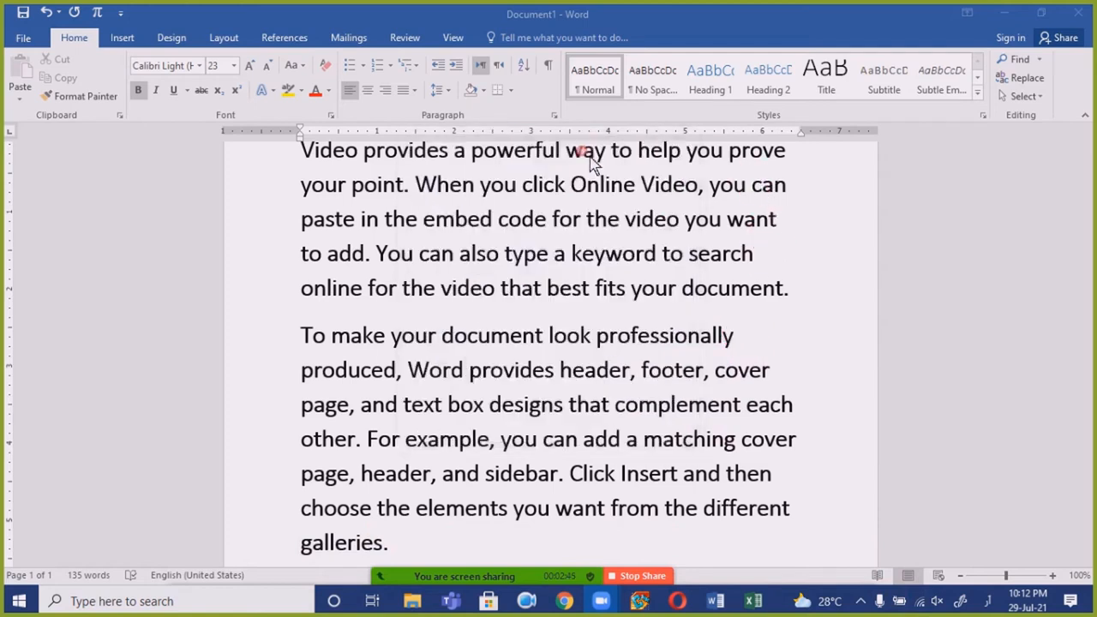
- Show the document's page setup options in Word and check the Zoom chat for new participant requests
click(224, 37)
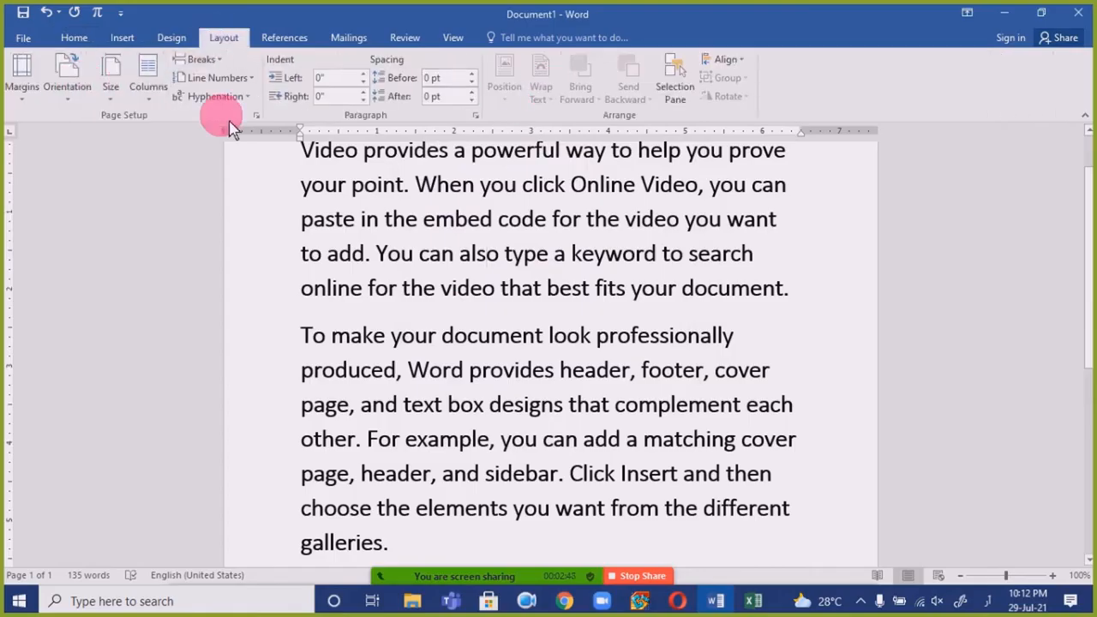
click(77, 41)
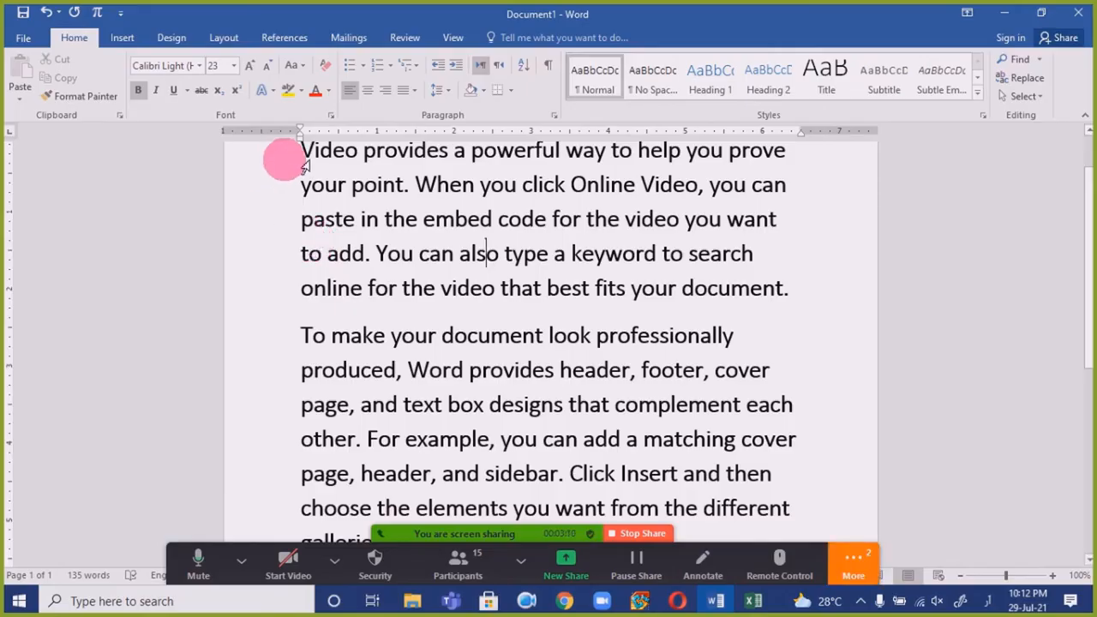
click(855, 562)
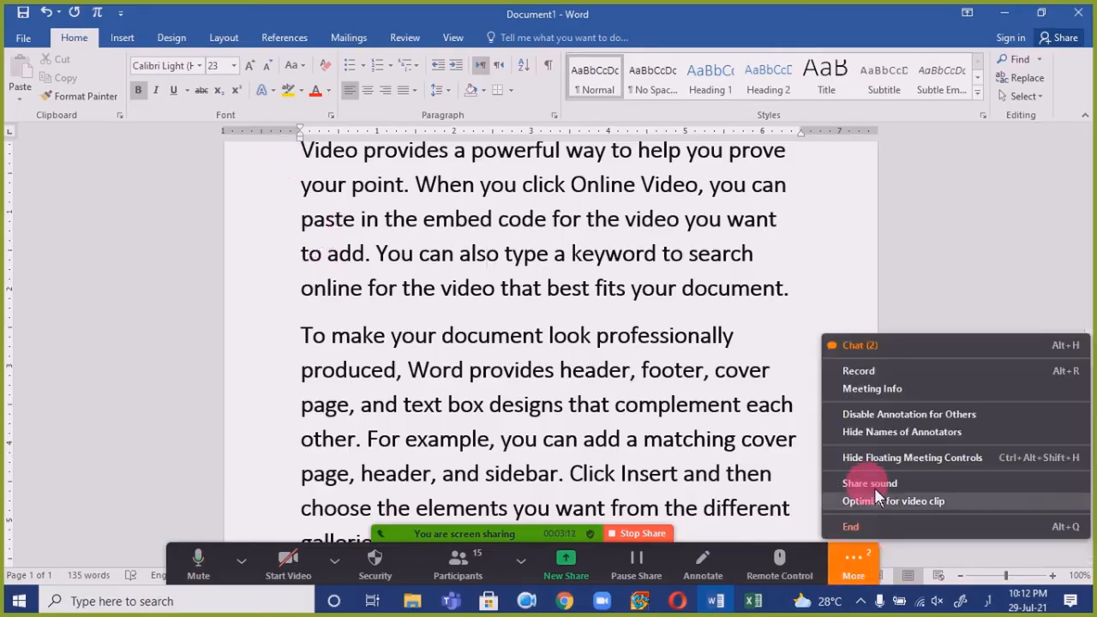
click(862, 345)
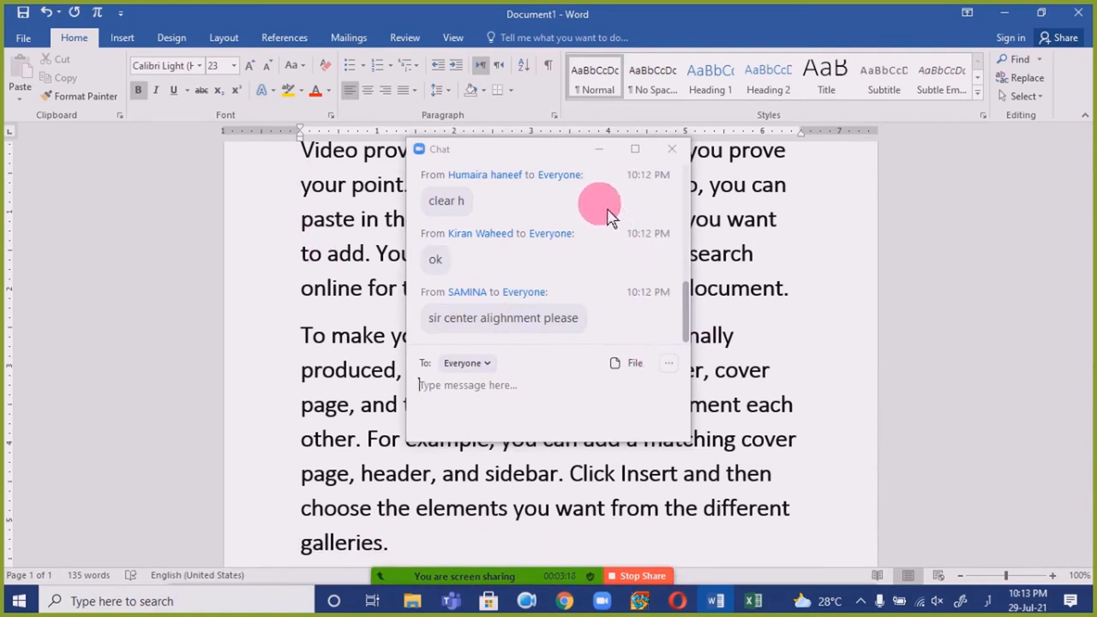
click(600, 151)
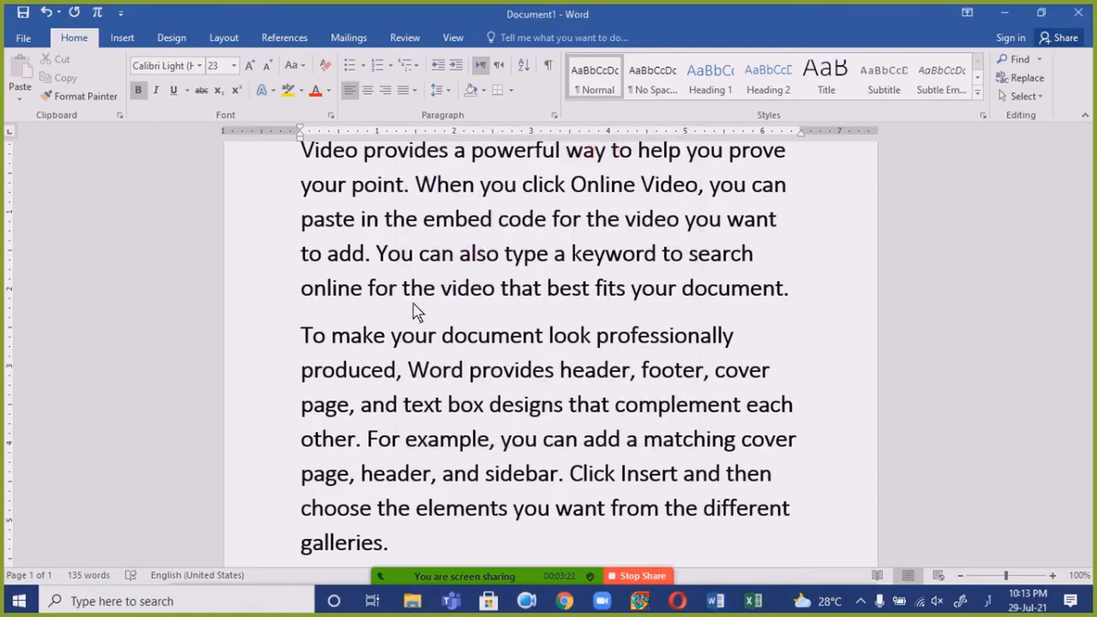
- Delete all of the sample text from the Word document
scroll(439, 287, up, 1)
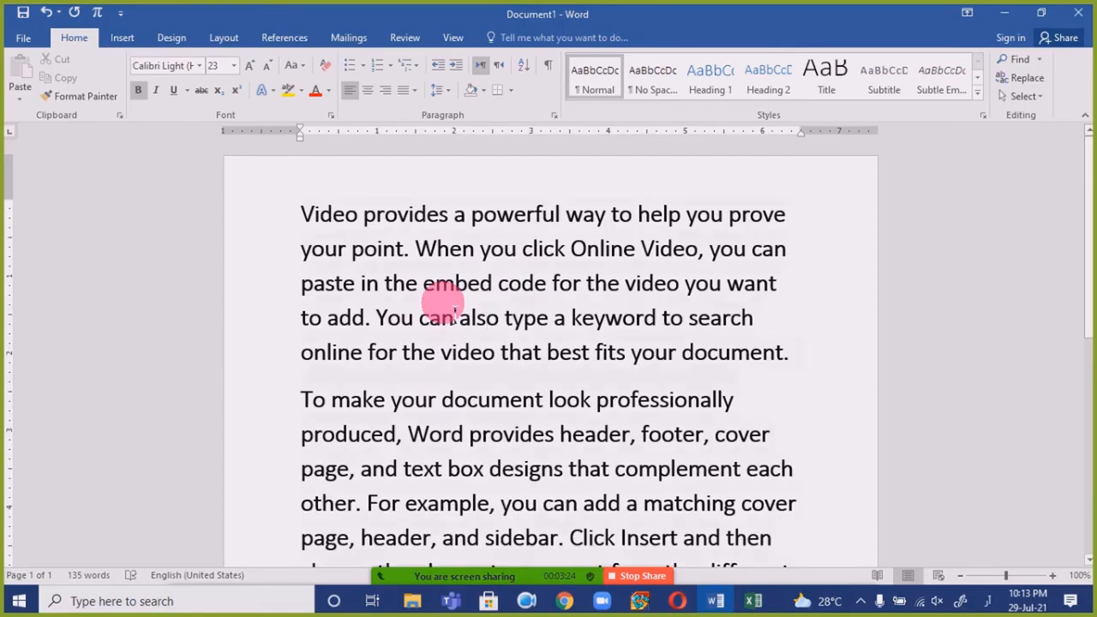
key(ctrl+a)
key(Delete)
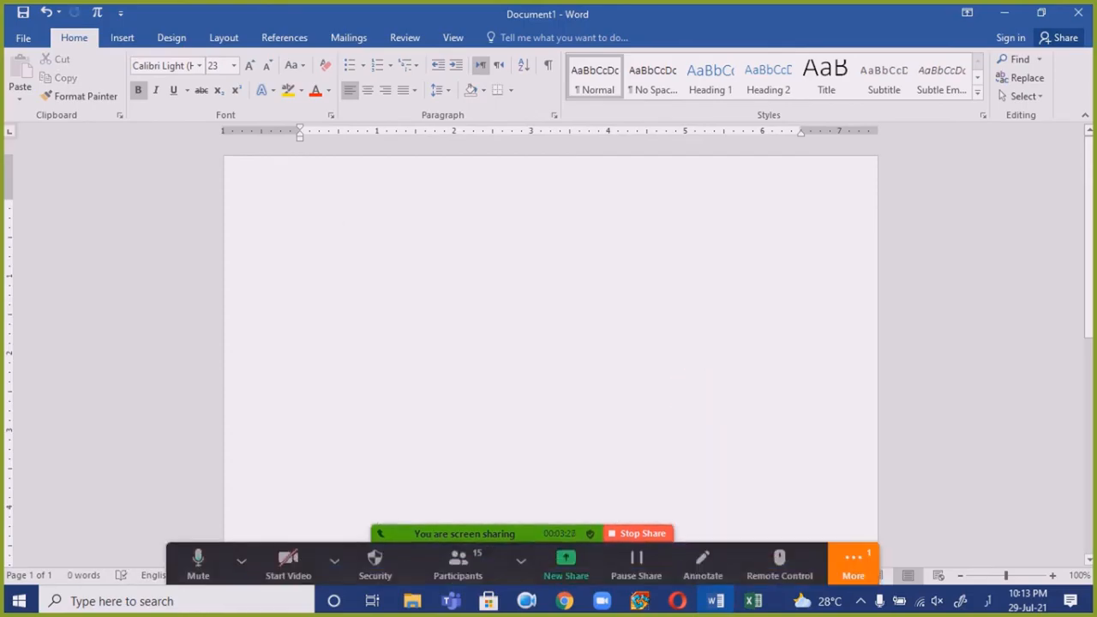
text(ایچ)
key(BackSpace)
key(BackSpace)
key(BackSpace)
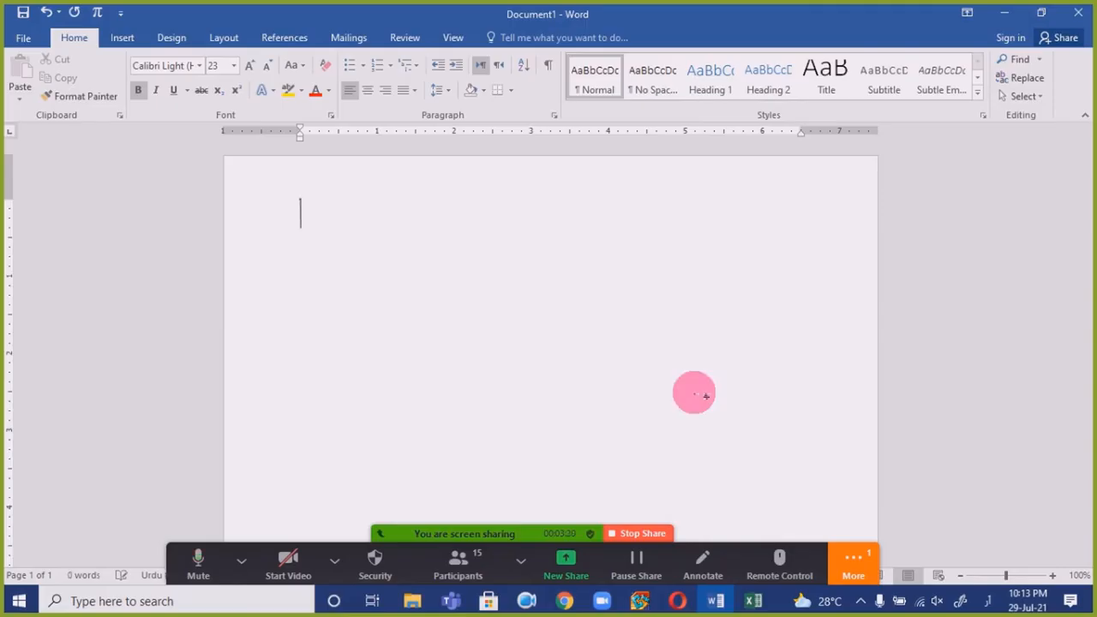
- Switch the keyboard language to English and enter ABC on the empty page
key(alt+shift)
text(ABC)
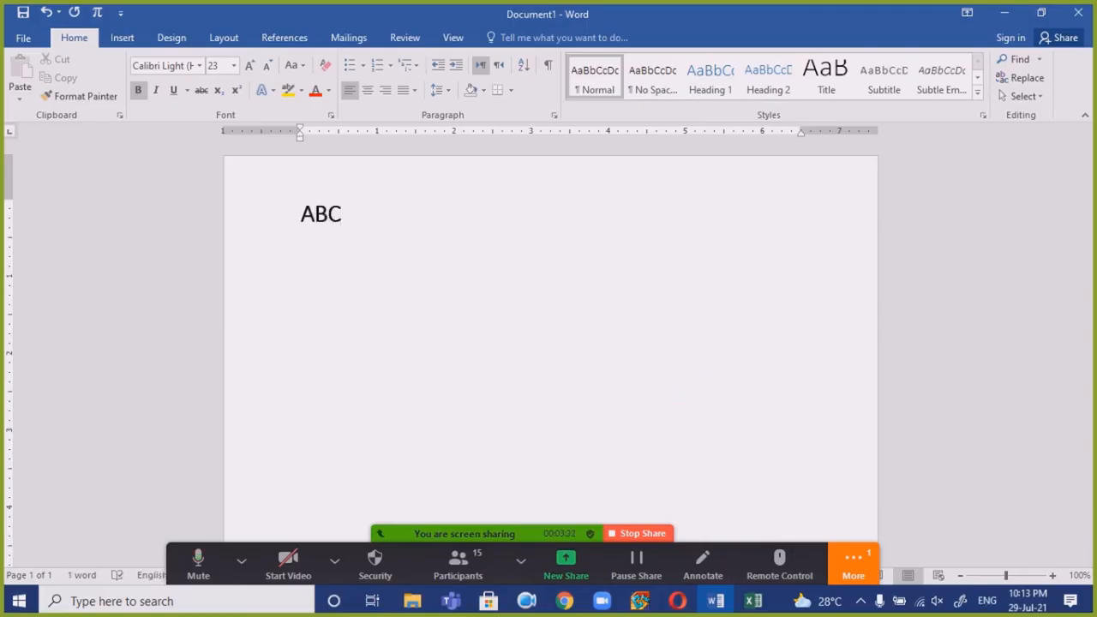
- Demonstrate center, right and left alignment on the ABC line, leaving it centered and selected
key(ctrl+a)
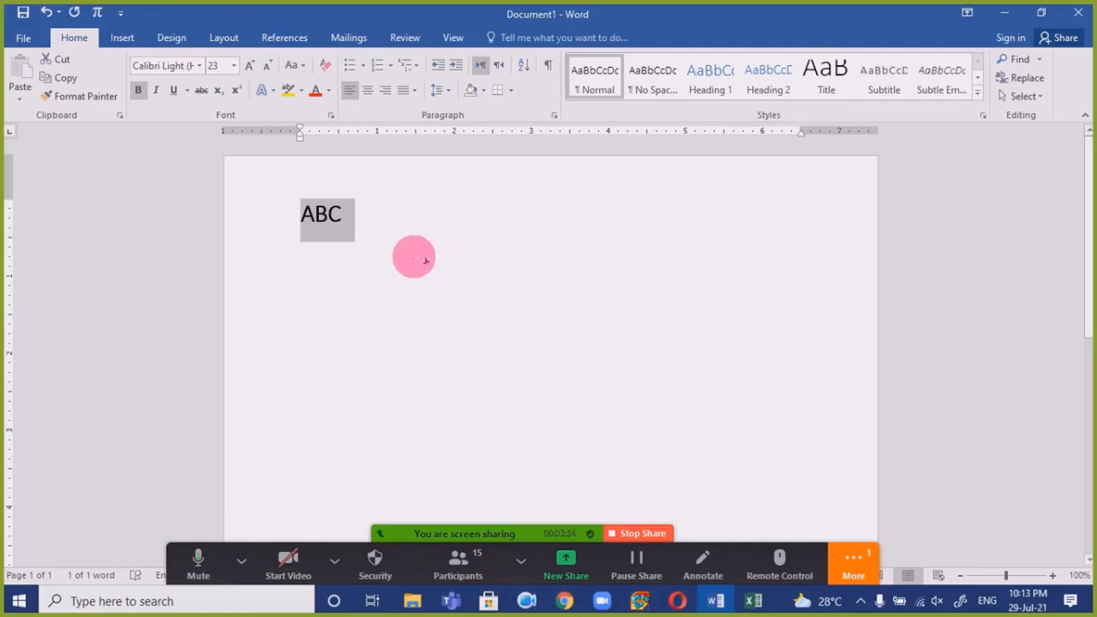
key(ctrl+e)
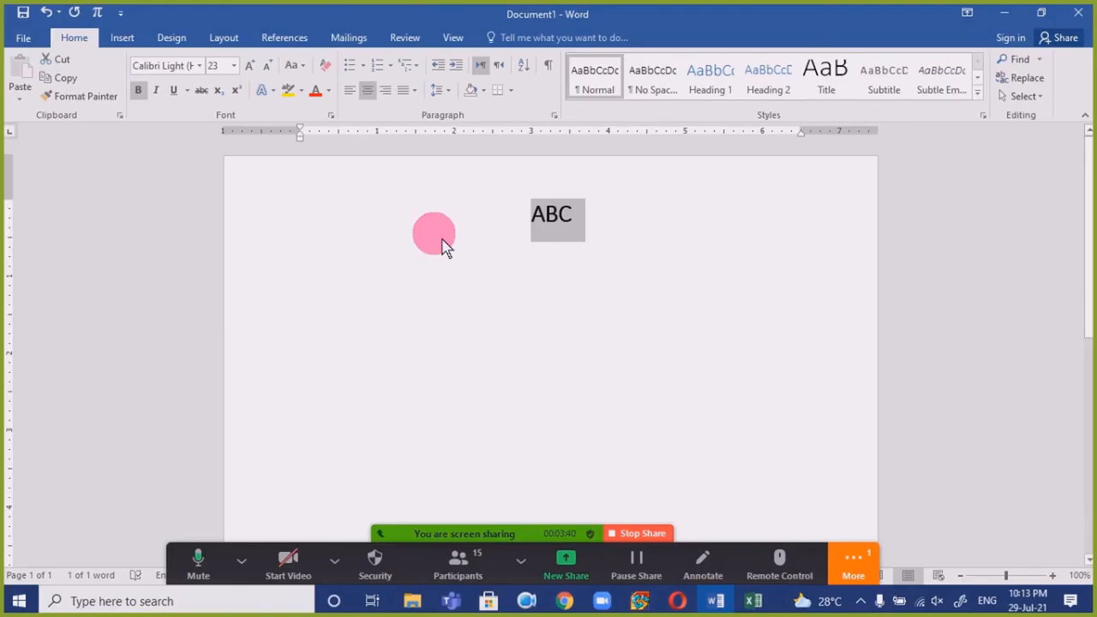
key(ctrl+r)
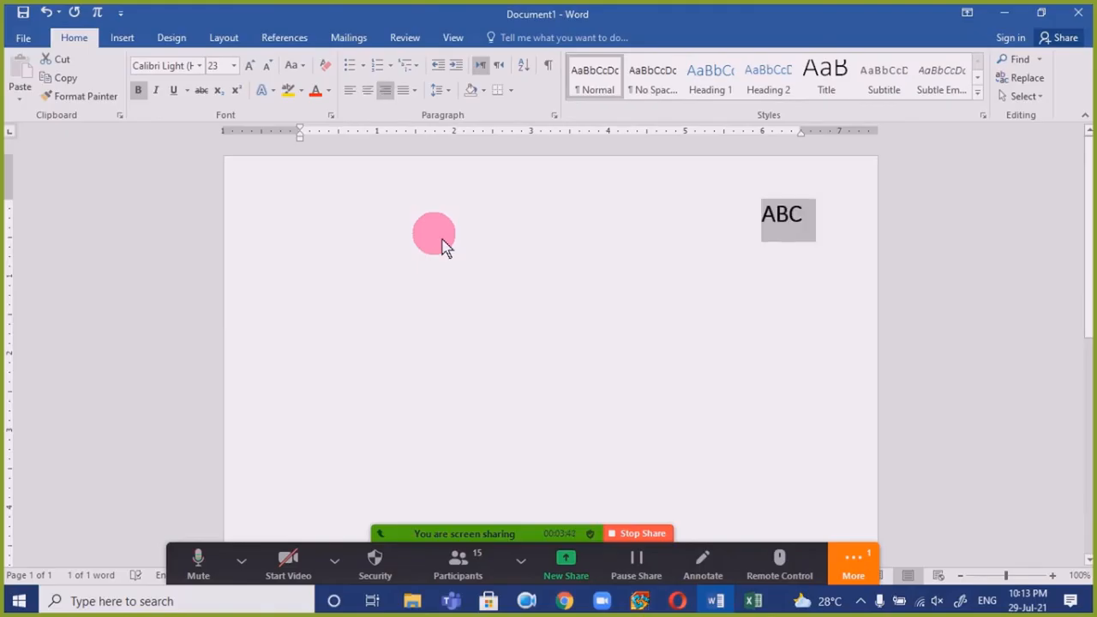
key(ctrl+l)
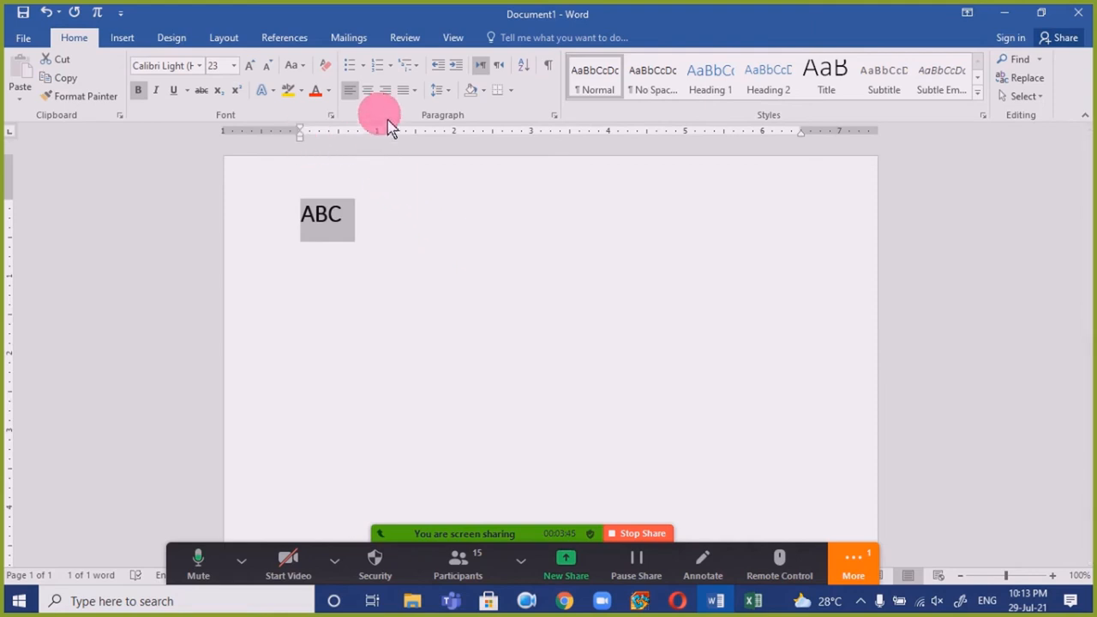
click(375, 96)
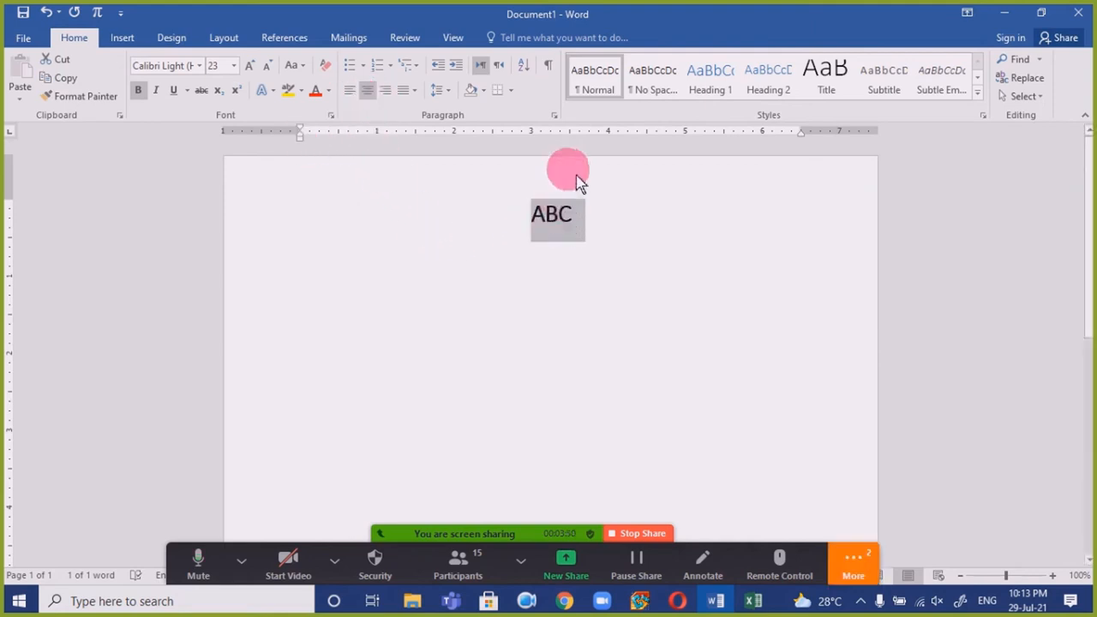
click(637, 274)
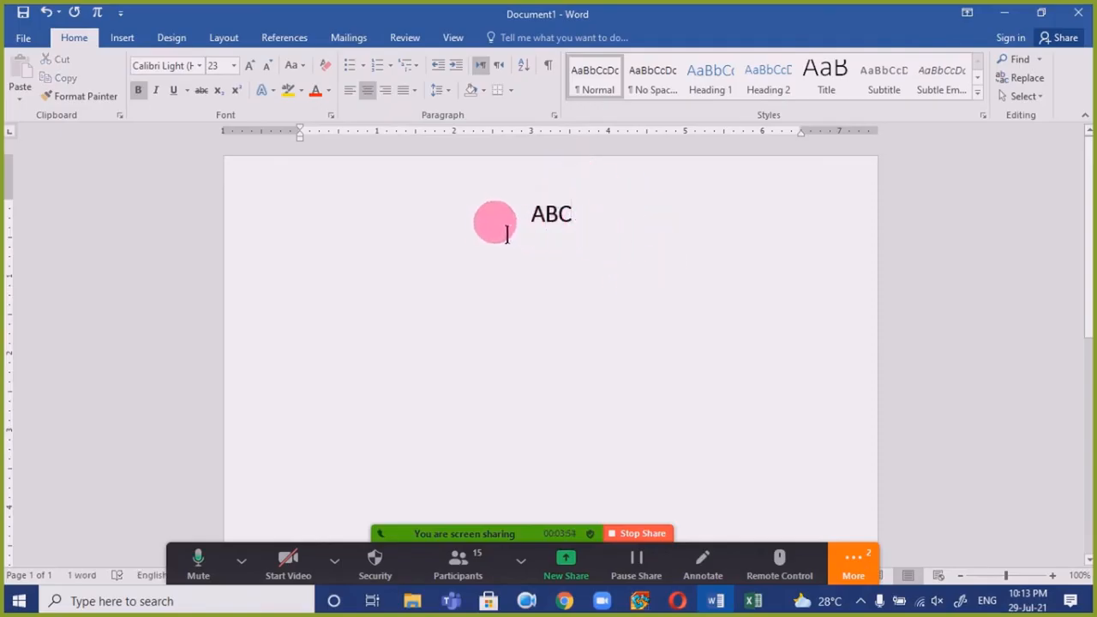
drag(554, 238, 521, 232)
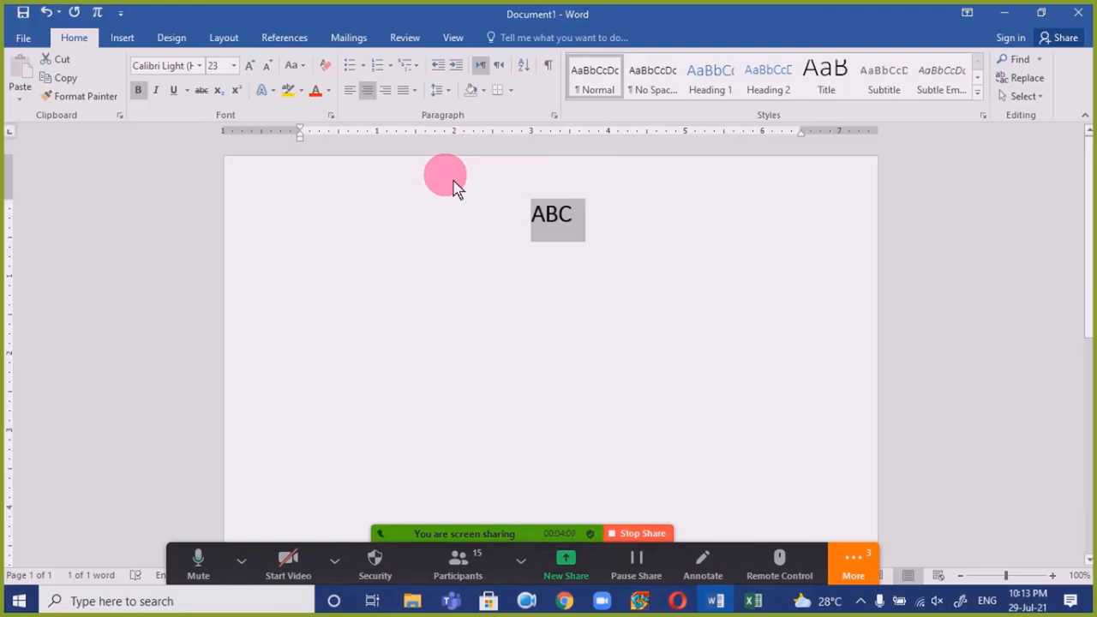
- Open the Zoom meeting chat again and review the participants' responses to the alignment demonstration
click(854, 564)
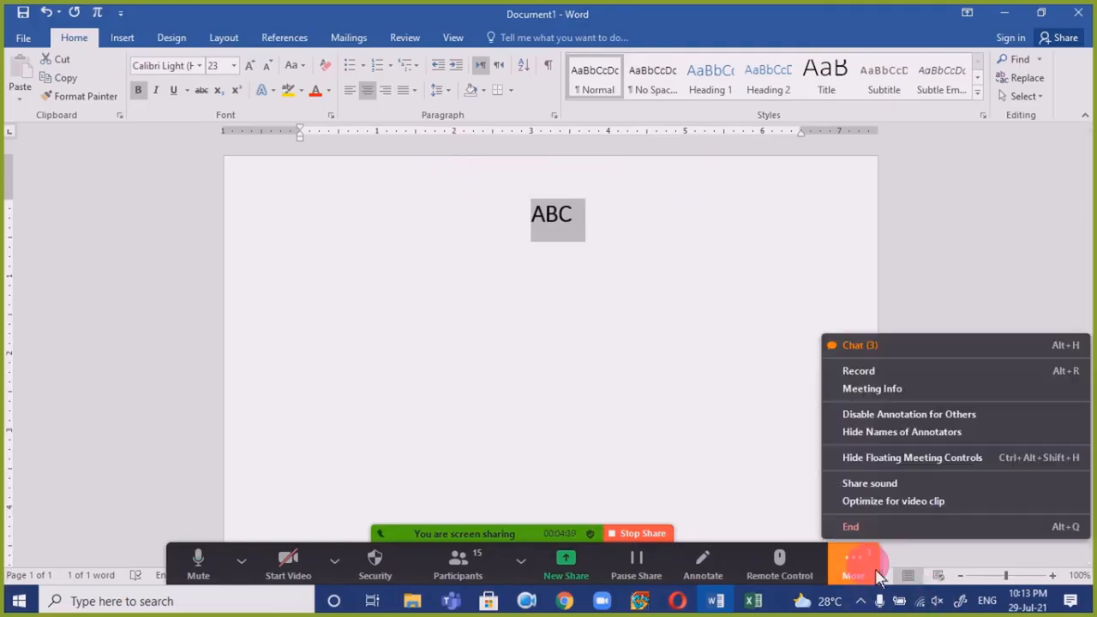
click(893, 346)
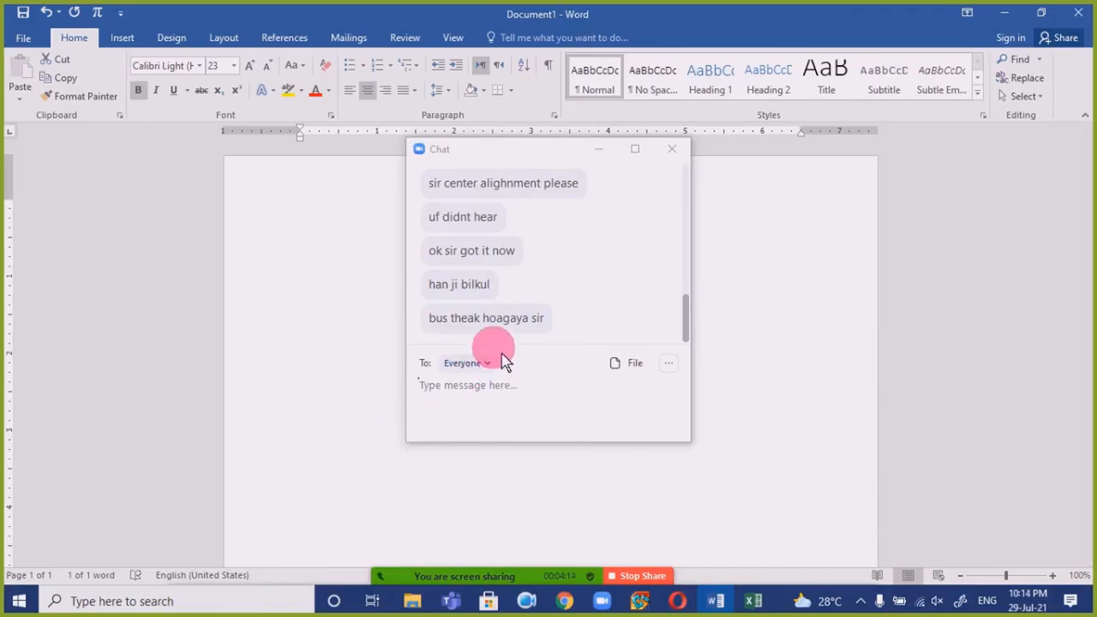
scroll(521, 328, up, 1)
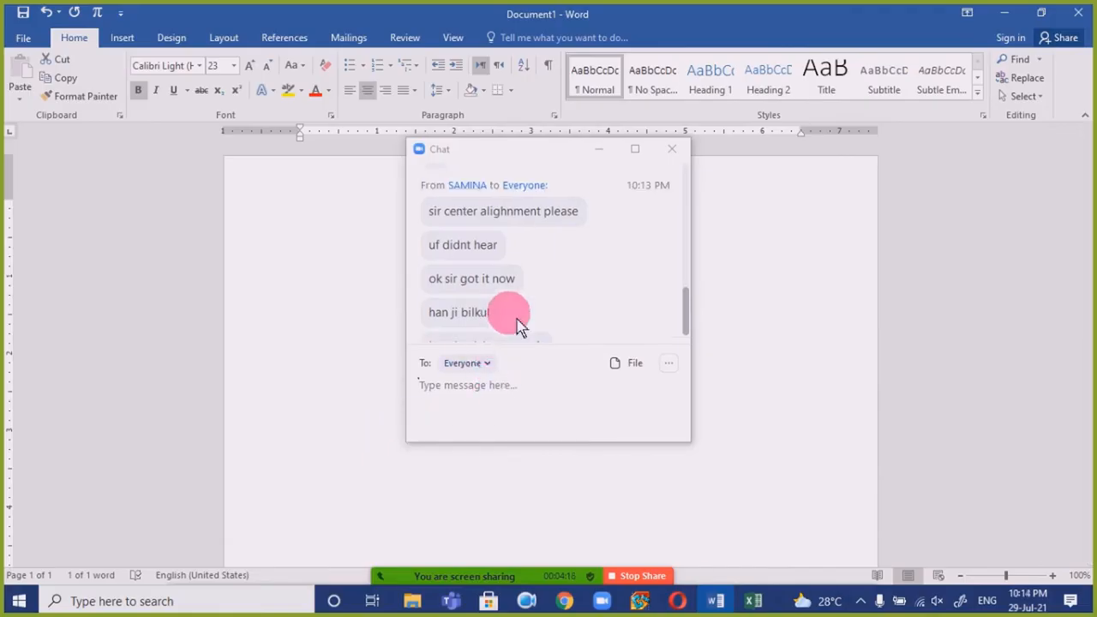
scroll(520, 329, down, 2)
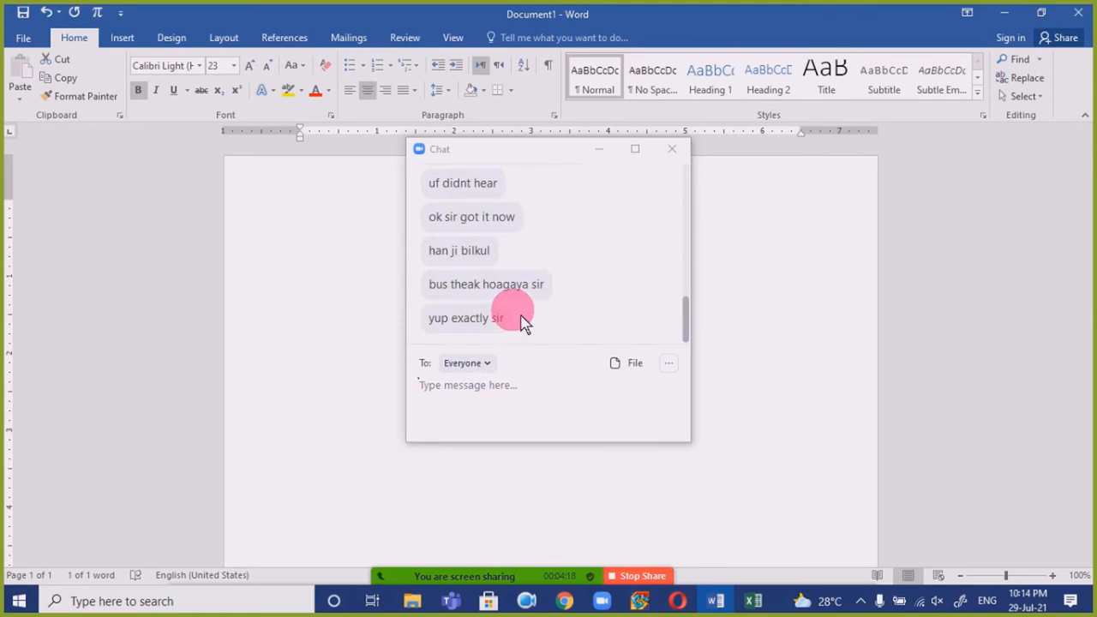
scroll(523, 323, up, 1)
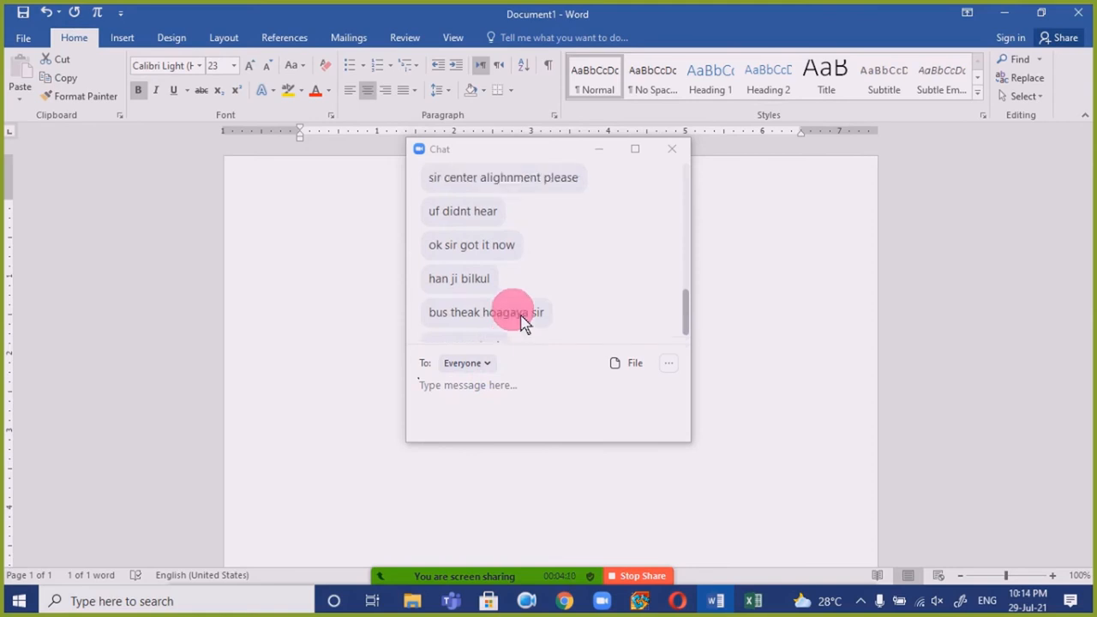
scroll(523, 322, down, 1)
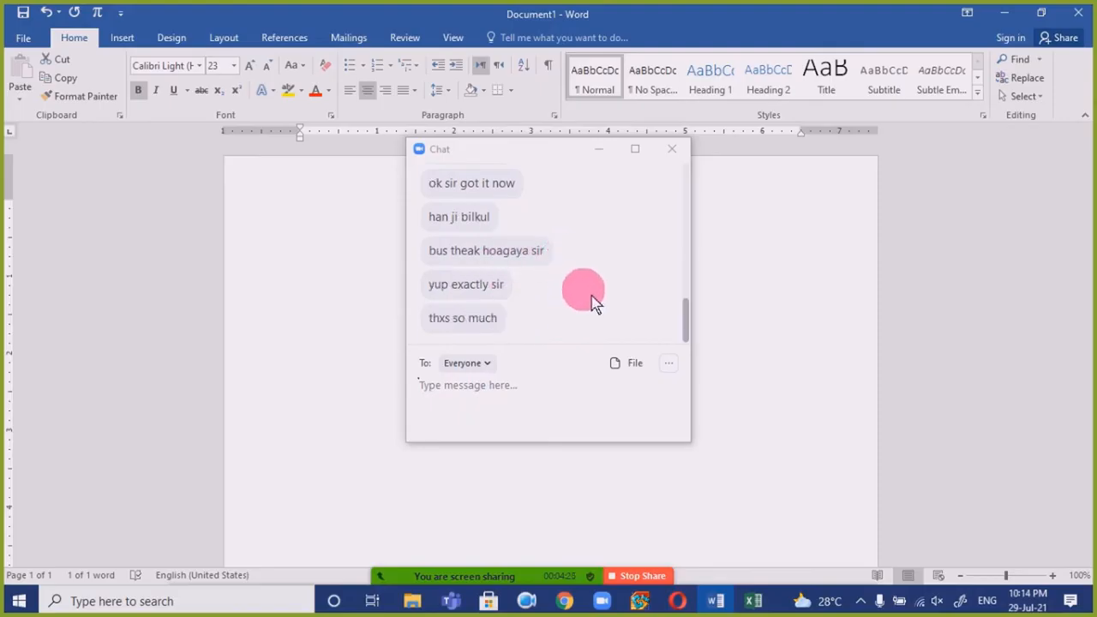
- Close the chat view and replace the ABC line with one paragraph of sample text using =RAND(1)
click(598, 150)
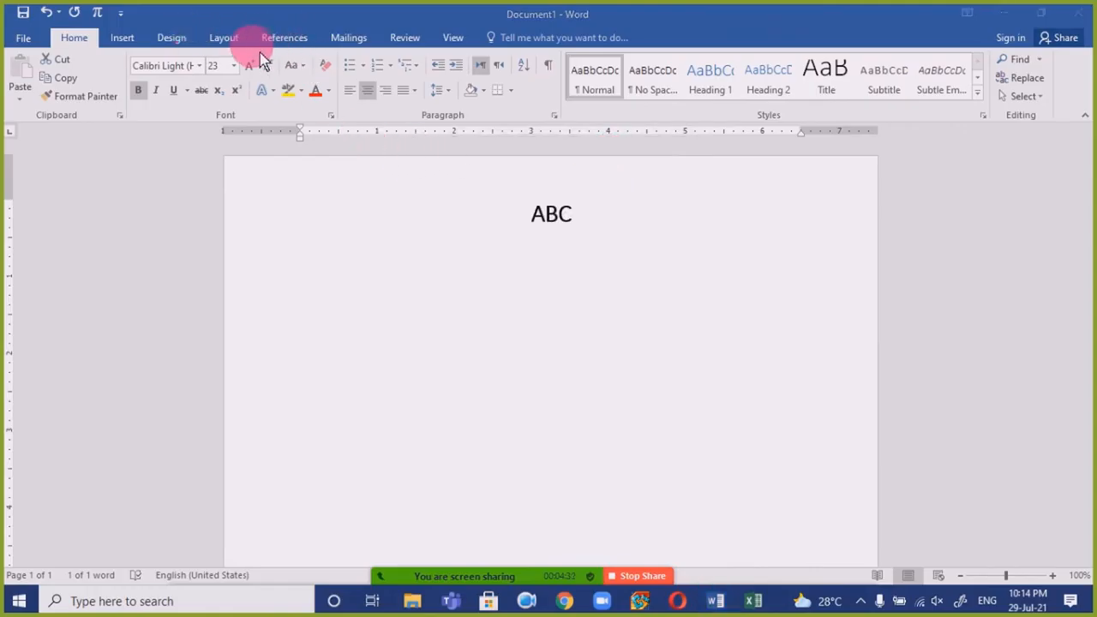
drag(482, 223, 619, 212)
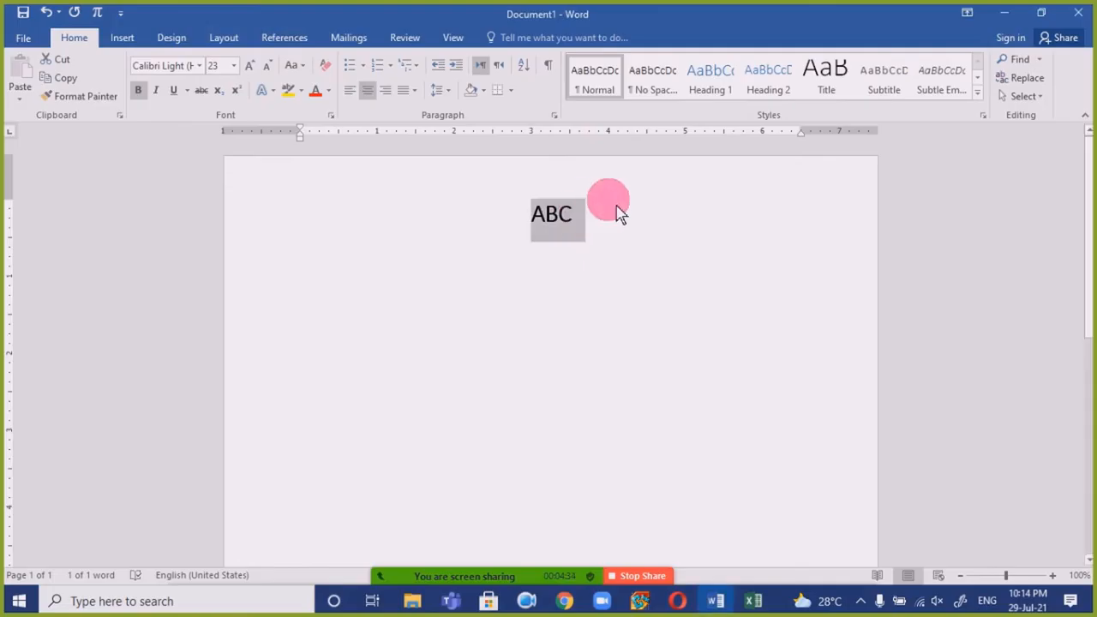
text(=RAND)
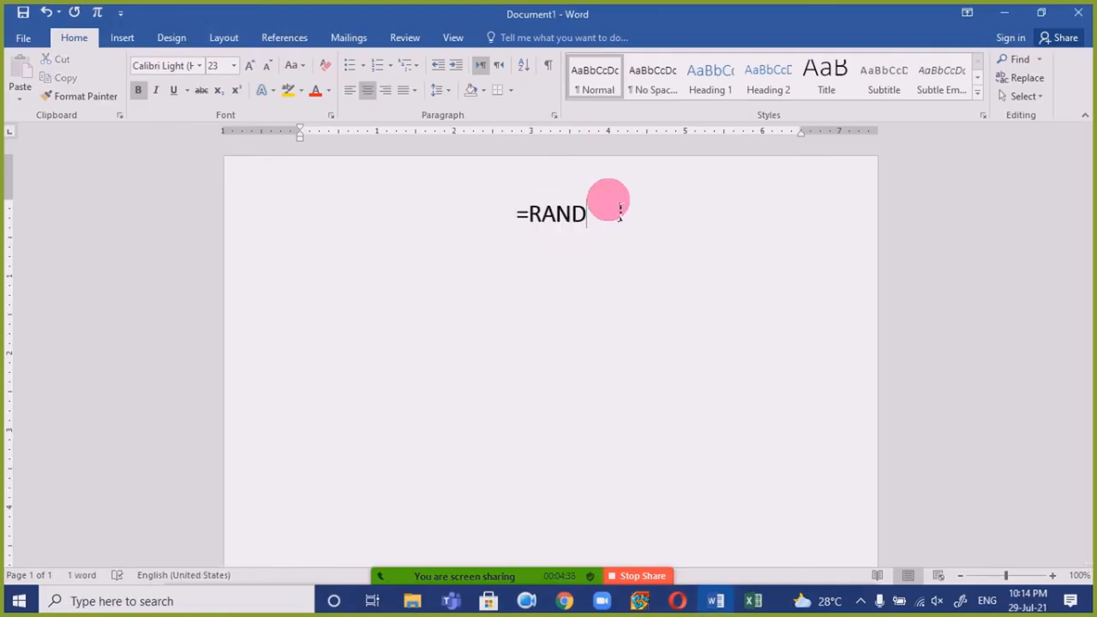
text((1))
key(Left)
text(1)
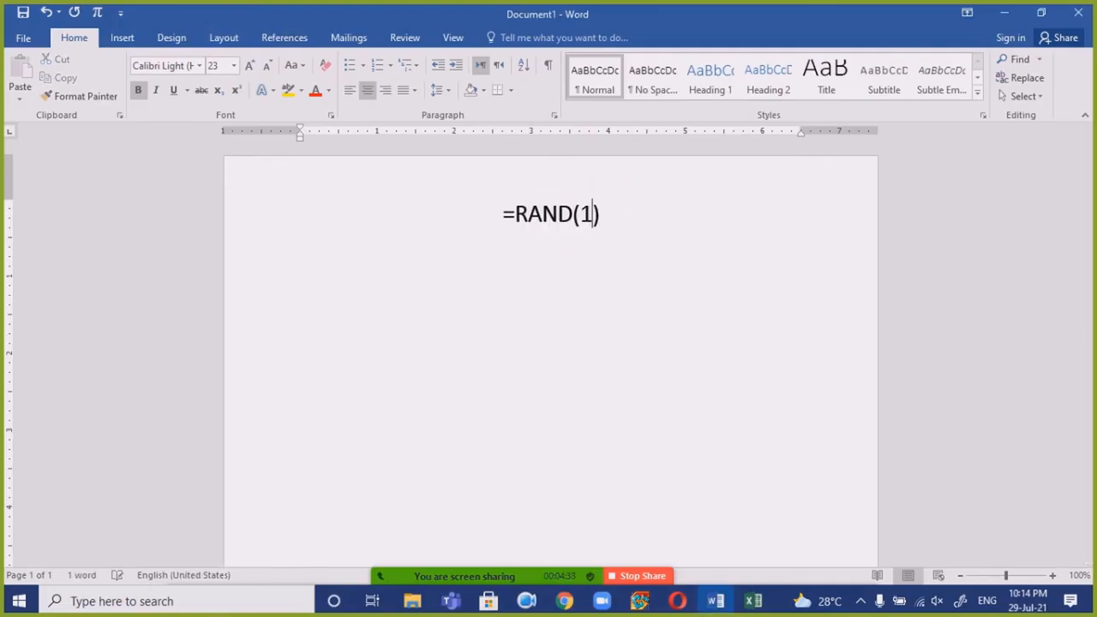
key(Right)
key(Return)
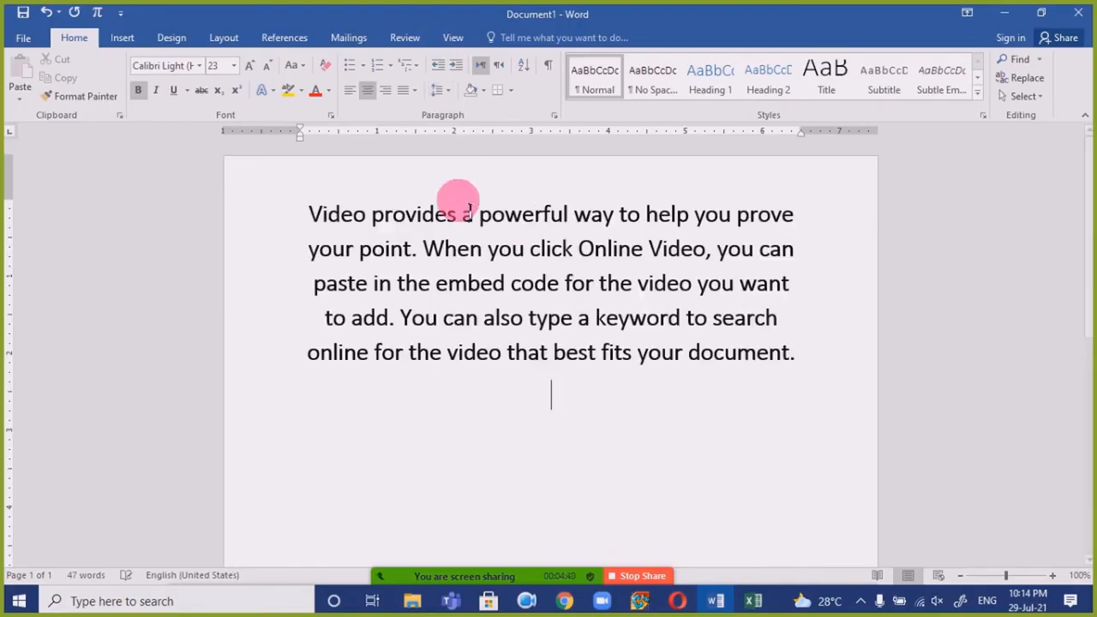
- Left-align the entire sample paragraph, leaving the text deselected
key(ctrl+a)
key(ctrl+l)
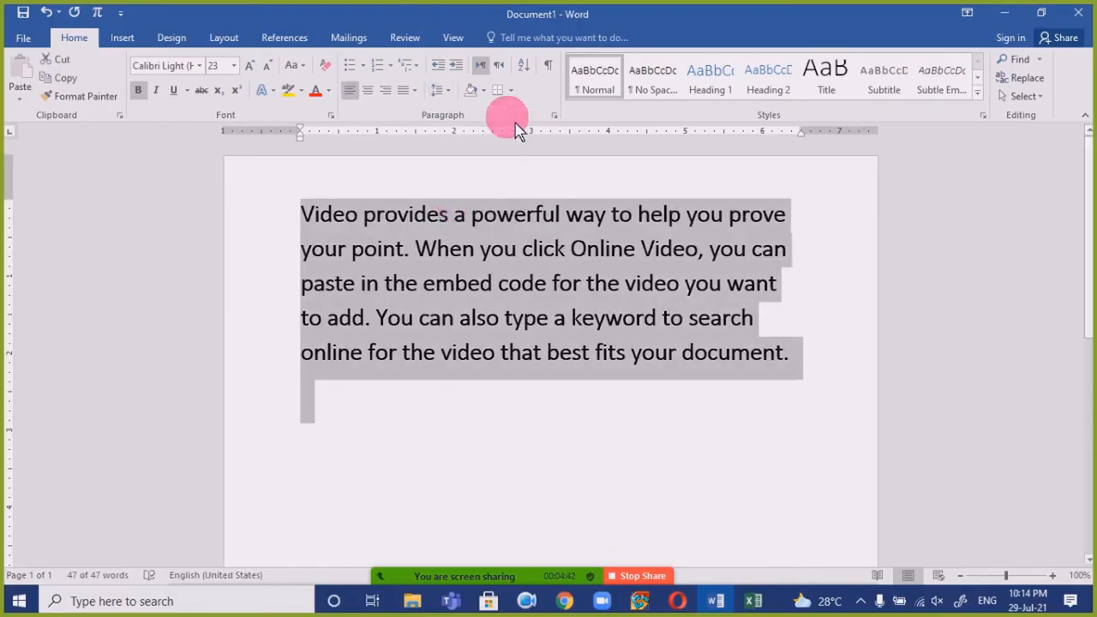
click(473, 281)
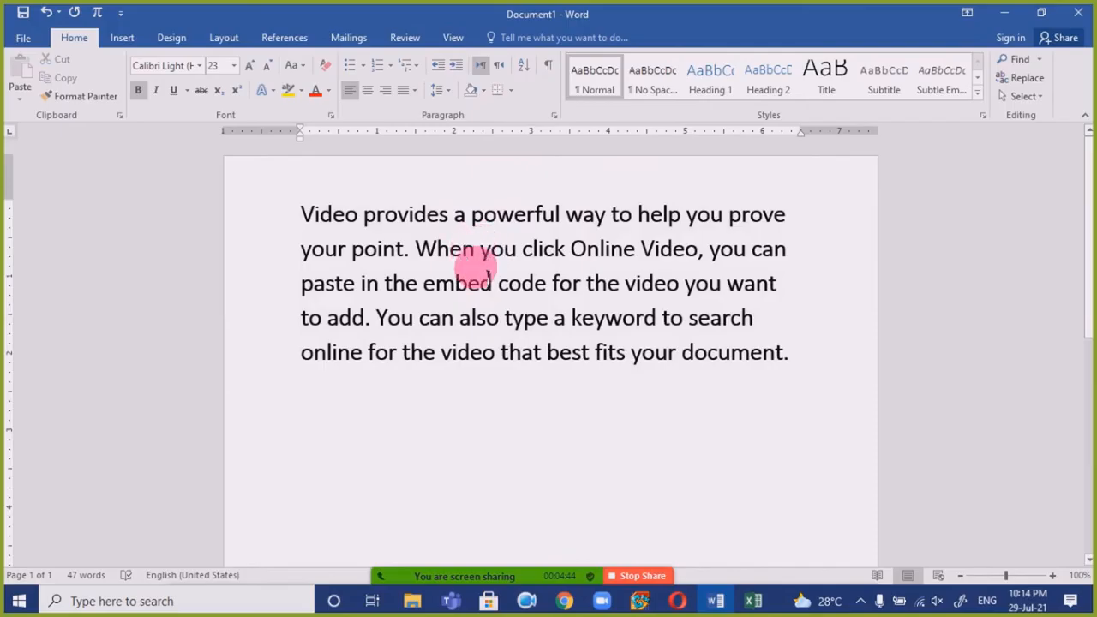
- Select the whole paragraph and check the Zoom meeting chat for the participants' replies about the next topic, closing the chat each time
key(ctrl+a)
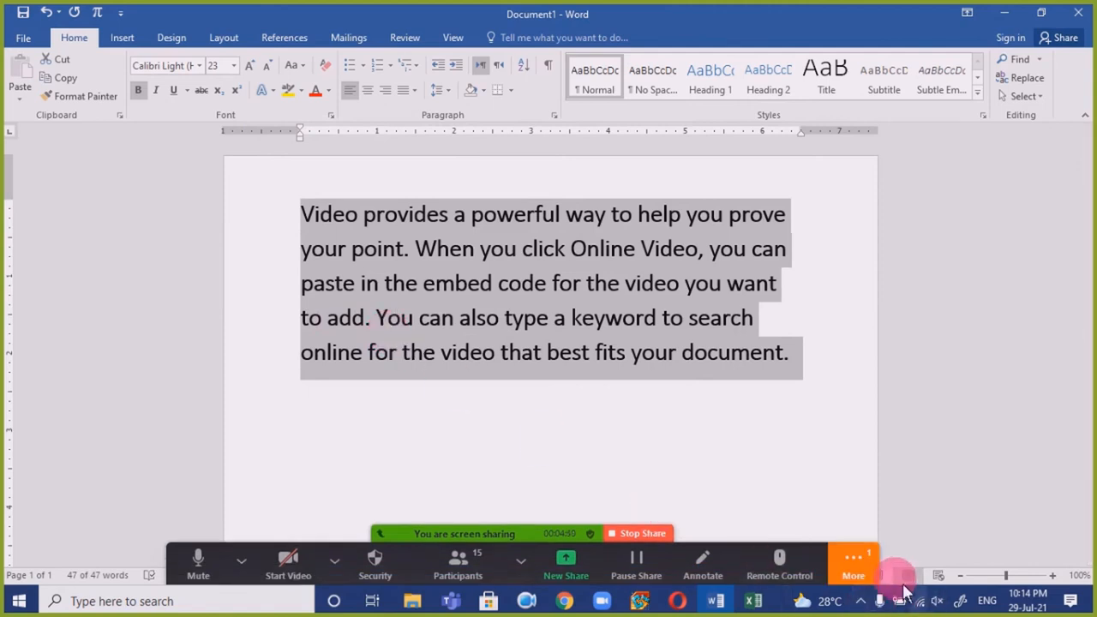
click(864, 569)
click(900, 347)
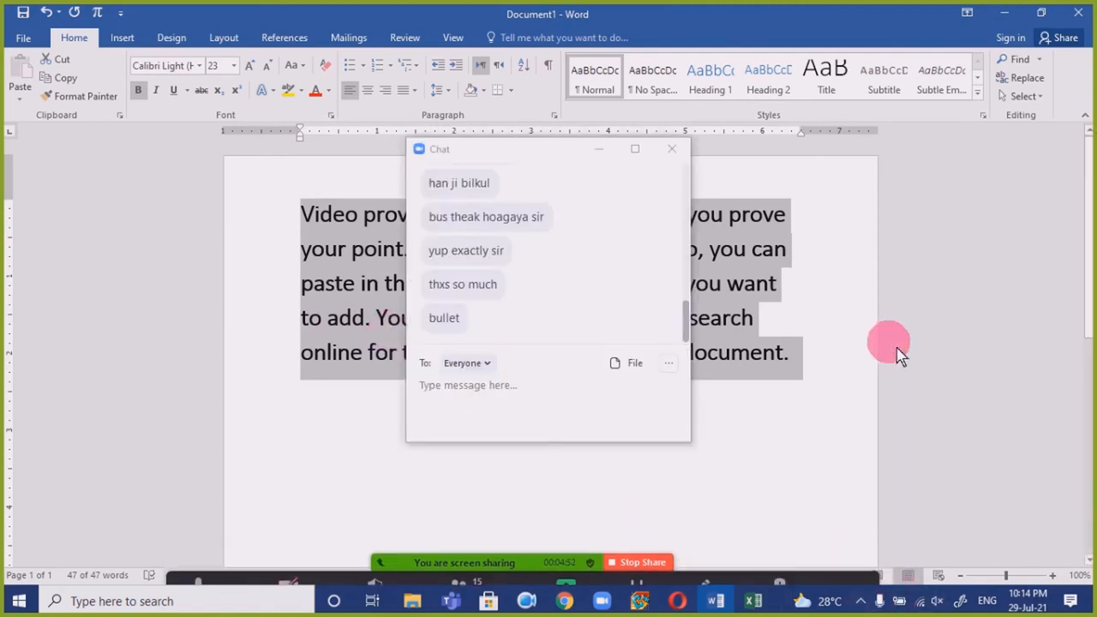
click(598, 149)
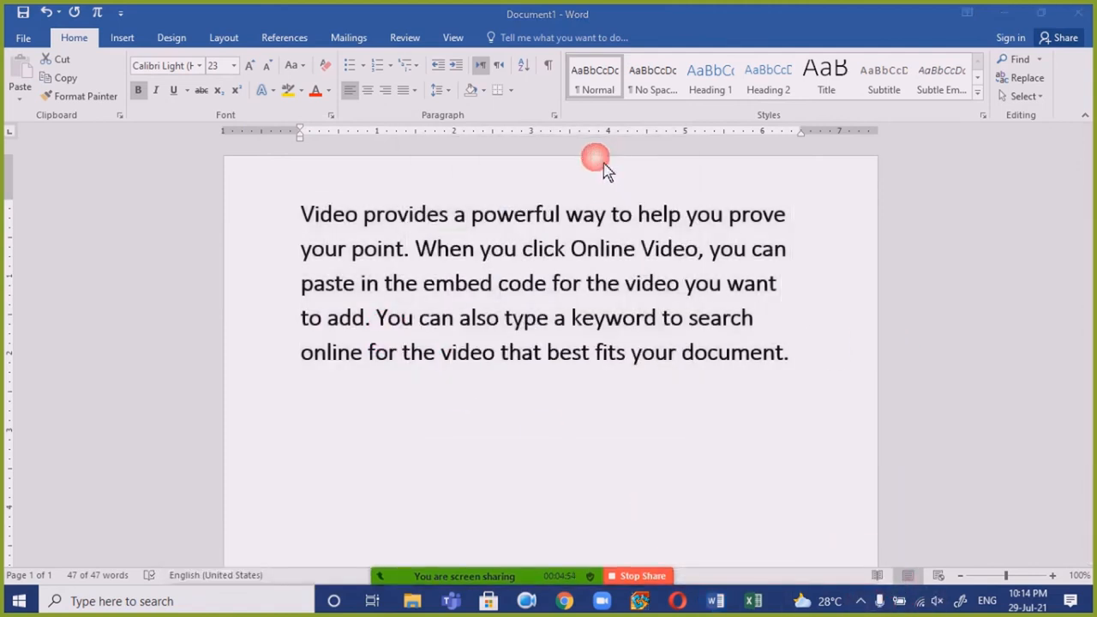
key(ctrl+a)
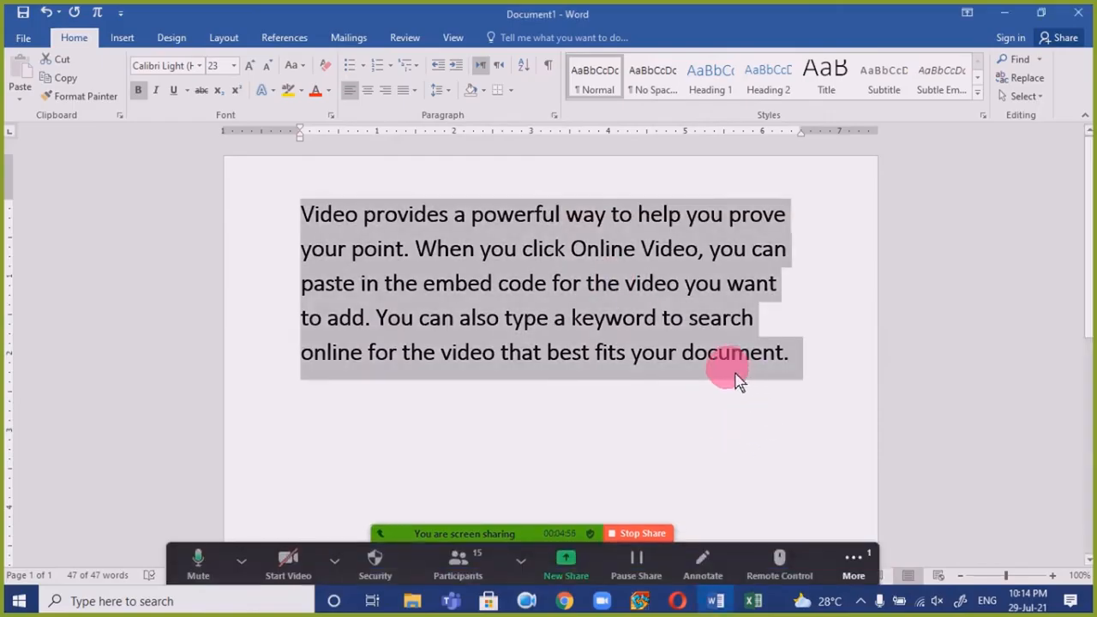
click(853, 564)
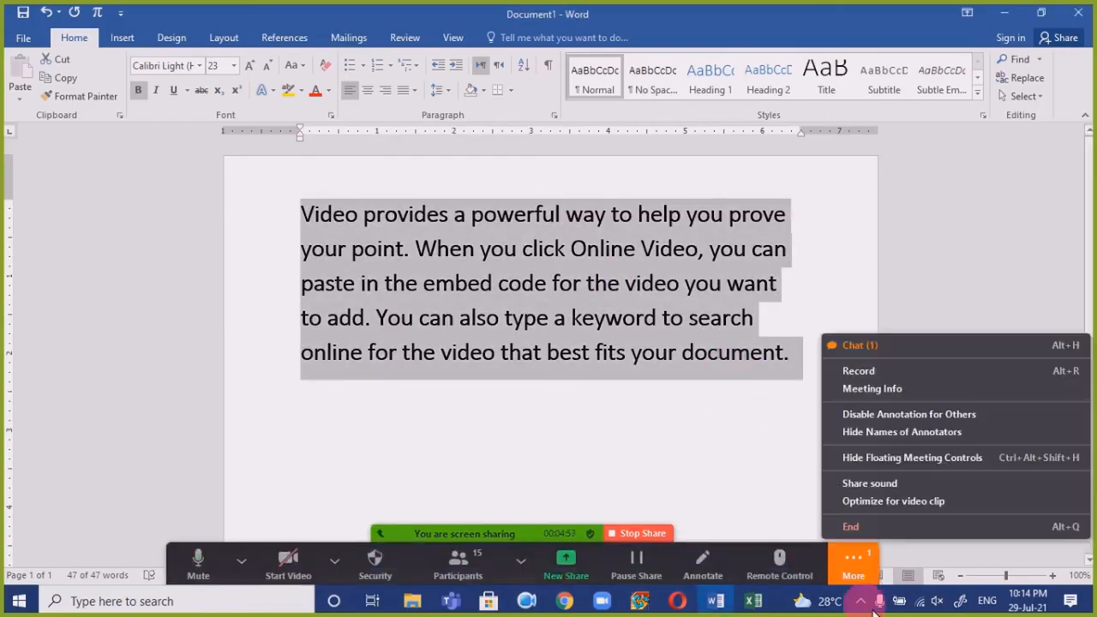
click(877, 355)
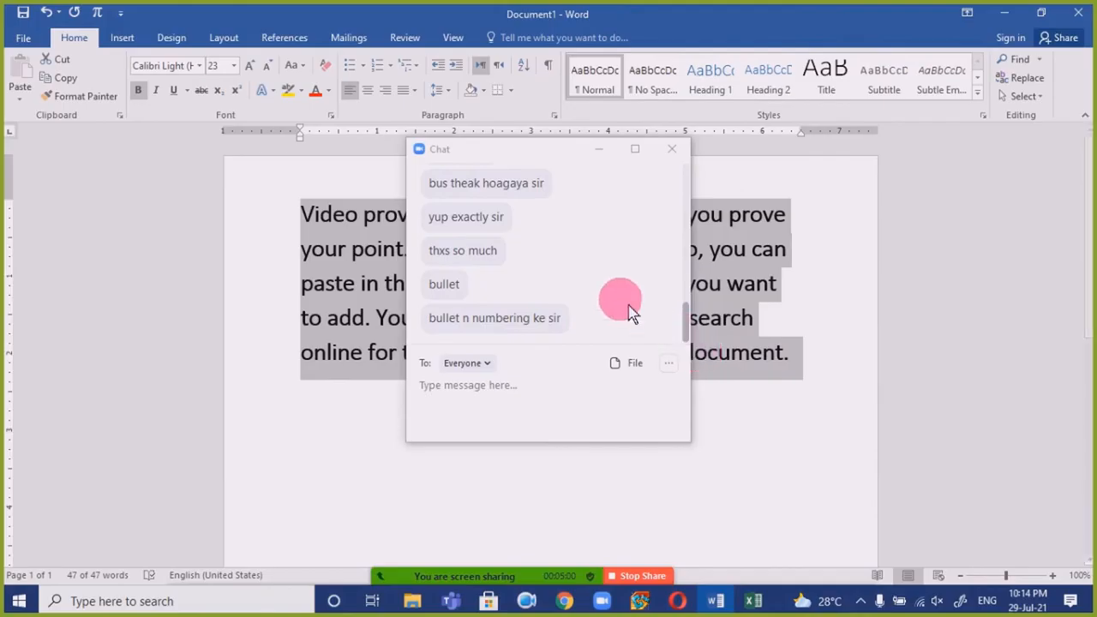
click(600, 149)
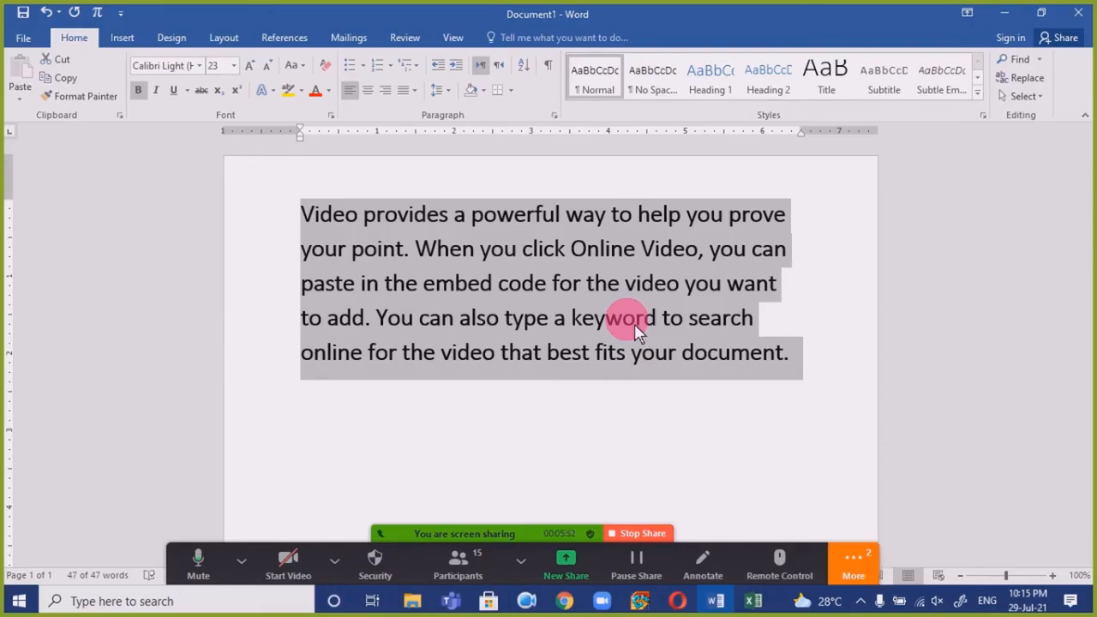
click(854, 562)
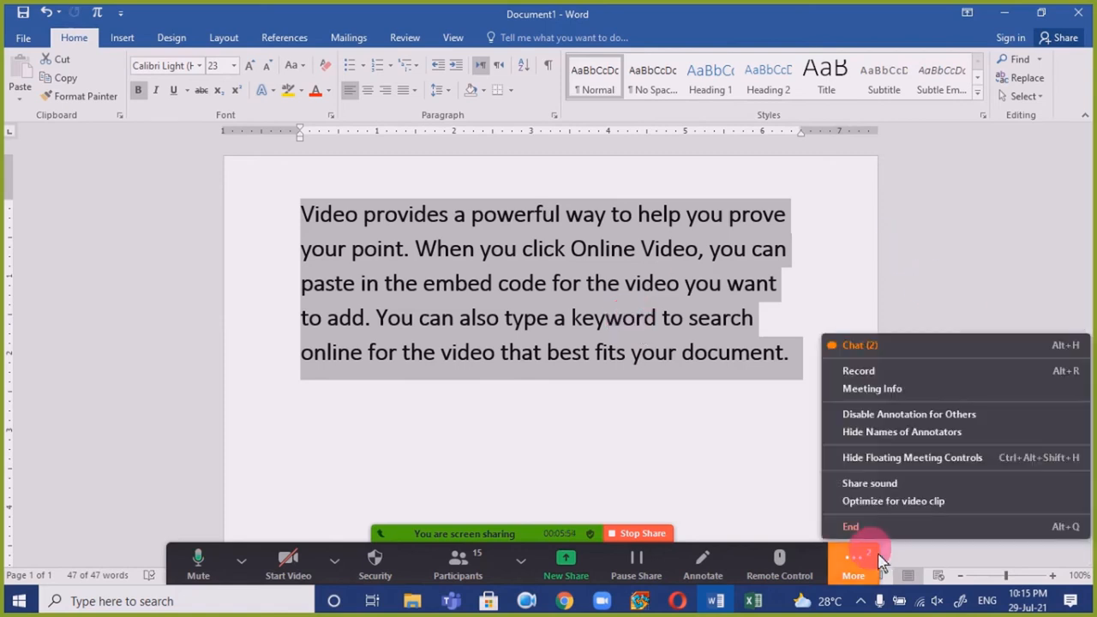
click(890, 347)
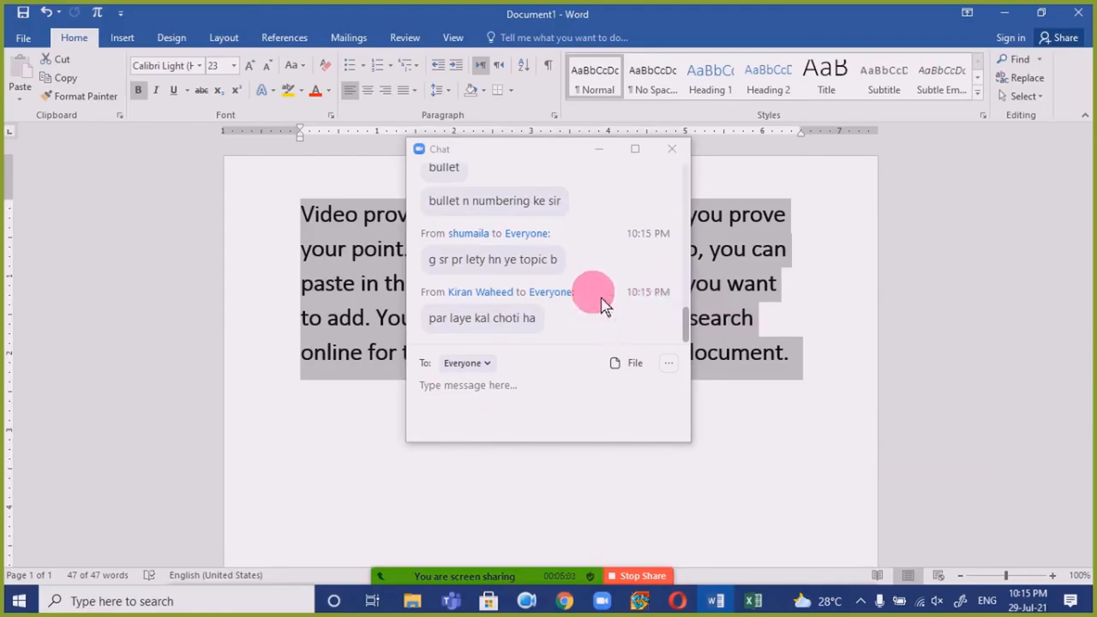
click(598, 151)
- Delete the entire sample paragraph so the Word page is empty
click(707, 402)
key(ctrl+a)
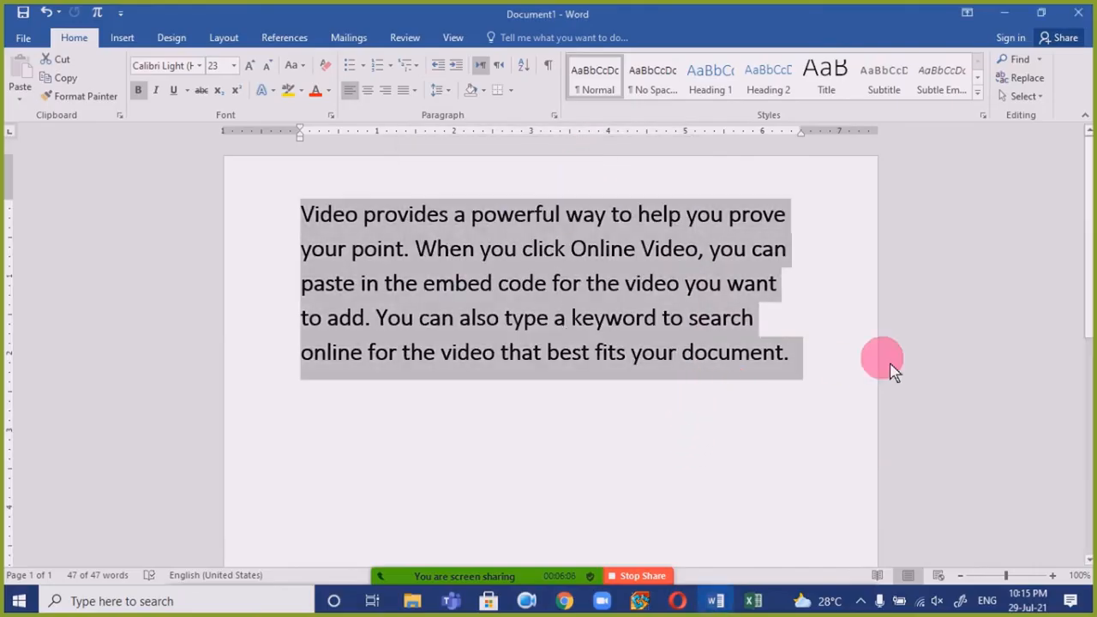
key(Delete)
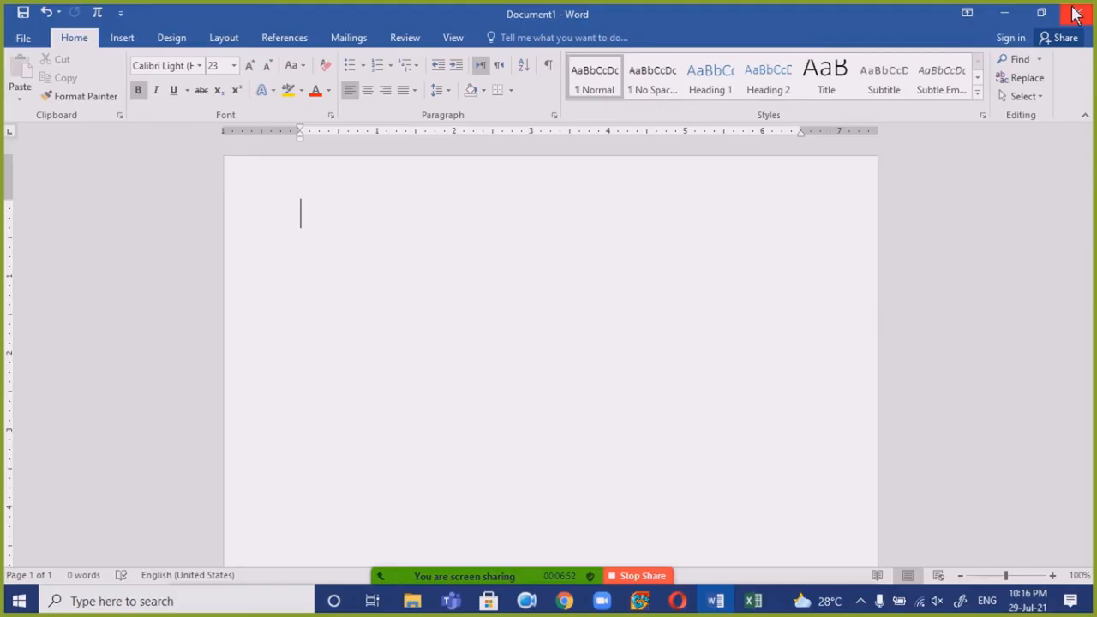
- Enter a list of fruits on separate lines: Apple, Mango, Apricot and Peach, leaving an empty line below
click(956, 208)
text(A)
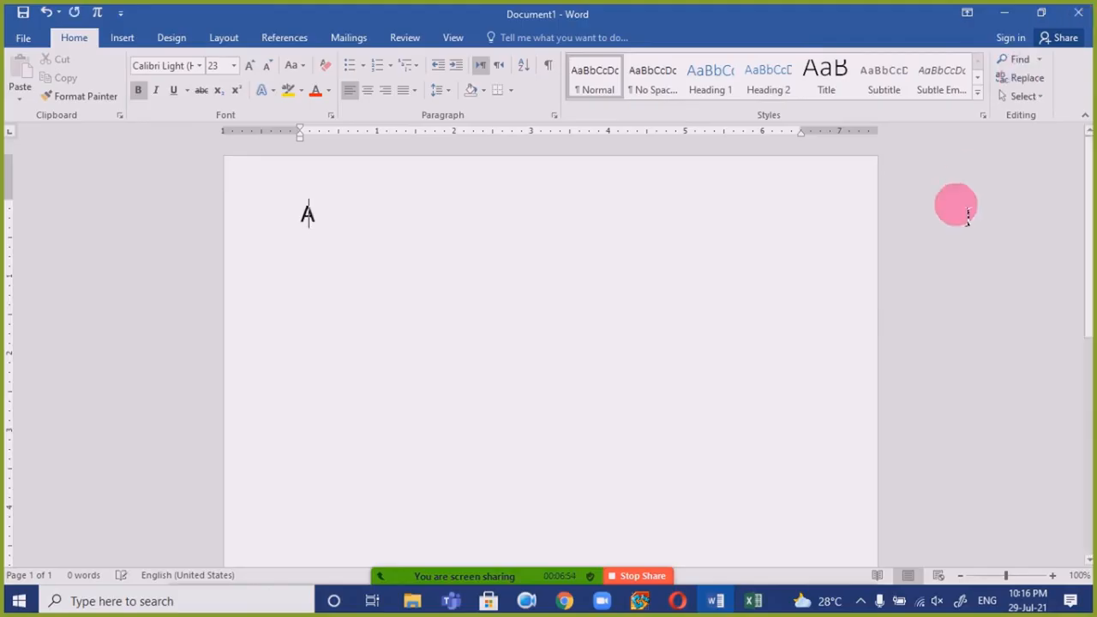
text(pple)
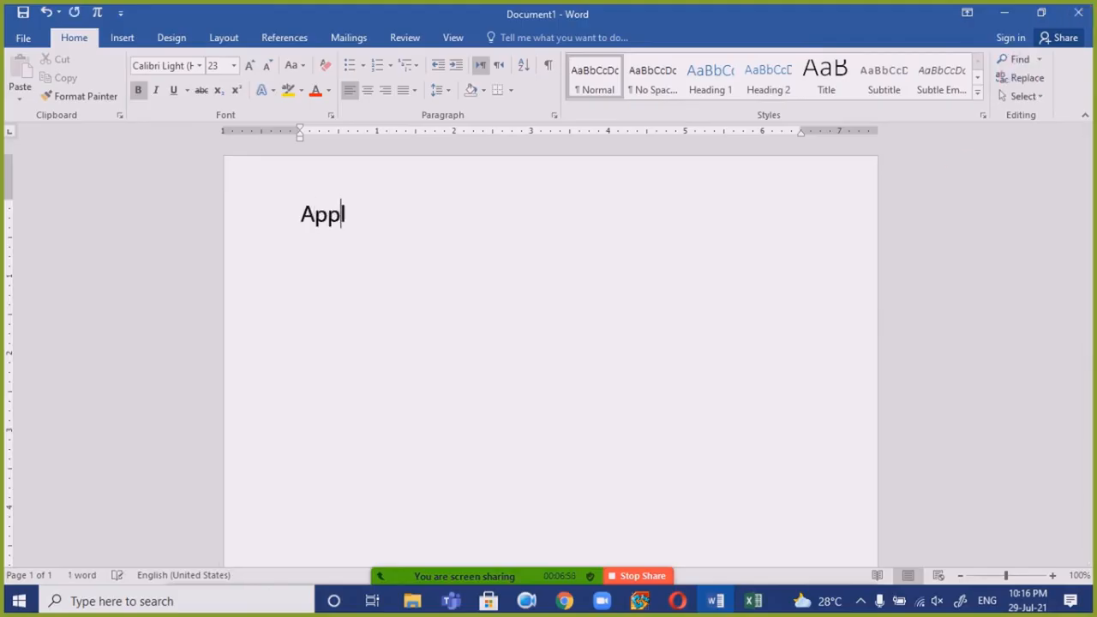
key(Return)
click(956, 206)
text(Mango)
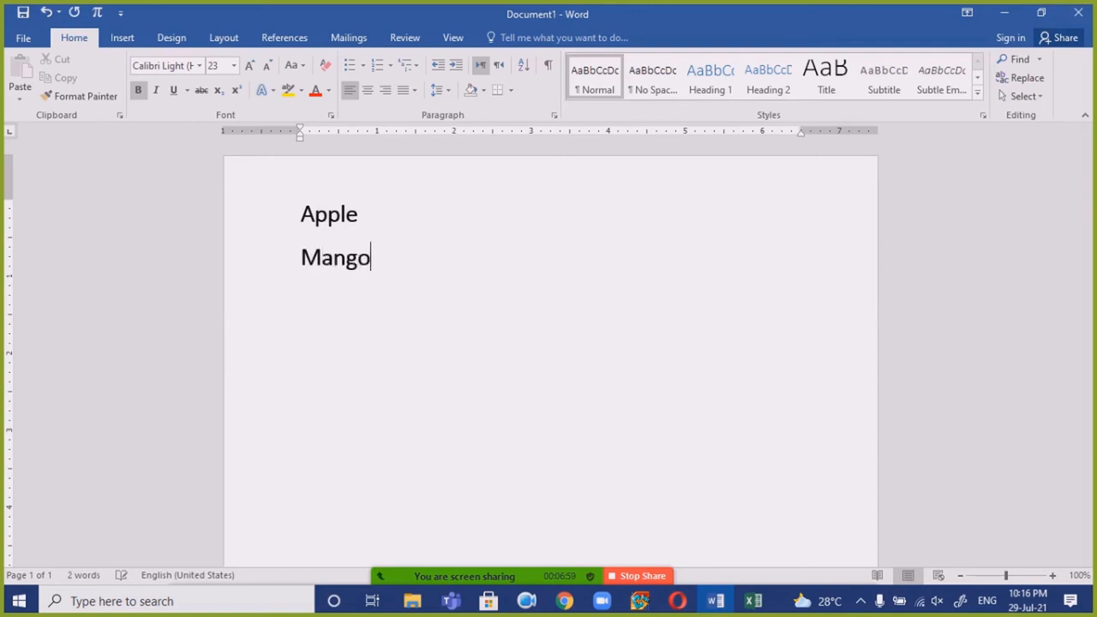
key(Return)
text(Apricot)
key(Return)
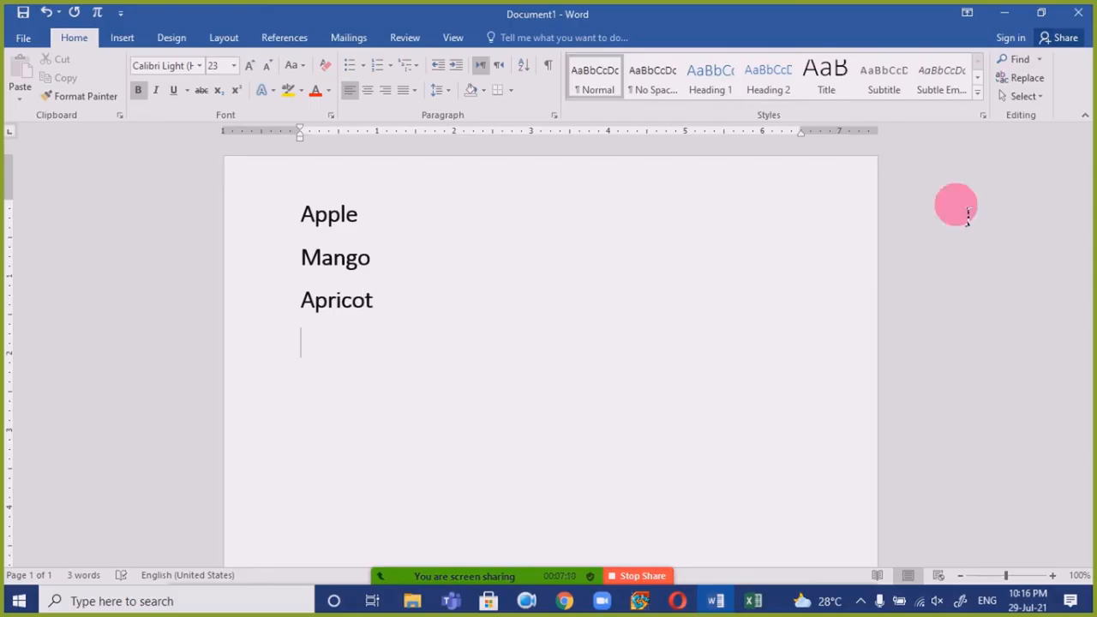
text(Peach)
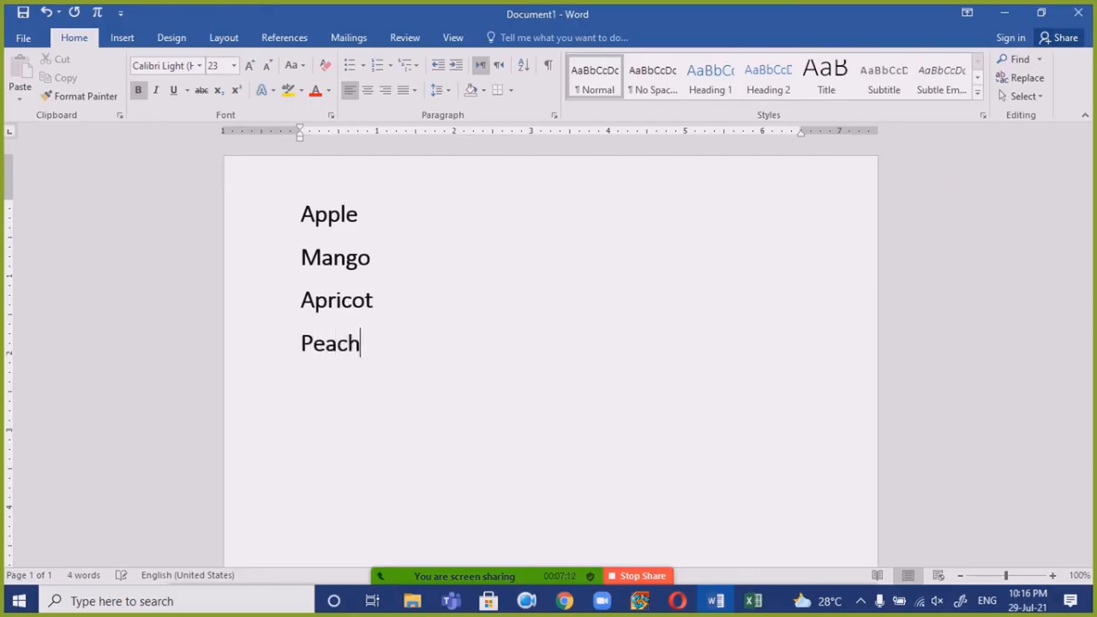
key(Return)
text(A)
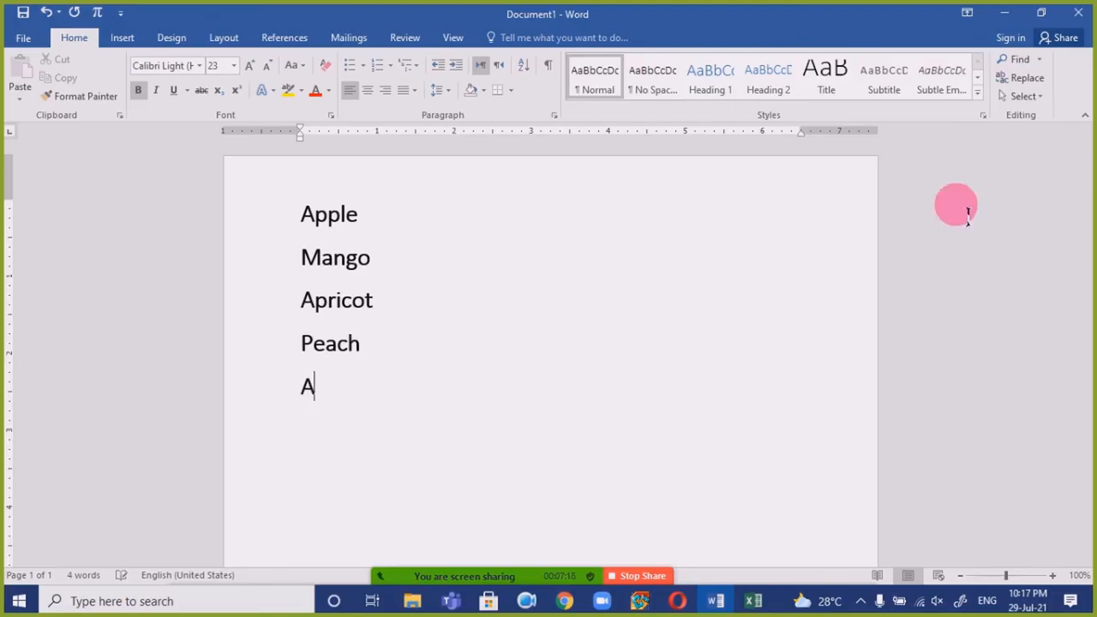
key(BackSpace)
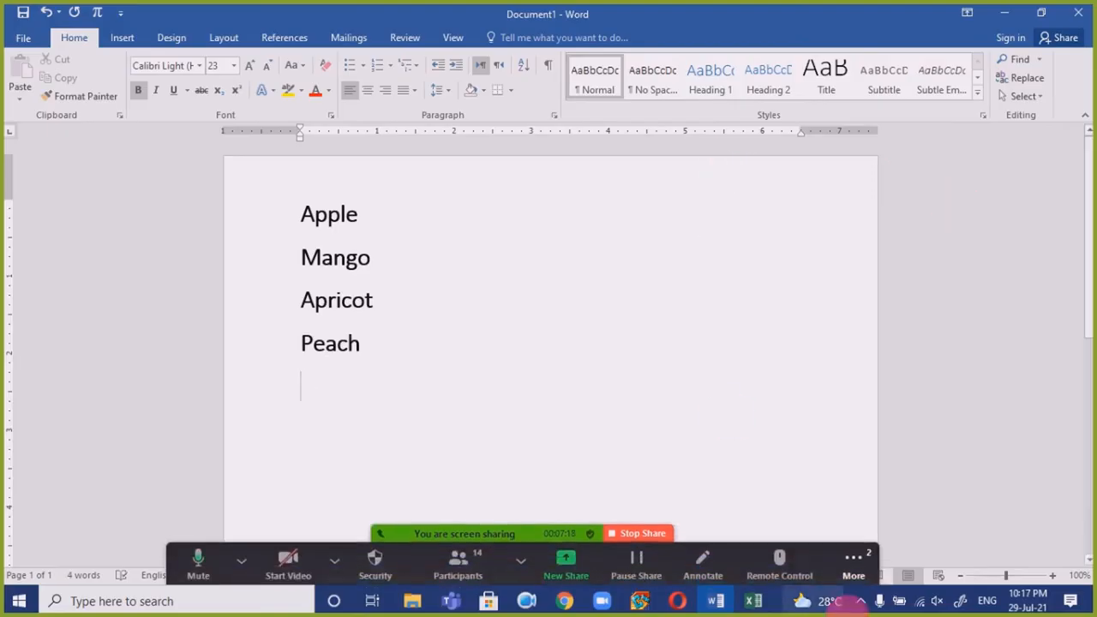
- Open the Zoom meeting chat, read the participants' fruit suggestions, and minimize the chat
click(853, 562)
click(895, 348)
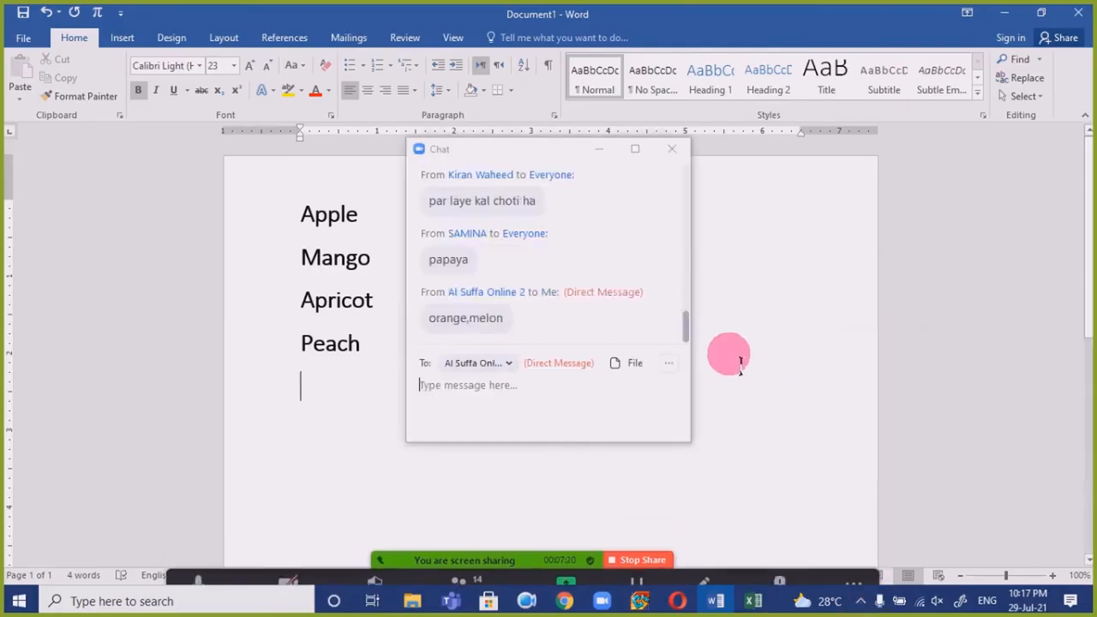
click(599, 149)
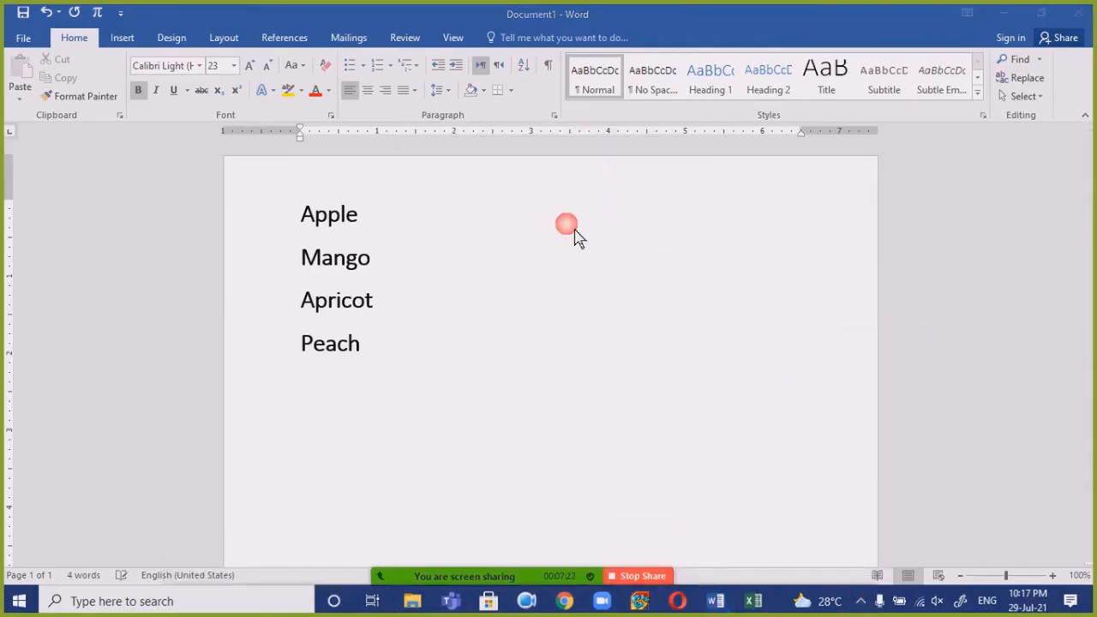
- Continue the fruit list below Peach with Melon, Water melon and Banana on separate lines
click(334, 409)
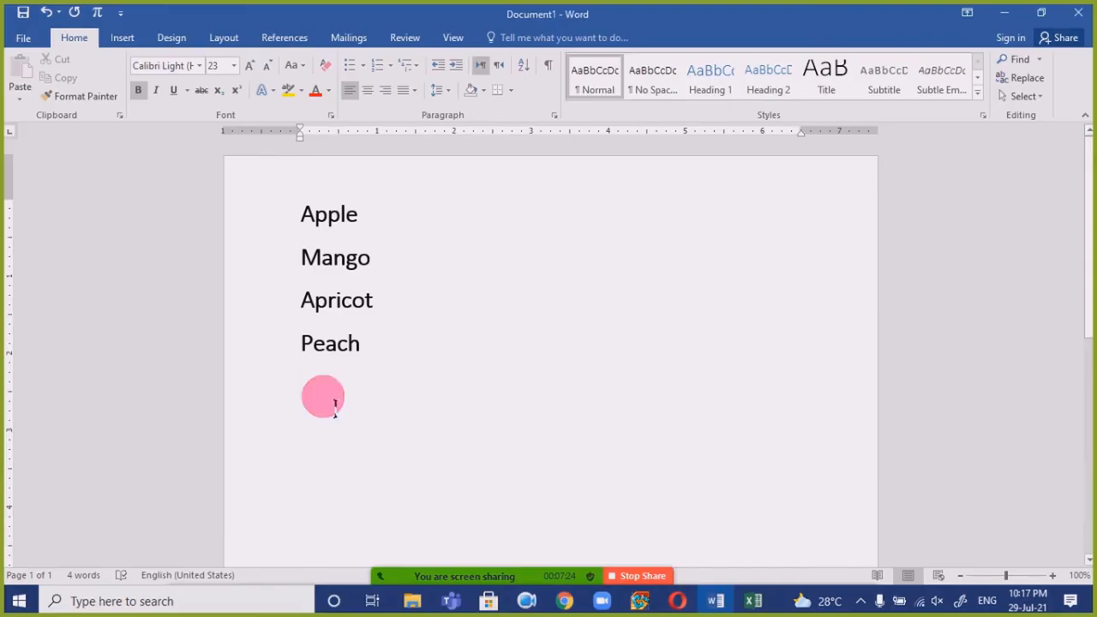
text(Melon)
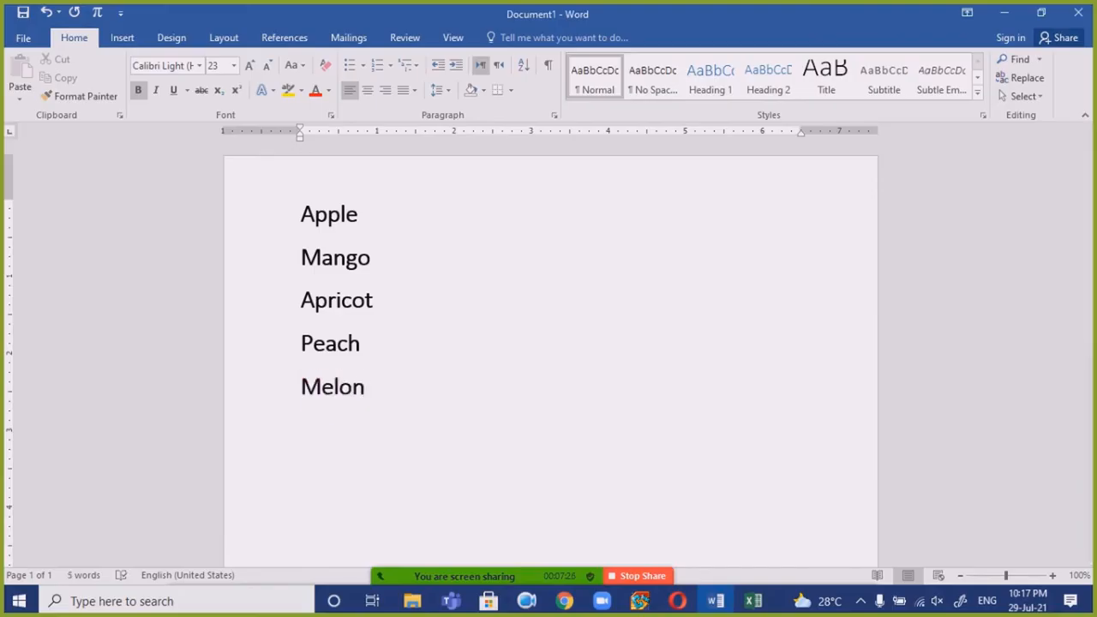
key(Return)
text(Water)
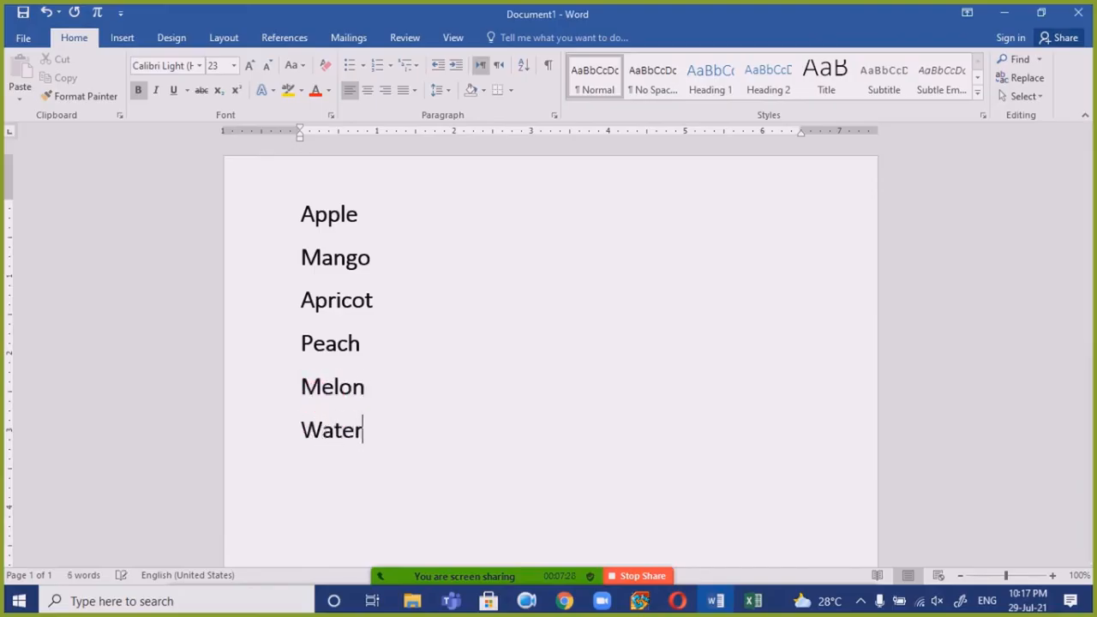
text( melon)
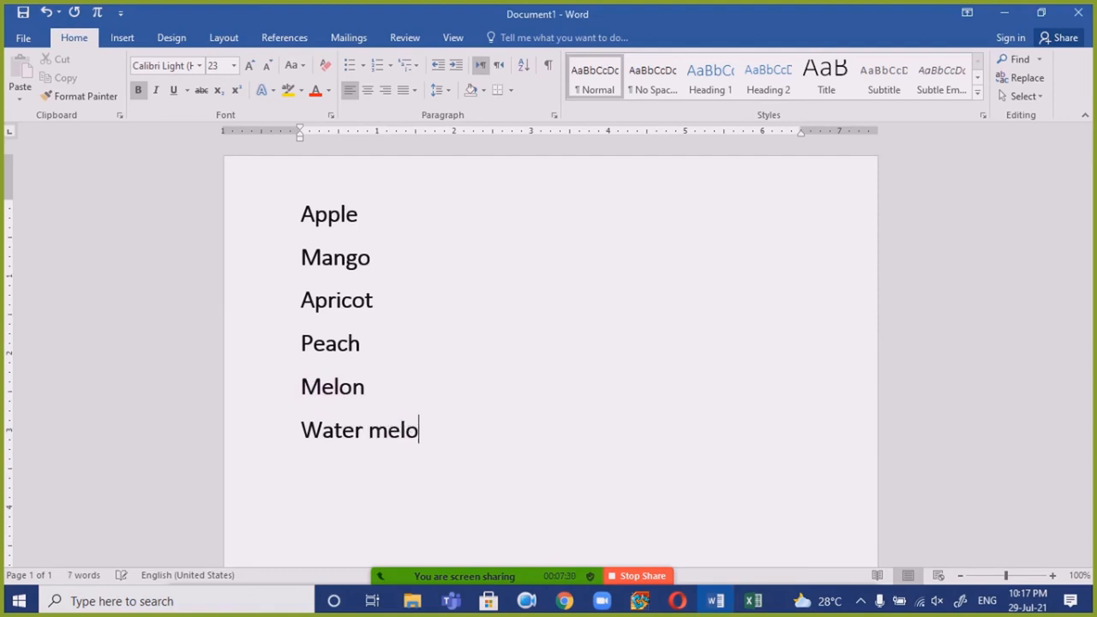
key(Return)
text(Banana)
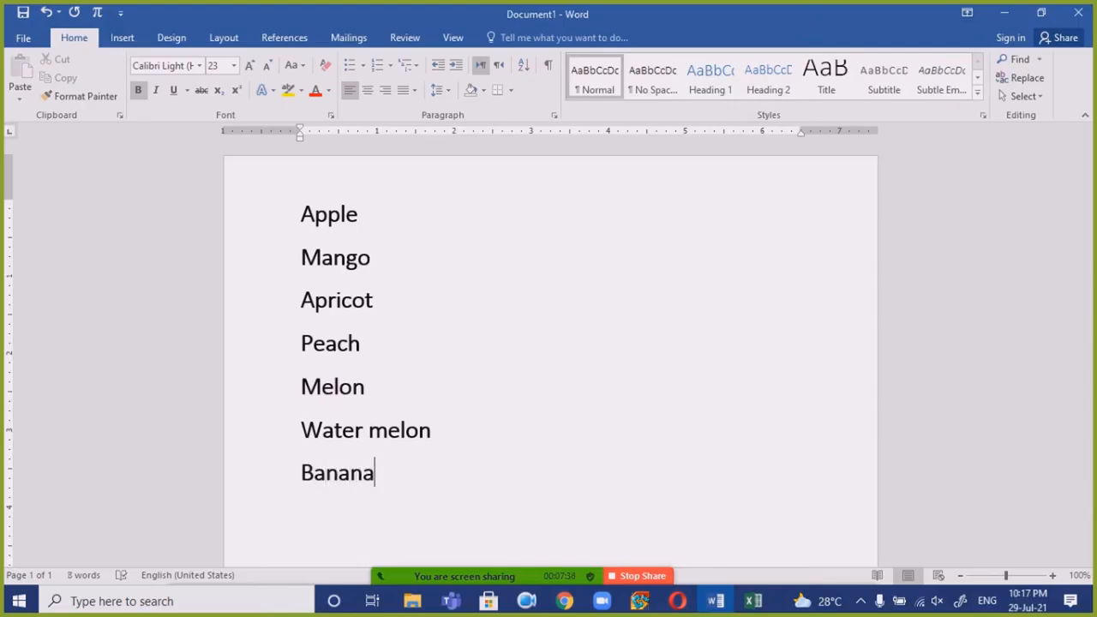
key(Return)
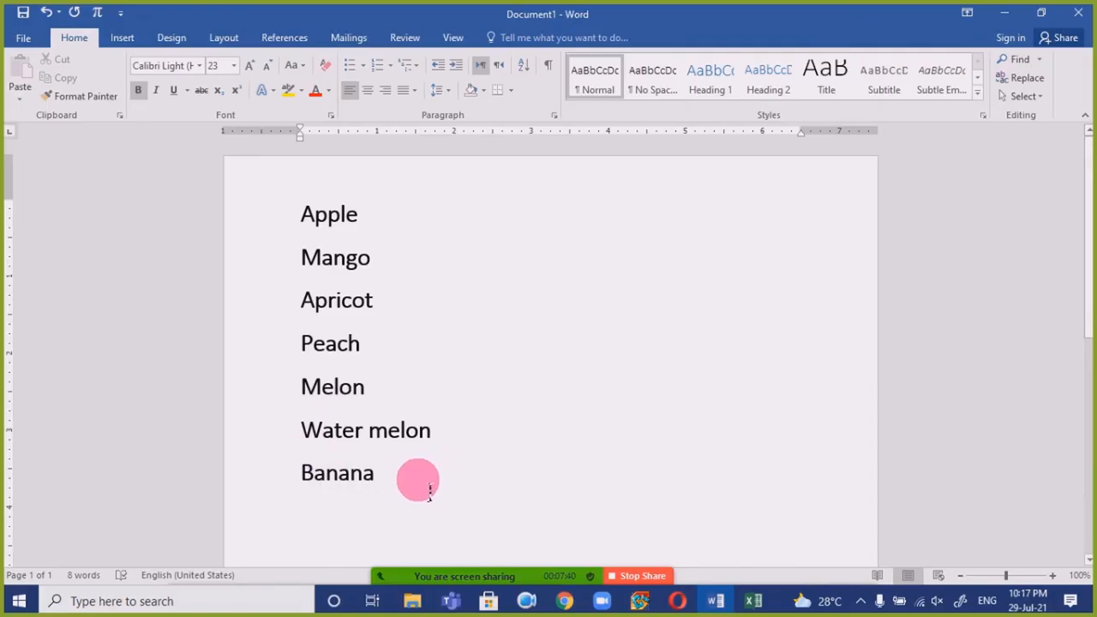
- Apply round bullets to all the fruit lines from Apple to Banana, then deselect the list
drag(399, 490, 265, 171)
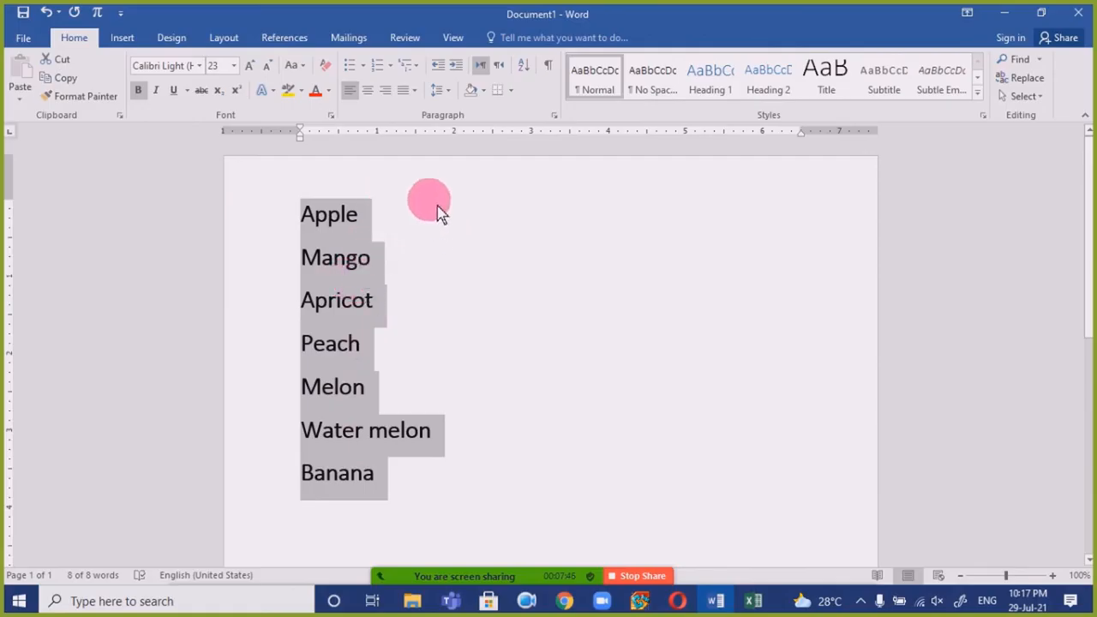
click(351, 67)
click(439, 396)
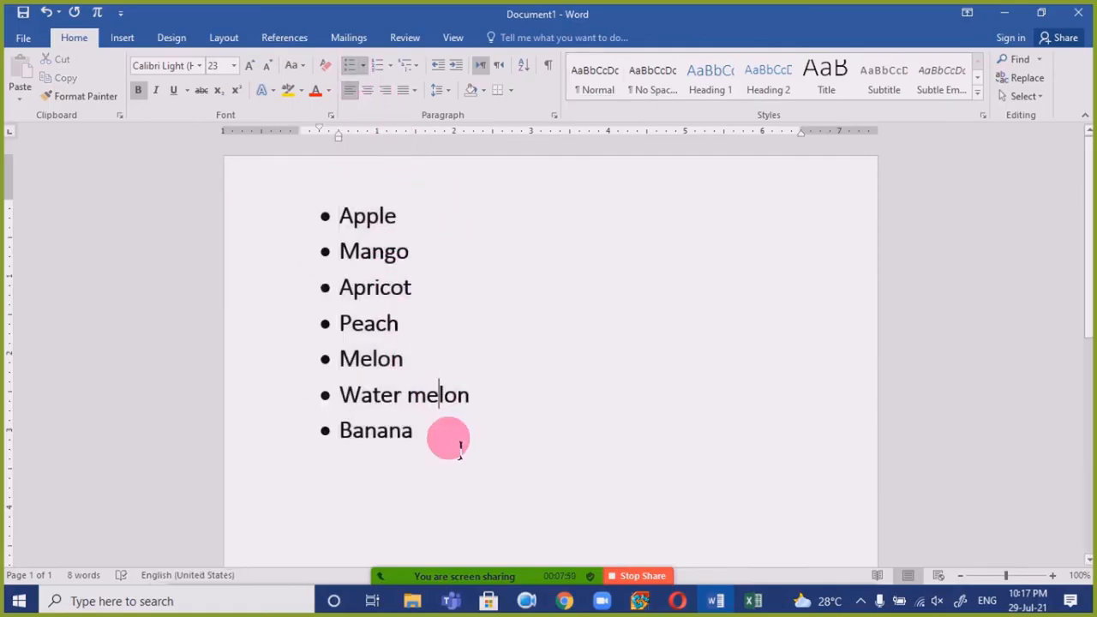
- Change the bullets of all the fruit lines from Apple to Banana to the flag symbol, then deselect the list
drag(463, 485, 325, 215)
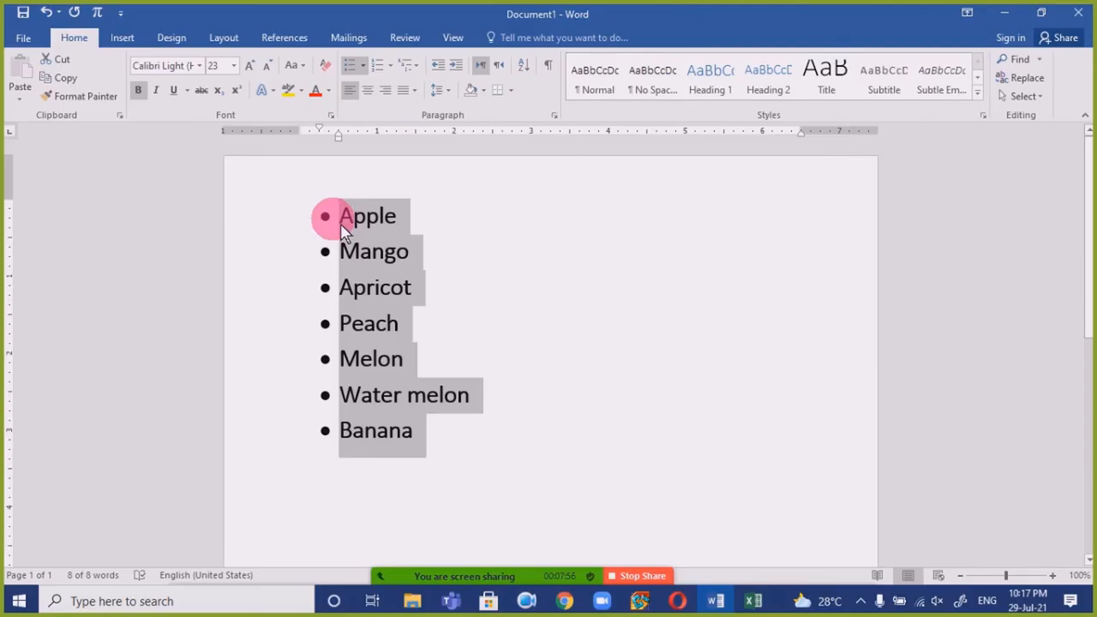
click(369, 65)
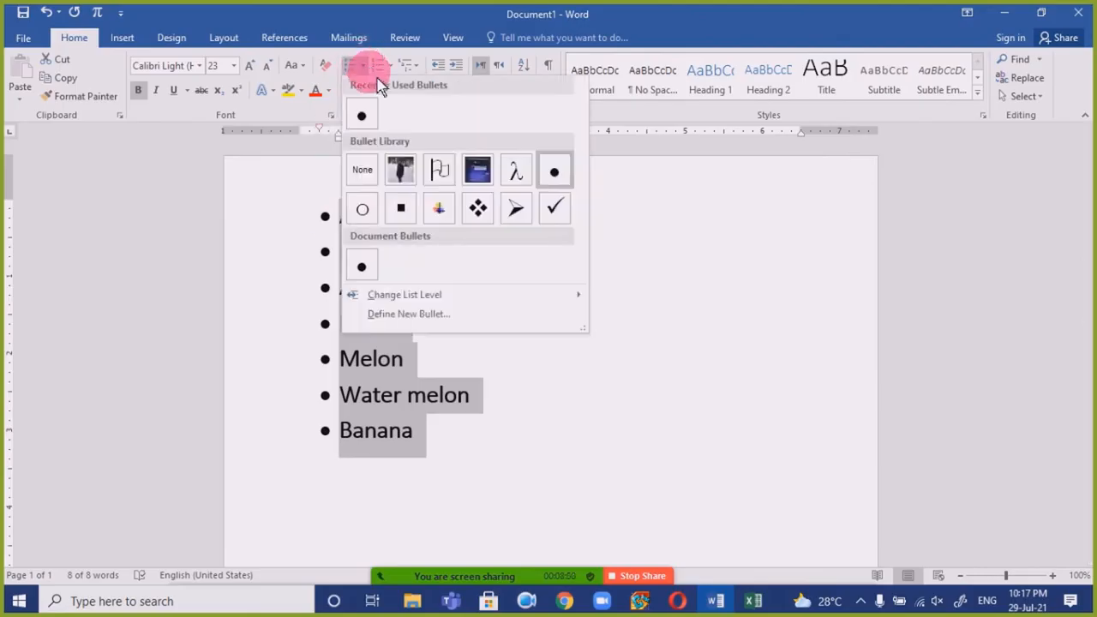
click(447, 174)
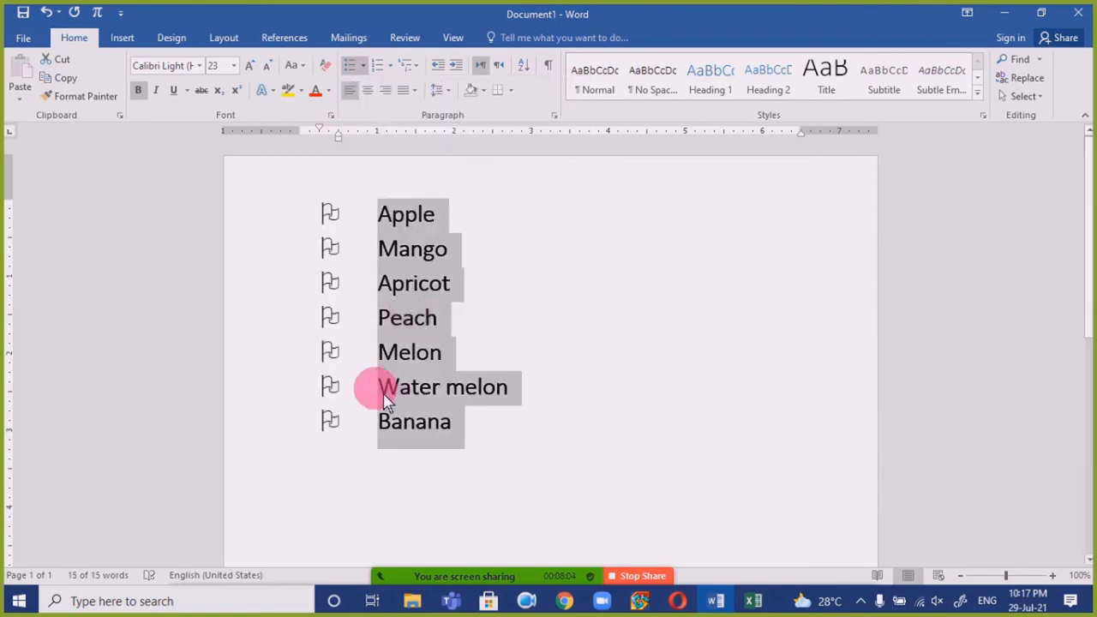
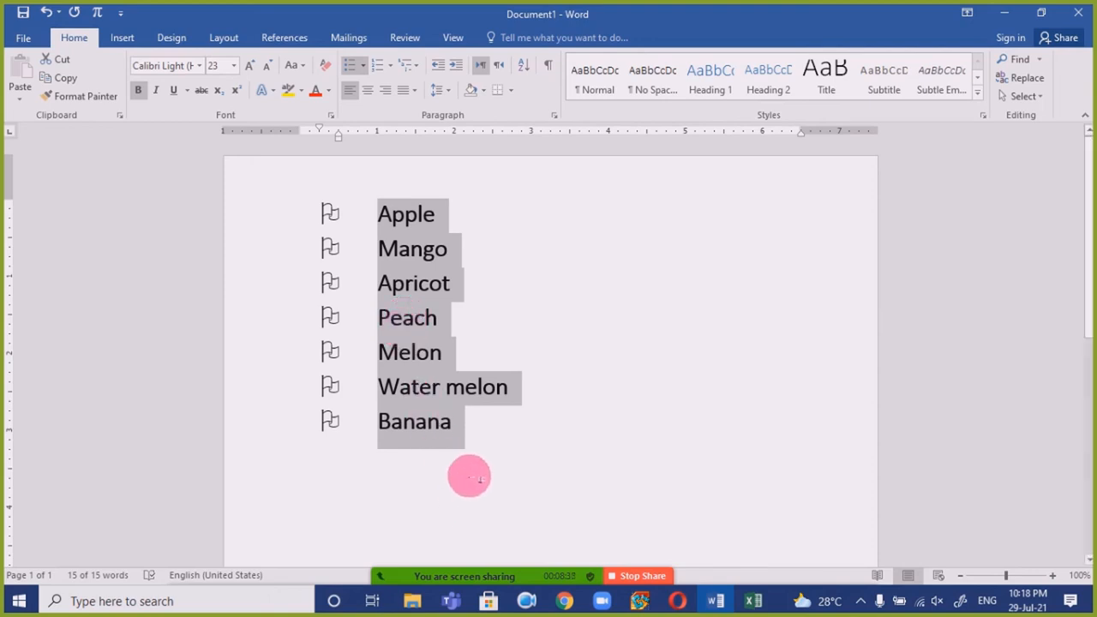
click(501, 455)
- Define the Wingdings bomb symbol, character code 77, as the new bullet for all the fruit lines, then deselect the list
drag(504, 439, 209, 141)
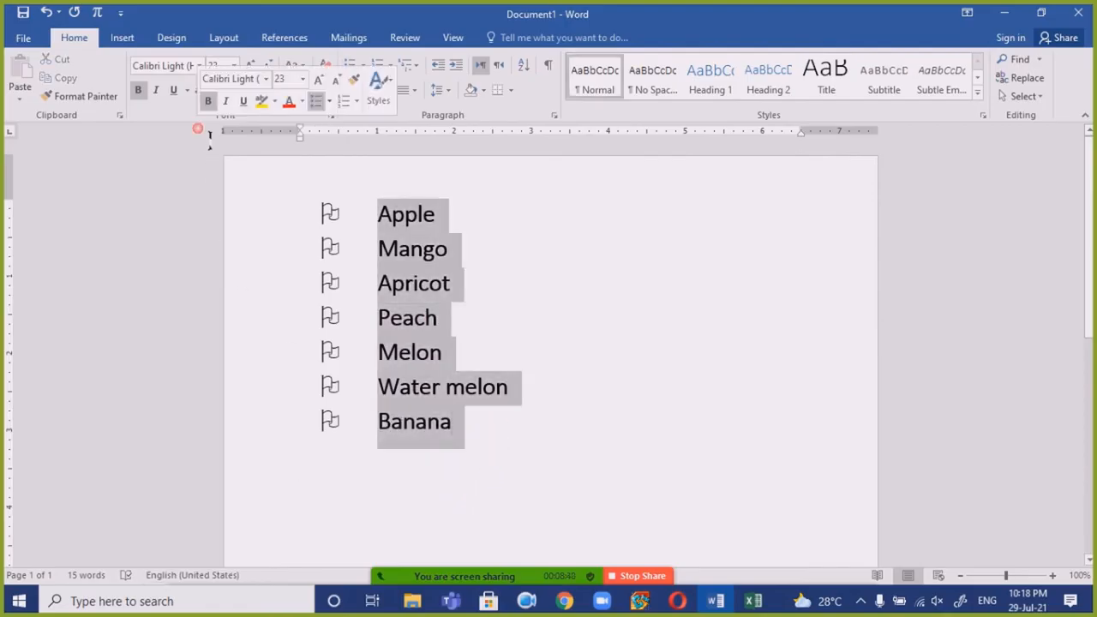
click(363, 65)
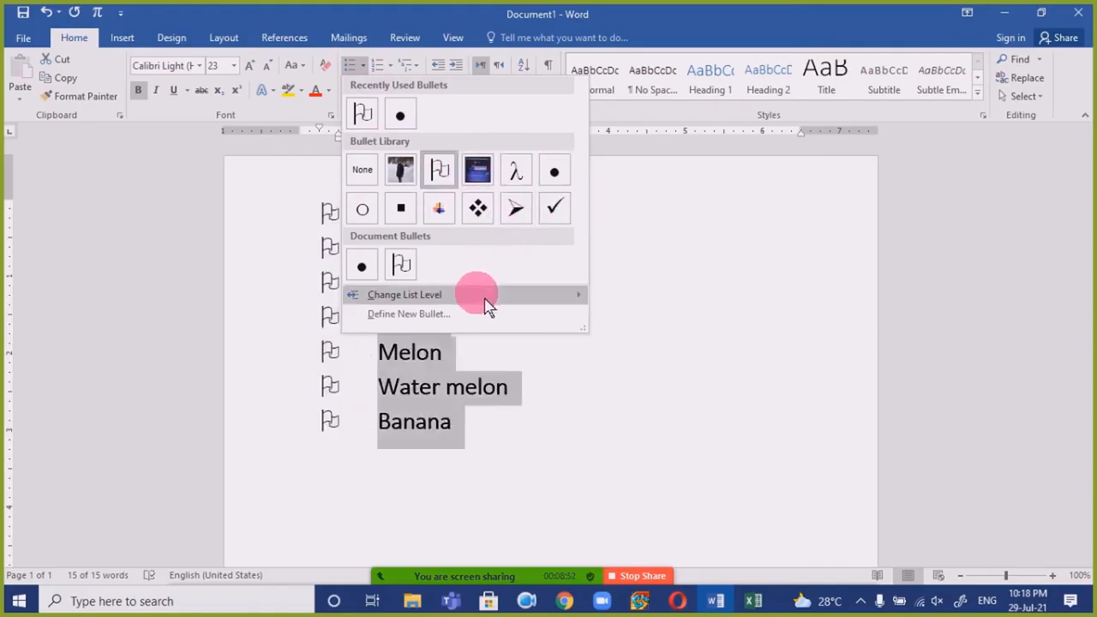
click(446, 324)
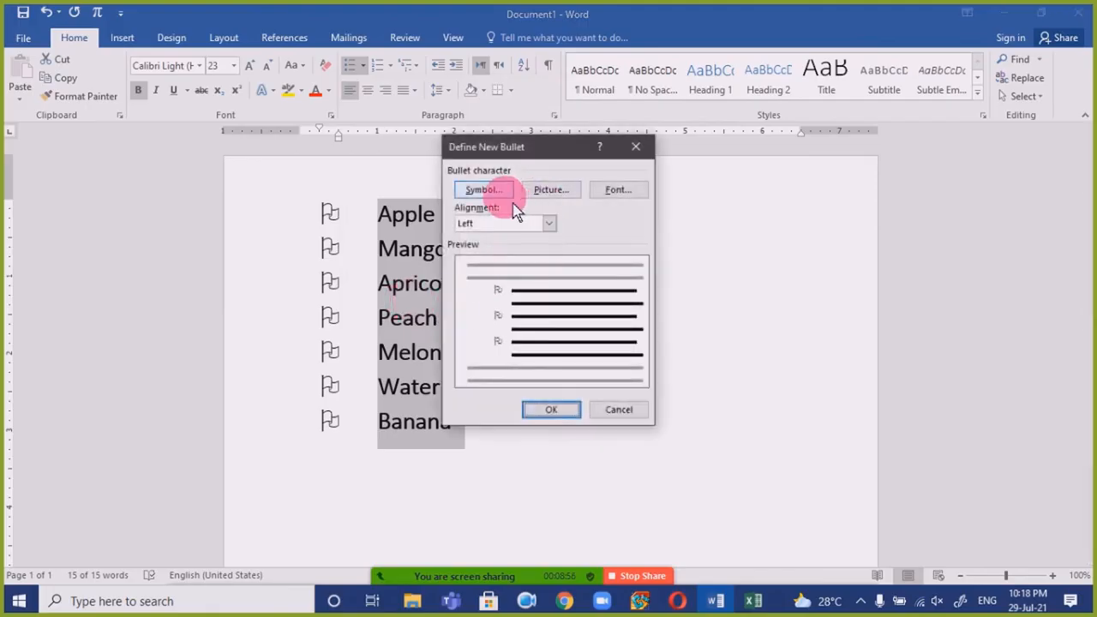
drag(537, 157, 613, 193)
click(572, 227)
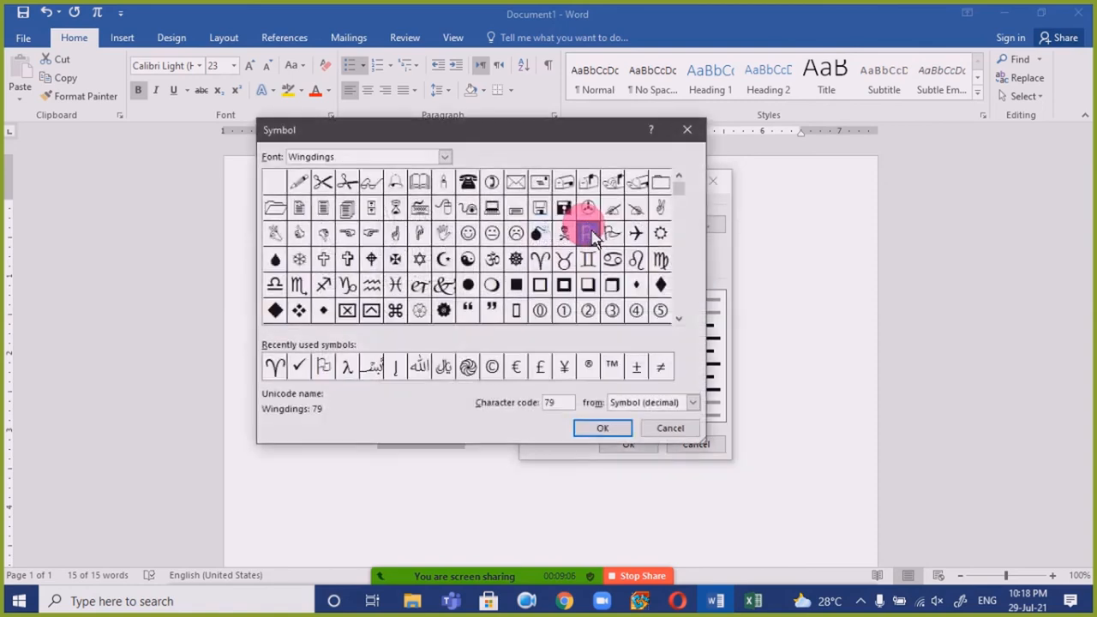
click(536, 233)
click(628, 435)
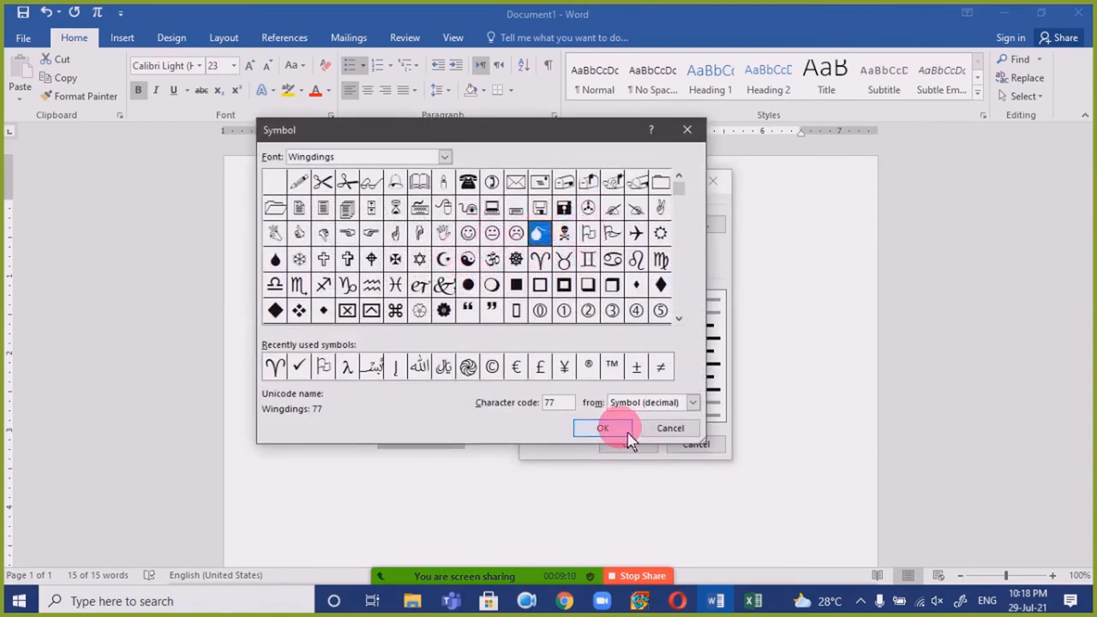
click(649, 445)
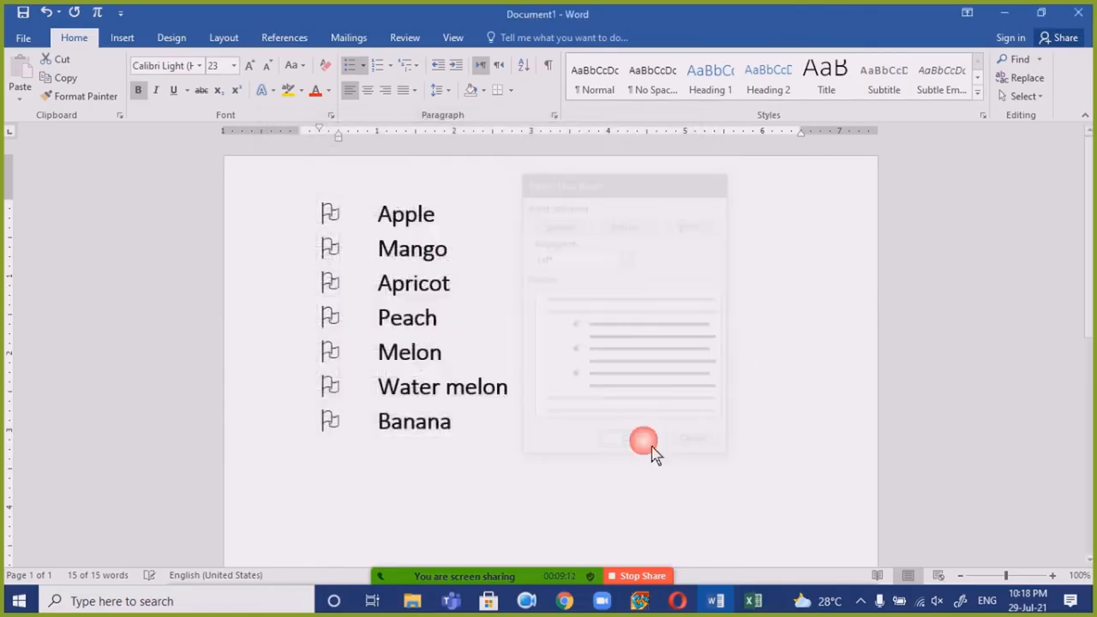
click(473, 418)
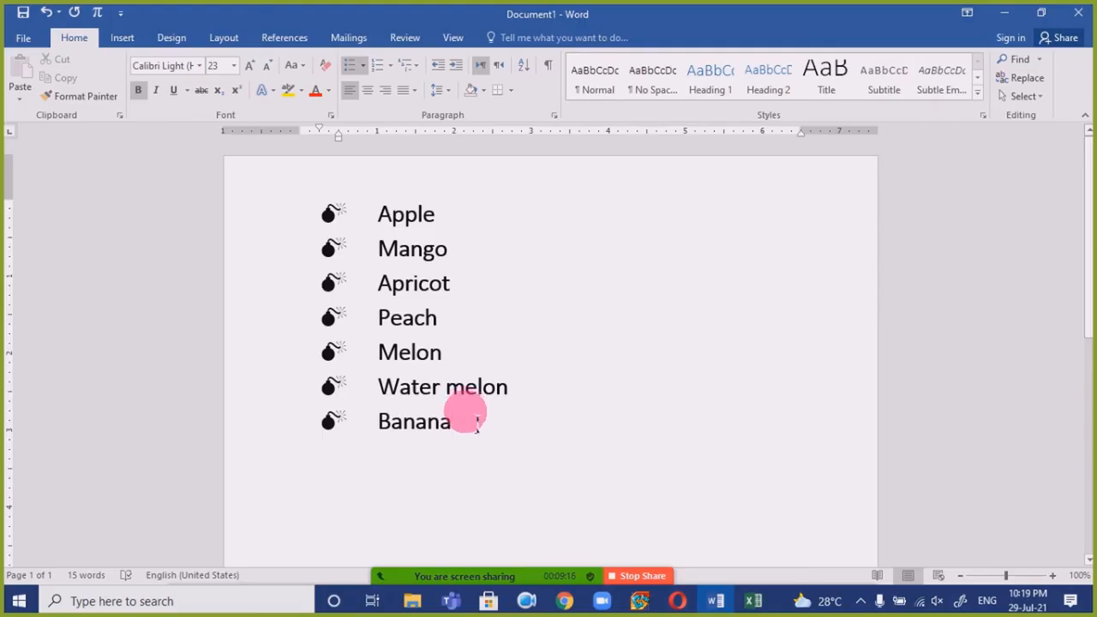
- Define the Wingdings Windows logo, character code 255, as the bullet for all the fruit lines and add an empty bulleted line below Banana
drag(490, 448, 257, 183)
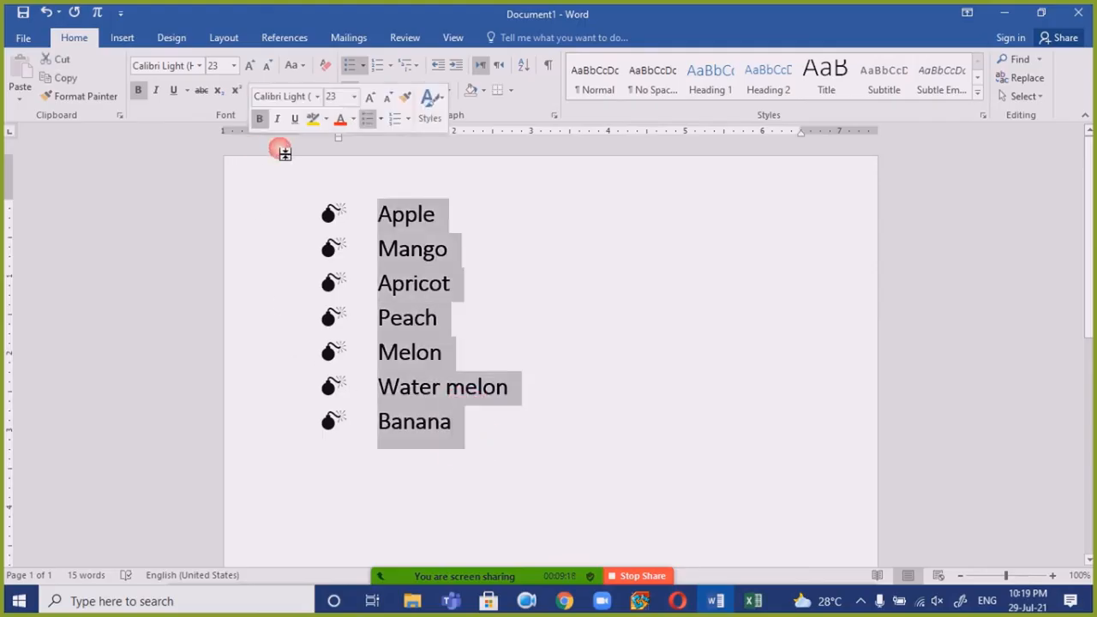
click(363, 67)
click(424, 354)
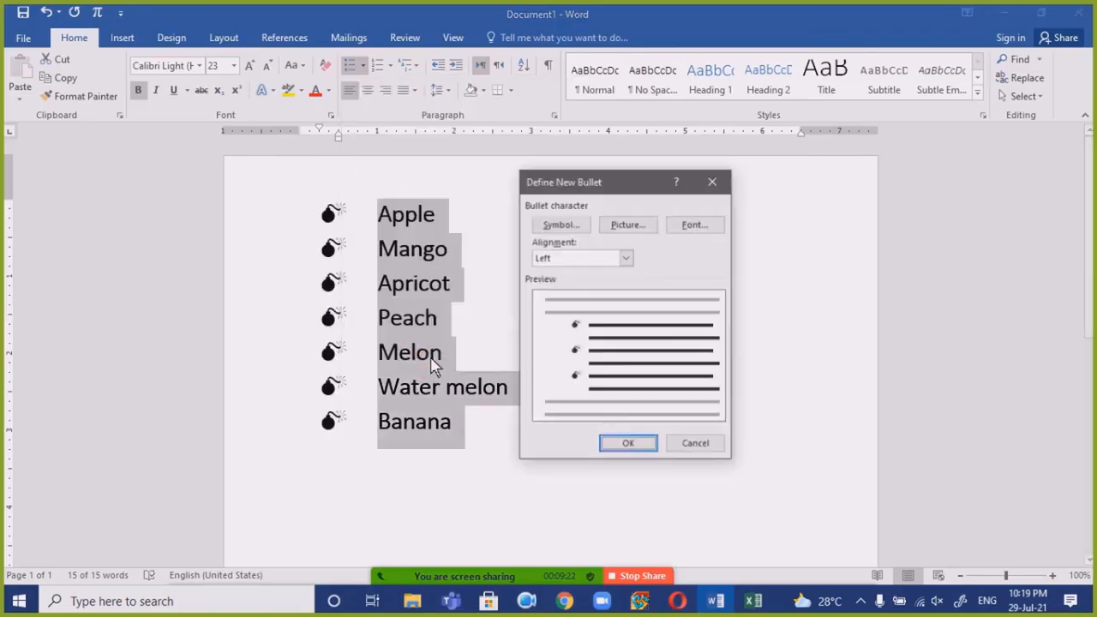
click(561, 225)
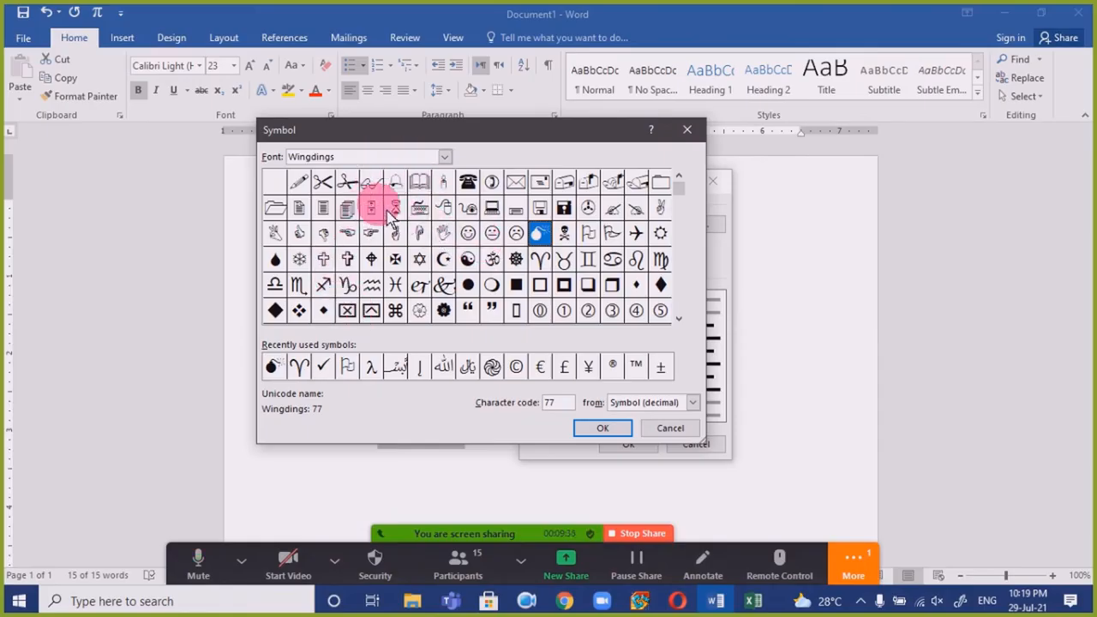
scroll(690, 323, down, 4)
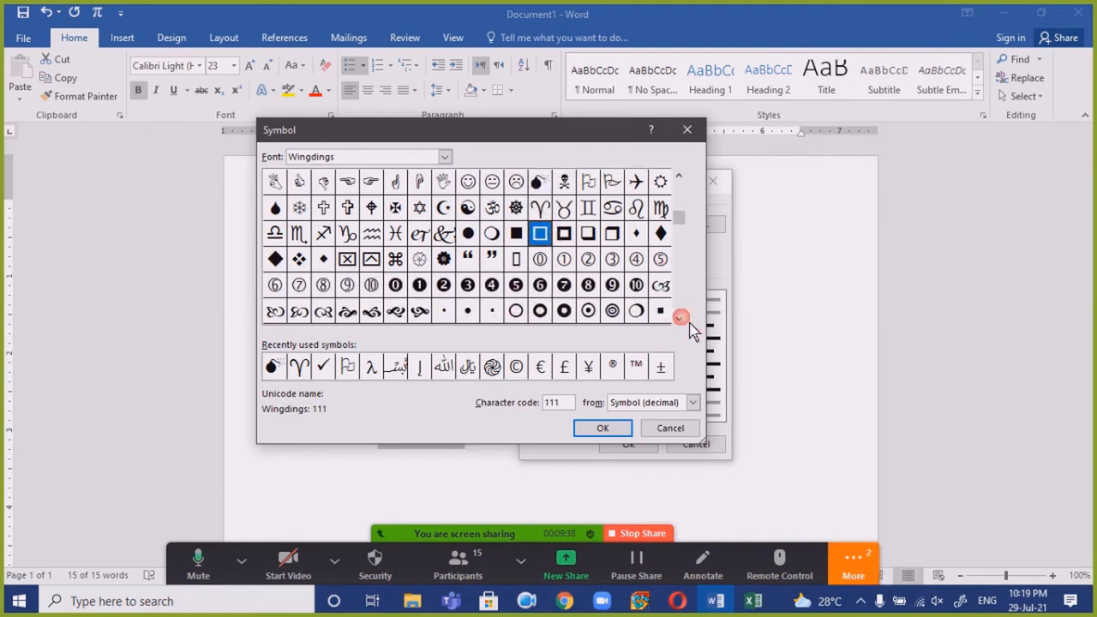
scroll(692, 331, down, 4)
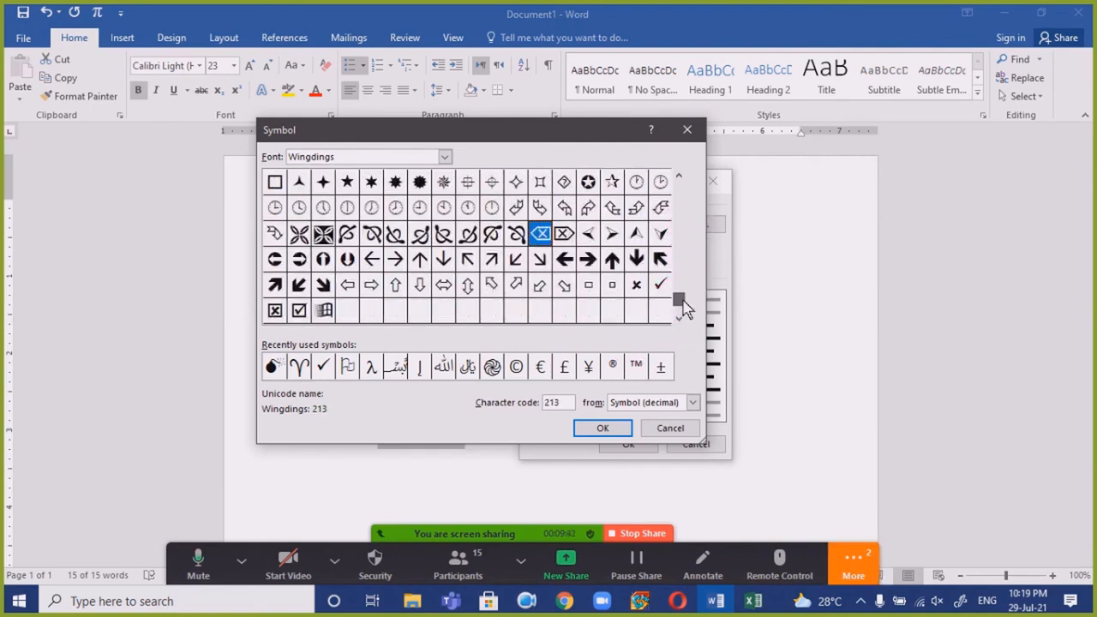
click(323, 310)
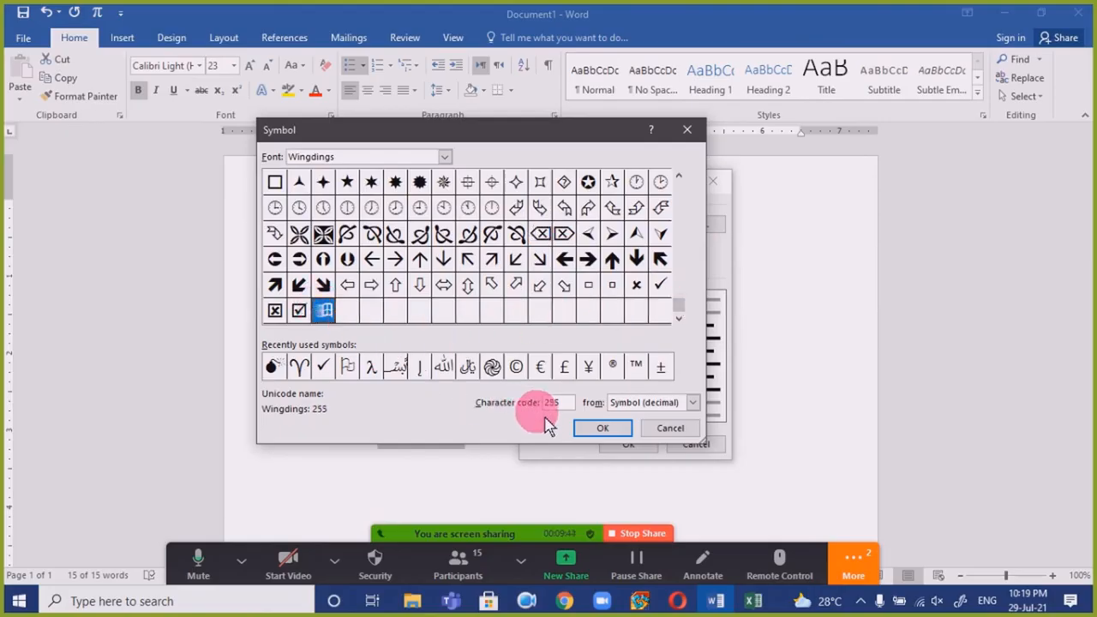
click(599, 429)
click(630, 443)
click(518, 435)
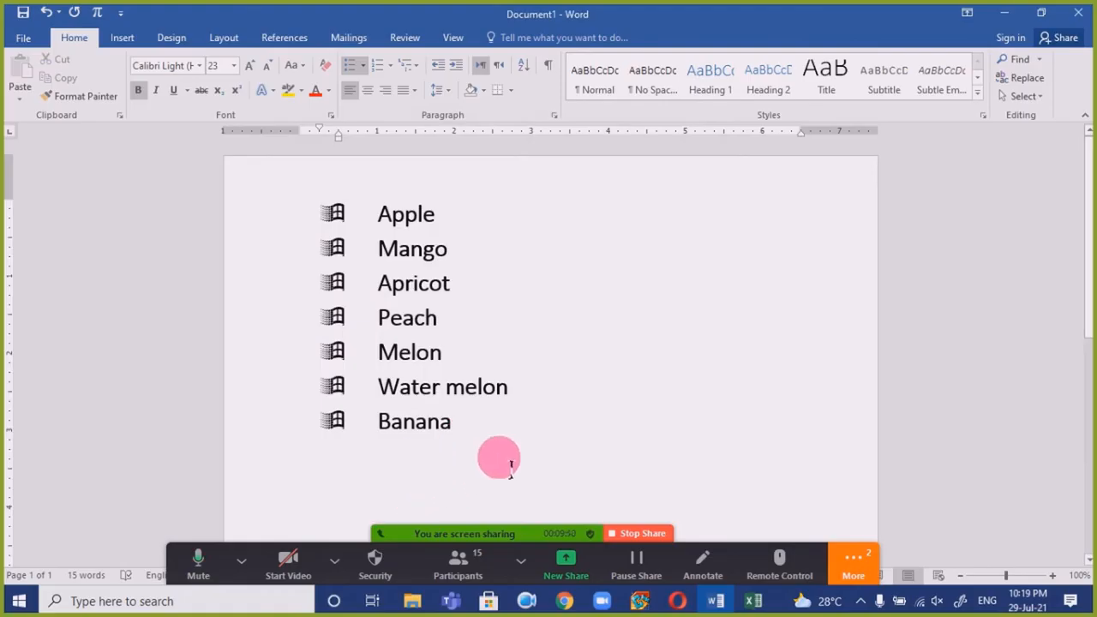
key(Return)
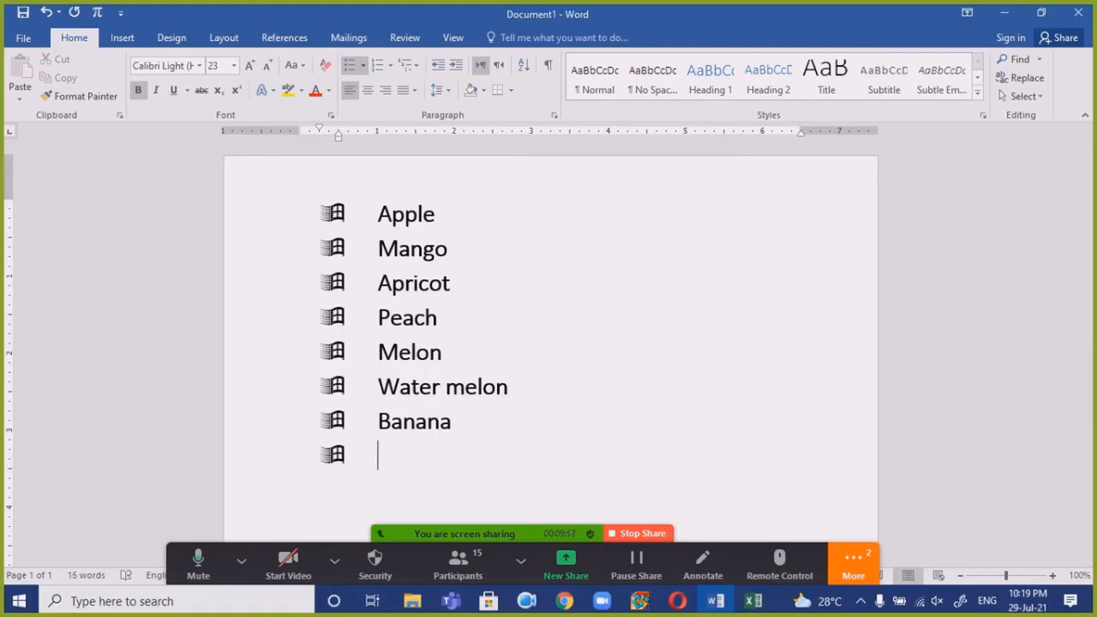
- Open the Zoom meeting chat, move it clear of the fruit list, read the participants' bullet questions, and minimize it
click(853, 564)
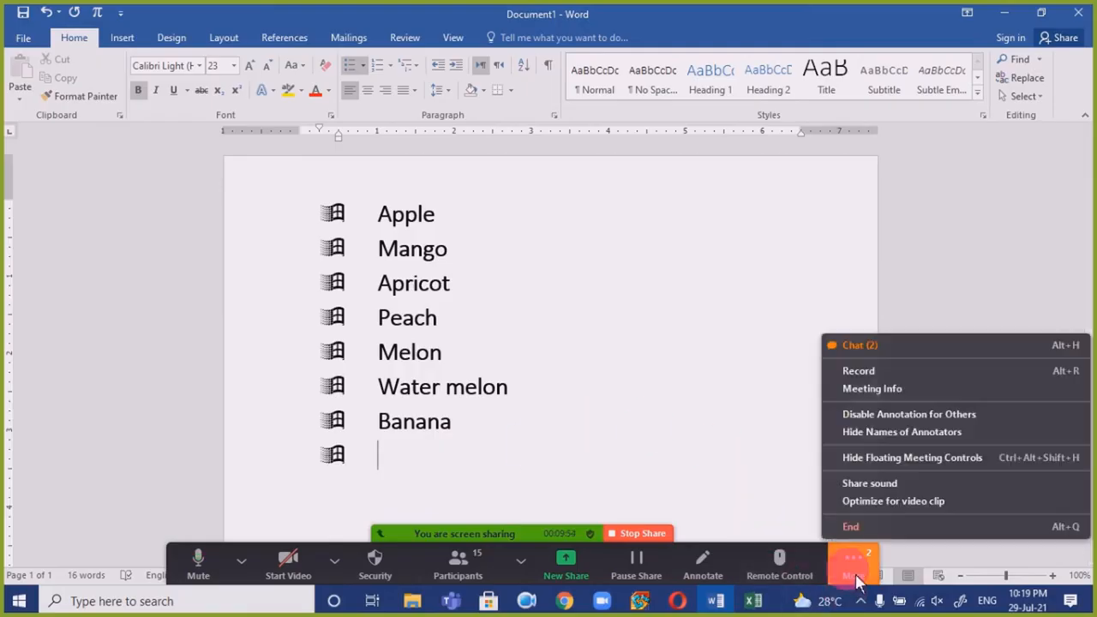
click(897, 352)
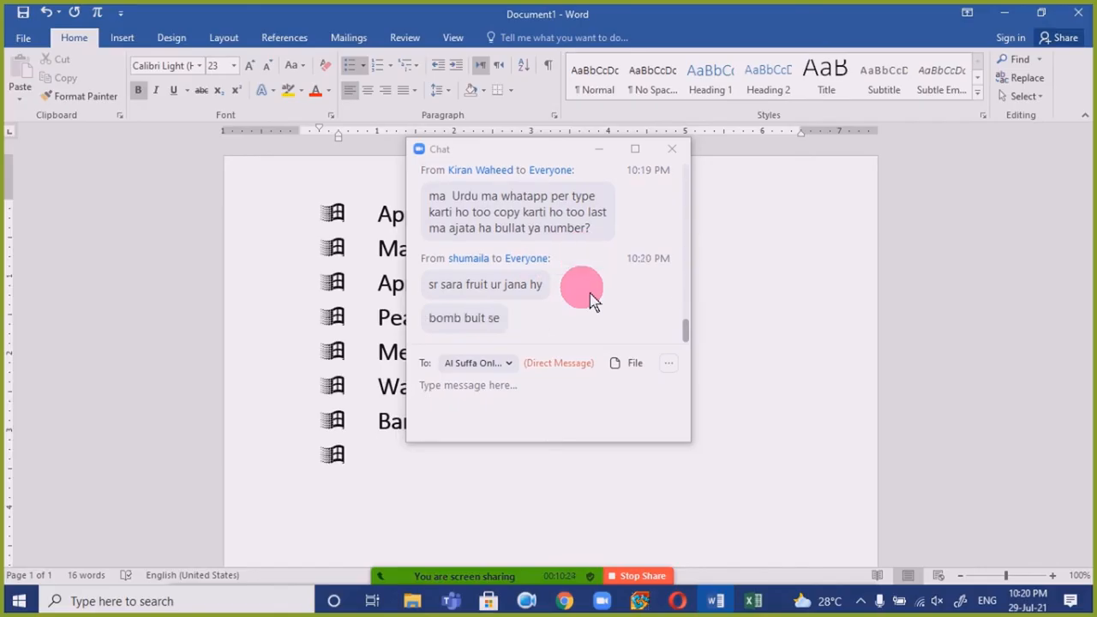
click(502, 146)
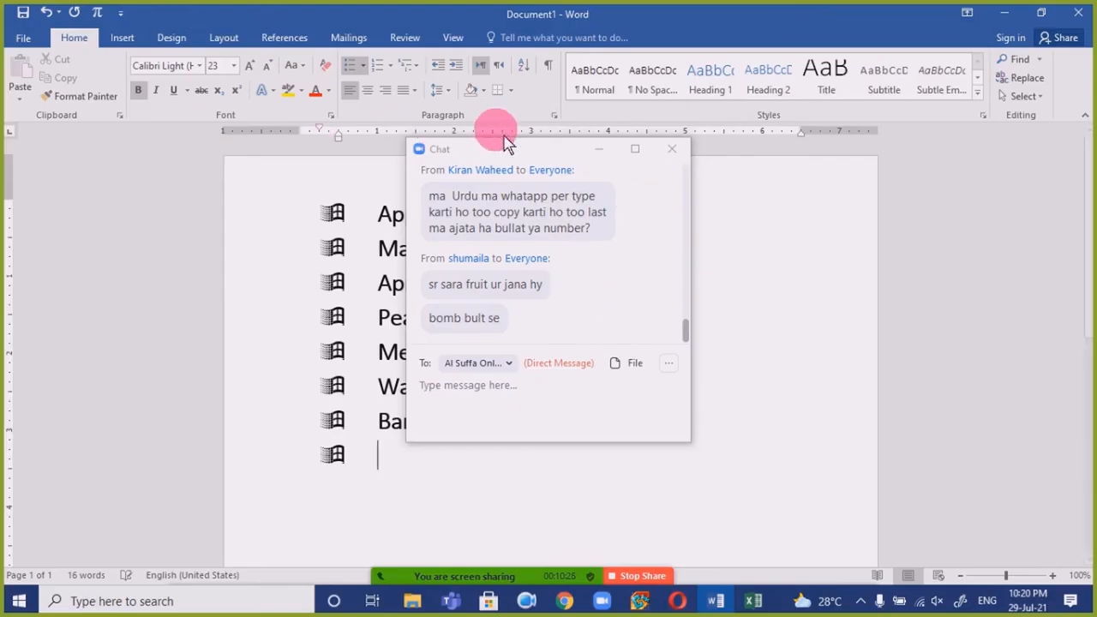
drag(502, 159, 712, 188)
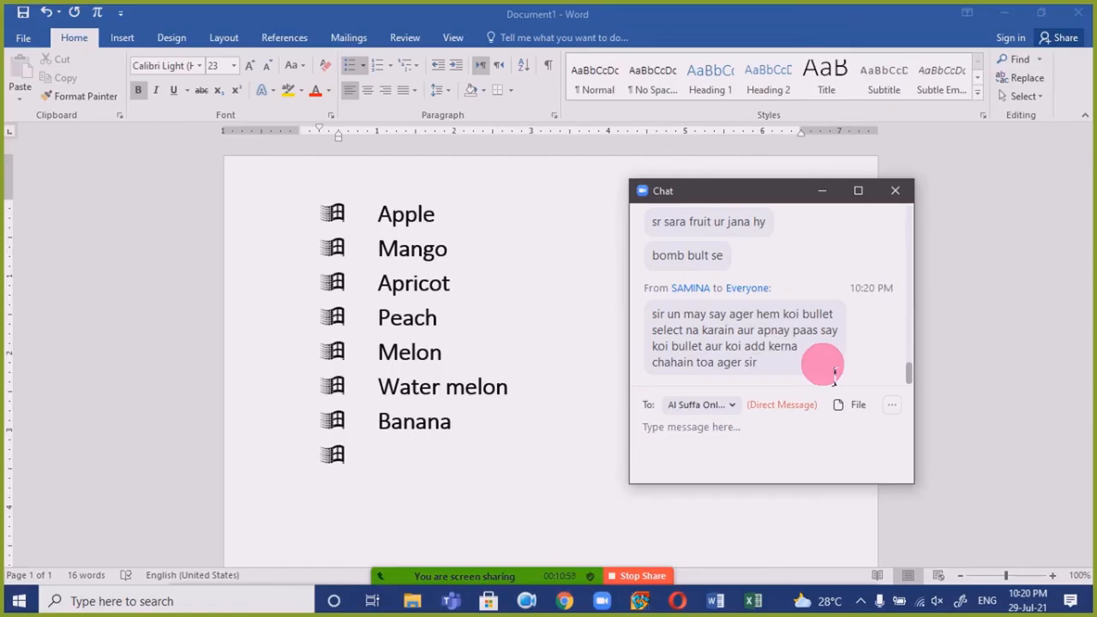
click(824, 192)
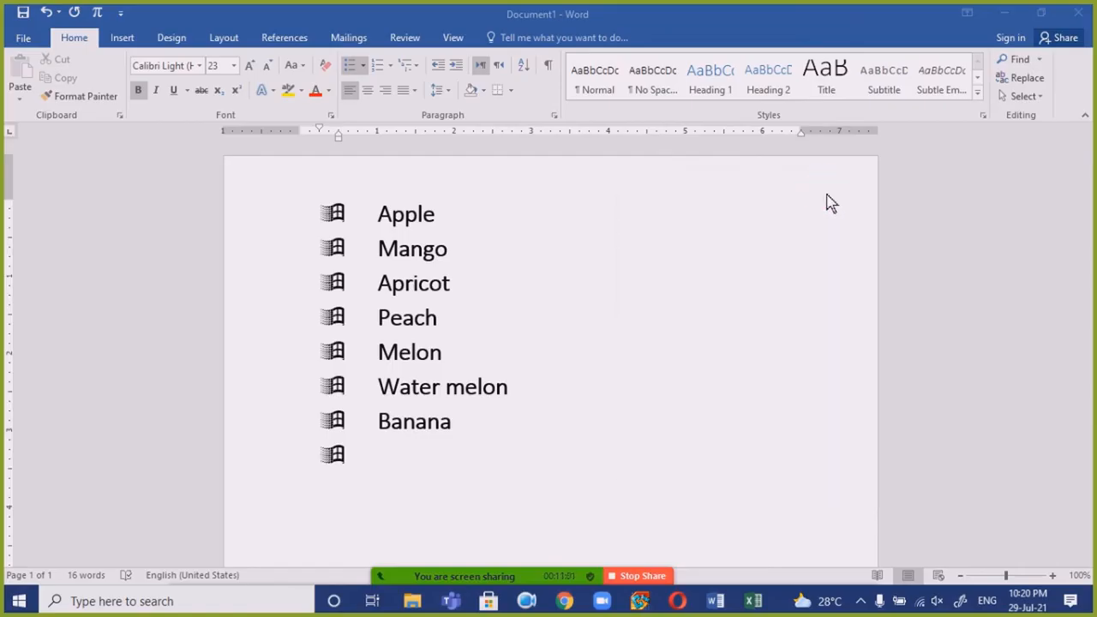
- Reopen the Zoom meeting chat to read the participants' newest replies, then minimize it again
click(366, 471)
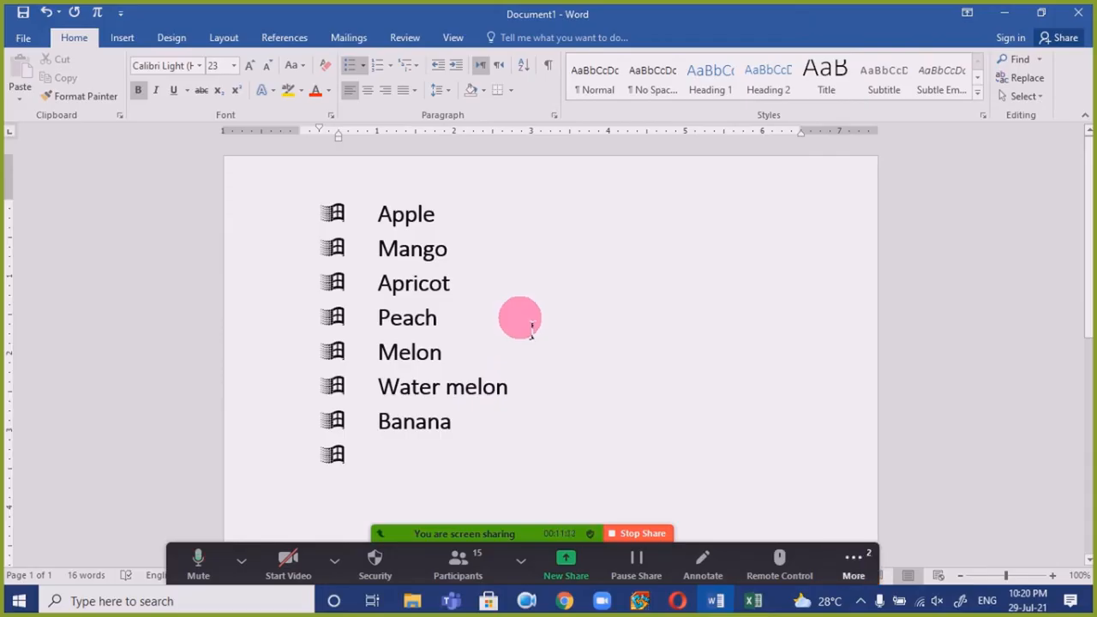
click(853, 566)
click(893, 351)
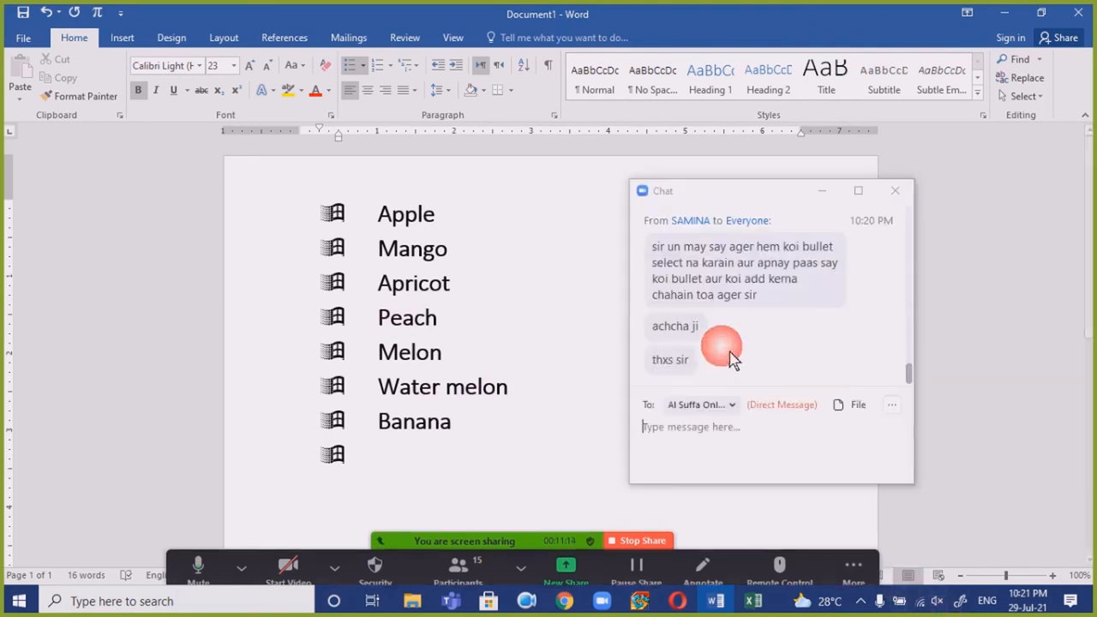
click(829, 198)
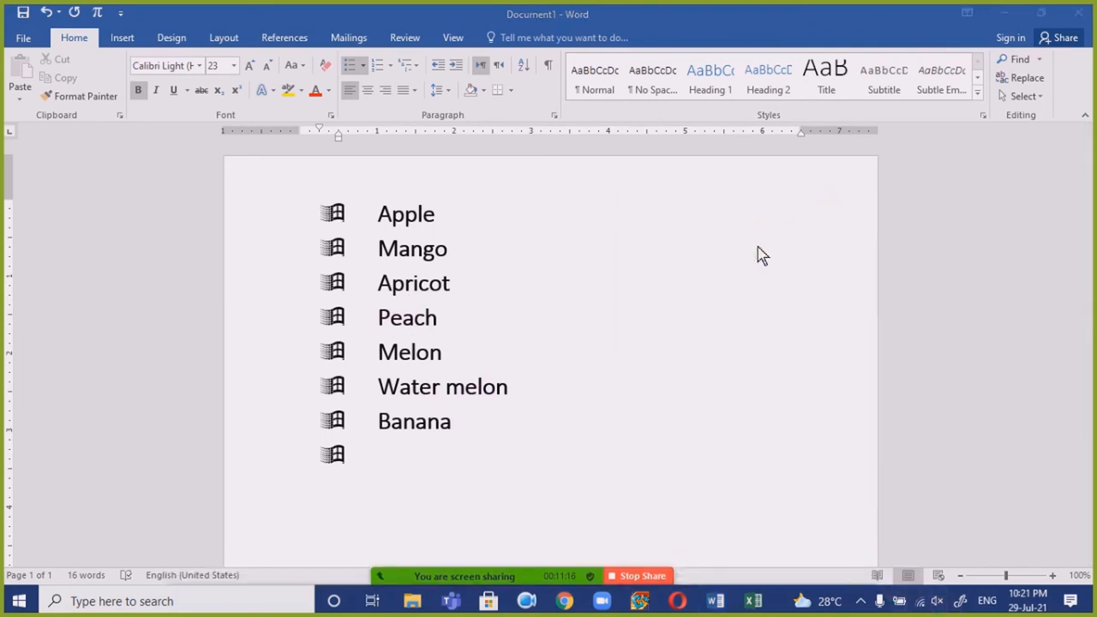
- Add Pineapple as the last bulleted item below Banana and end the bulleted list after it
click(355, 469)
click(386, 479)
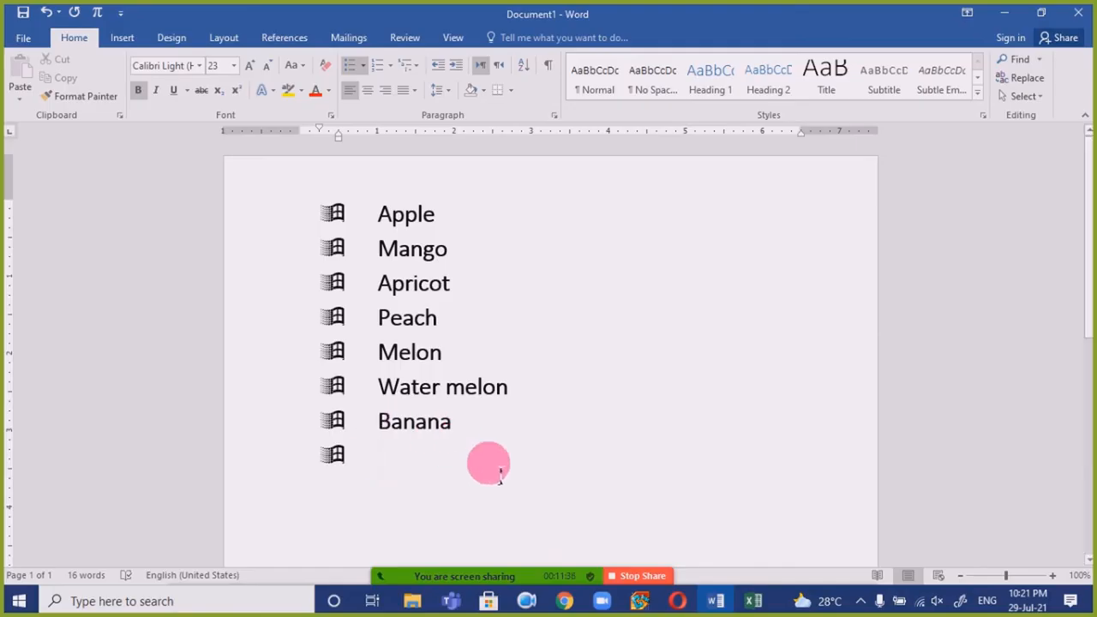
text(Pinea)
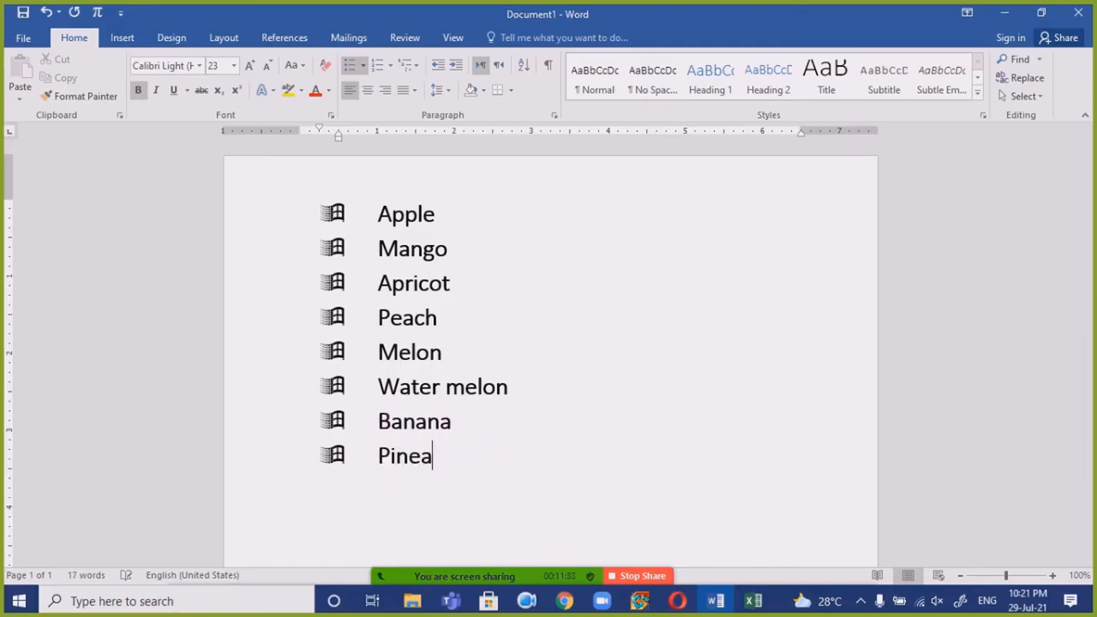
text(pple)
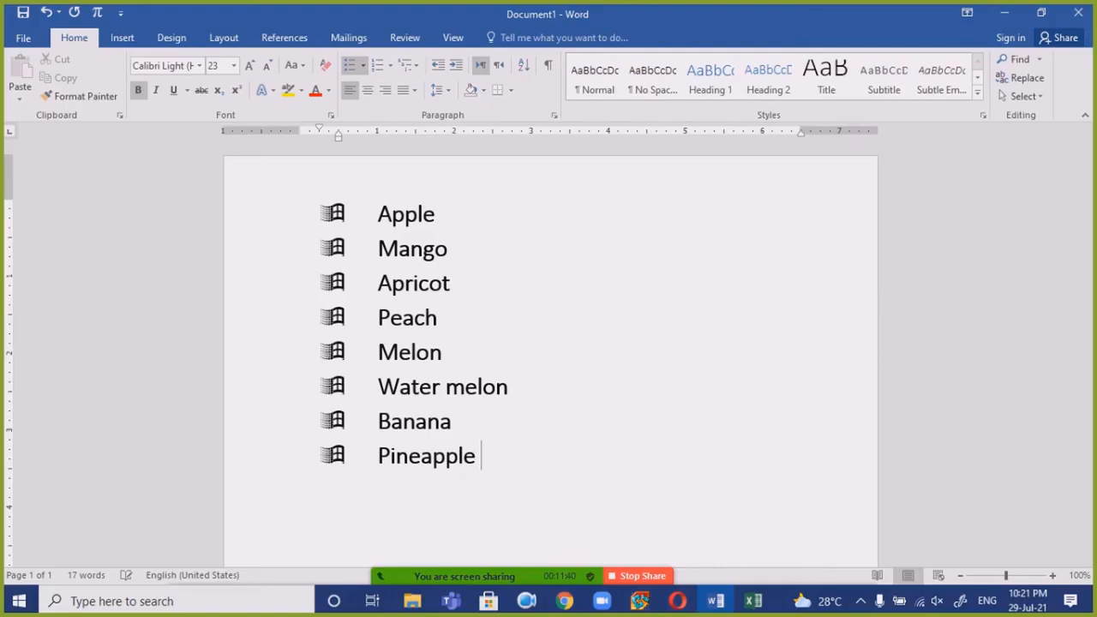
key(Return)
key(Return)
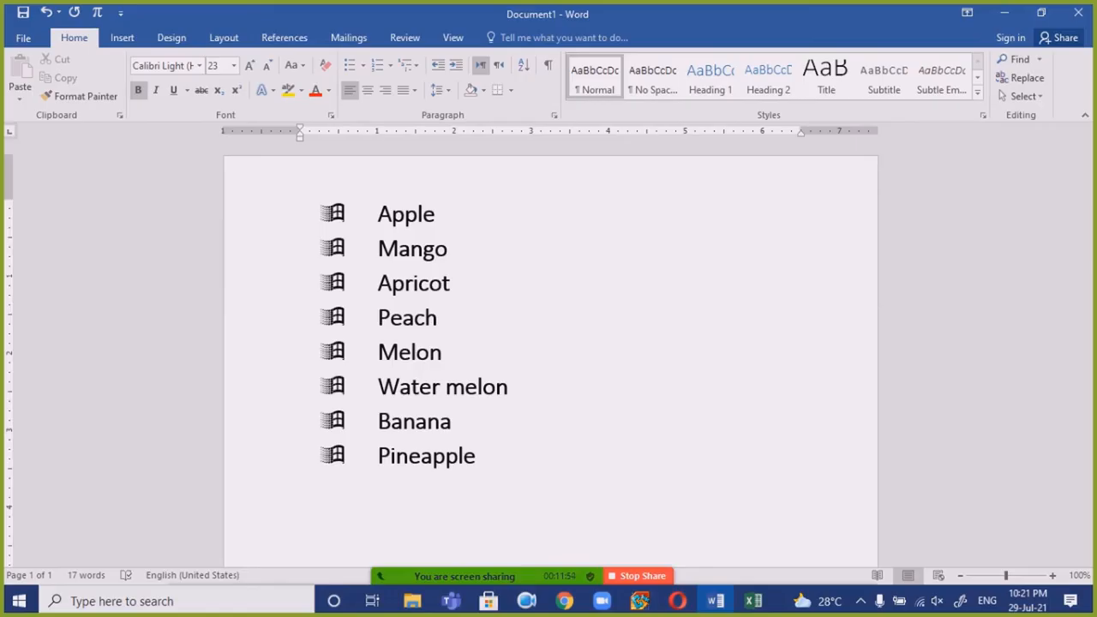
- Resume the bulleted list below Pineapple with a new item reading "Dsk shdlkshksjhksjhdksdj sdkjshdjhs"
key(BackSpace)
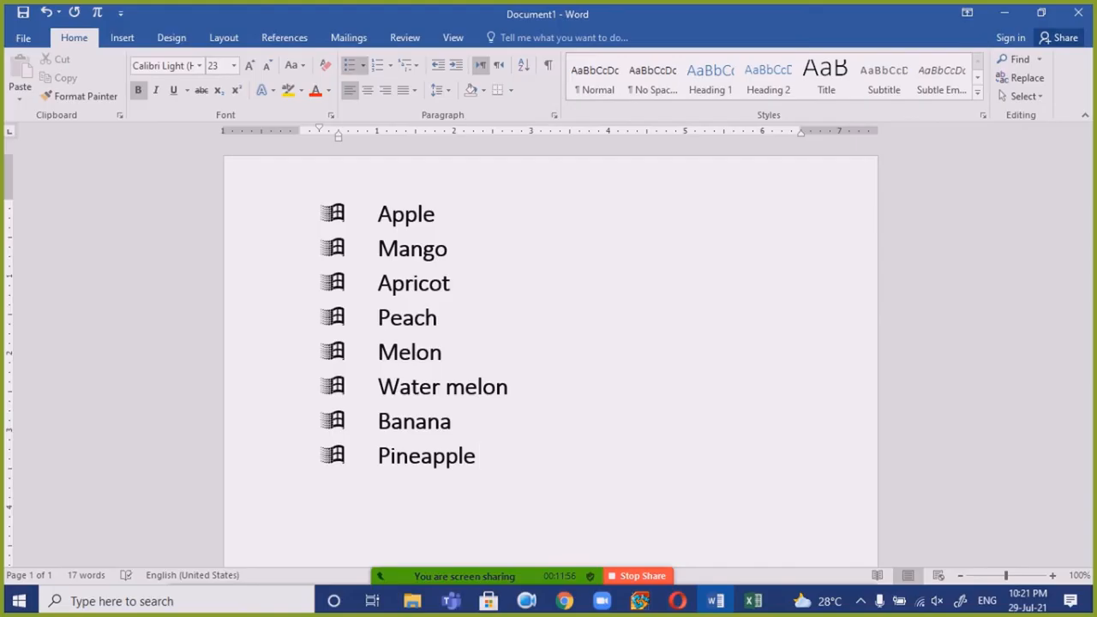
key(Return)
text(Dsk shdlkshksj)
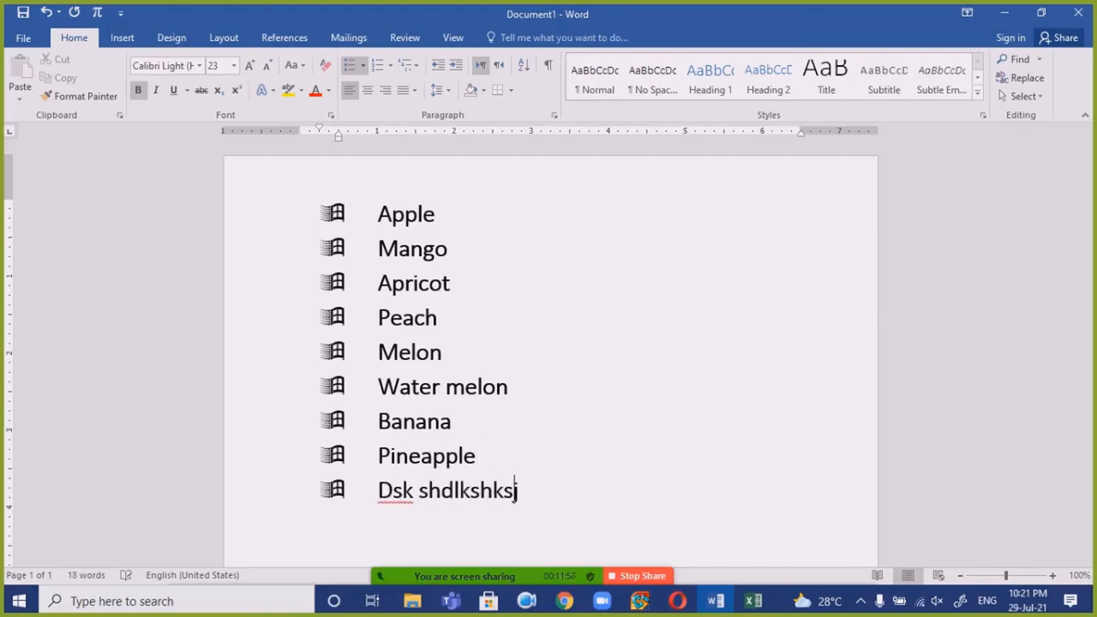
text(hksjhdksdj sdkjshdjhs)
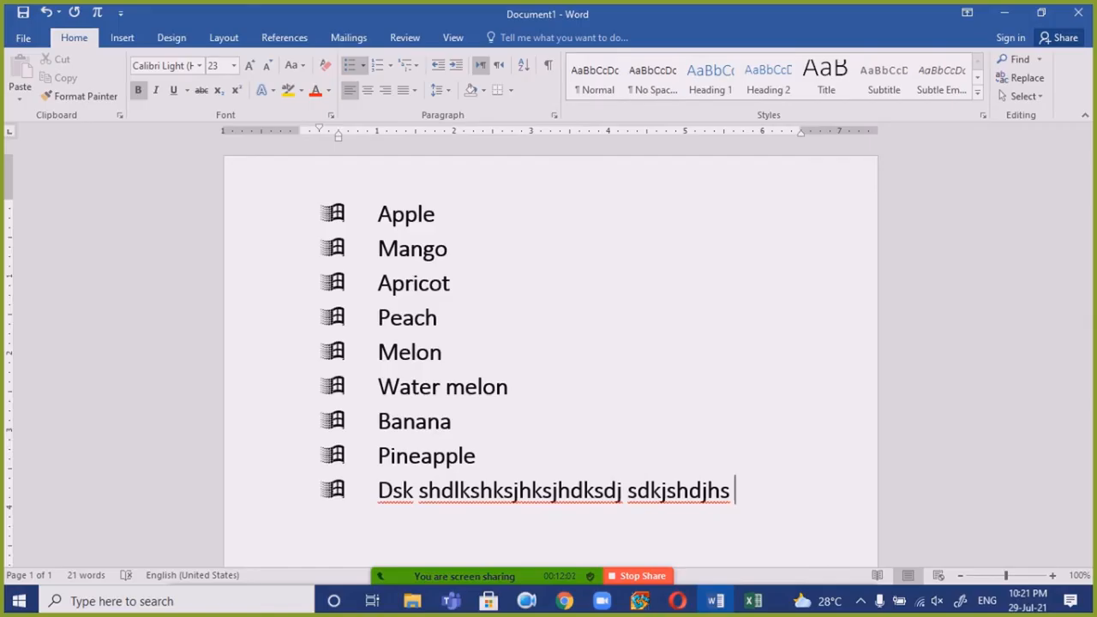
scroll(592, 390, down, 3)
scroll(595, 377, down, 2)
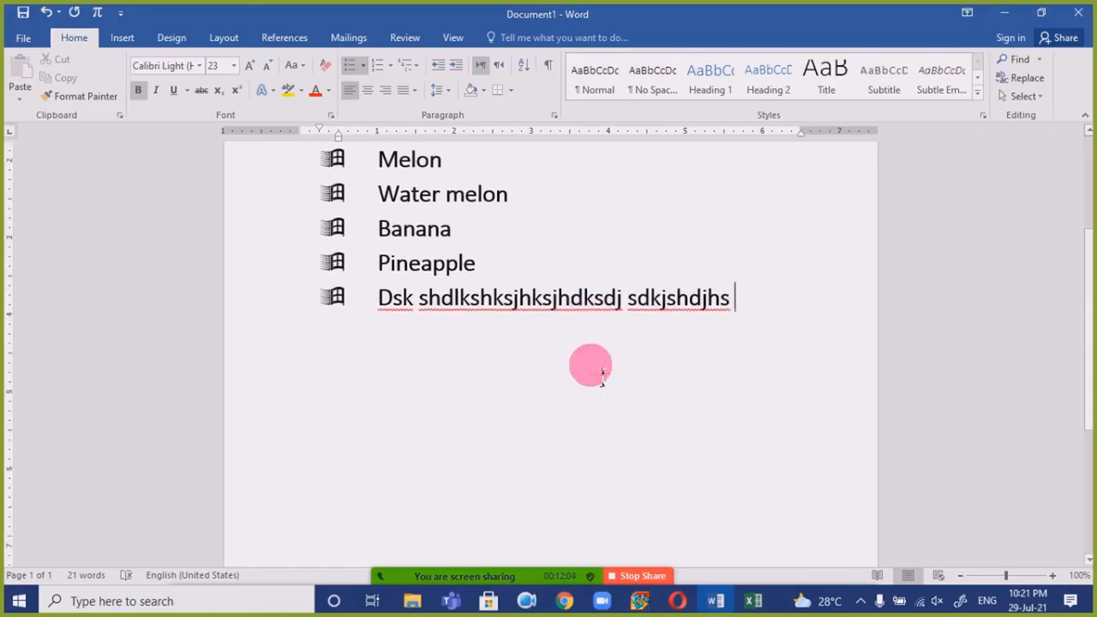
- Extend the last bulleted item with "s dsjdhkjsd jsh dkjs js hskljshdhsld sh ds hdlsjhdsh dshds hdsjhdshds sjhdlksh" and start a new bullet
text(s dsjdhkjsd jsh dkjs js hs)
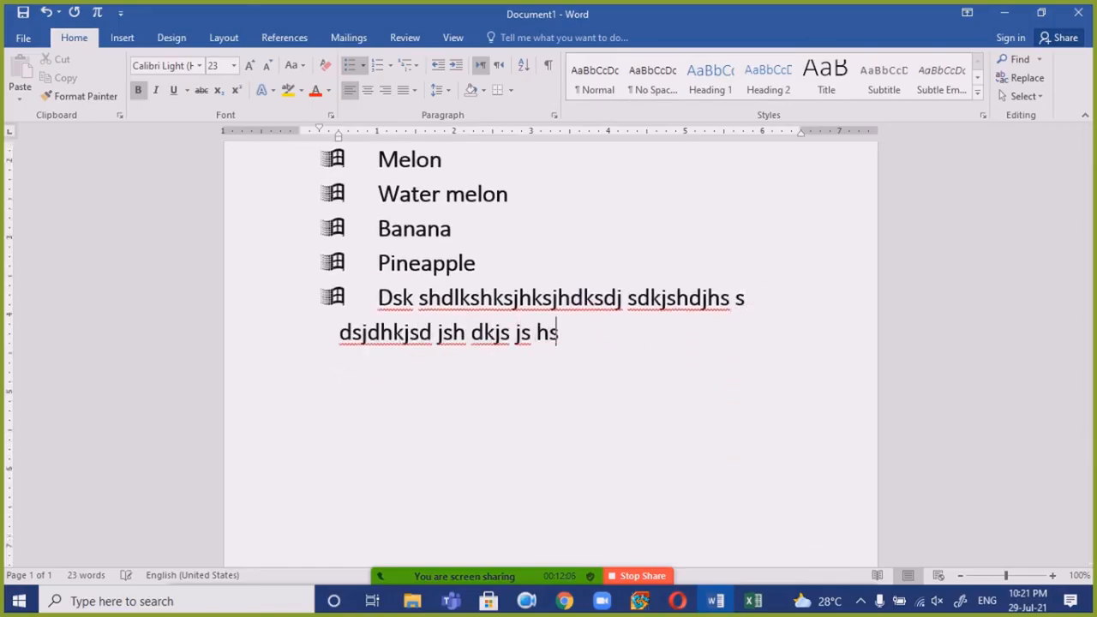
text(kljshdhsld sh ds hdlsjhdsh ds)
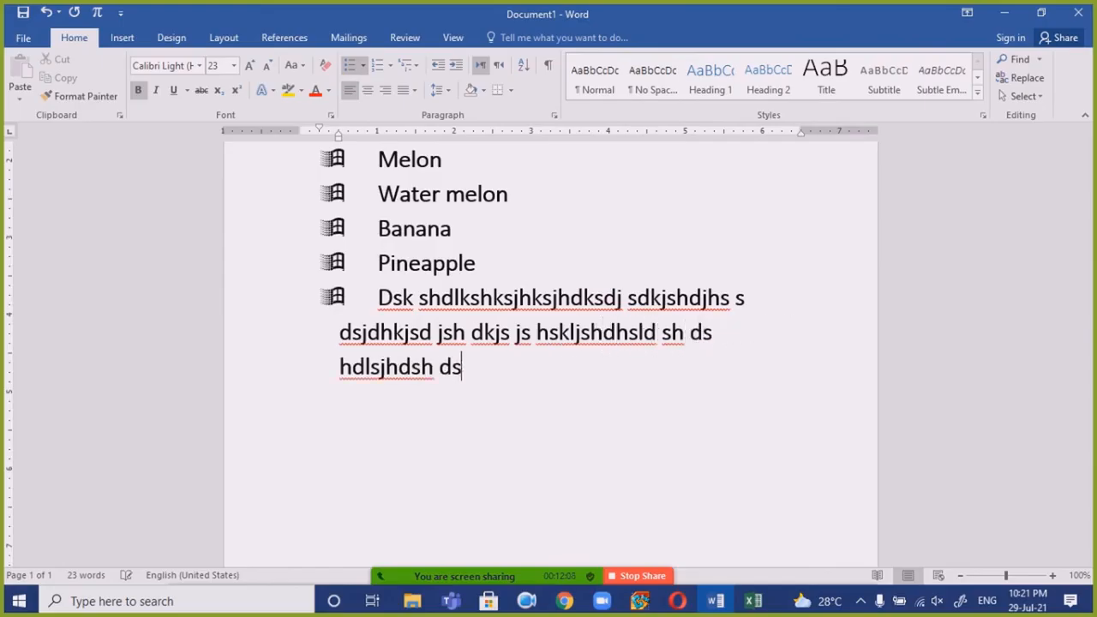
text(hds hdsjhdshds sjhdlksh)
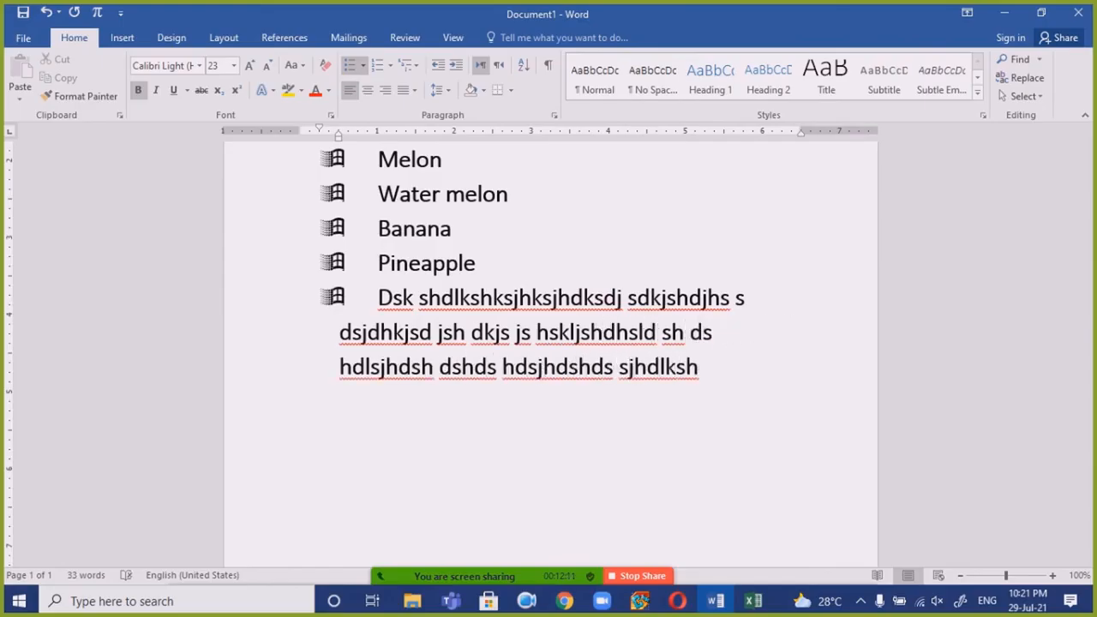
key(Return)
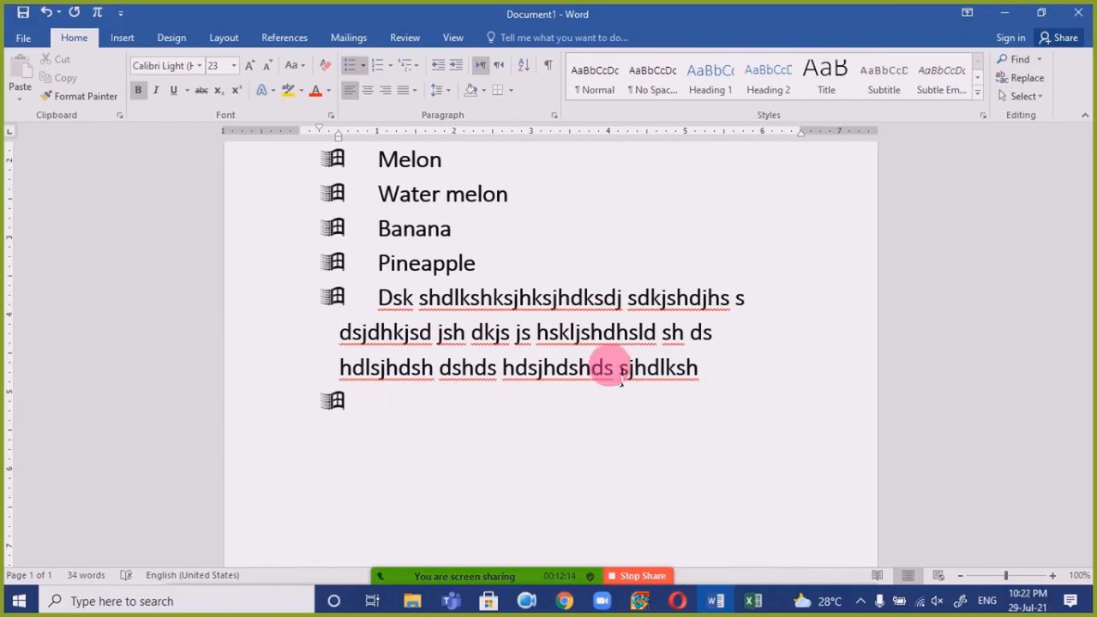
- Delete the entire bulleted list from the document, then undo the deletion
scroll(587, 360, up, 2)
scroll(467, 360, up, 1)
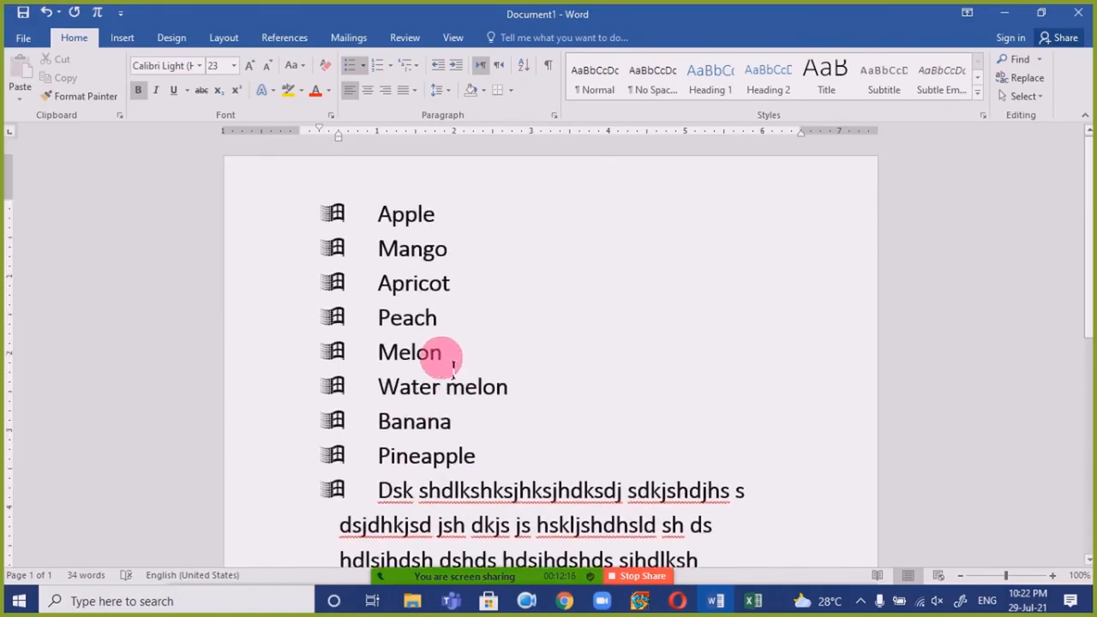
click(410, 238)
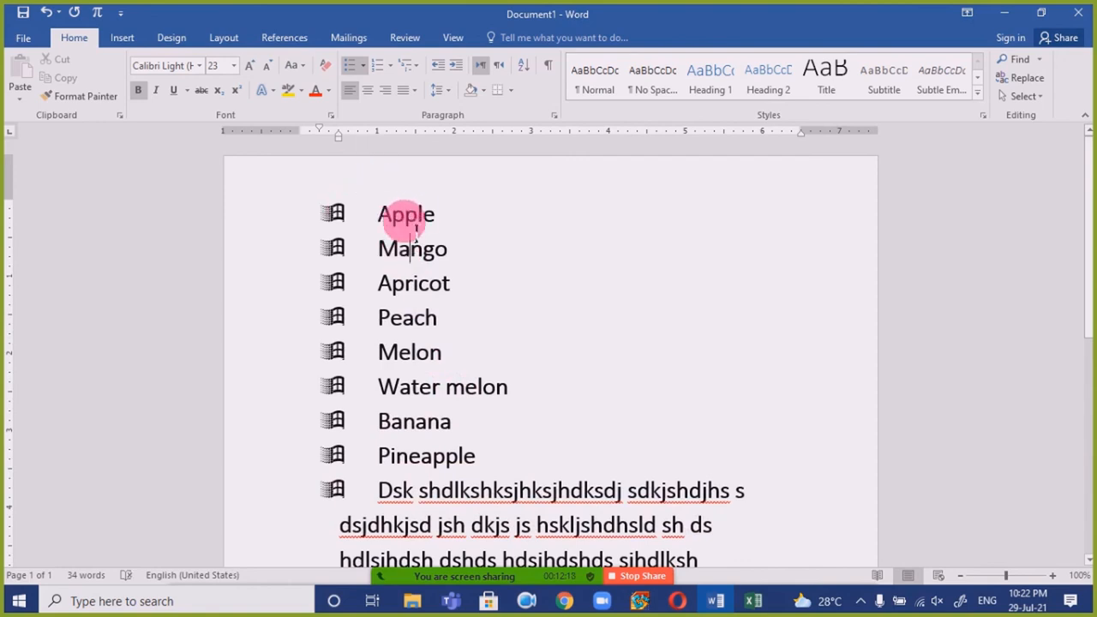
scroll(341, 523, down, 2)
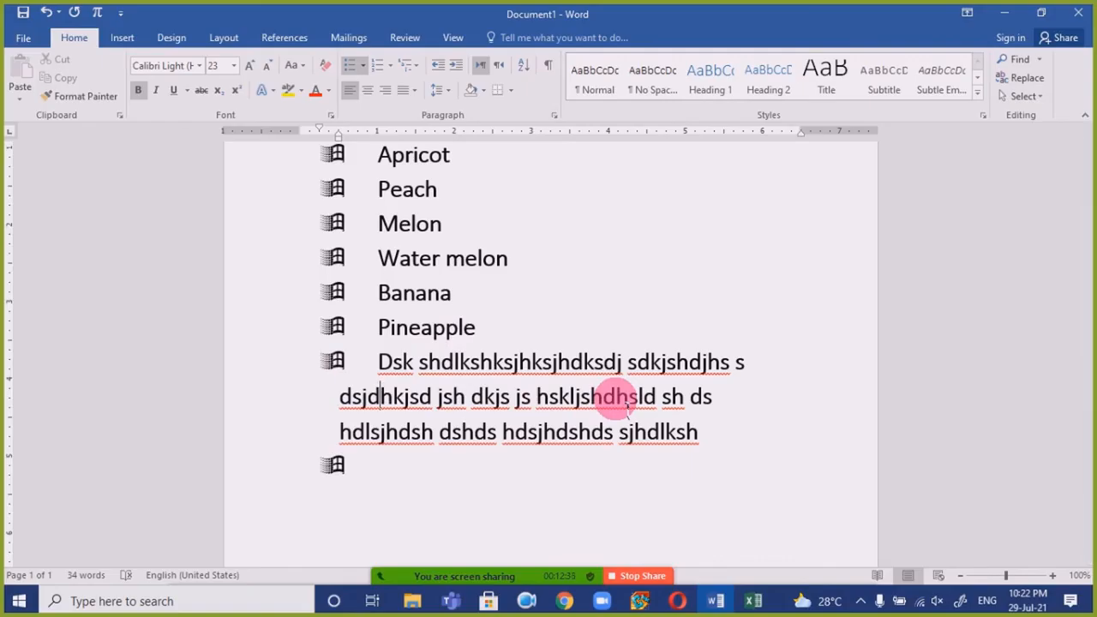
key(ctrl+a)
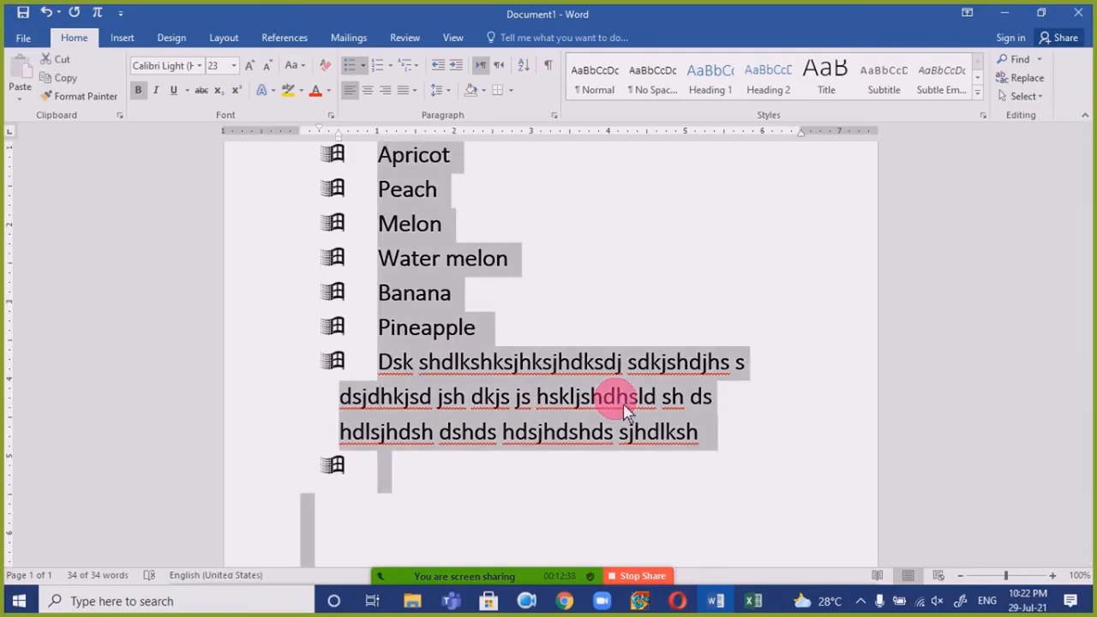
key(Delete)
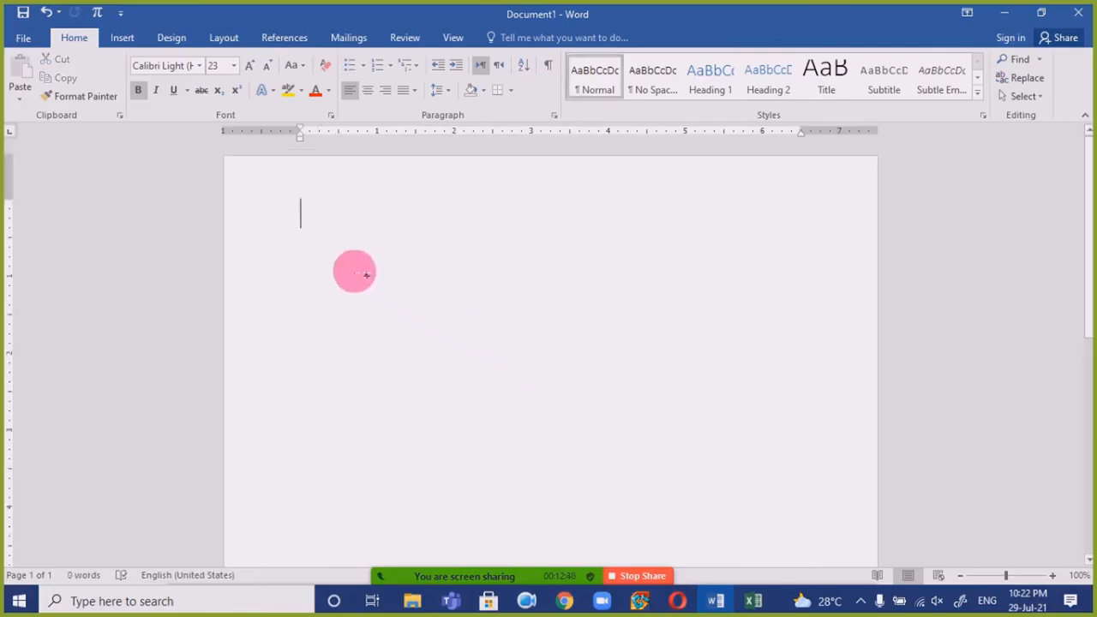
key(ctrl+z)
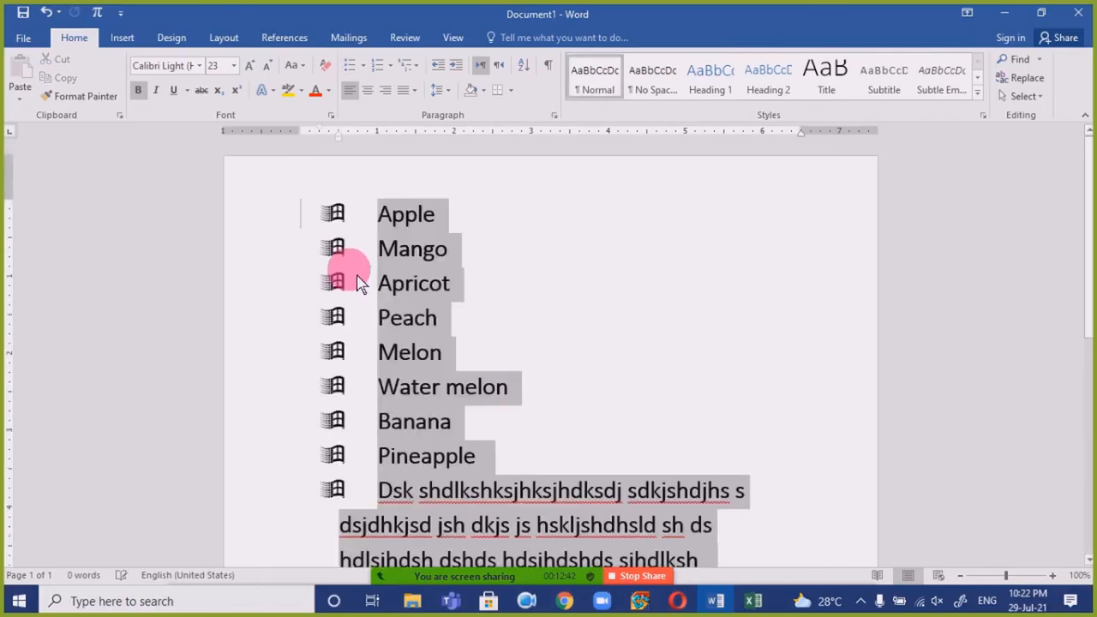
- Delete the filler-text item and the empty bullet below Pineapple so that Pineapple ends the list
key(ctrl+End)
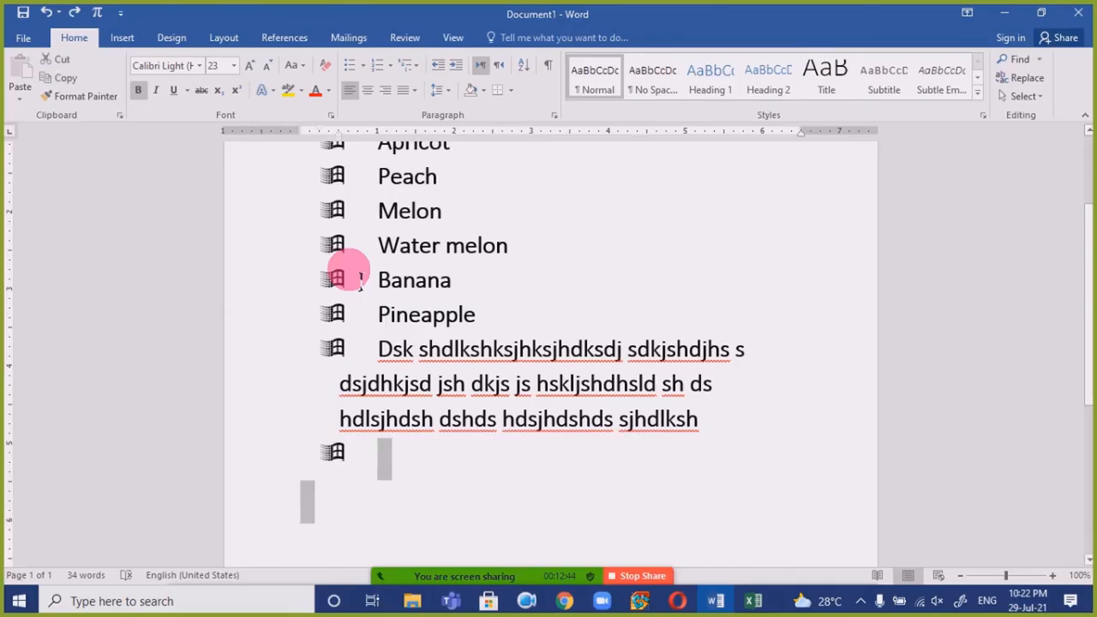
key(shift+Up)
key(shift+Up)
key(shift+Up)
key(Delete)
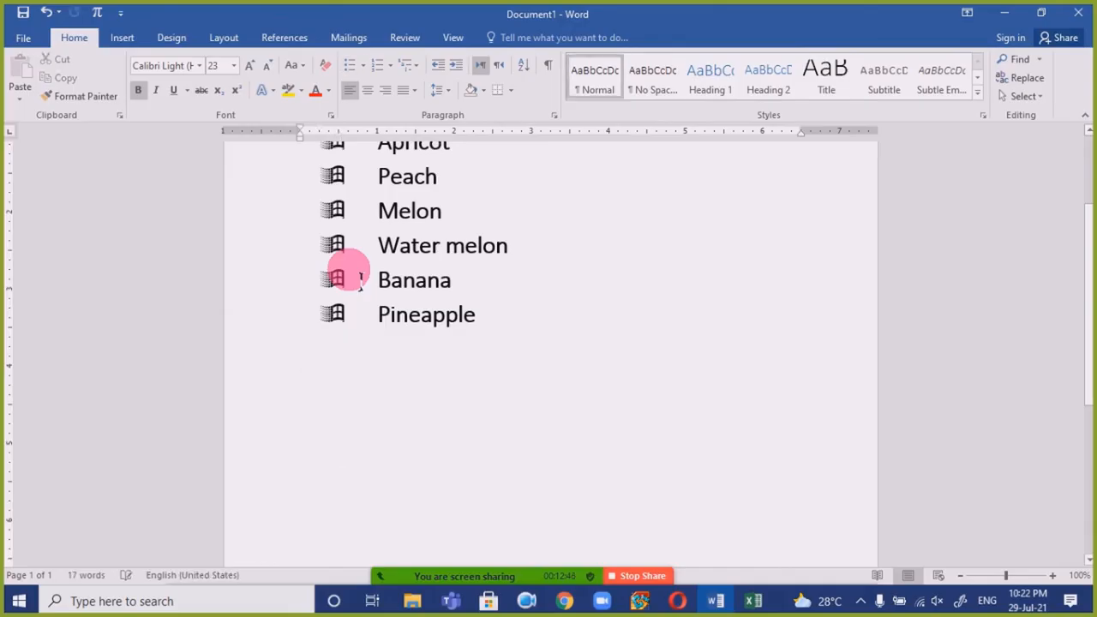
key(BackSpace)
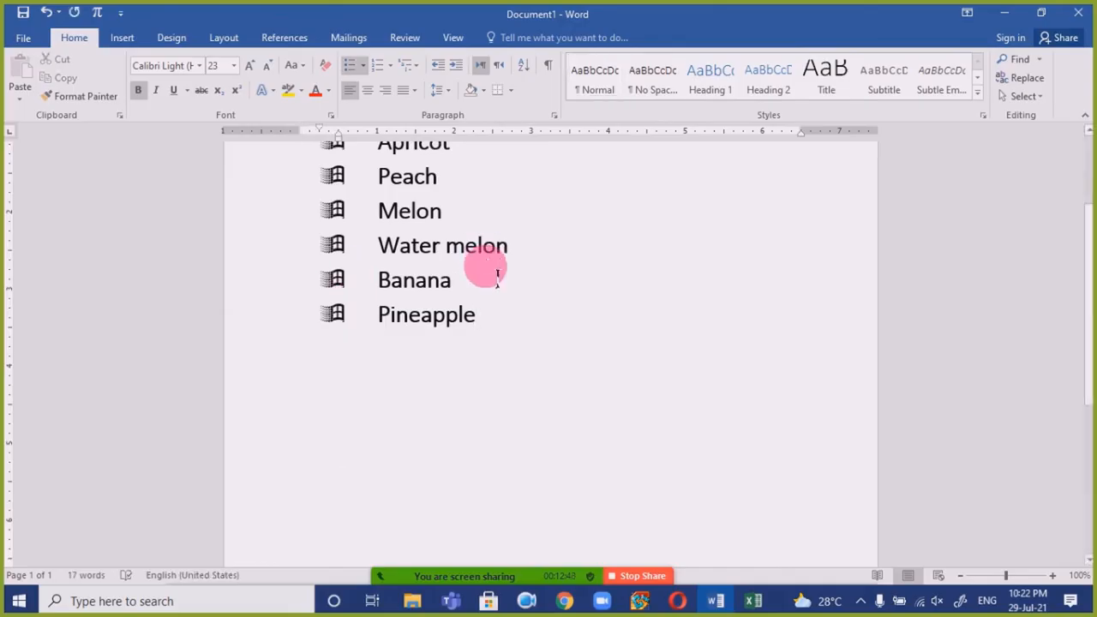
scroll(497, 277, up, 2)
scroll(512, 279, down, 1)
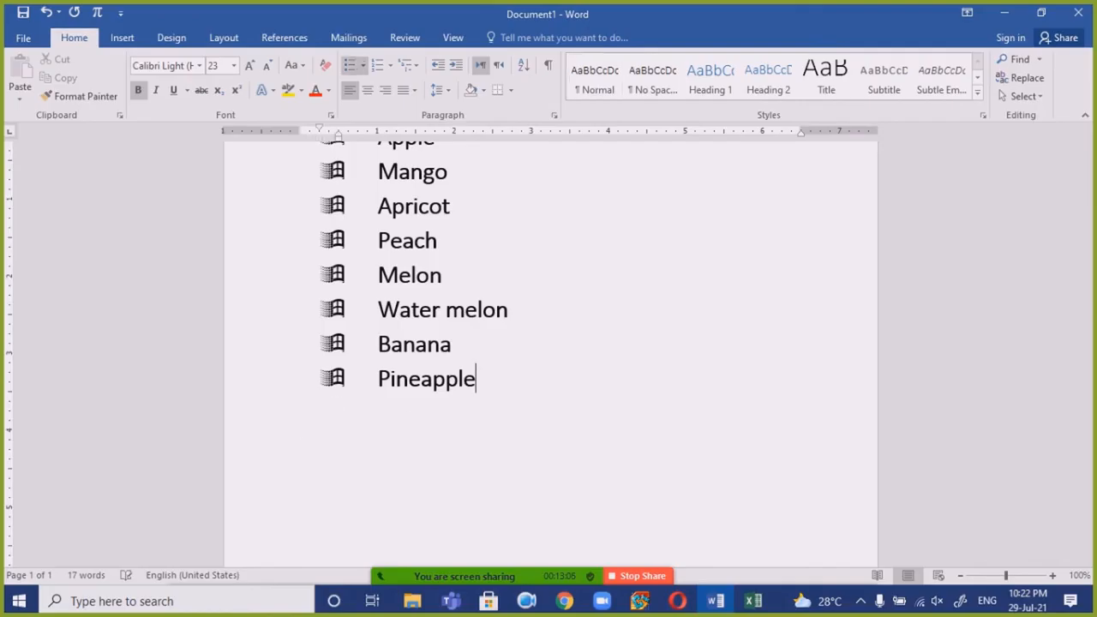
- Define a new picture bullet for the whole fruit list using Screenshot (2).png from the Screenshots folder in Pictures
scroll(516, 283, up, 2)
click(517, 283)
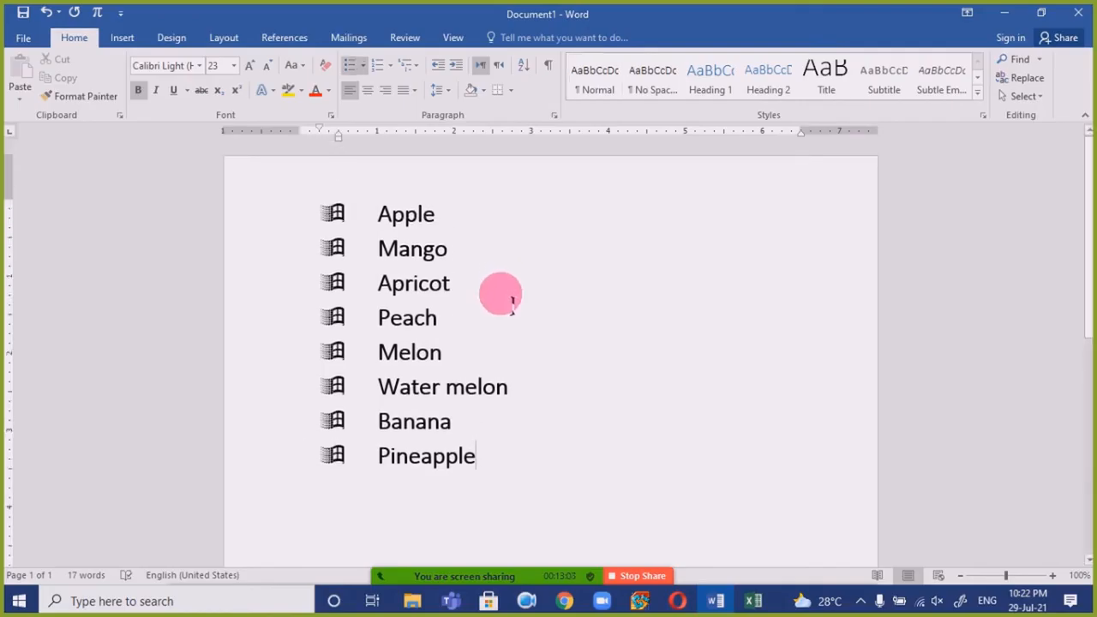
key(ctrl+a)
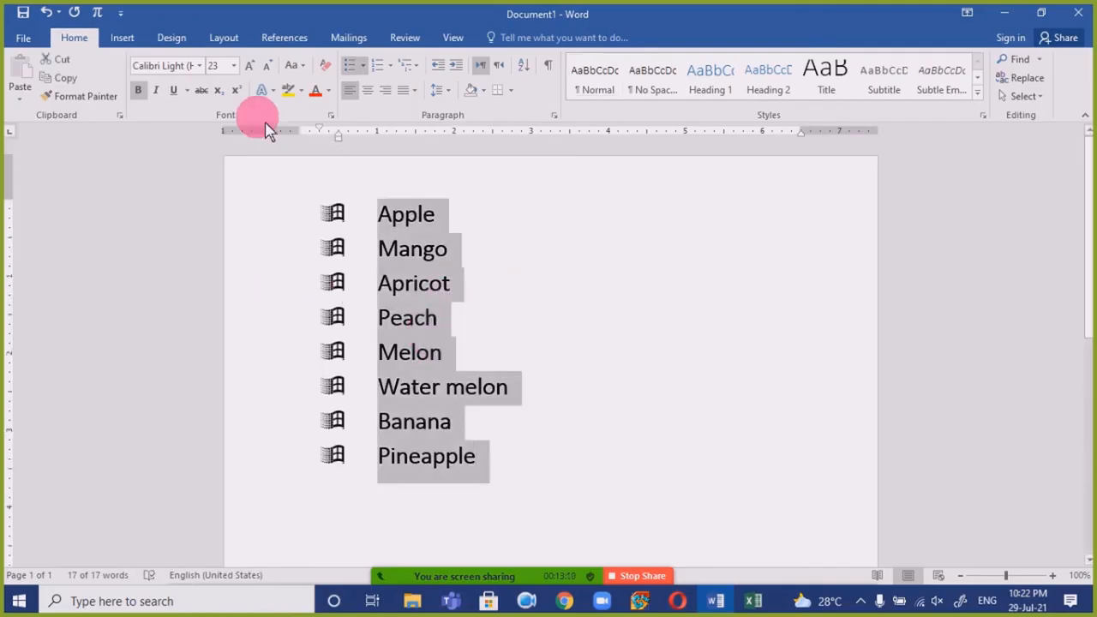
click(373, 74)
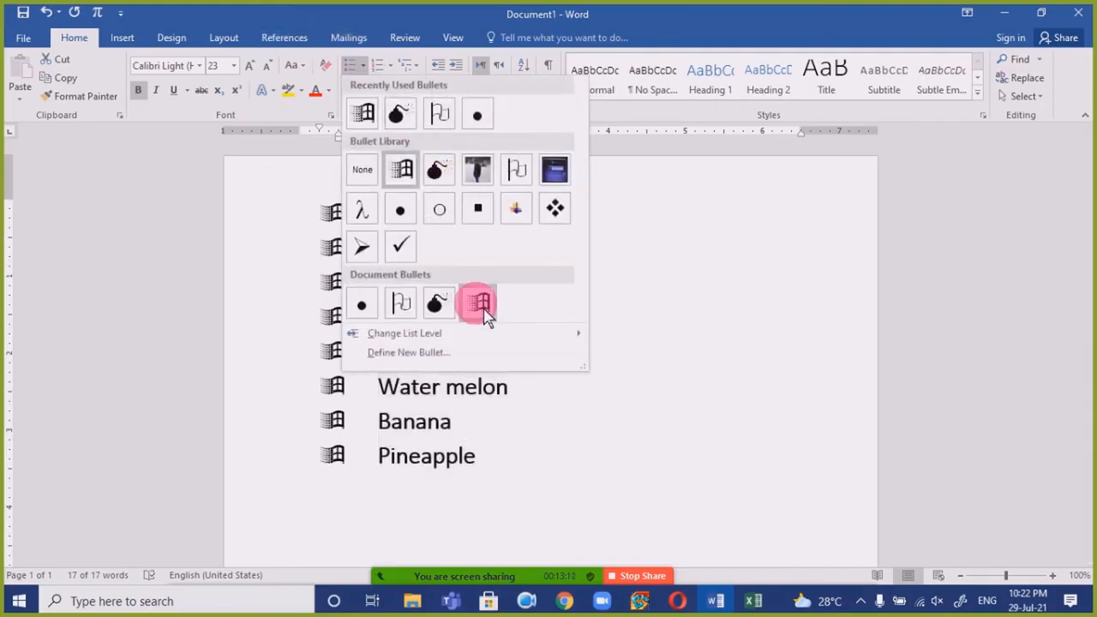
click(460, 360)
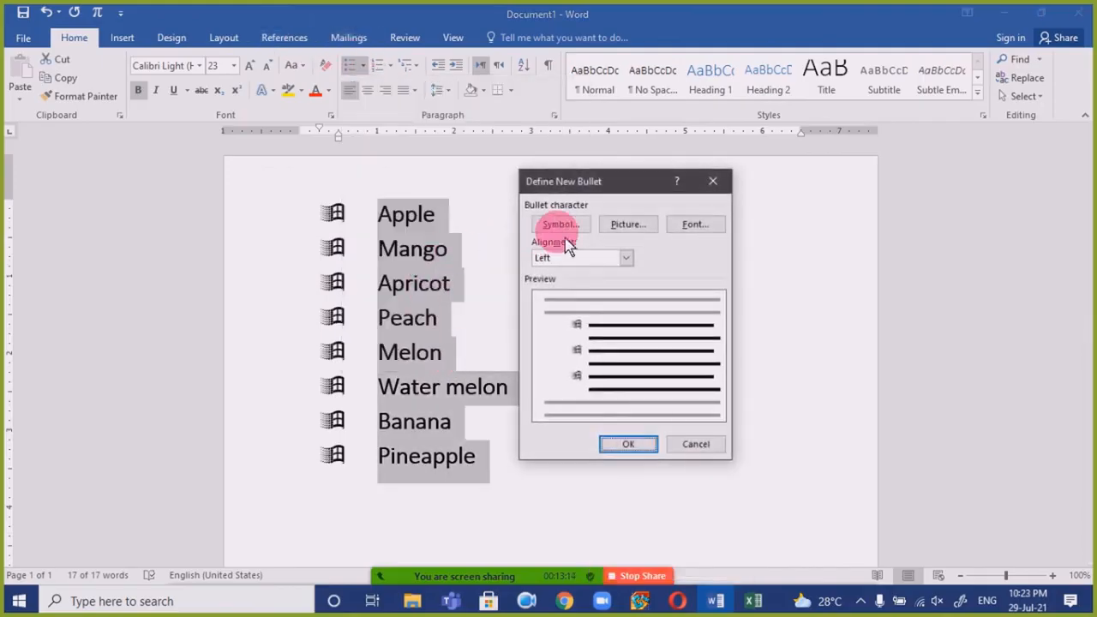
click(643, 236)
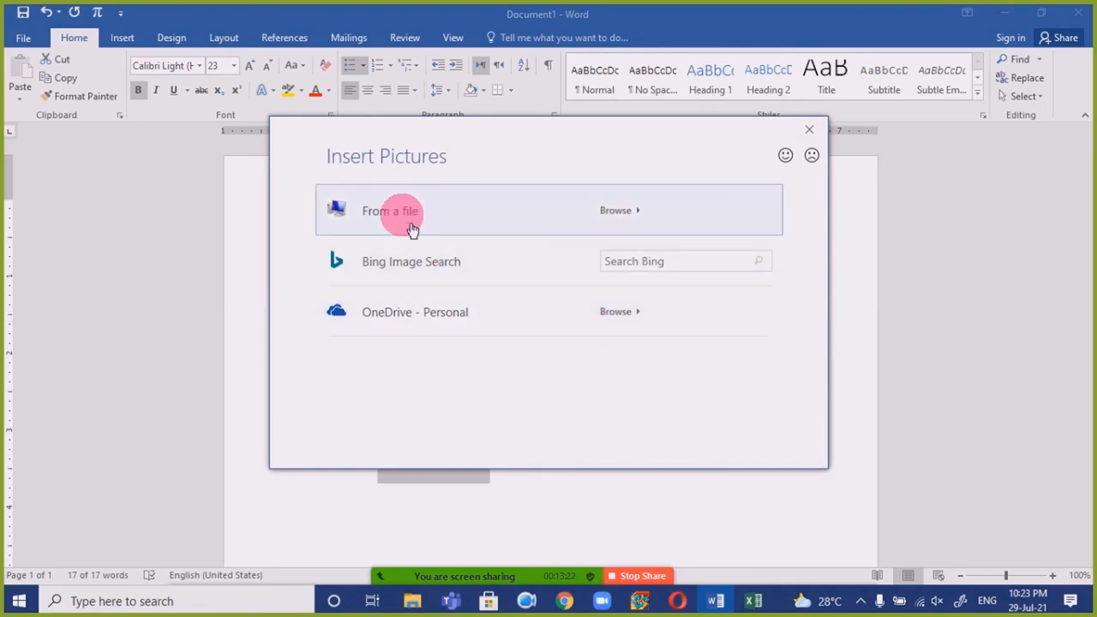
click(411, 228)
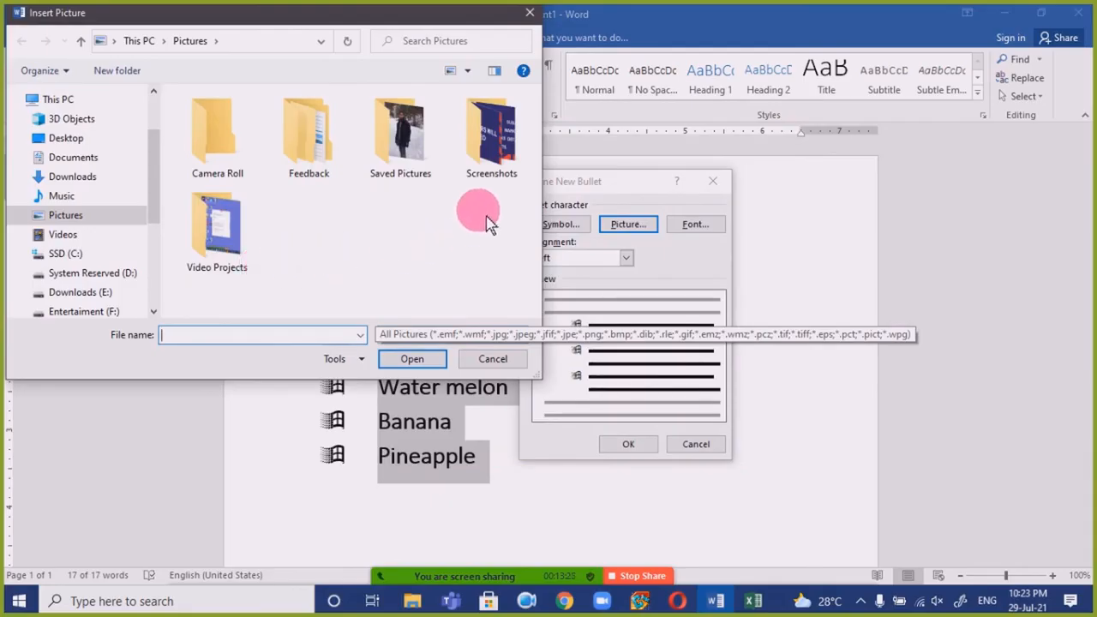
double_click(490, 168)
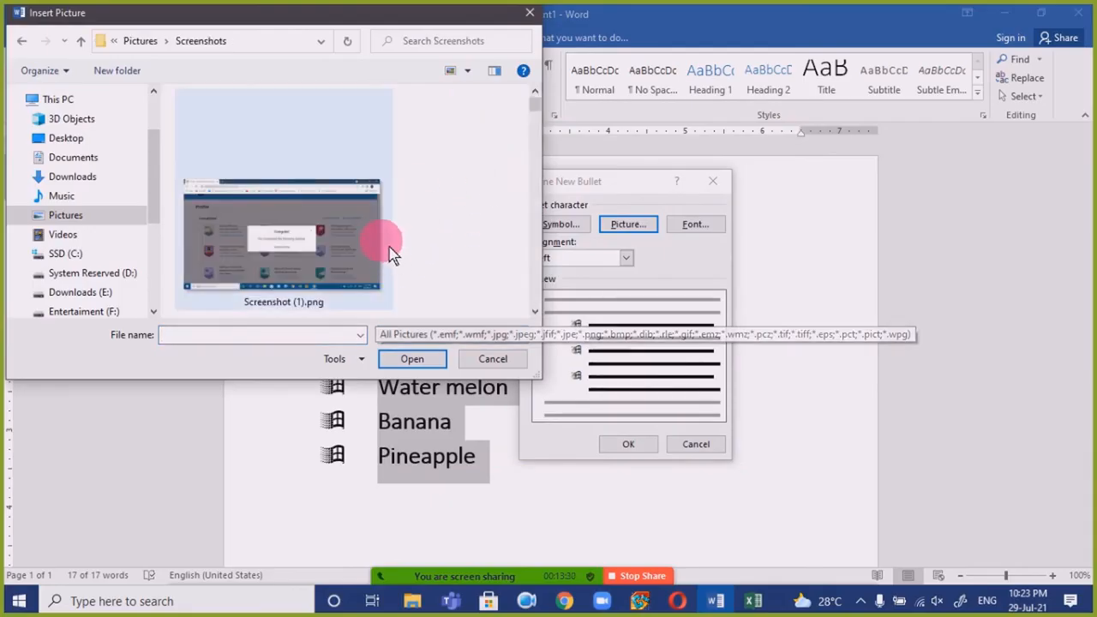
scroll(389, 252, down, 2)
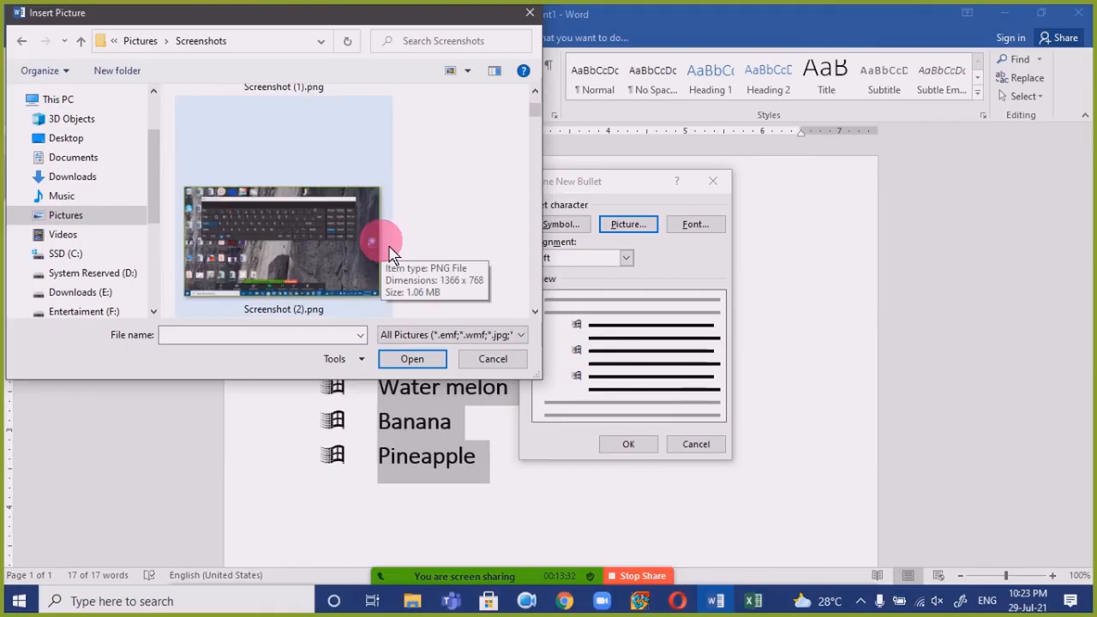
click(264, 210)
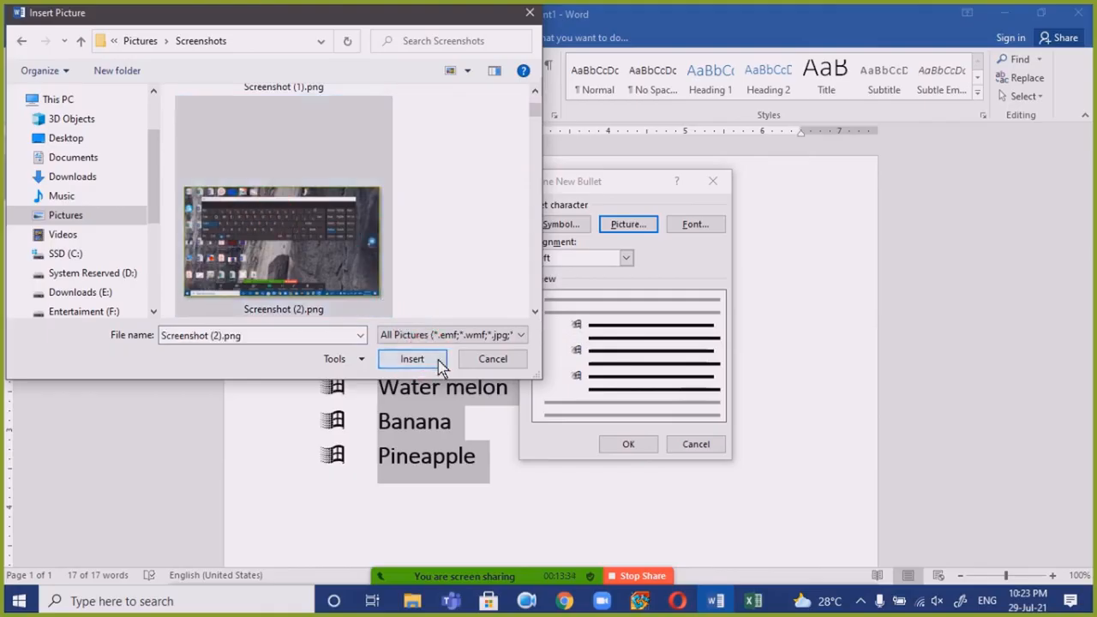
click(412, 359)
click(628, 444)
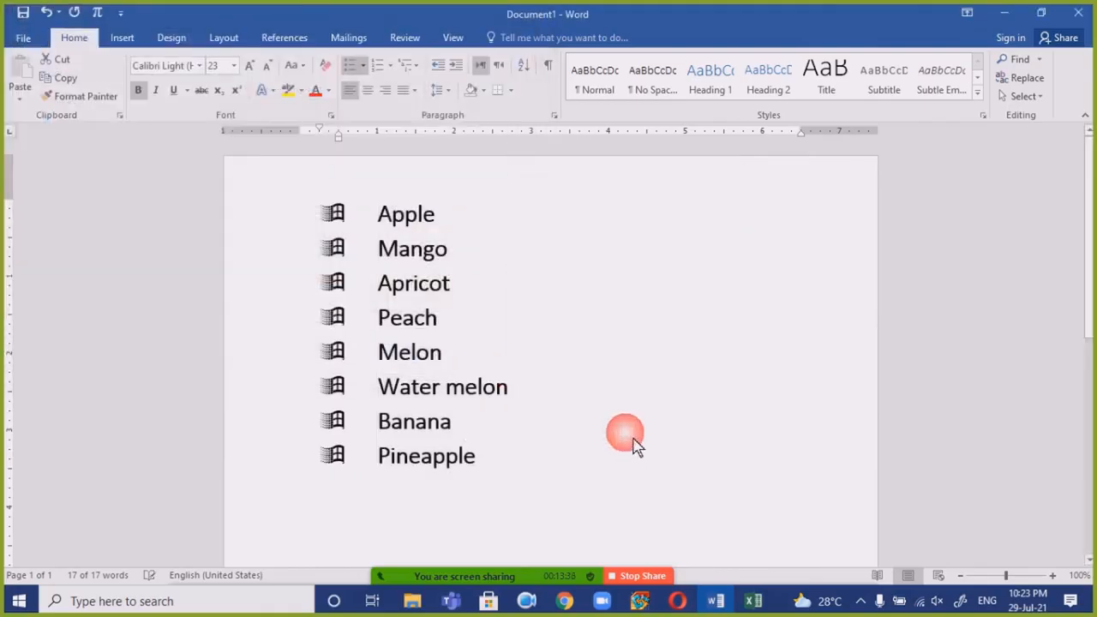
- Select all the fruit items and move their hanging indent to about 0.9 inch, away from the picture bullets
click(531, 392)
drag(452, 460, 348, 246)
click(337, 244)
click(497, 393)
drag(483, 459, 342, 215)
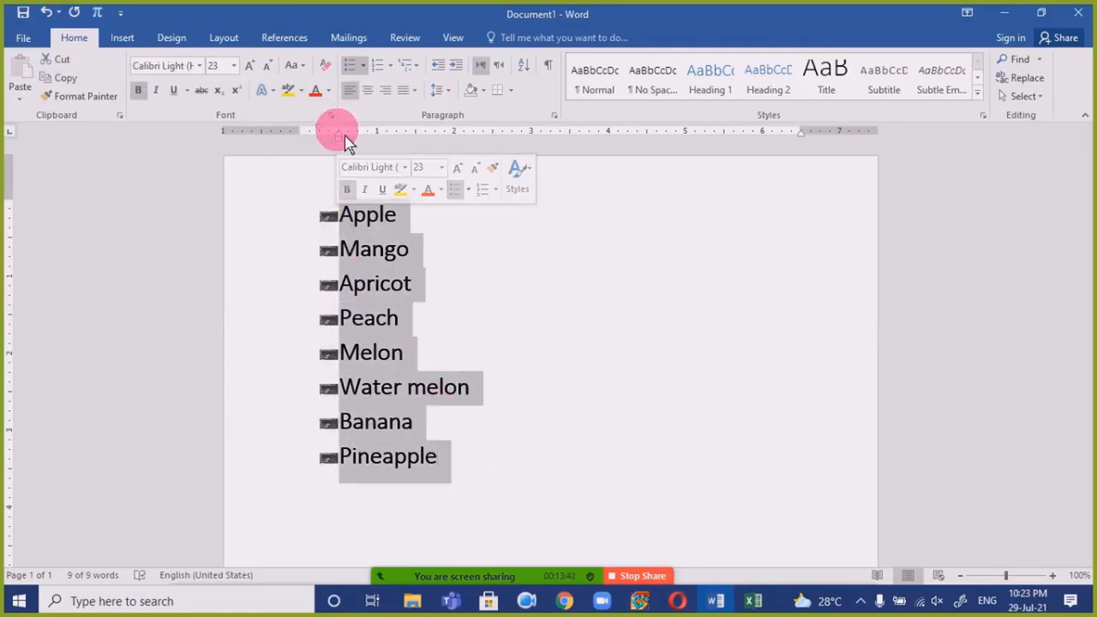
drag(347, 140, 377, 137)
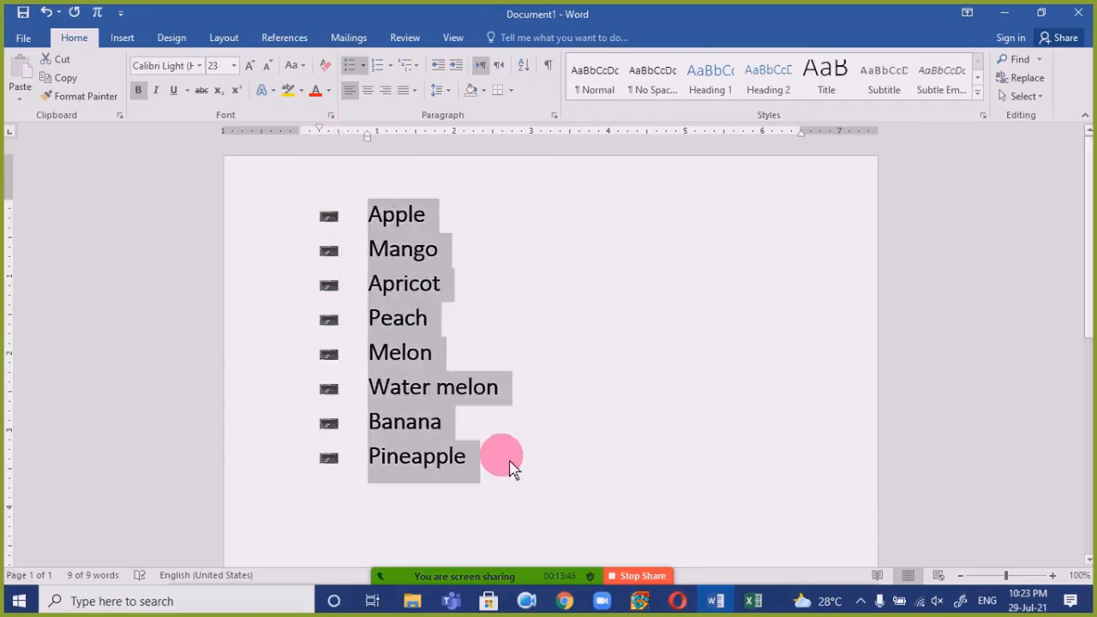
- Define a new picture bullet for all the fruit items using 11.JPG from the Desktop
click(512, 467)
drag(499, 479, 357, 229)
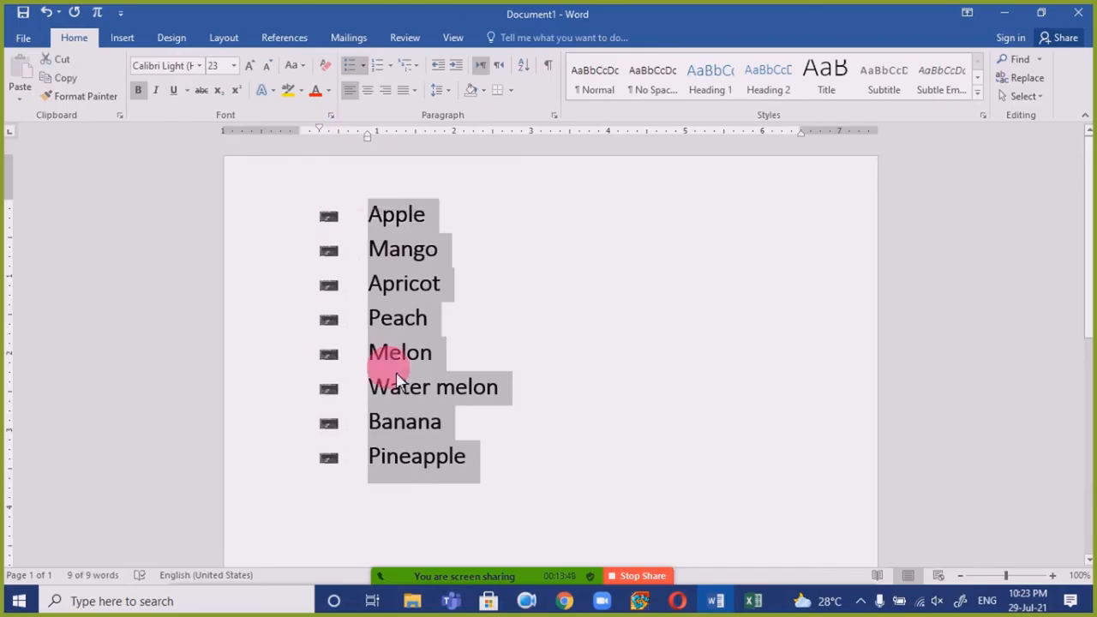
click(362, 65)
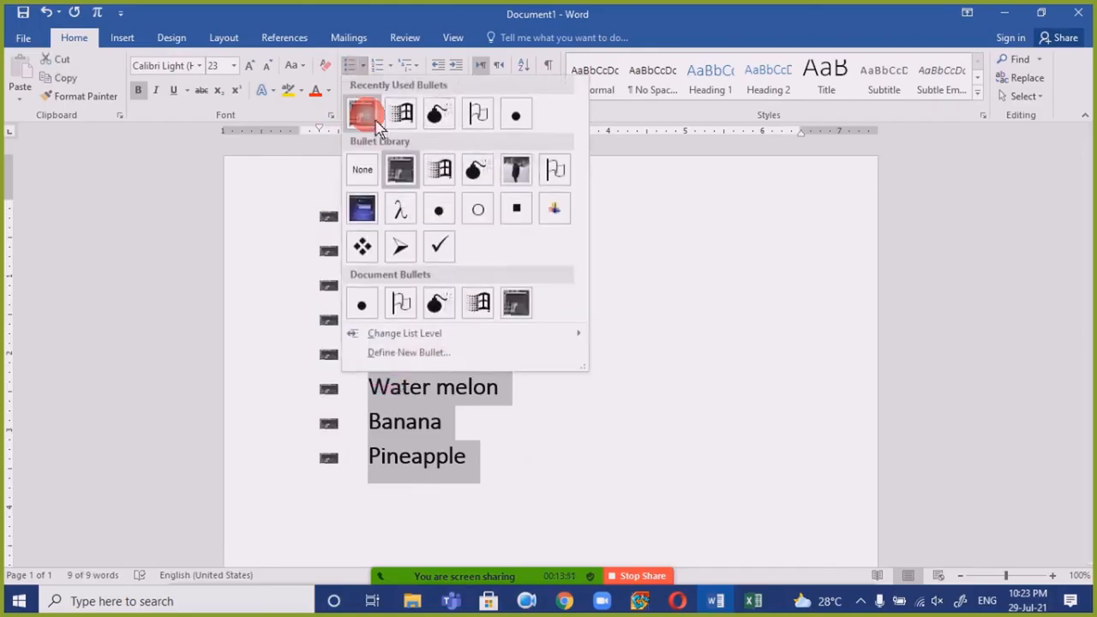
click(445, 358)
click(634, 225)
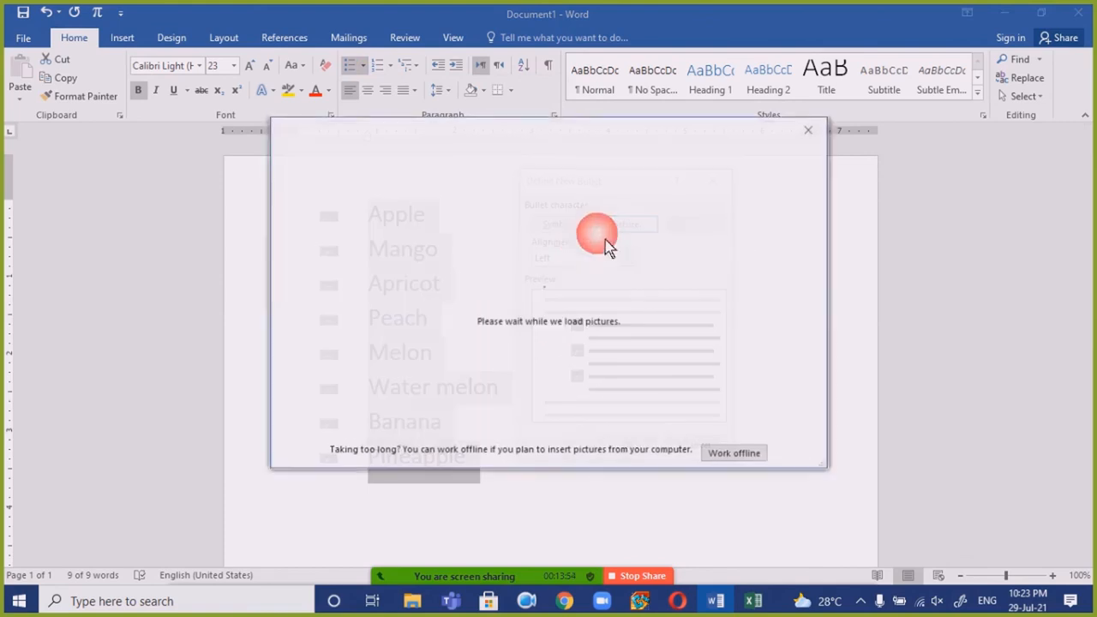
click(392, 211)
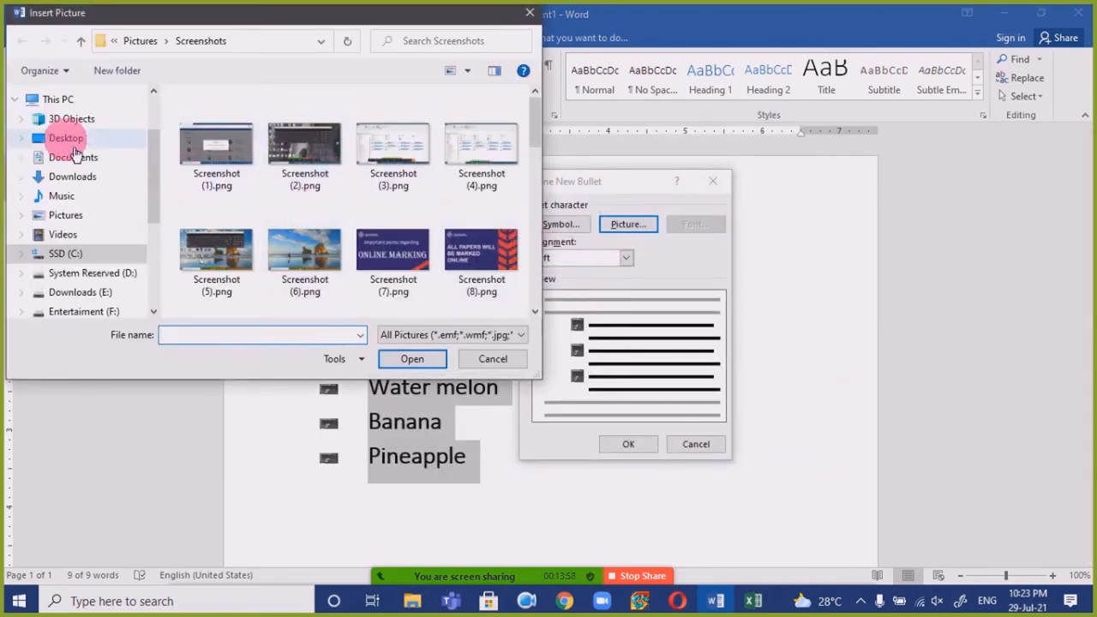
click(69, 142)
click(272, 232)
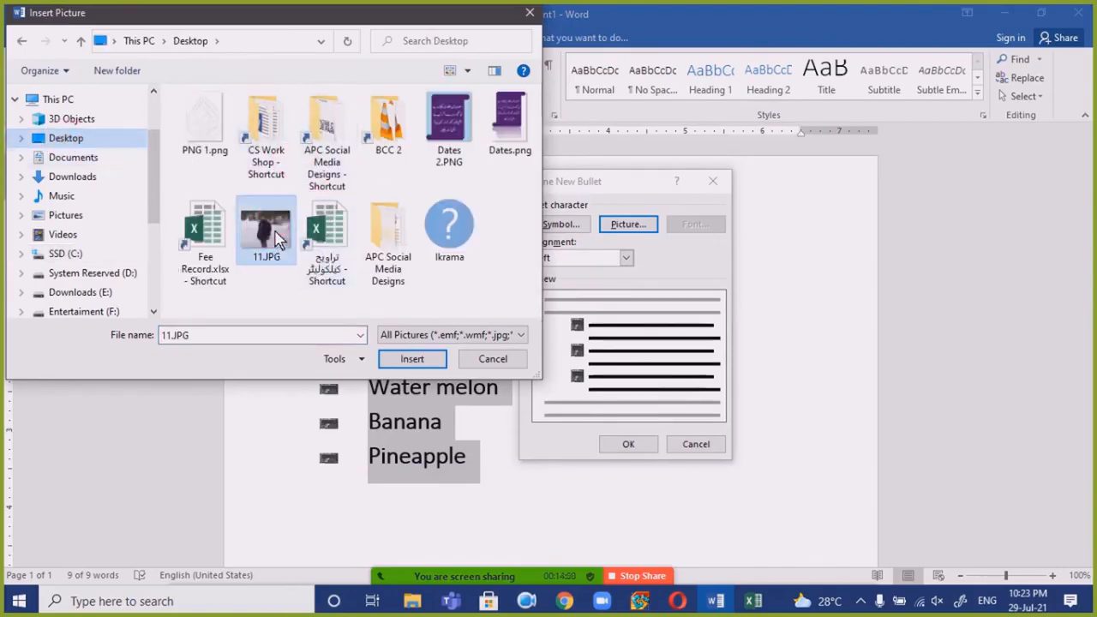
double_click(276, 238)
click(628, 444)
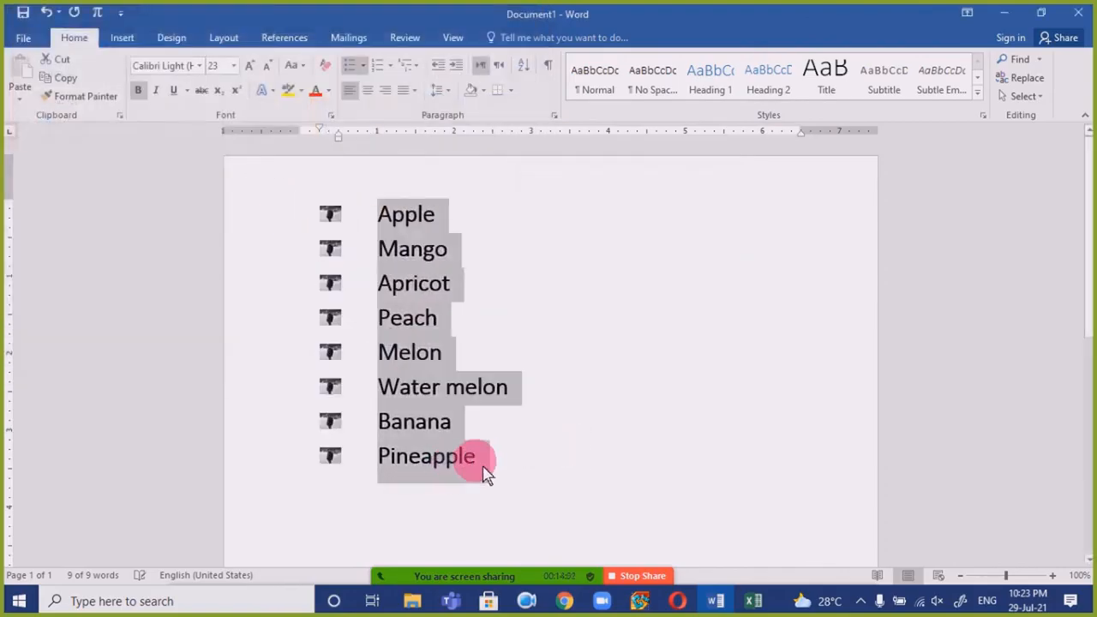
- Deselect the list and zoom the page to 280% to examine the picture bullets beside the fruit names
click(541, 474)
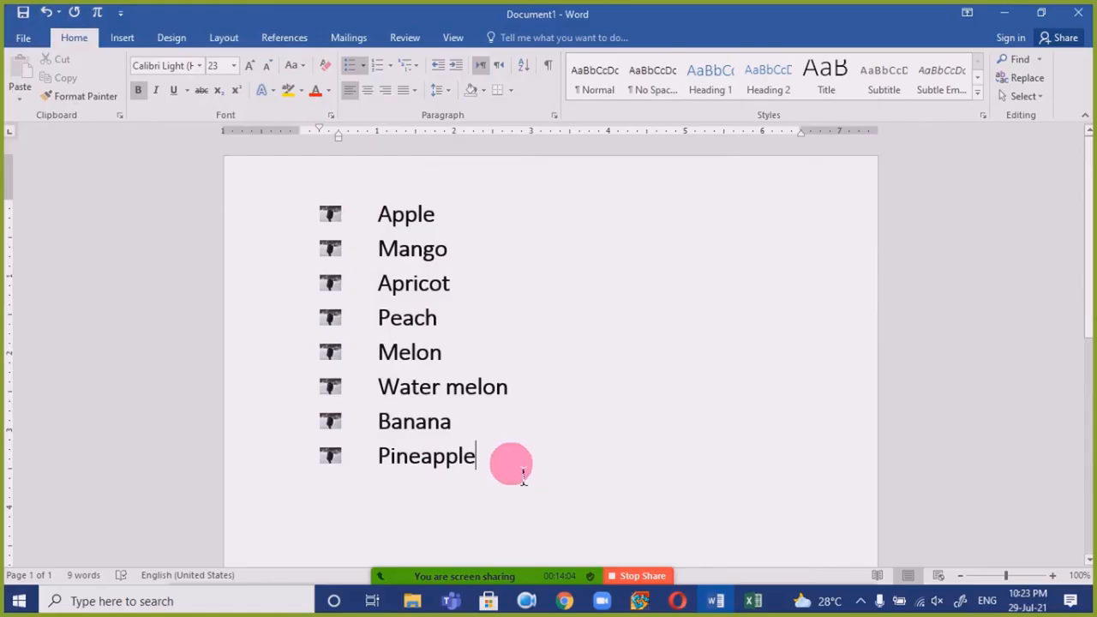
ctrl+scroll(460, 429, up, 18)
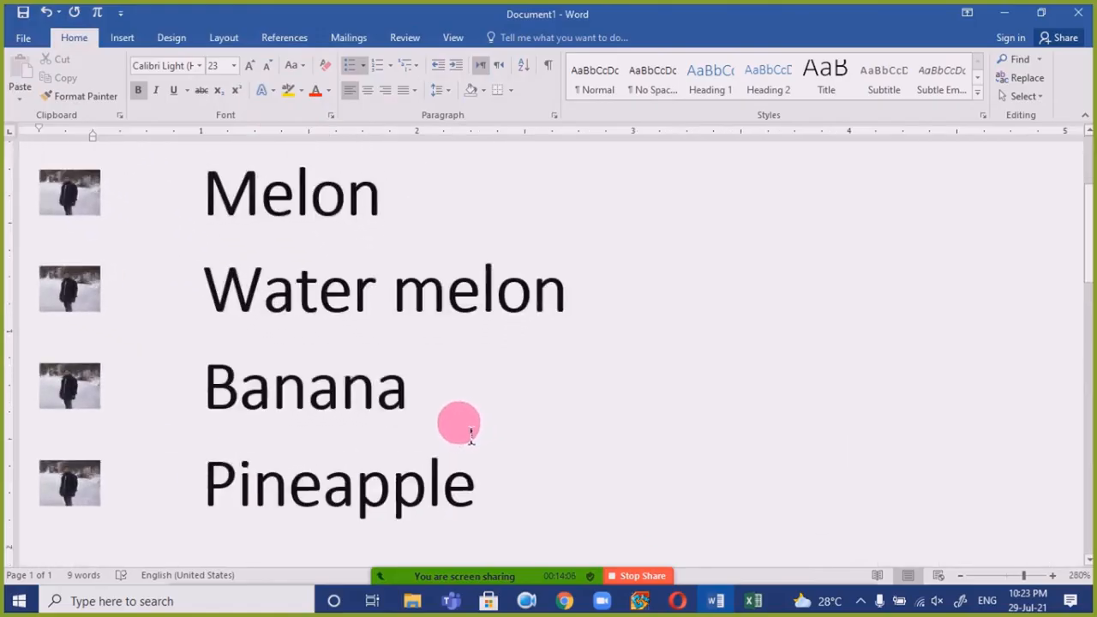
scroll(469, 433, up, 3)
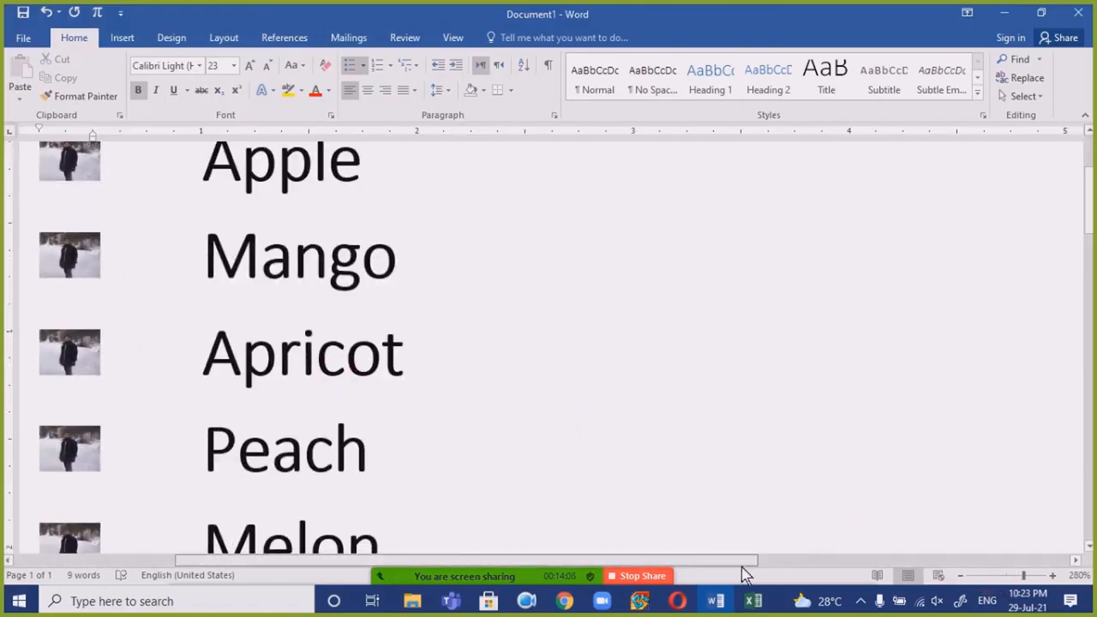
- Examine the picture bullets beside the fruit names up close, then return the page to 80% size
ctrl+scroll(307, 453, up, 11)
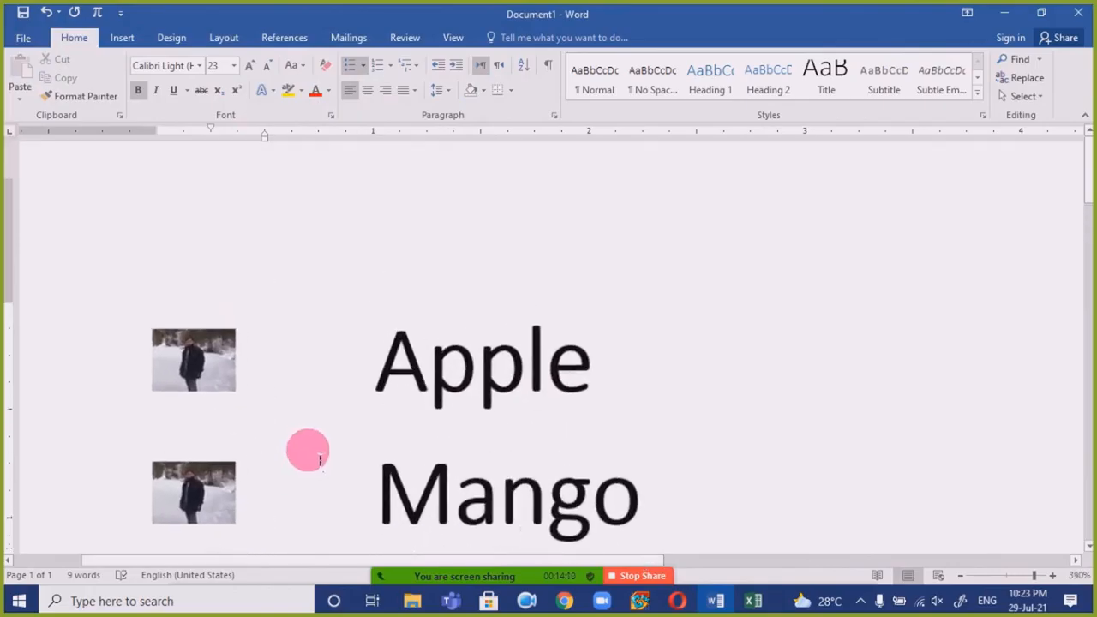
ctrl+scroll(308, 452, up, 4)
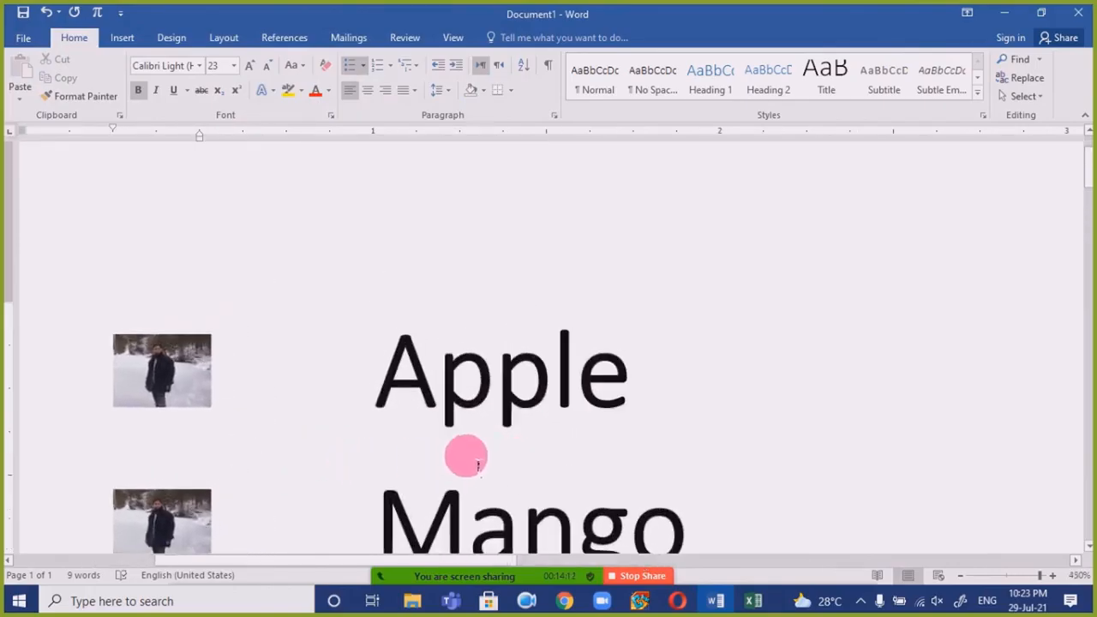
scroll(480, 462, down, 6)
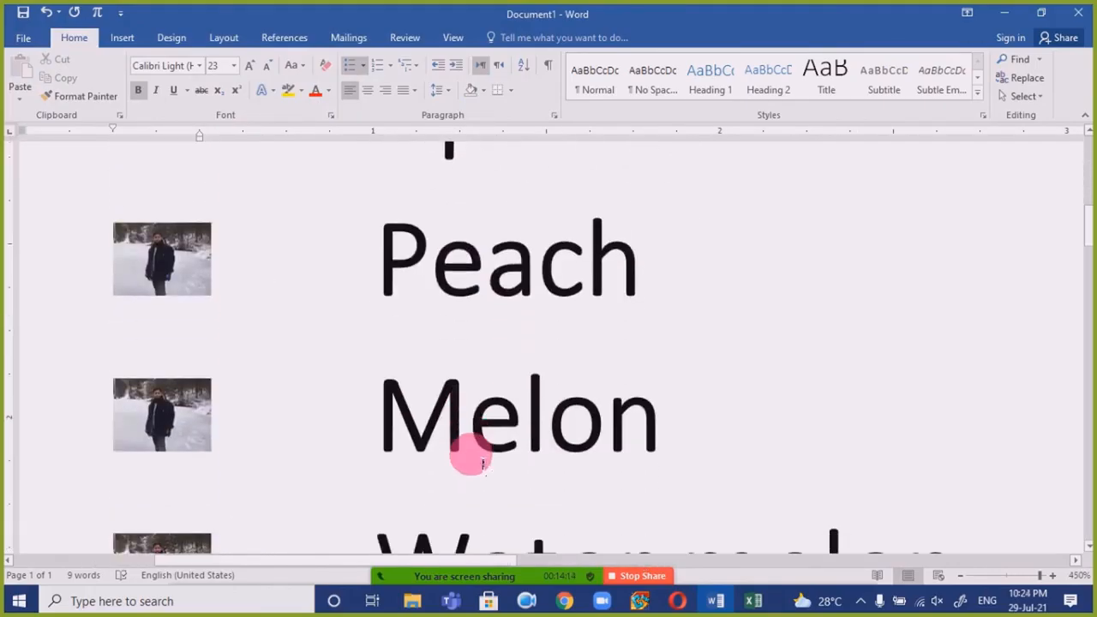
ctrl+scroll(482, 464, down, 20)
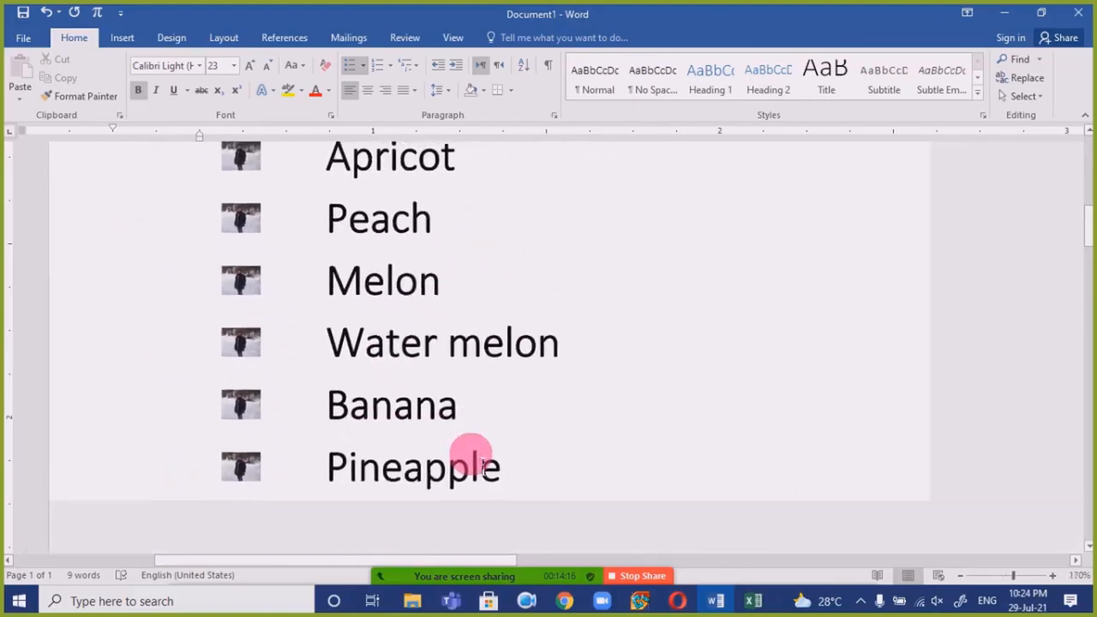
ctrl+scroll(482, 465, down, 9)
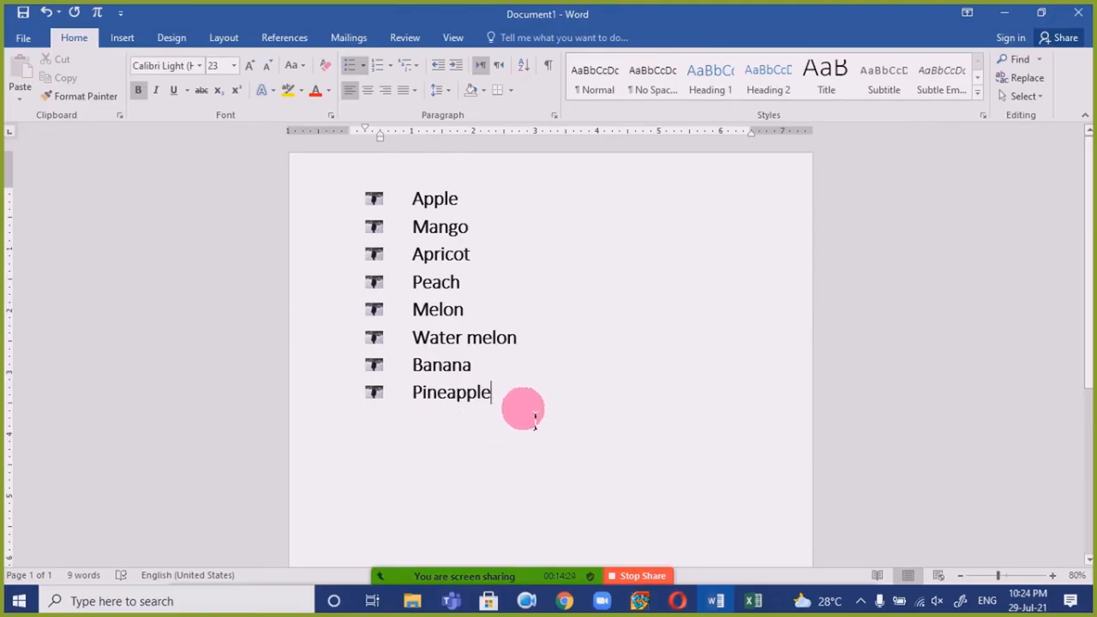
- Define a new bullet for the fruit list using the double right arrow, character 222 of the Symbol font
click(362, 65)
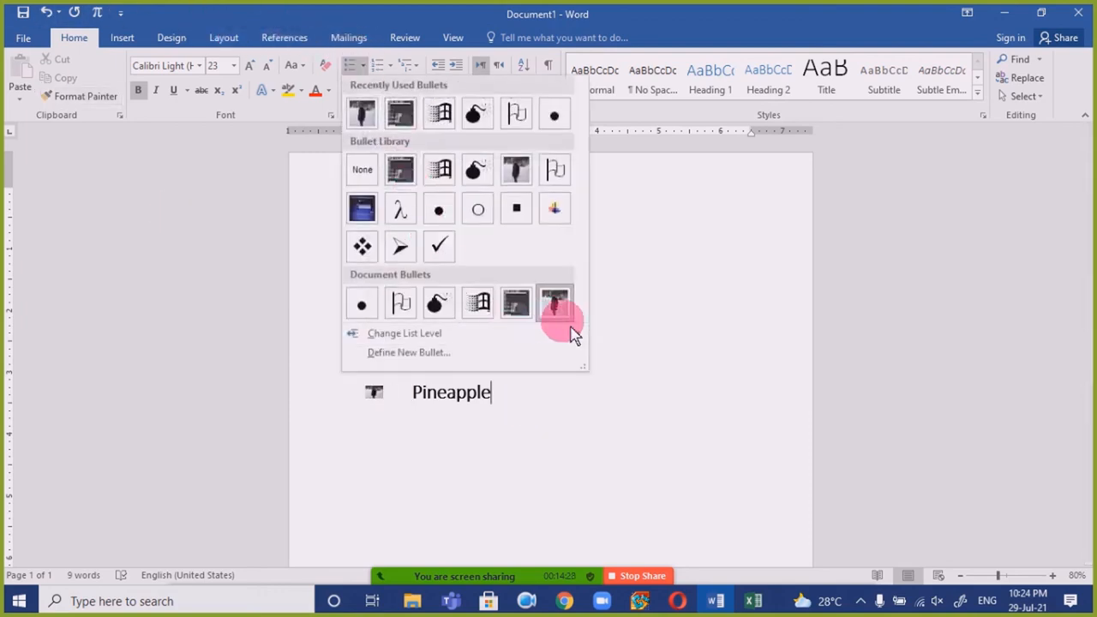
mouse_move(572, 334)
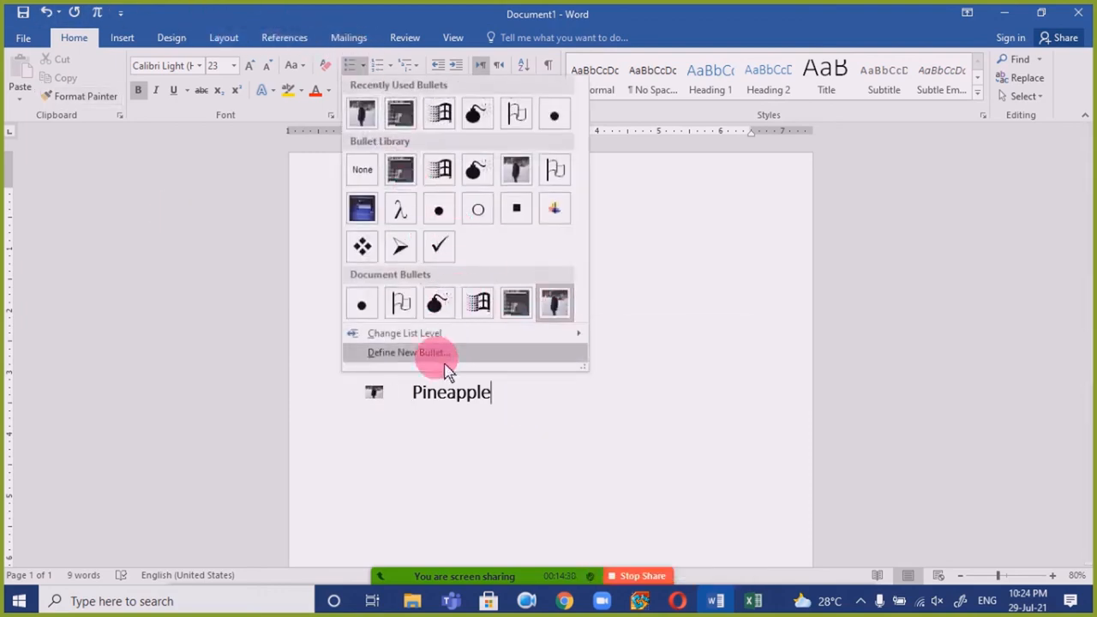
click(409, 352)
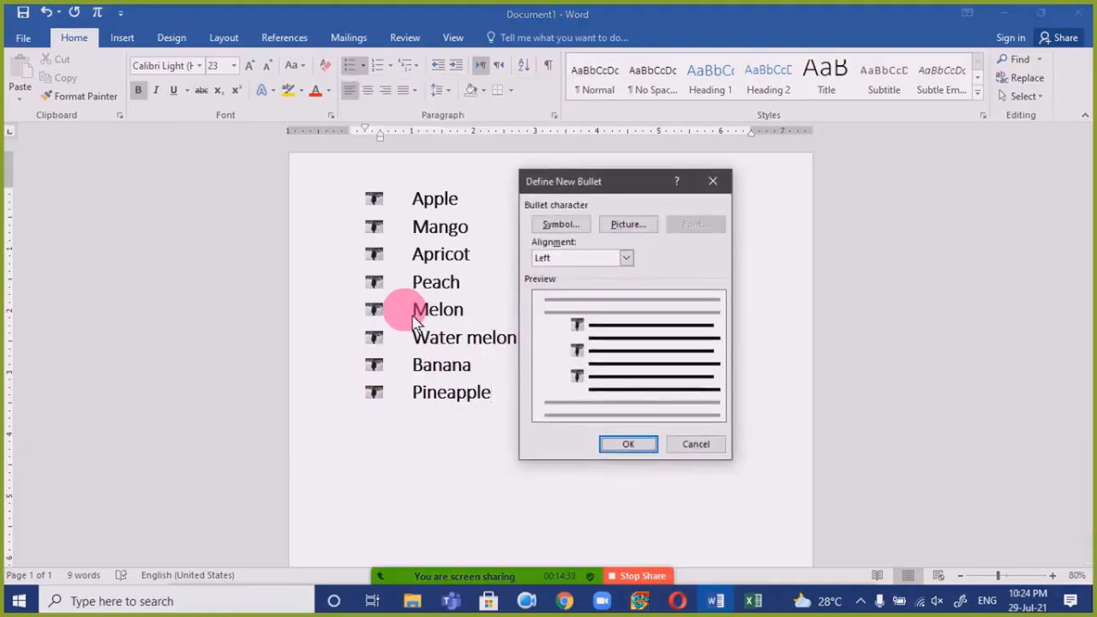
click(561, 225)
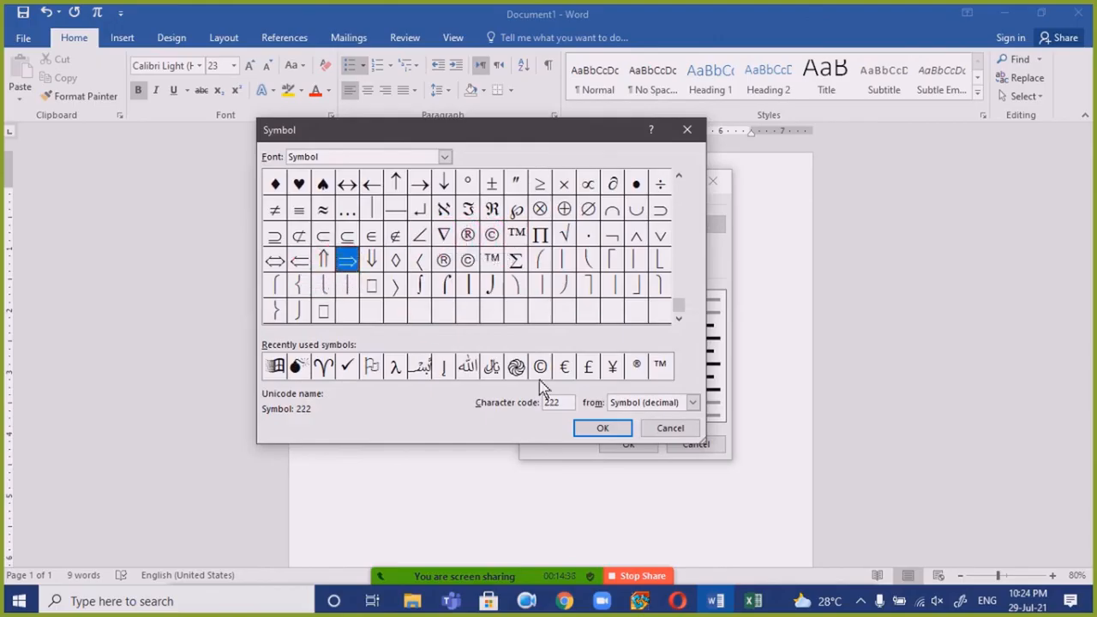
click(602, 428)
click(628, 444)
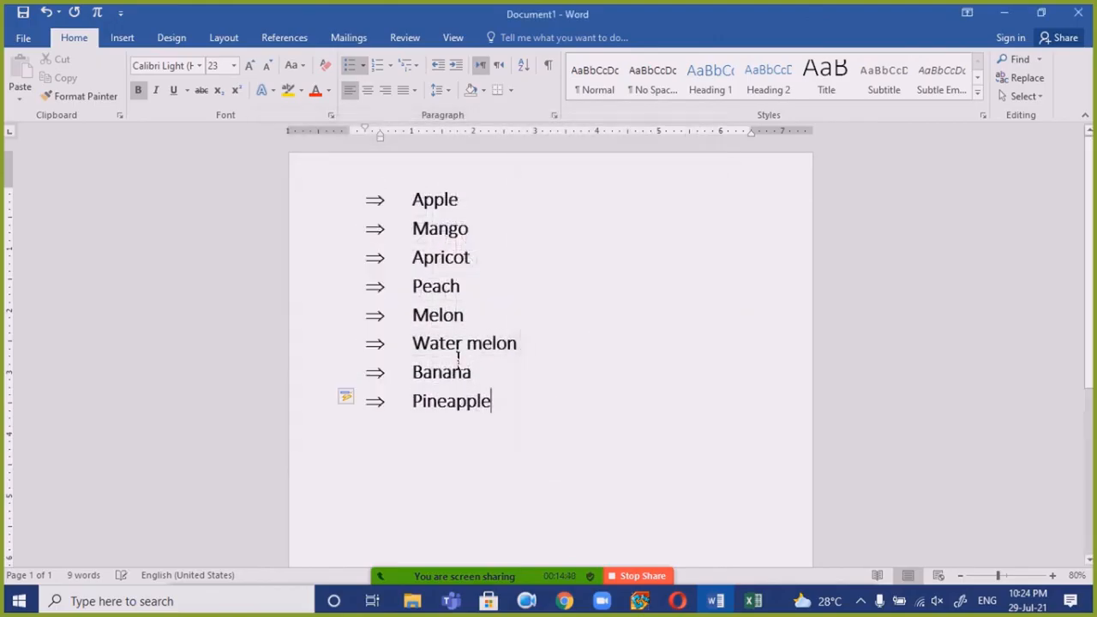
- Select all the fruit items and redefine their arrow bullet with a complex scripts font size of 24
click(437, 278)
drag(519, 426, 350, 177)
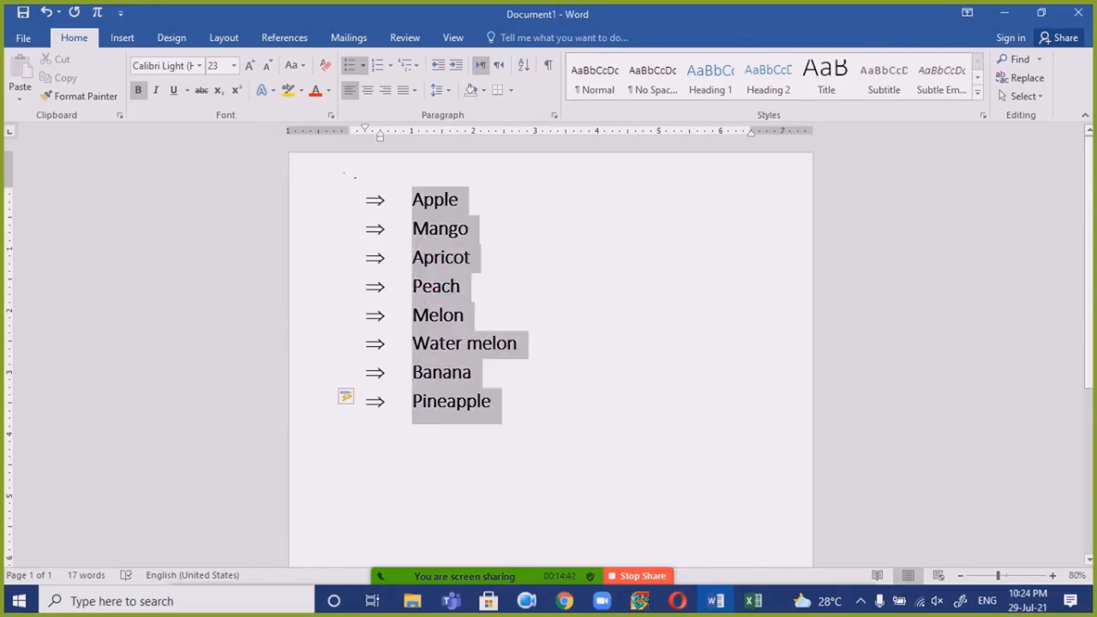
click(364, 67)
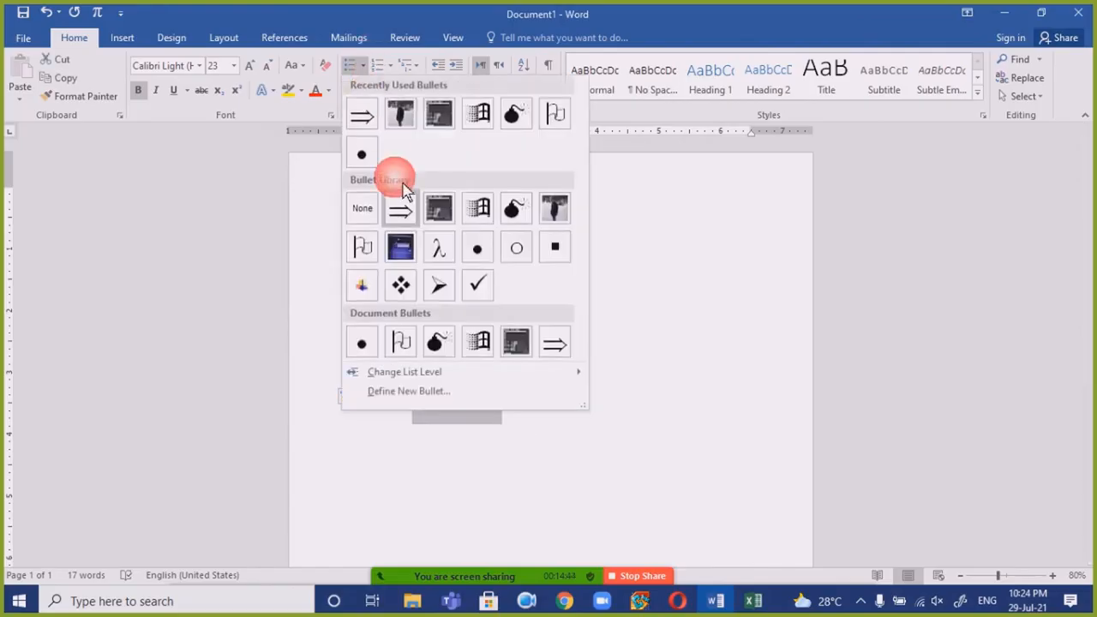
click(451, 395)
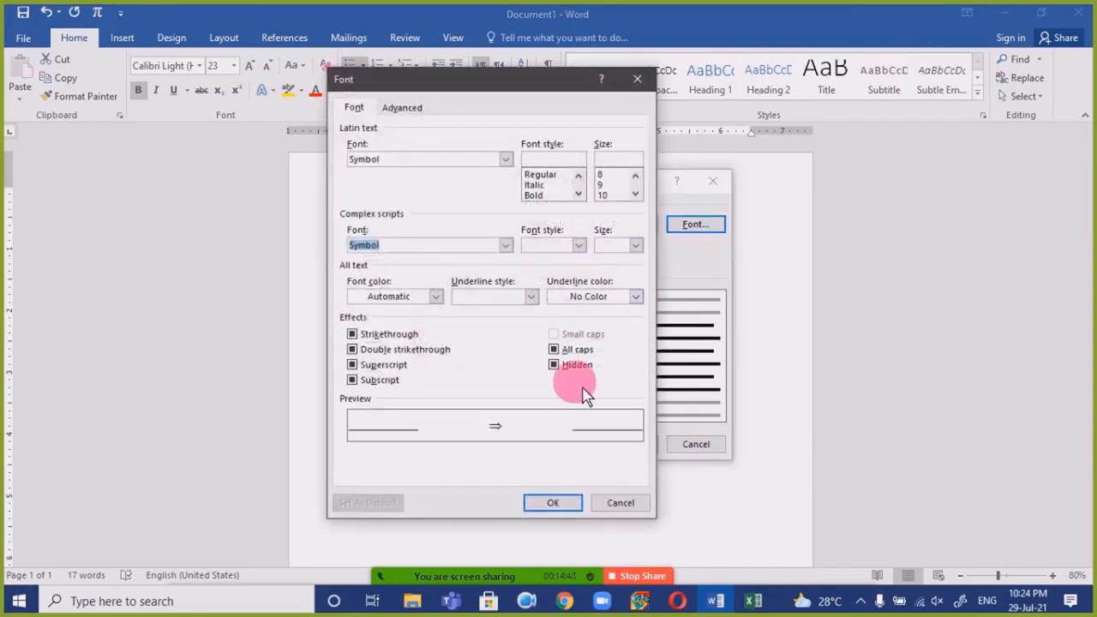
click(635, 245)
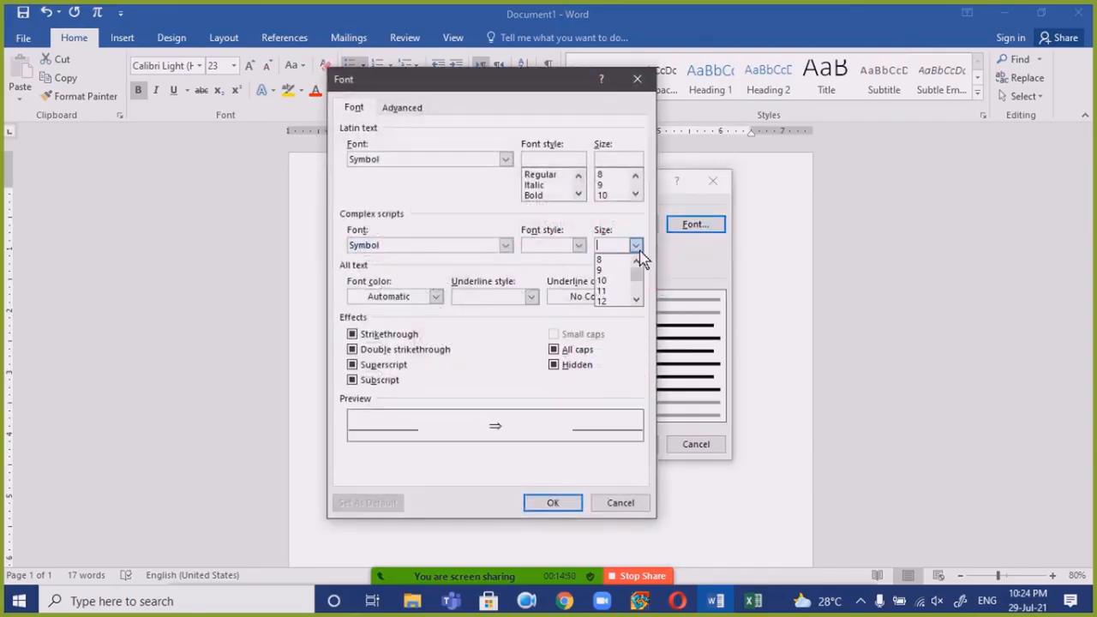
drag(635, 275, 635, 285)
click(647, 314)
click(553, 502)
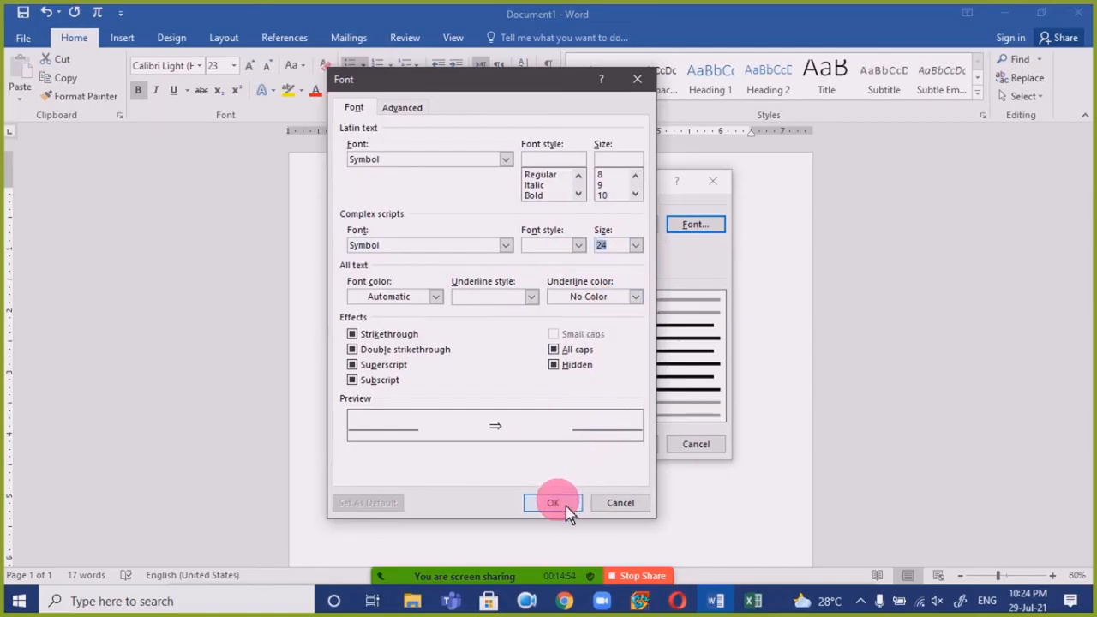
click(627, 442)
click(540, 401)
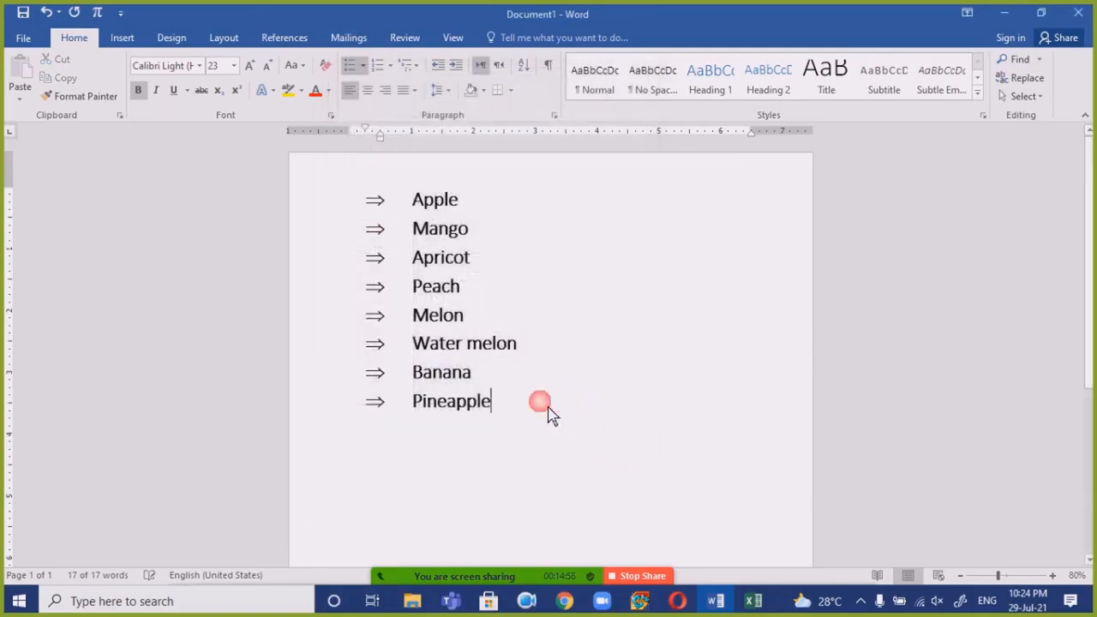
- Select the whole fruit list and enlarge its text to font size 40
drag(519, 413, 463, 228)
key(ctrl+bracketright)
key(ctrl+bracketright)
key(ctrl+bracketright)
key(ctrl+bracketright)
key(ctrl+bracketright)
key(ctrl+bracketright)
key(ctrl+bracketright)
key(ctrl+bracketright)
key(ctrl+bracketright)
key(ctrl+bracketright)
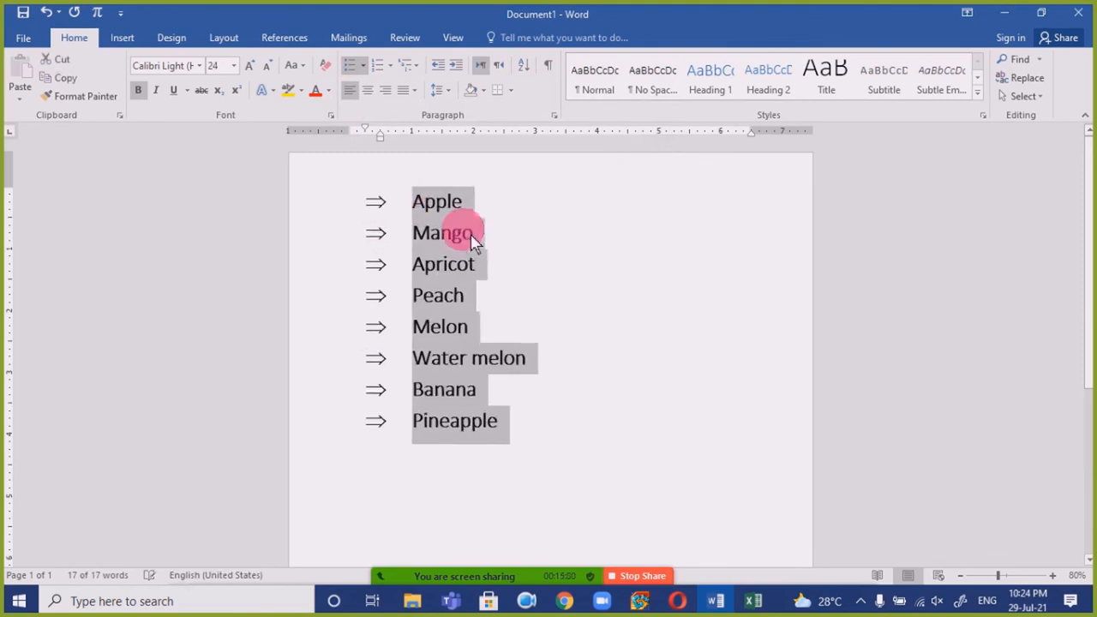
key(ctrl+bracketright)
key(ctrl+bracketright)
key(ctrl+bracketright)
key(ctrl+bracketright)
key(ctrl+bracketright)
key(ctrl+bracketright)
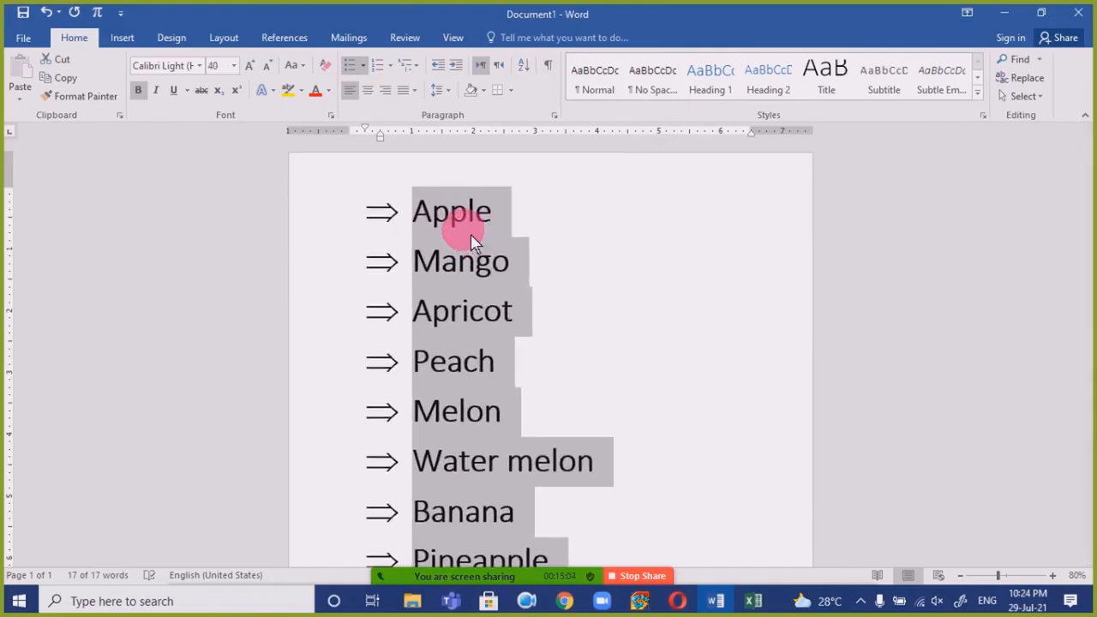
- Redefine the arrow bullet of the fruit list with a complex scripts font size of 12 and deselect the list
click(367, 72)
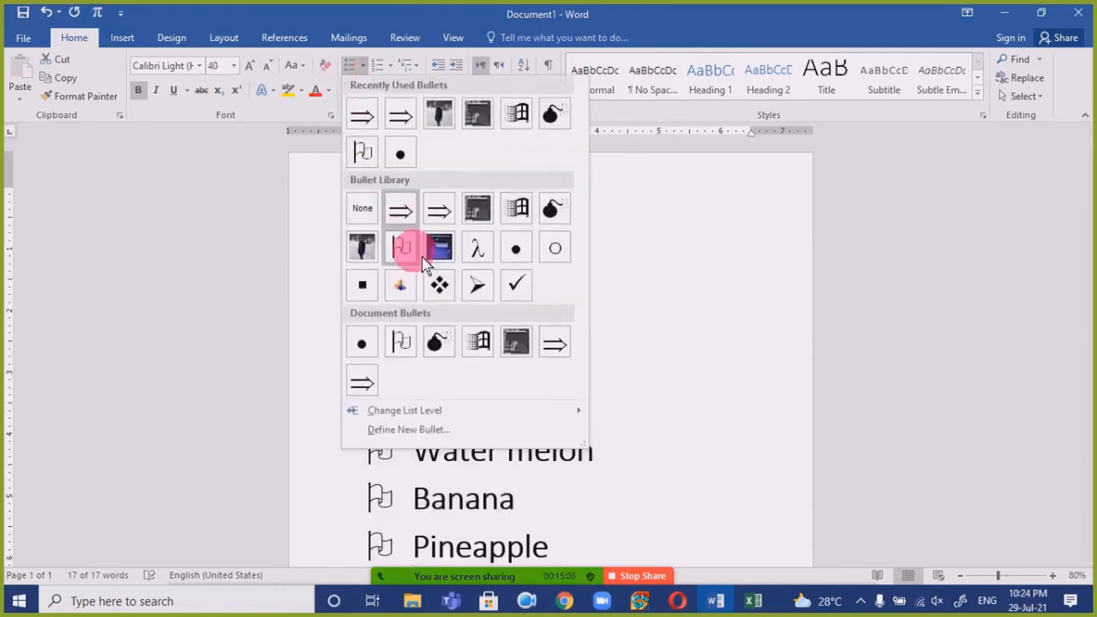
click(437, 432)
click(683, 226)
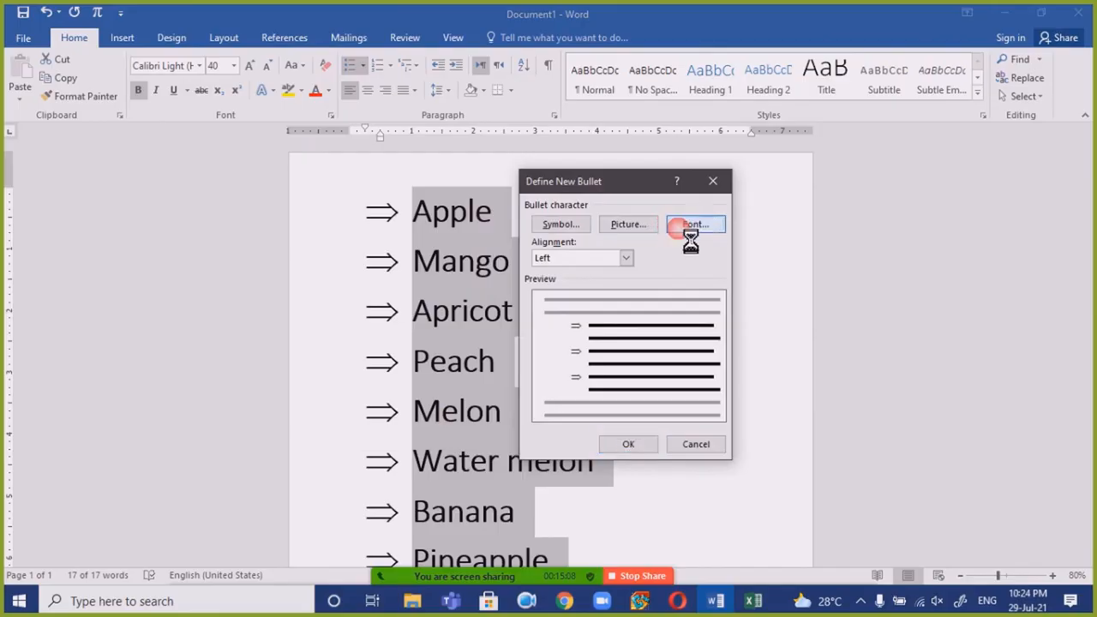
click(635, 246)
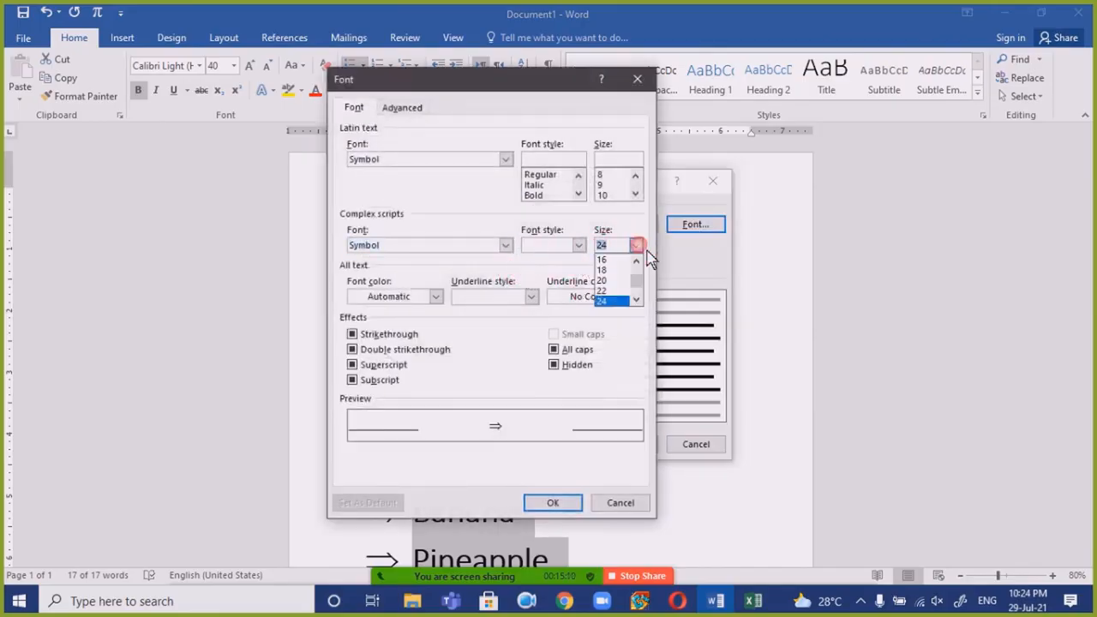
drag(639, 266, 625, 300)
click(553, 502)
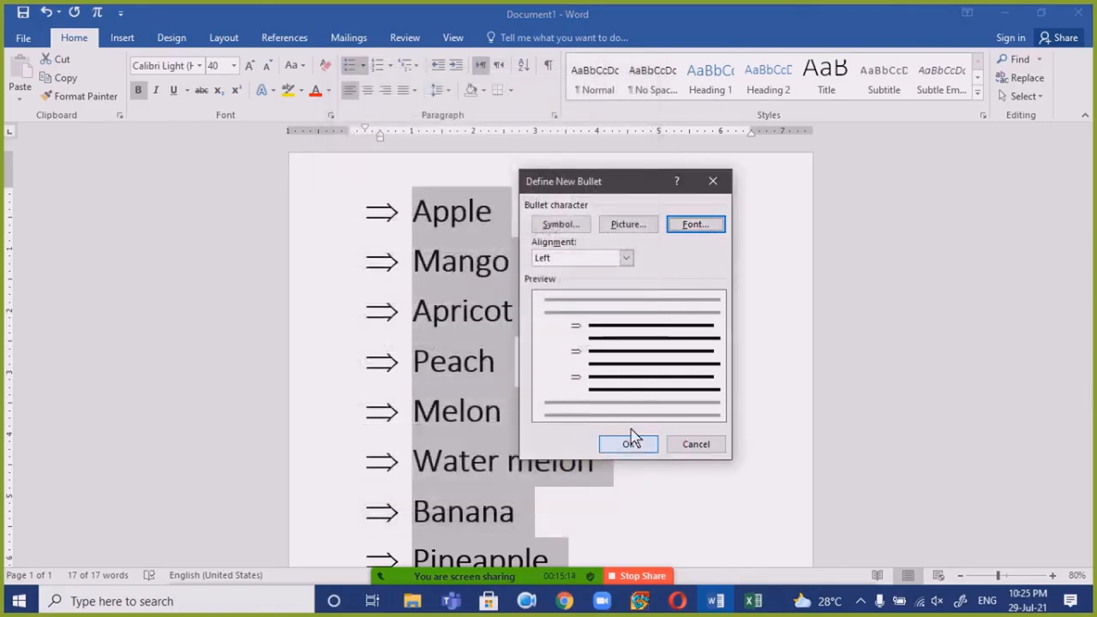
click(629, 442)
click(526, 364)
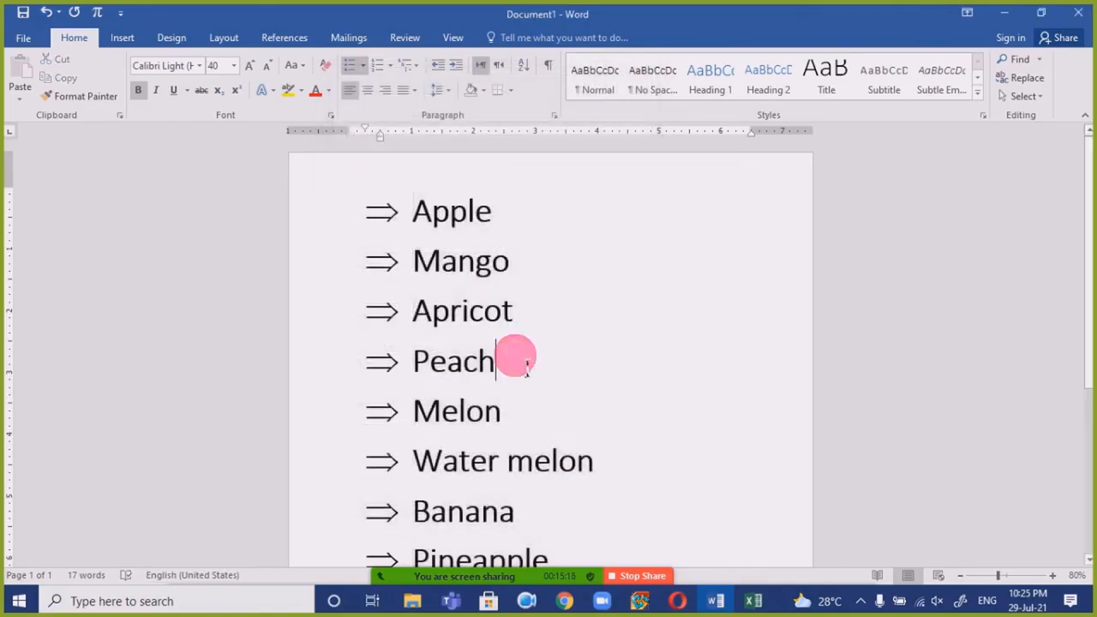
- Select all the fruit items and redefine their arrow bullet with a red font color
scroll(514, 355, down, 3)
scroll(514, 350, up, 2)
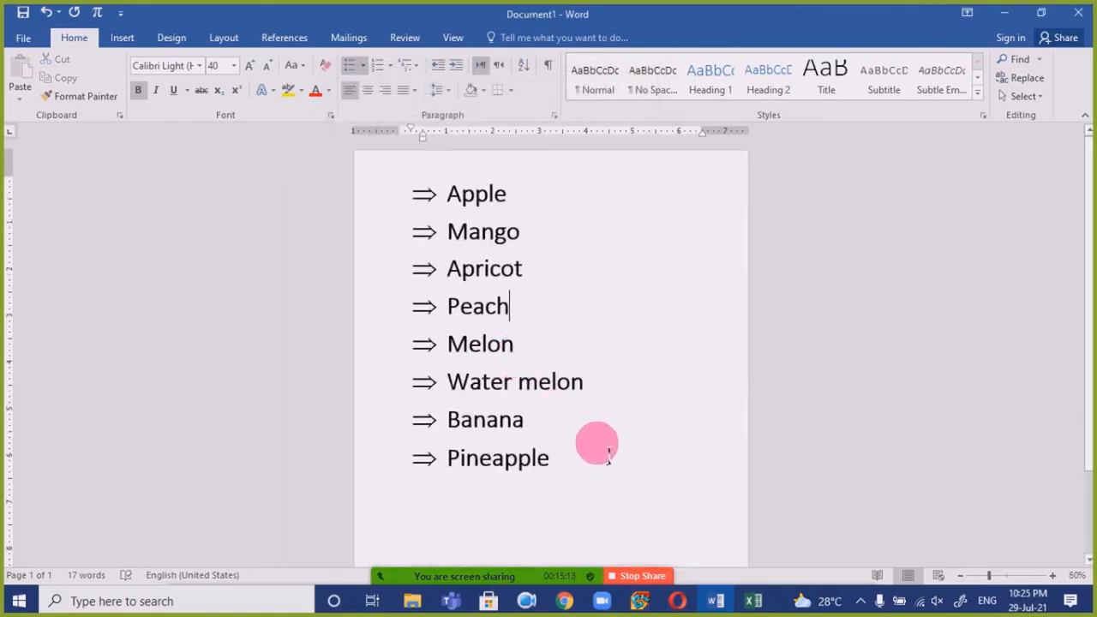
drag(608, 457, 421, 206)
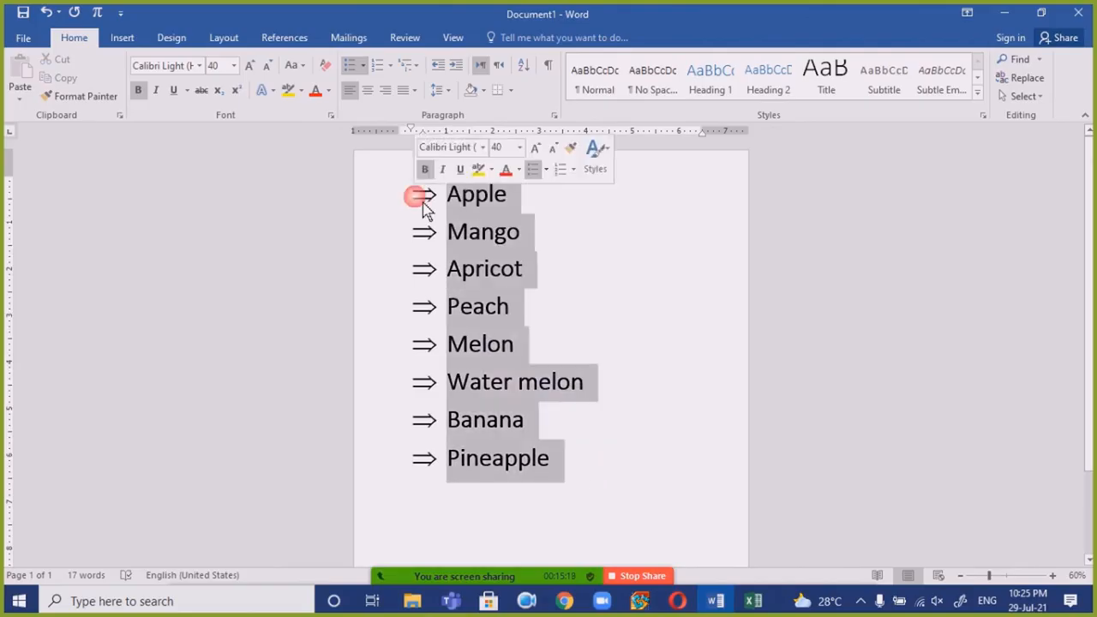
click(364, 67)
click(433, 429)
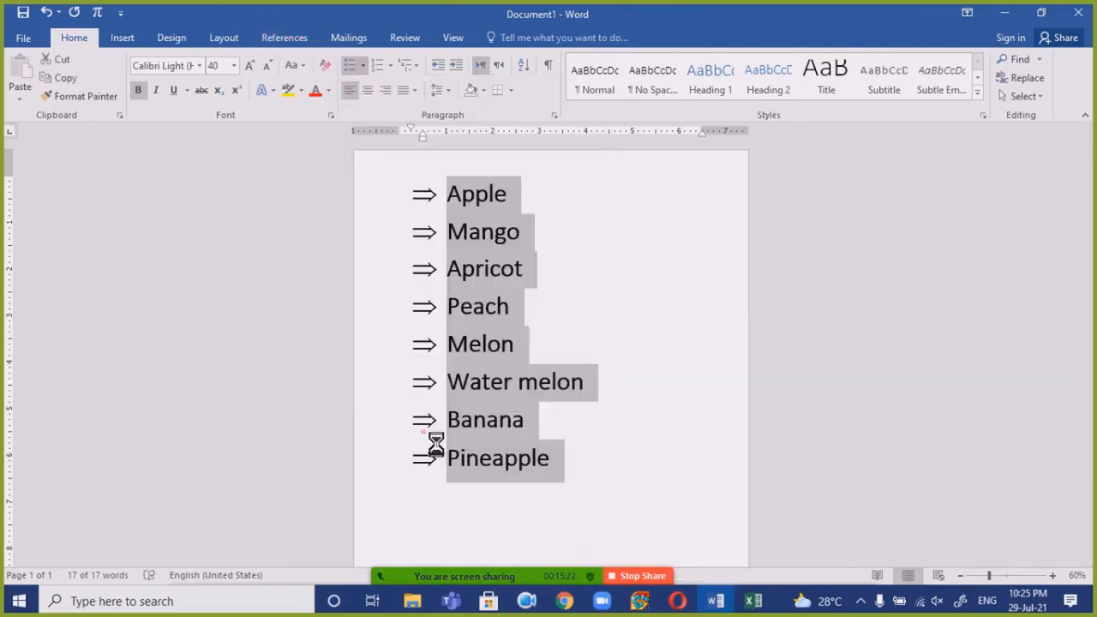
click(655, 226)
click(673, 227)
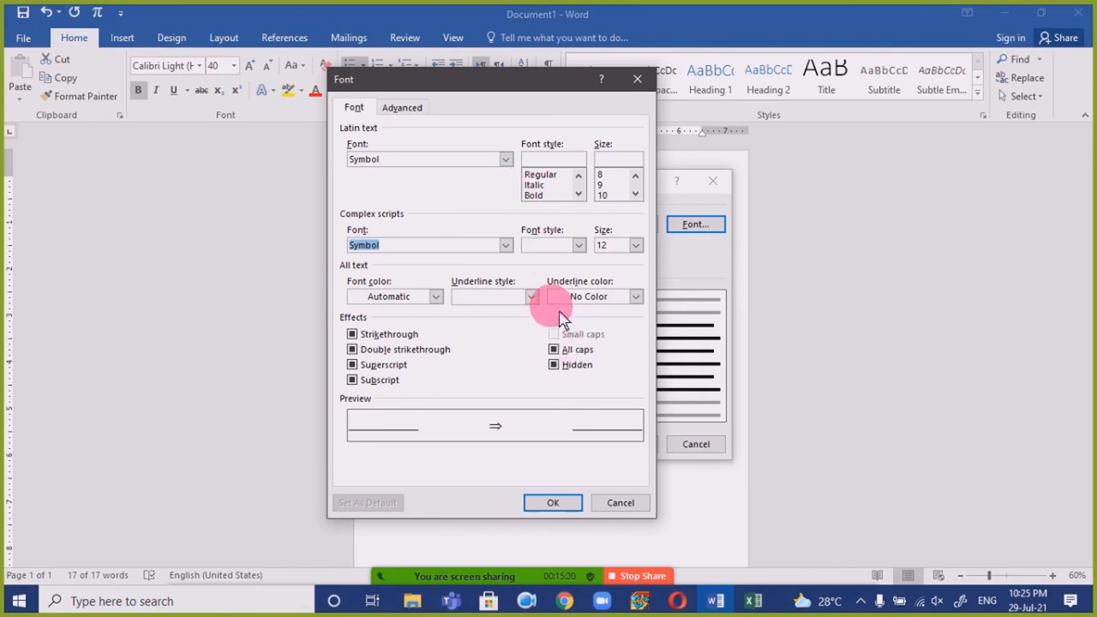
click(634, 296)
click(627, 298)
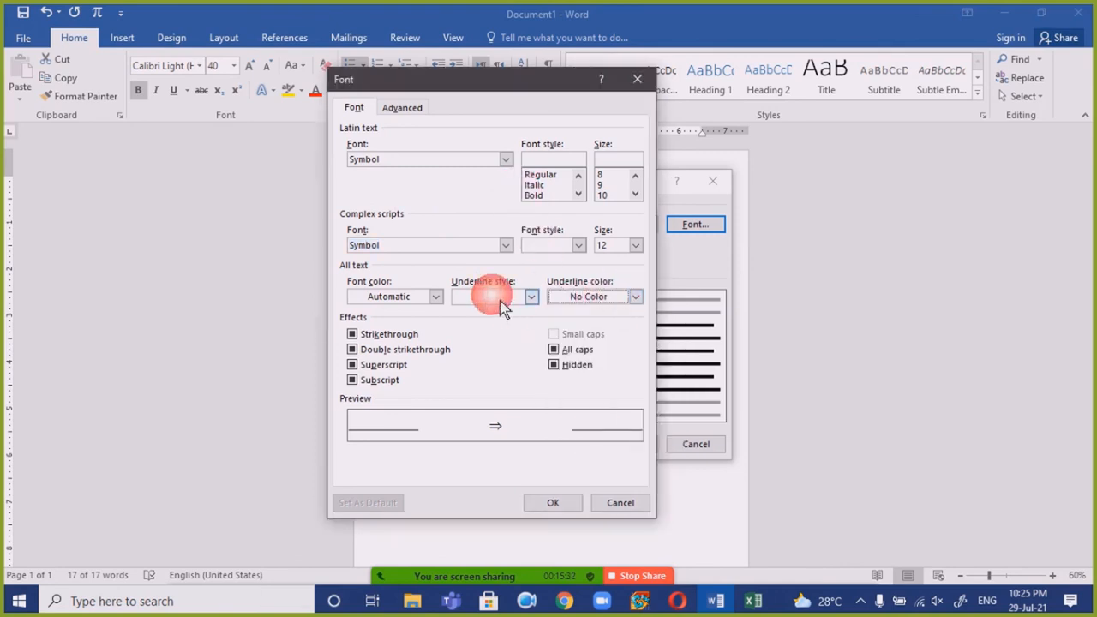
click(499, 300)
click(500, 300)
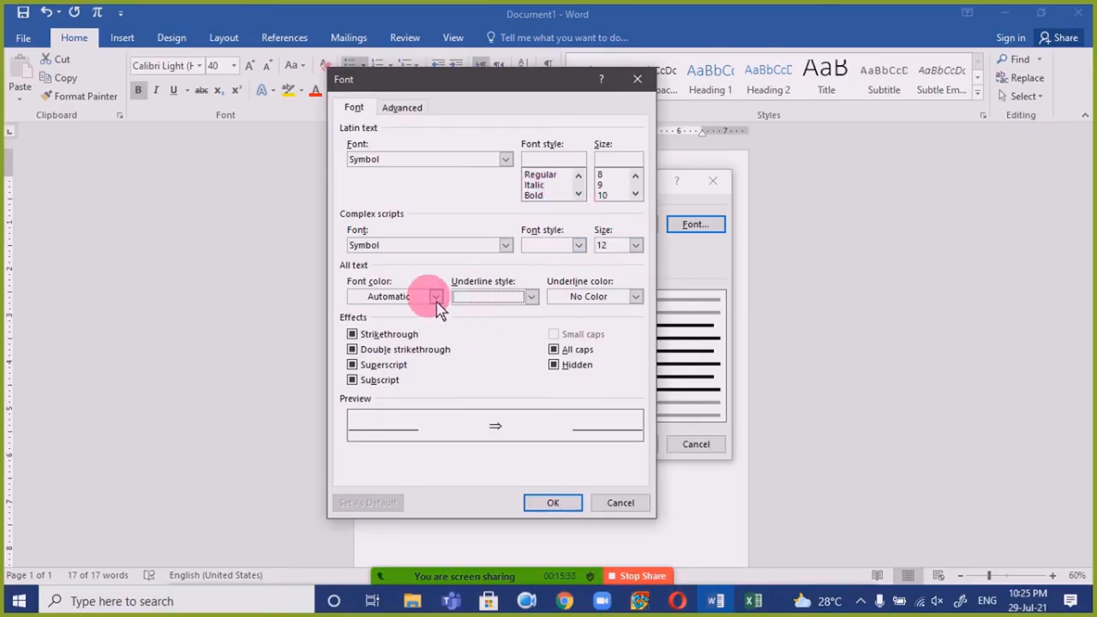
click(407, 306)
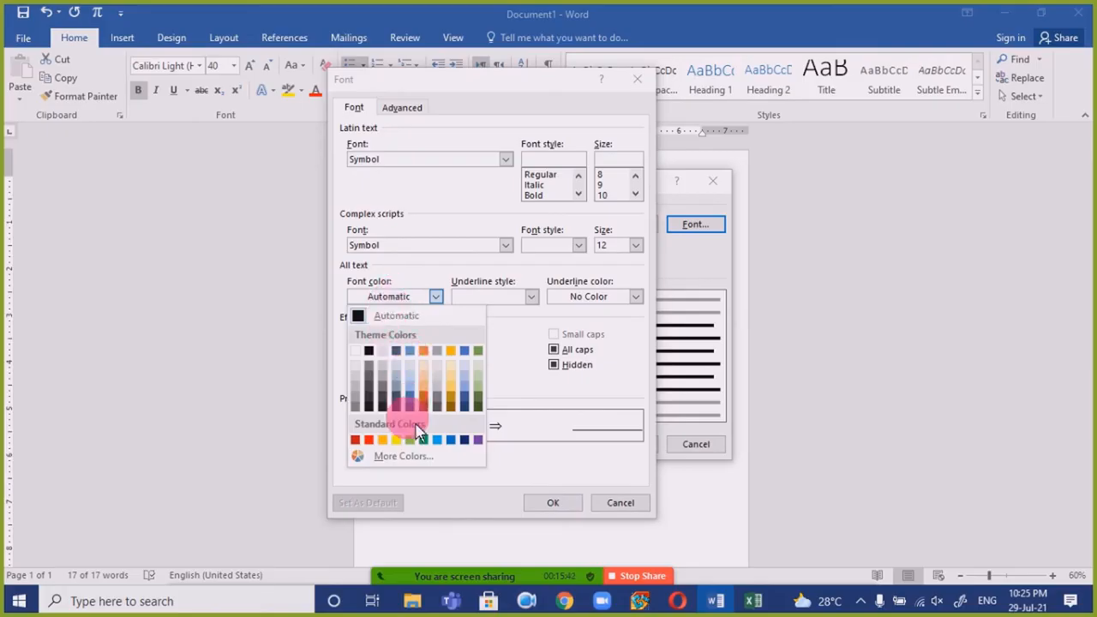
click(380, 442)
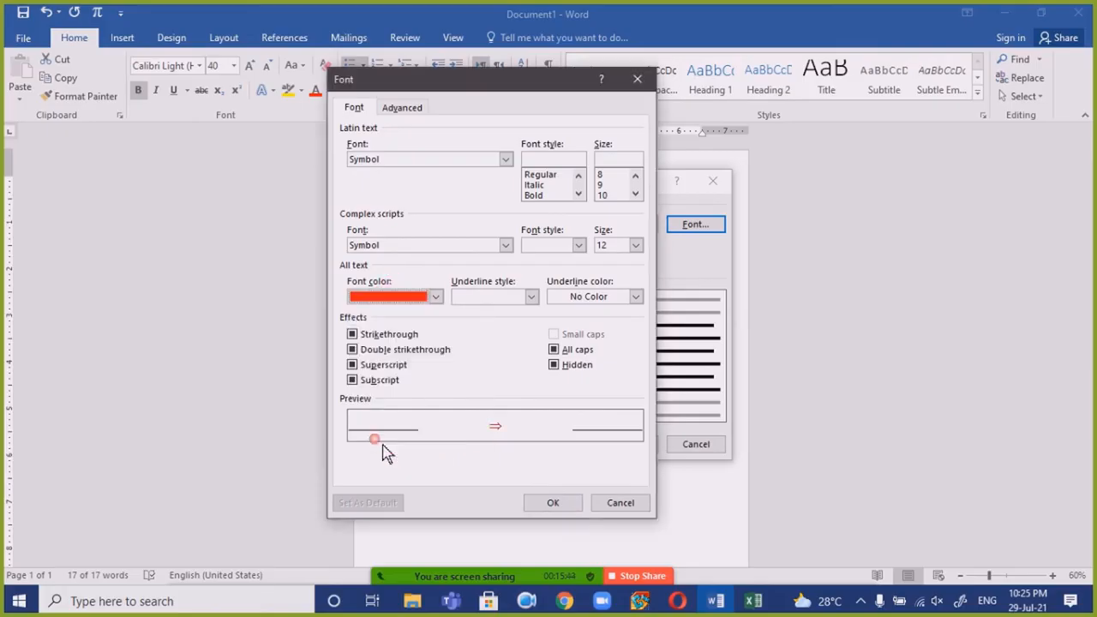
click(551, 504)
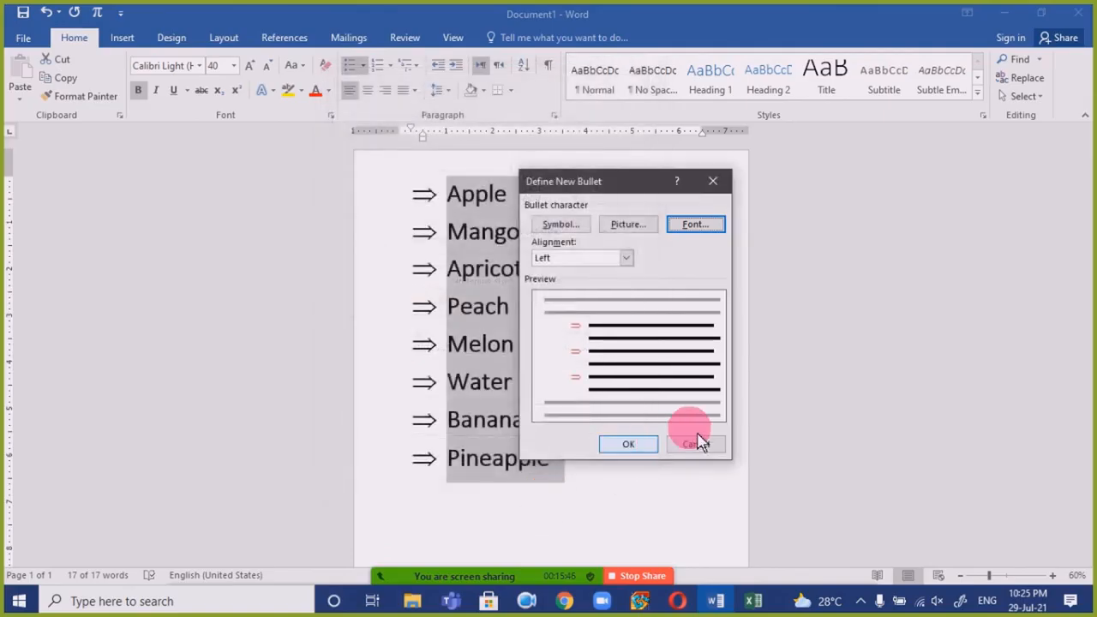
click(638, 452)
click(623, 461)
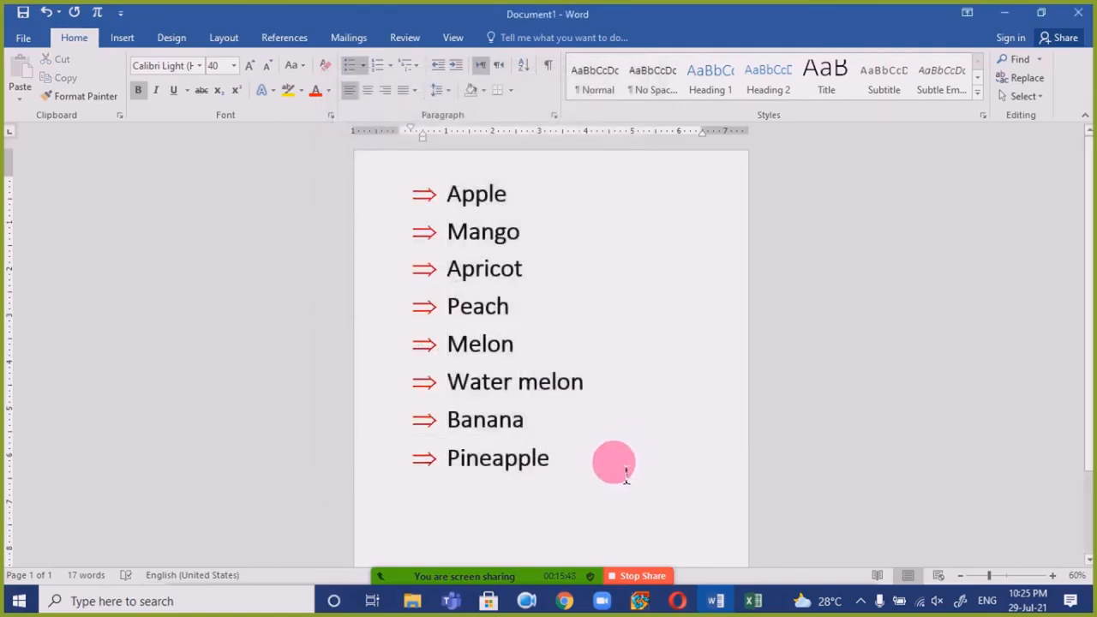
- Select all the fruit items and redefine their red arrow bullet with an underline style
drag(597, 482, 387, 151)
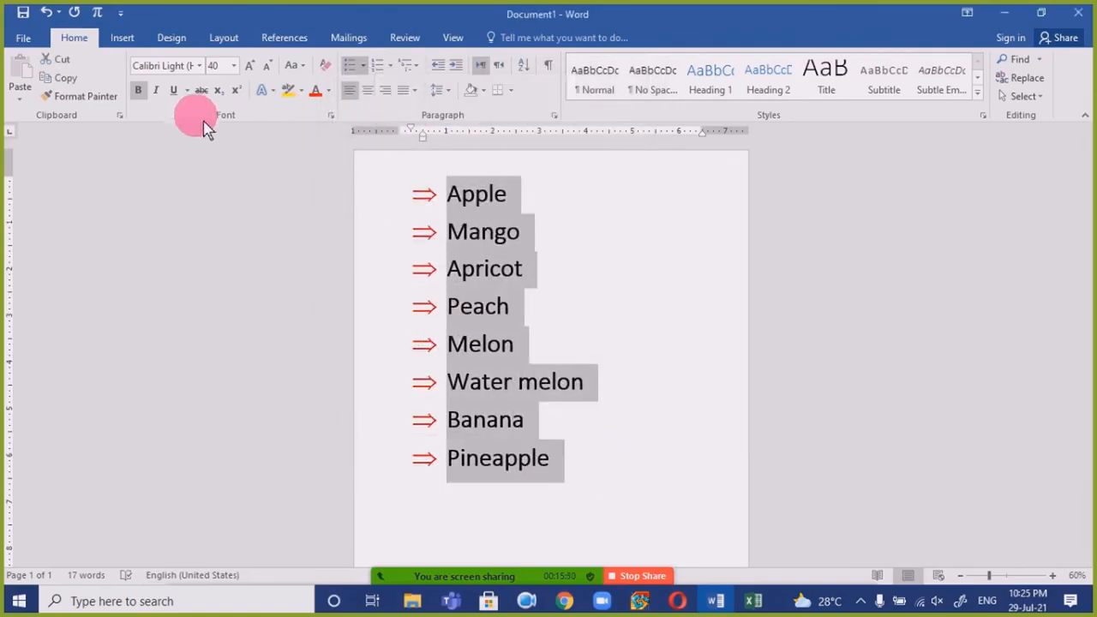
click(447, 93)
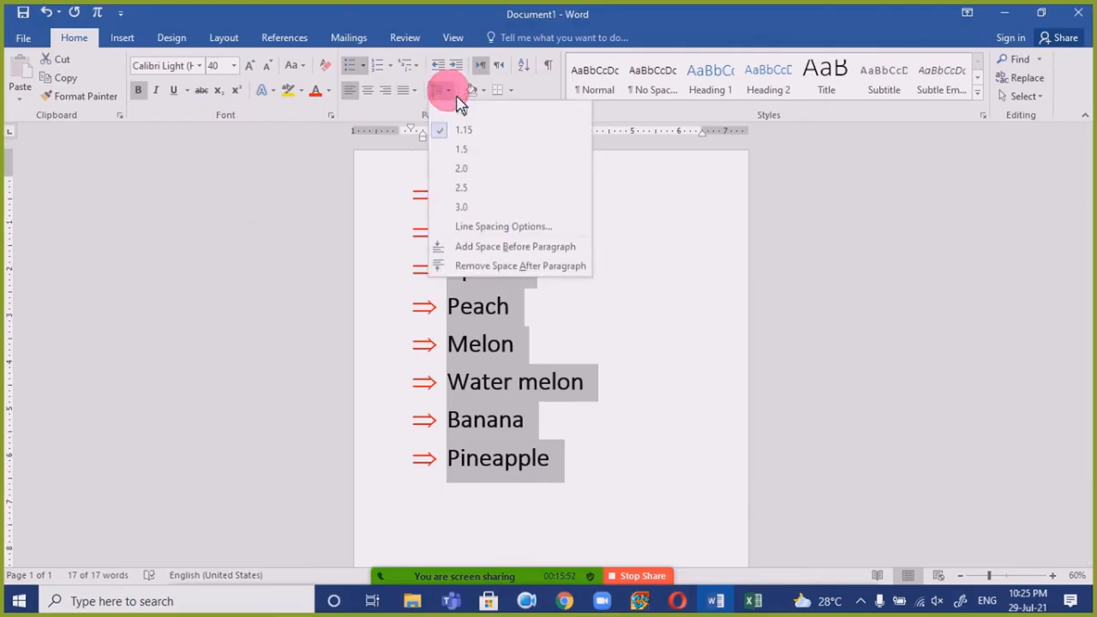
click(446, 94)
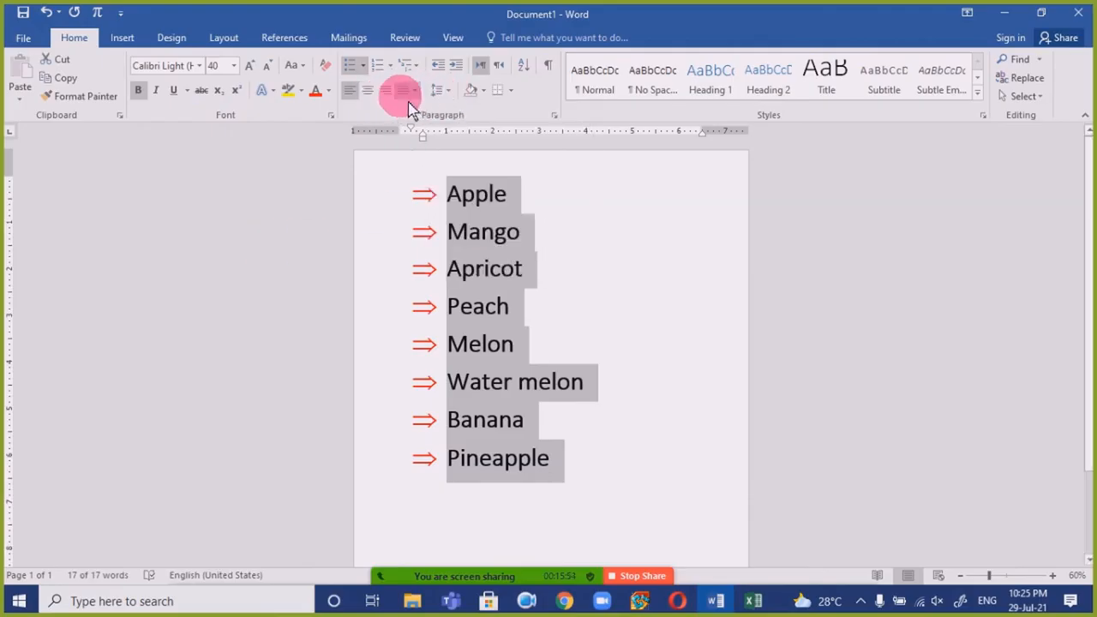
click(362, 65)
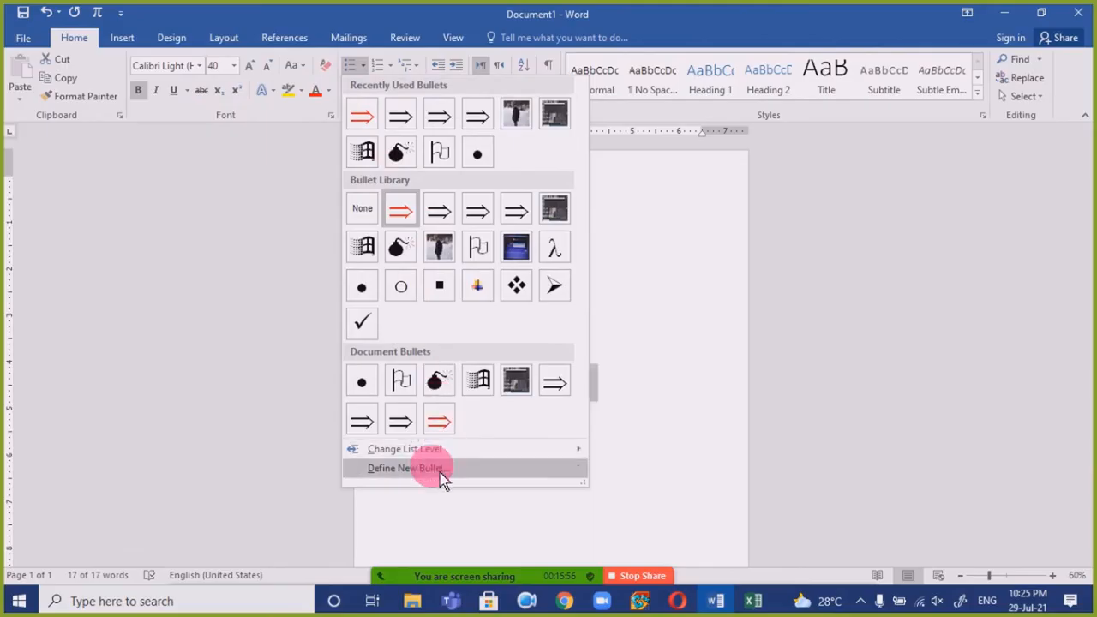
click(441, 471)
click(695, 224)
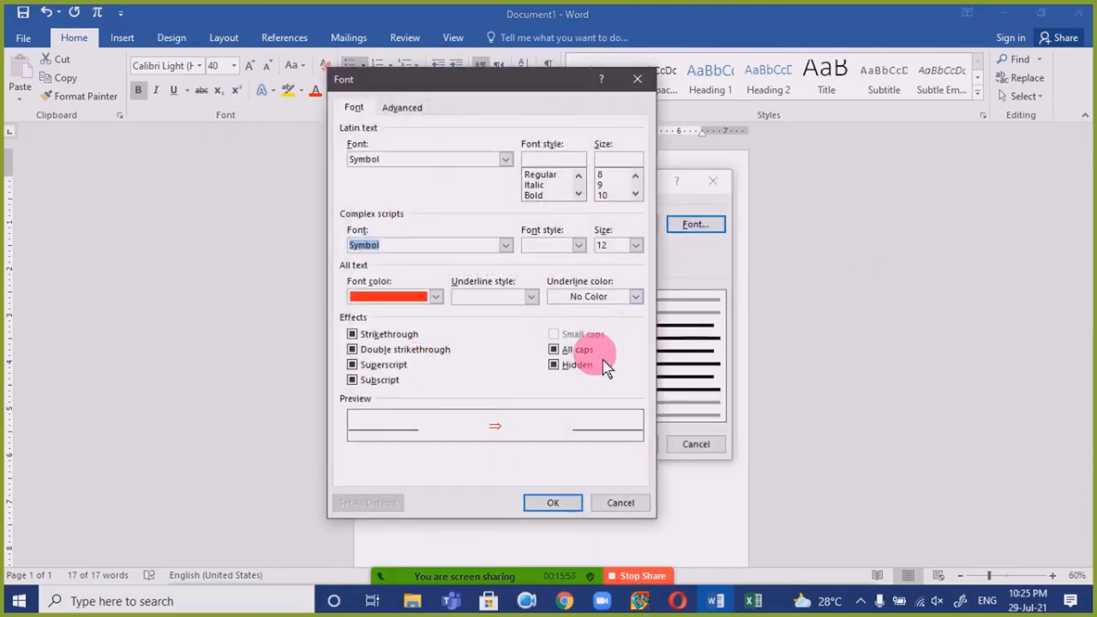
click(530, 295)
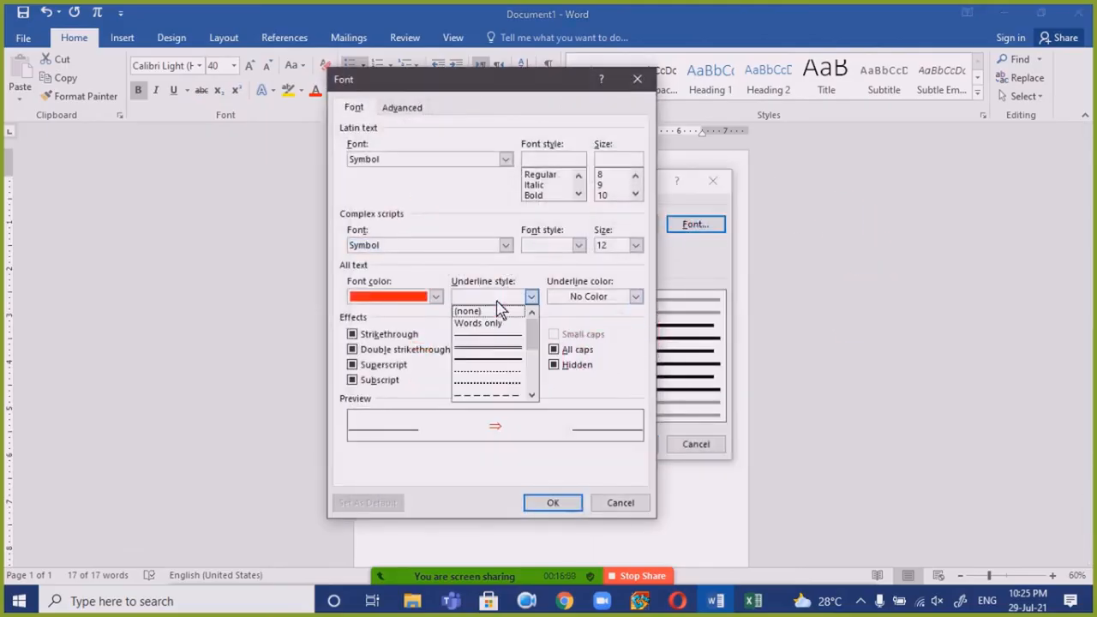
click(508, 364)
click(565, 509)
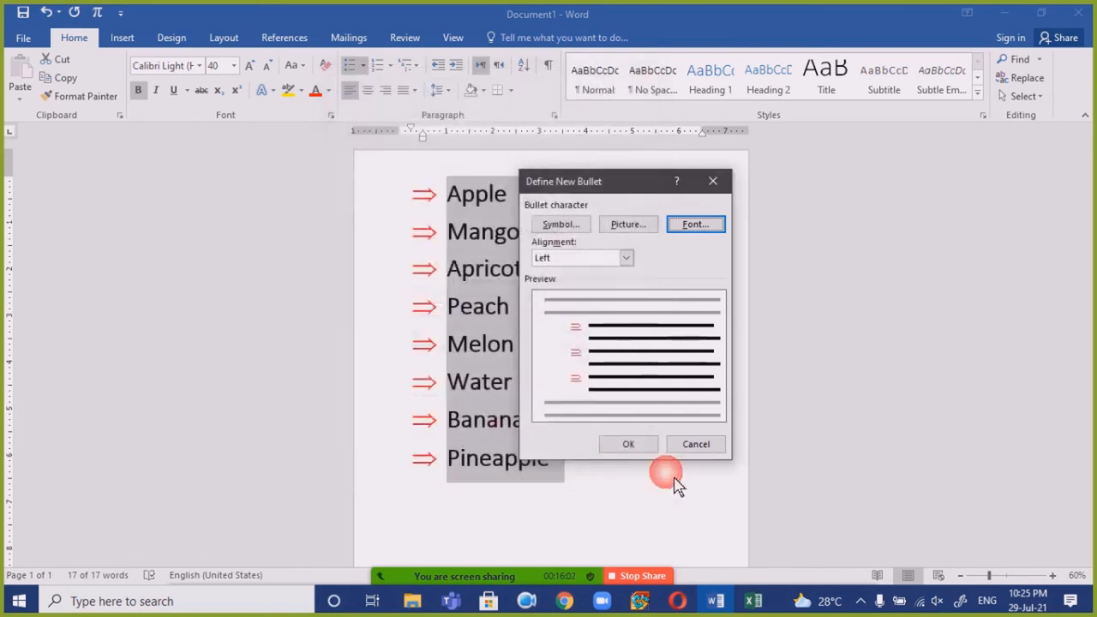
click(635, 451)
click(557, 464)
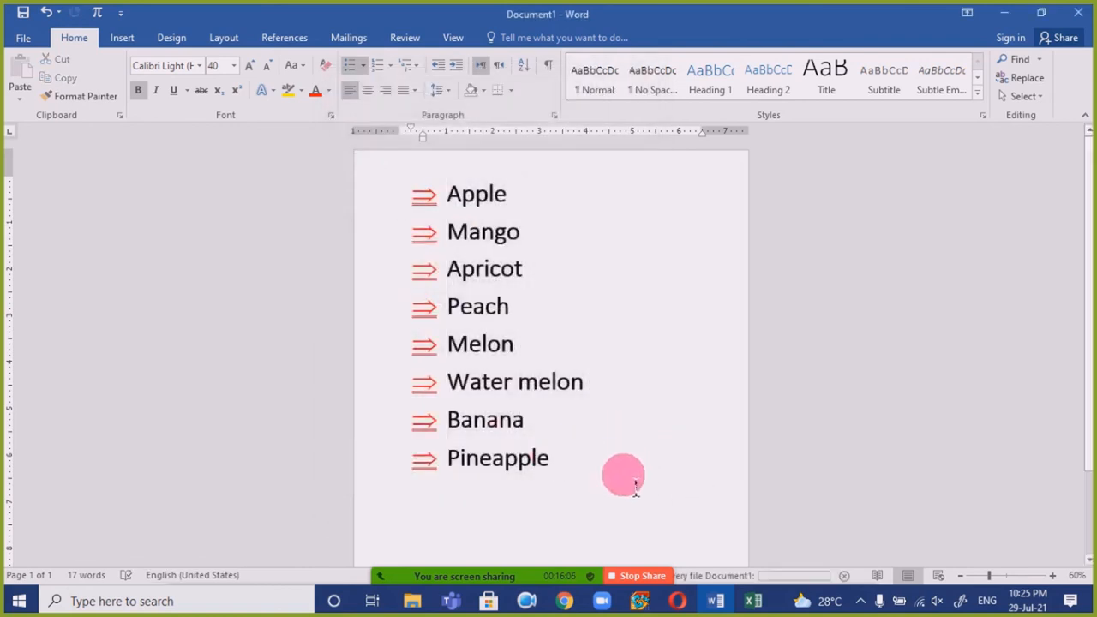
- Delete the whole fruit list together with its leftover arrow bullet
key(ctrl+a)
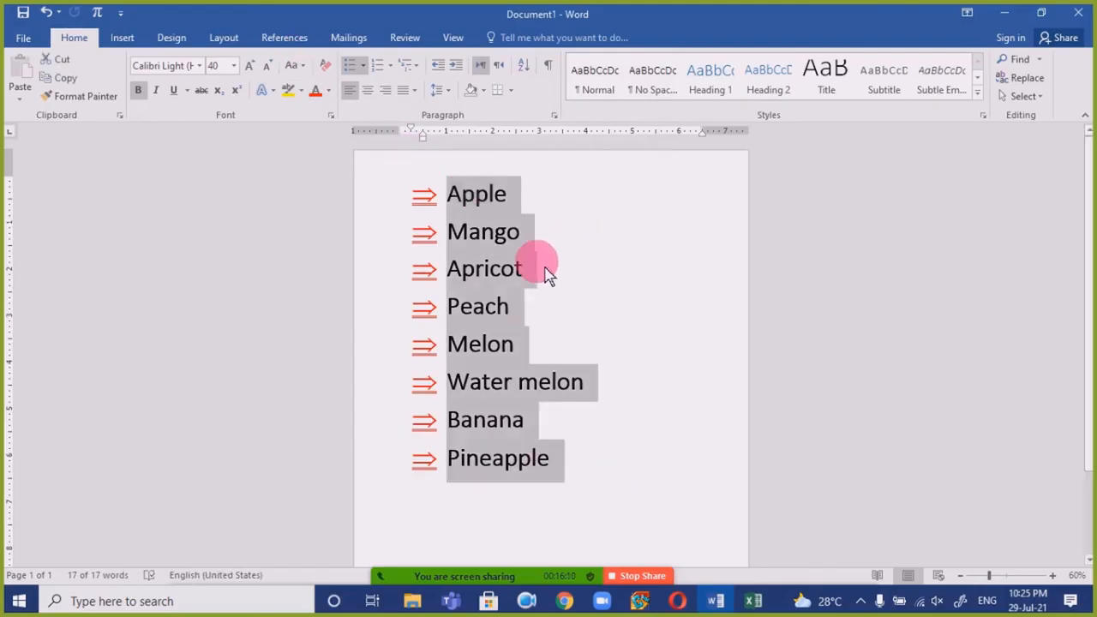
key(BackSpace)
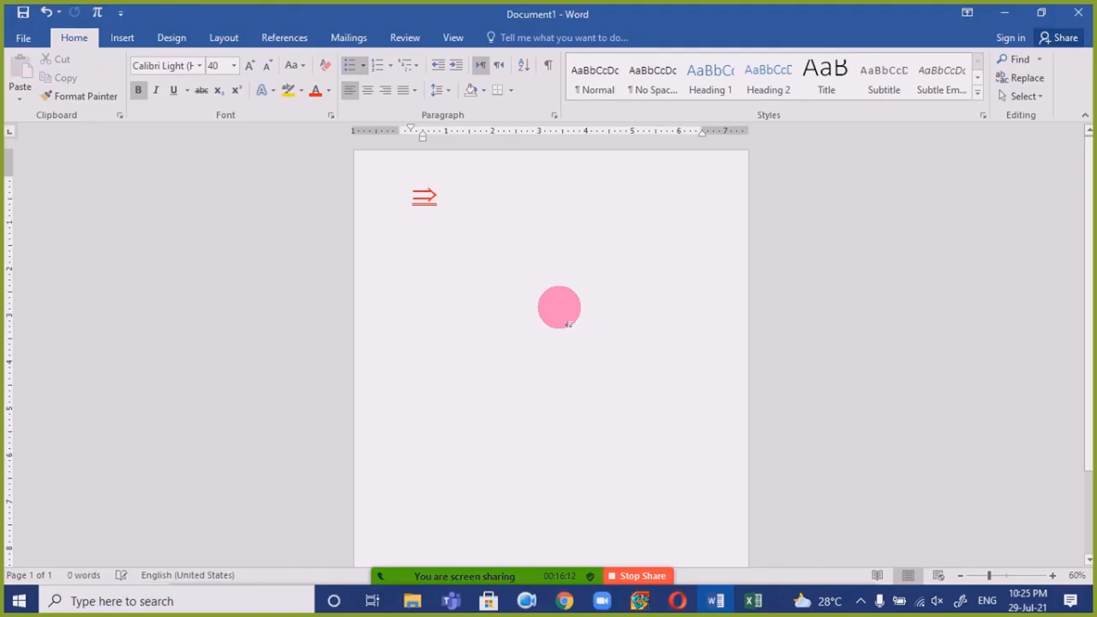
key(BackSpace)
text(La;sal)
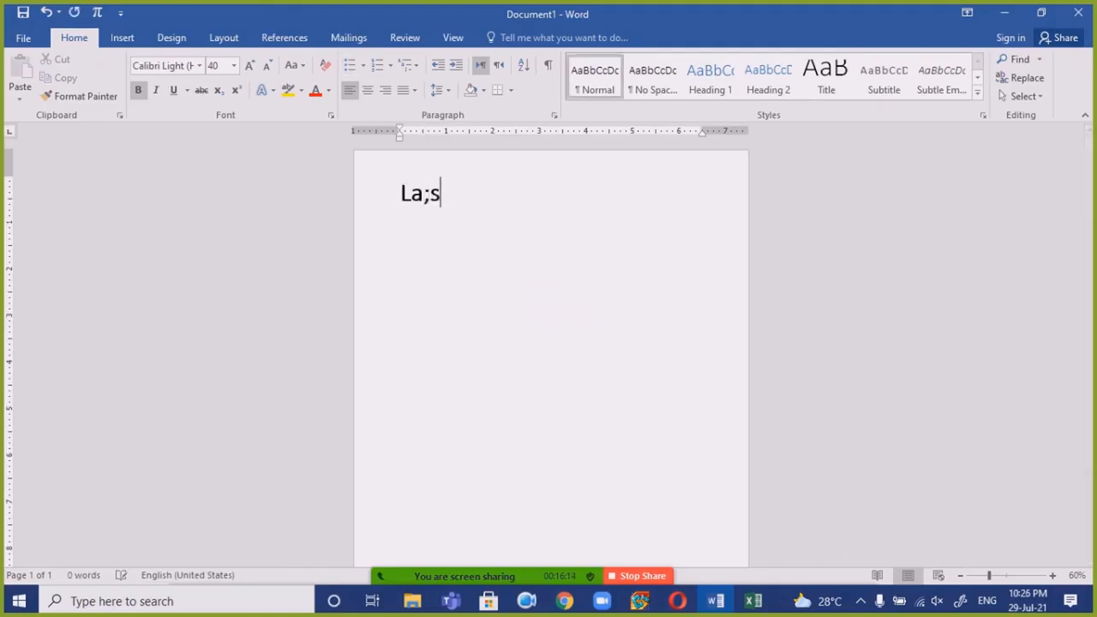
key(BackSpace)
key(BackSpace)
key(BackSpace)
key(BackSpace)
key(BackSpace)
key(BackSpace)
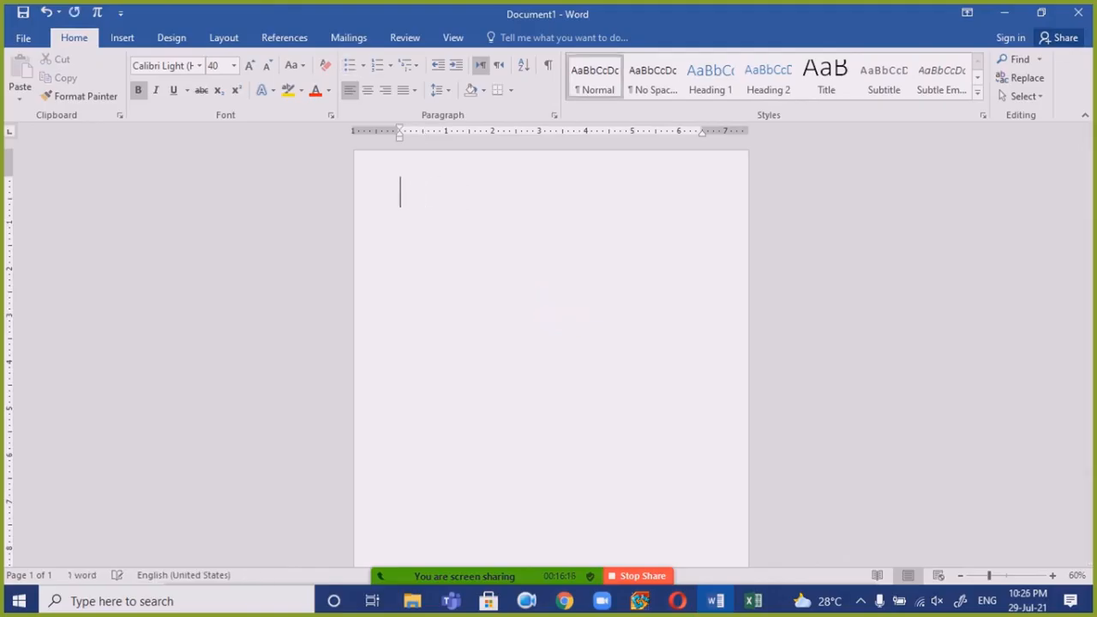
- Switch the typing language from English to Urdu (Pakistan) for the blank page
scroll(564, 307, up, 3)
scroll(563, 307, up, 1)
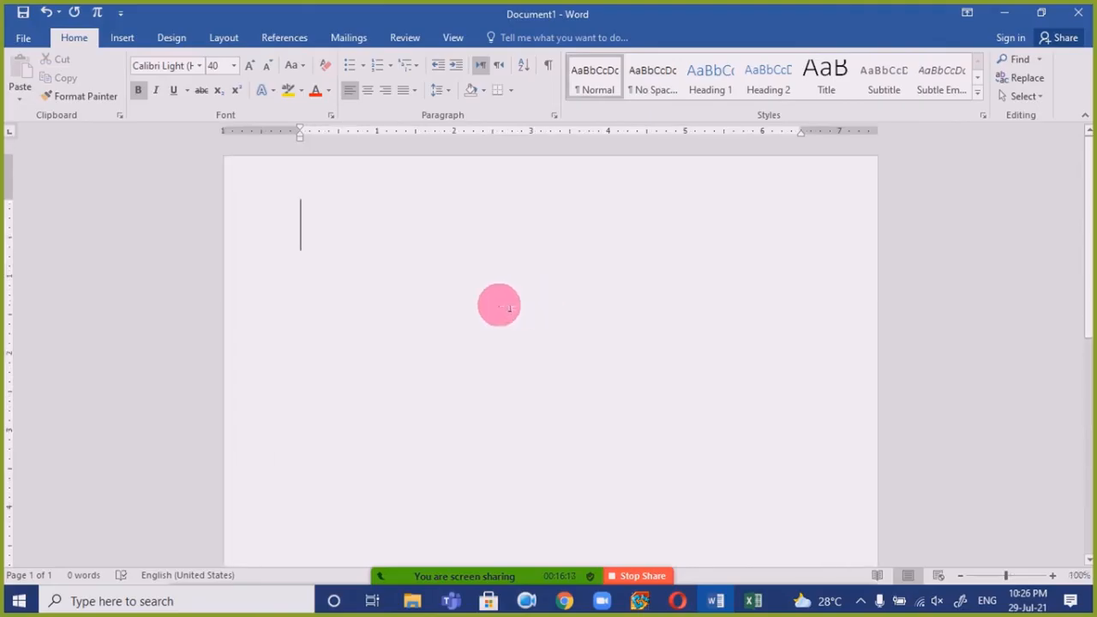
mouse_move(563, 563)
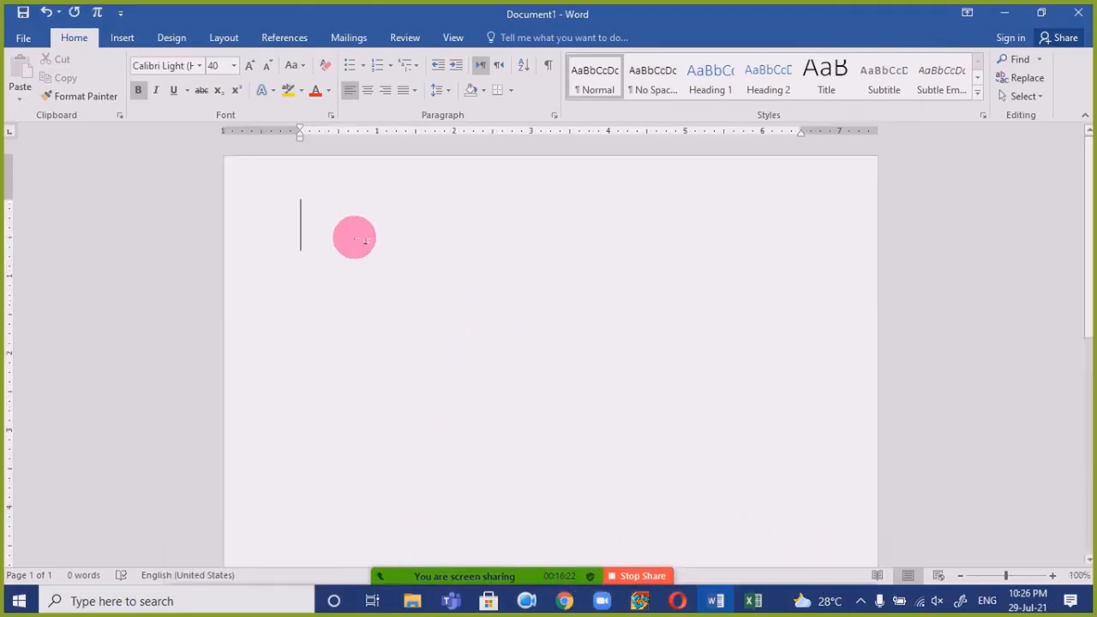
key(alt+shift)
- Write the Urdu sentence "ہم نے 24 آم خریدے" on the blank page
text(ہ،)
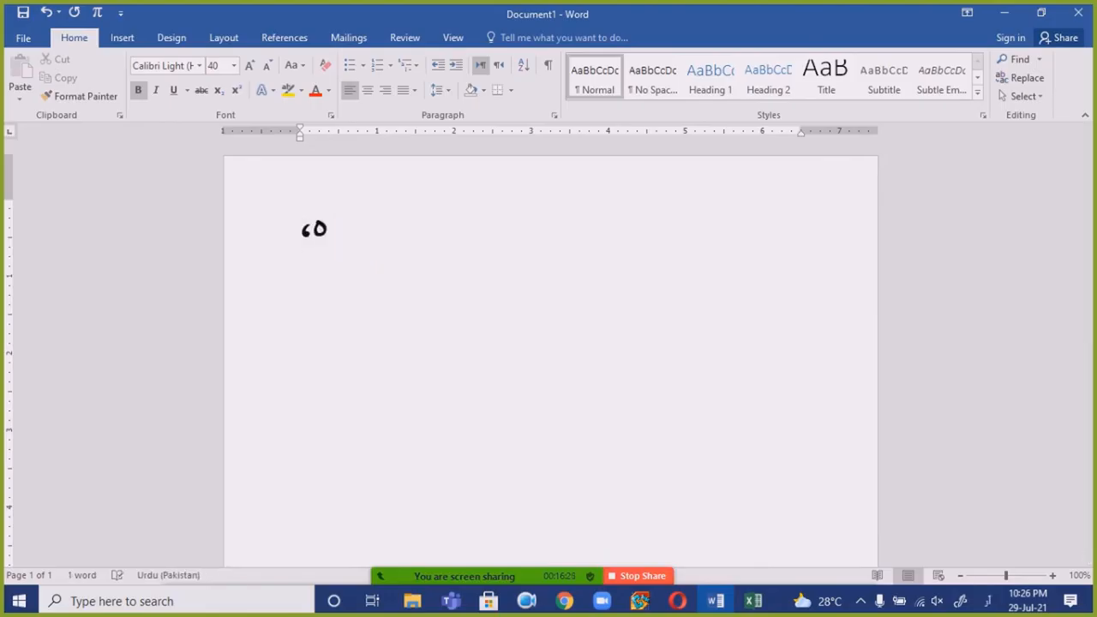
key(BackSpace)
text(م نے )
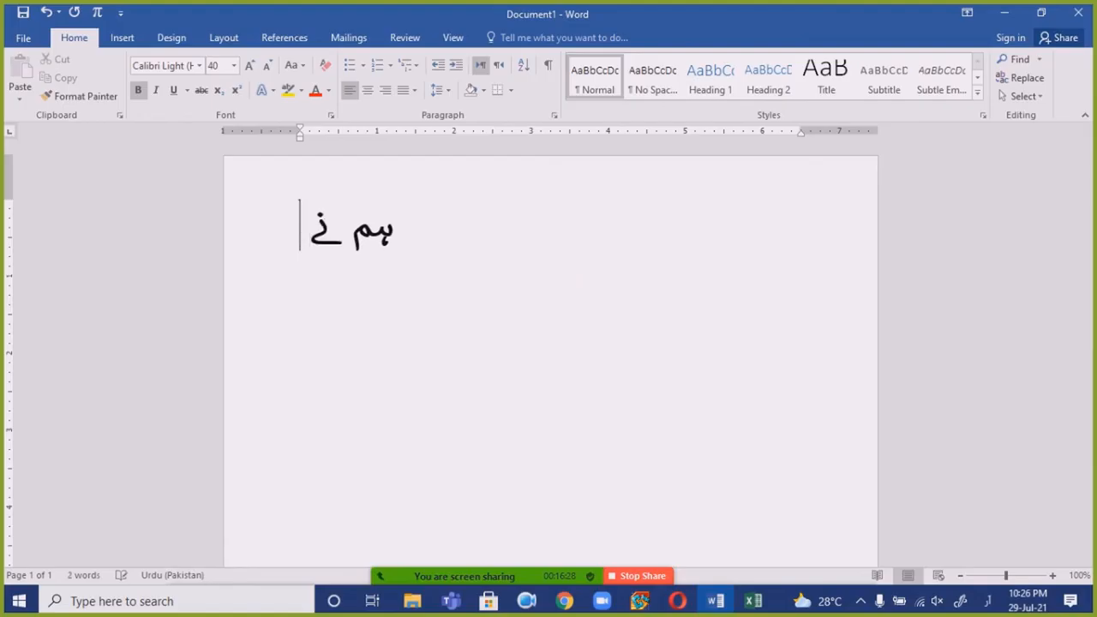
text(24 )
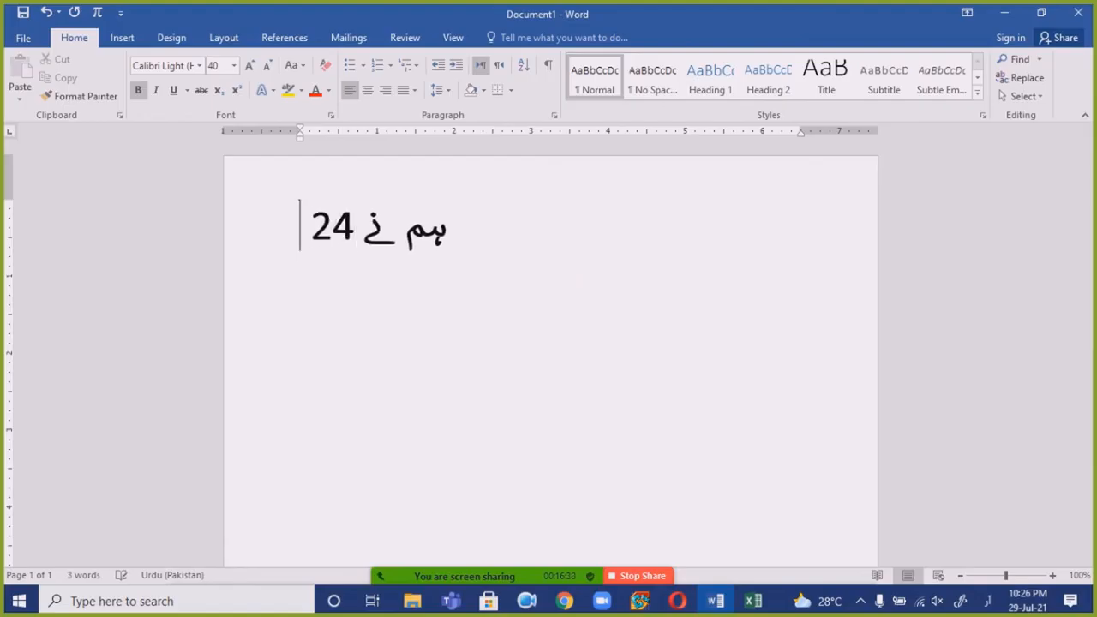
text(آ)
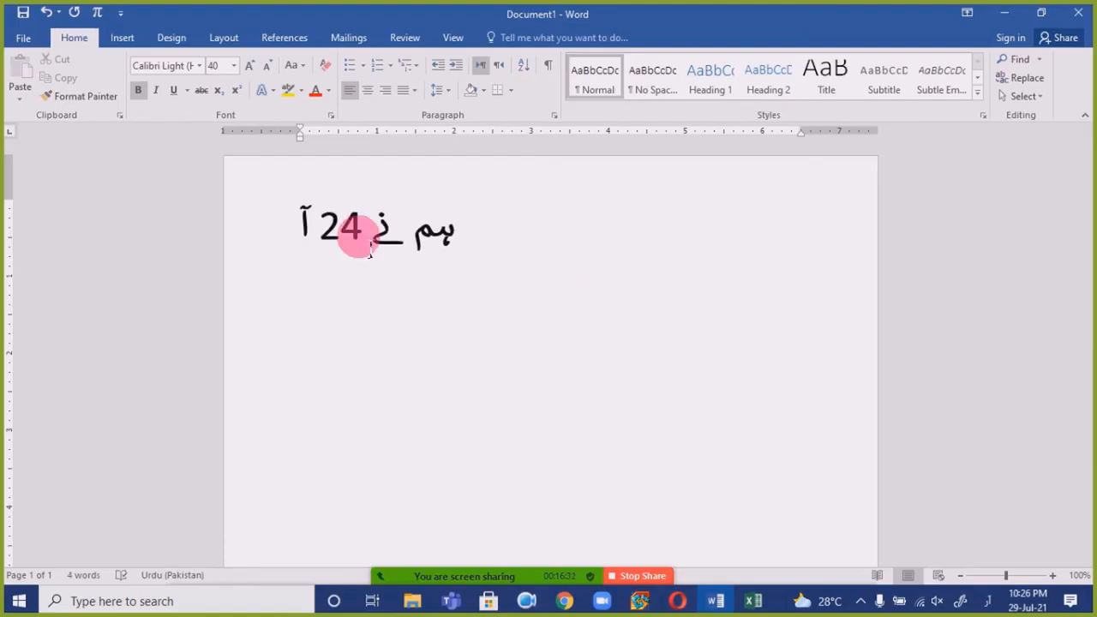
text(م)
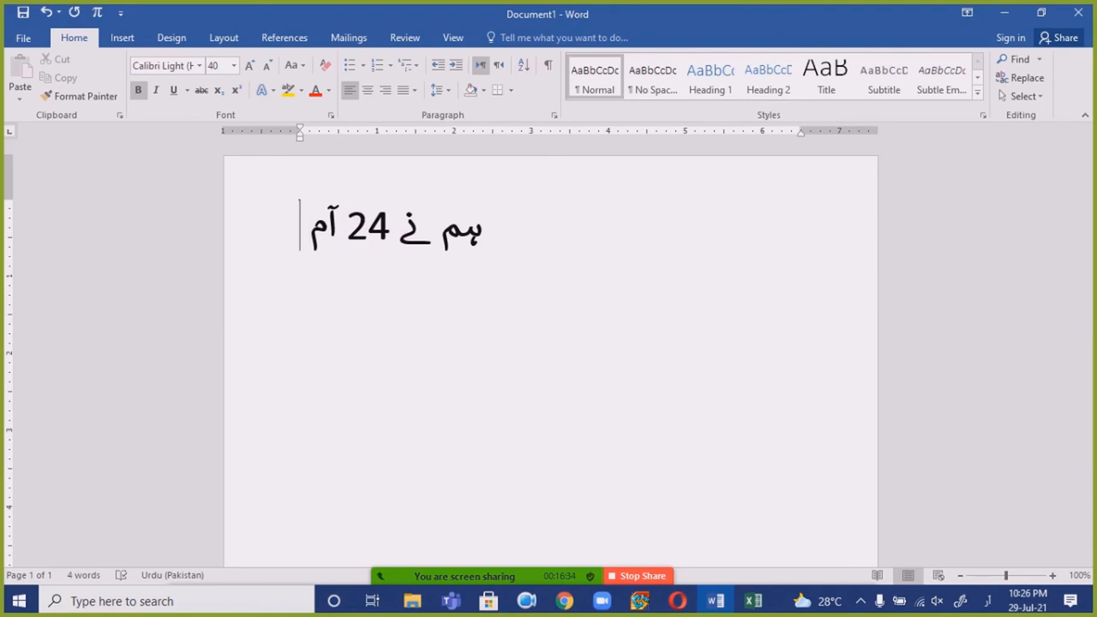
text( خ)
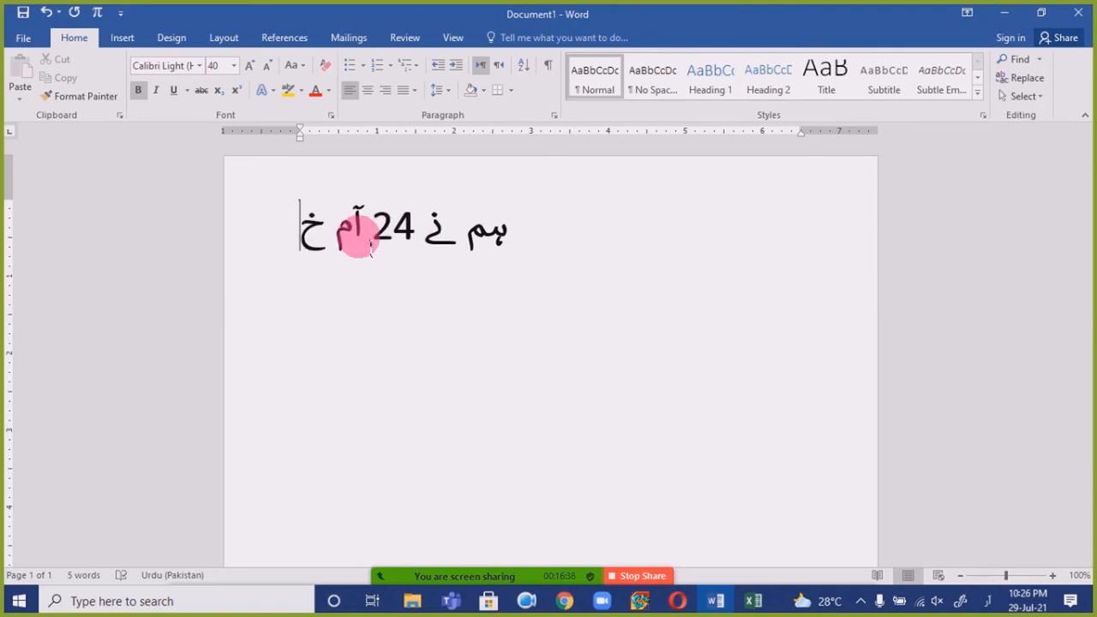
text(ریدے)
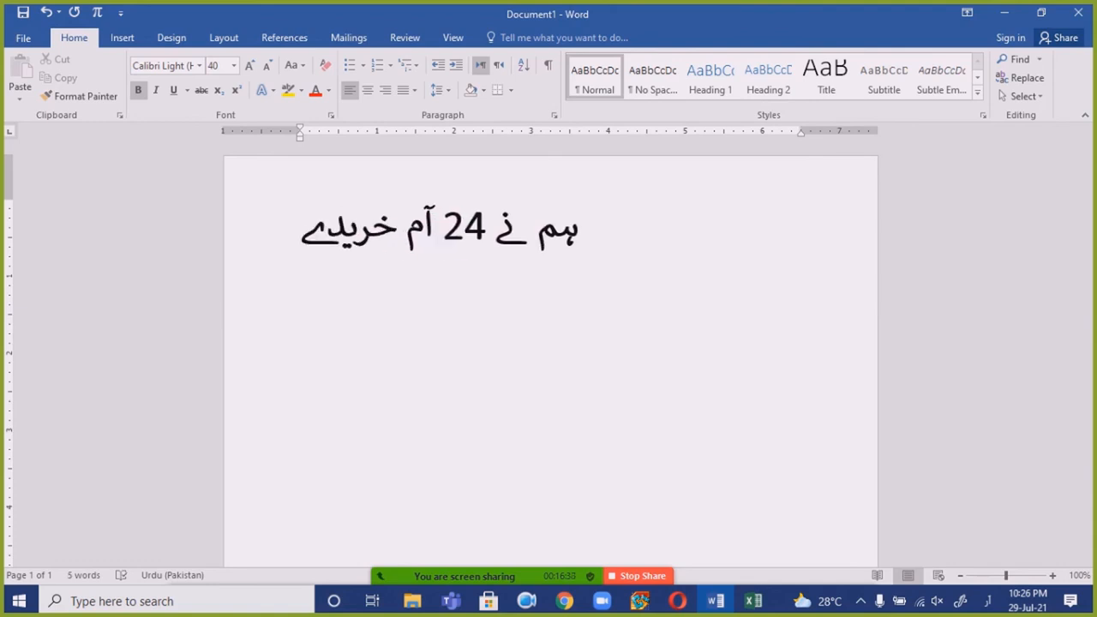
- Erase the entire Urdu sentence from the page
key(BackSpace)
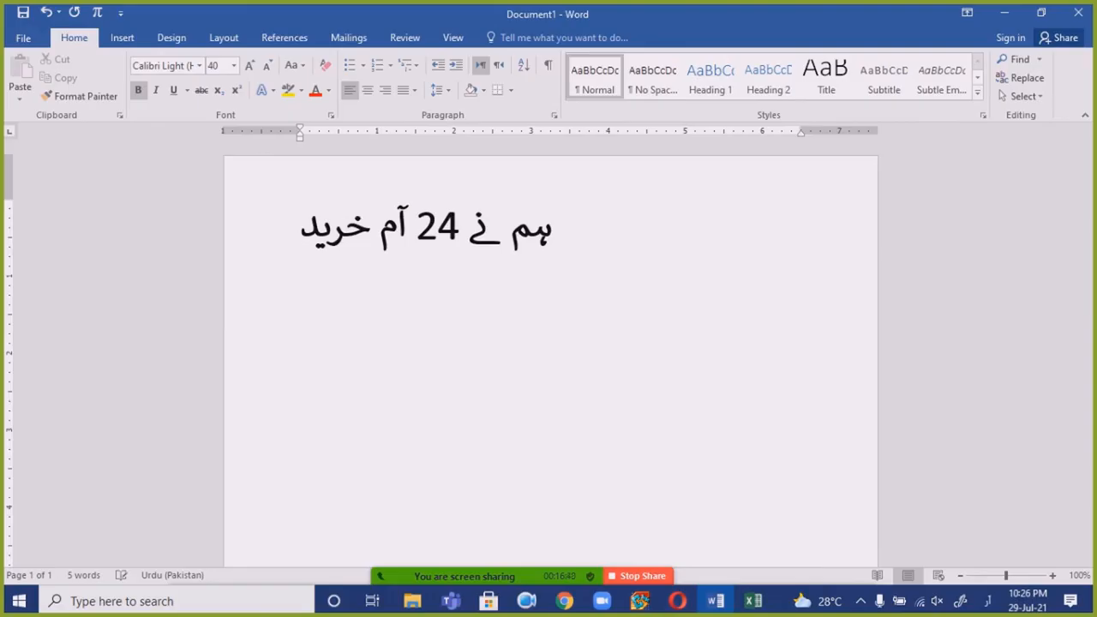
key(BackSpace)
key(BackSpace)
key(BackSpace)
key(BackSpace)
key(BackSpace)
key(BackSpace)
key(BackSpace)
key(BackSpace)
key(BackSpace)
key(BackSpace)
key(BackSpace)
key(BackSpace)
key(BackSpace)
key(BackSpace)
key(BackSpace)
key(BackSpace)
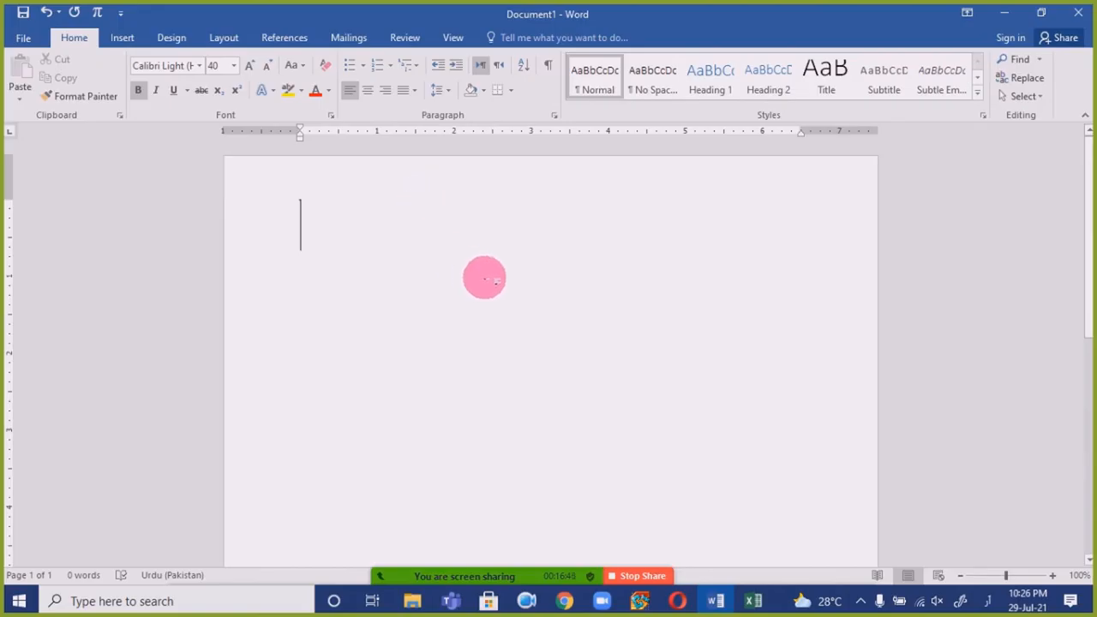
- Write "24 آم" in Urdu on the first line of the page
text(24)
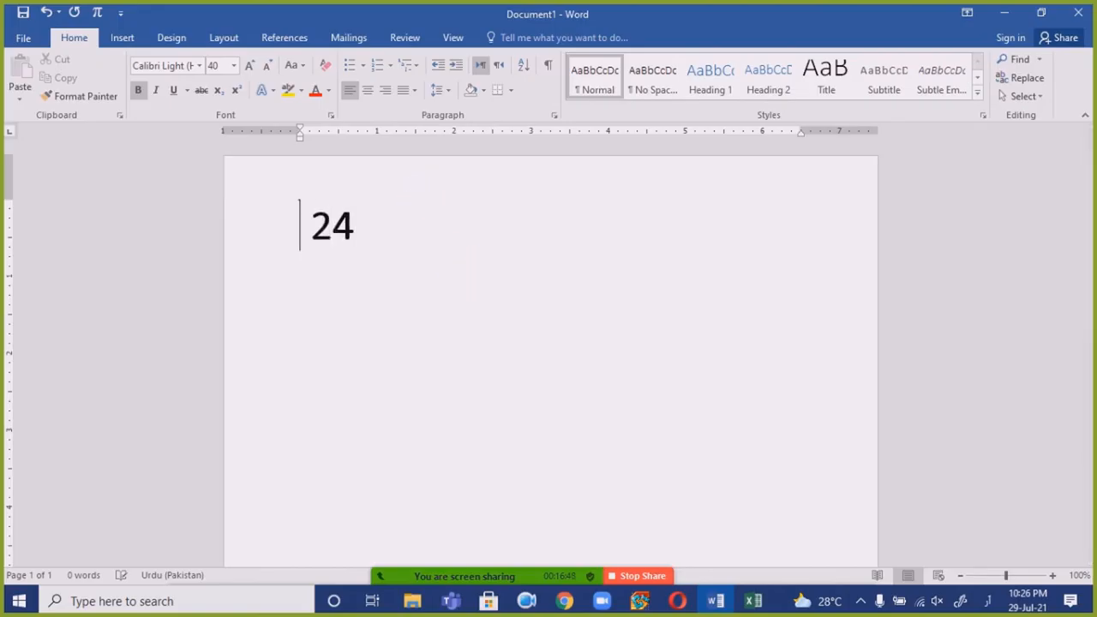
text( آپ)
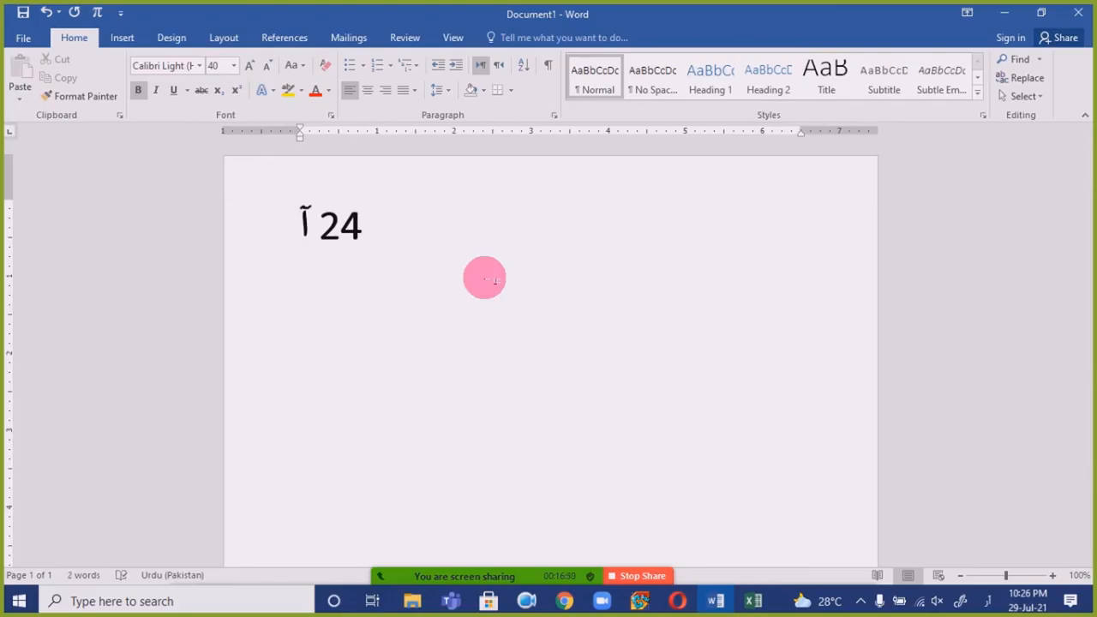
key(BackSpace)
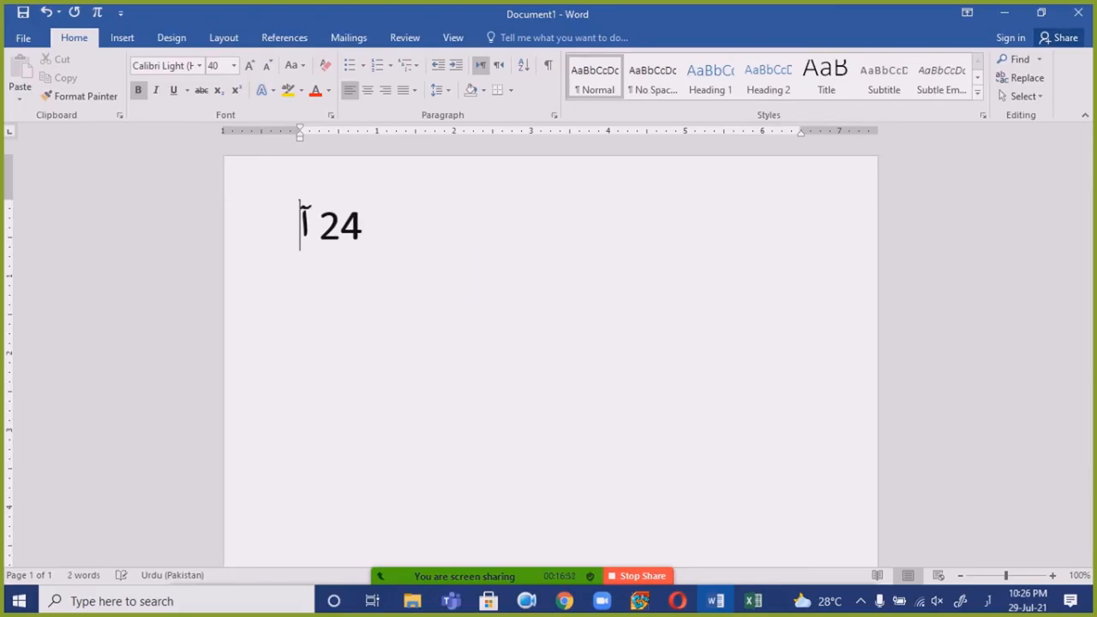
text(م)
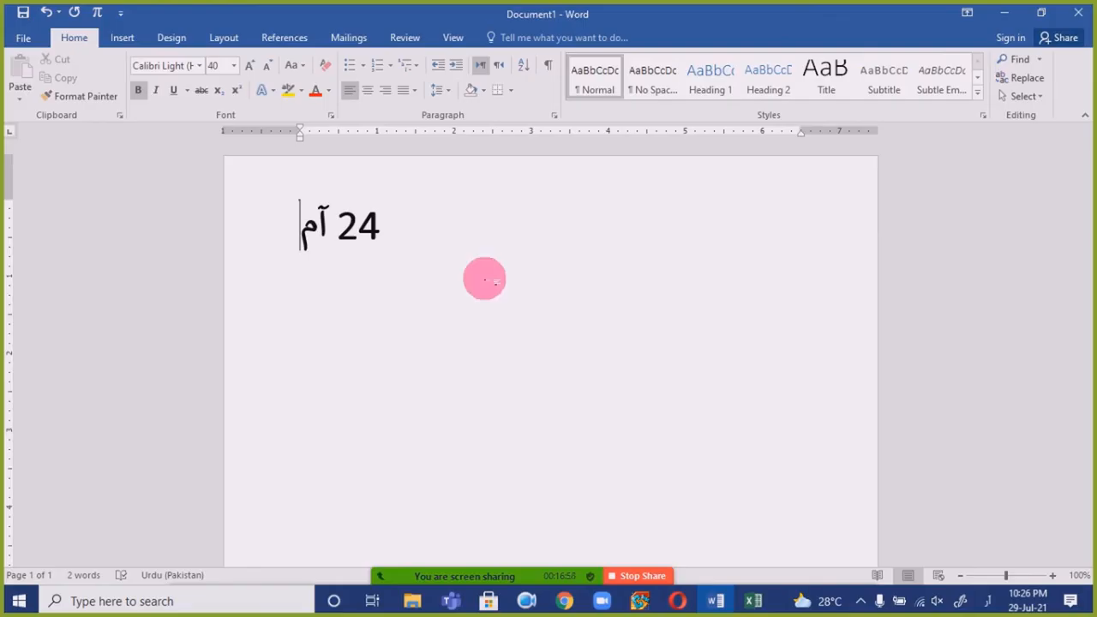
- Compare the two paragraph text directions on the Urdu line and leave it set to right-to-left
click(499, 66)
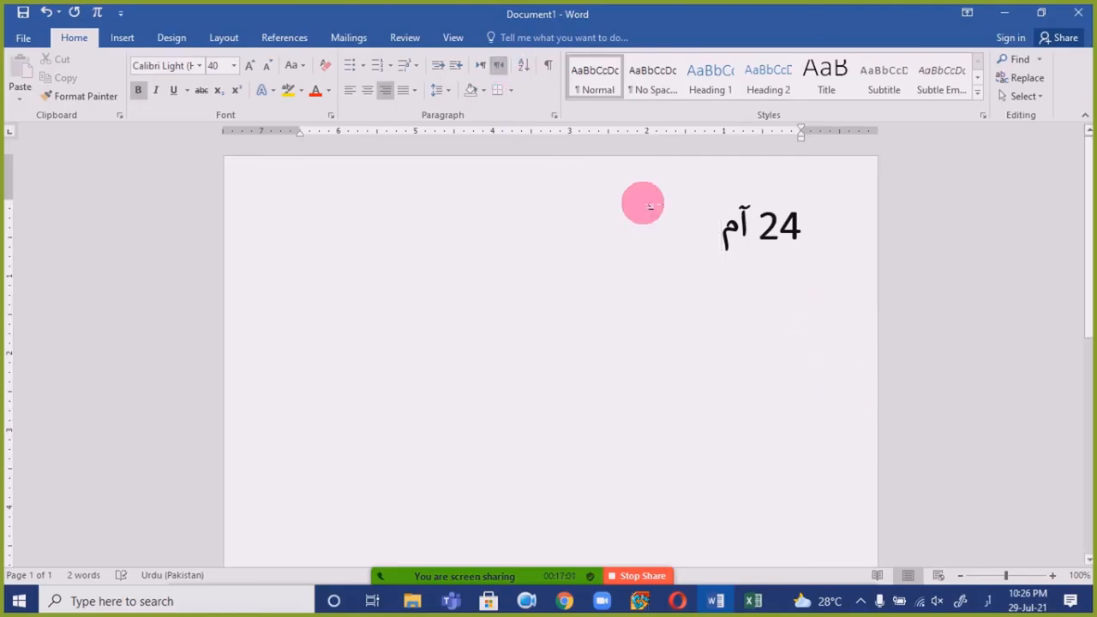
click(483, 67)
click(499, 67)
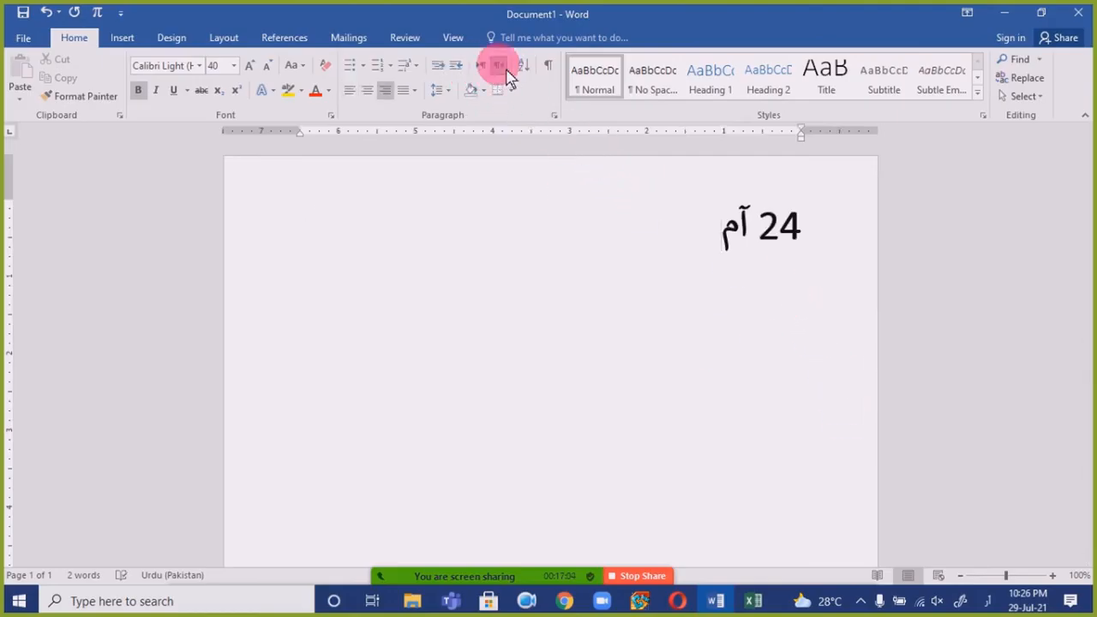
- Replace the text of the Urdu line with "آم 24"
click(801, 298)
click(795, 227)
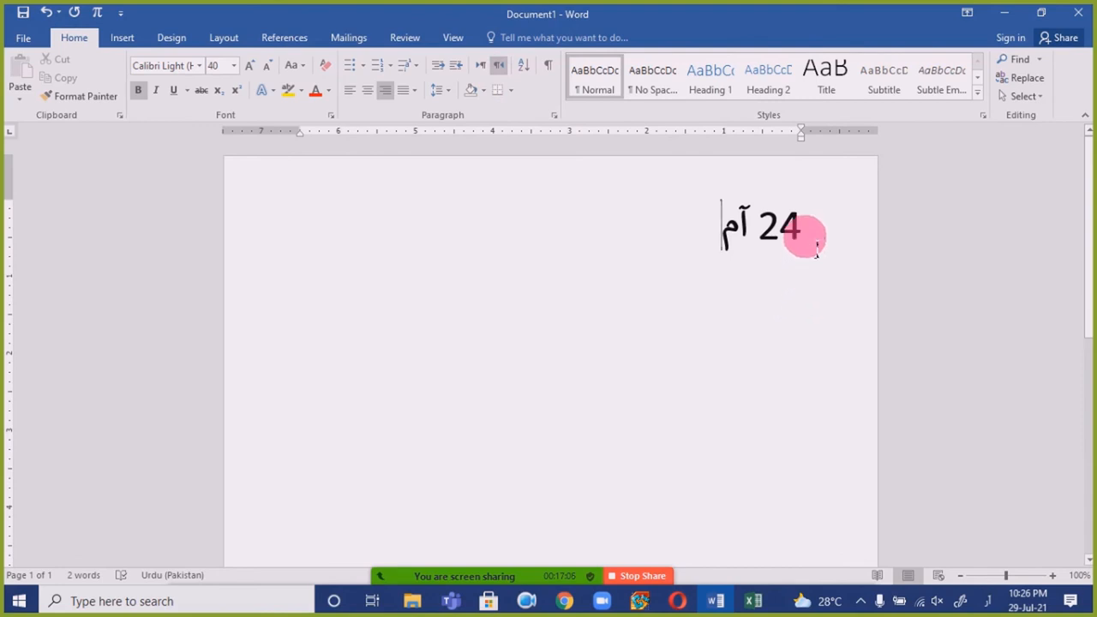
triple_click(794, 227)
key(BackSpace)
text(آص)
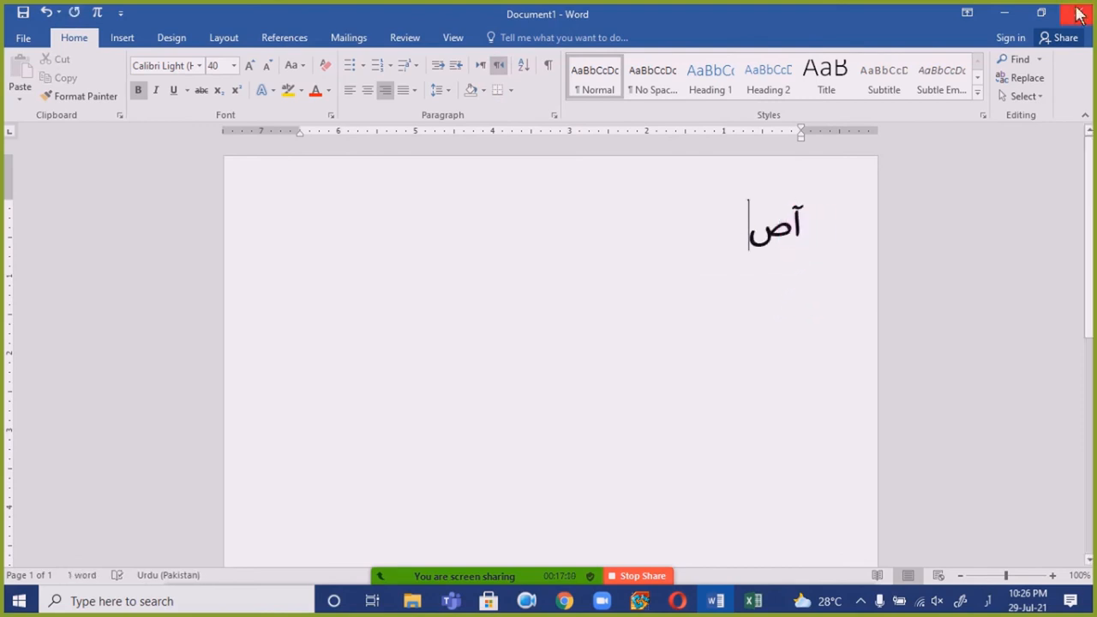
key(BackSpace)
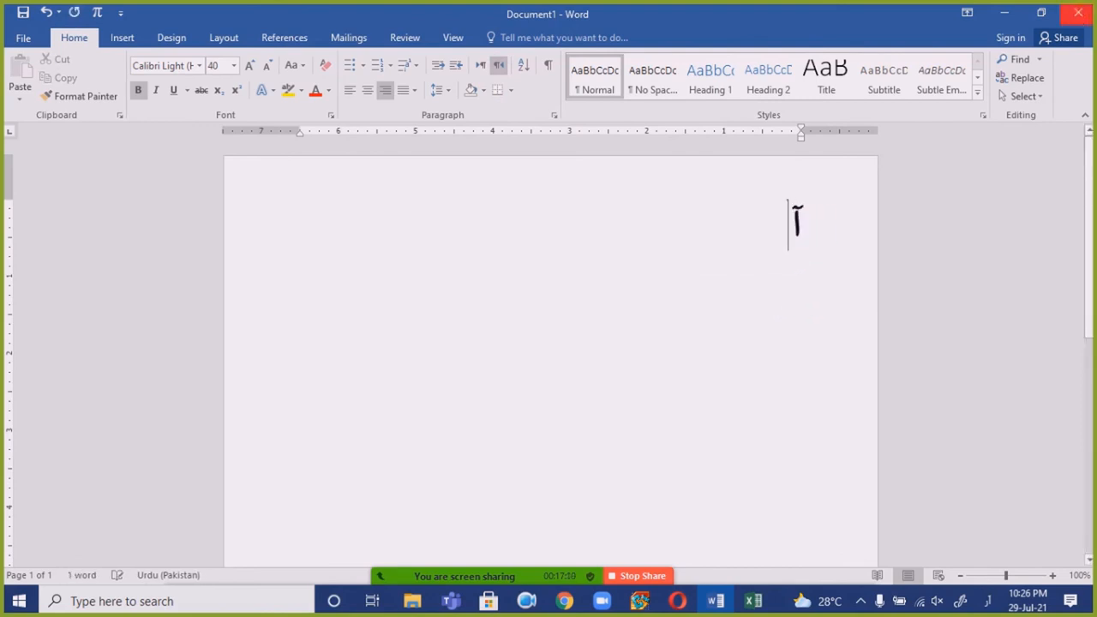
text(م 24)
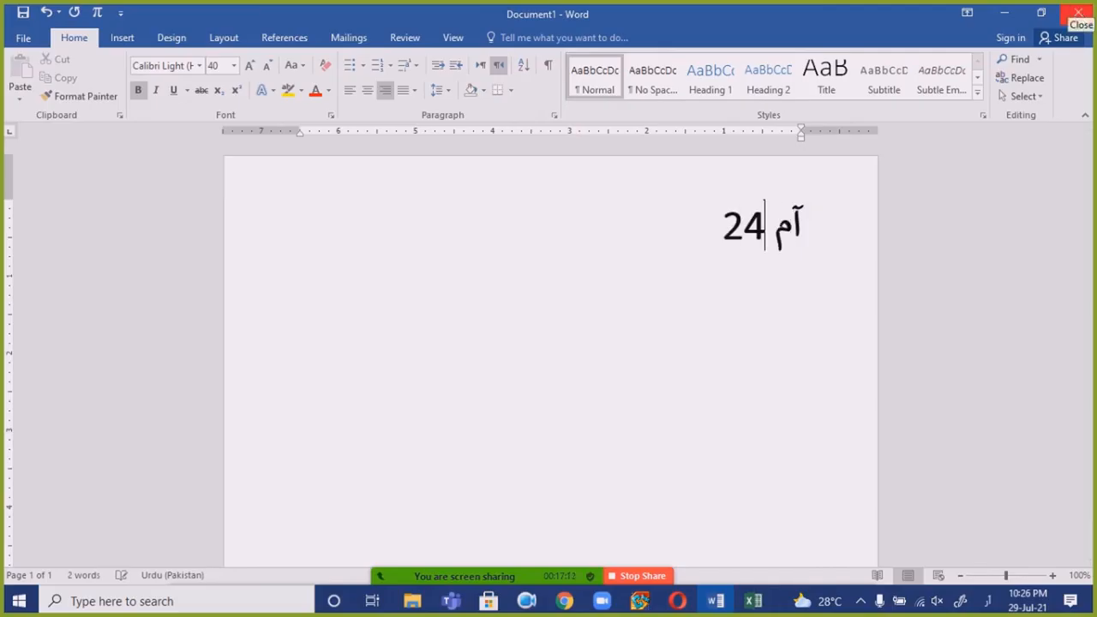
key(Return)
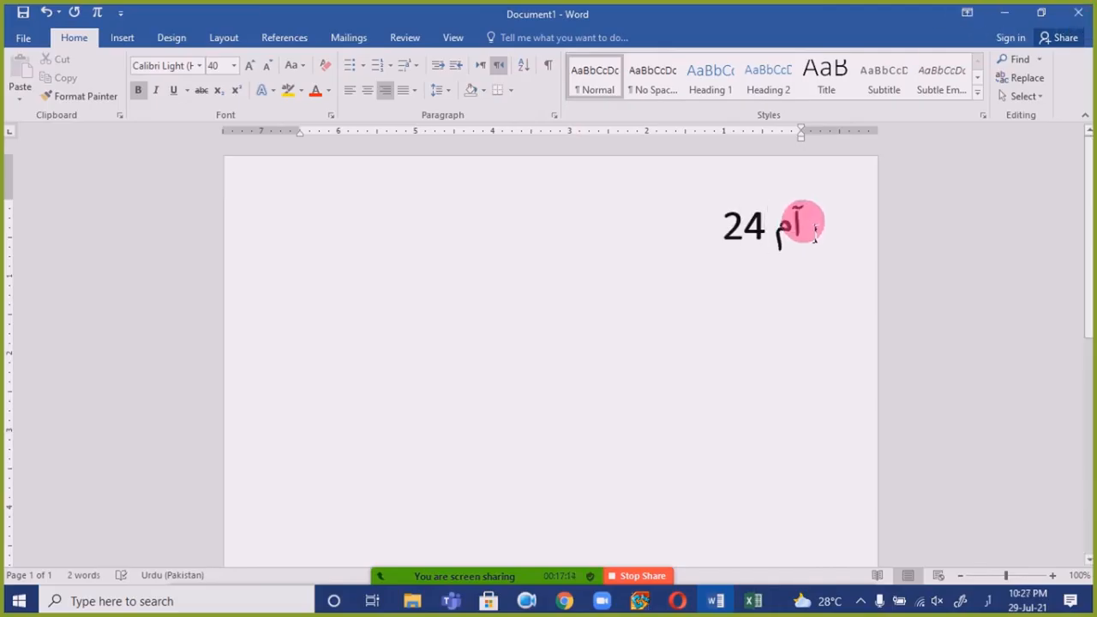
- Set the text direction of the Urdu line "آم 24" to left-to-right
drag(815, 235, 655, 232)
click(773, 242)
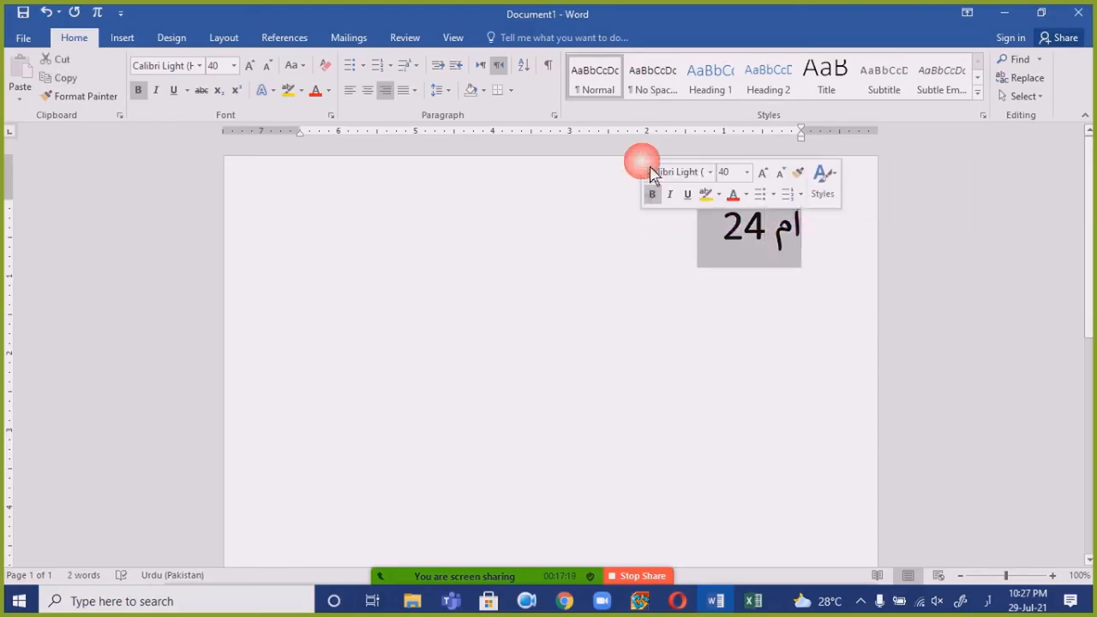
click(480, 66)
click(406, 246)
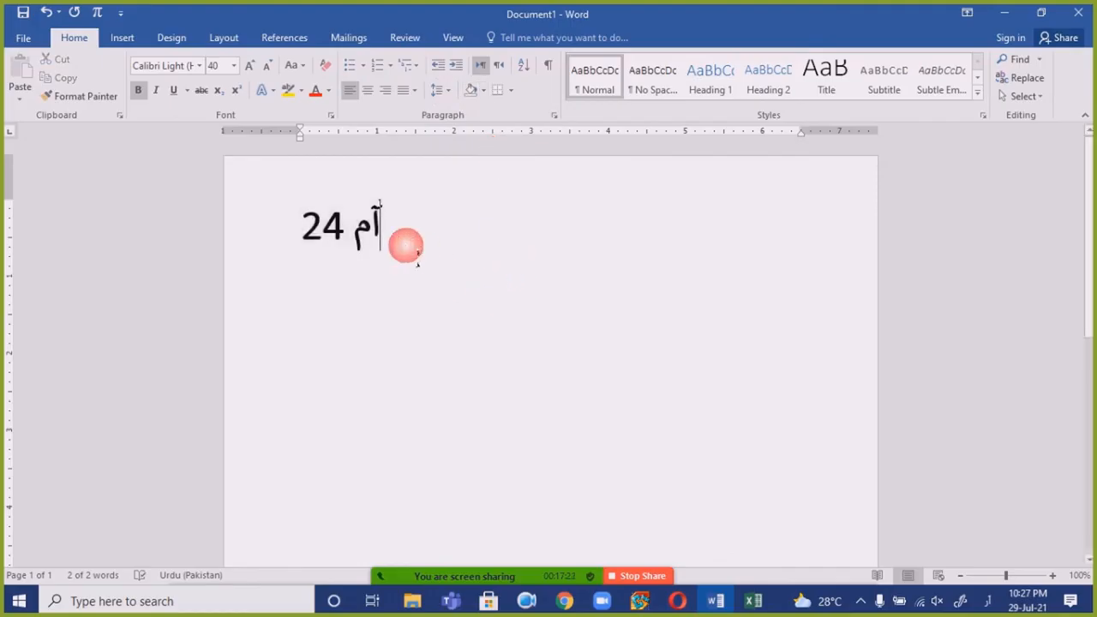
- Return the Urdu line to right-to-left text direction and remove the empty line below it
drag(384, 233, 377, 226)
click(397, 238)
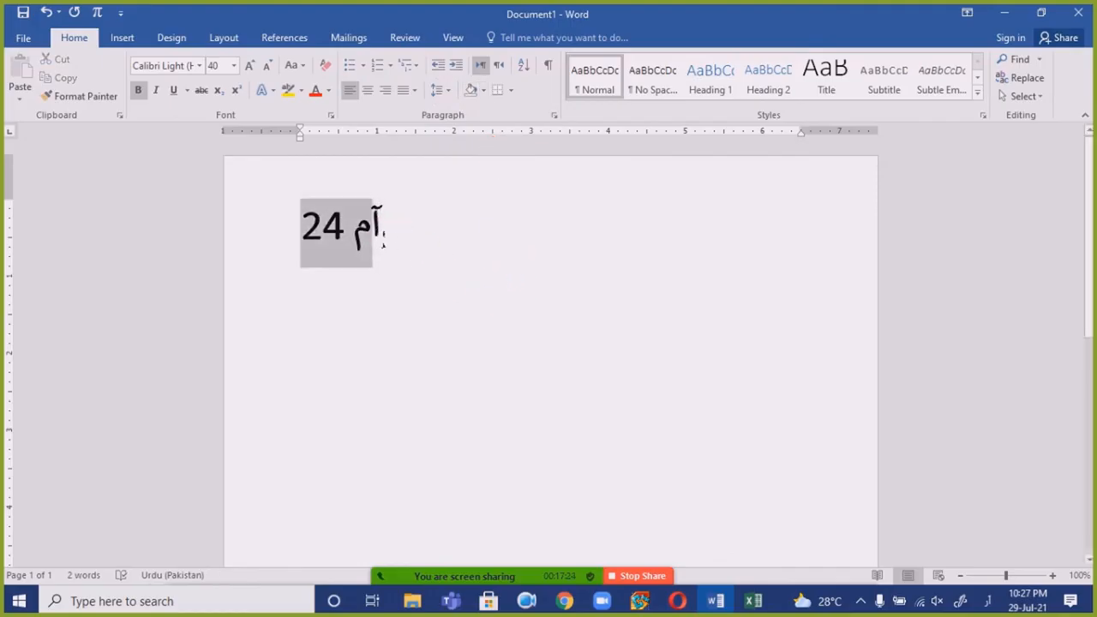
drag(317, 244, 424, 244)
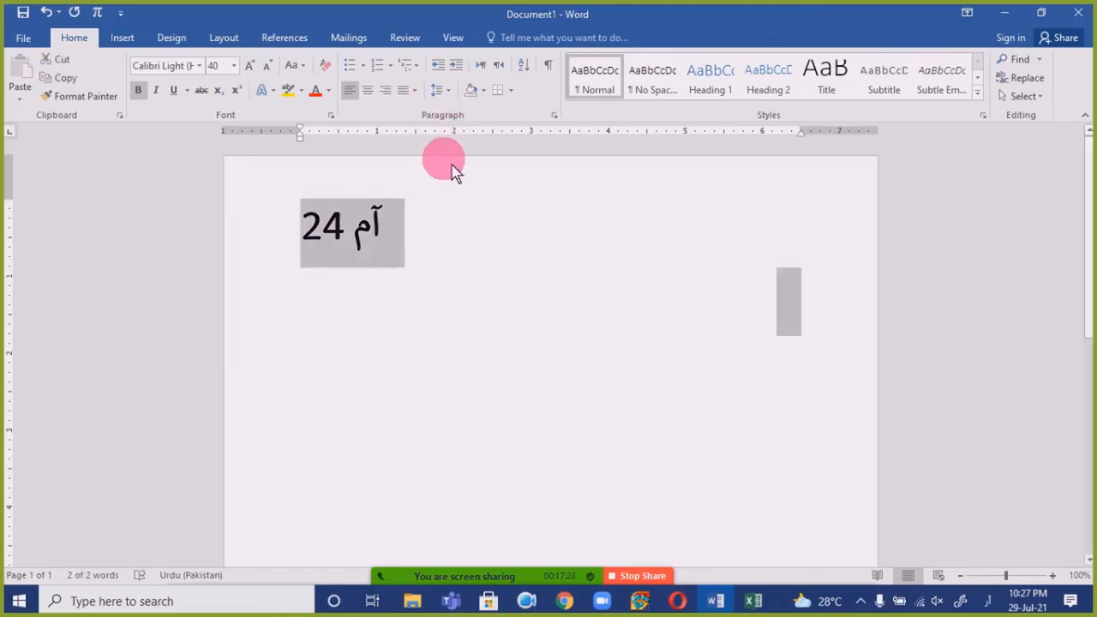
click(507, 73)
click(754, 292)
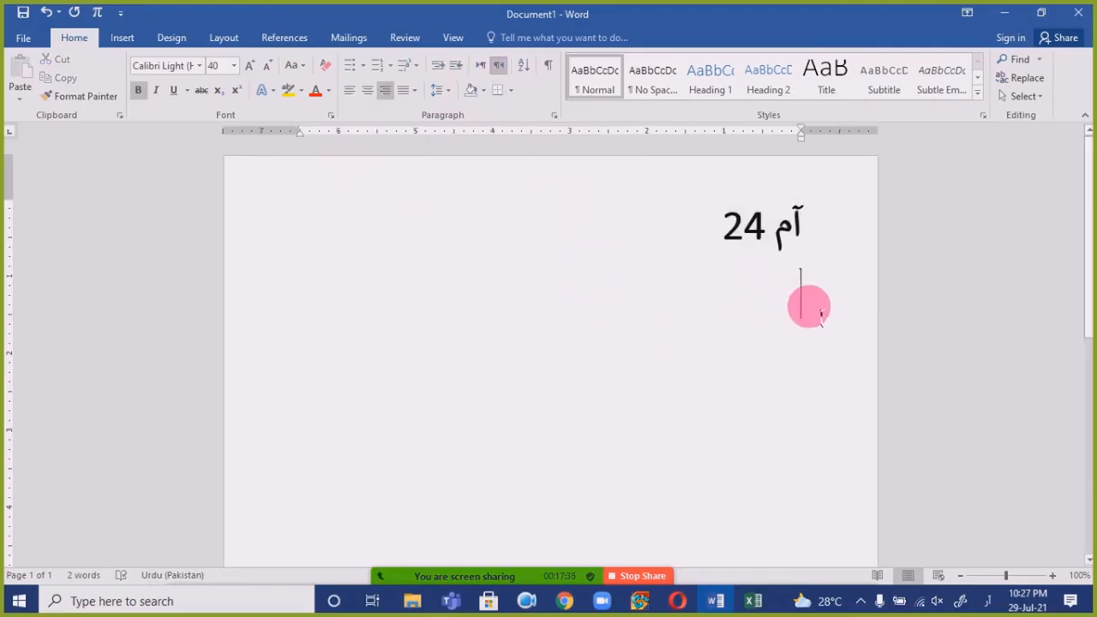
key(BackSpace)
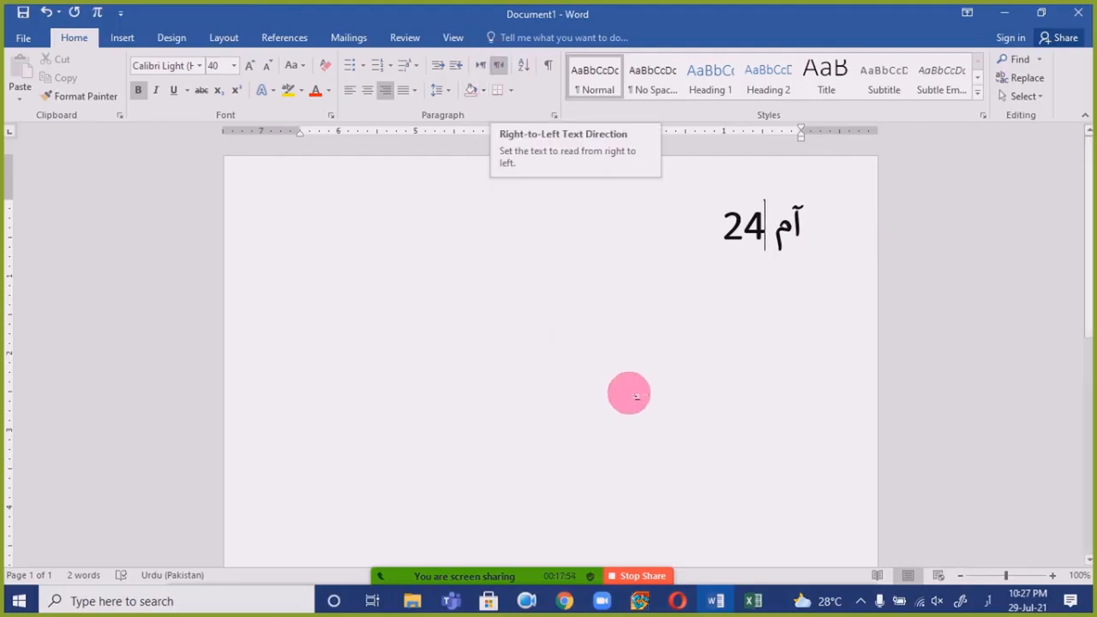
- Erase the Urdu text "آم 24" so the page is blank
drag(827, 226, 699, 225)
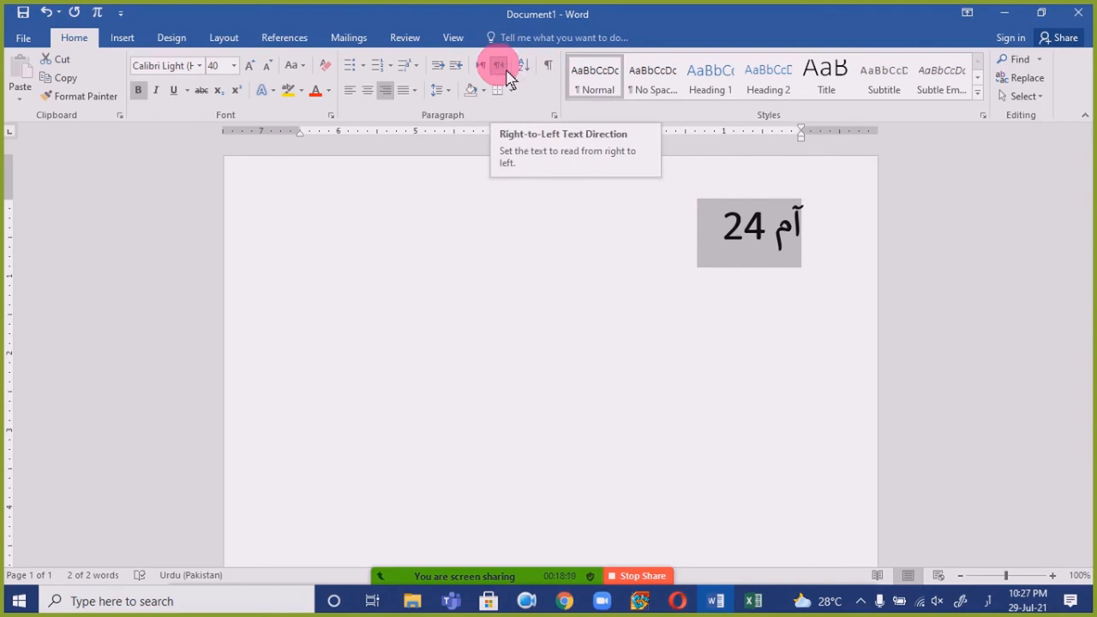
click(749, 258)
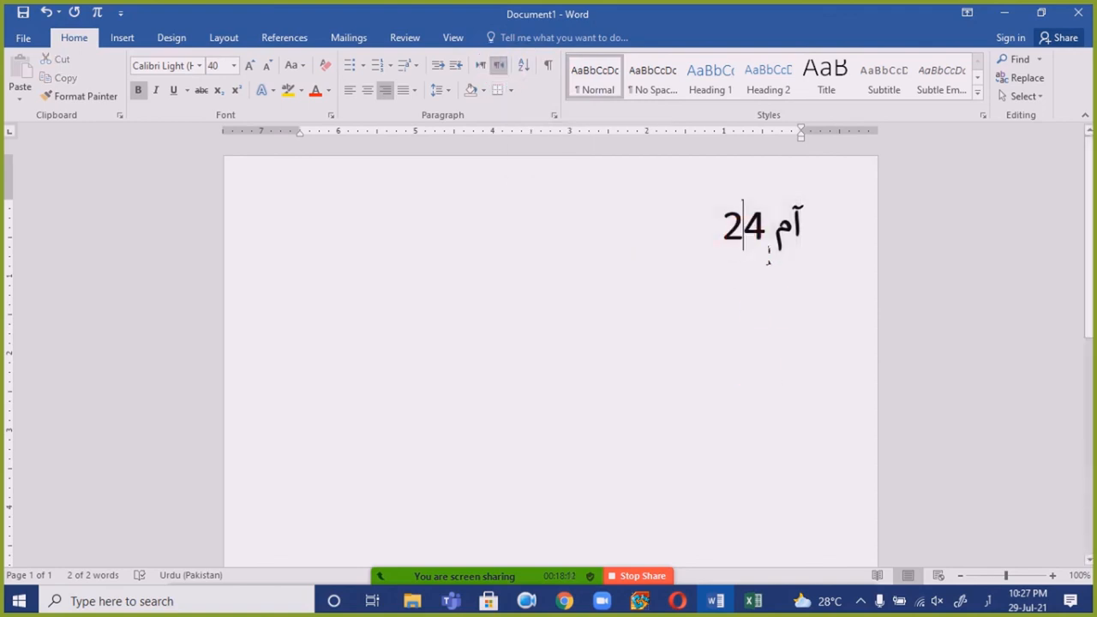
click(814, 247)
key(ctrl+a)
key(BackSpace)
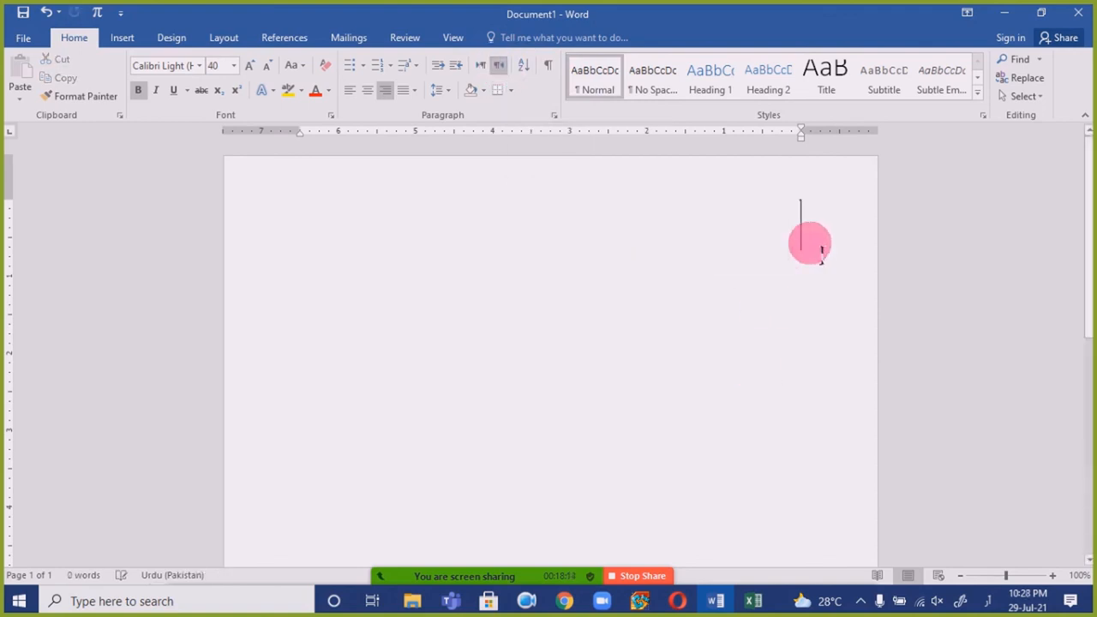
- Switch to the Zoom meeting, read the latest messages in its chat and minimize the chat window
key(alt+Tab)
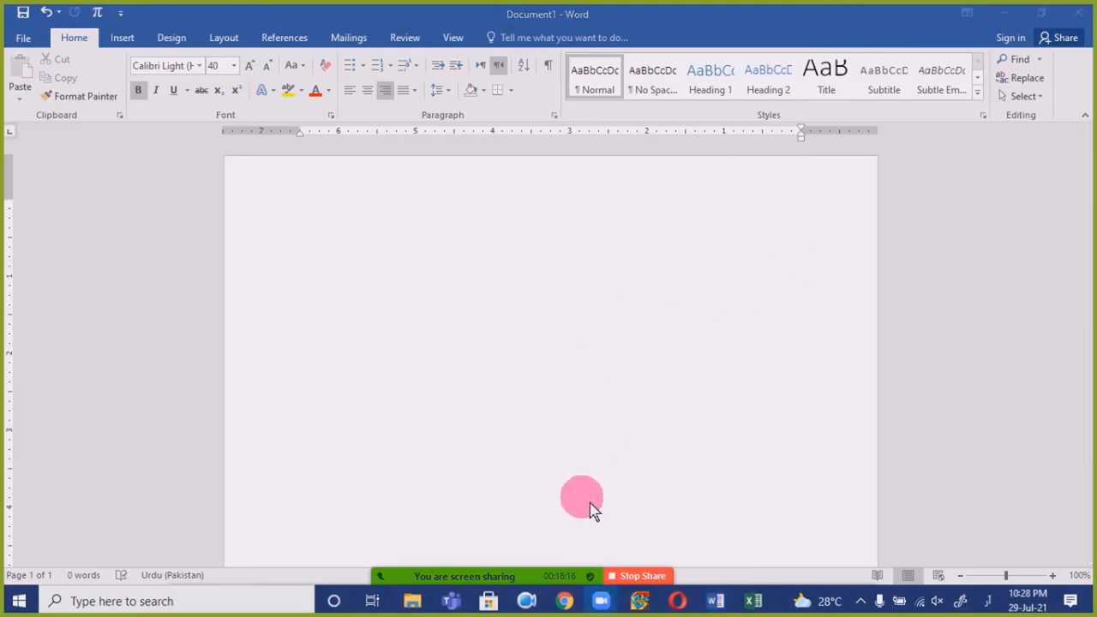
click(853, 571)
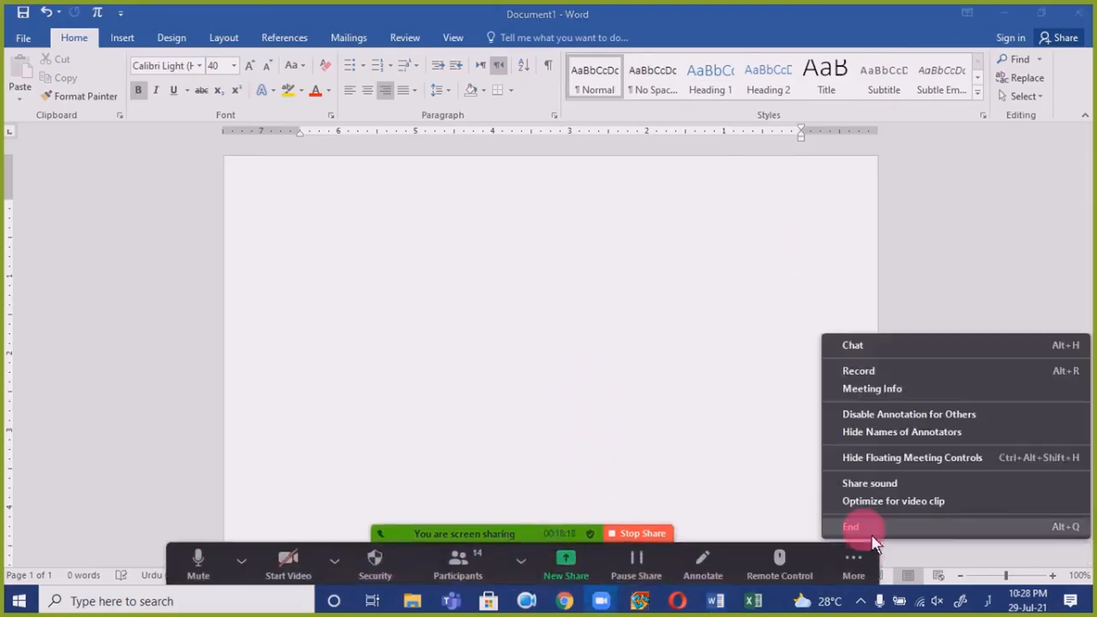
click(895, 347)
click(737, 367)
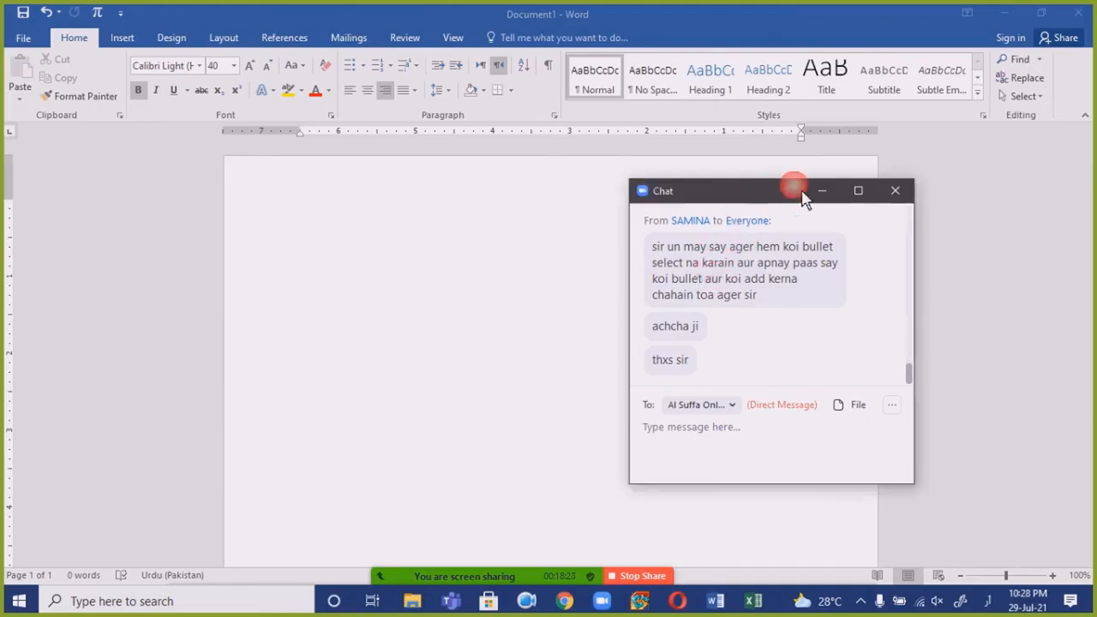
click(822, 190)
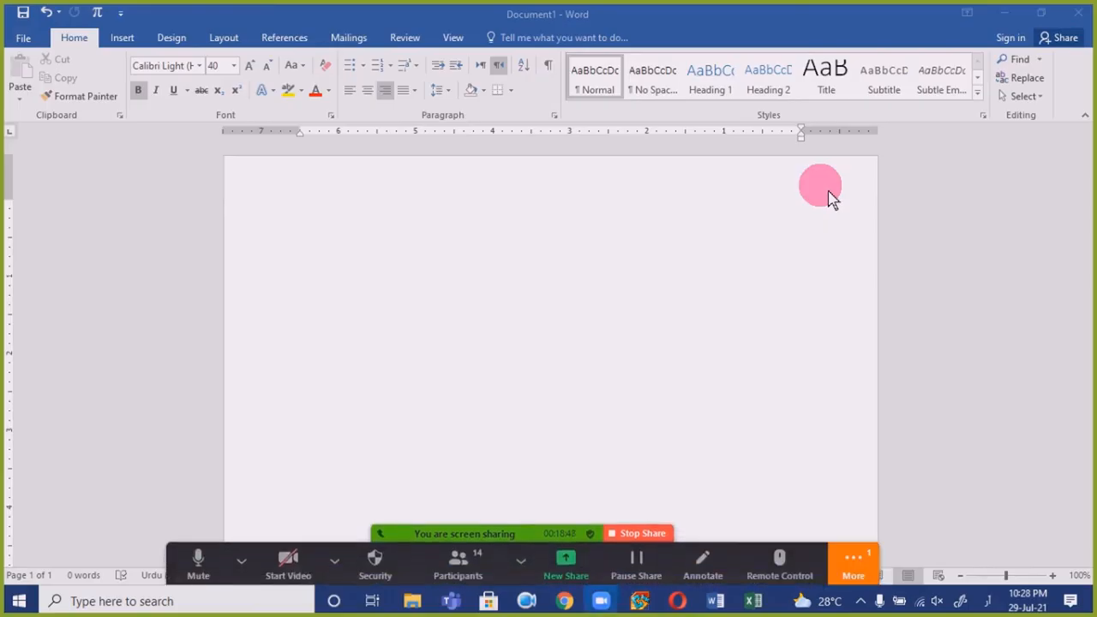
- Reopen the meeting chat to read the participants' new replies, and minimize it again
click(851, 566)
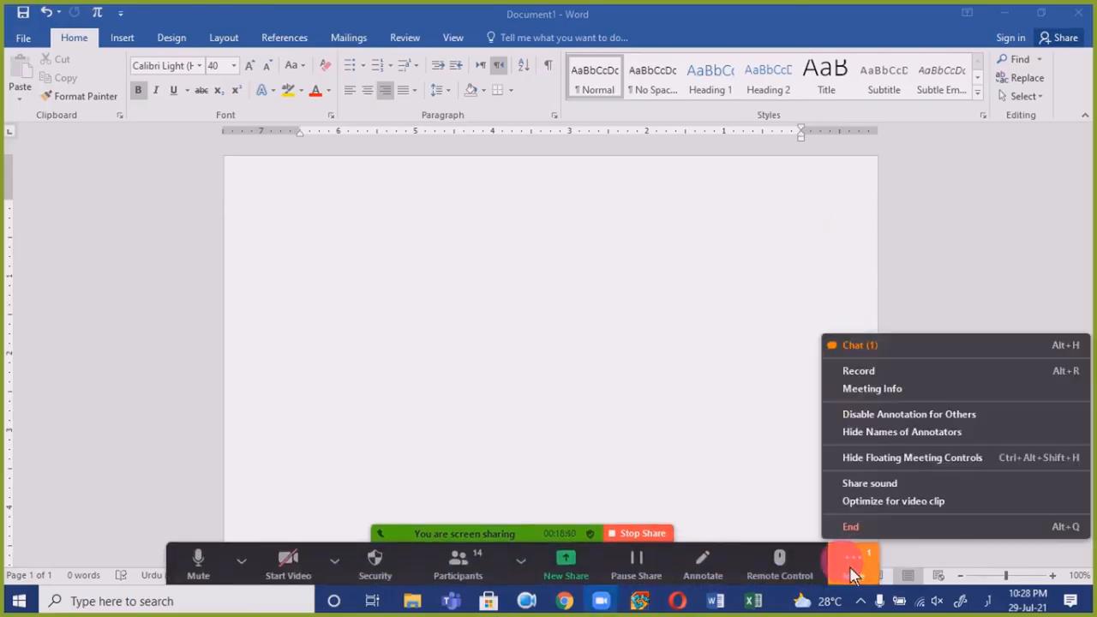
click(906, 347)
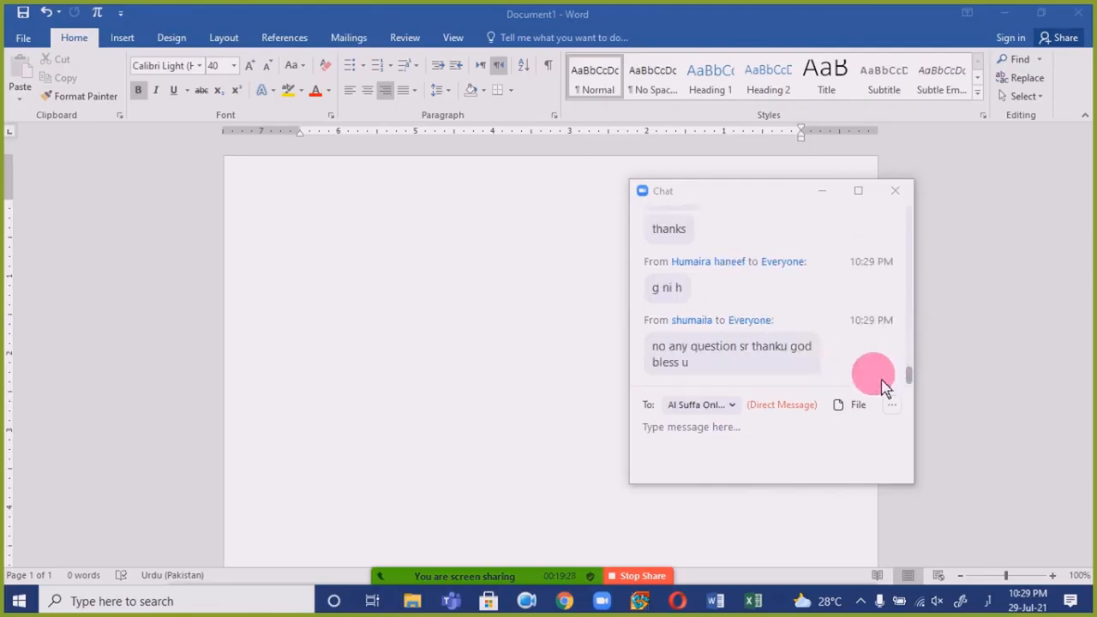
click(836, 204)
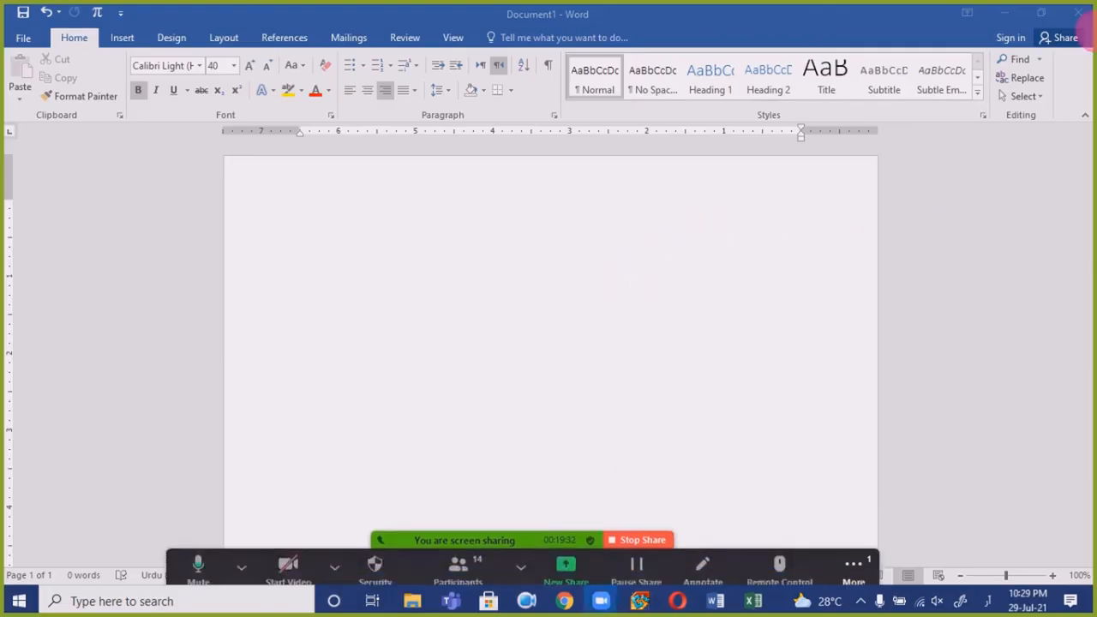
- Close the Word document Document1 without saving the changes
click(1076, 15)
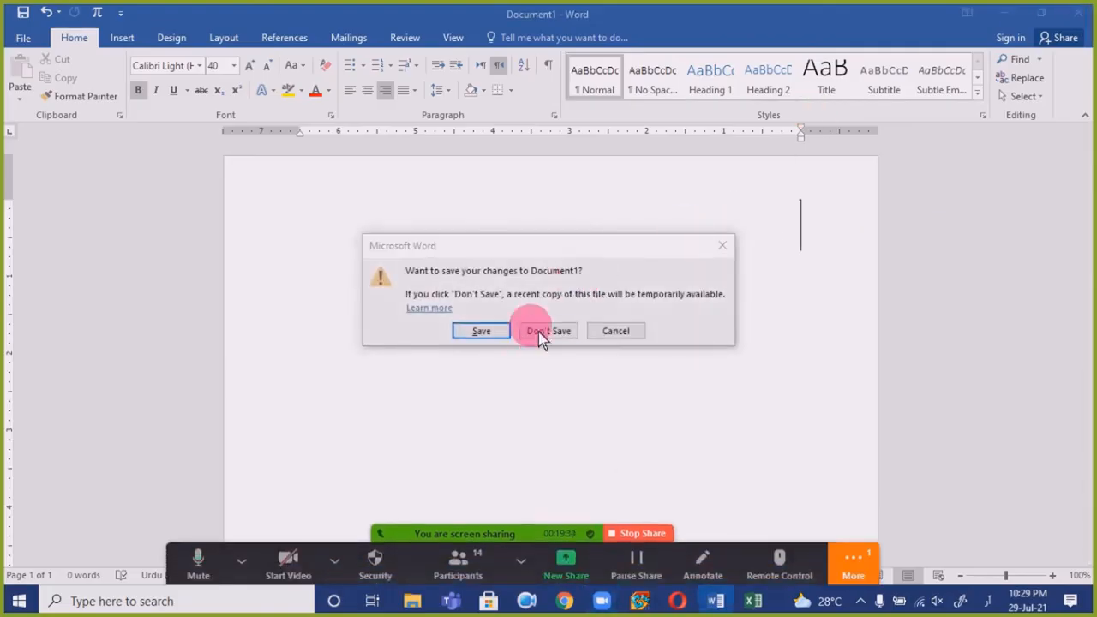
click(548, 331)
- Check the unread message in the Zoom meeting chat over the desktop and minimize the chat
click(850, 559)
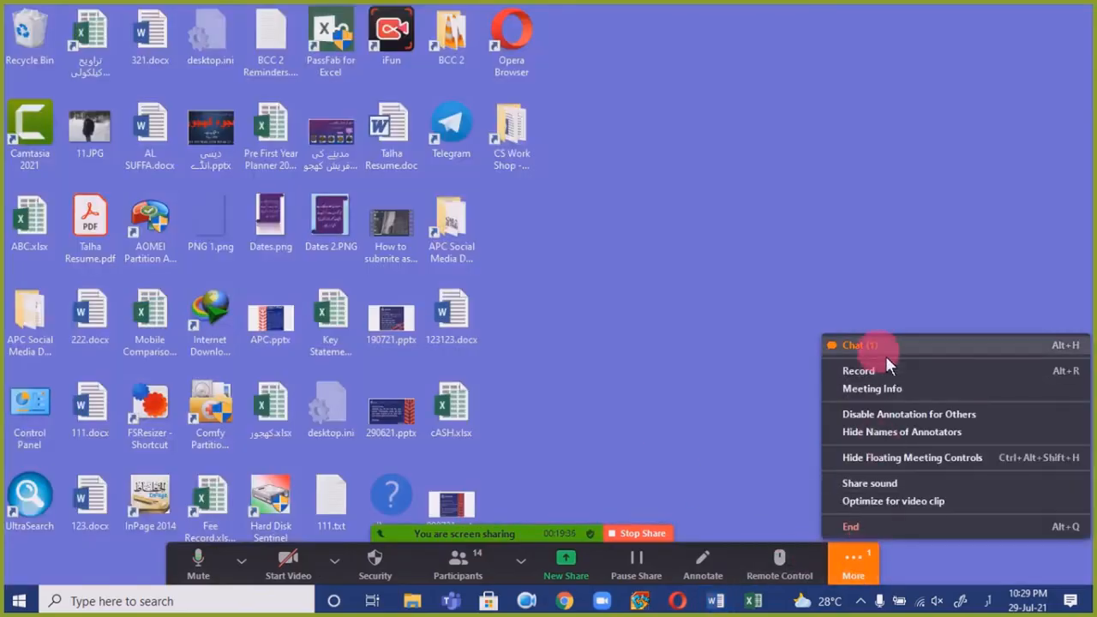
click(881, 352)
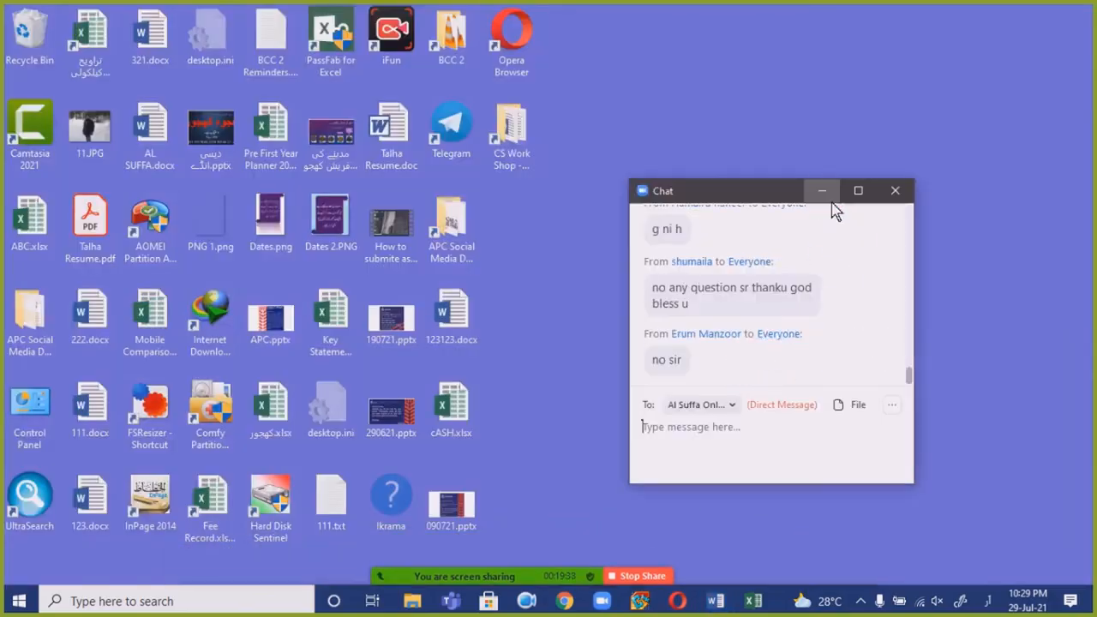
click(824, 192)
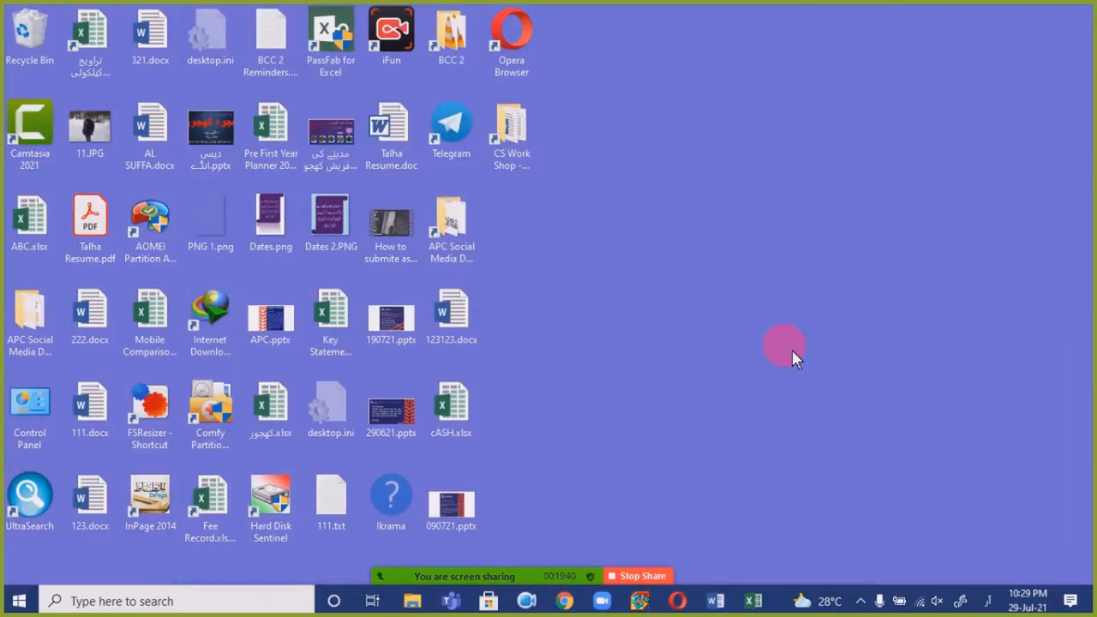